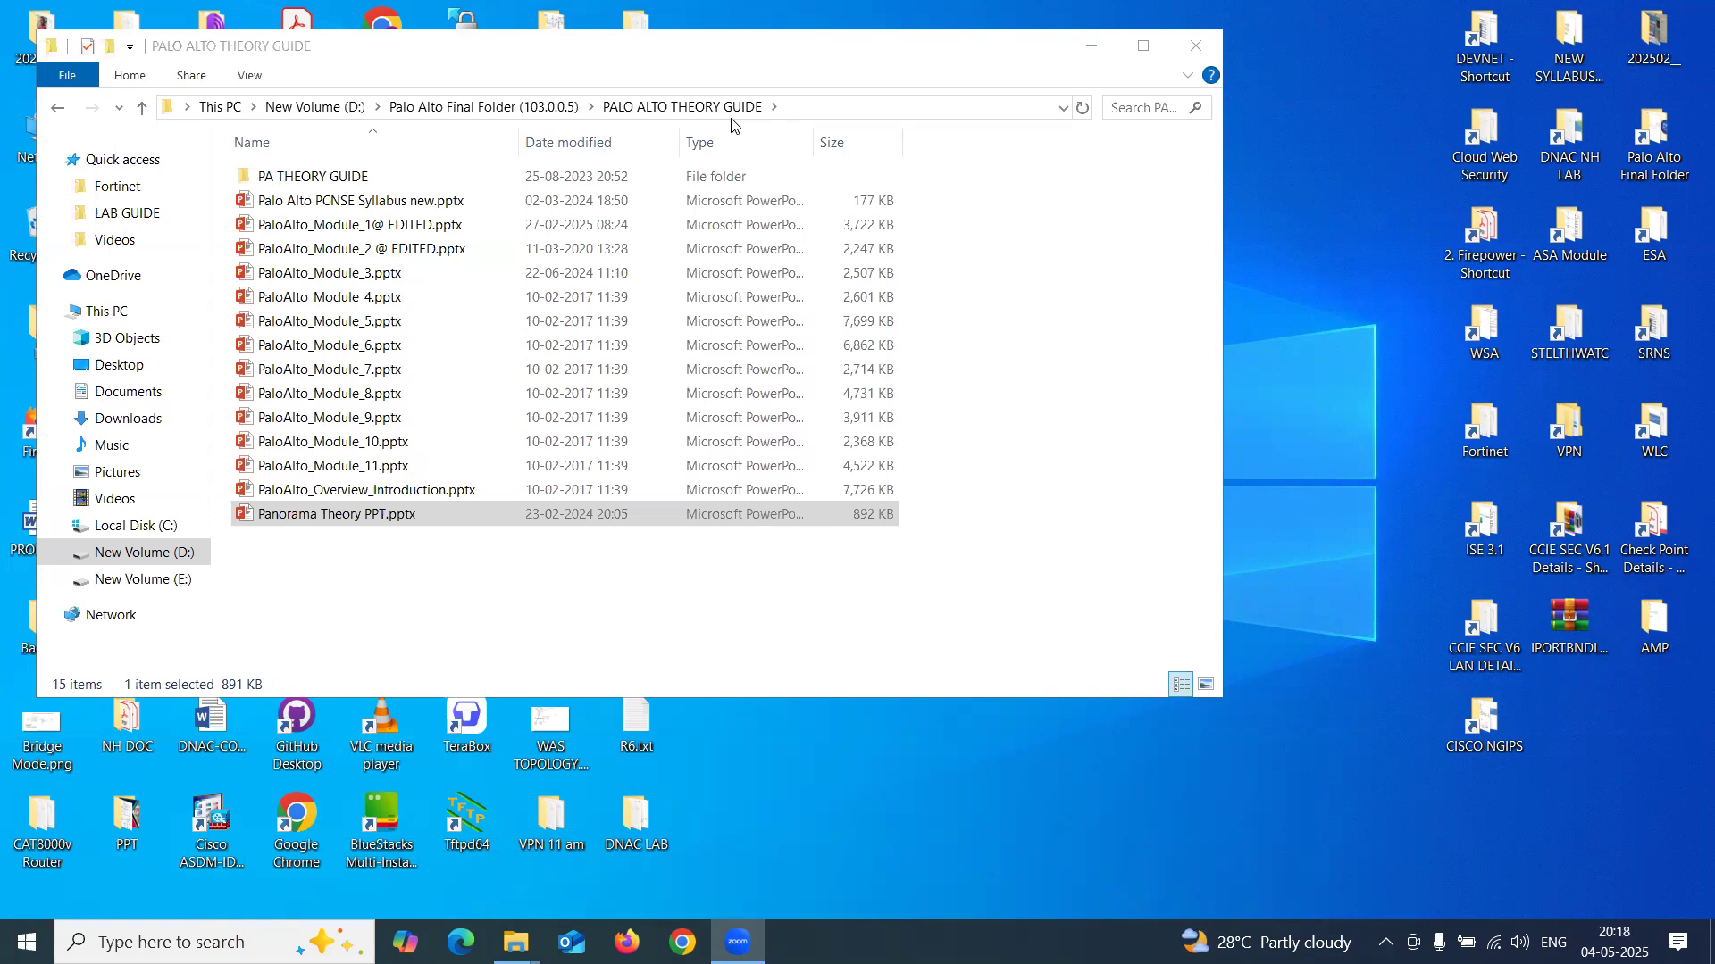
- Open Panorama lab.pptx from the PALO ALTO LAB GUIDE folder
{"action": "left_click", "coordinate": [142, 109]}
{"action": "double_click", "coordinate": [357, 298]}
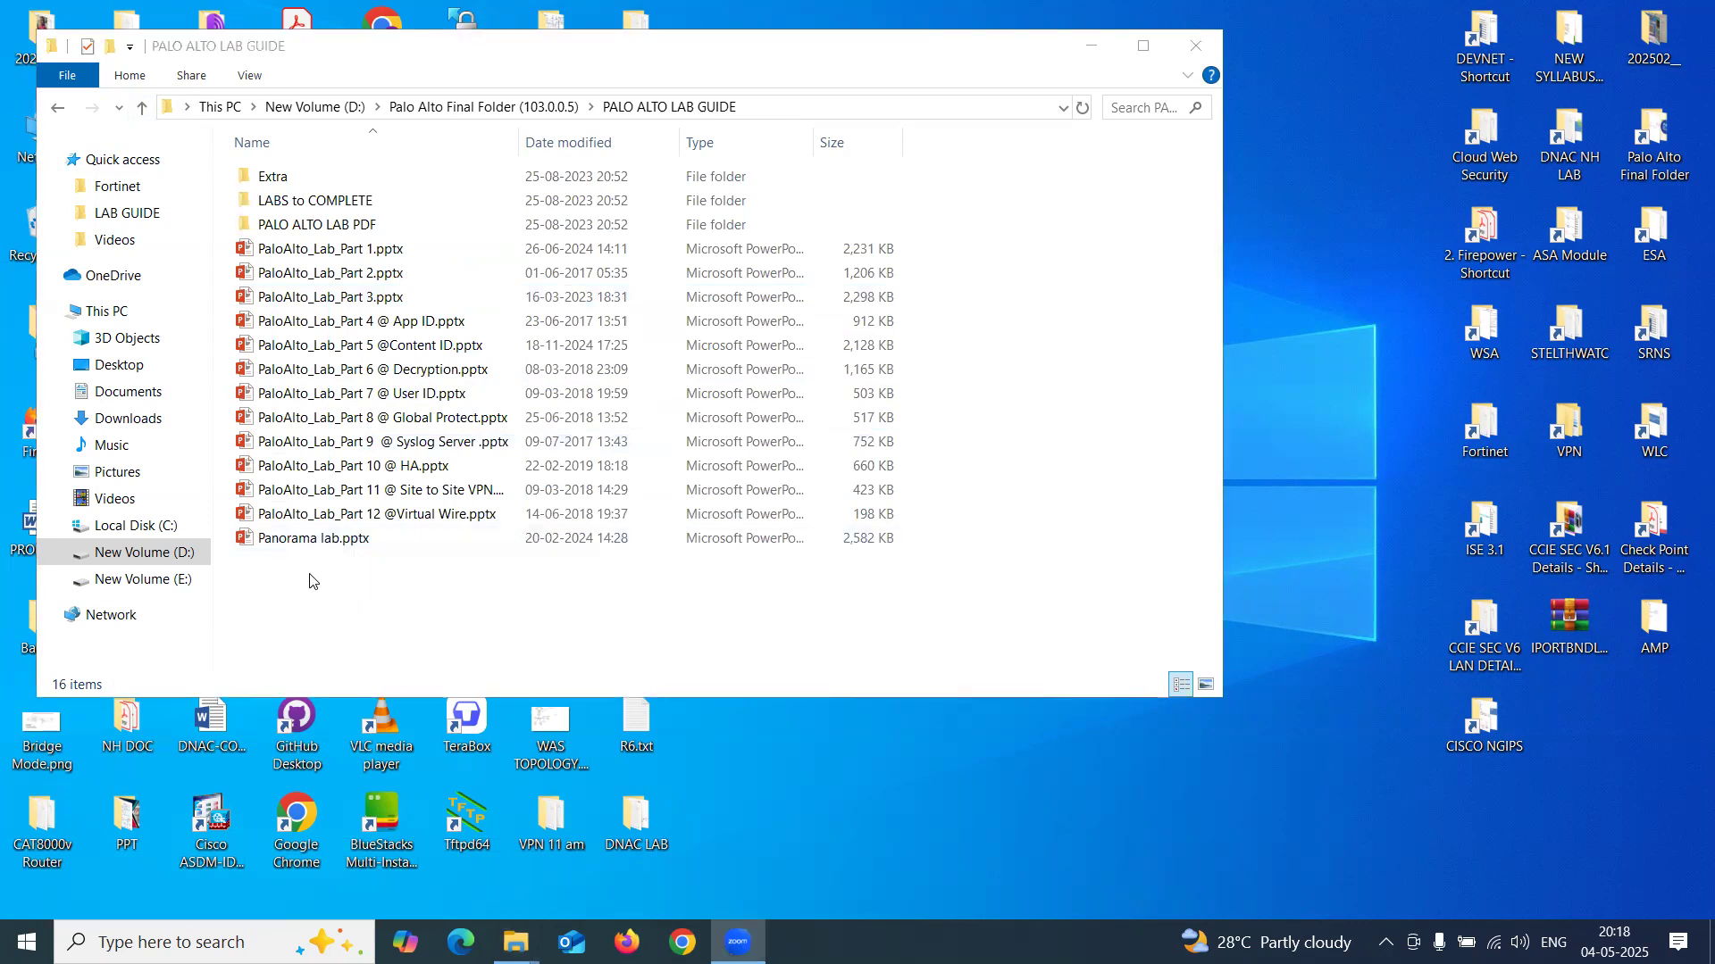
{"action": "double_click", "coordinate": [325, 541]}
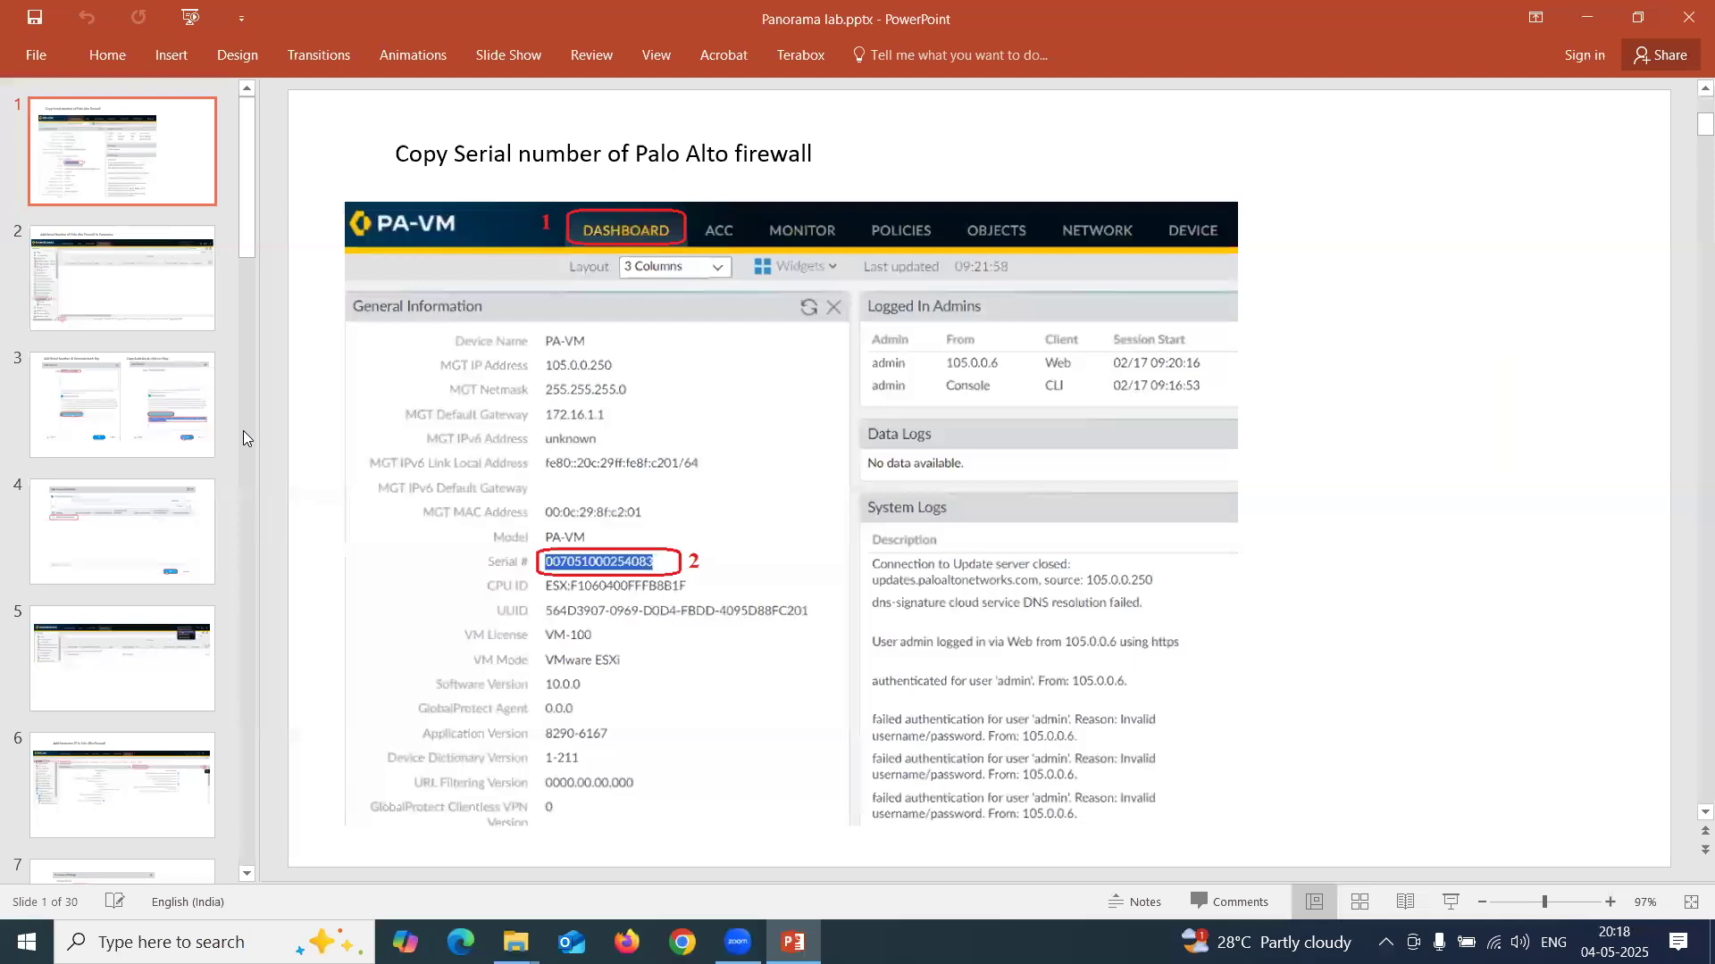
- Delete the blank later slides so 12 remain, then save and close the deck
{"action": "scroll", "coordinate": [230, 420], "scroll_direction": "down", "scroll_amount": 7}
{"action": "scroll", "coordinate": [220, 417], "scroll_direction": "down", "scroll_amount": 14}
{"action": "scroll", "coordinate": [143, 625], "scroll_direction": "down", "scroll_amount": 1}
{"action": "left_click", "coordinate": [133, 793]}
{"action": "key", "text": "Delete"}
{"action": "key", "text": "Delete"}
{"action": "key", "text": "Delete"}
{"action": "key", "text": "Delete"}
{"action": "key", "text": "Delete"}
{"action": "key", "text": "Delete"}
{"action": "key", "text": "Delete"}
{"action": "key", "text": "Delete"}
{"action": "key", "text": "Delete"}
{"action": "key", "text": "Delete"}
{"action": "key", "text": "Delete"}
{"action": "key", "text": "Delete"}
{"action": "key", "text": "Delete"}
{"action": "key", "text": "Delete"}
{"action": "key", "text": "Delete"}
{"action": "key", "text": "Delete"}
{"action": "key", "text": "Delete"}
{"action": "key", "text": "Delete"}
{"action": "key", "text": "Delete"}
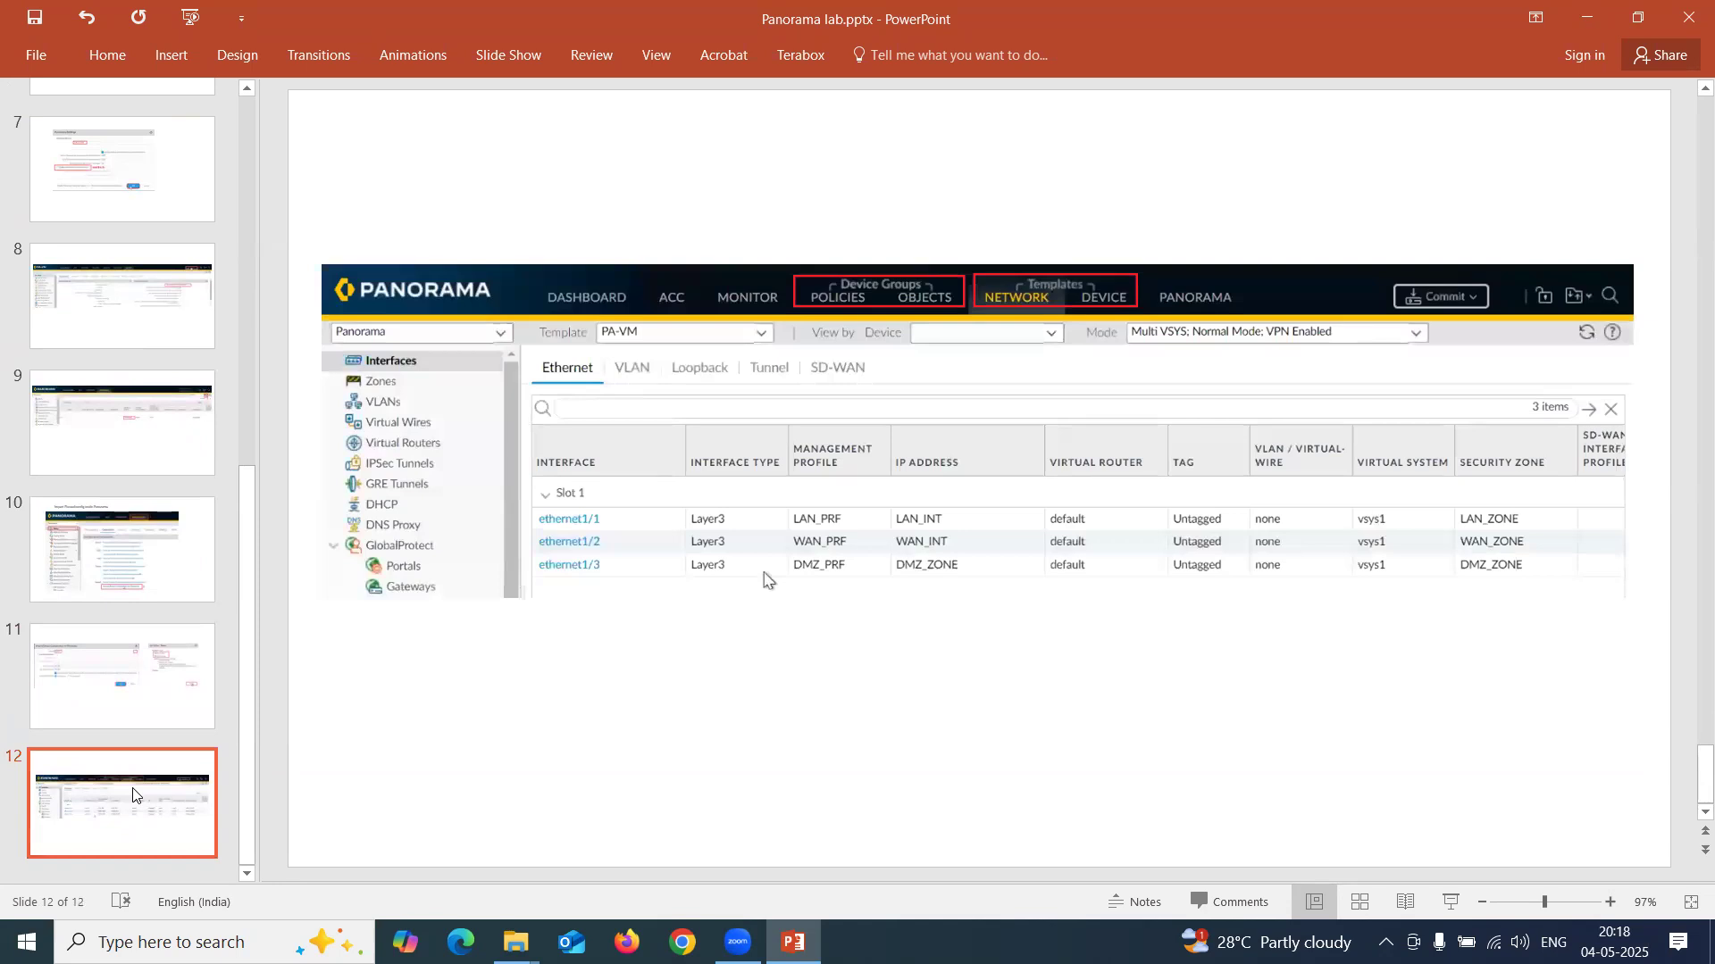
{"action": "left_click", "coordinate": [1687, 17]}
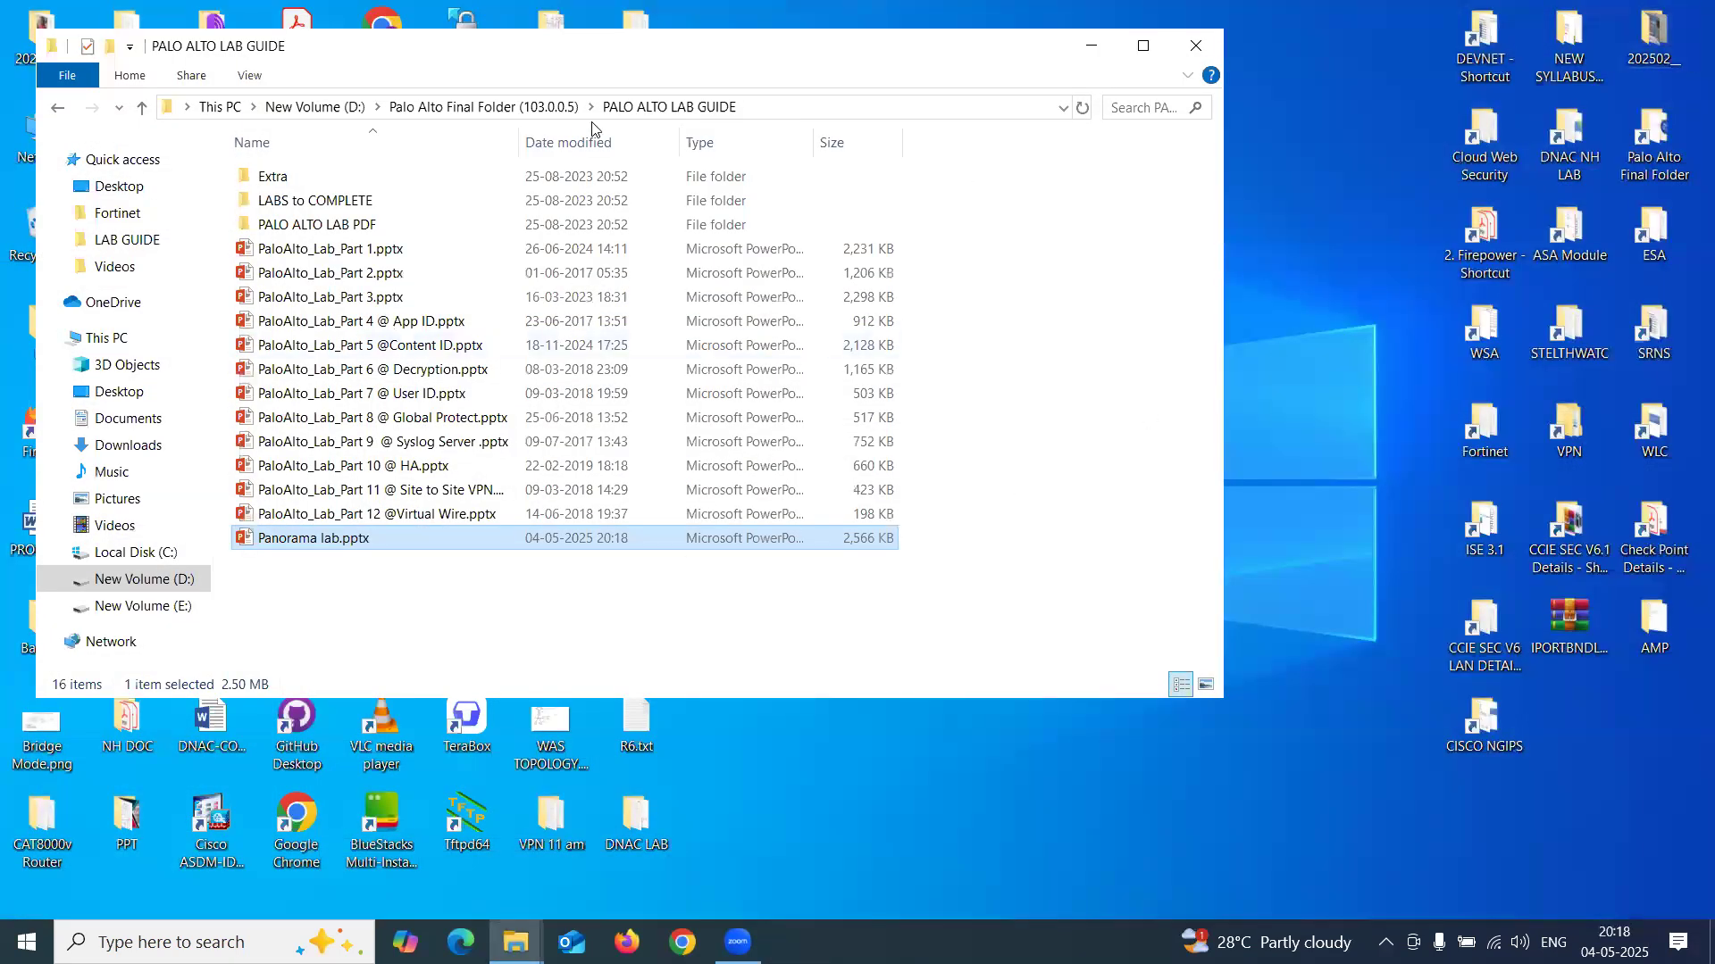
- Reopen the Panorama lab presentation and close the file browser window
{"action": "double_click", "coordinate": [375, 540]}
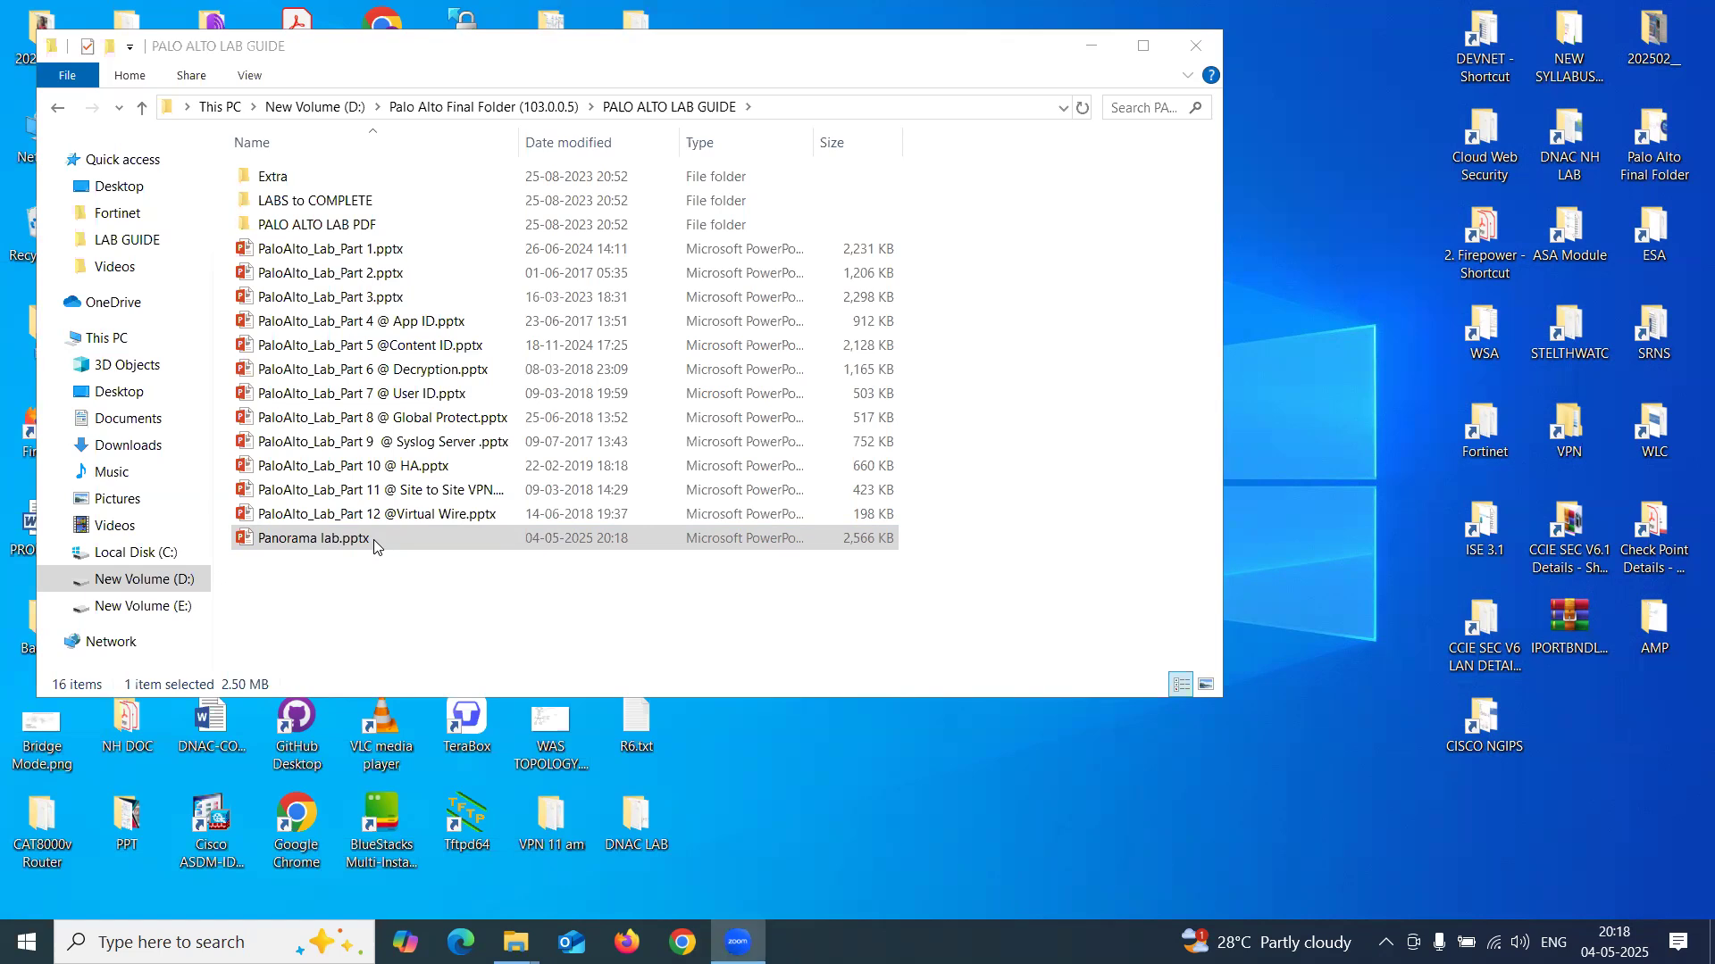
{"action": "left_click_drag", "start_coordinate": [304, 52], "coordinate": [508, 204]}
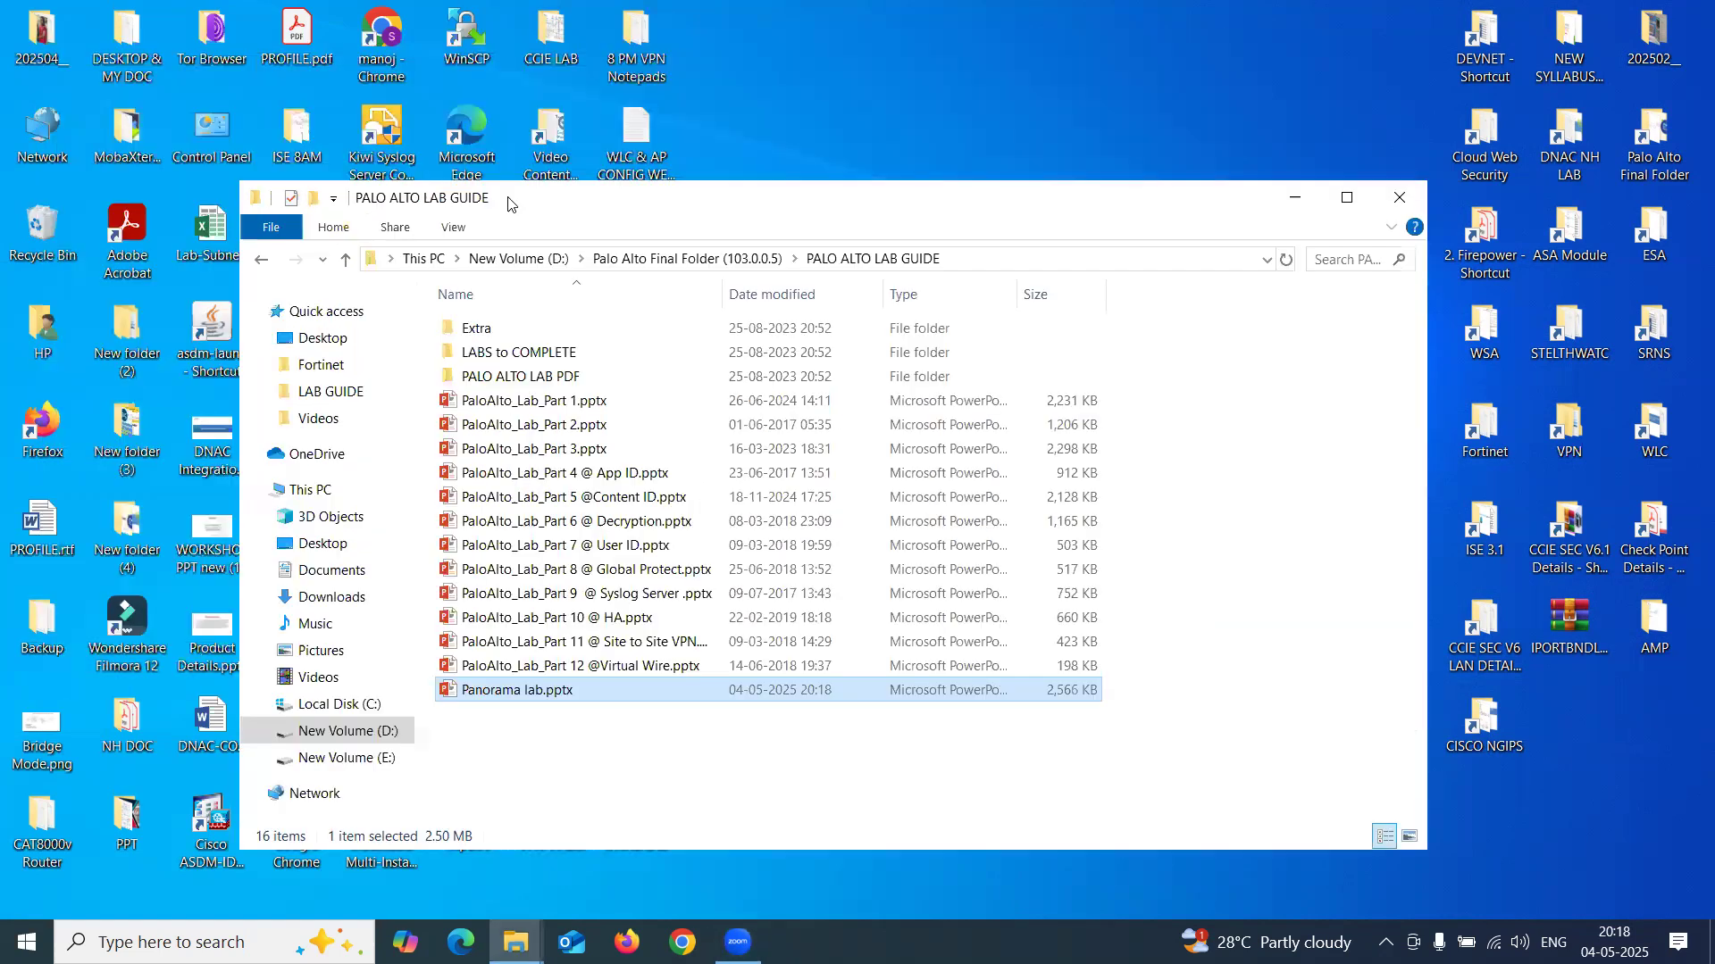
{"action": "left_click", "coordinate": [1409, 196]}
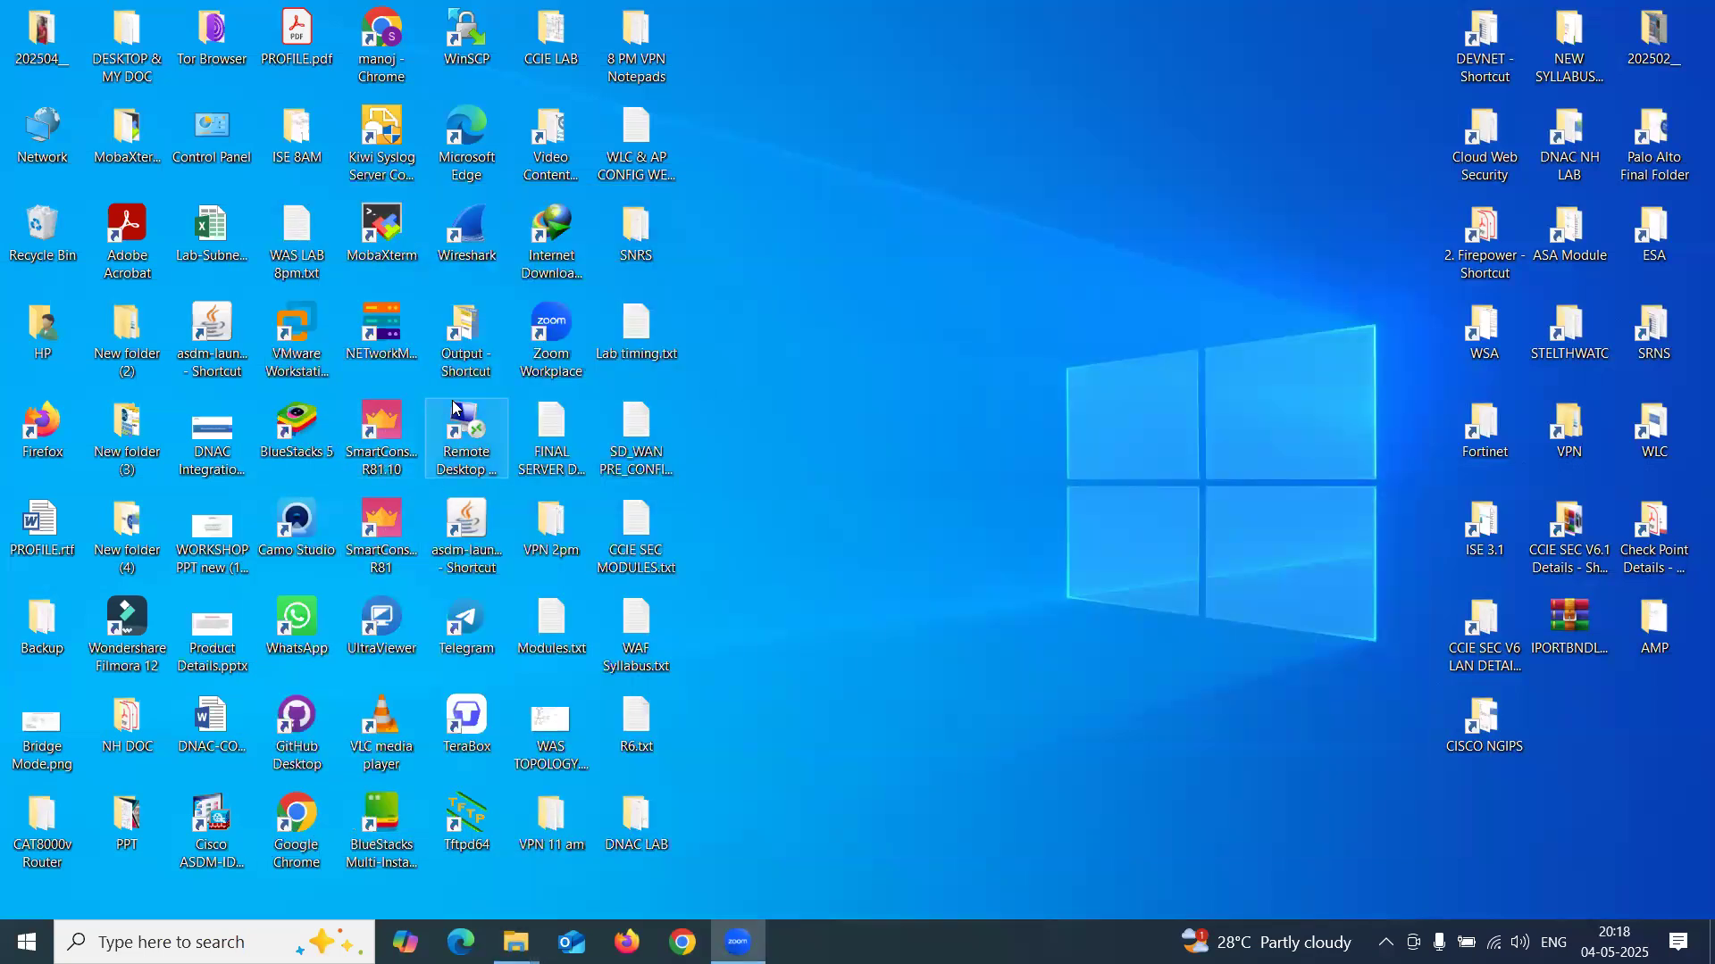
- Connect to the remote lab computer with the account password and accept its certificate
{"action": "double_click", "coordinate": [466, 438]}
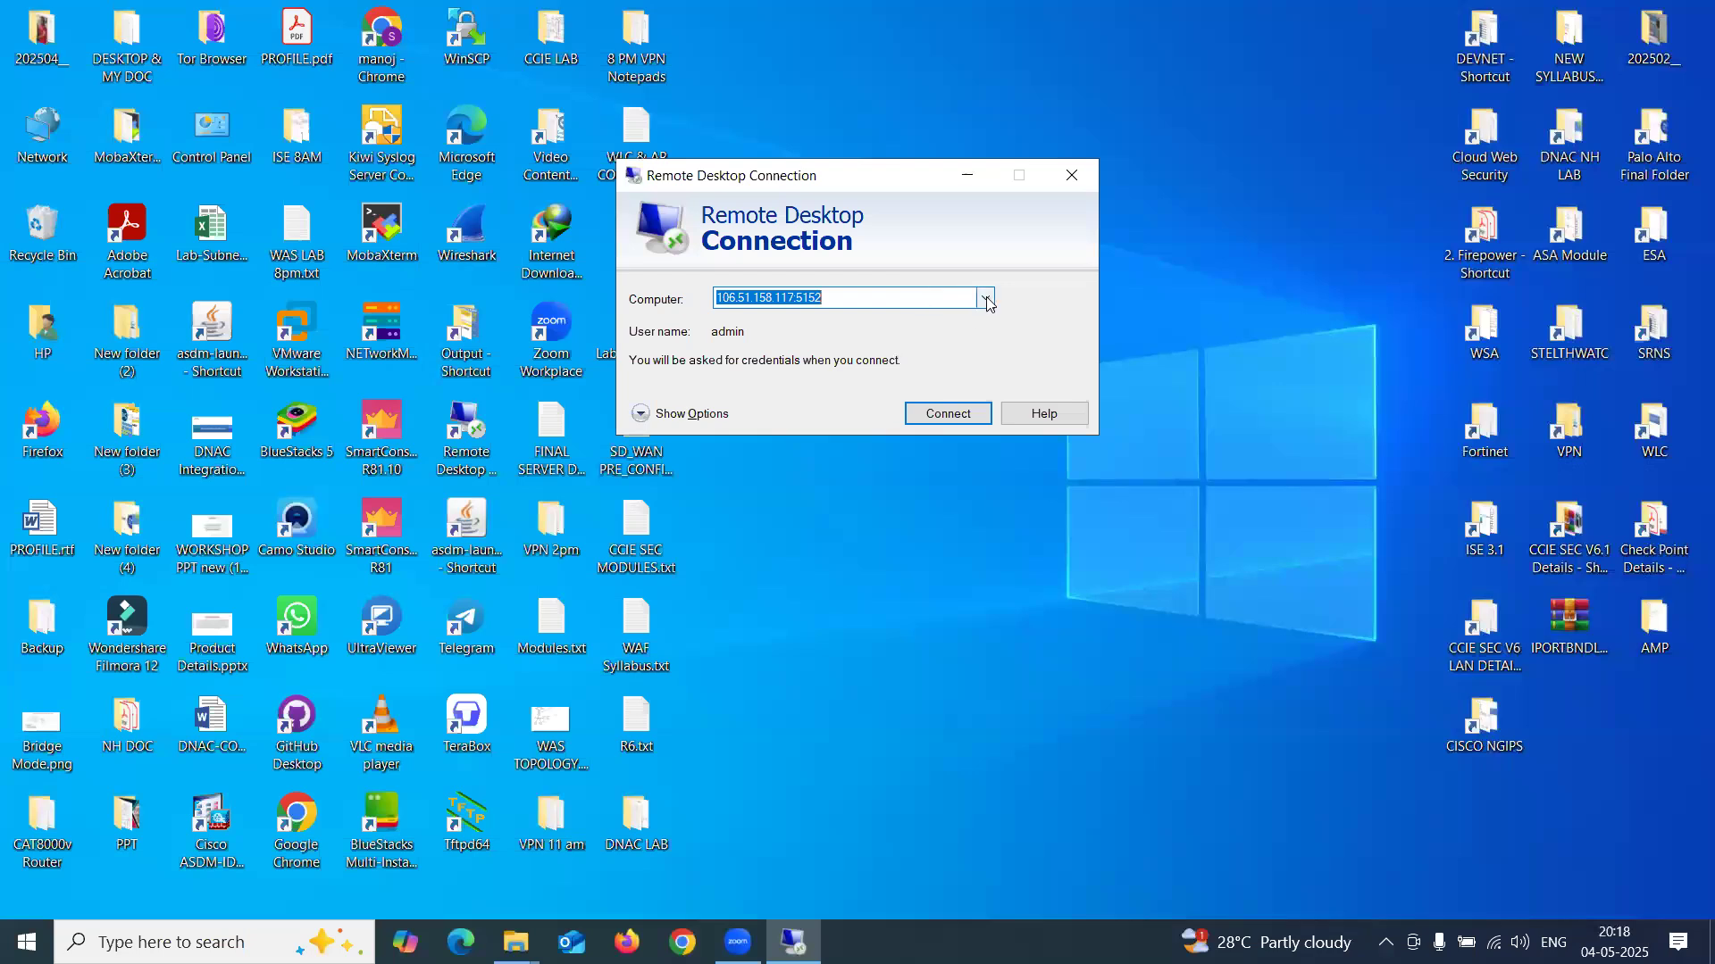
{"action": "left_click", "coordinate": [955, 416]}
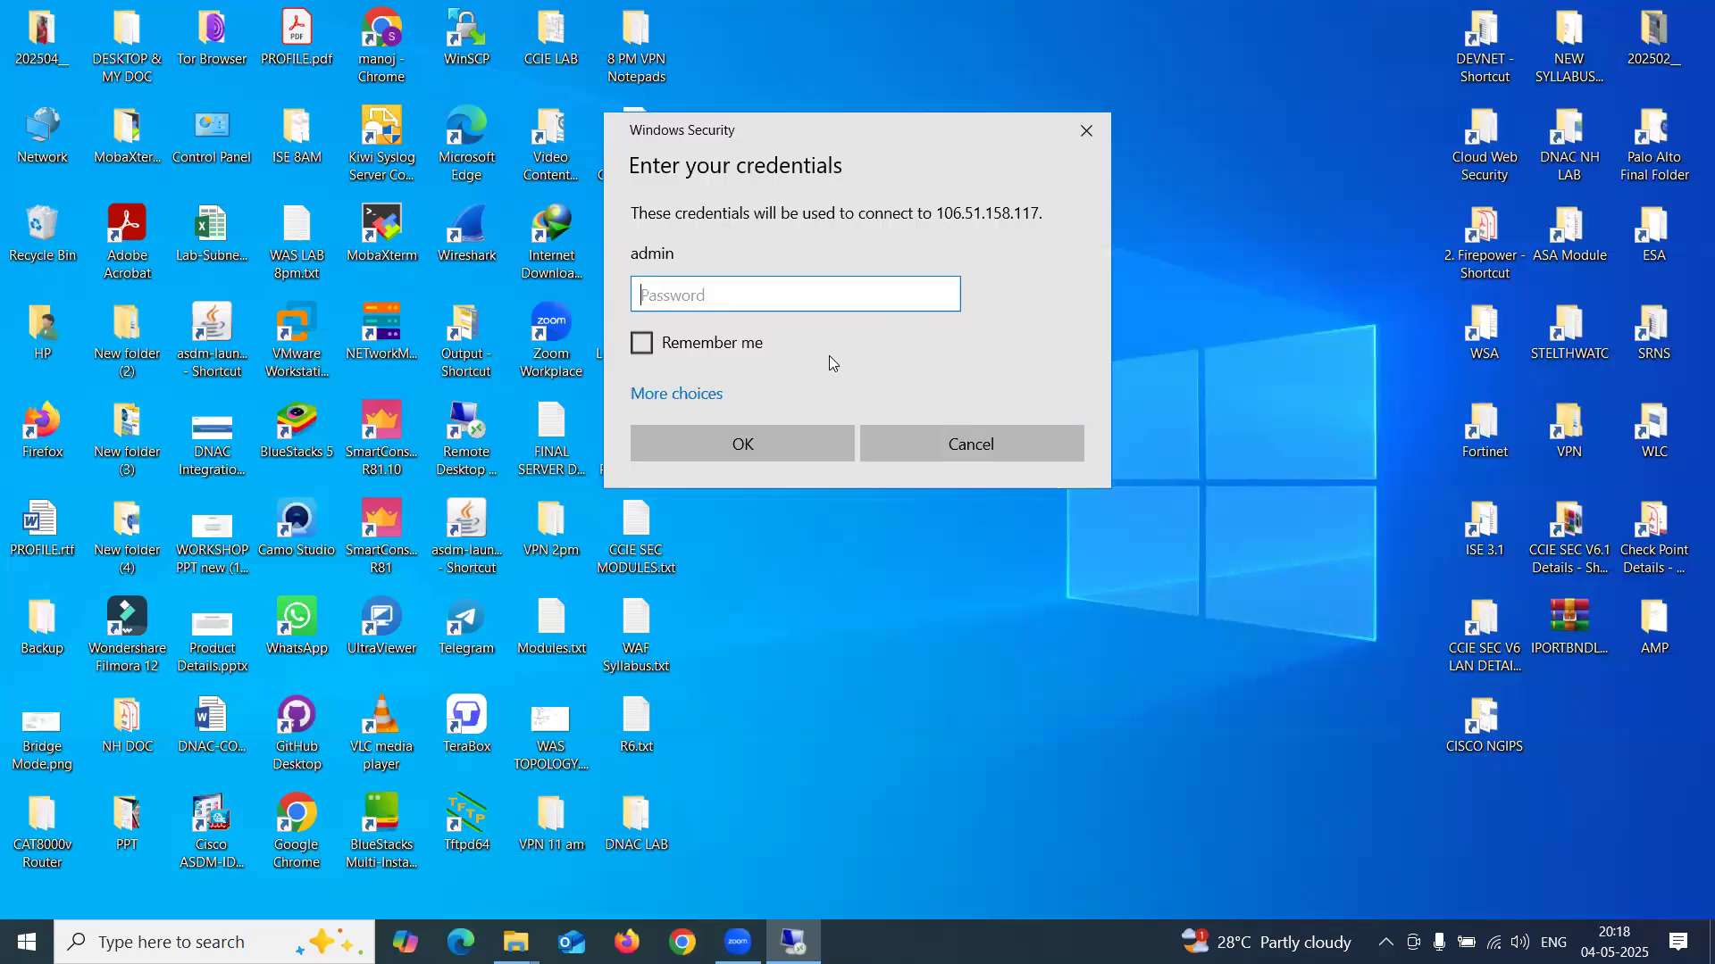
{"action": "type", "text": "•••••••••"}
{"action": "key", "text": "Return"}
{"action": "key", "text": "Left"}
{"action": "key", "text": "Return"}
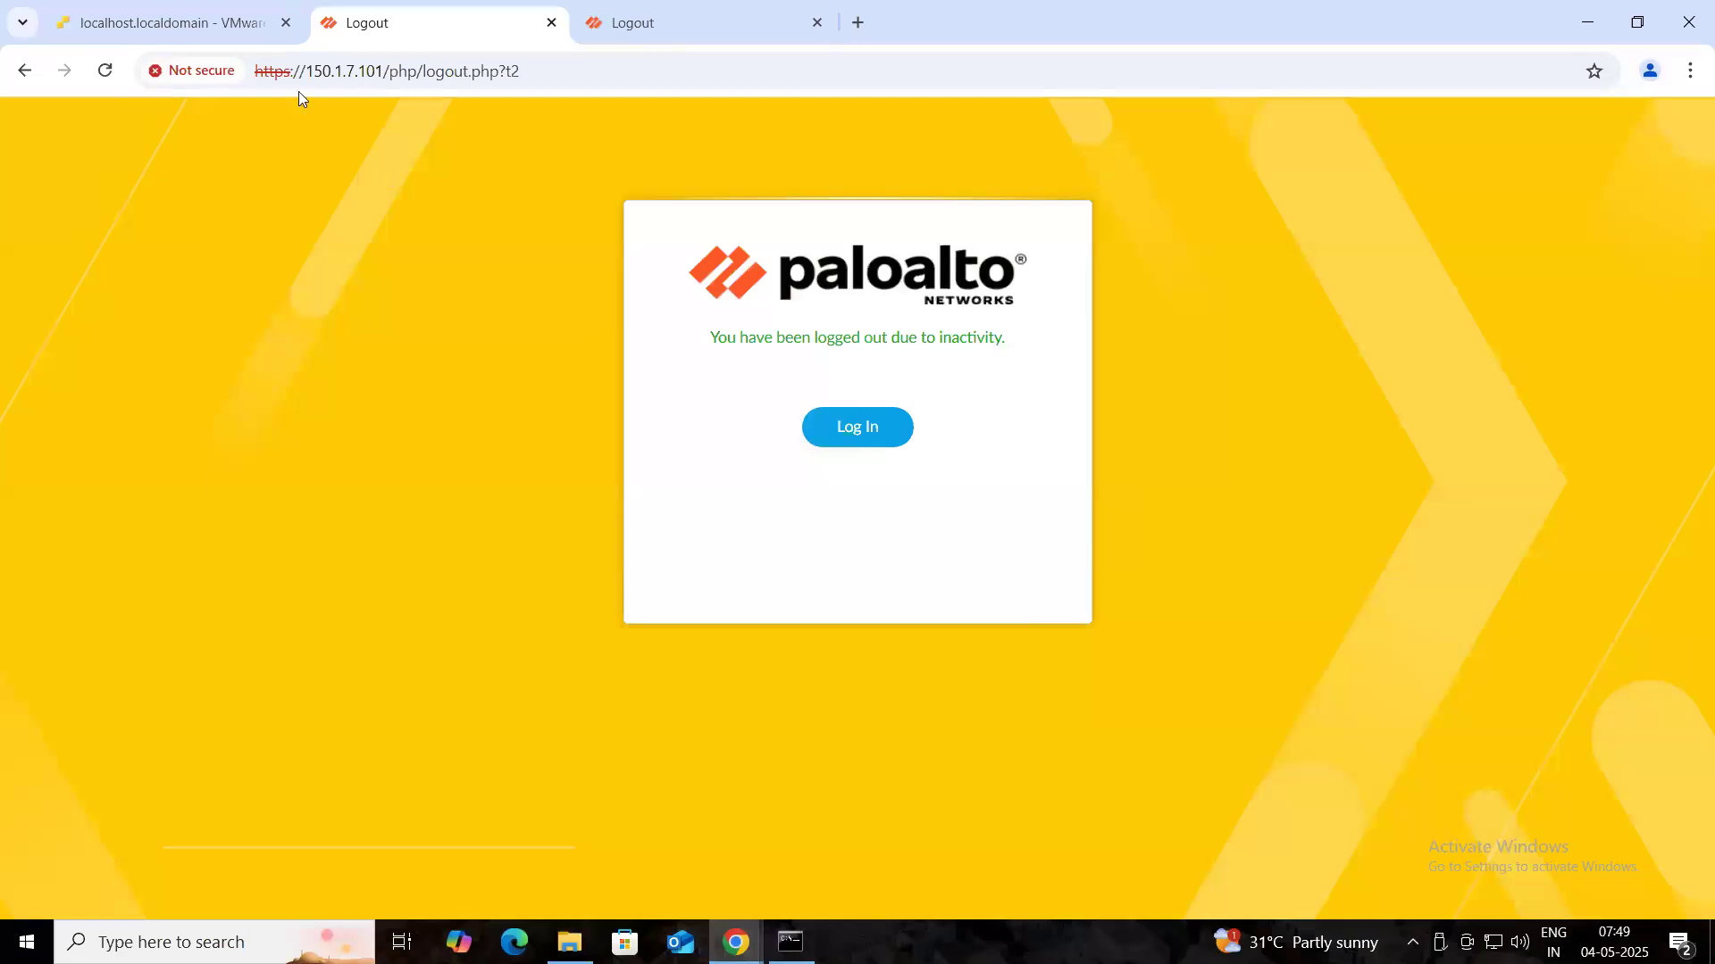
- Switch to the ESXi host page and list its 17 virtual machines
{"action": "left_click", "coordinate": [207, 25]}
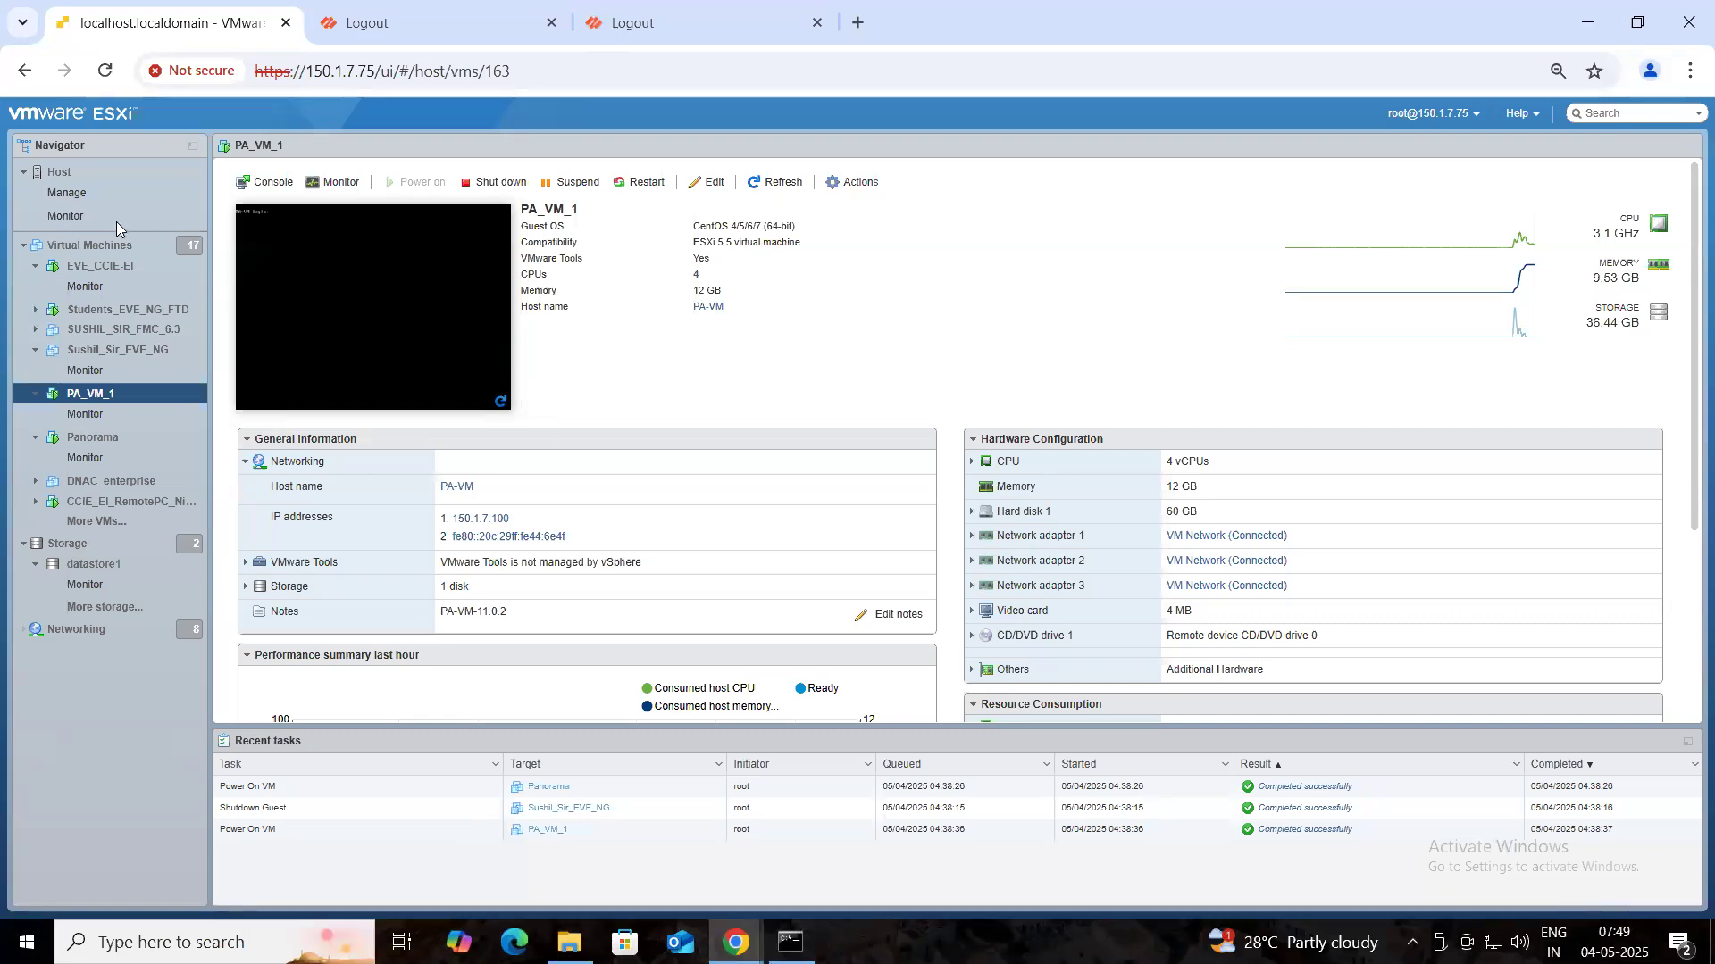
{"action": "left_click", "coordinate": [106, 248]}
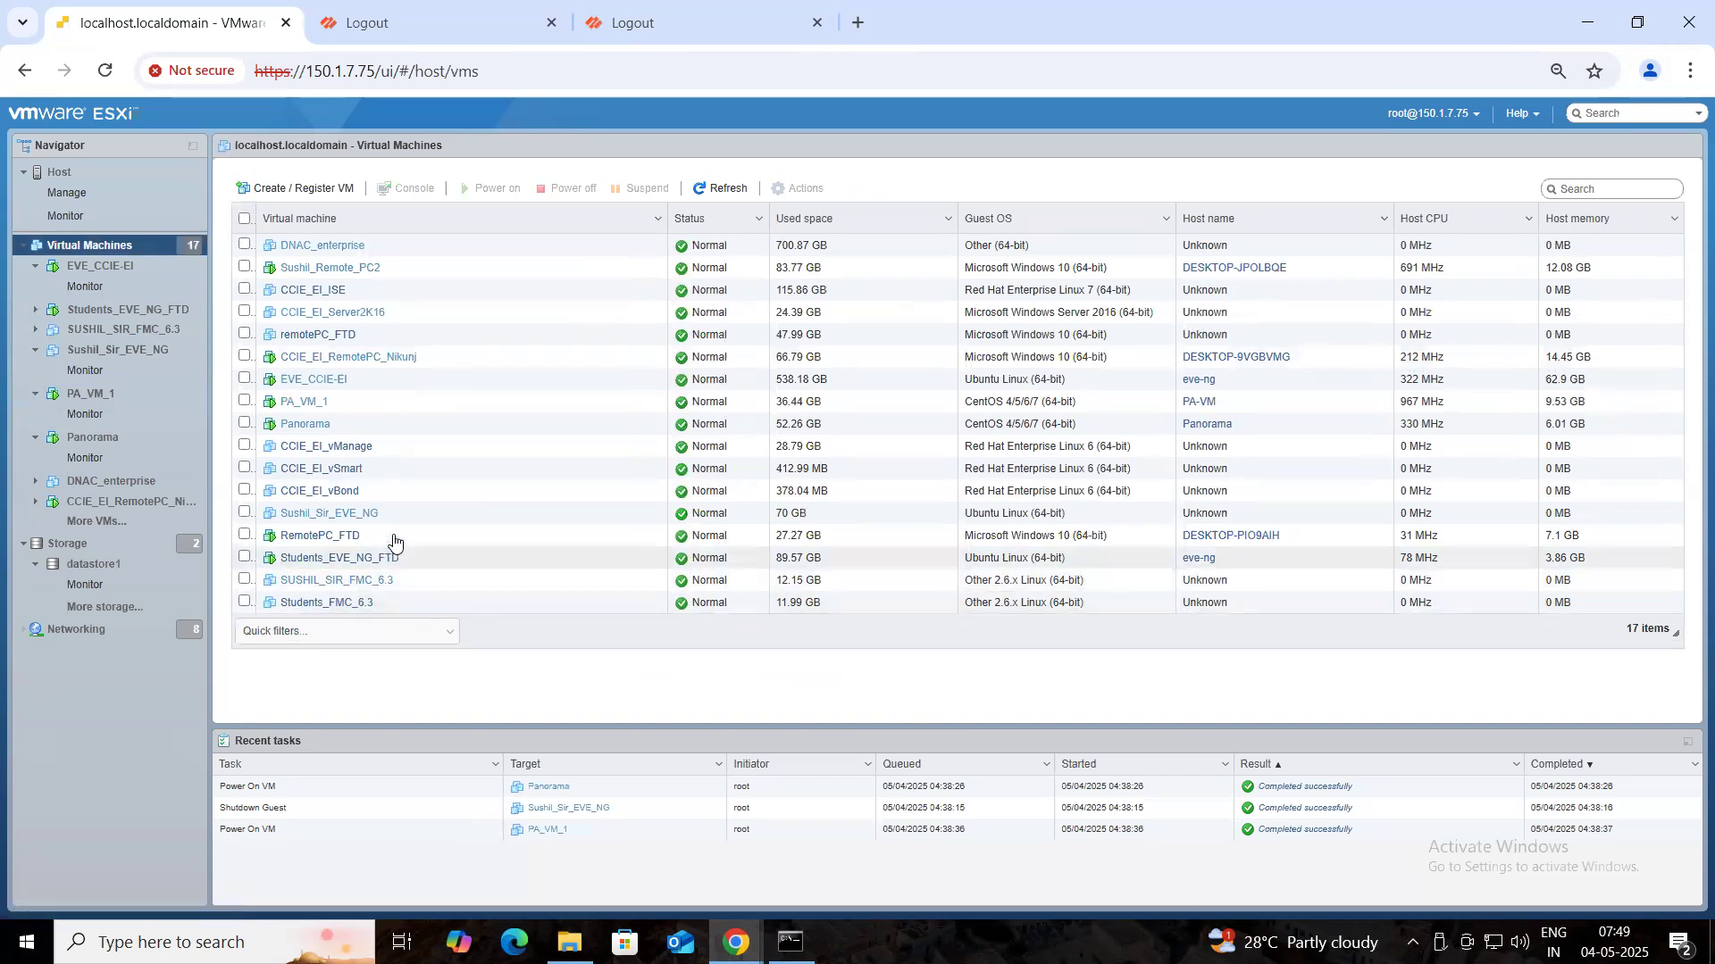
- Revert the Panorama virtual machine to its latest snapshot
{"action": "right_click", "coordinate": [323, 426]}
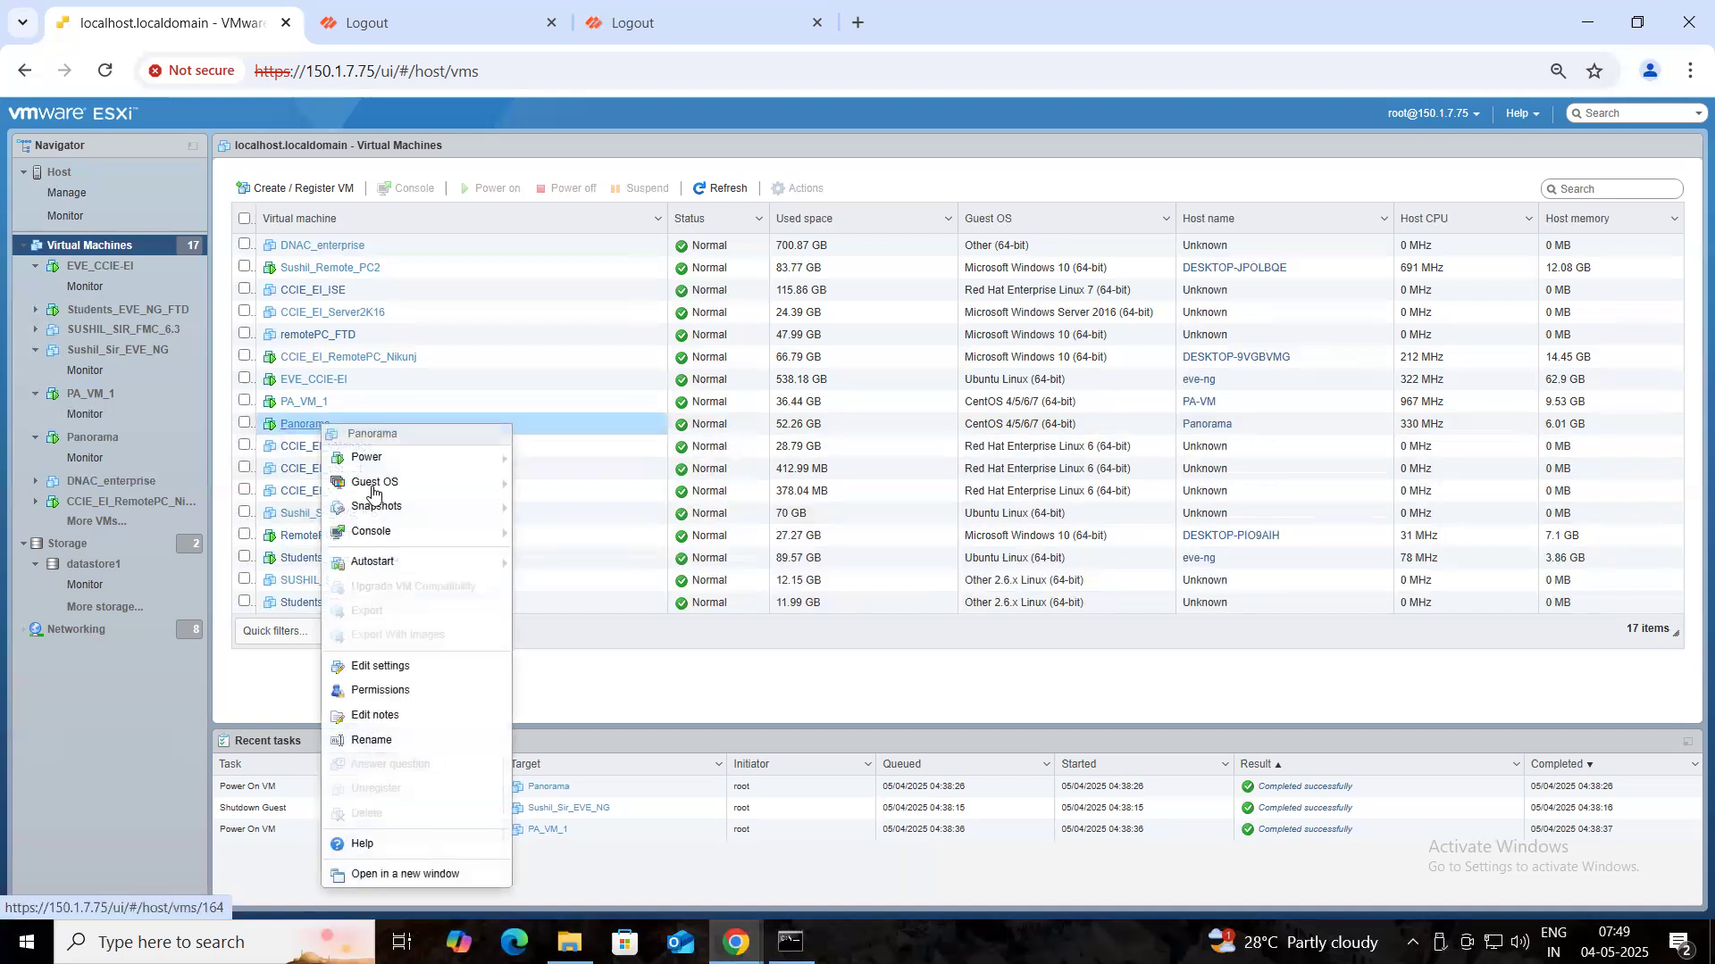
{"action": "mouse_move", "coordinate": [419, 508]}
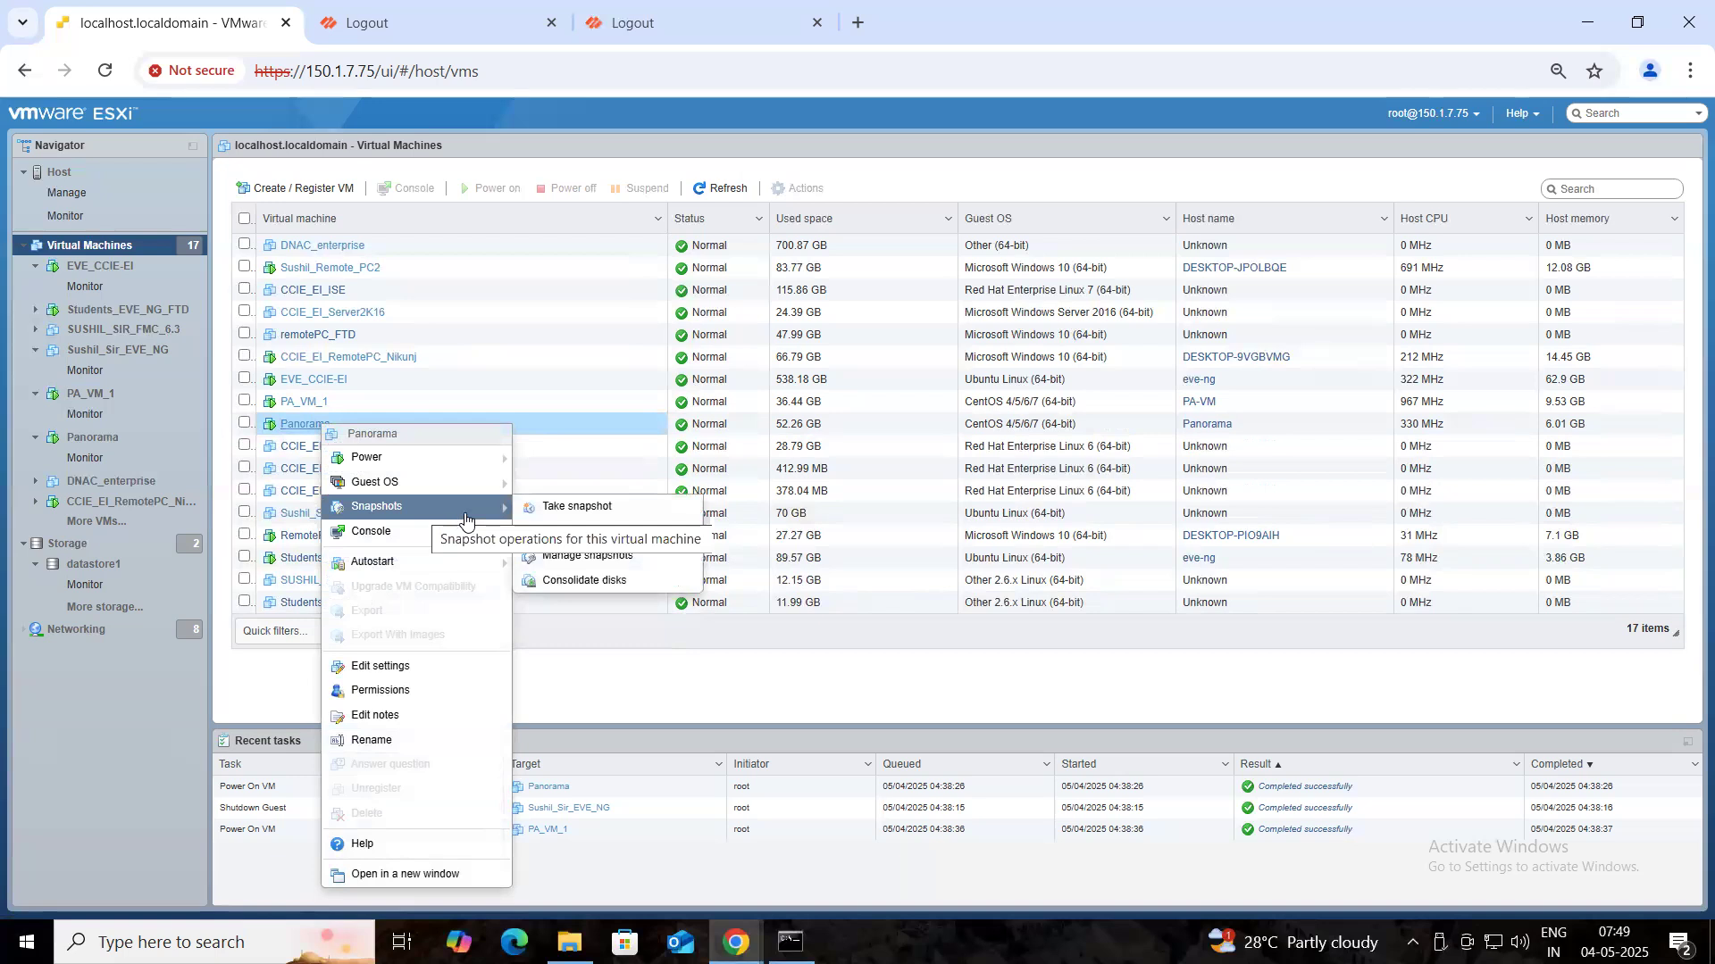
{"action": "left_click", "coordinate": [604, 532]}
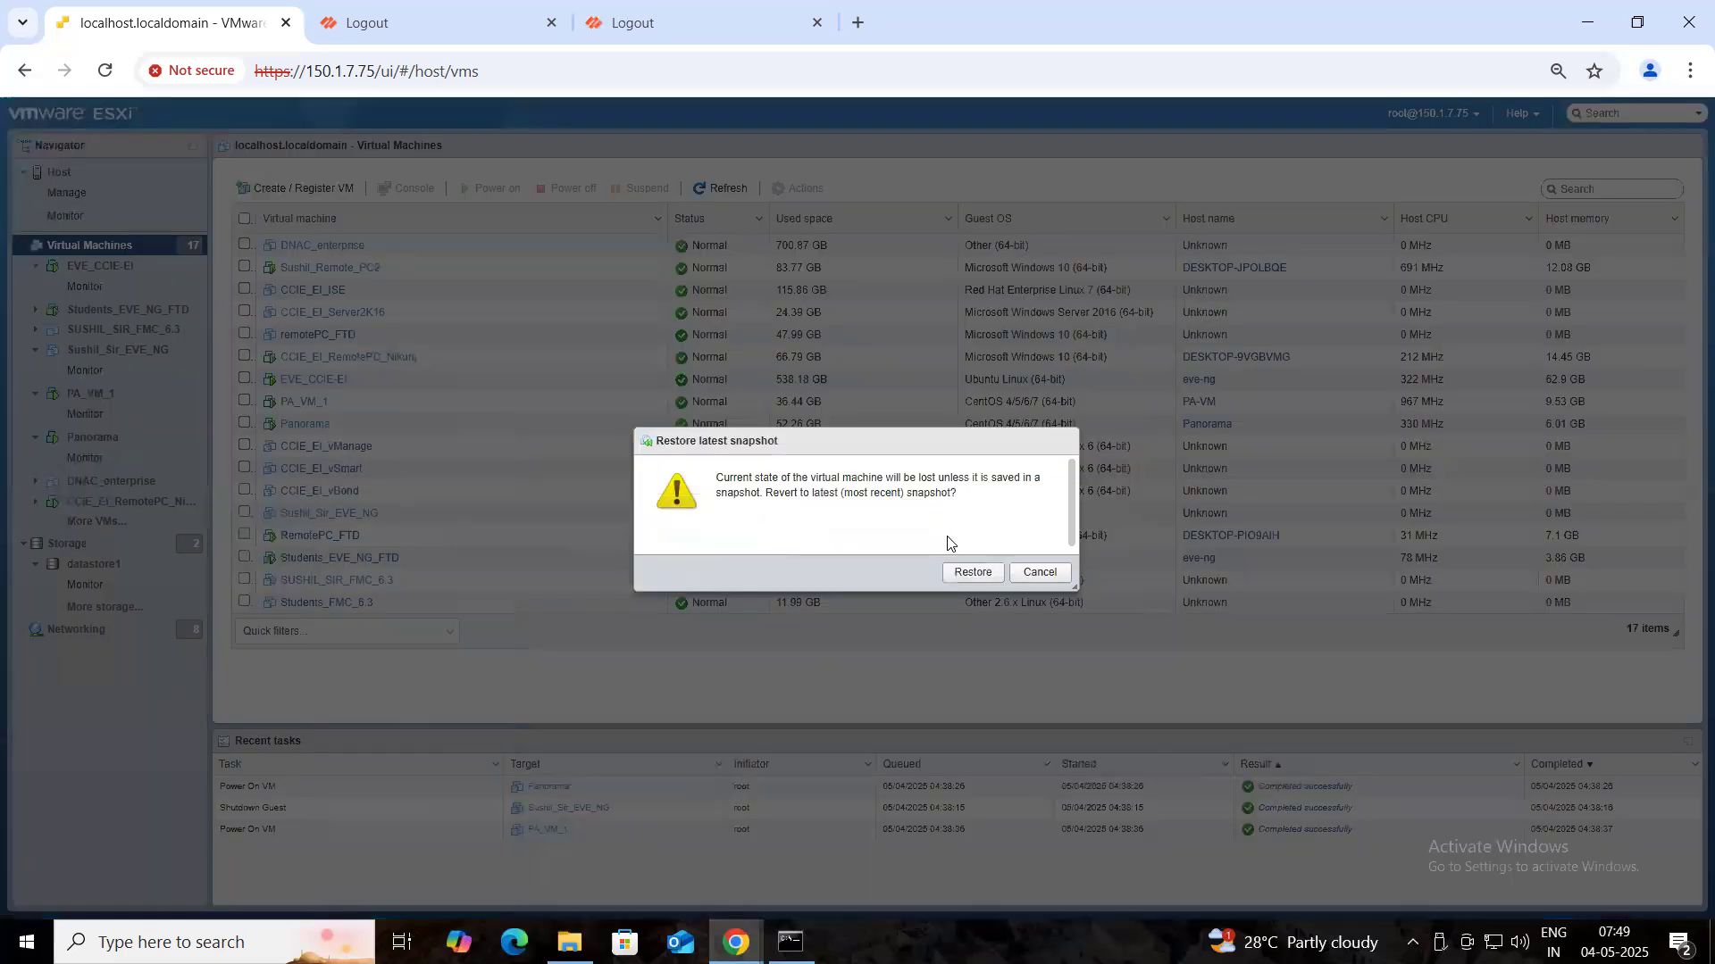
{"action": "left_click", "coordinate": [972, 573]}
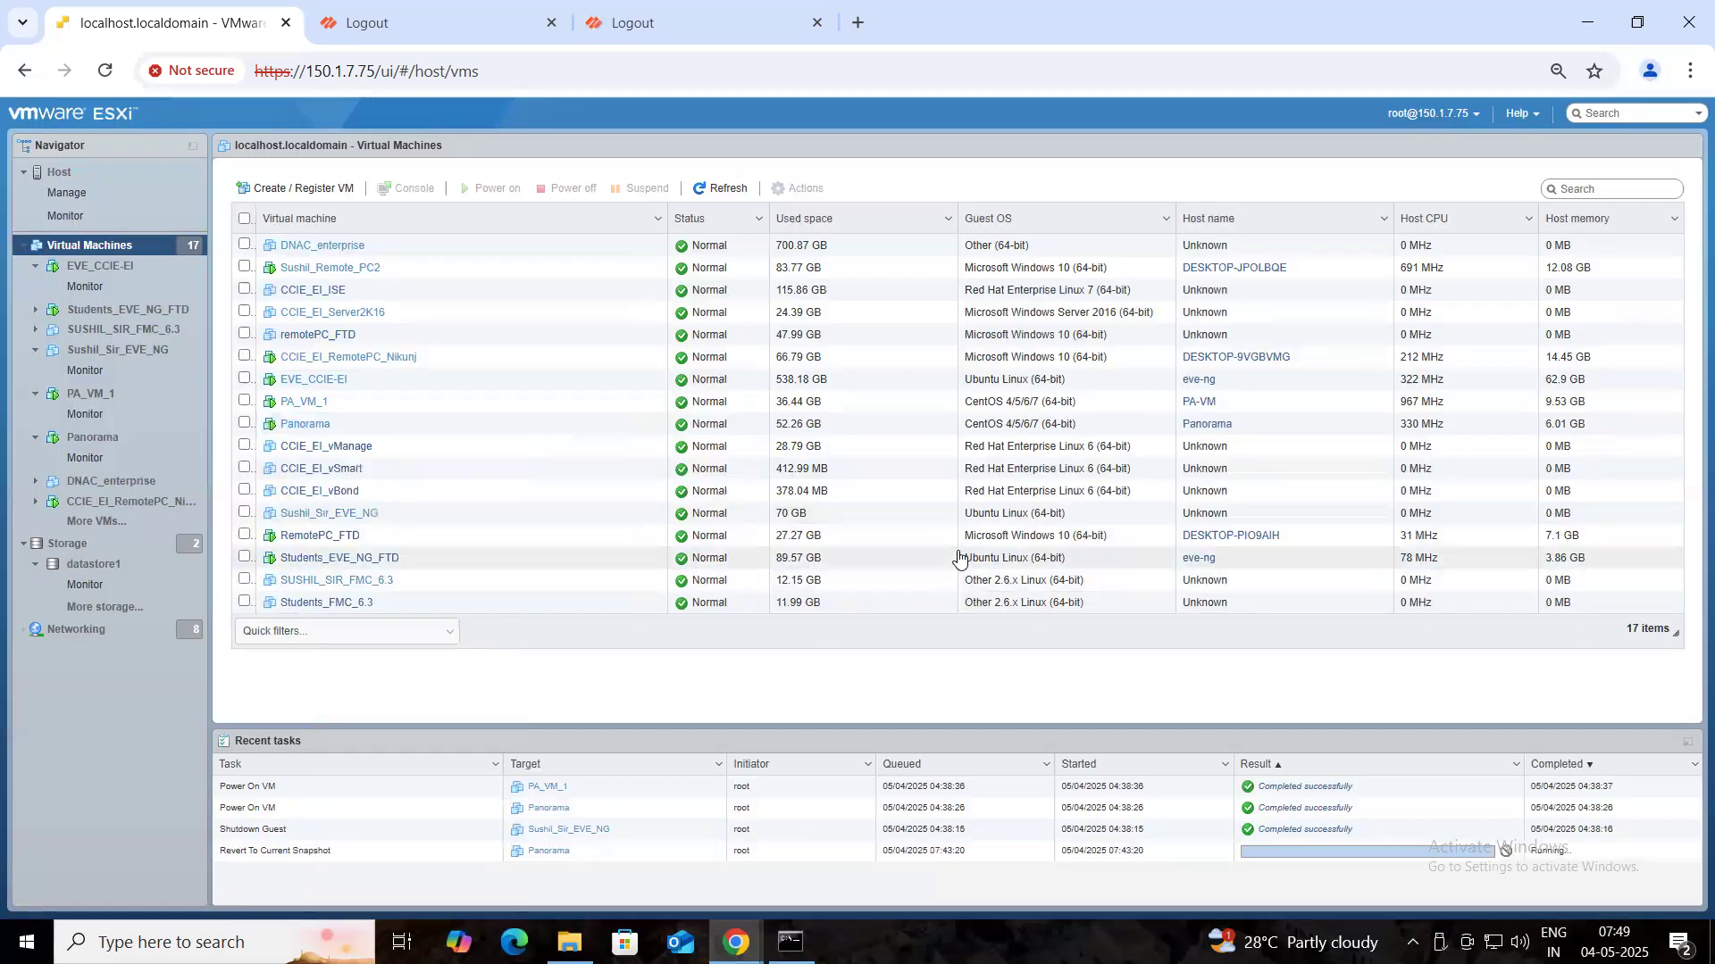
- Revert PA_VM_1 to its latest snapshot and minimize the browser
{"action": "left_click", "coordinate": [299, 401]}
{"action": "right_click", "coordinate": [299, 401]}
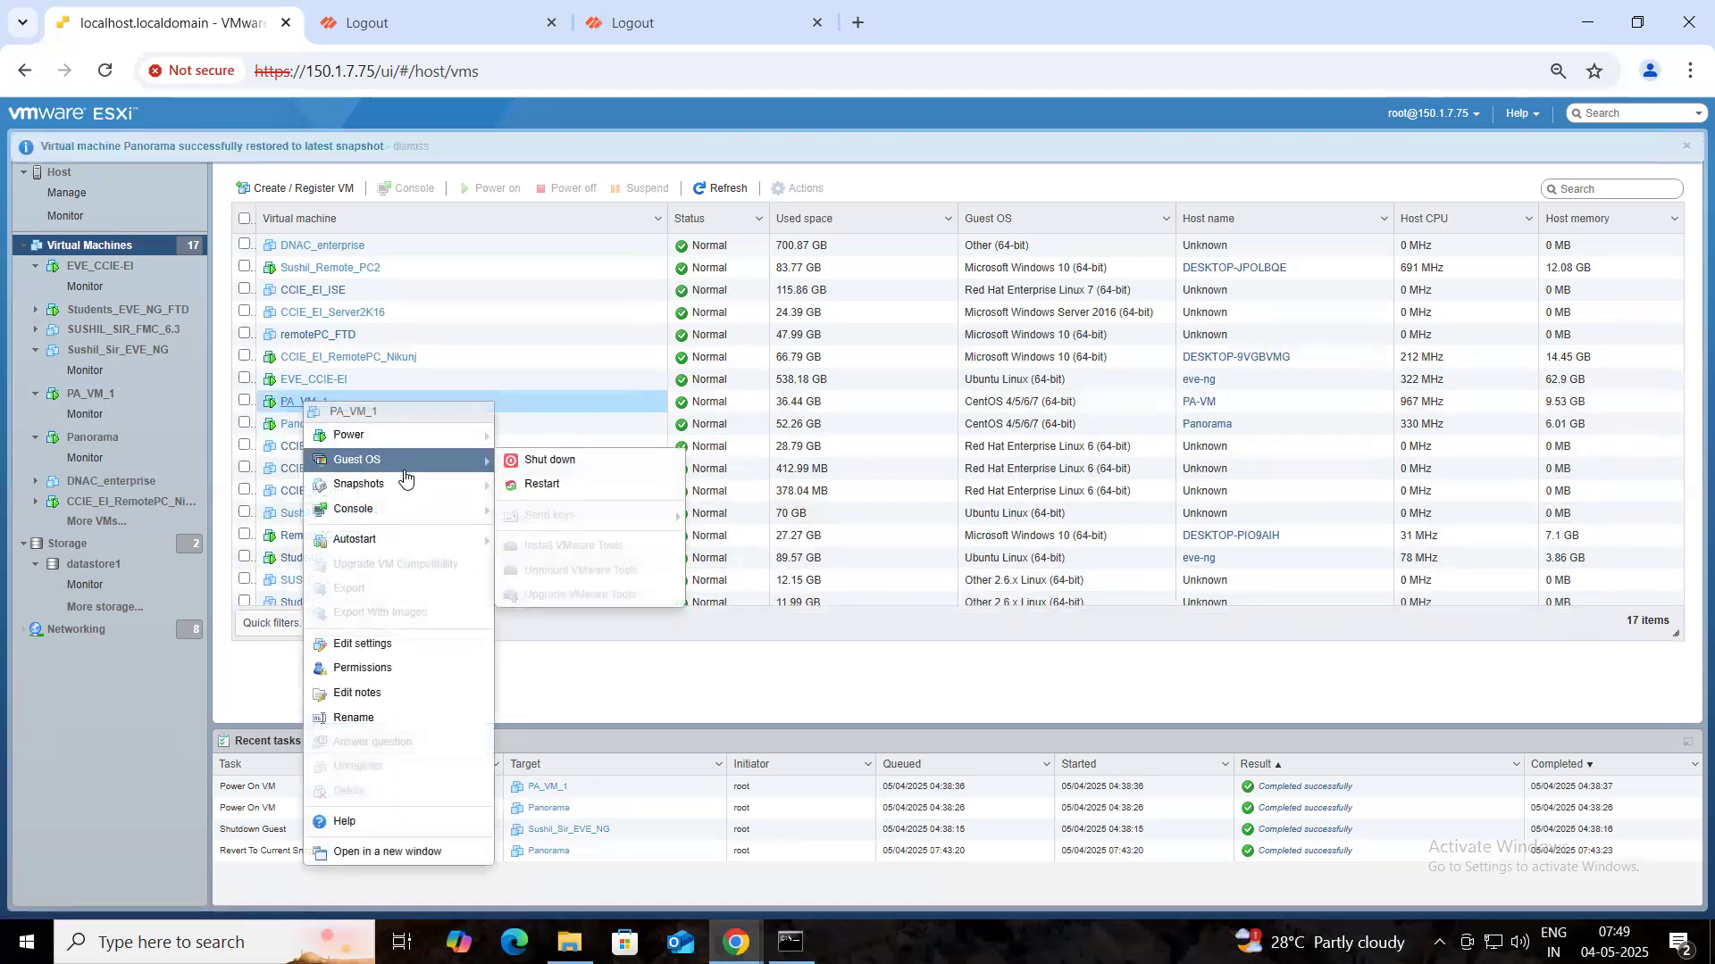
{"action": "mouse_move", "coordinate": [406, 487]}
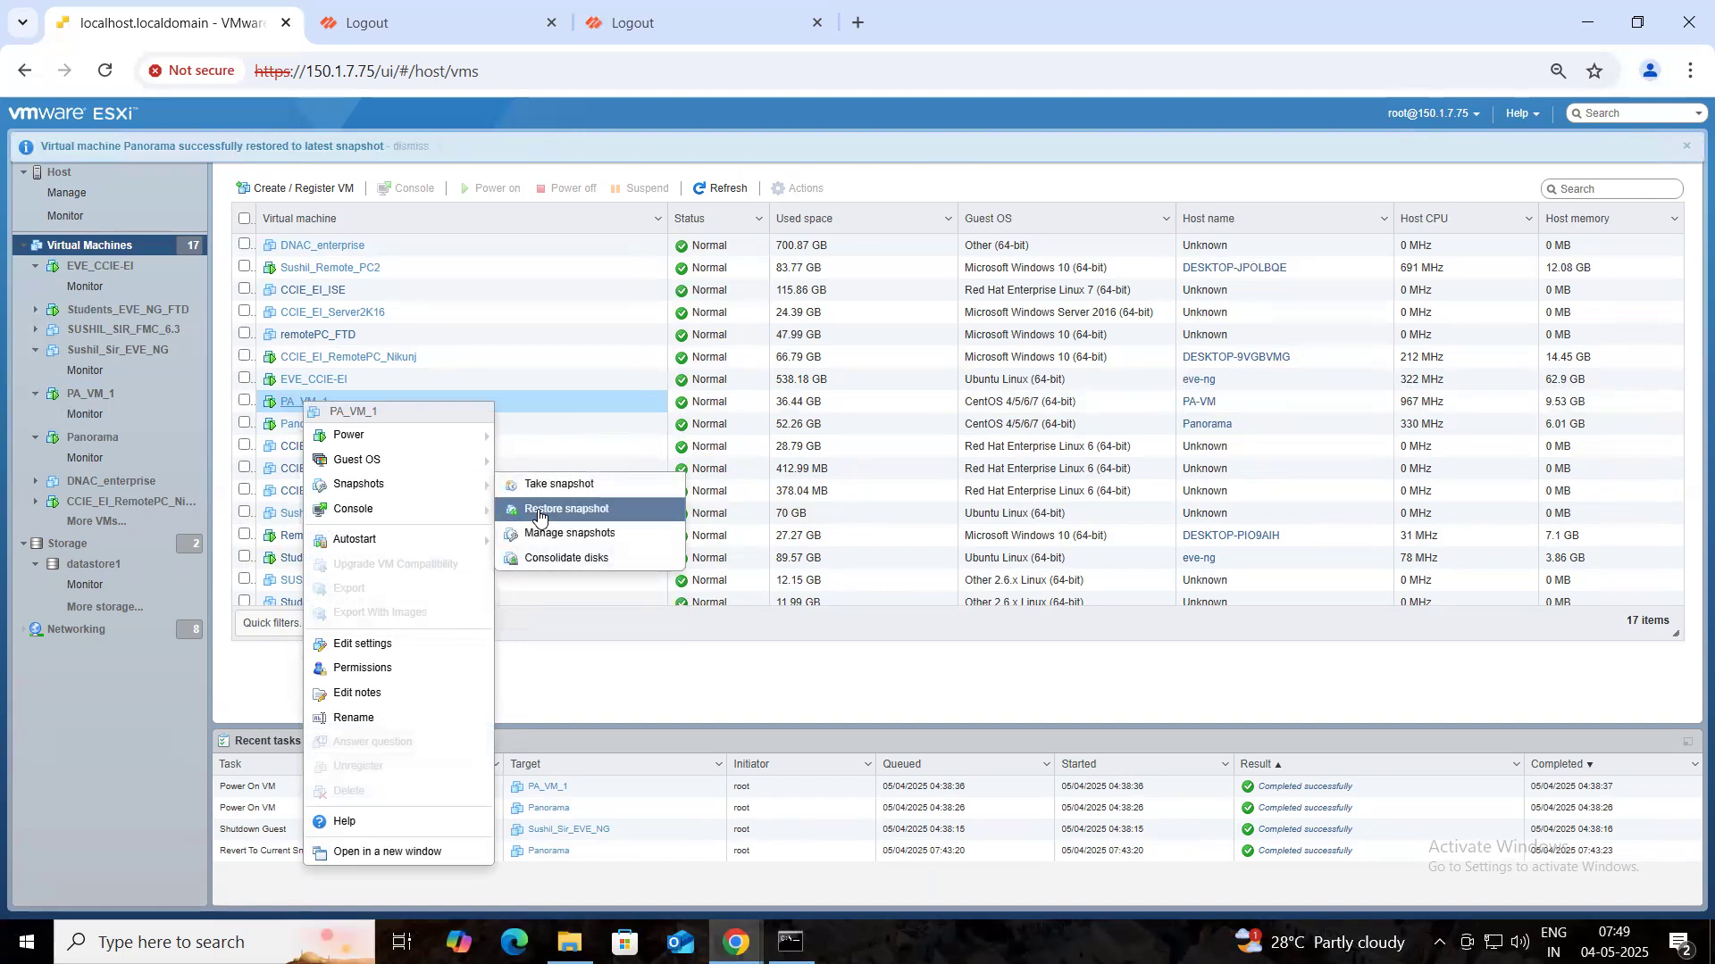
{"action": "left_click", "coordinate": [540, 514]}
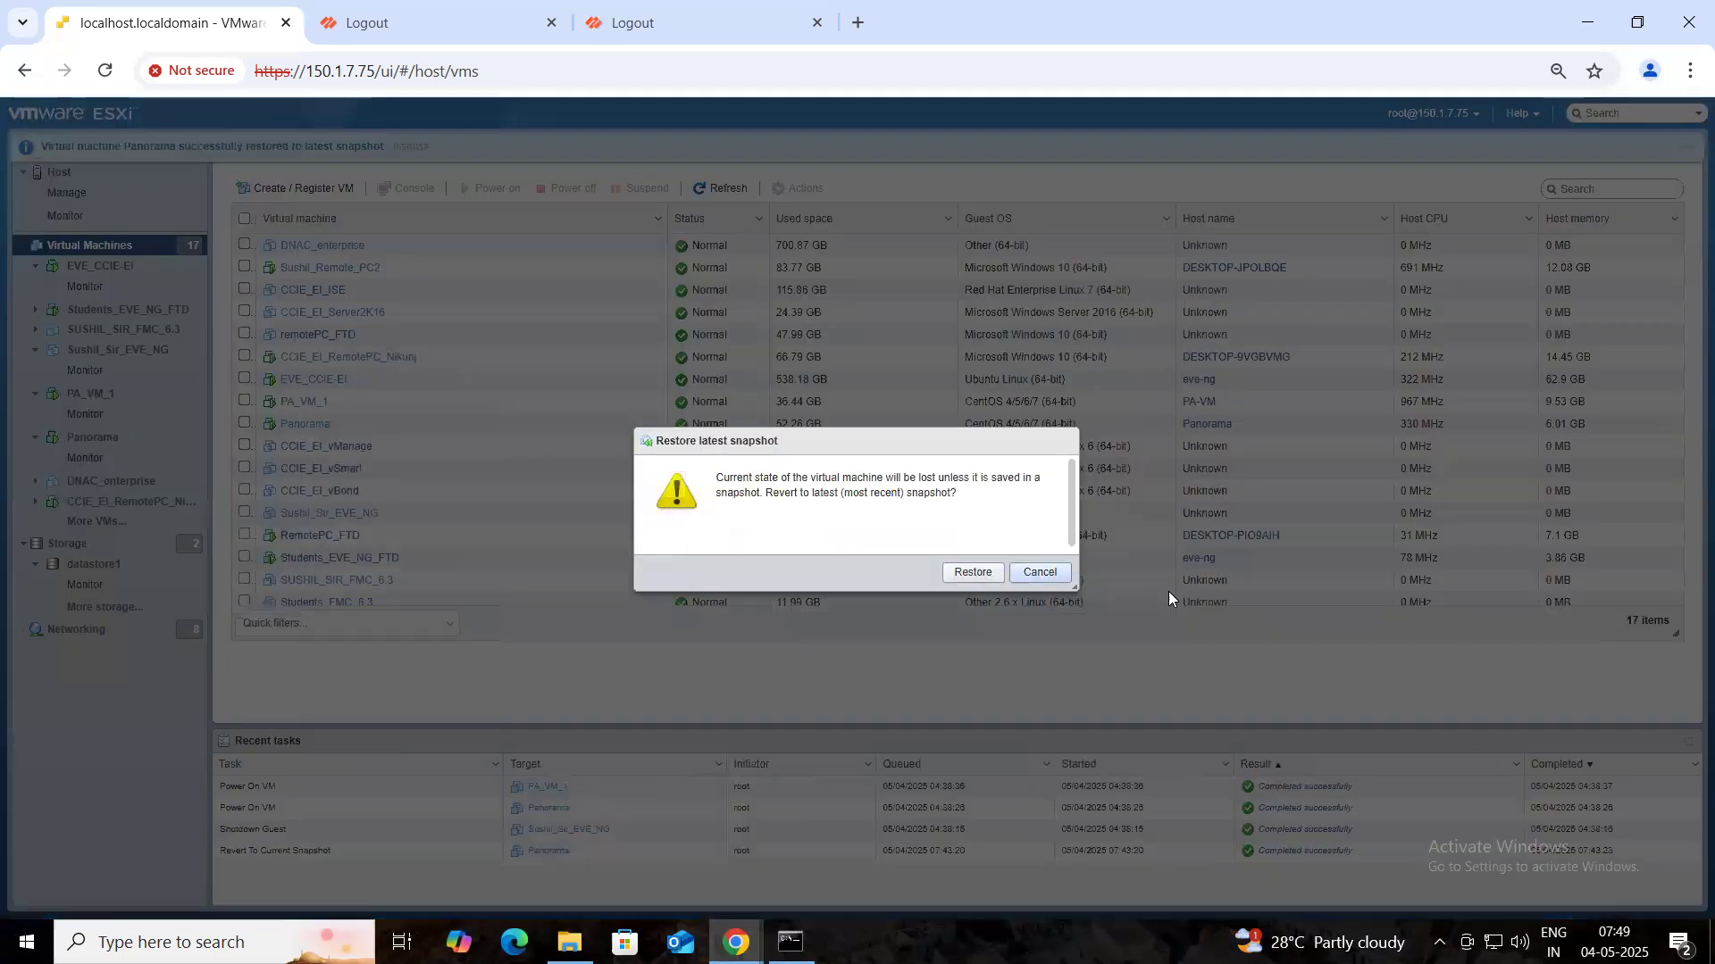
{"action": "left_click", "coordinate": [975, 575]}
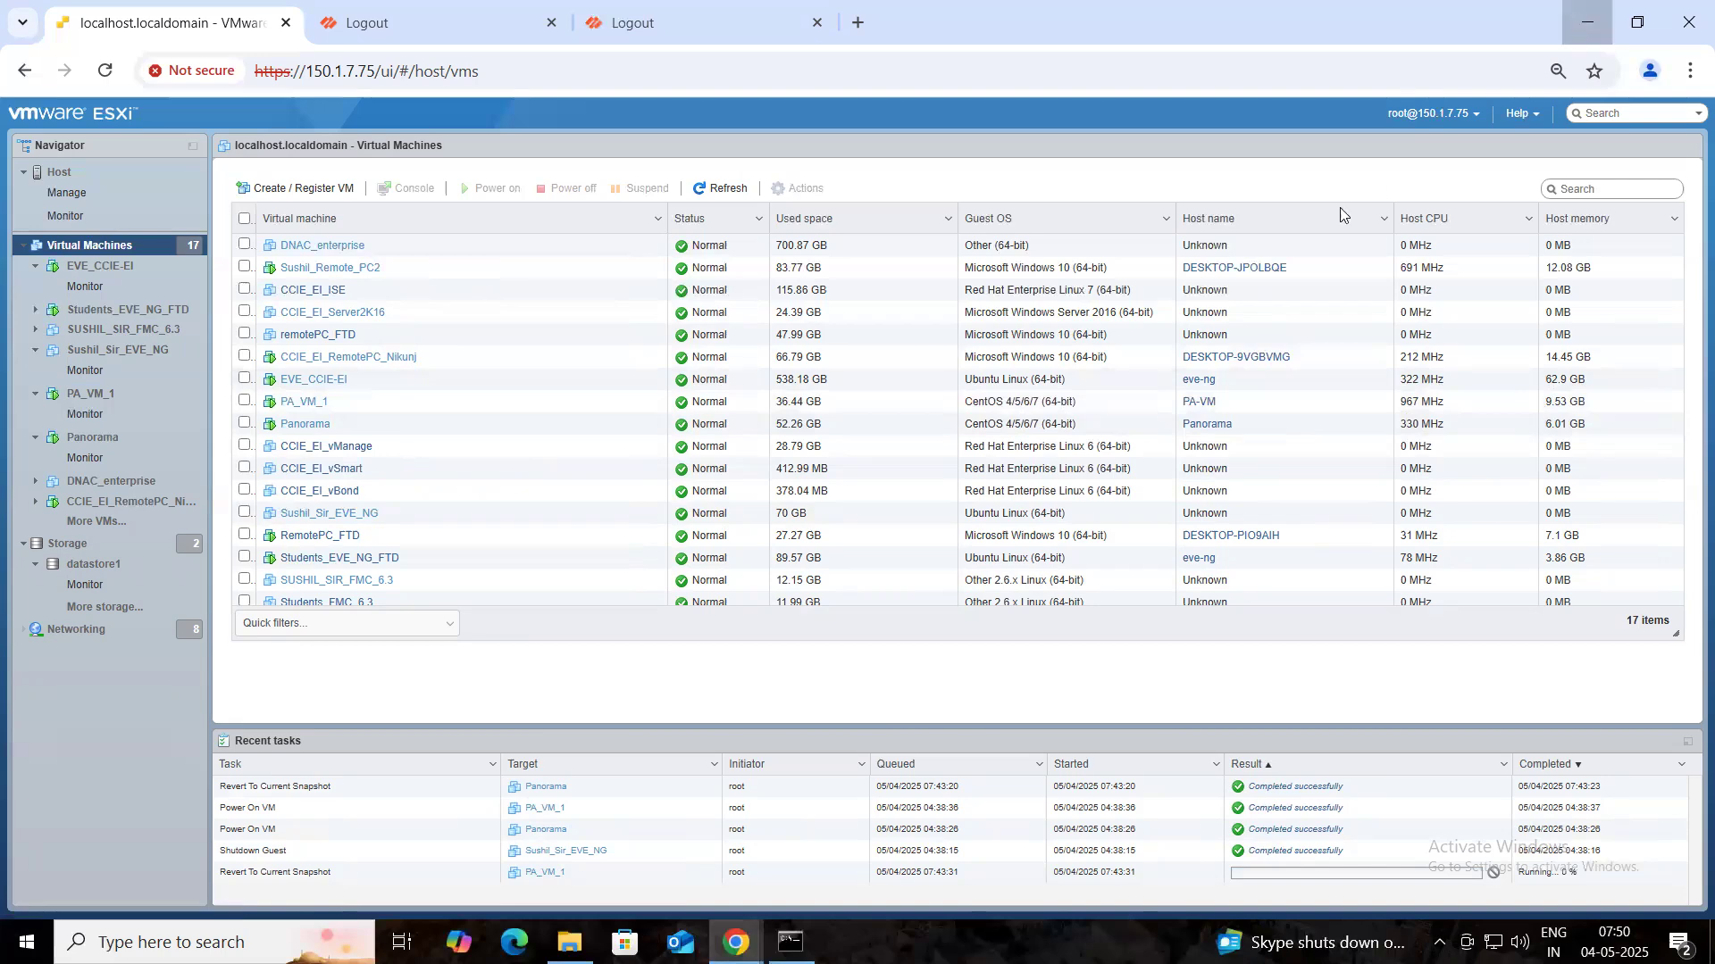
{"action": "left_click", "coordinate": [1571, 19]}
{"action": "left_click", "coordinate": [1078, 134]}
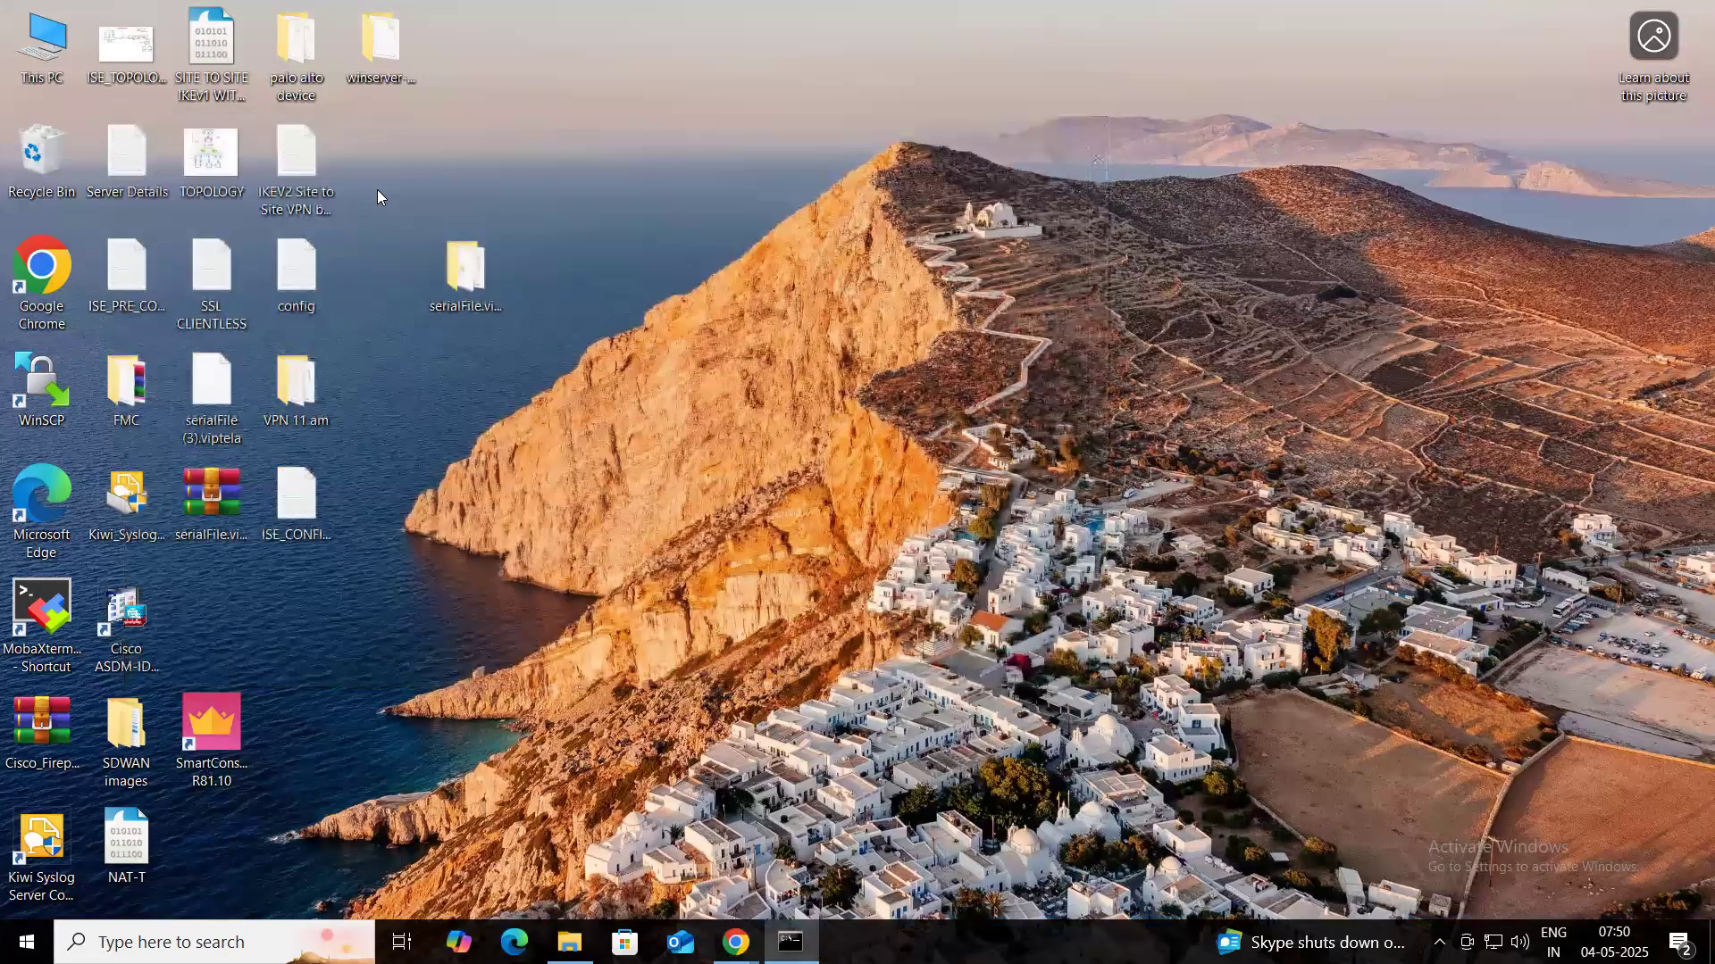
{"action": "double_click", "coordinate": [137, 148]}
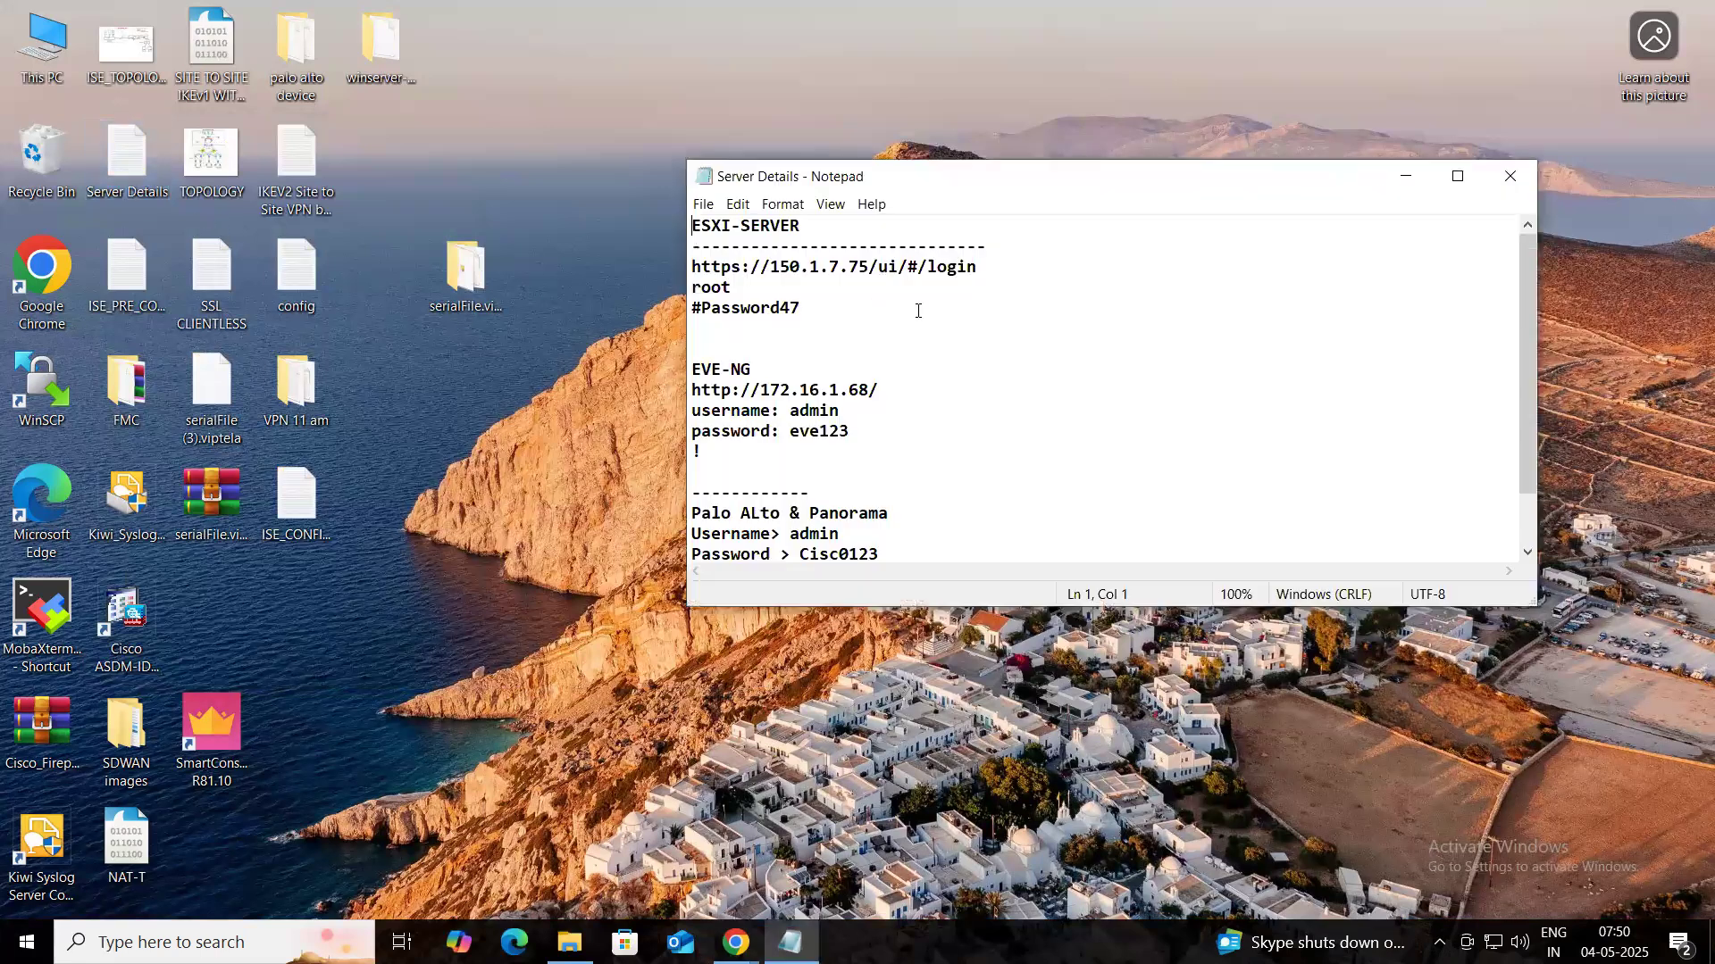
{"action": "scroll", "coordinate": [852, 404], "scroll_direction": "down", "scroll_amount": 1}
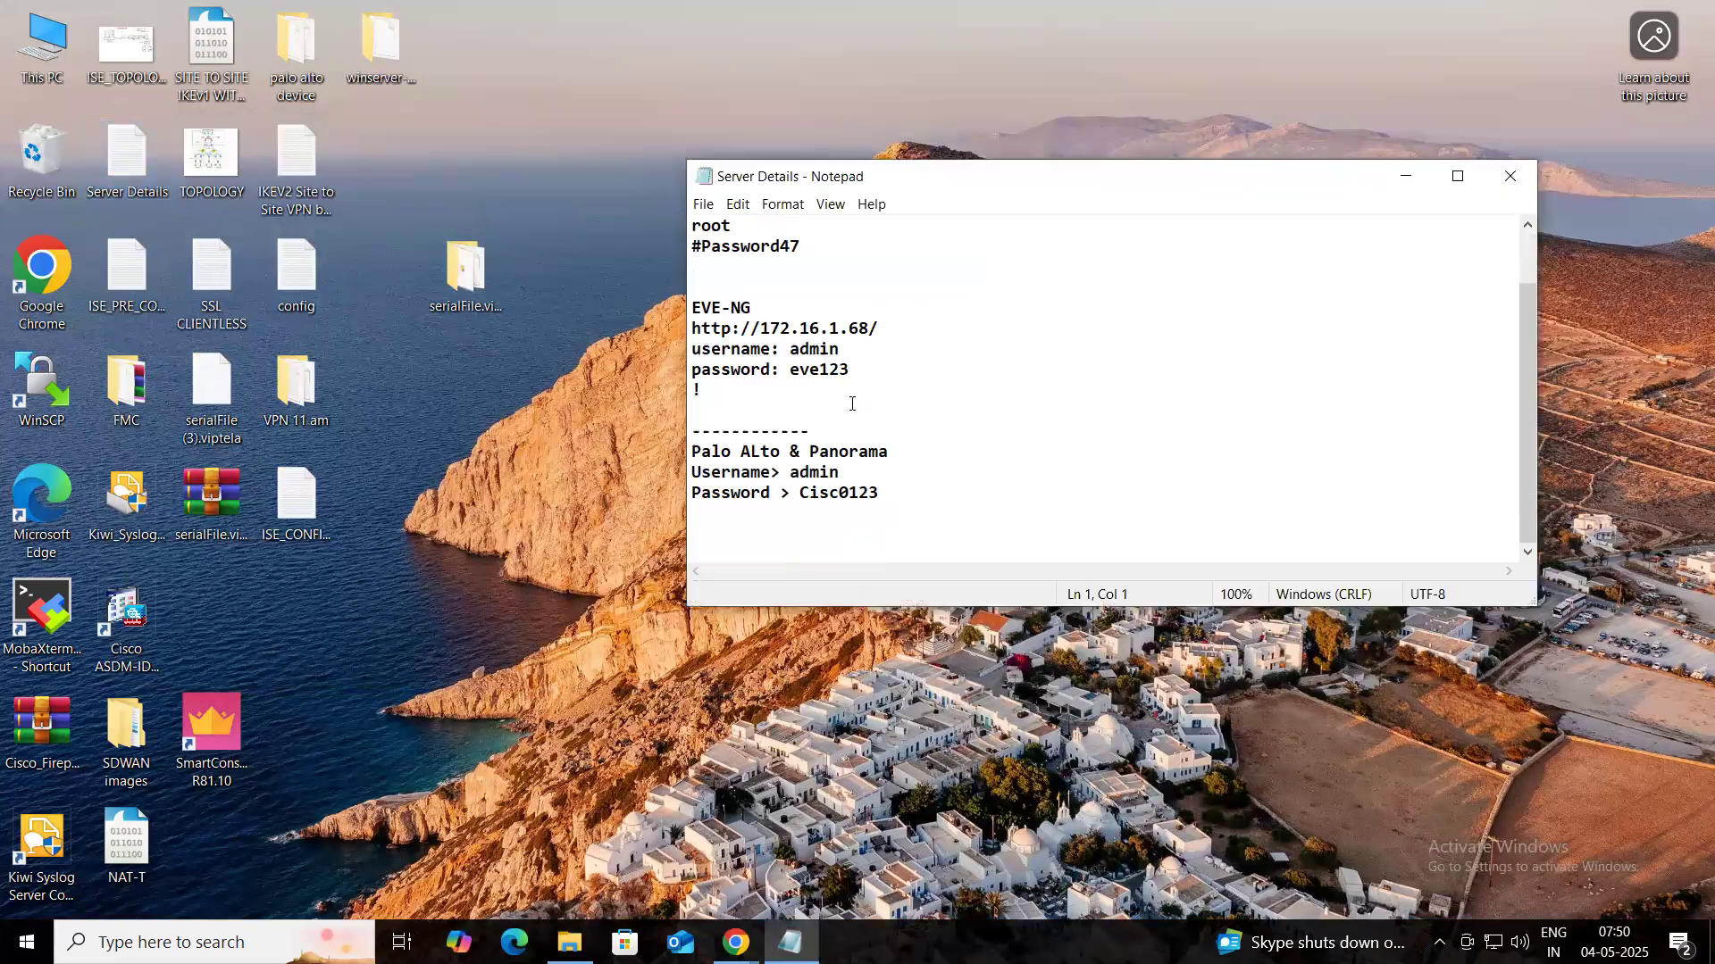
{"action": "left_click", "coordinate": [701, 431]}
{"action": "left_click", "coordinate": [968, 493], "text": "shift"}
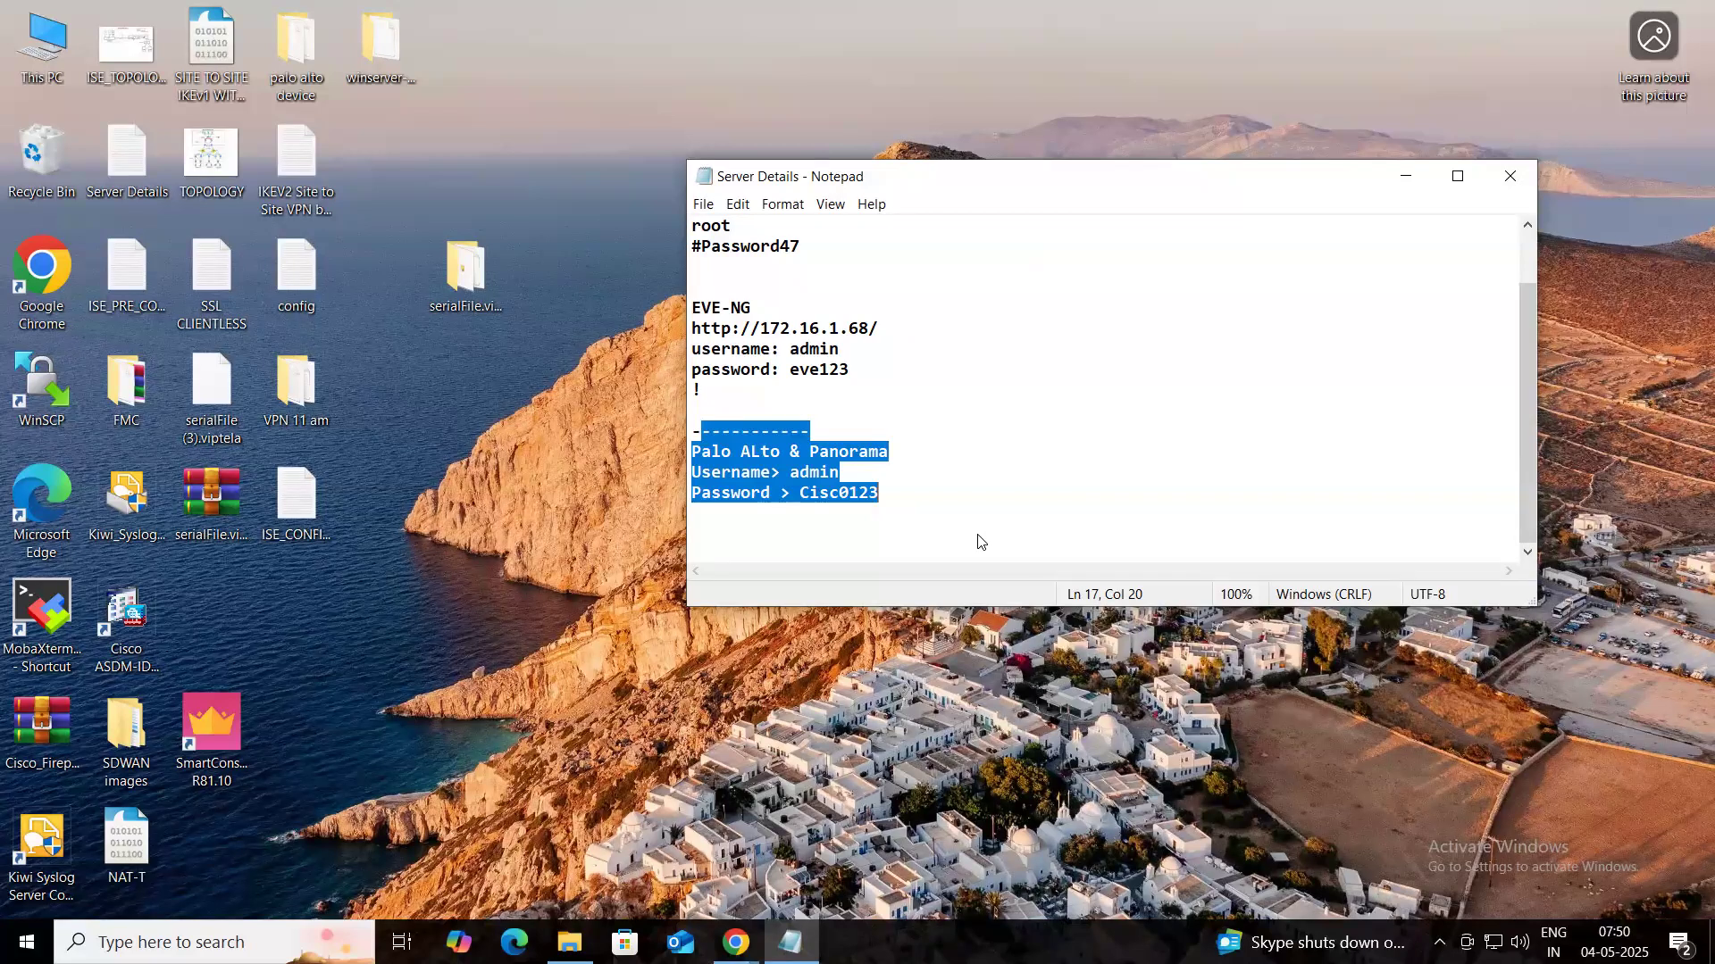
{"action": "key", "text": "ctrl+End"}
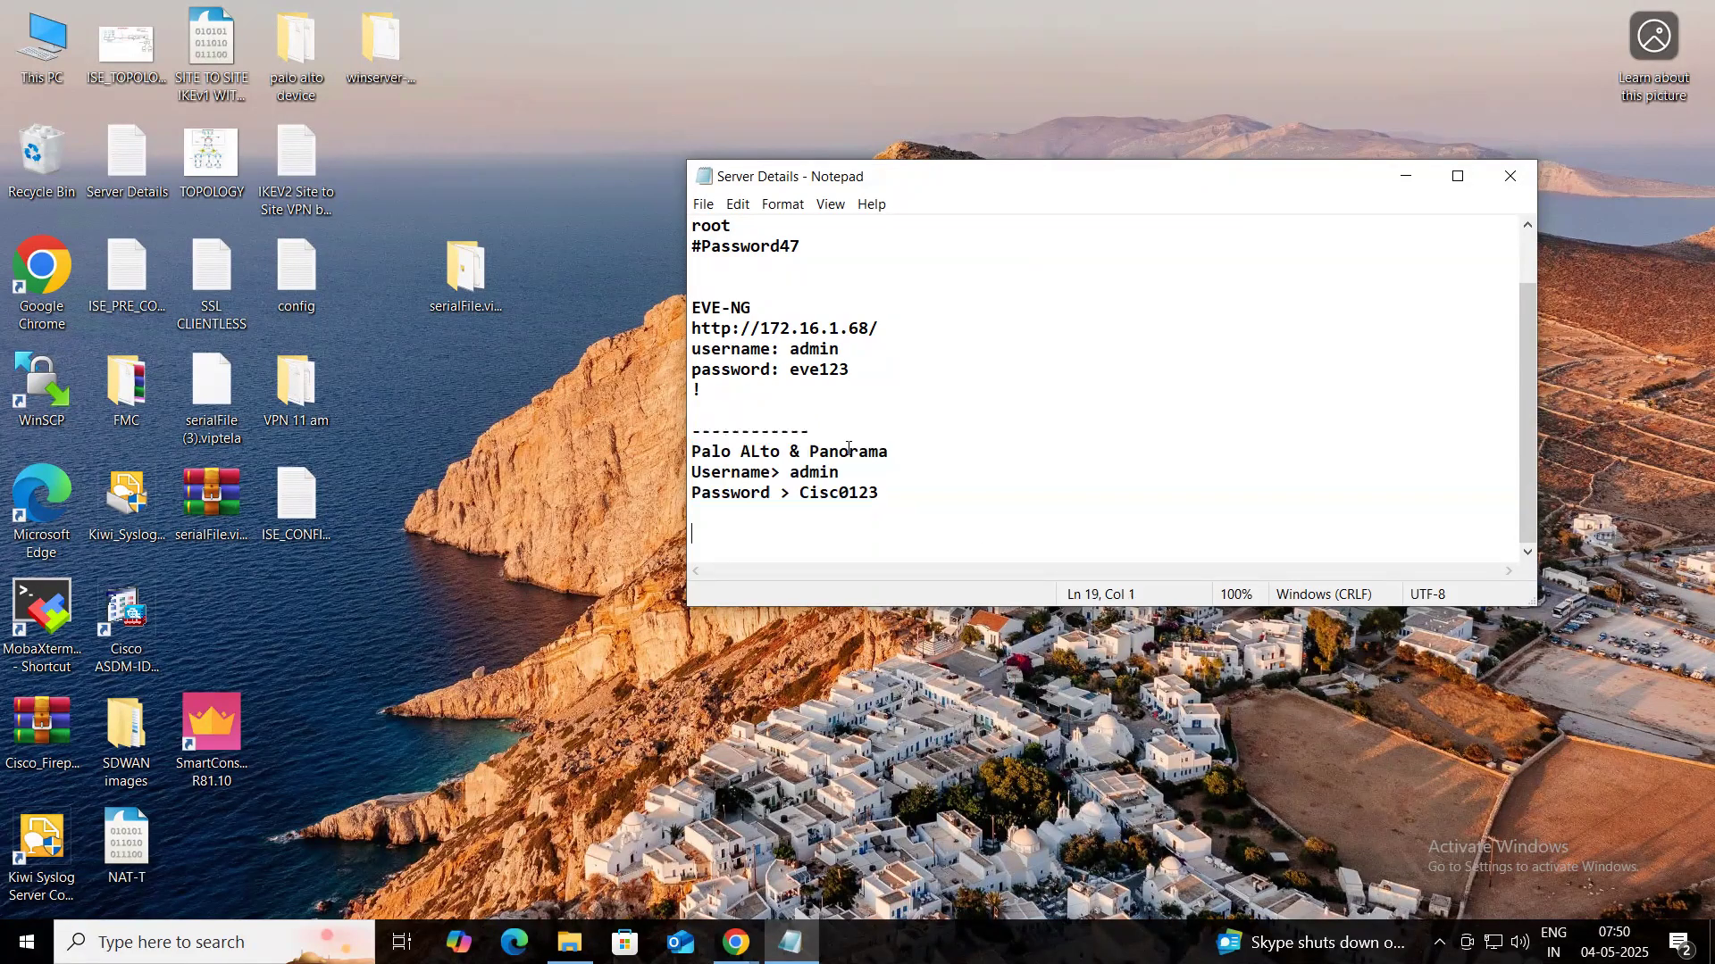
{"action": "left_click", "coordinate": [1511, 176]}
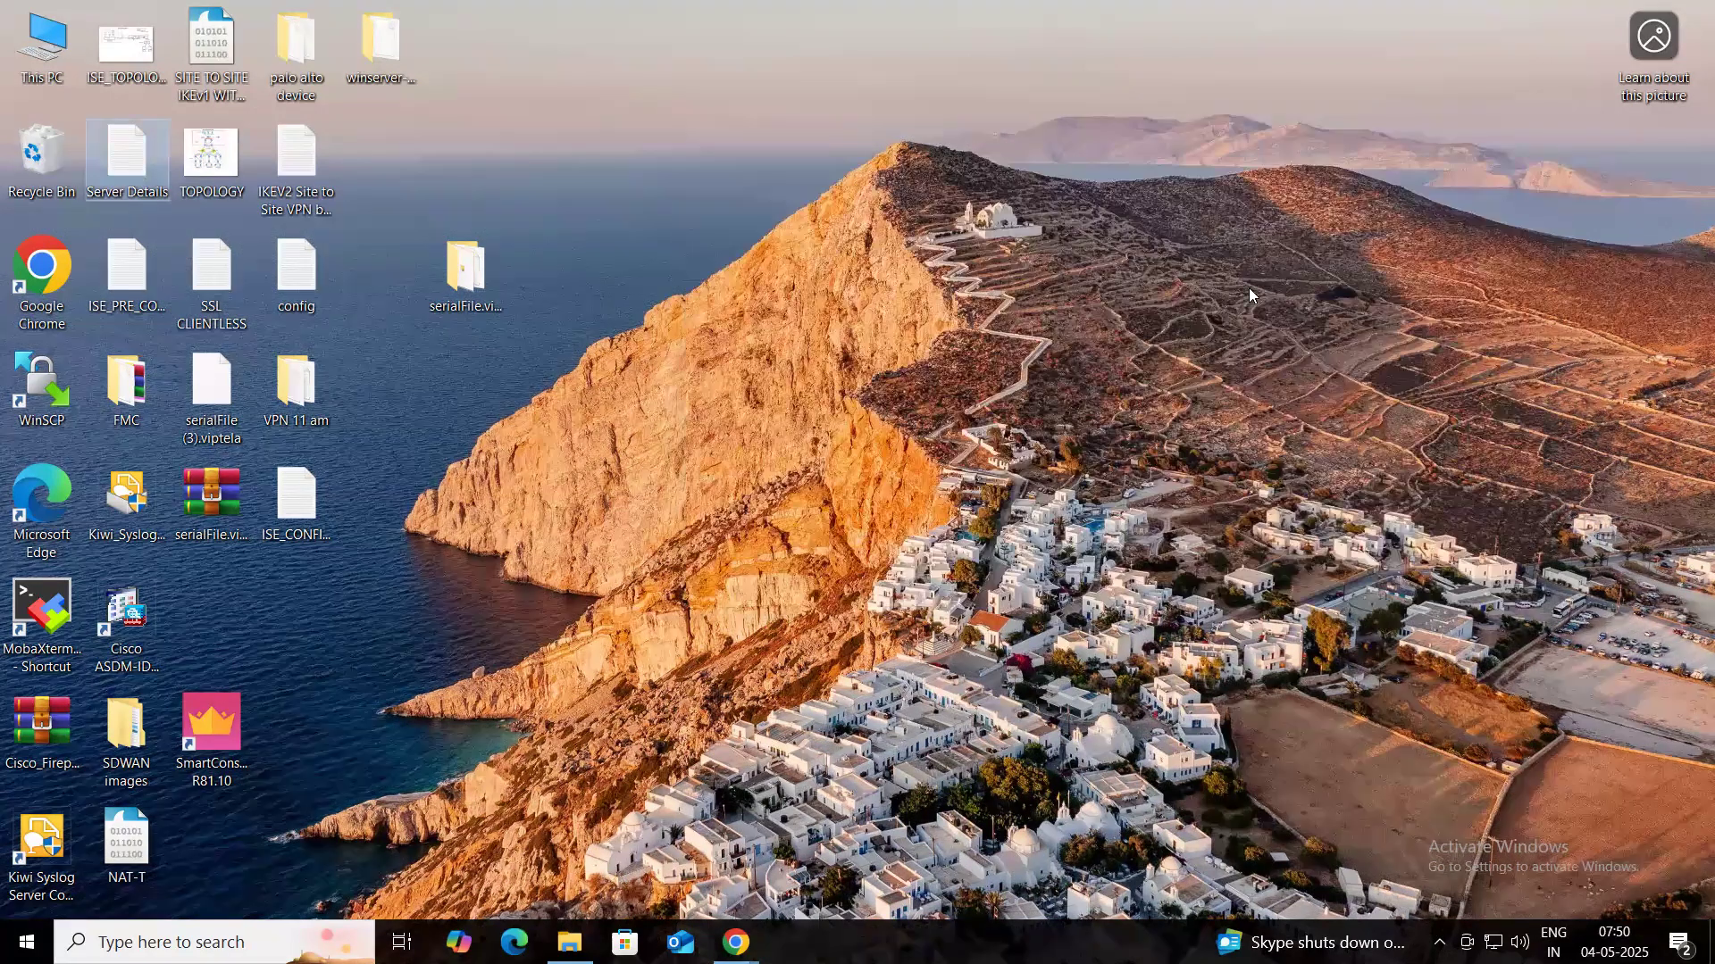
{"action": "mouse_move", "coordinate": [736, 942]}
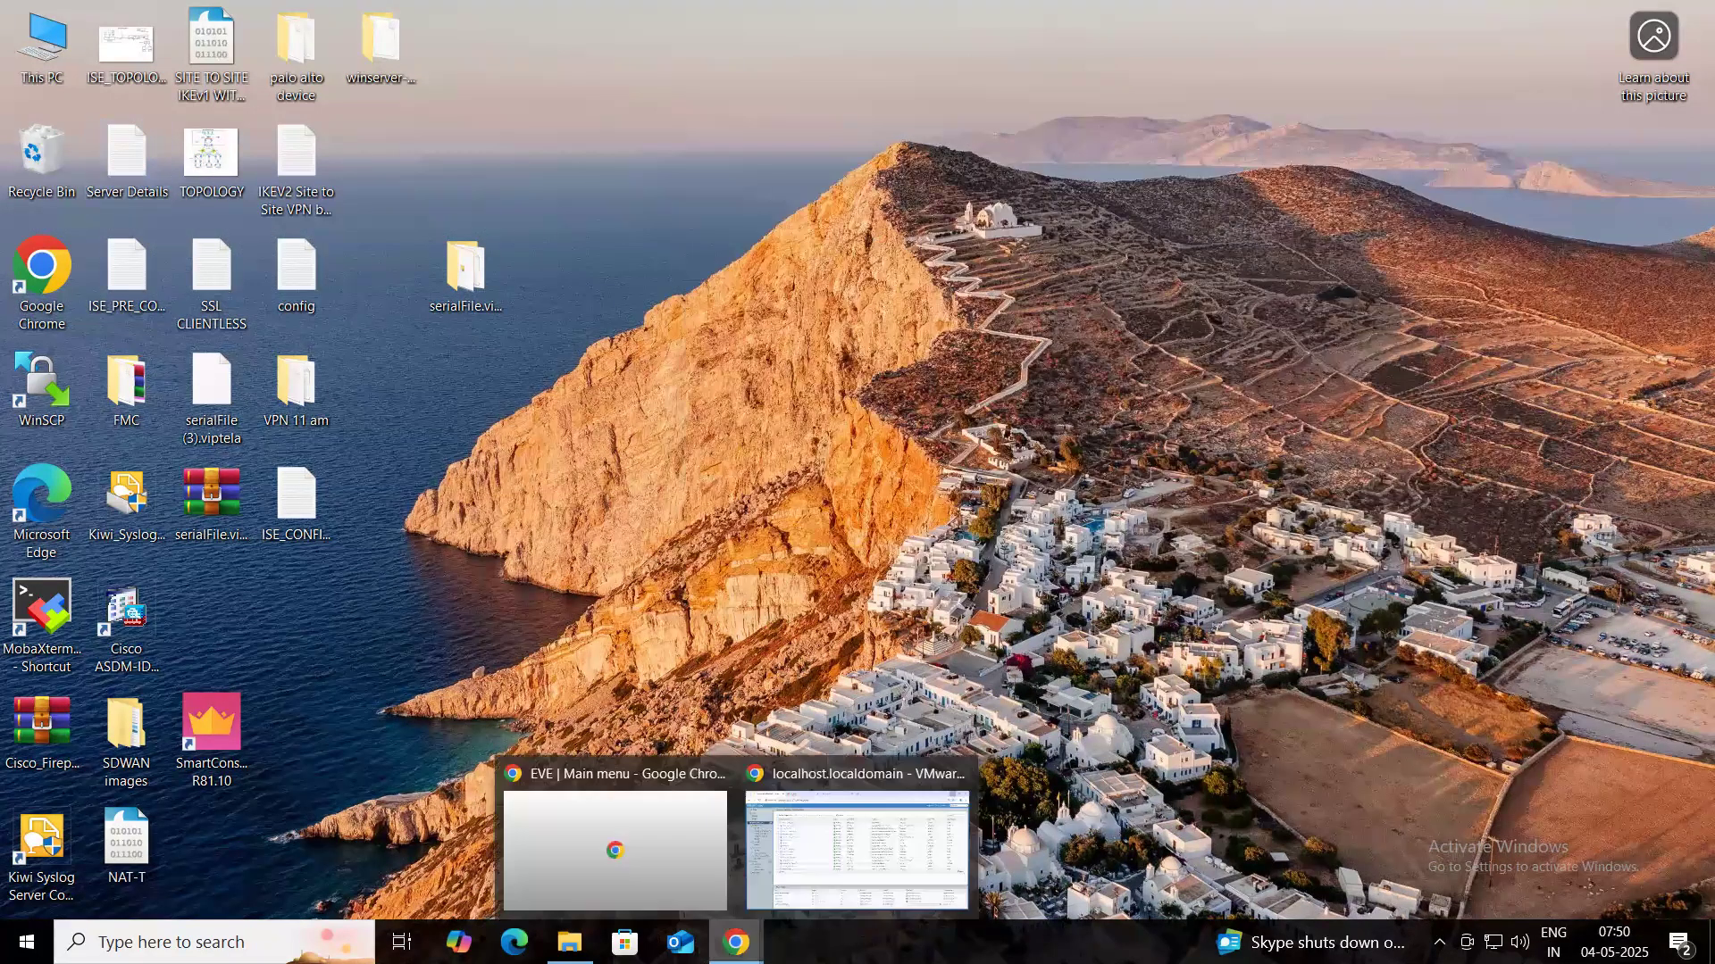
- Open the PA_VM_1 virtual machine's console
{"action": "left_click", "coordinate": [854, 830]}
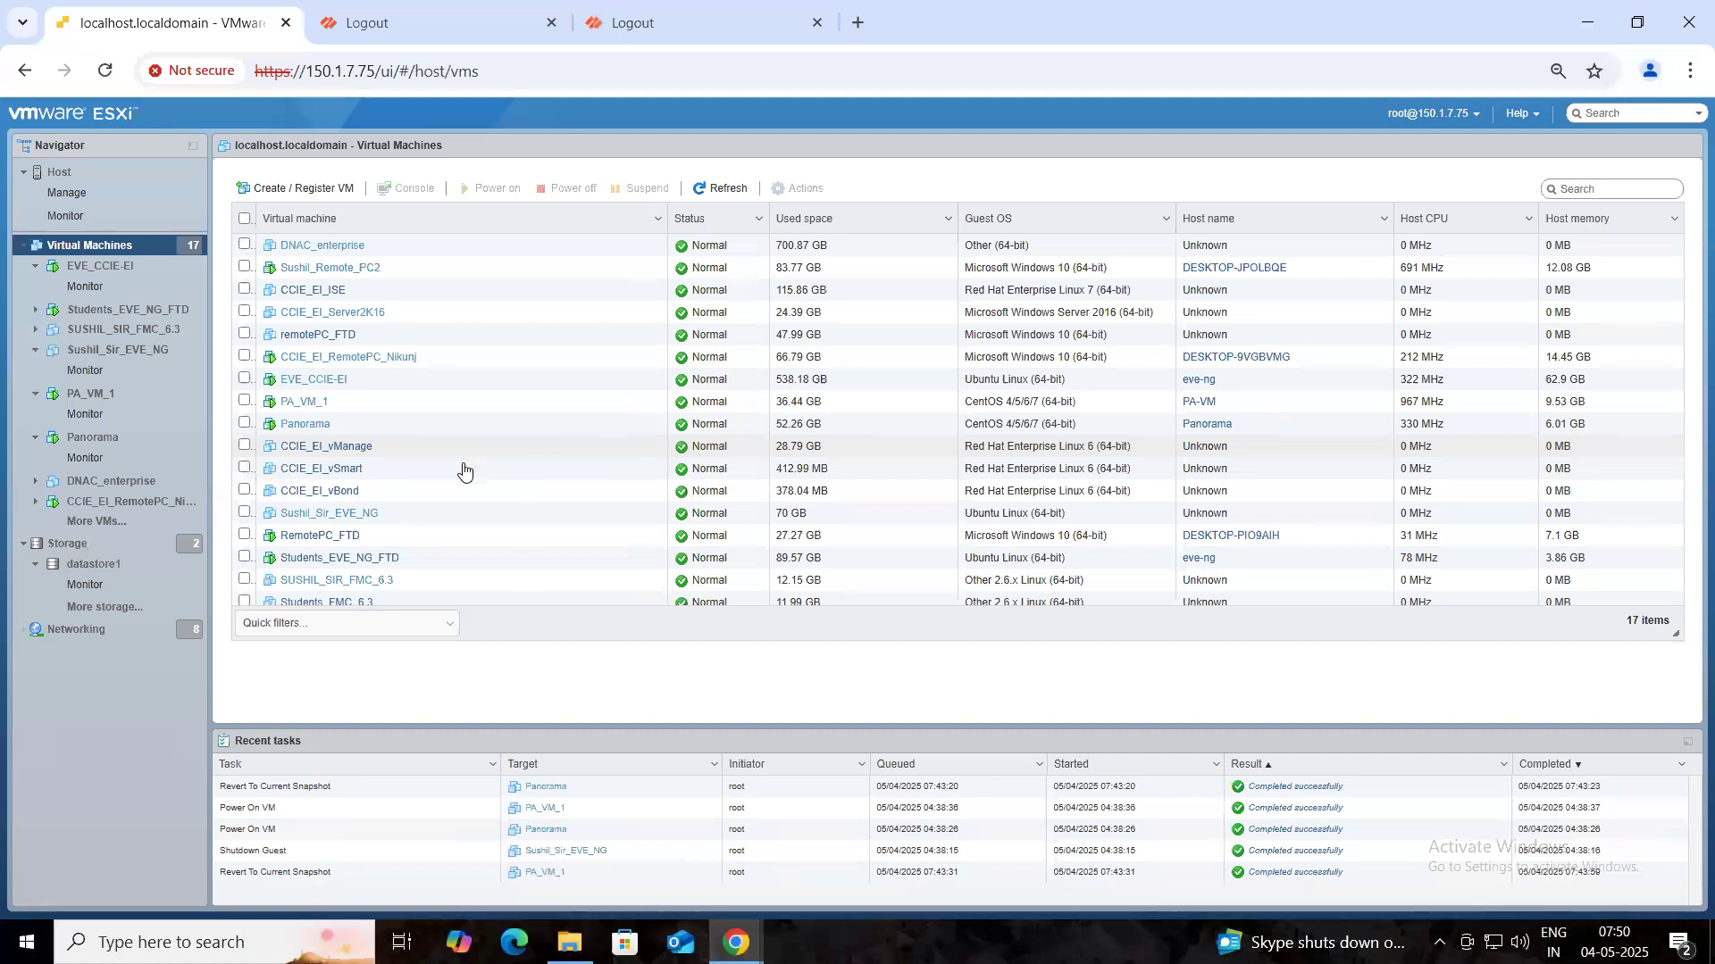
{"action": "left_click", "coordinate": [302, 404]}
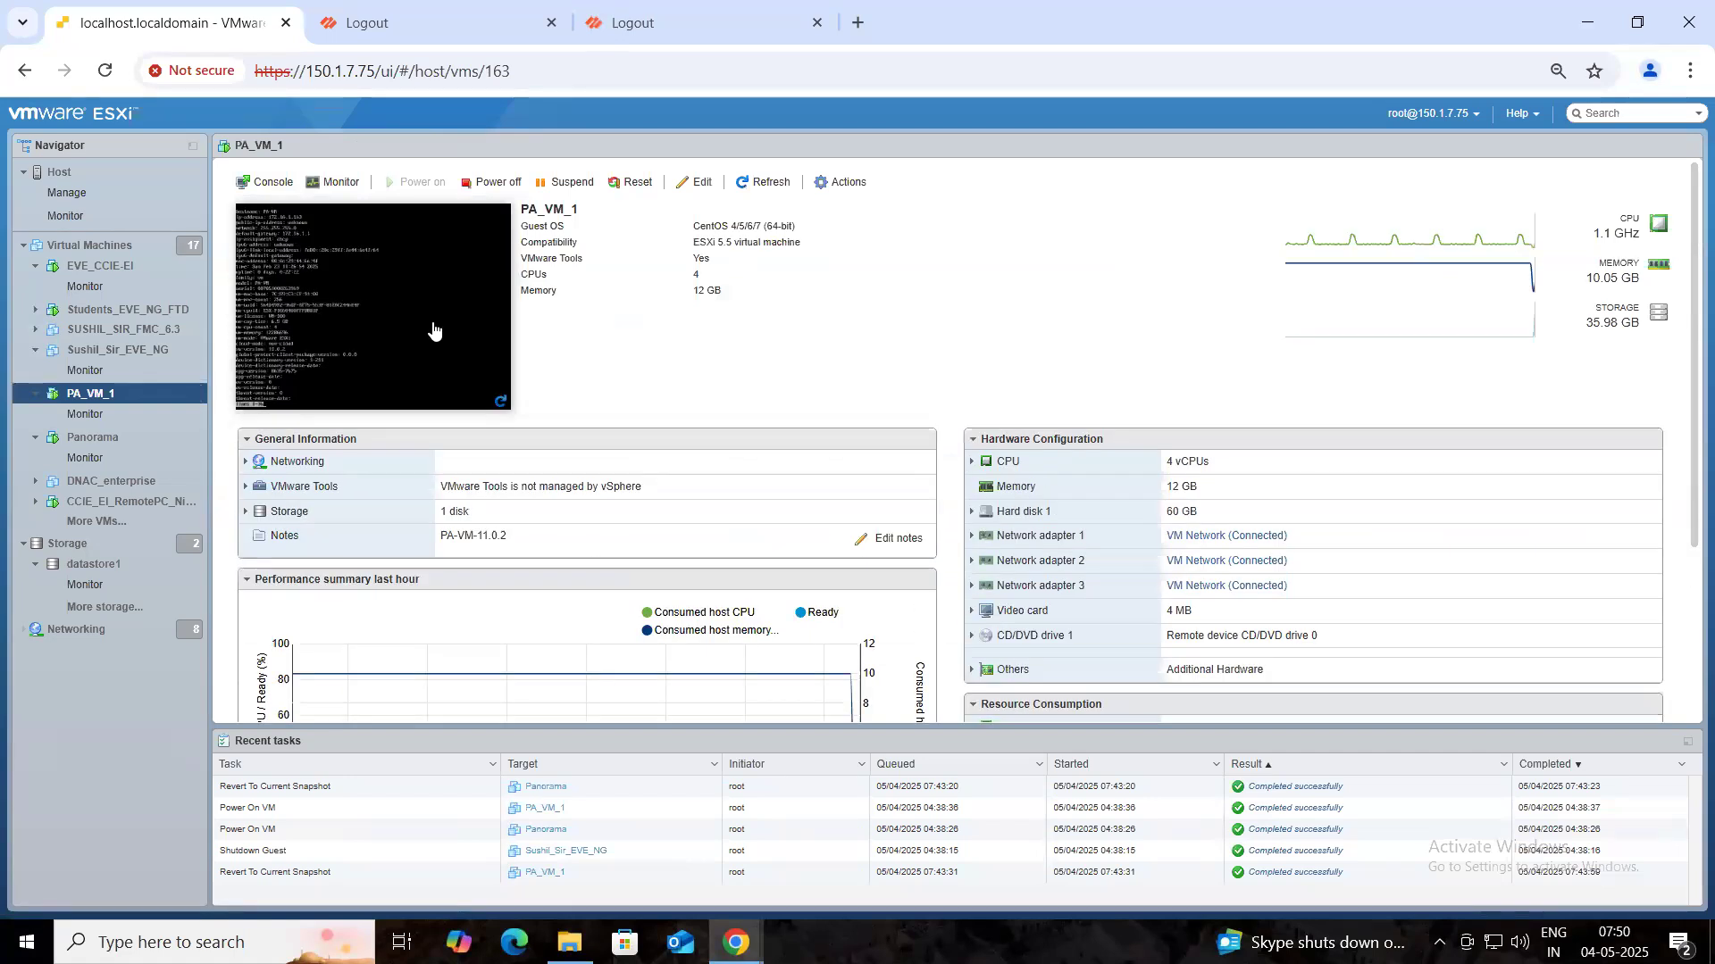
{"action": "left_click", "coordinate": [431, 330]}
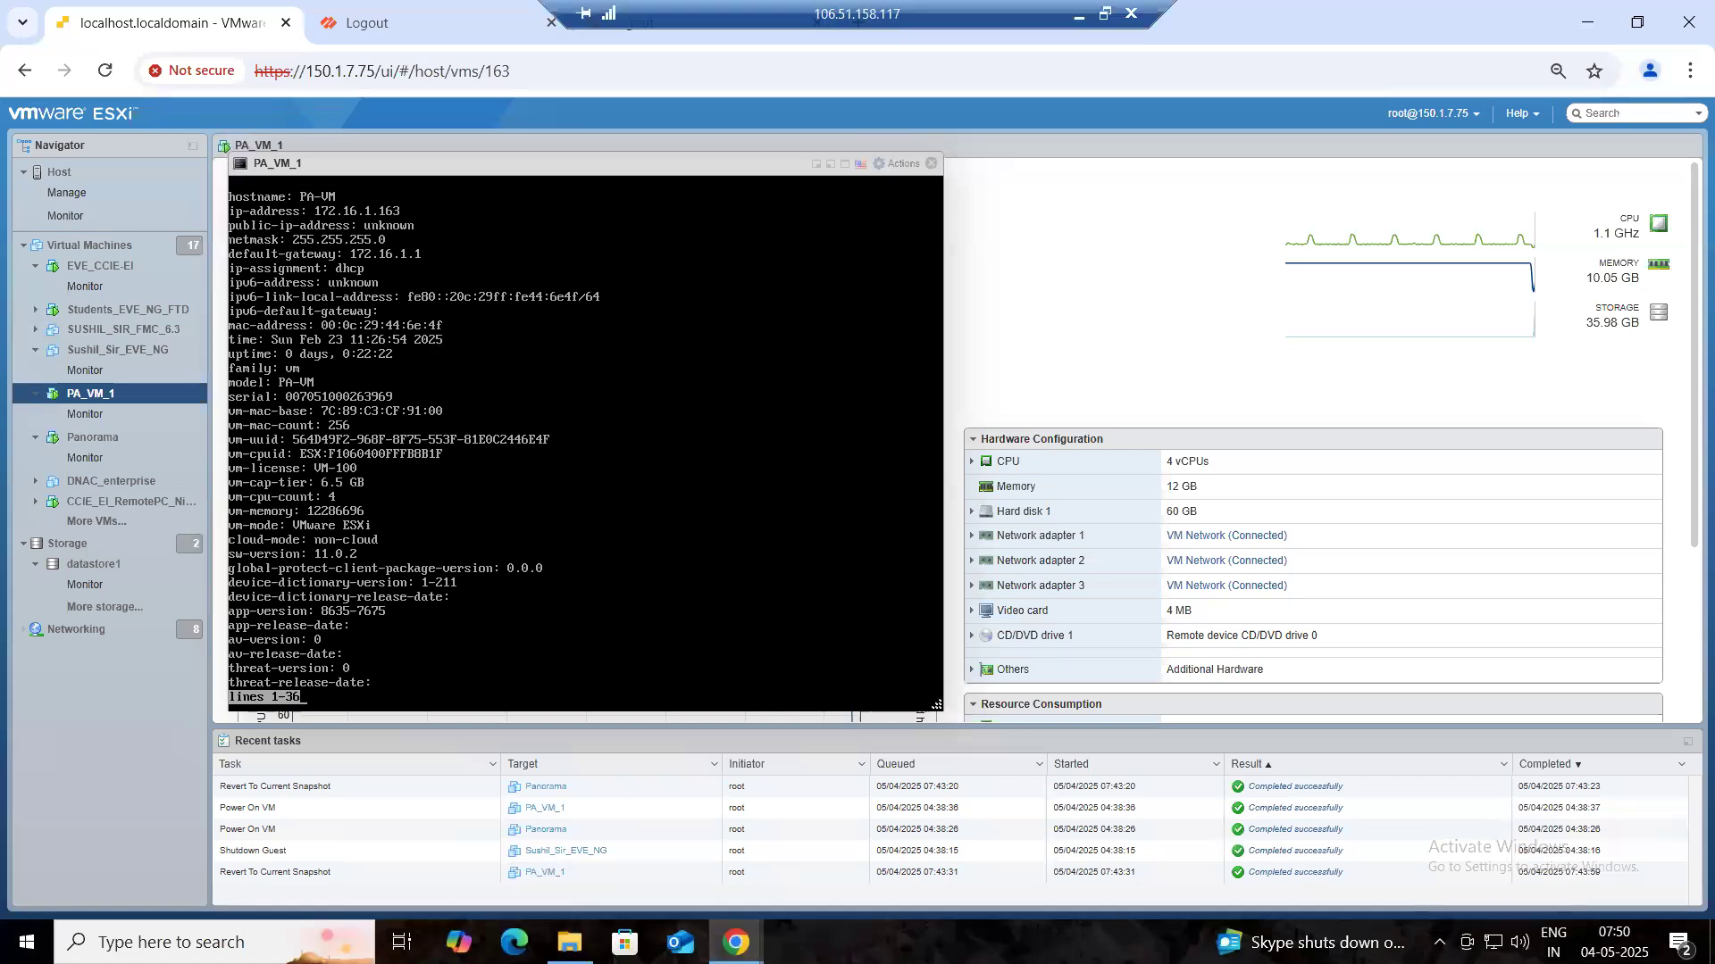
{"action": "key", "text": "space"}
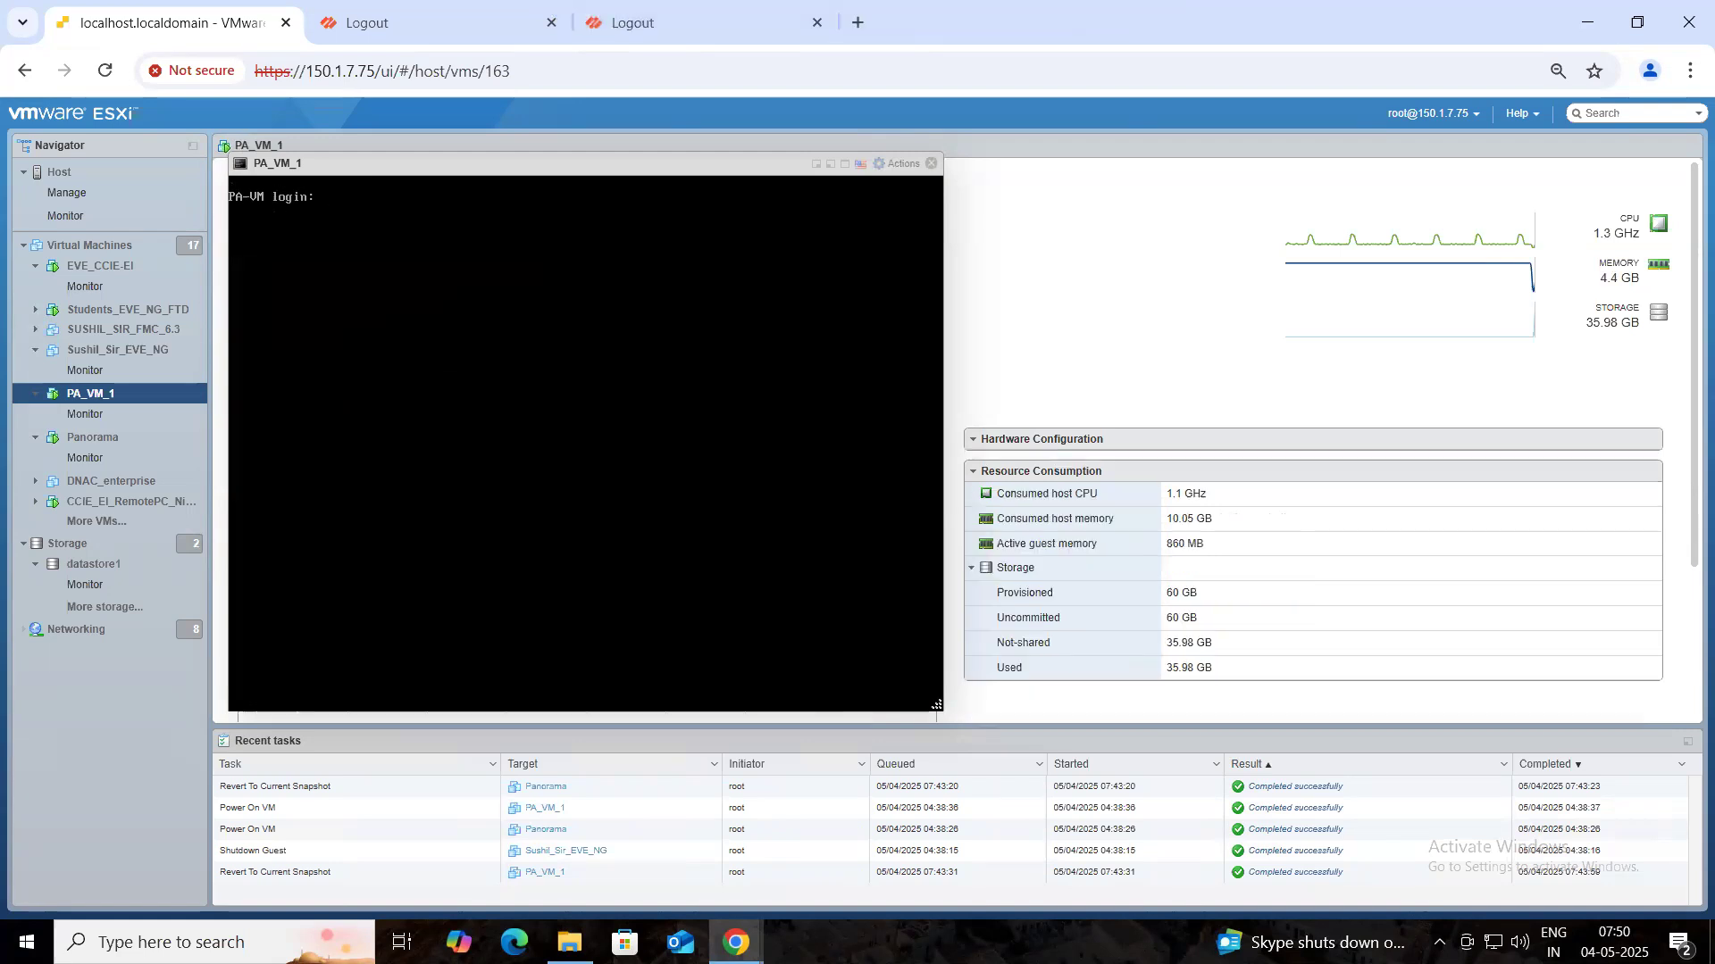
- Log in as admin and run 'show system info', showing ip-address 150.1.7.100
{"action": "type", "text": "admin"}
{"action": "key", "text": "Return"}
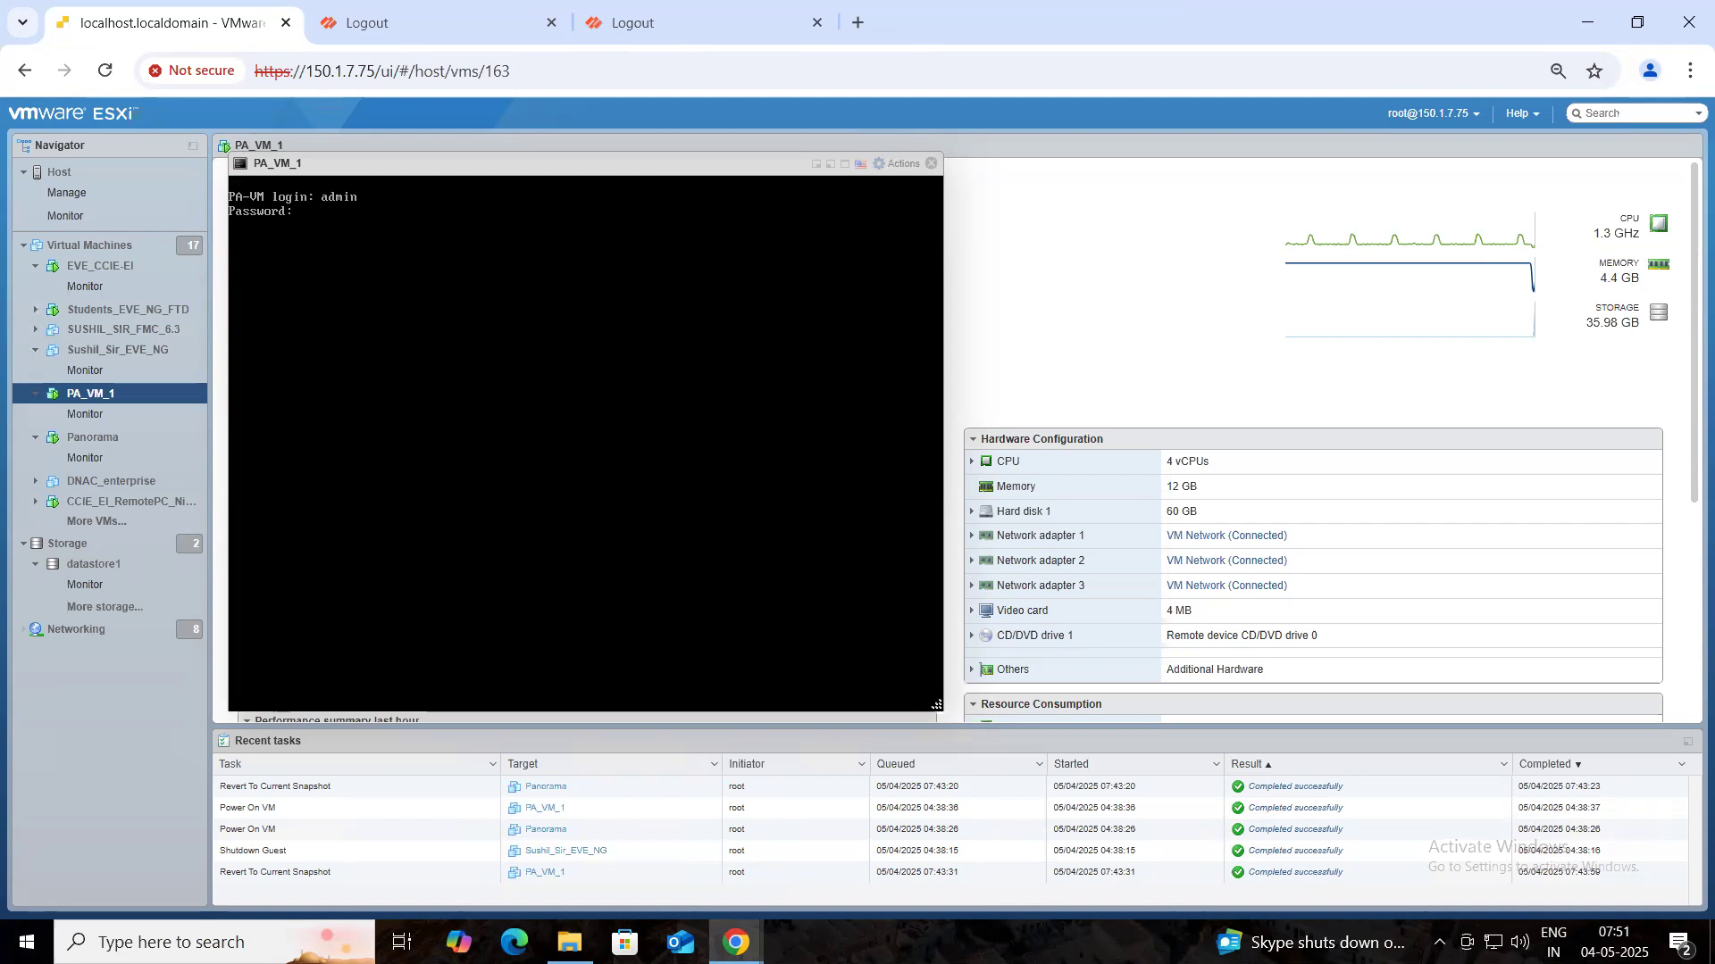
{"action": "key", "text": "Return"}
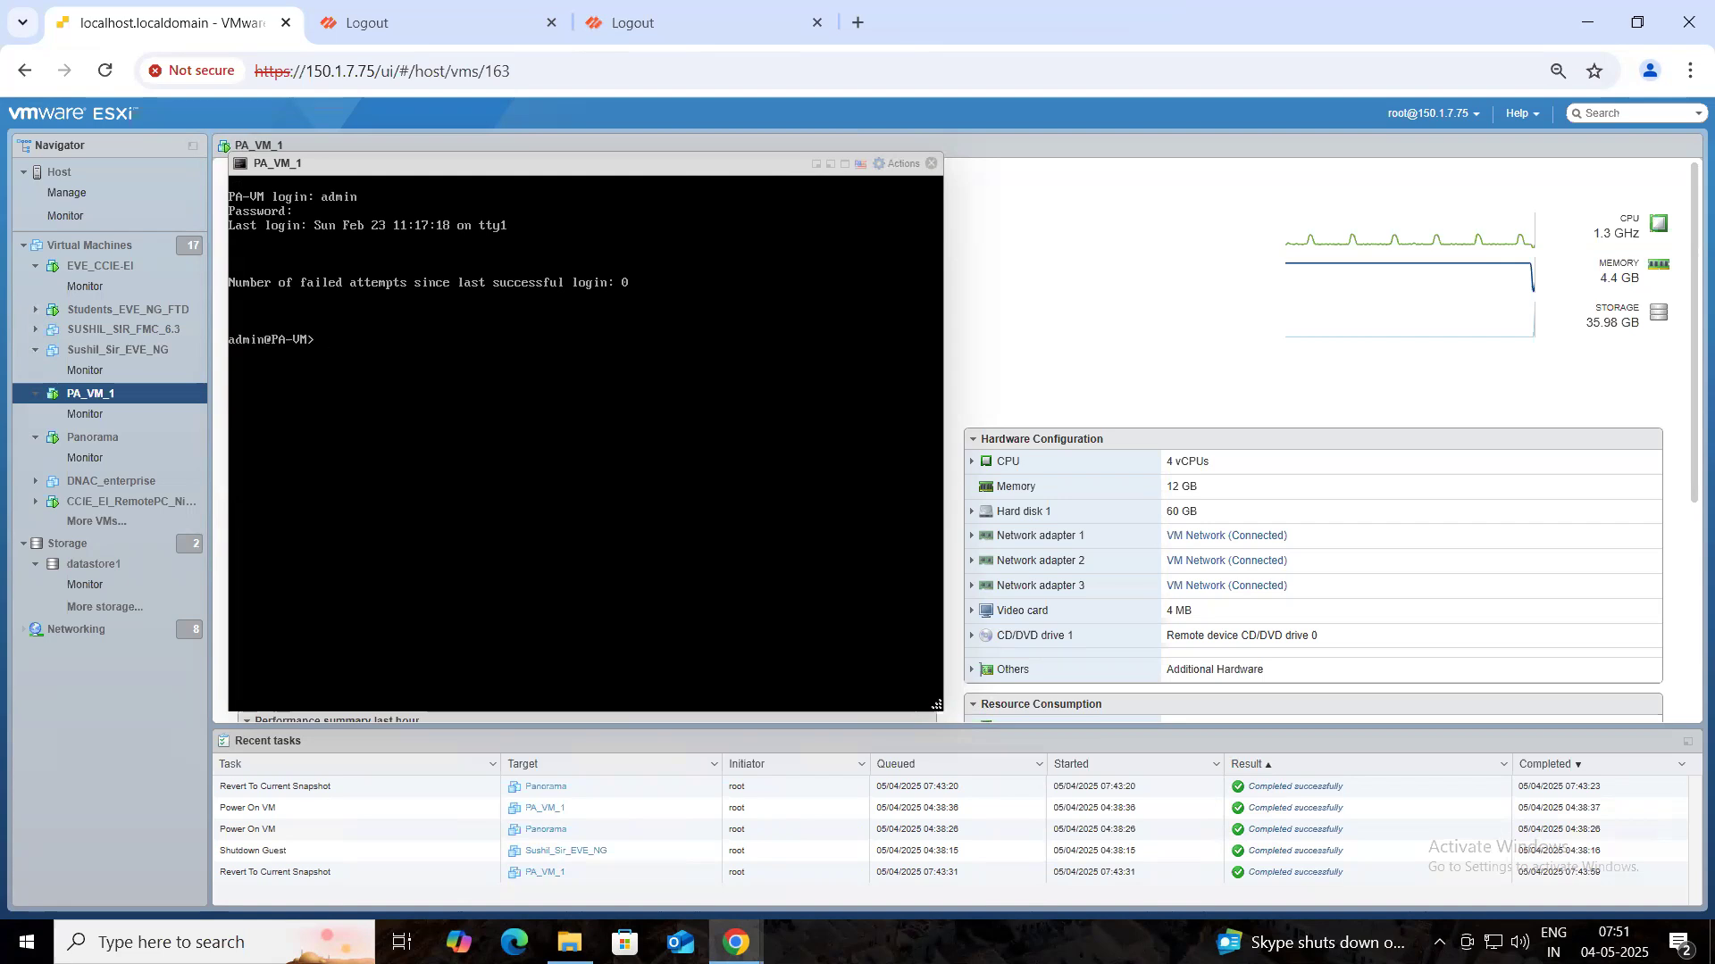
{"action": "type", "text": "show system info"}
{"action": "key", "text": "Return"}
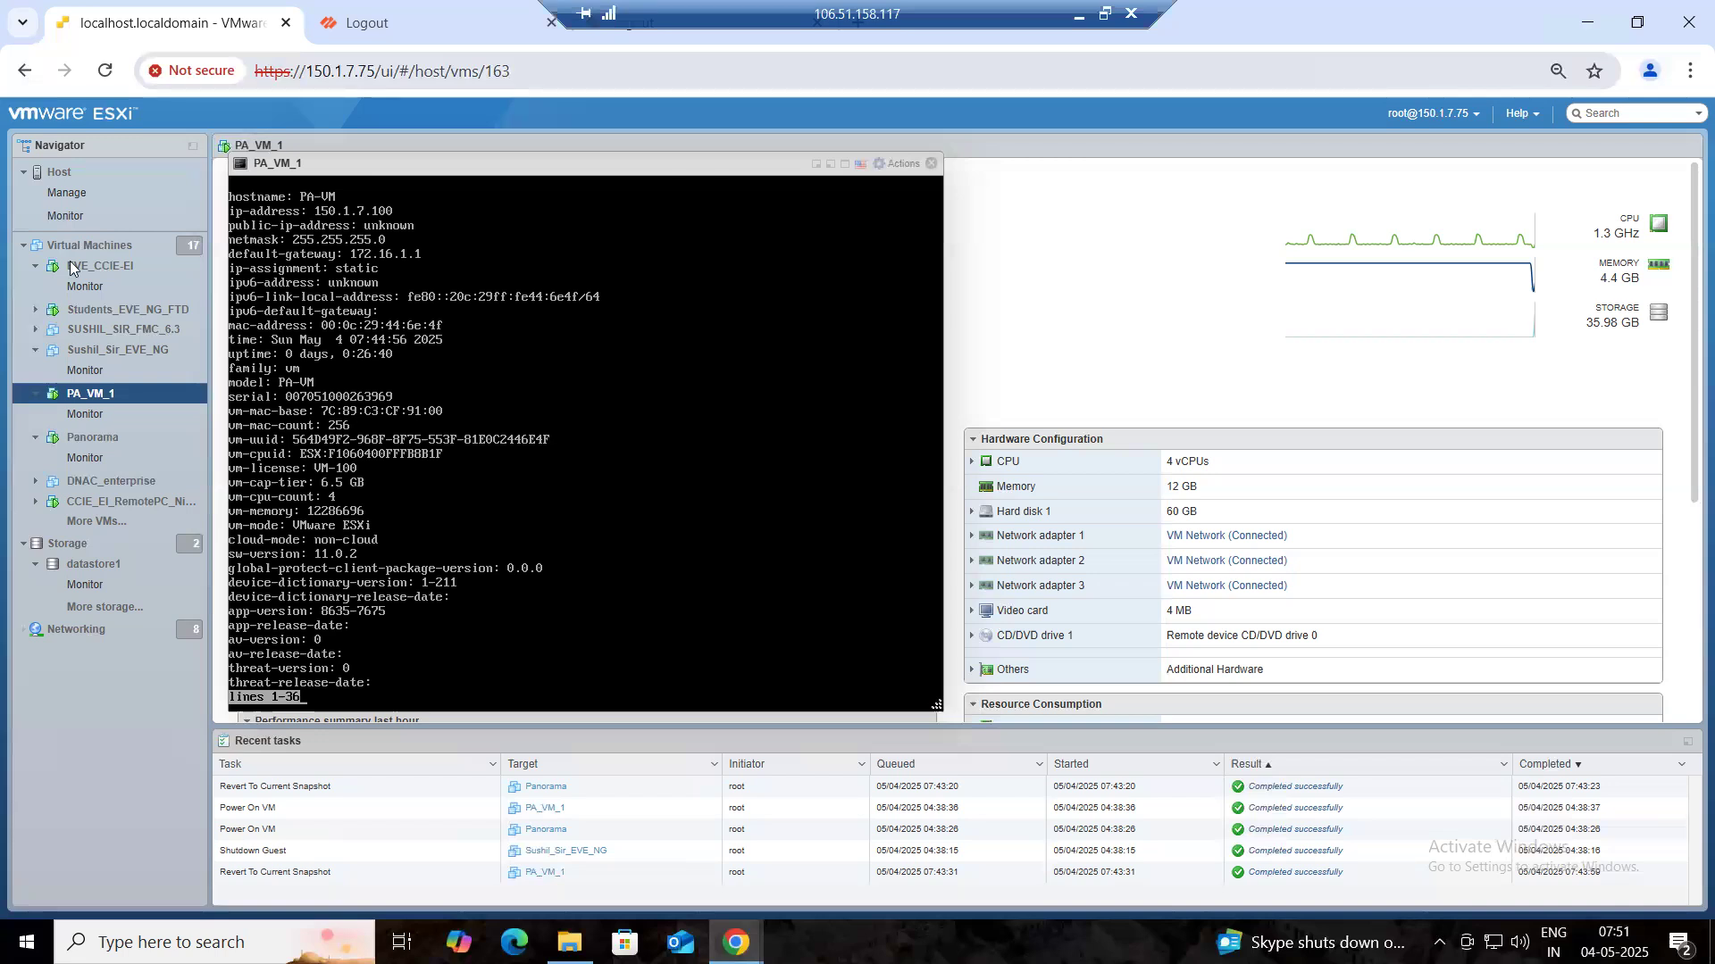
- Mark the ip-address line and add a note 'PA > 150.1.7.100' / 'Panorama> 150.1.7.101'
{"action": "left_click_drag", "start_coordinate": [765, 250], "coordinate": [409, 211]}
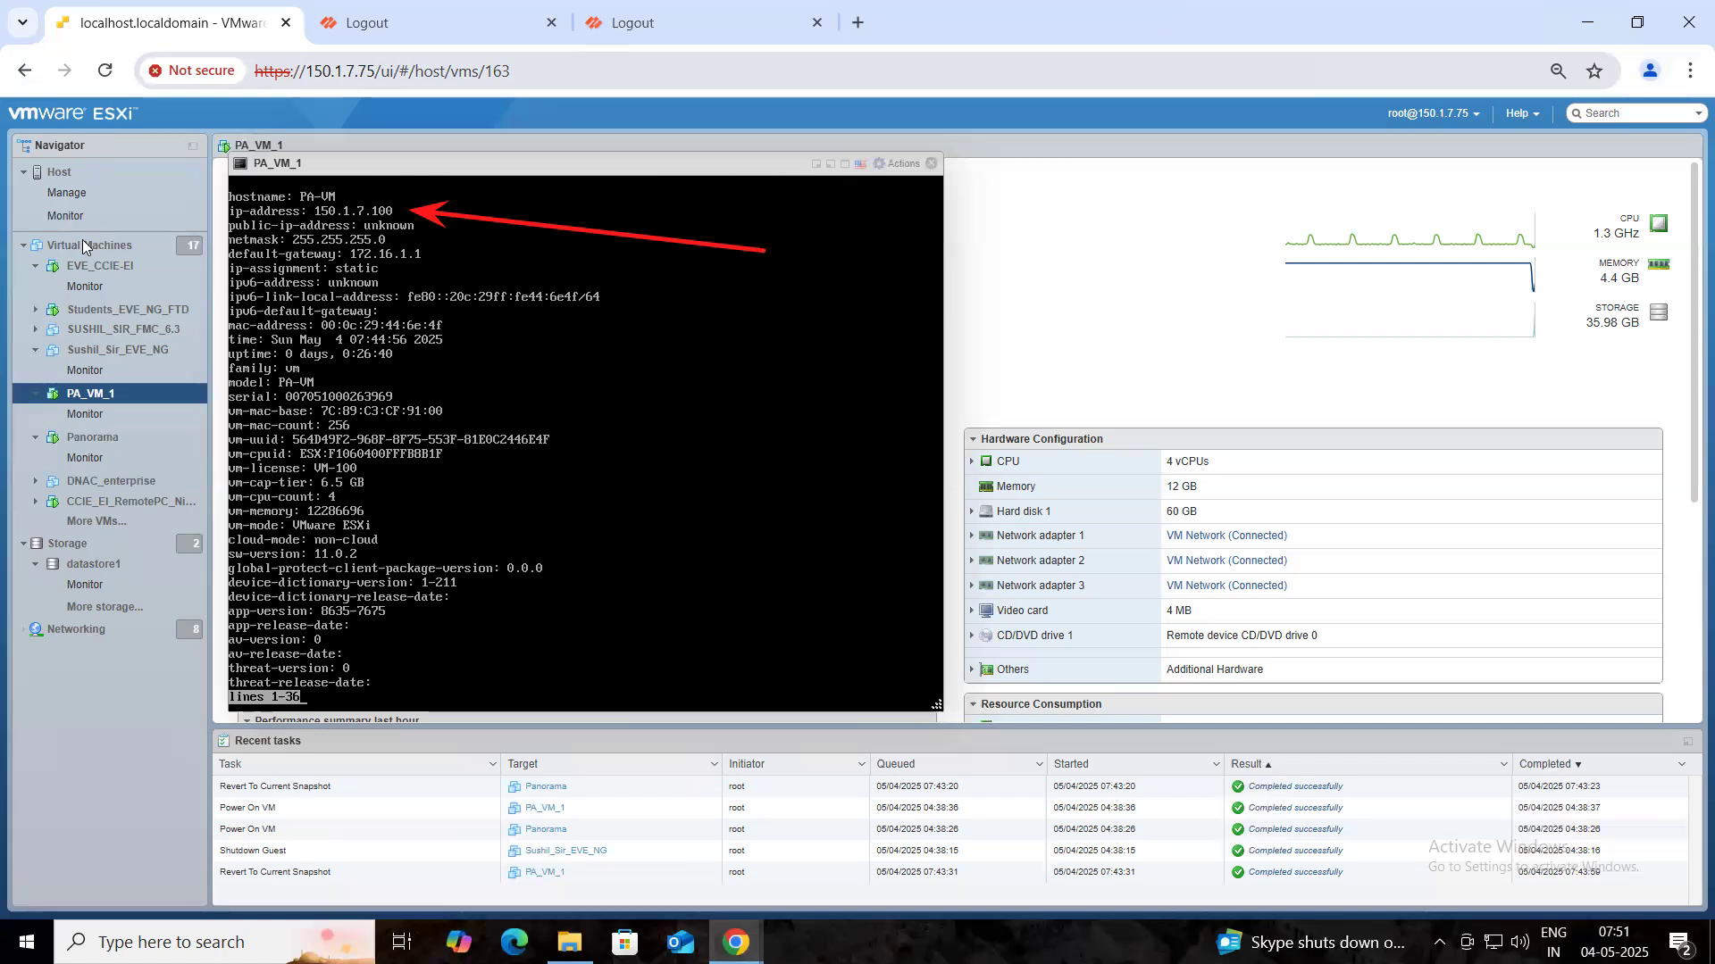
{"action": "left_click", "coordinate": [1357, 183]}
{"action": "type", "text": "PA > 150.1."}
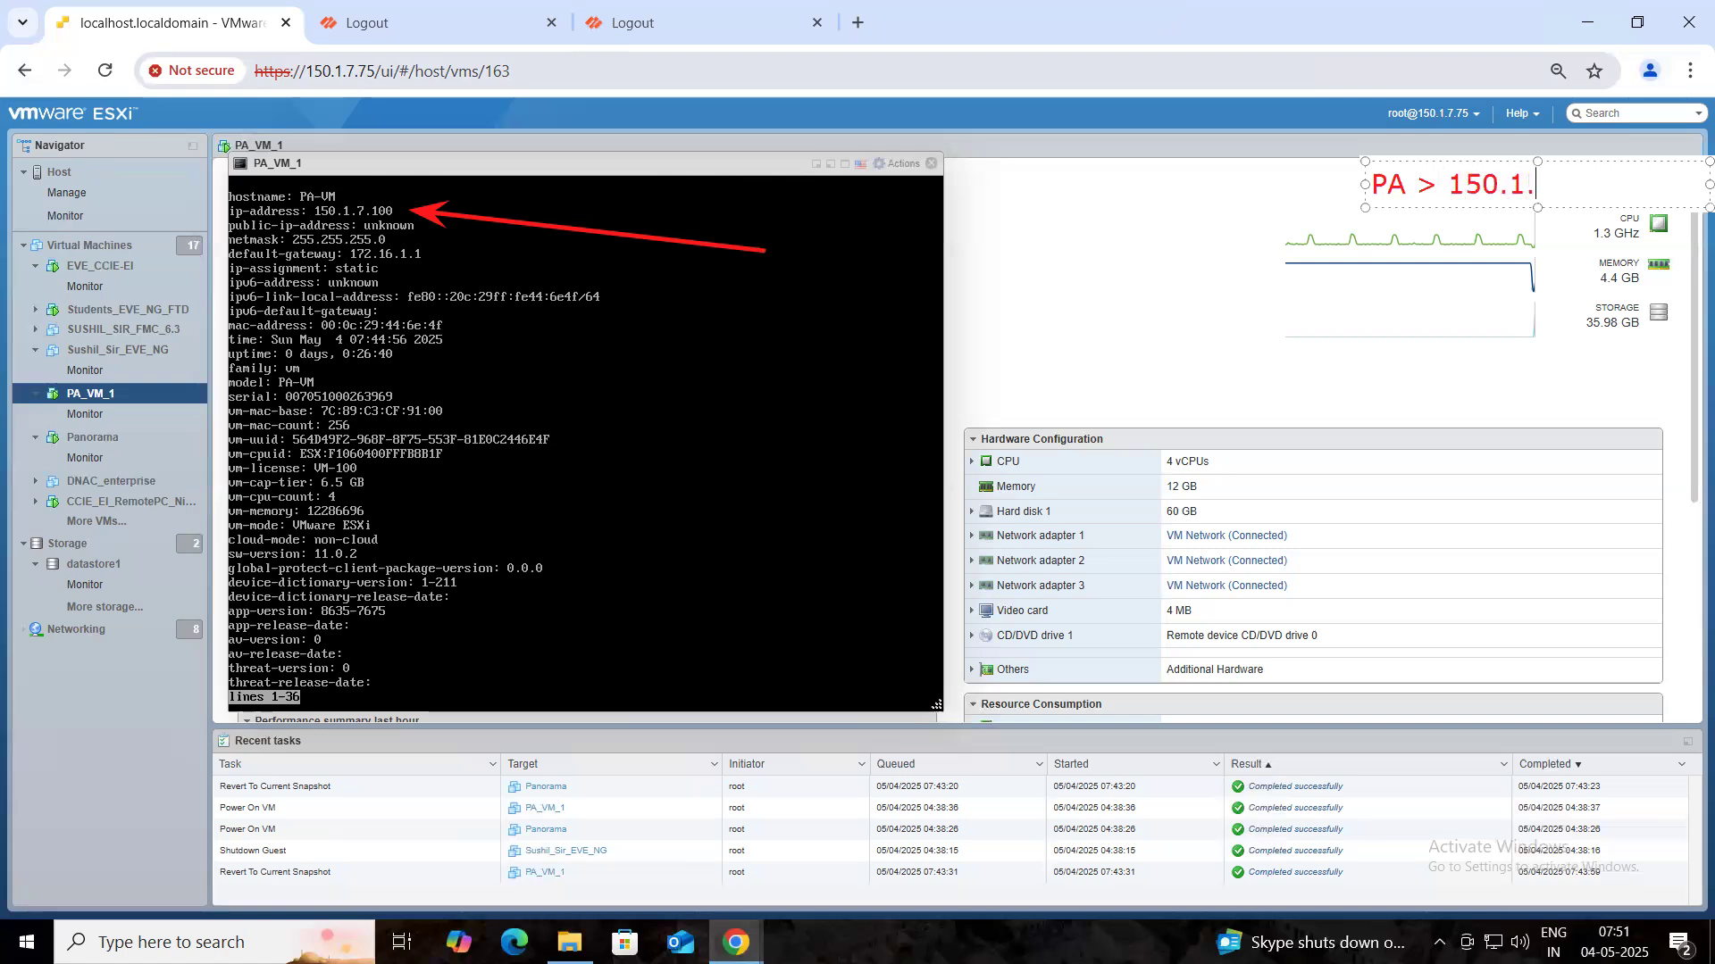
{"action": "type", "text": "7.100"}
{"action": "key", "text": "Return"}
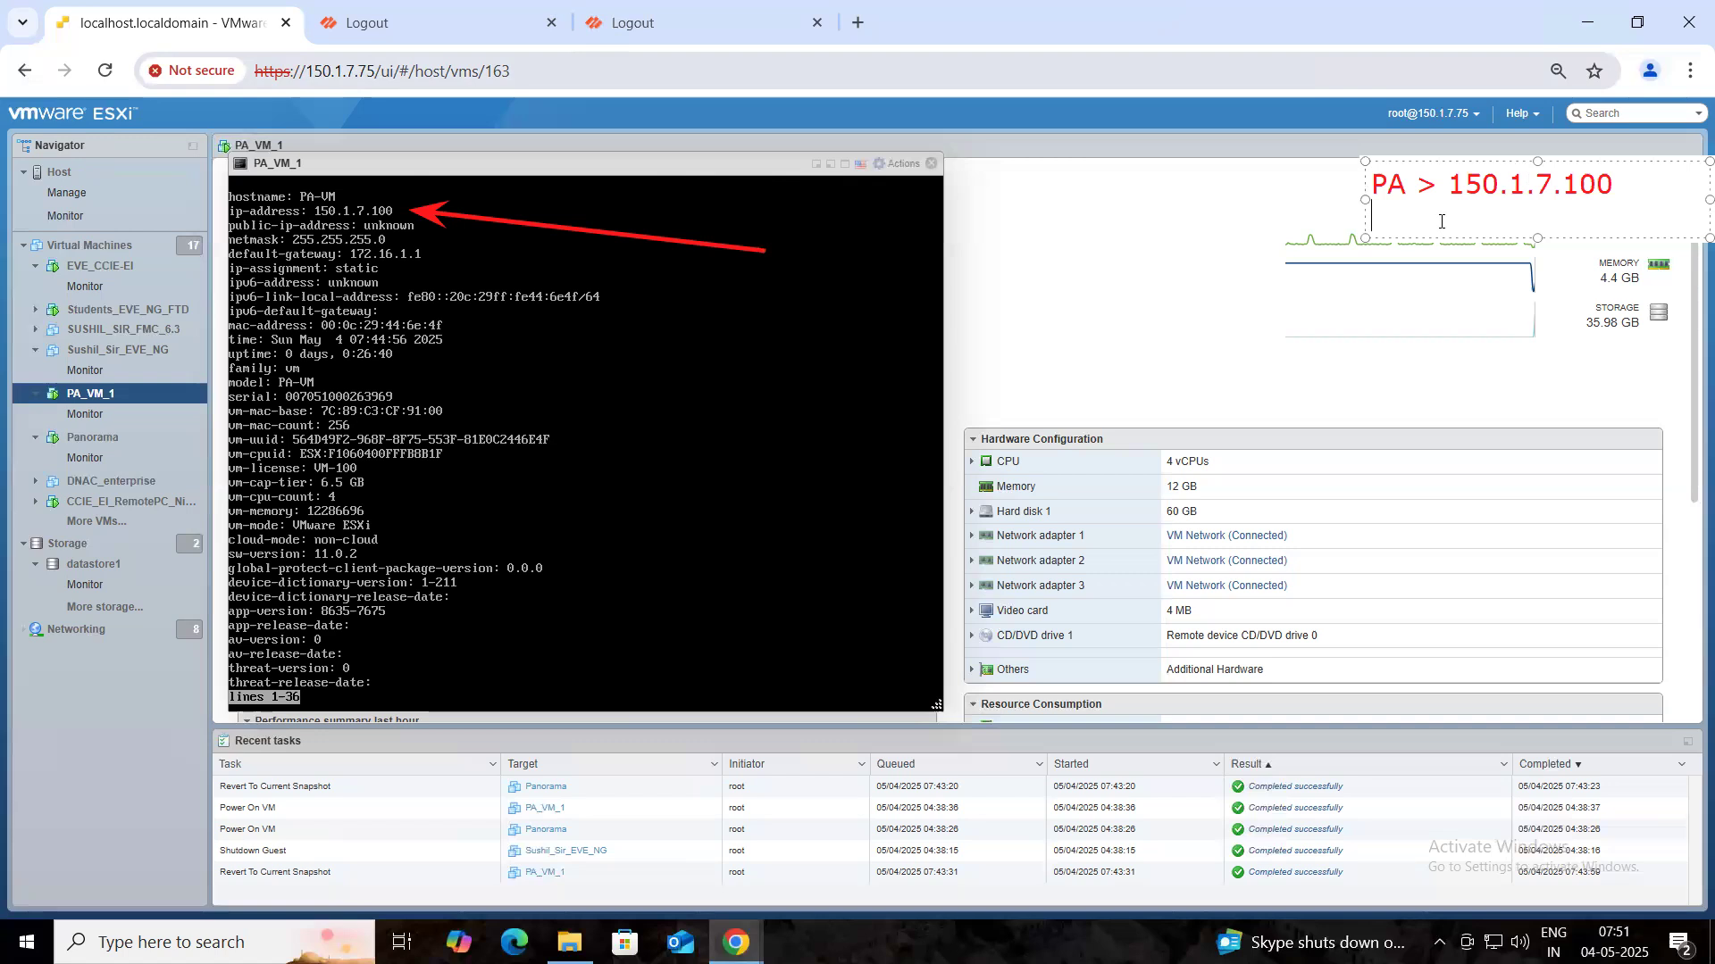
{"action": "type", "text": "Pana"}
{"action": "type", "text": "r"}
{"action": "key", "text": "BackSpace"}
{"action": "key", "text": "BackSpace"}
{"action": "type", "text": "orama>"}
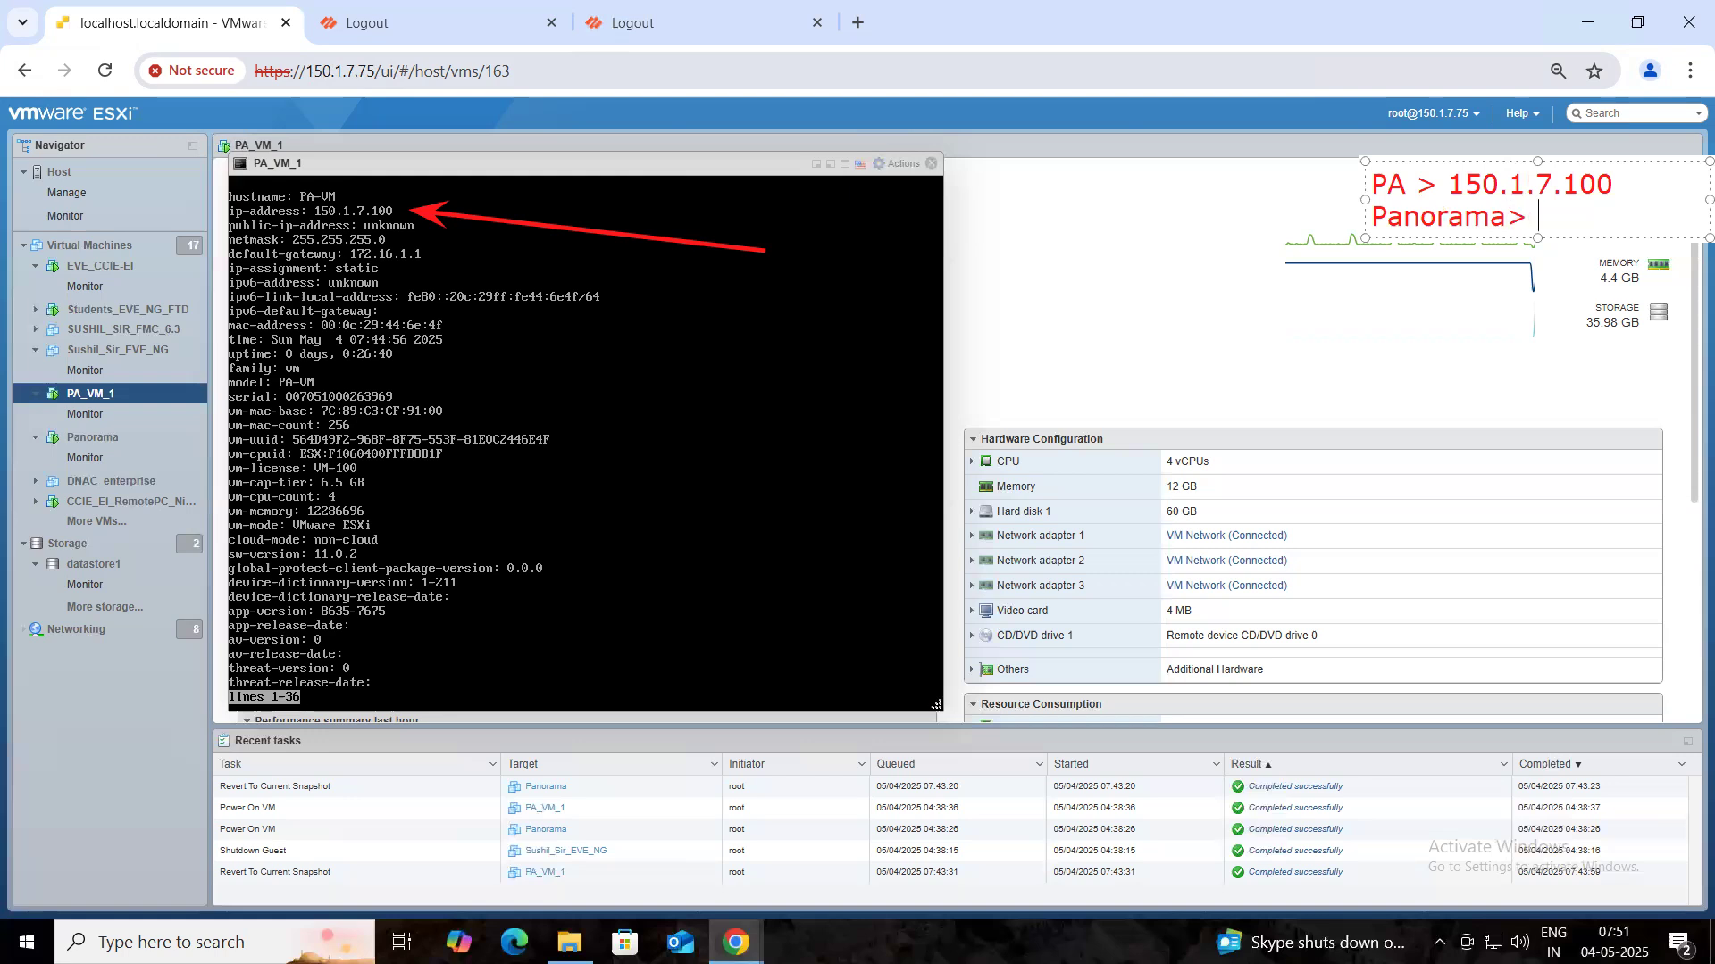
{"action": "type", "text": " 150.1"}
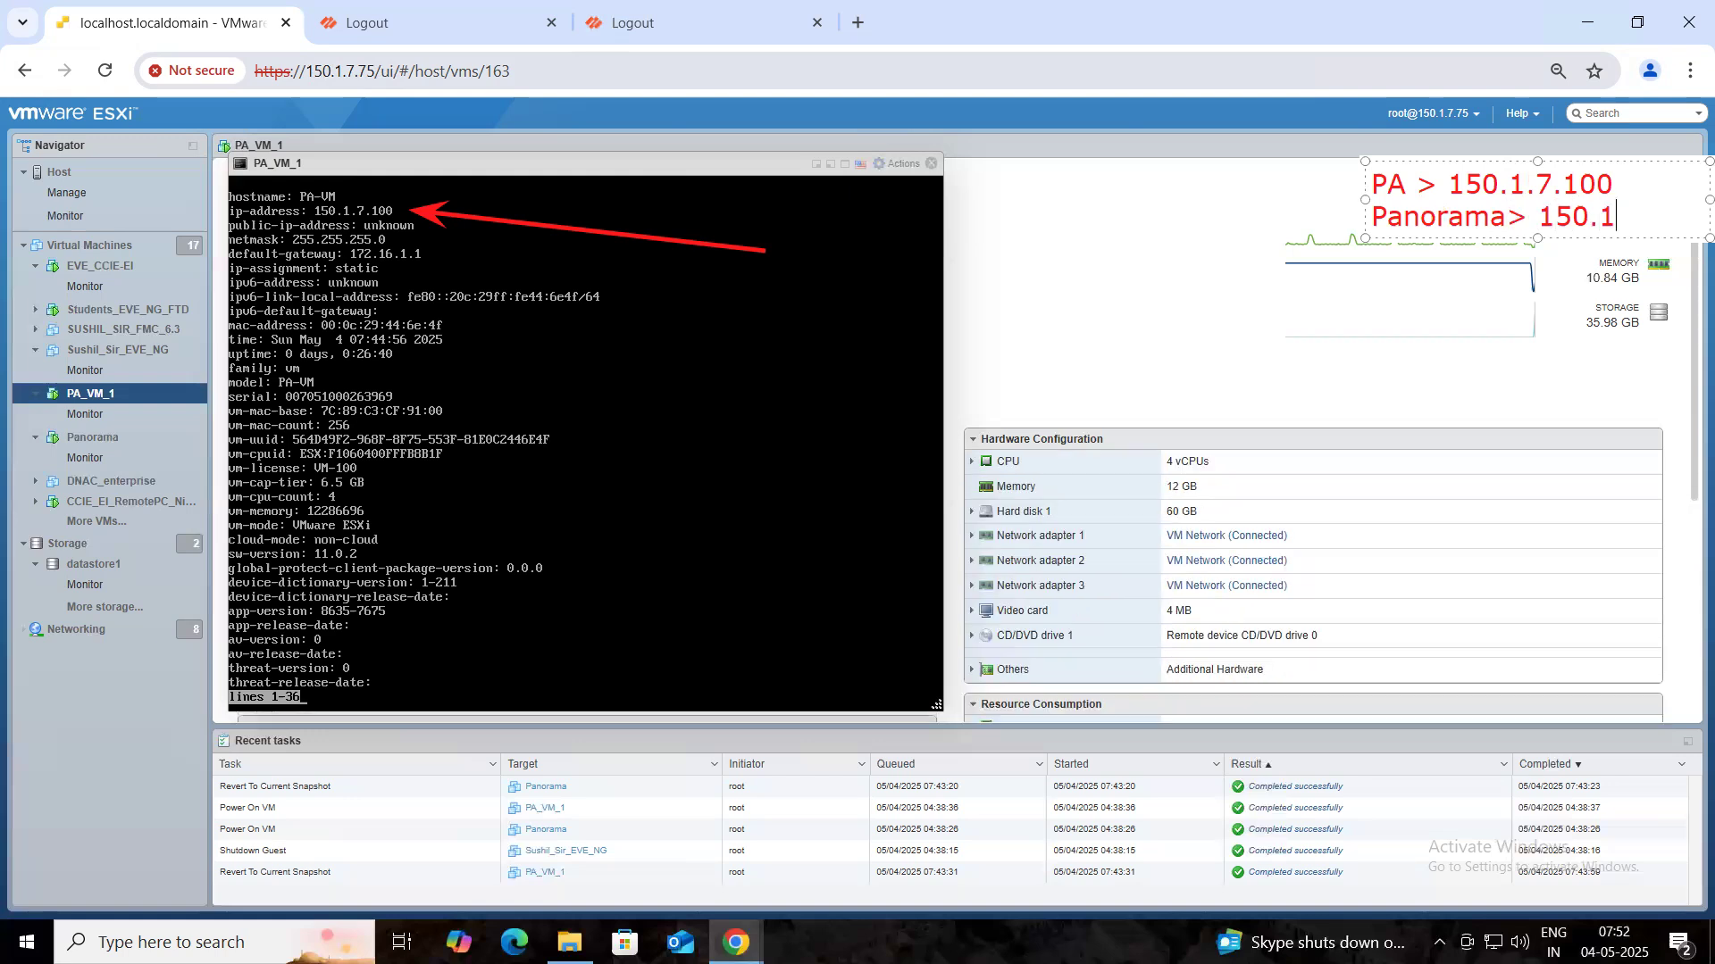
{"action": "type", "text": ".7.101"}
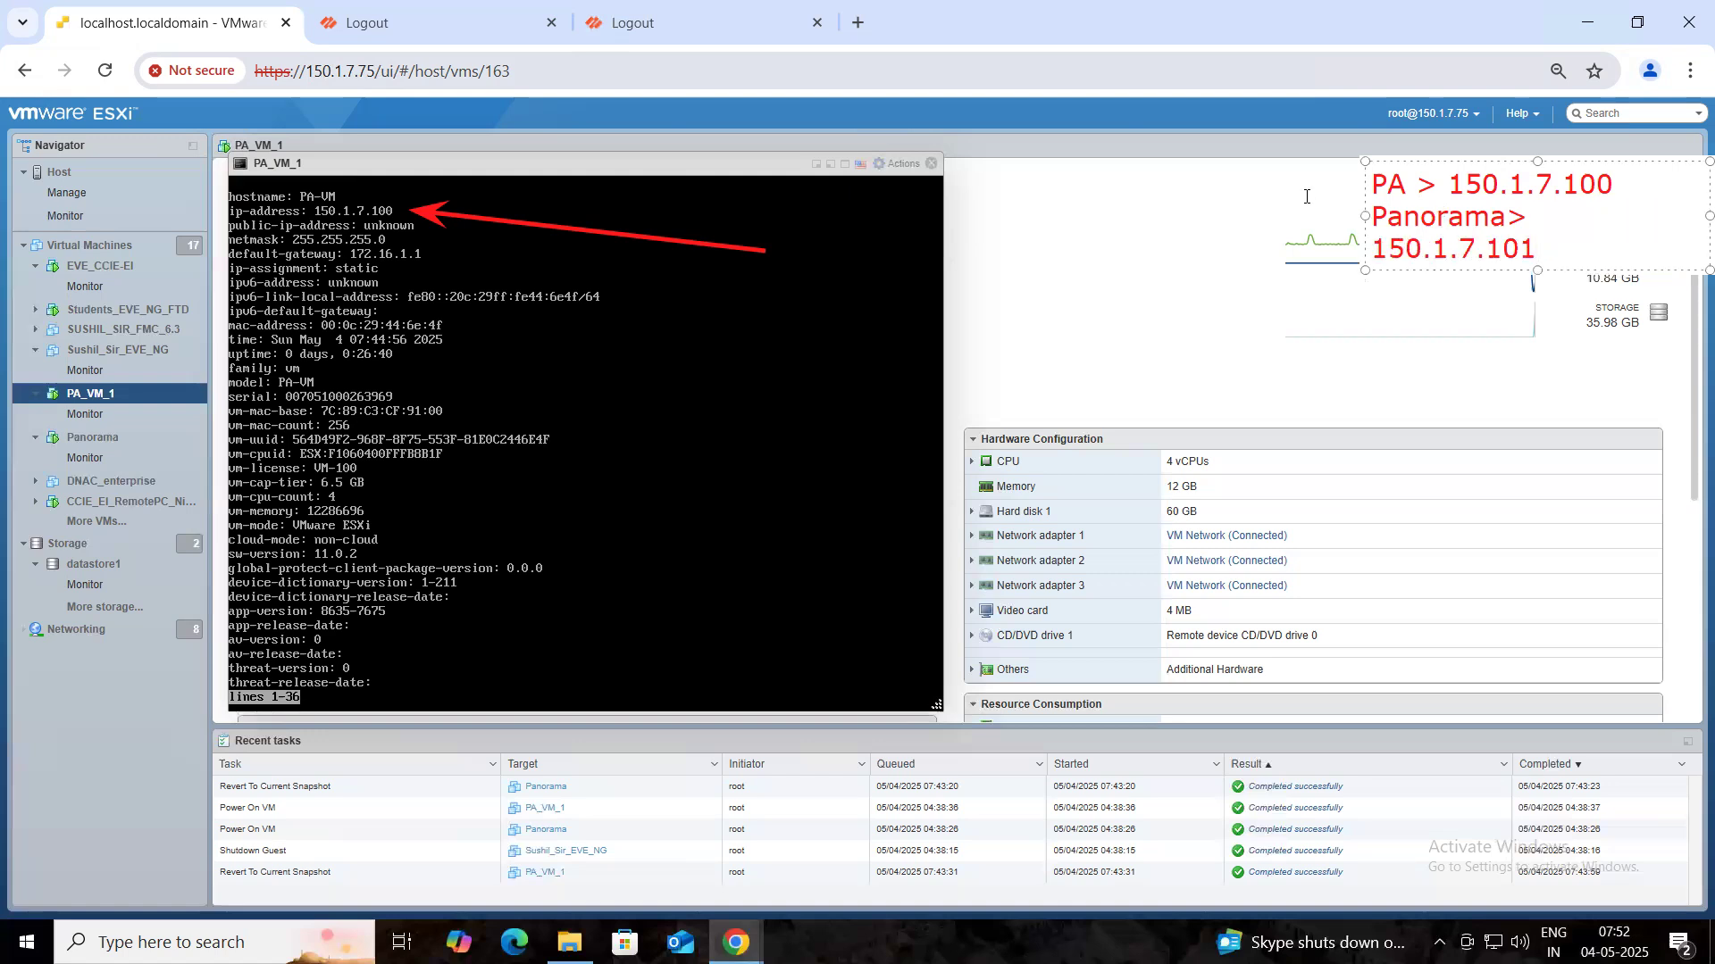
{"action": "left_click_drag", "start_coordinate": [1364, 216], "coordinate": [1291, 217]}
{"action": "left_click", "coordinate": [1225, 271]}
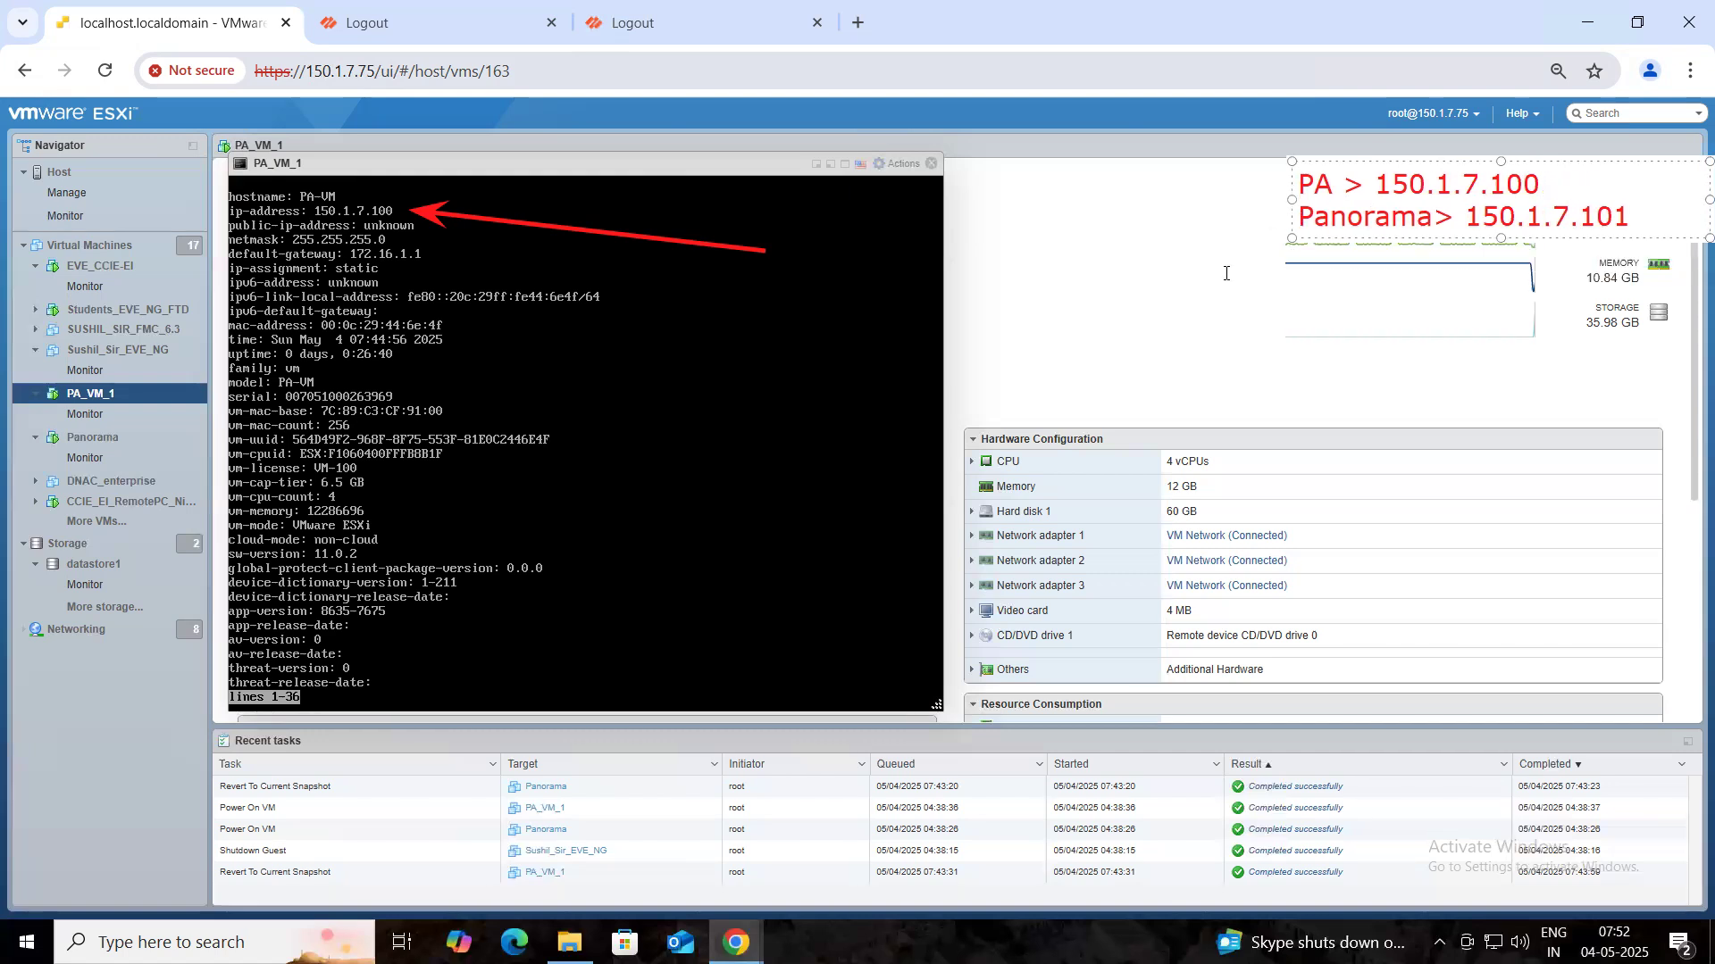
- Erase the arrow annotation, close the PA_VM_1 console and open Panorama's page
{"action": "left_click", "coordinate": [13, 321]}
{"action": "left_click", "coordinate": [500, 223]}
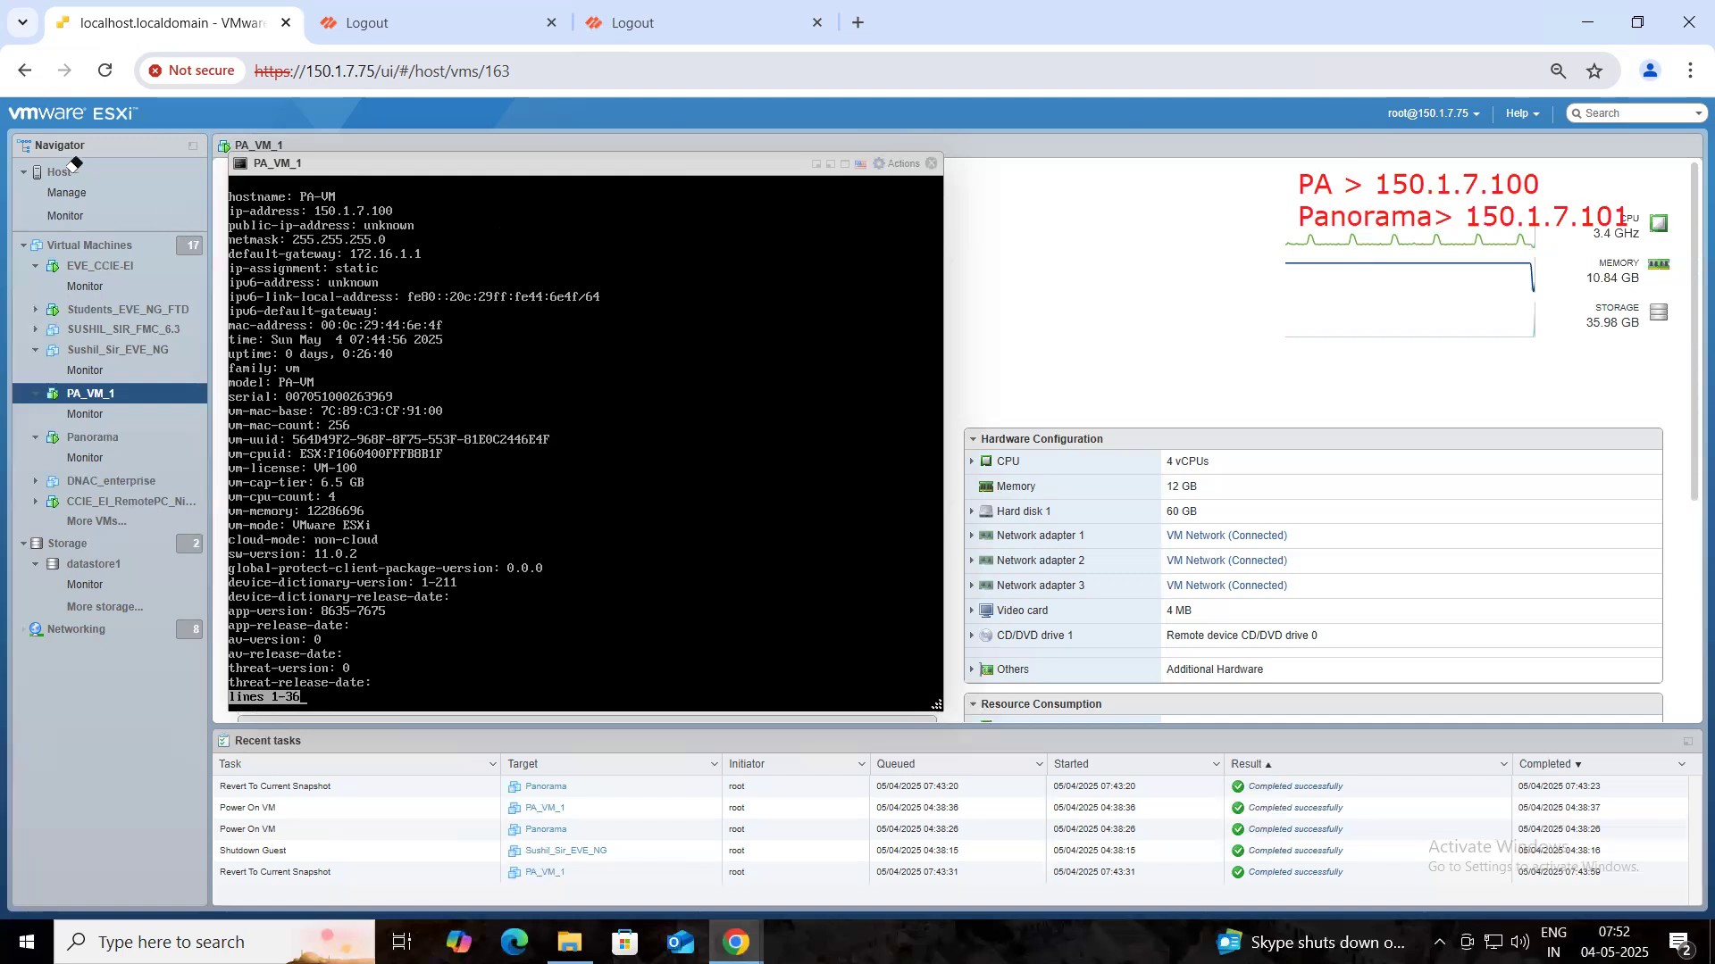
{"action": "left_click", "coordinate": [930, 163]}
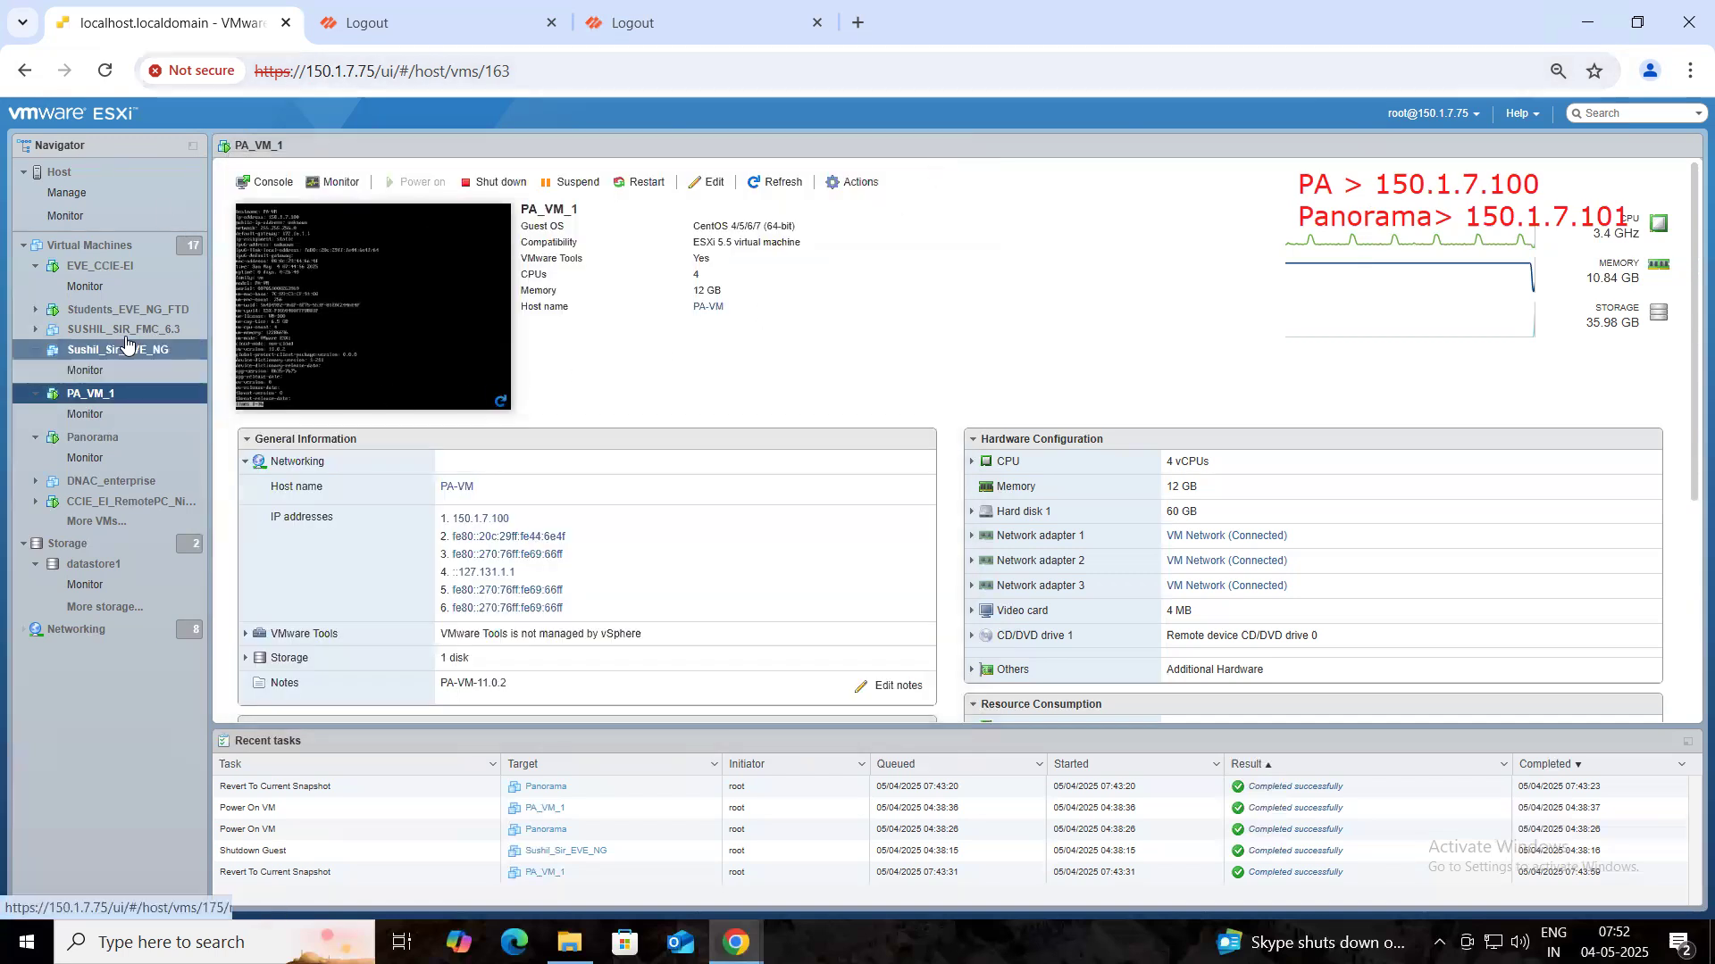
{"action": "left_click", "coordinate": [103, 438]}
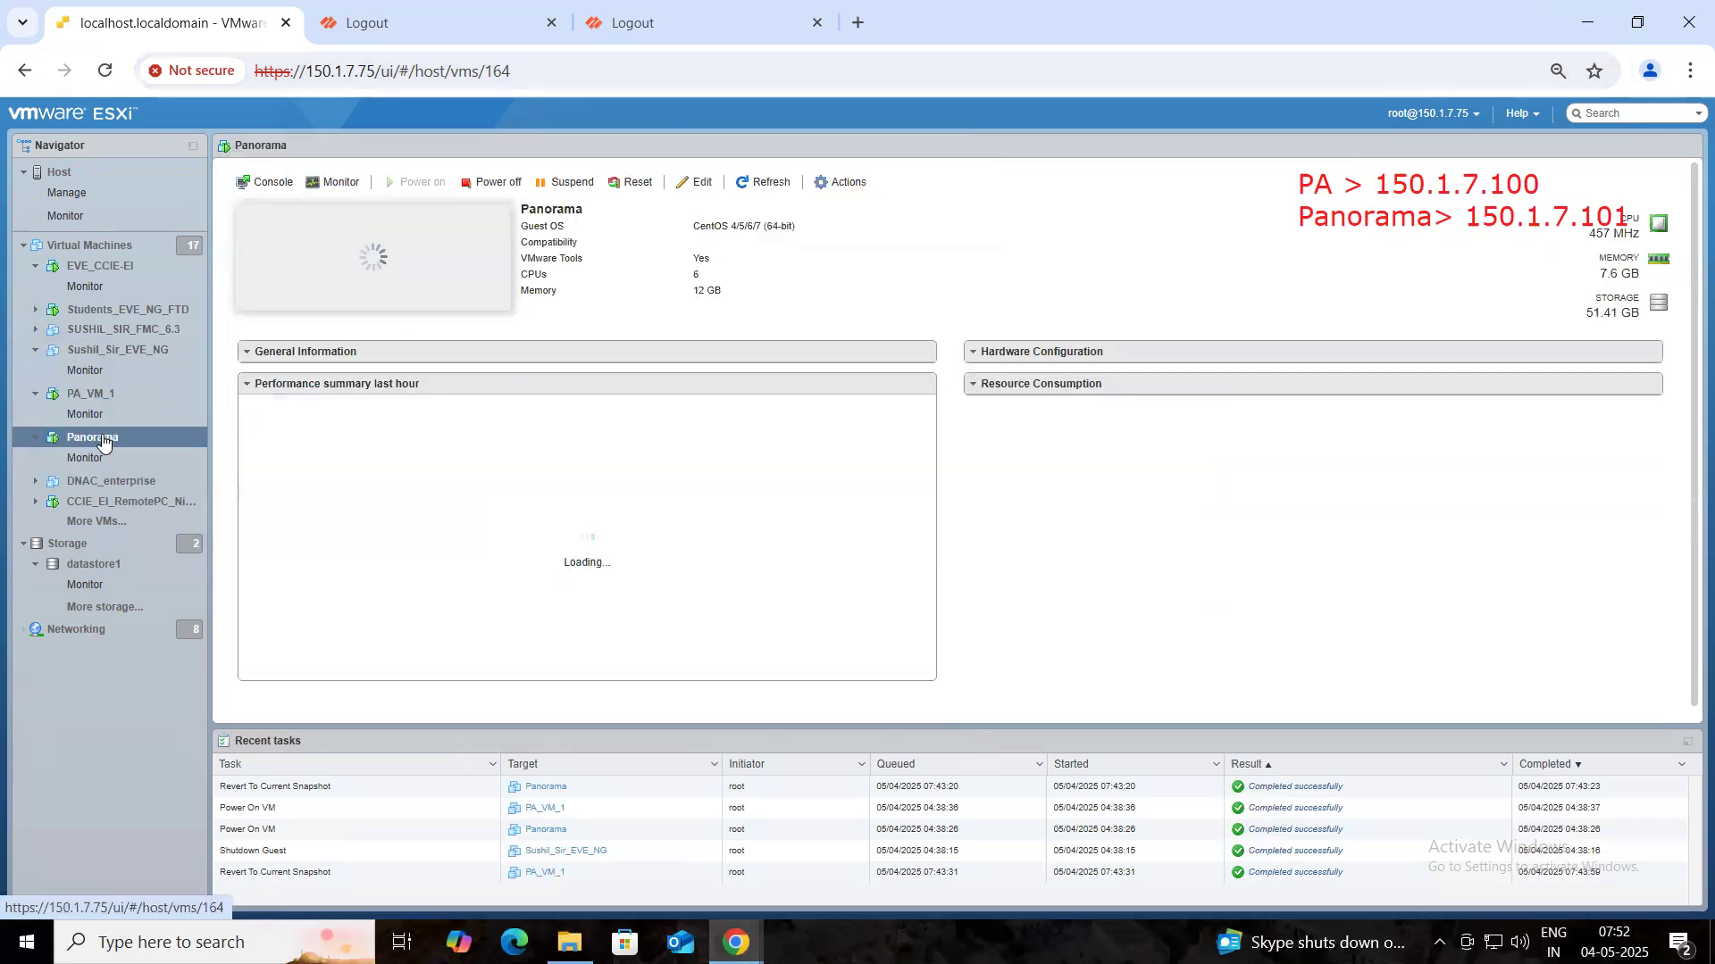
- Open the Panorama console and log in as admin
{"action": "left_click", "coordinate": [309, 257]}
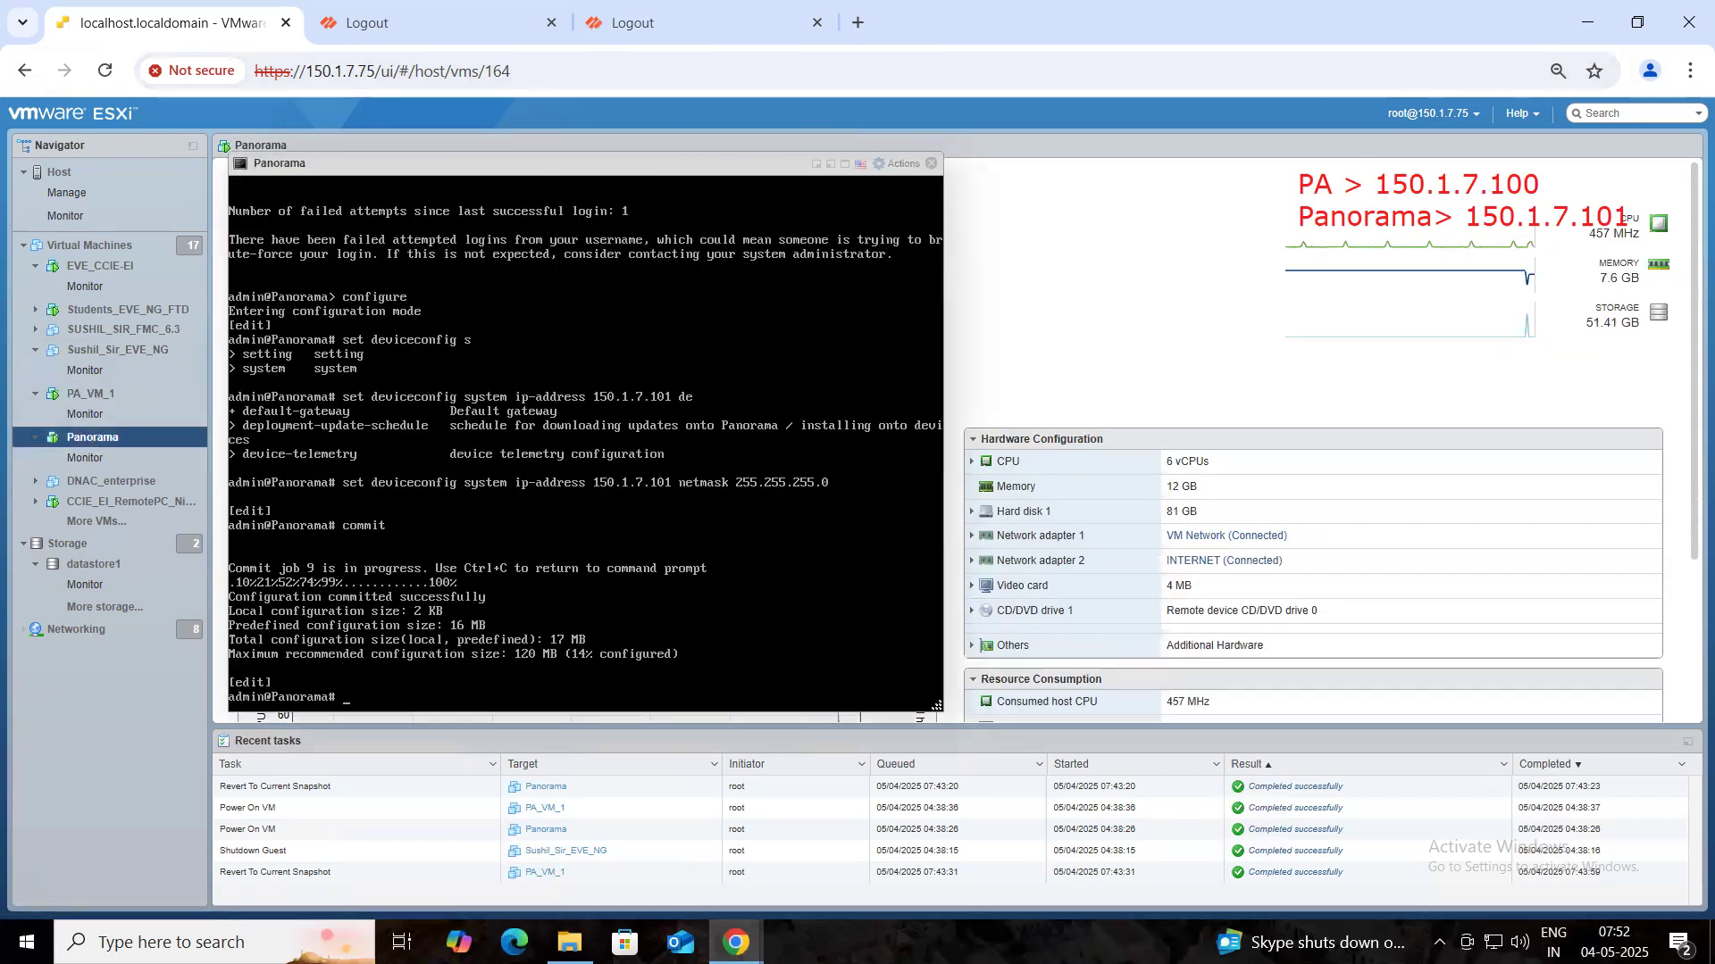
{"action": "key", "text": "Return"}
{"action": "key", "text": "Return"}
{"action": "key", "text": "Return"}
{"action": "type", "text": "admin"}
{"action": "key", "text": "Return"}
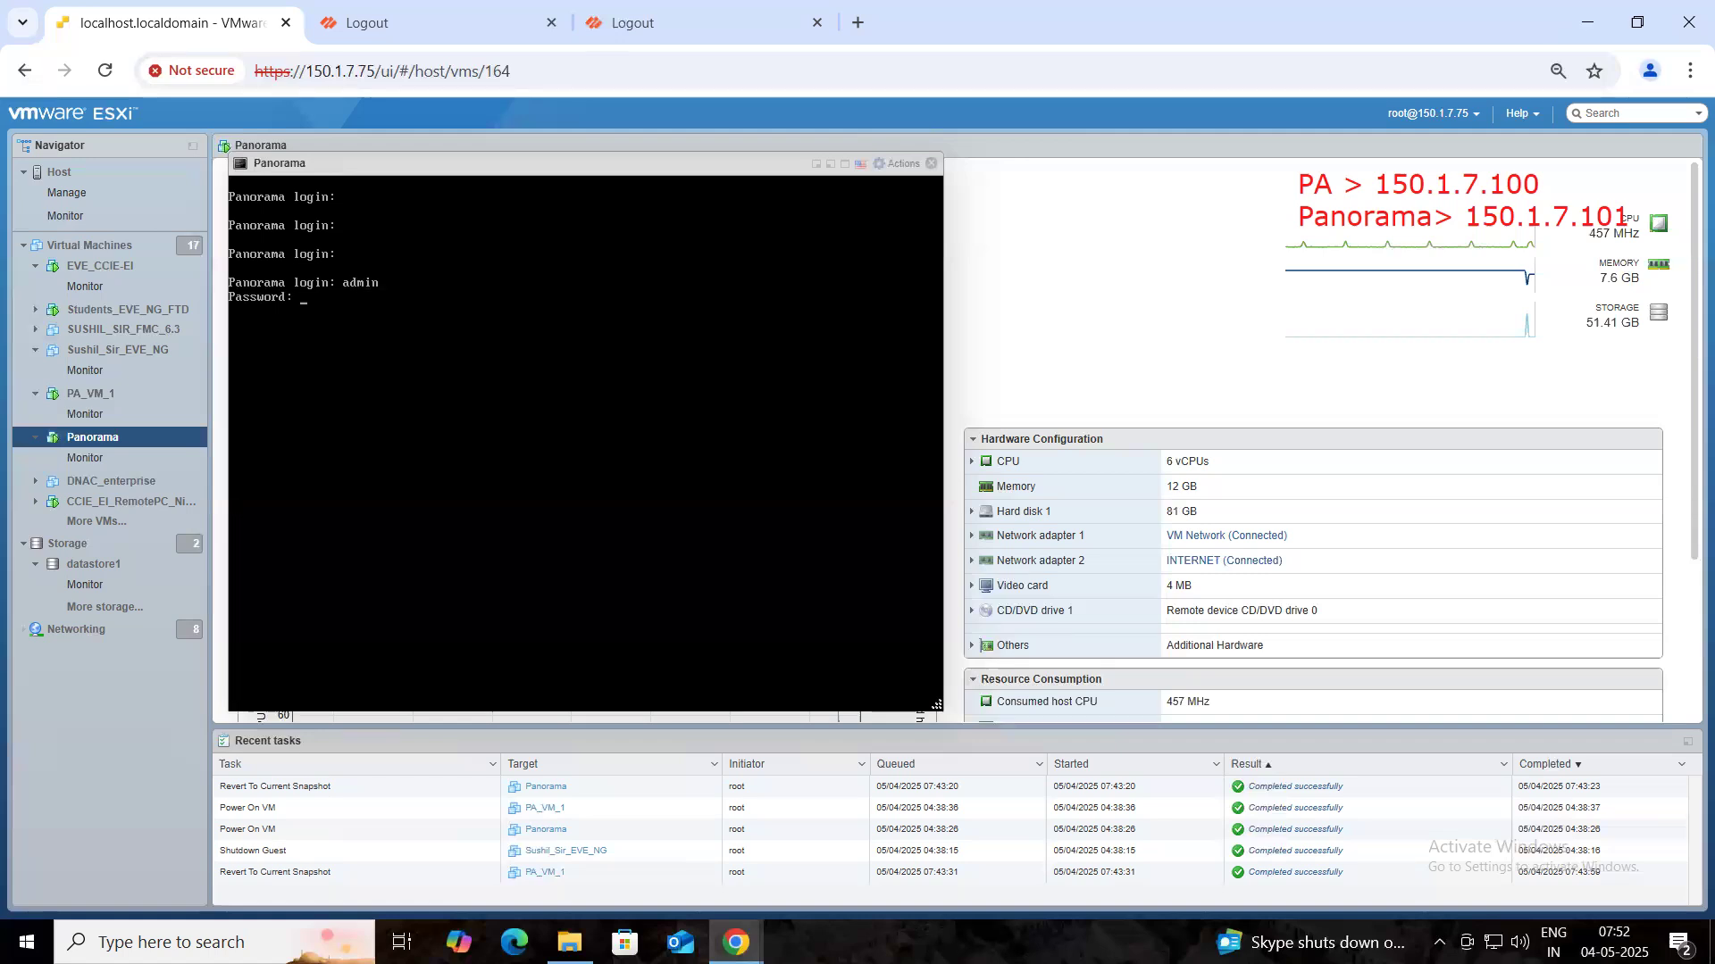
{"action": "key", "text": "Return"}
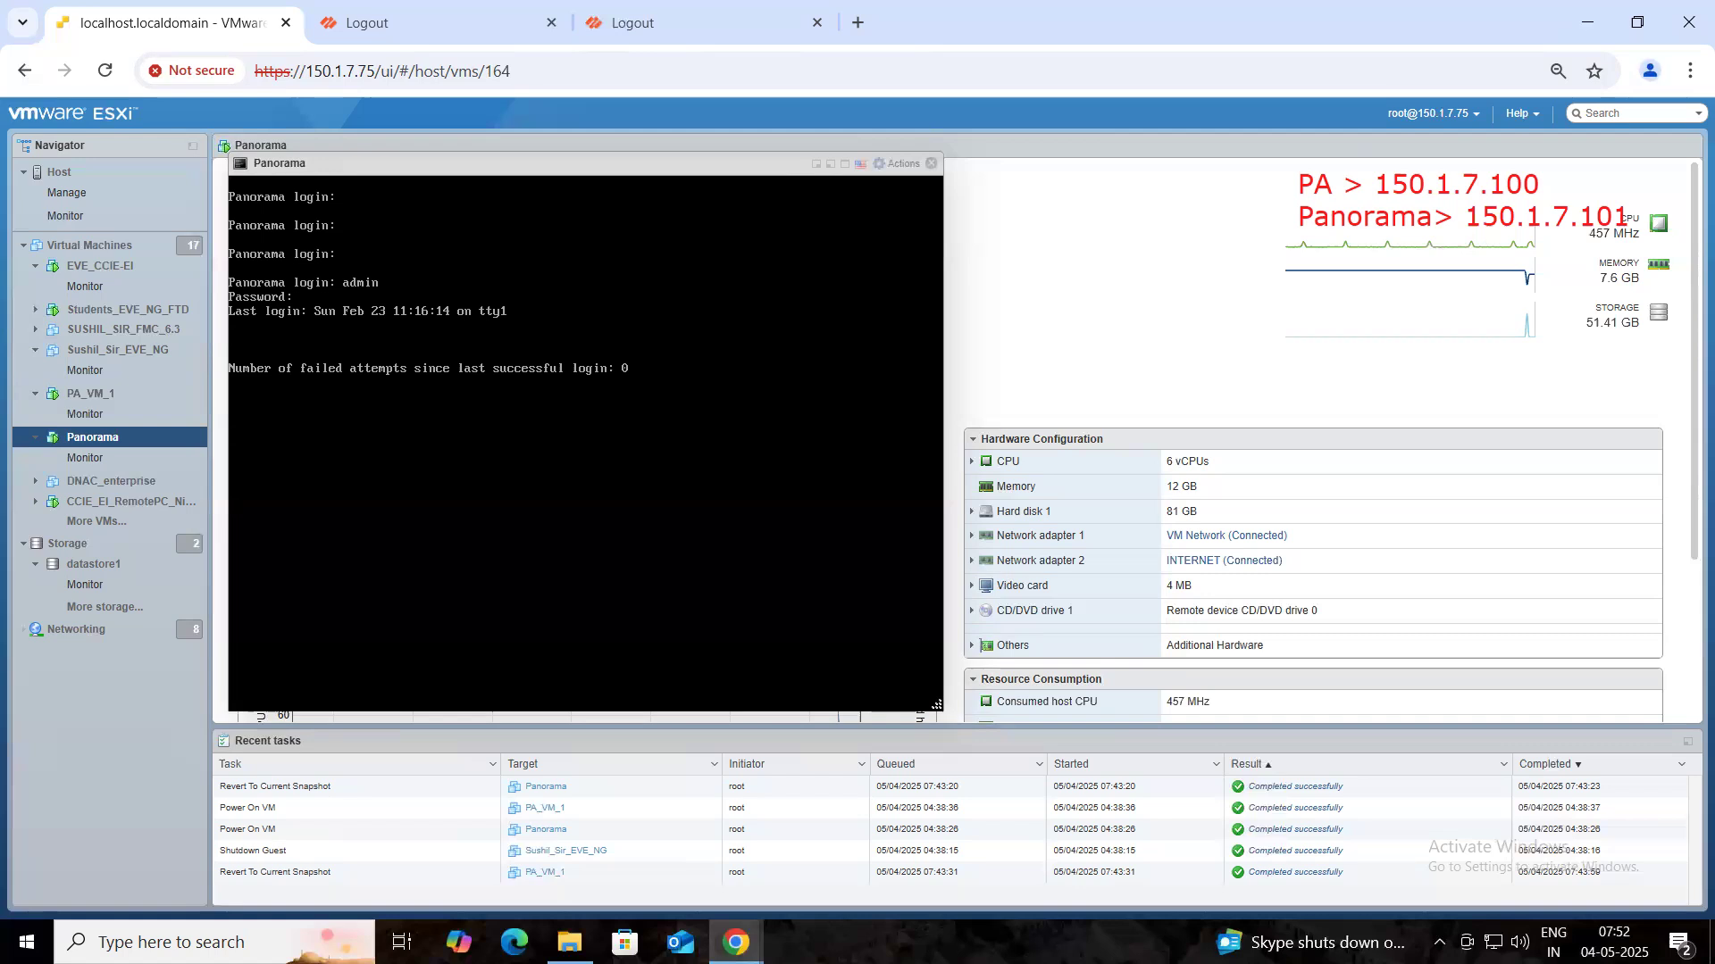
- Run 'show system info' and point arrows at the serial number and hostname lines
{"action": "type", "text": "show sys"}
{"action": "type", "text": "tem info"}
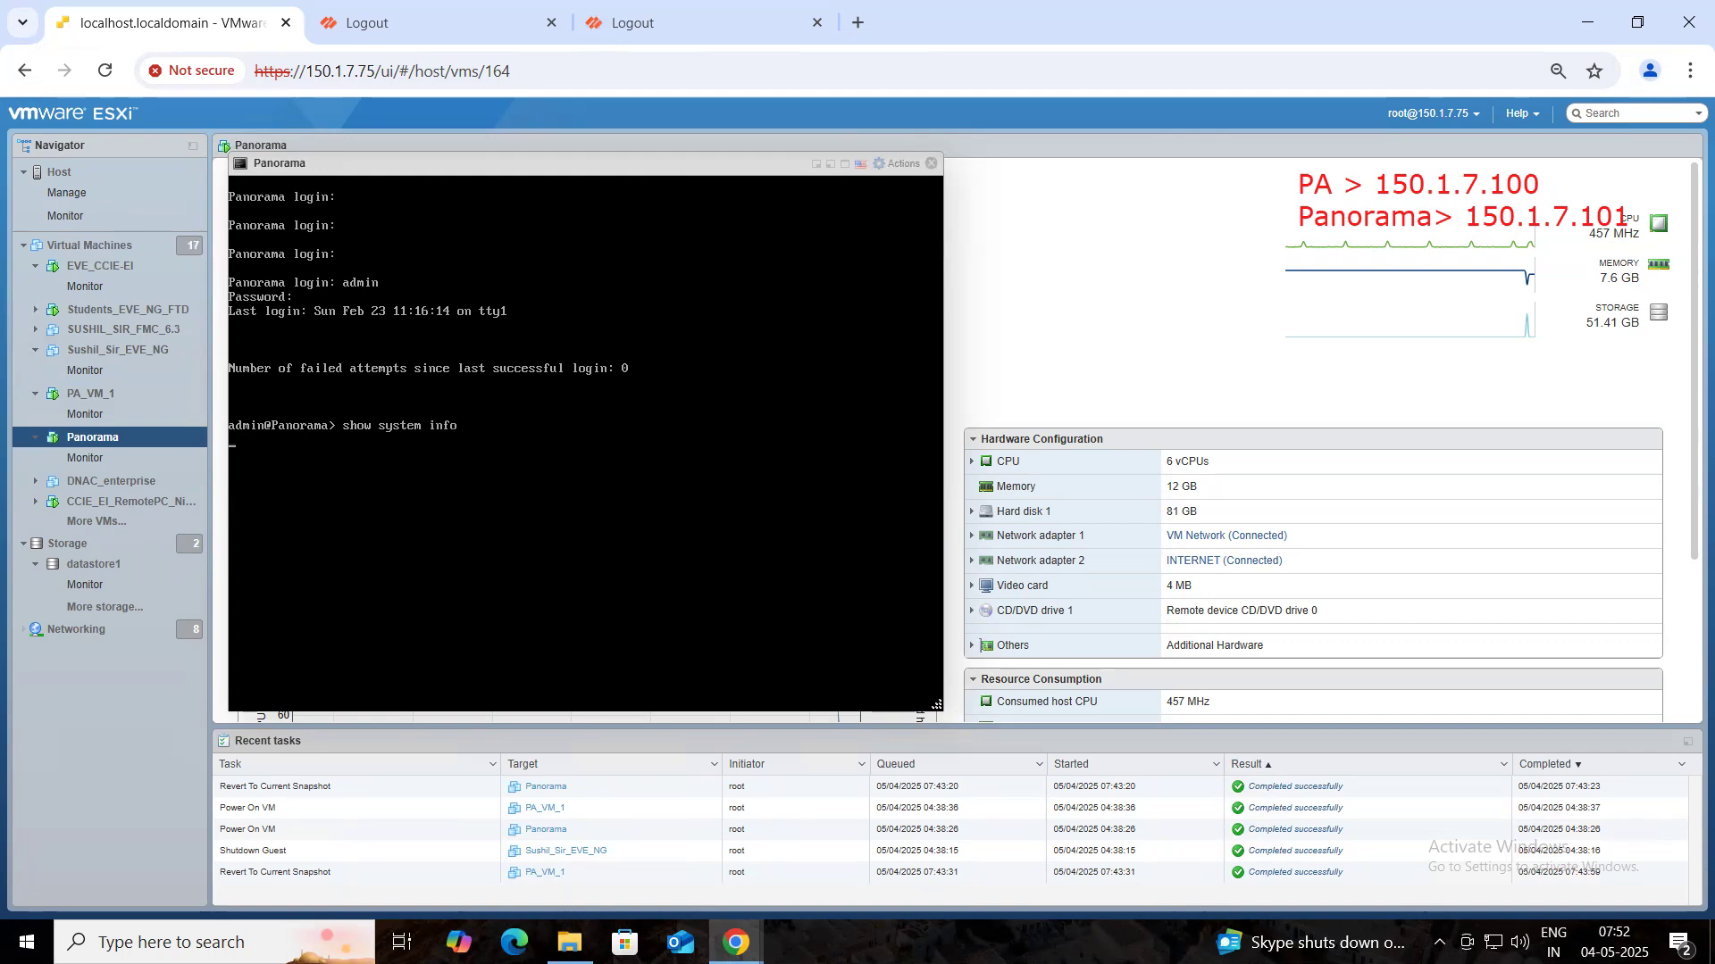
{"action": "key", "text": "Return"}
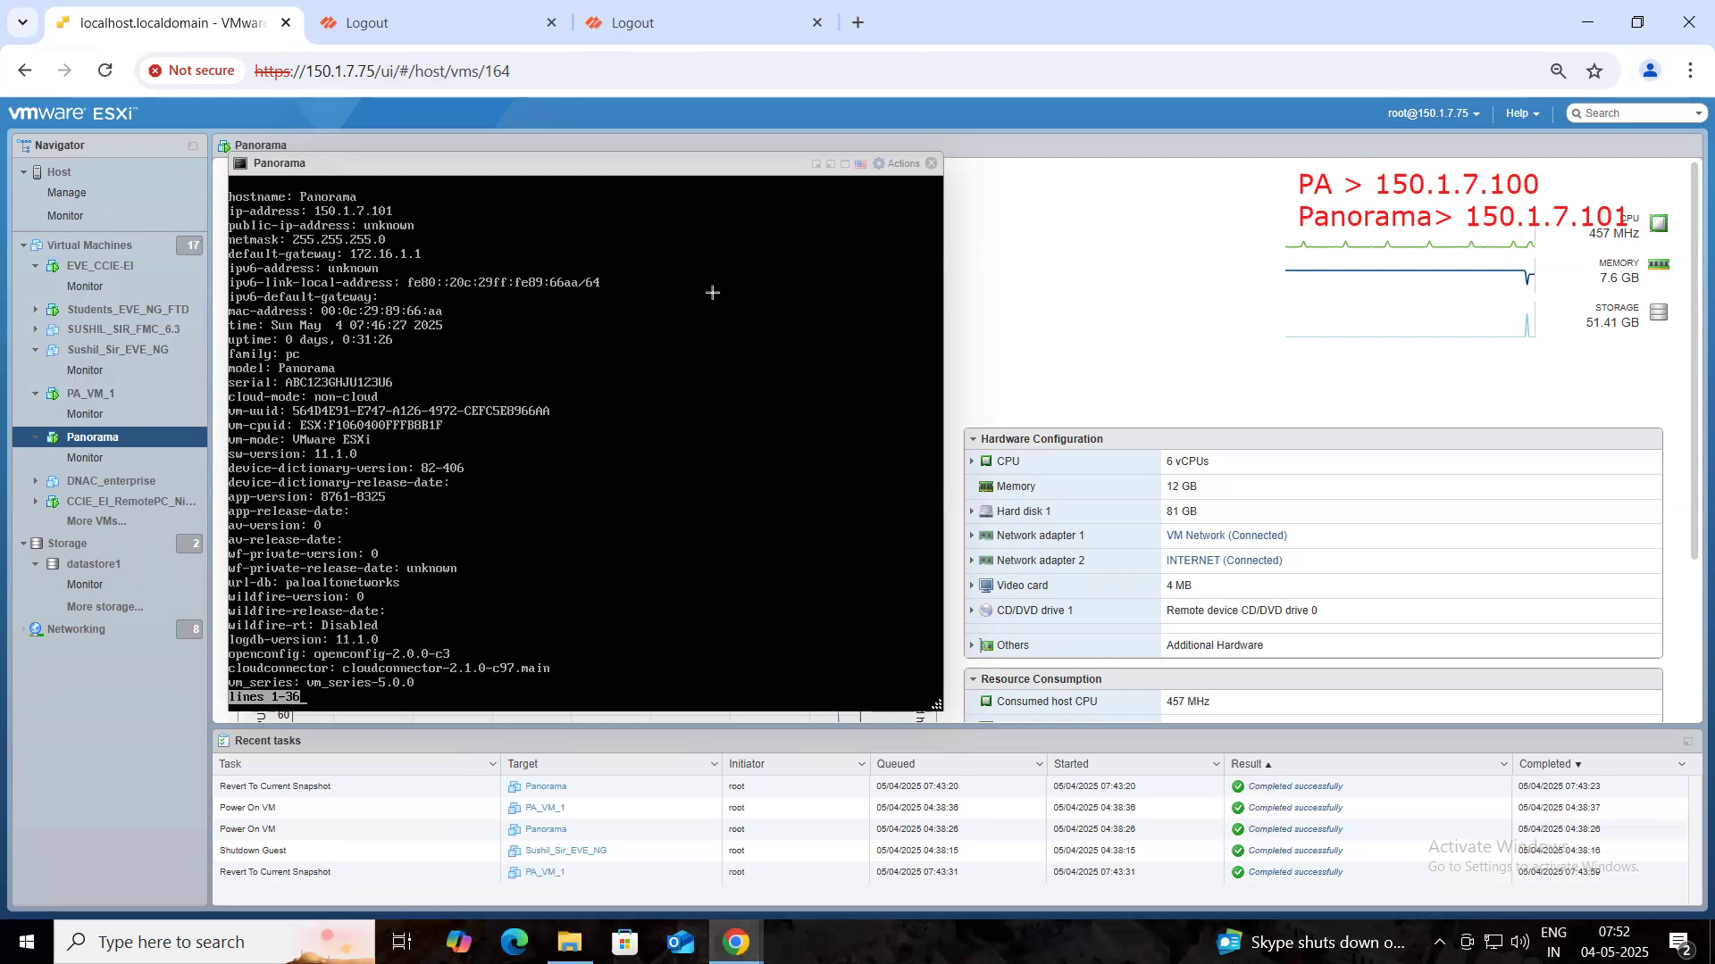
{"action": "left_click_drag", "start_coordinate": [793, 393], "coordinate": [395, 382]}
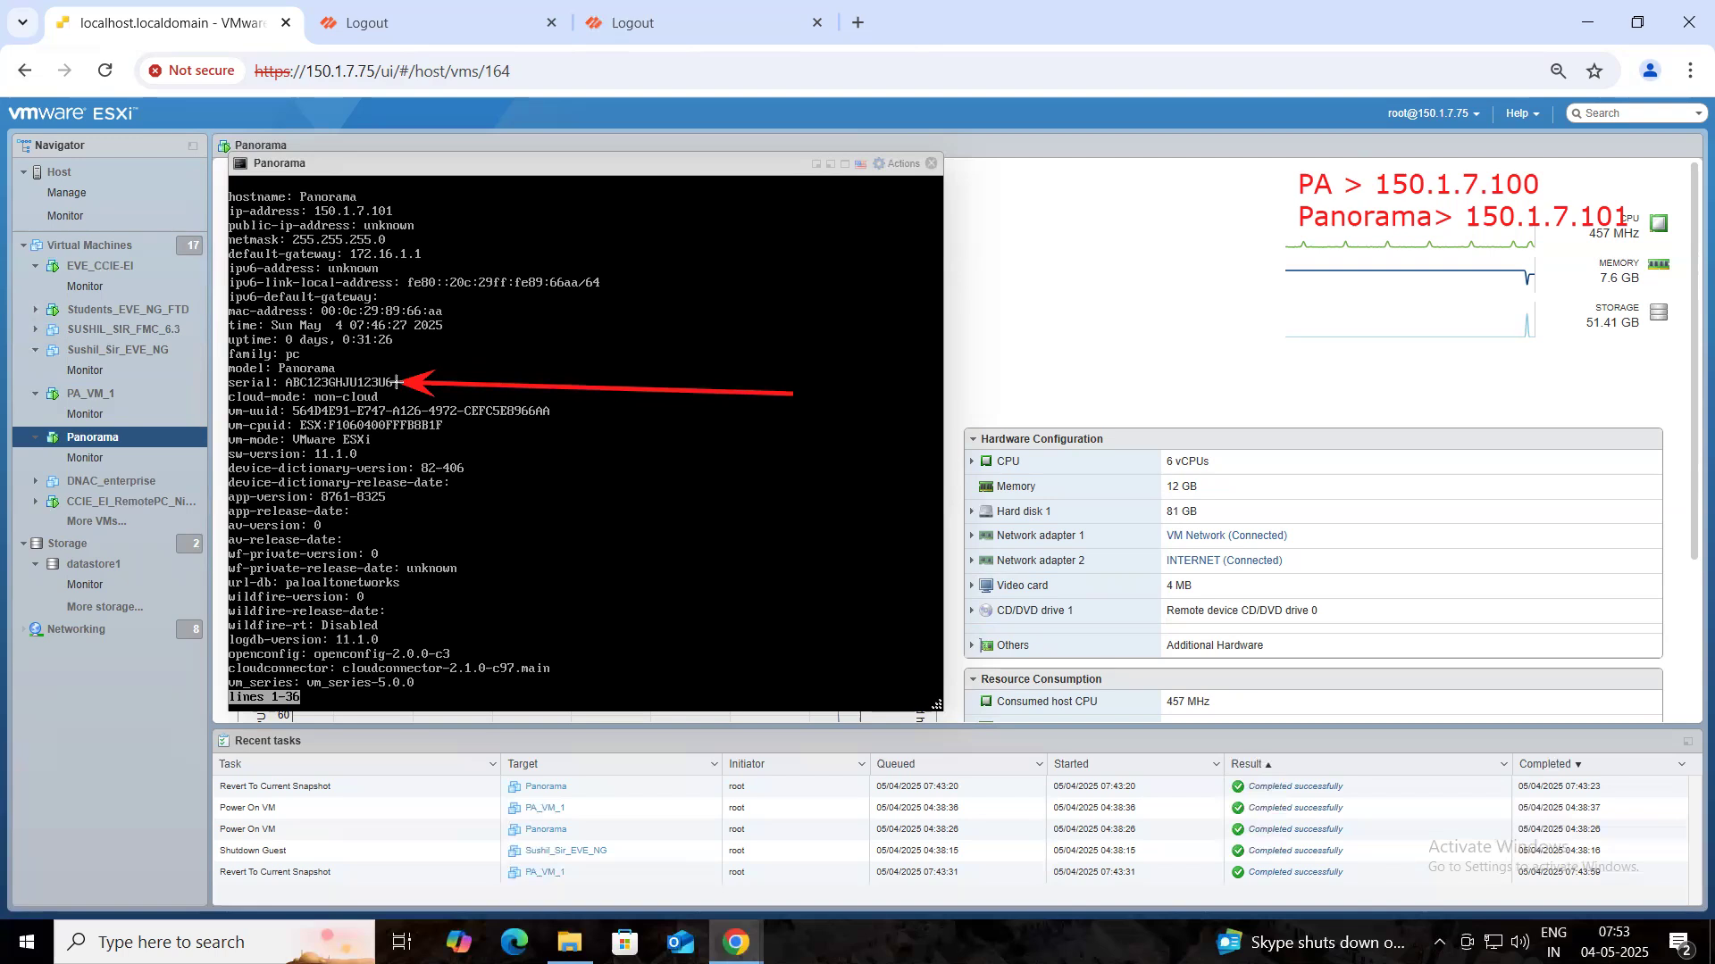
{"action": "left_click_drag", "start_coordinate": [396, 382], "coordinate": [391, 382]}
{"action": "mouse_move", "coordinate": [719, 216]}
{"action": "left_mouse_down"}
{"action": "mouse_move", "coordinate": [401, 188]}
{"action": "mouse_move", "coordinate": [400, 210]}
{"action": "left_mouse_up"}
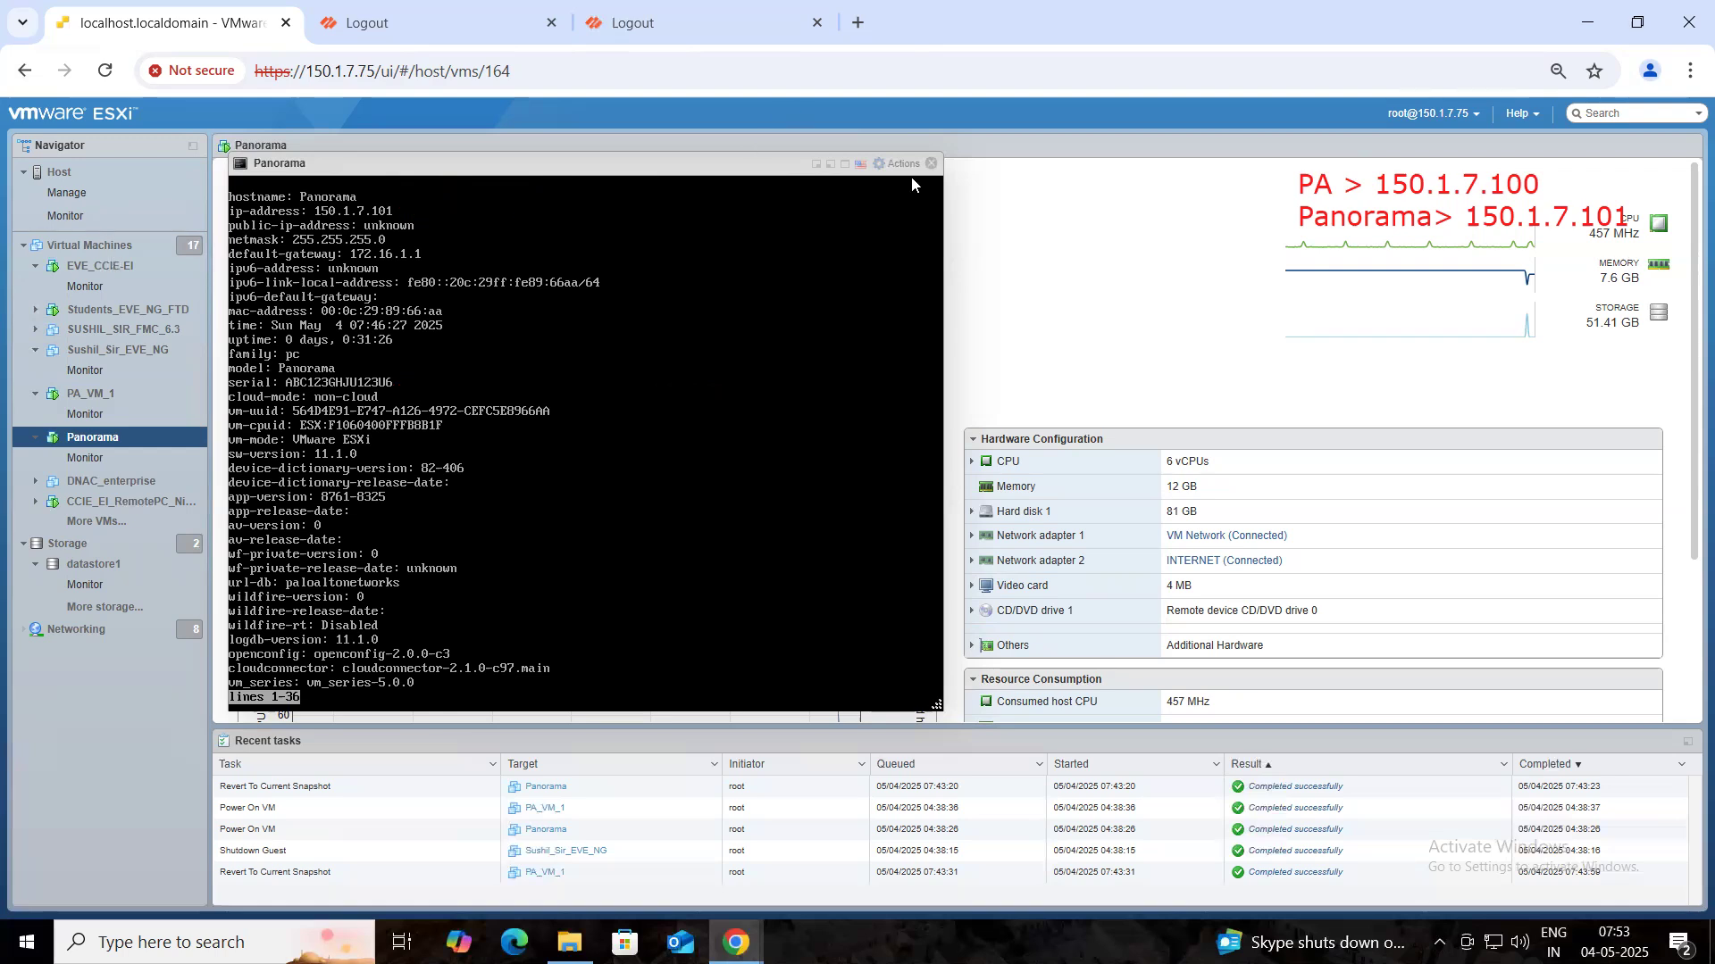
- Close Panorama's console, then open PA_VM_1's console to point out its serial number and close it
{"action": "left_click", "coordinate": [932, 163]}
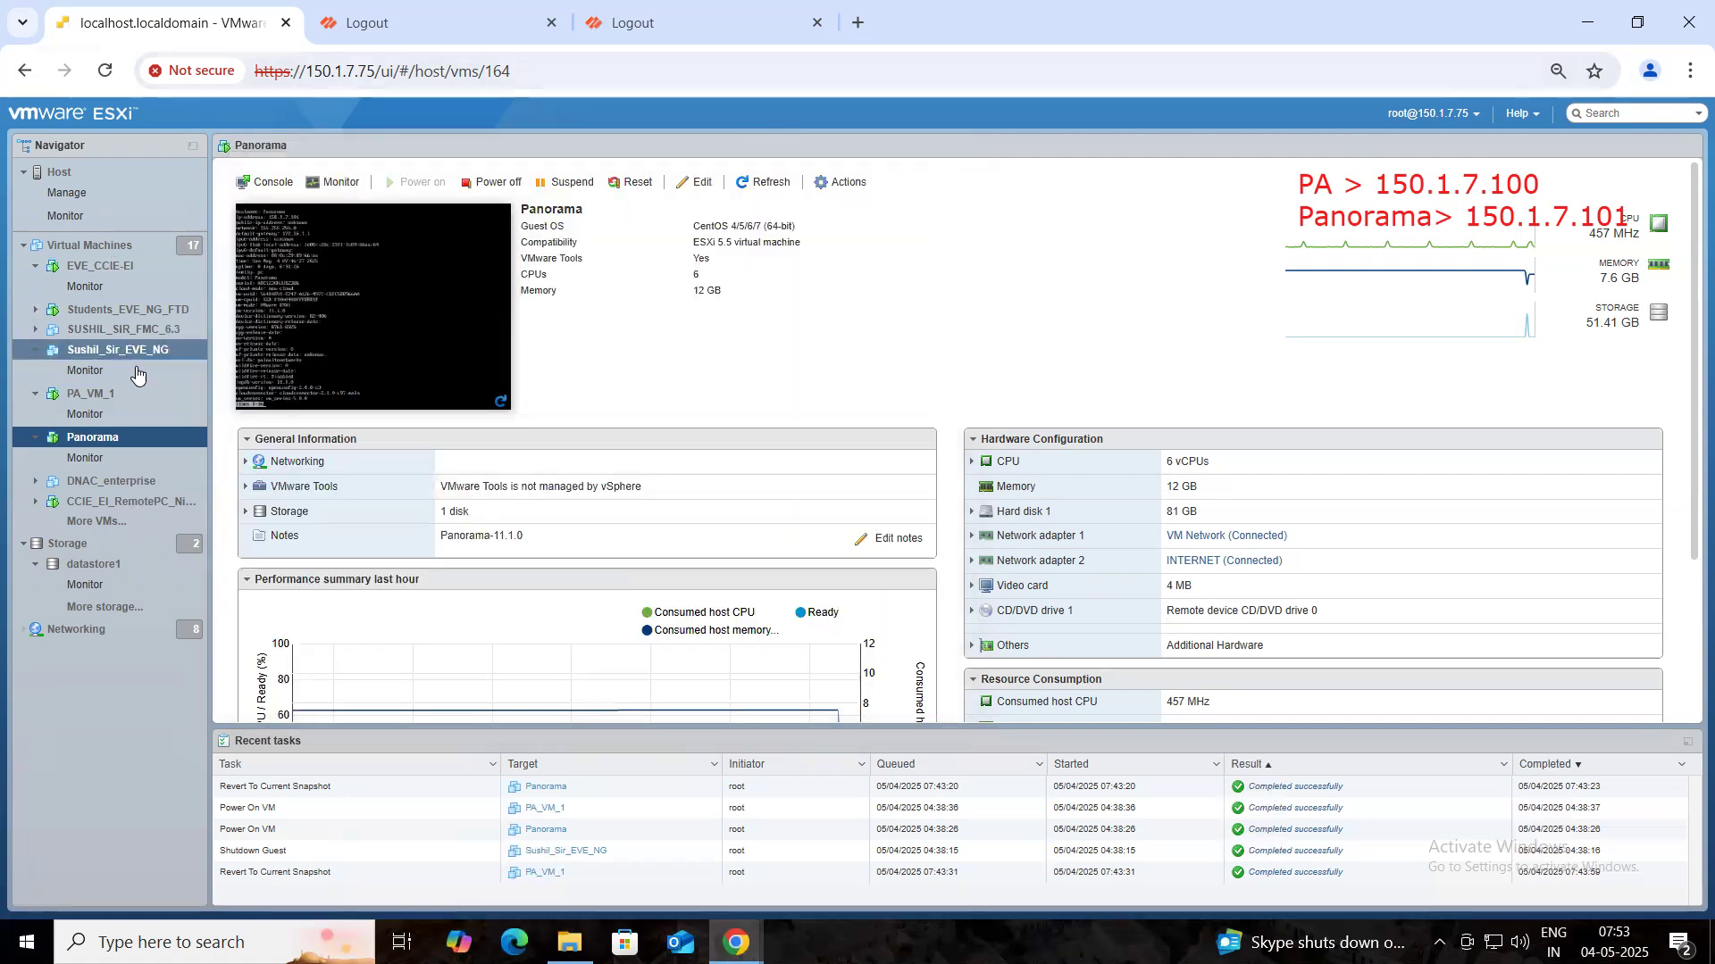
{"action": "left_click", "coordinate": [104, 399]}
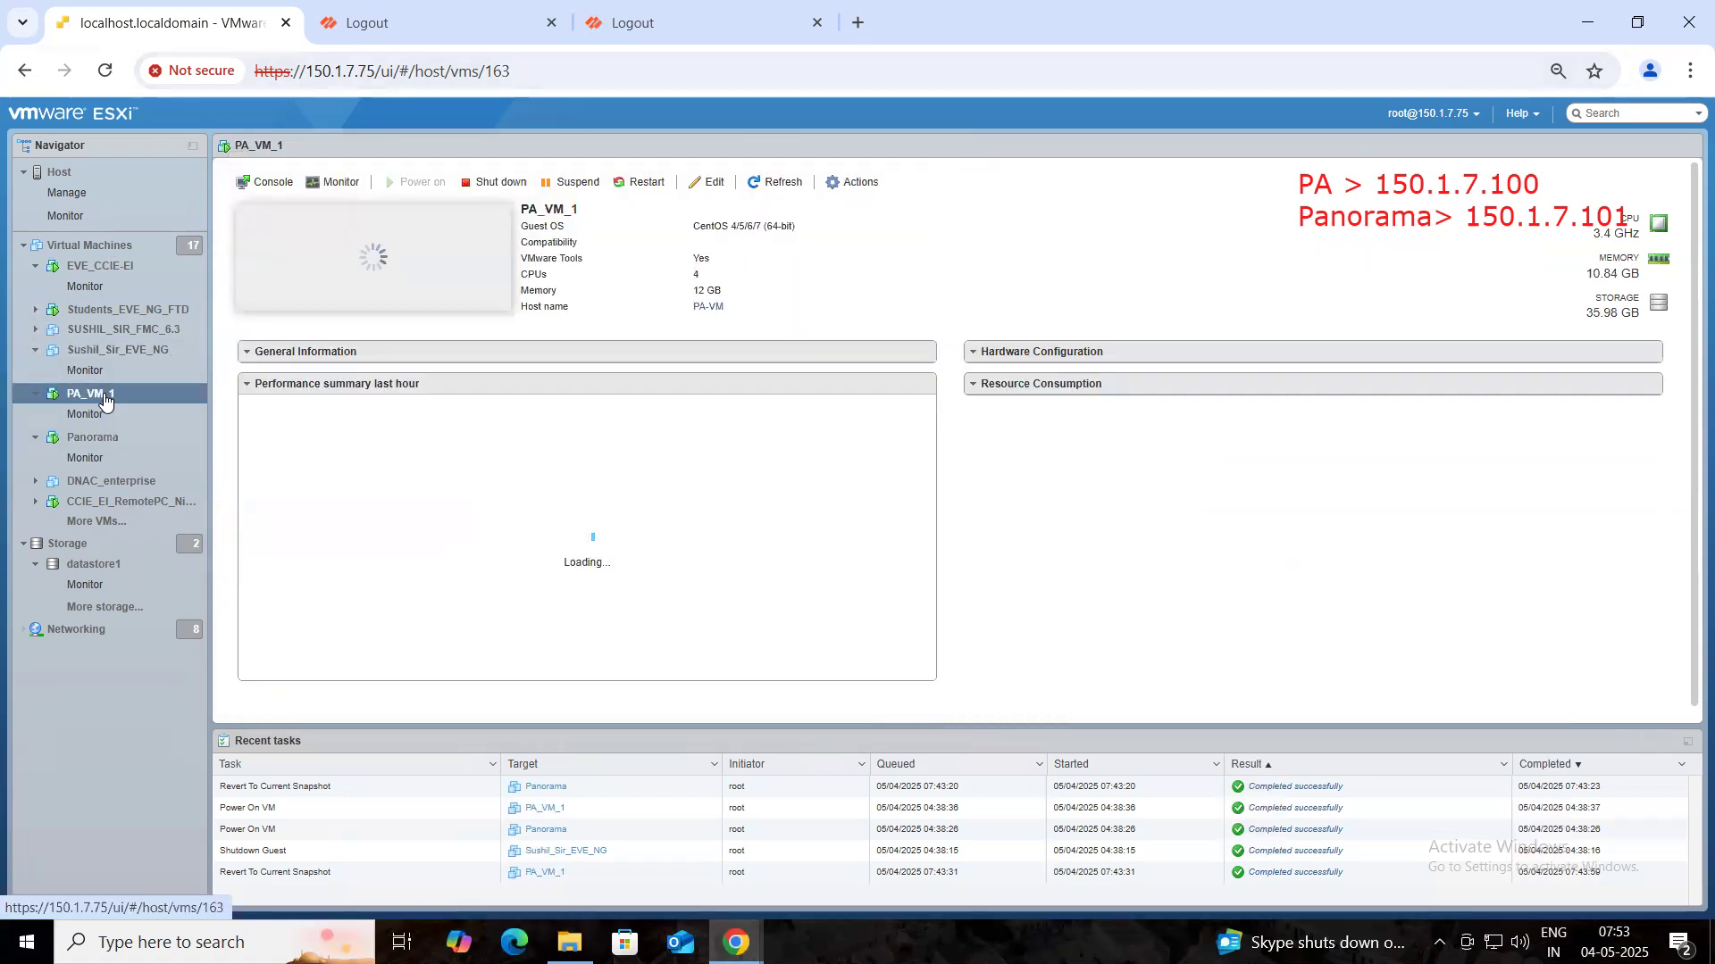
{"action": "left_click", "coordinate": [429, 255]}
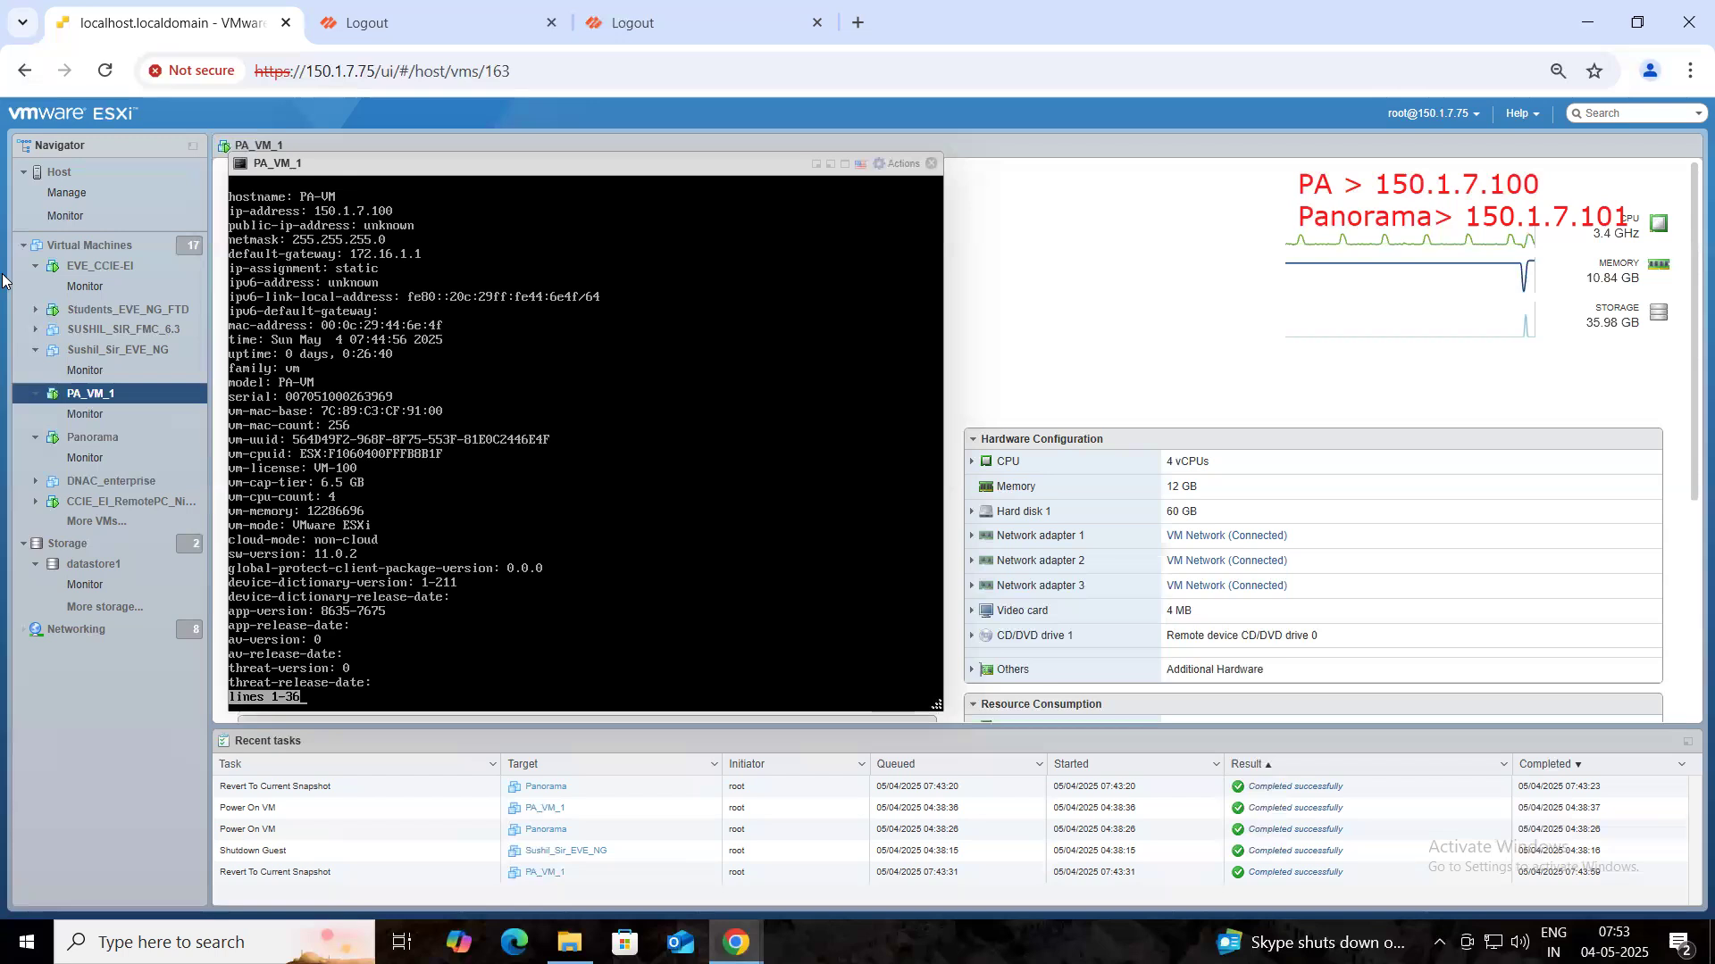
{"action": "left_click_drag", "start_coordinate": [693, 435], "coordinate": [402, 396]}
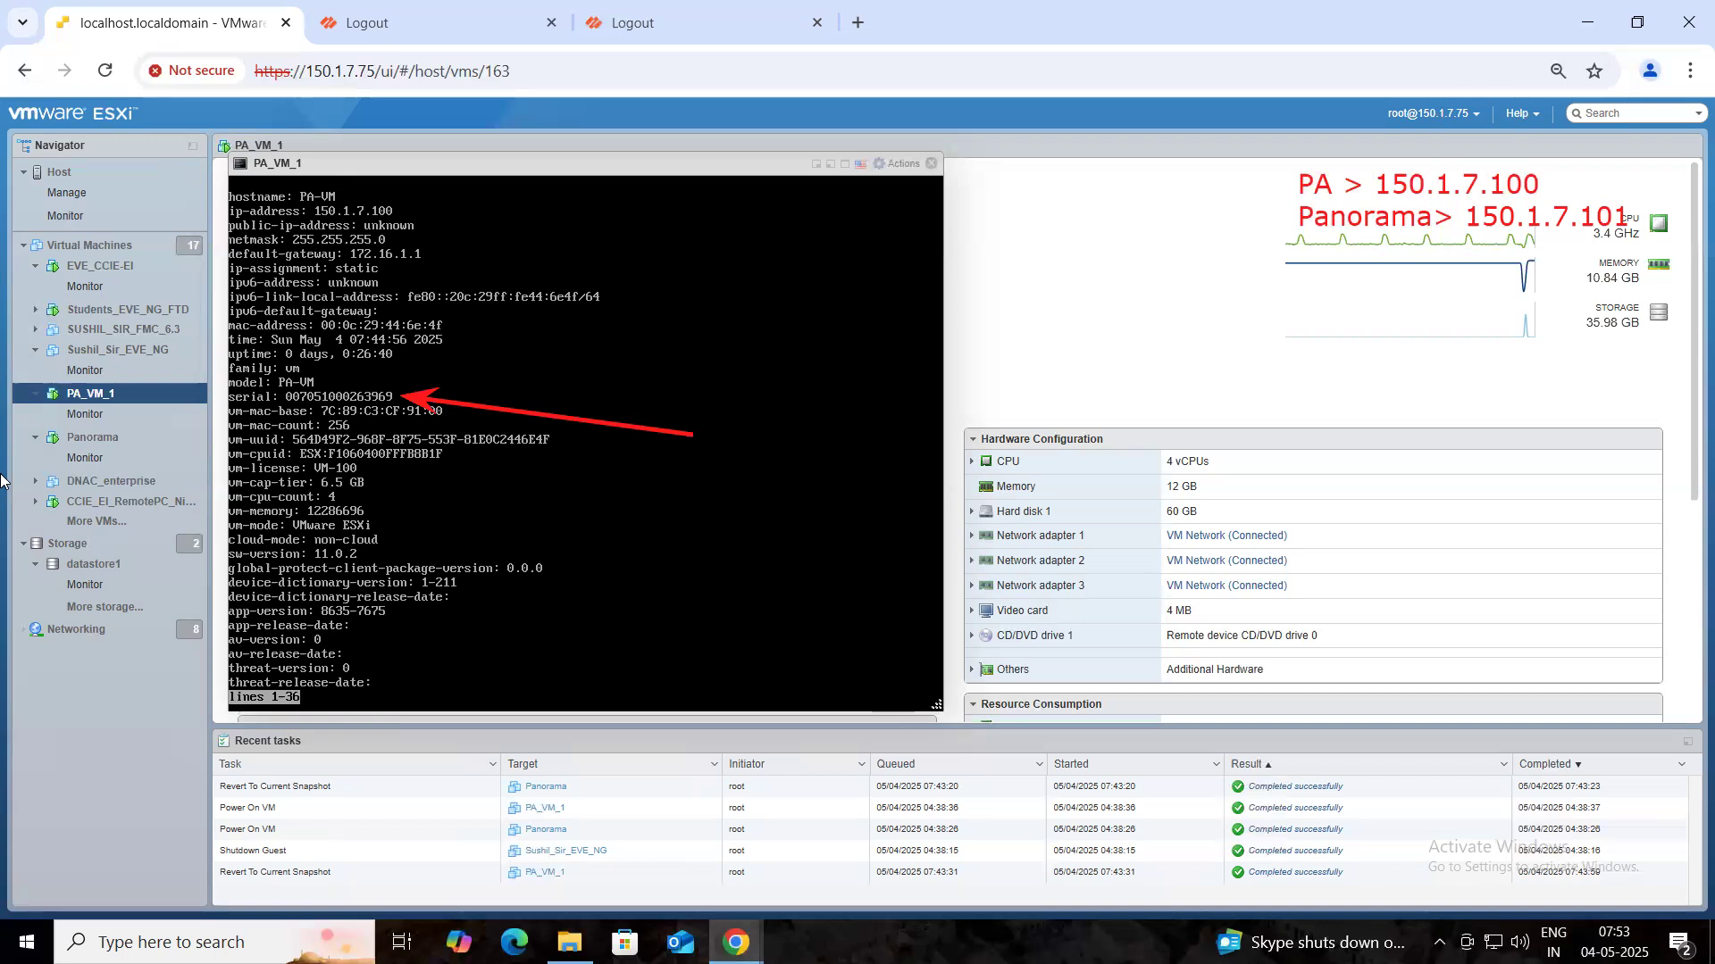
{"action": "left_click", "coordinate": [933, 164]}
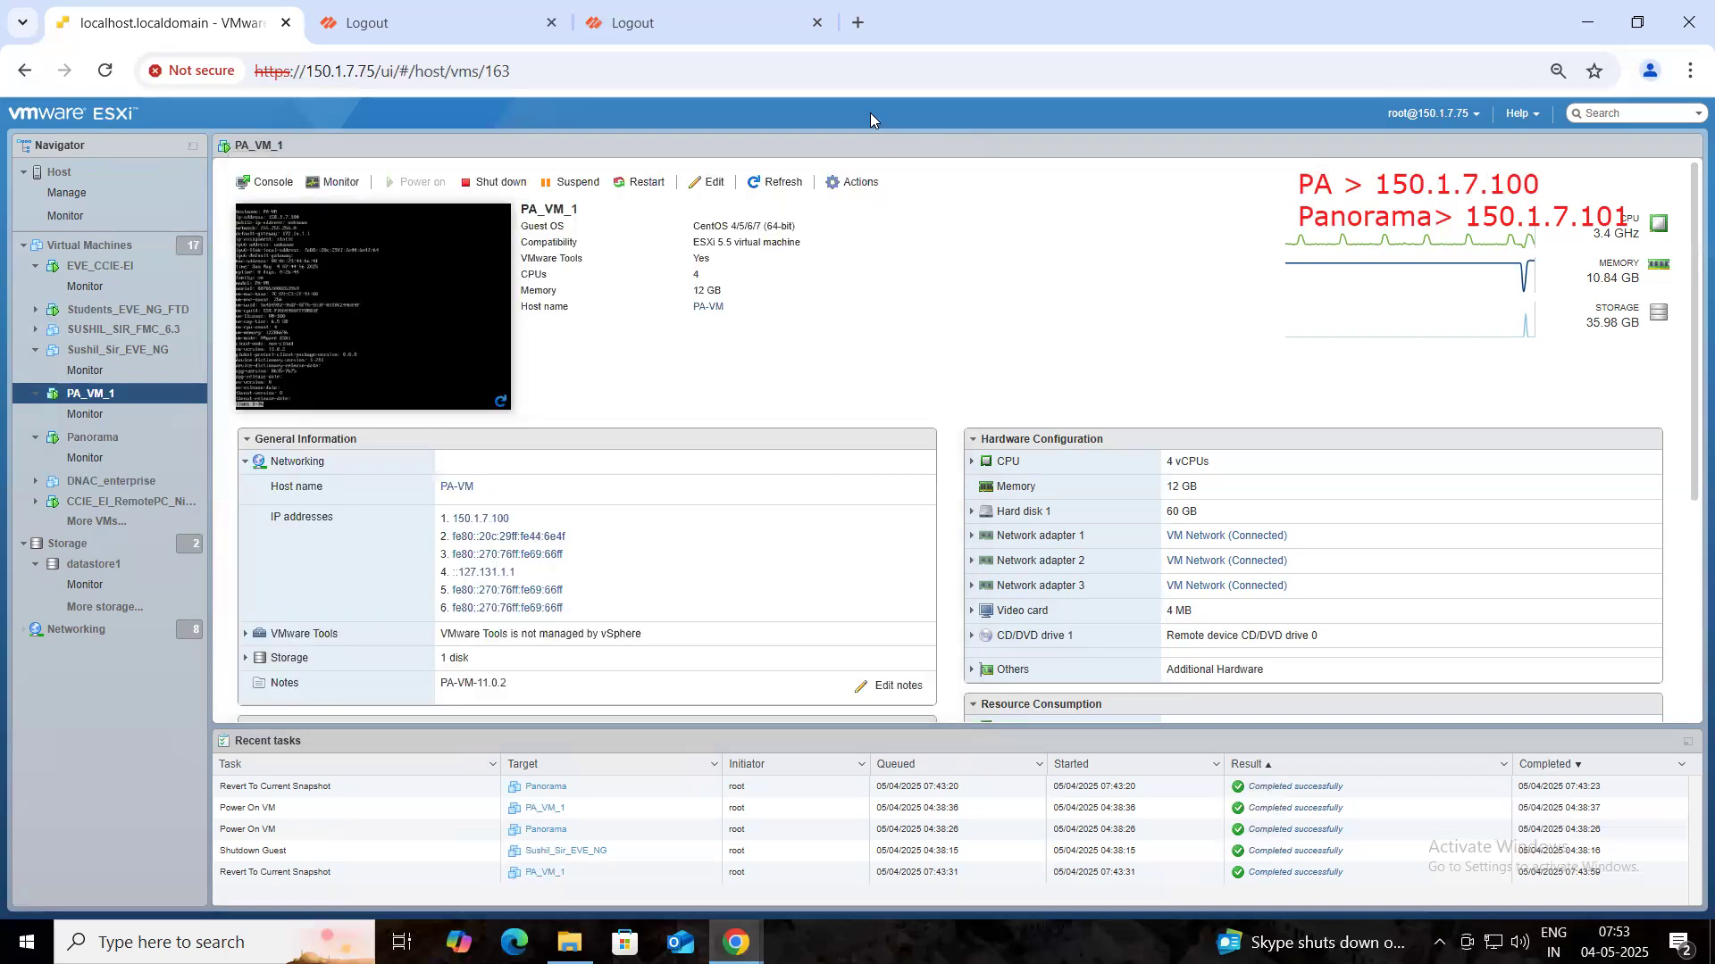
{"action": "left_click", "coordinate": [501, 24]}
- Reload the Panorama logout page at 150.1.7.101
{"action": "left_click", "coordinate": [551, 73]}
{"action": "left_click", "coordinate": [568, 75]}
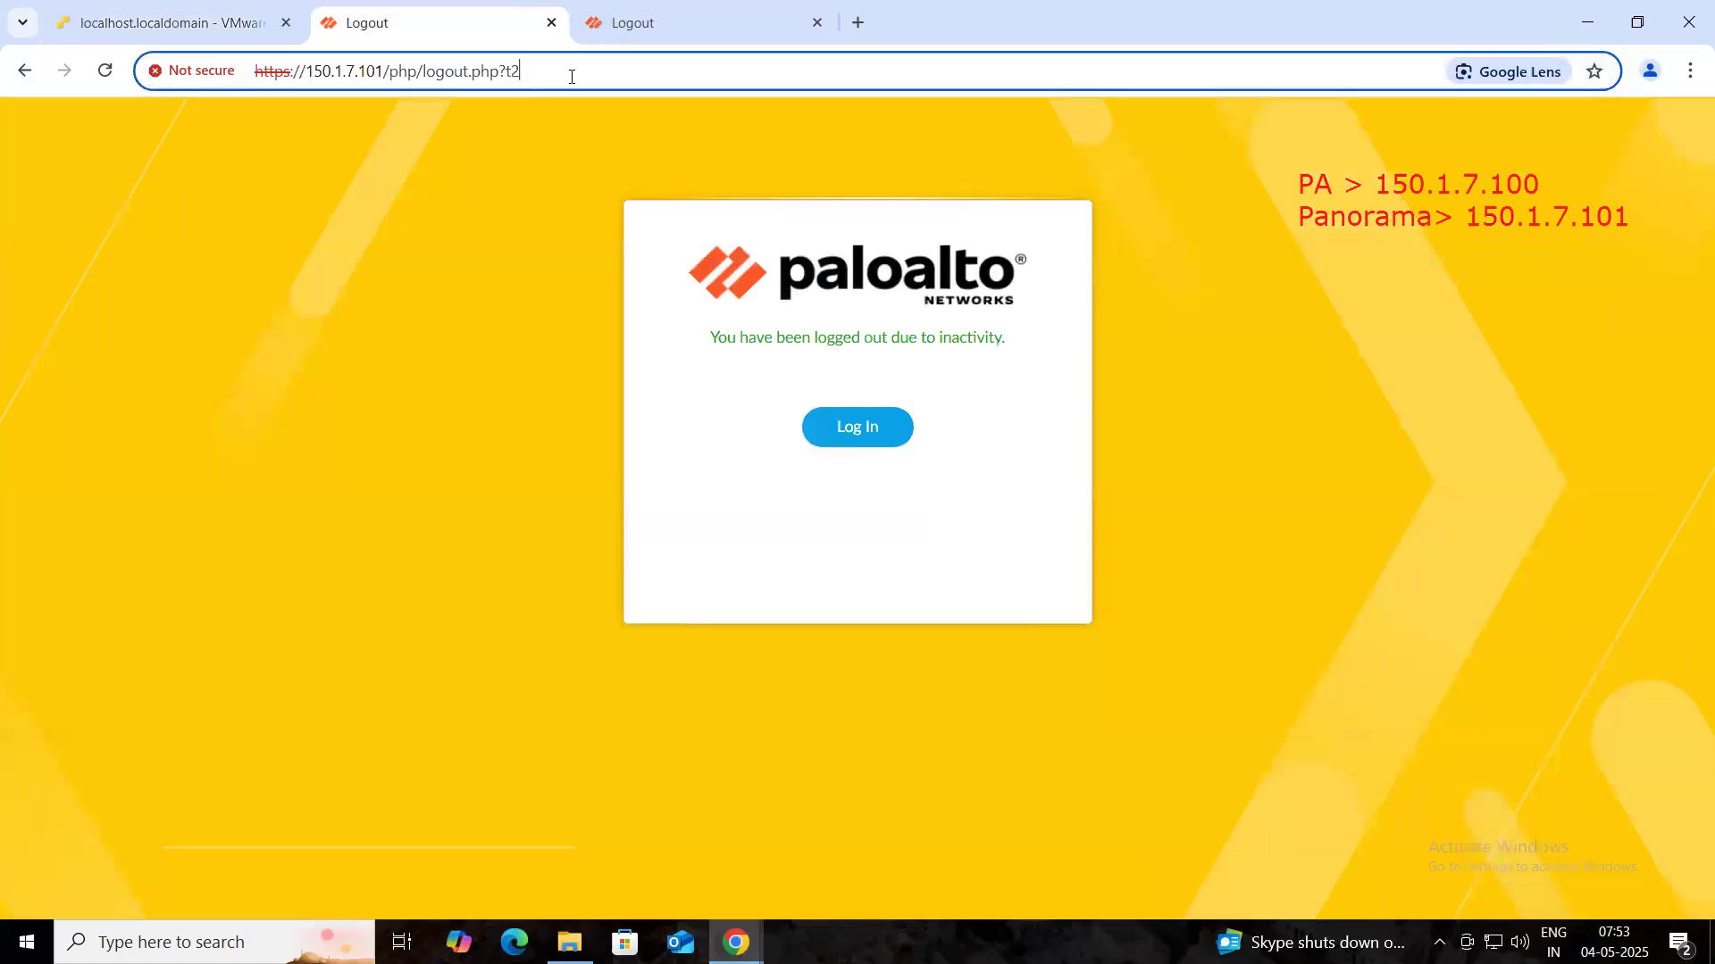
{"action": "key", "text": "Return"}
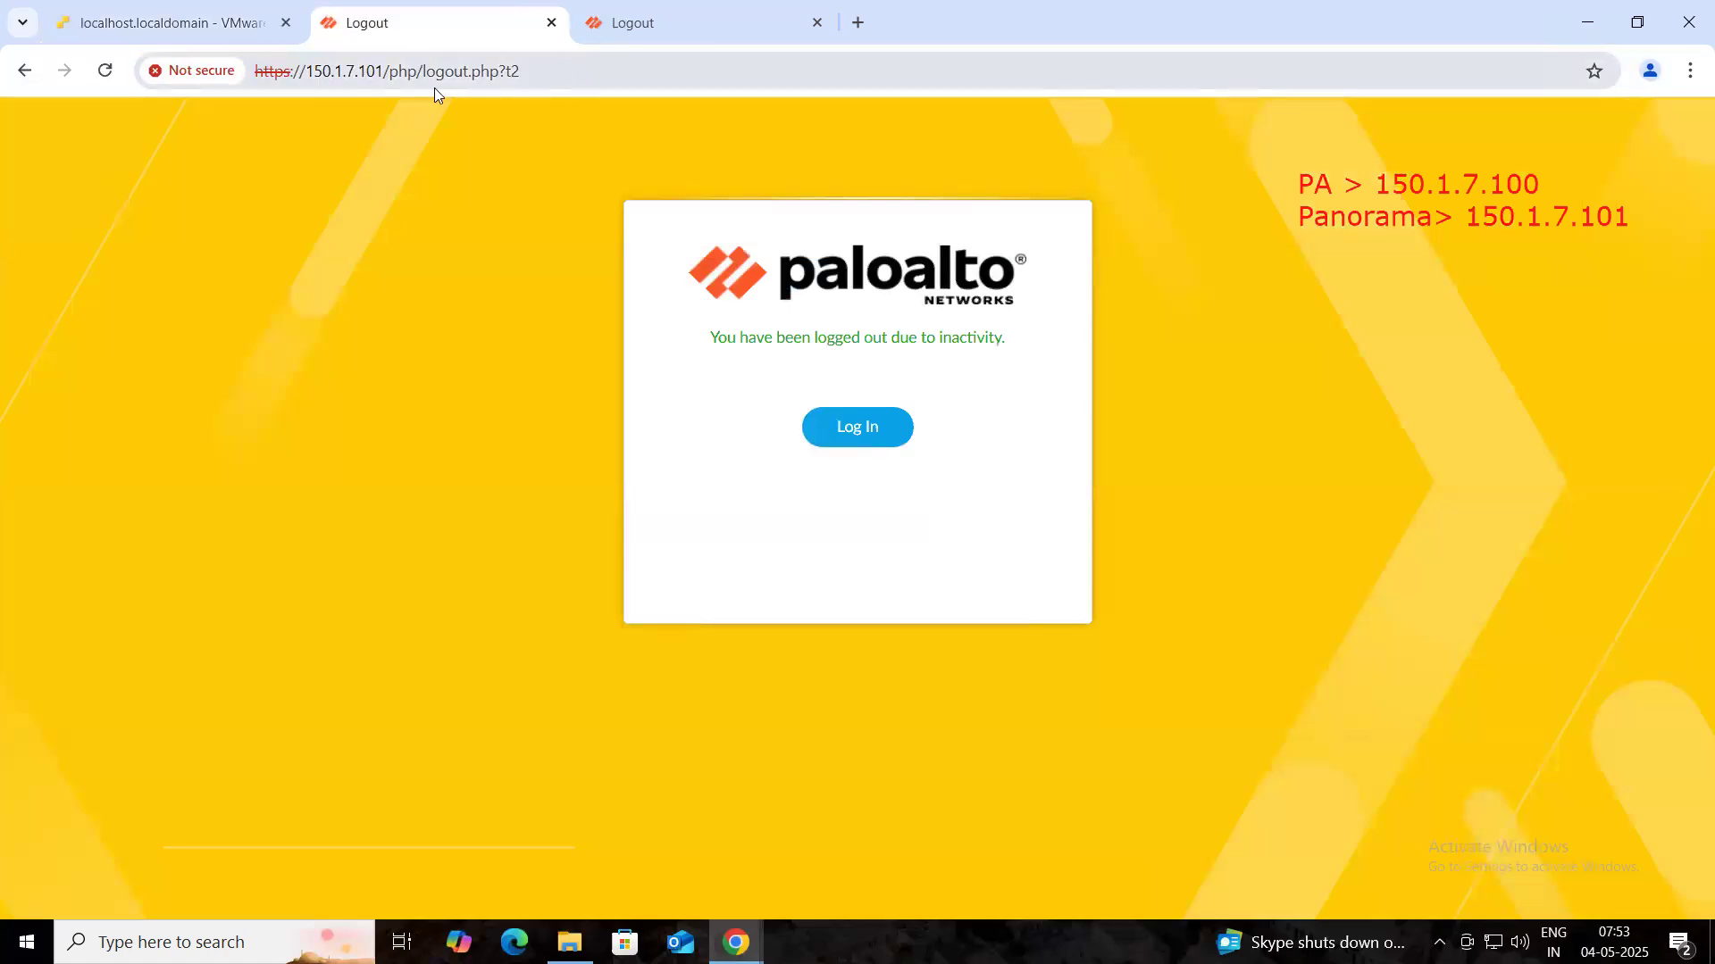
{"action": "left_click_drag", "start_coordinate": [364, 72], "coordinate": [429, 73]}
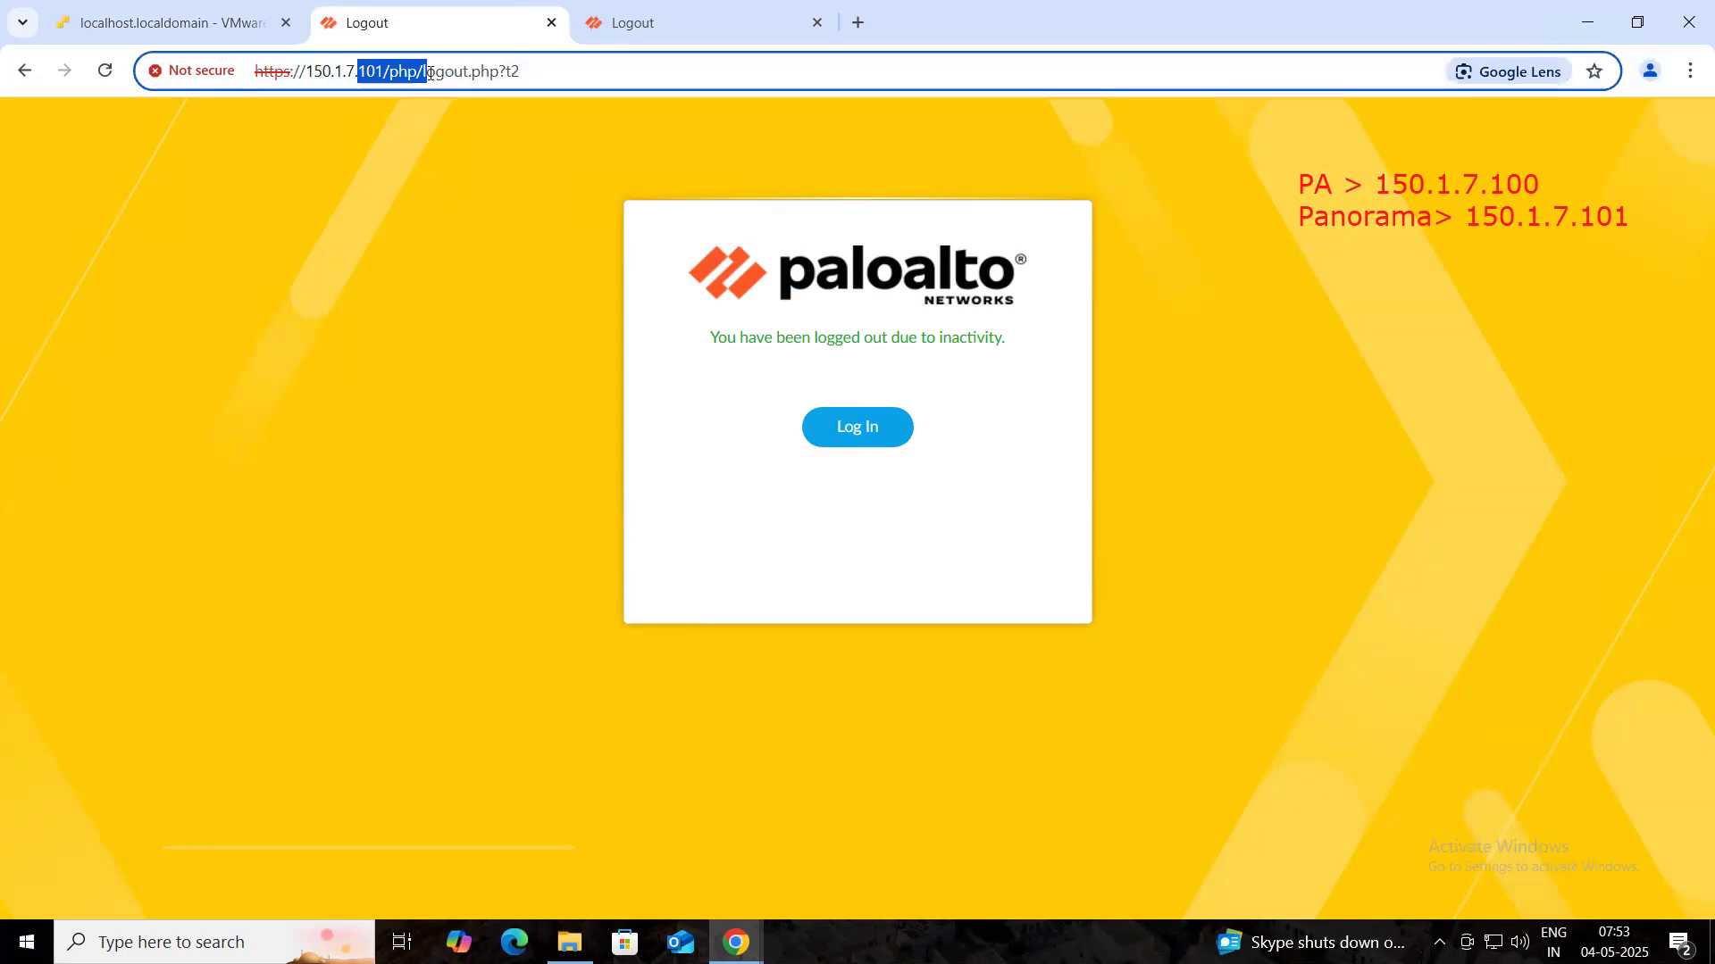
- Reload the firewall page at 150.1.7.100 and sign in as admin with the password
{"action": "left_click", "coordinate": [650, 20]}
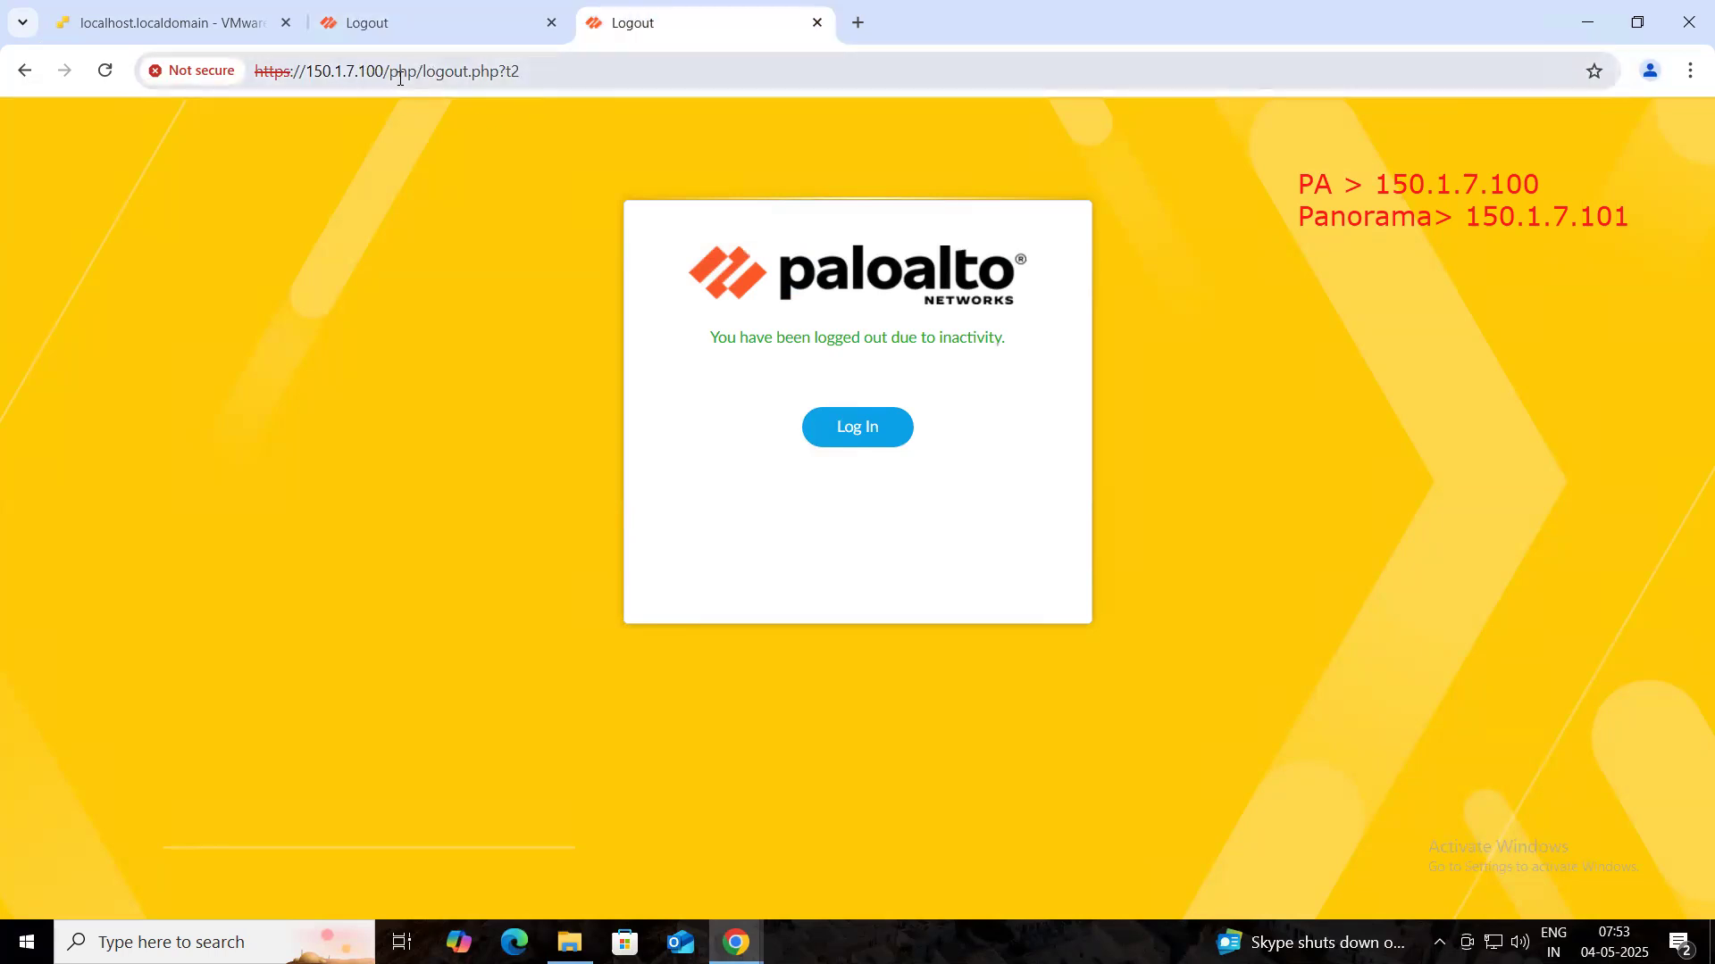
{"action": "left_click", "coordinate": [411, 71]}
{"action": "left_click", "coordinate": [618, 66]}
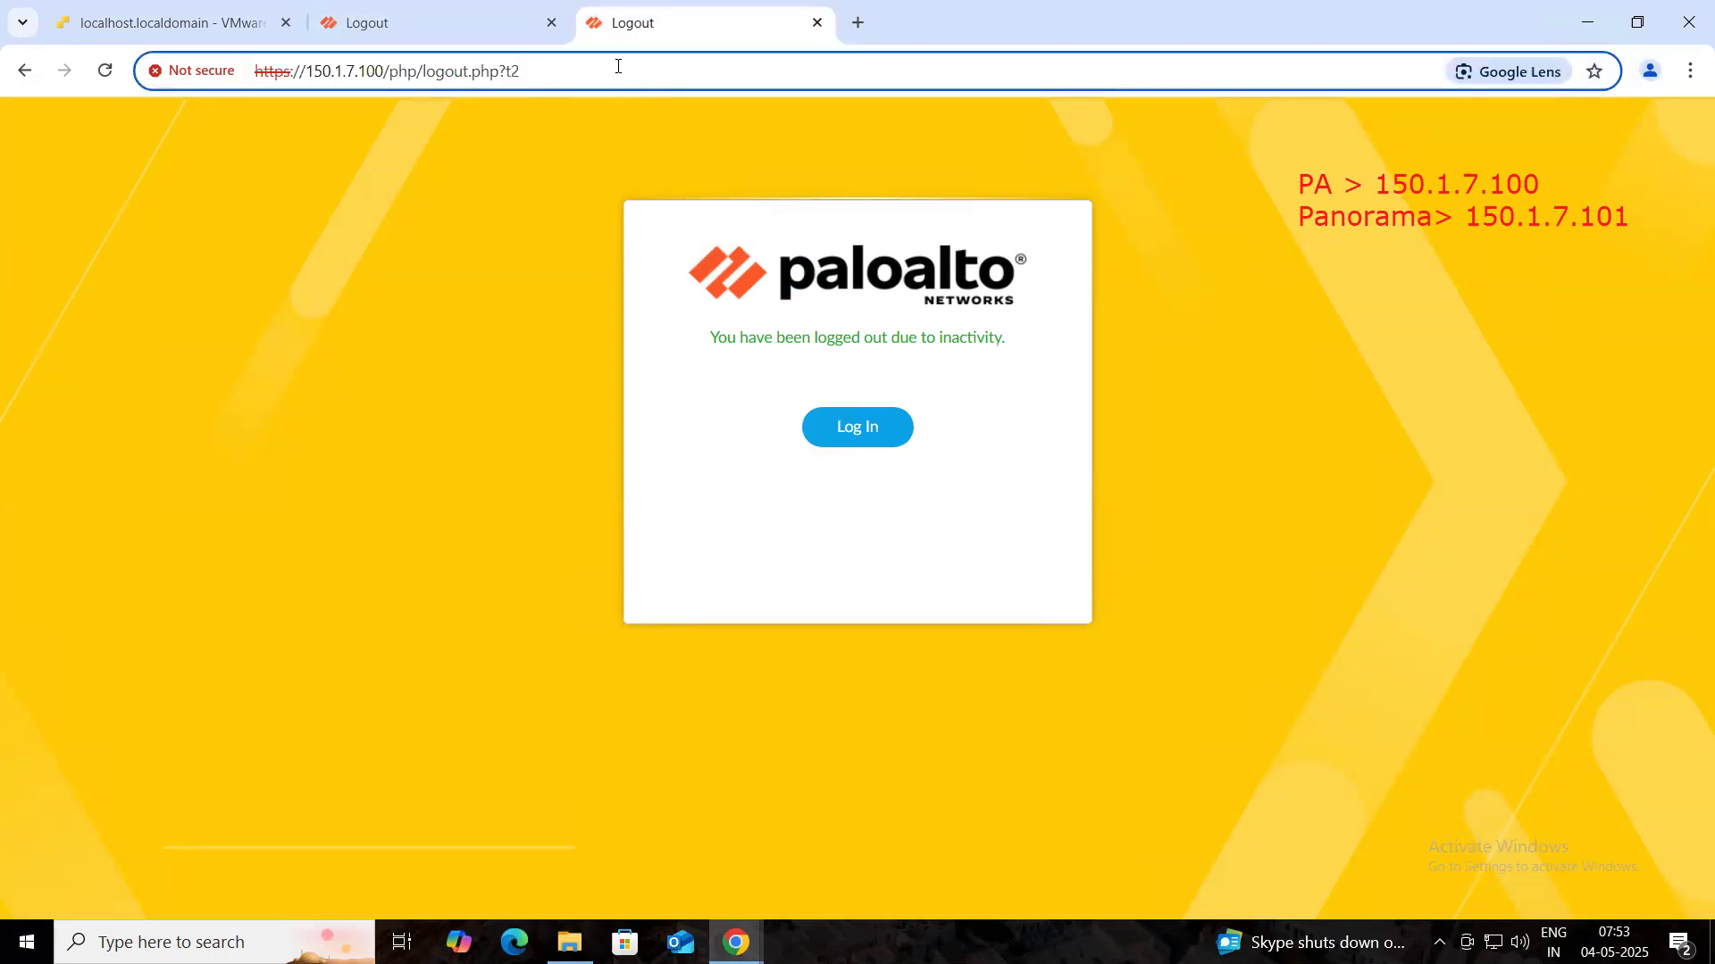
{"action": "key", "text": "Return"}
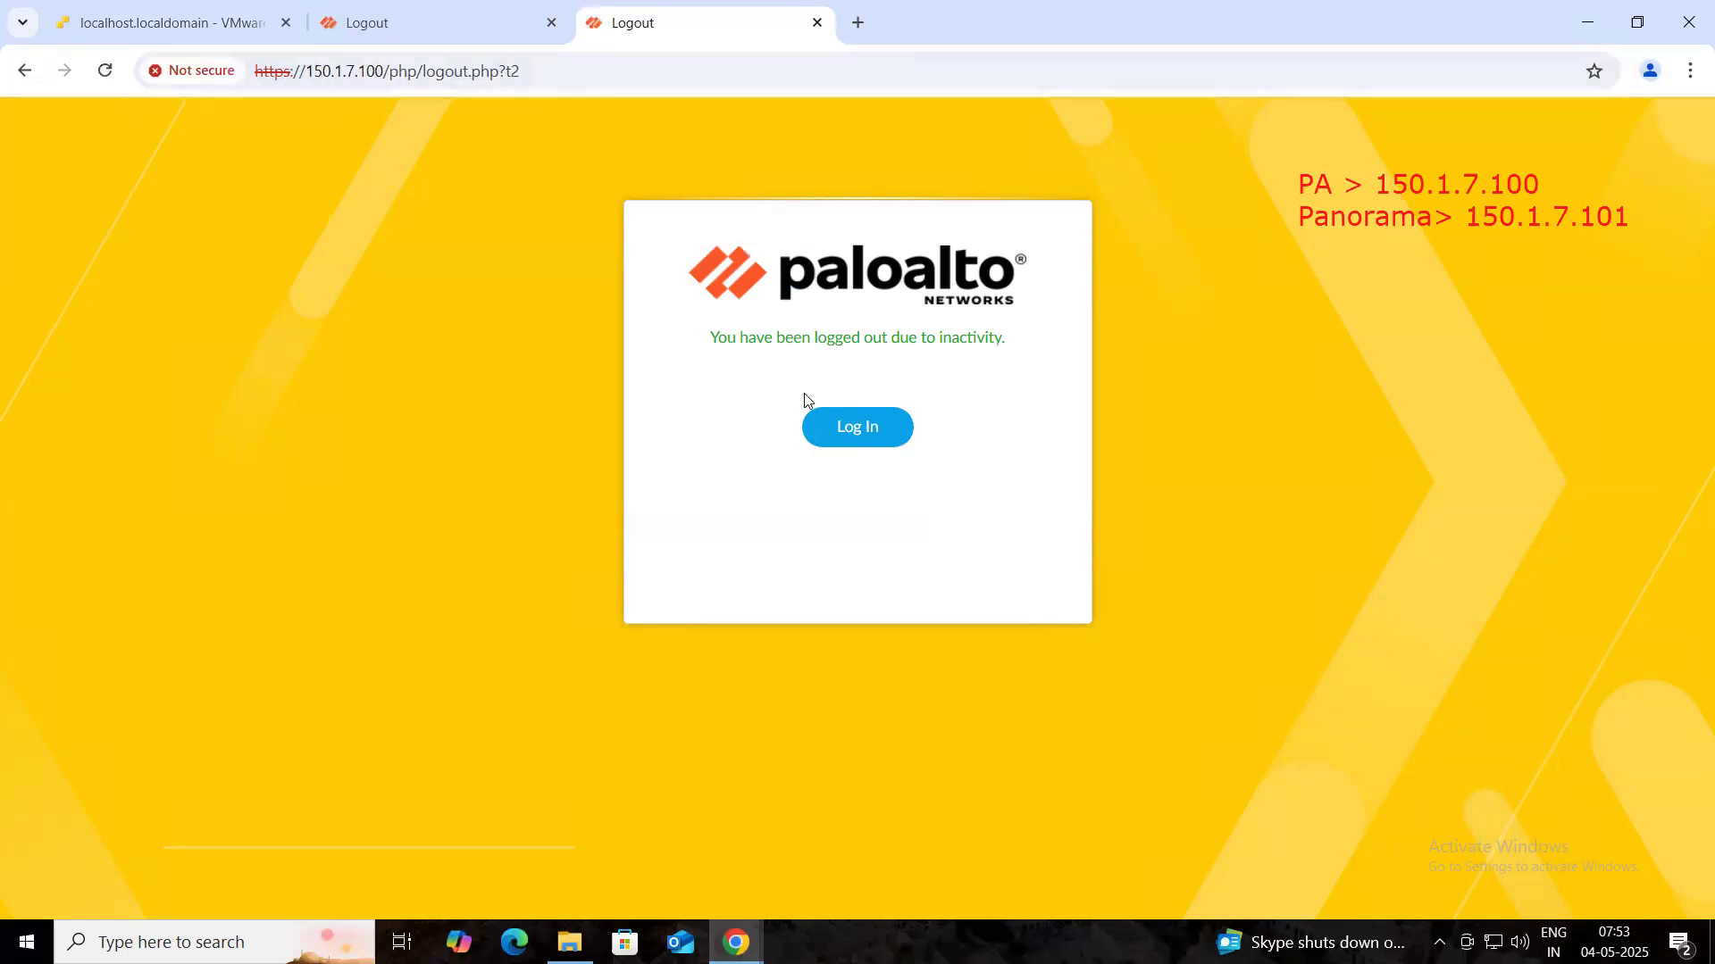
{"action": "left_click", "coordinate": [830, 427]}
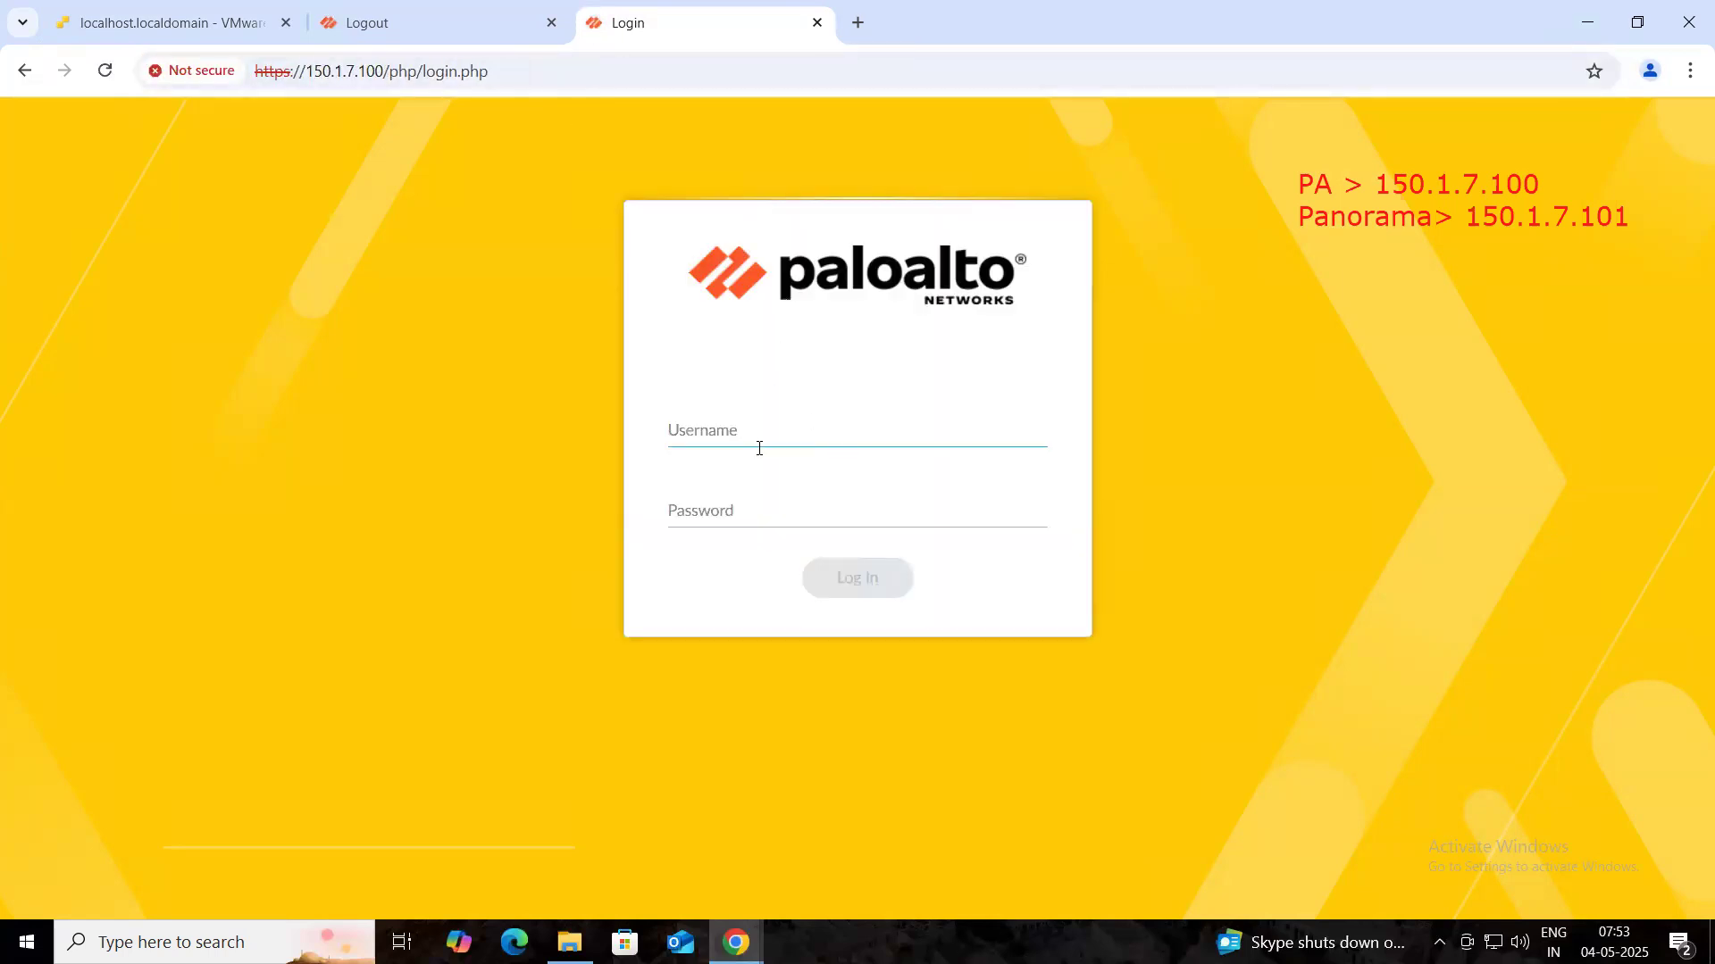
{"action": "type", "text": "admin"}
{"action": "key", "text": "Tab"}
{"action": "type", "text": "a"}
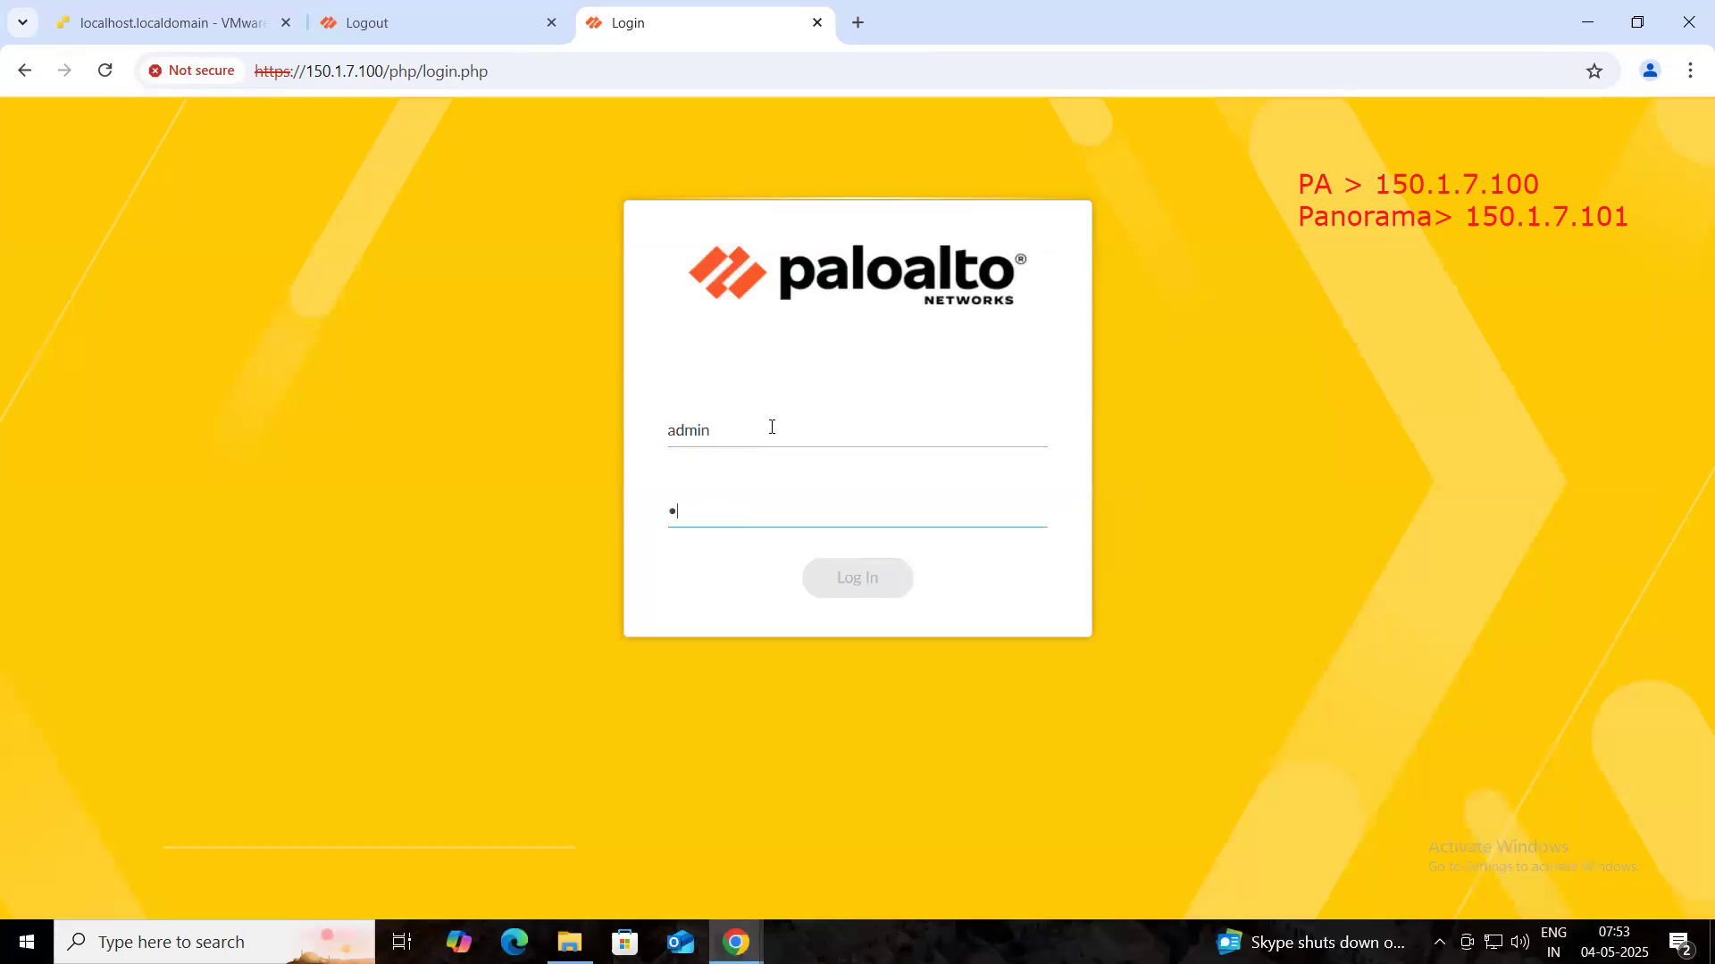
{"action": "type", "text": "dmin123"}
{"action": "key", "text": "Return"}
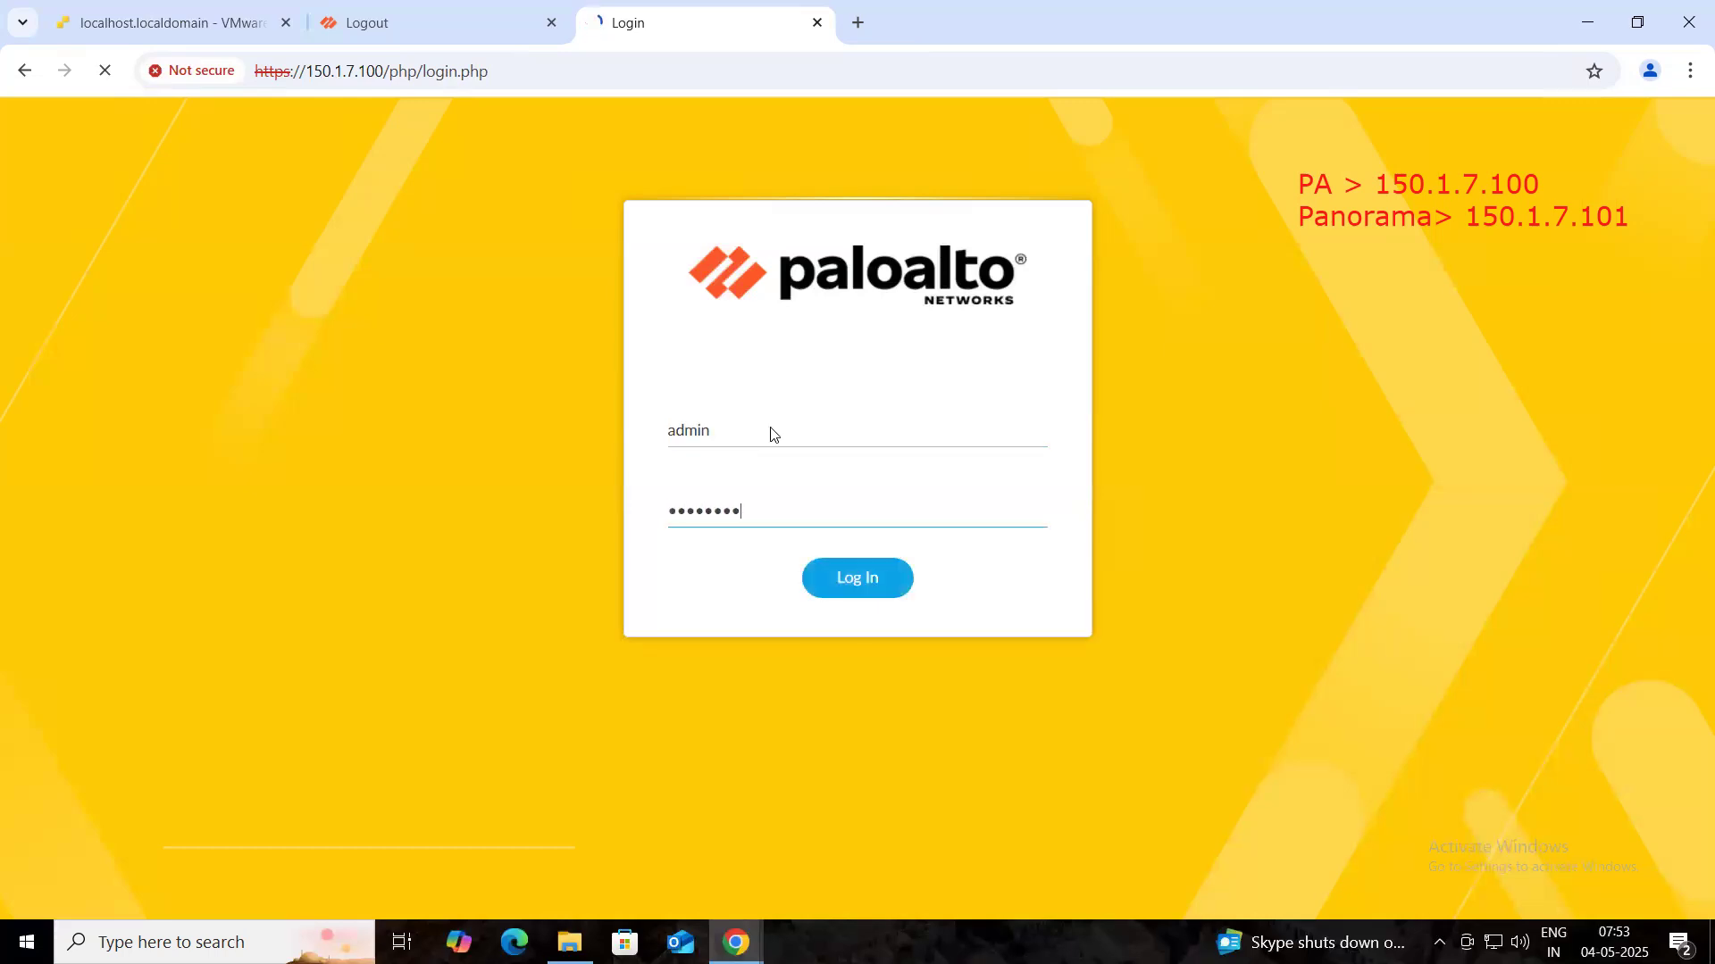
- Sign in to Panorama at 150.1.7.101 as admin with the password
{"action": "left_click", "coordinate": [352, 27]}
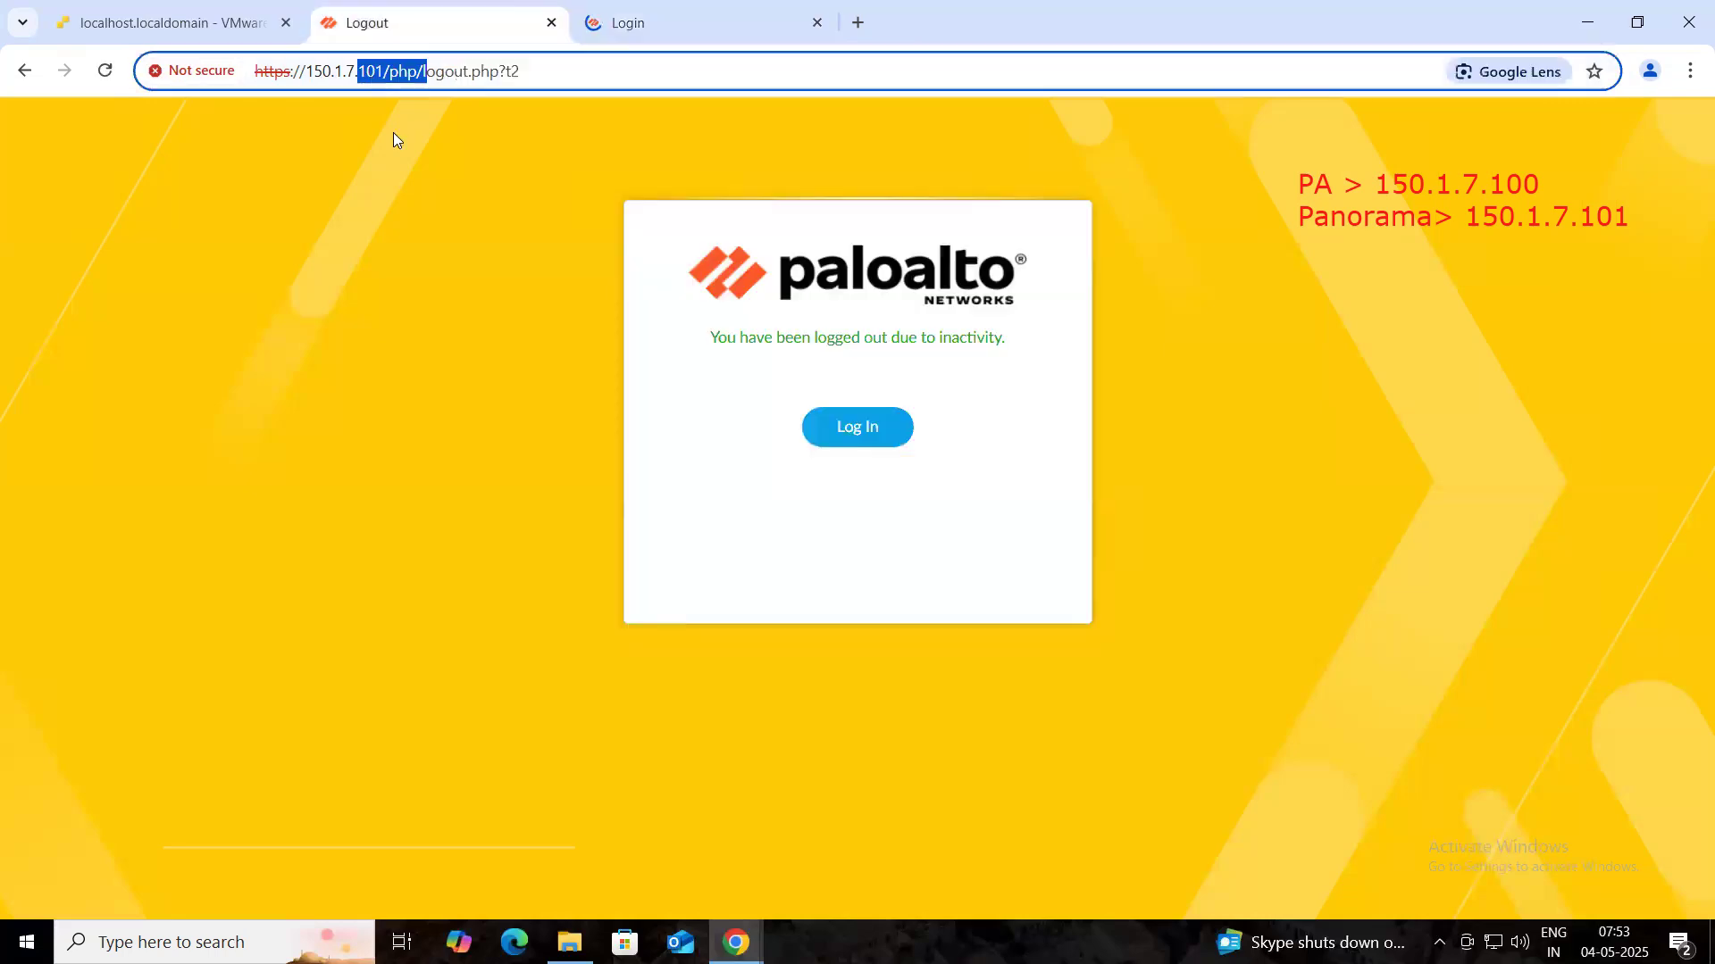
{"action": "left_click", "coordinate": [884, 442]}
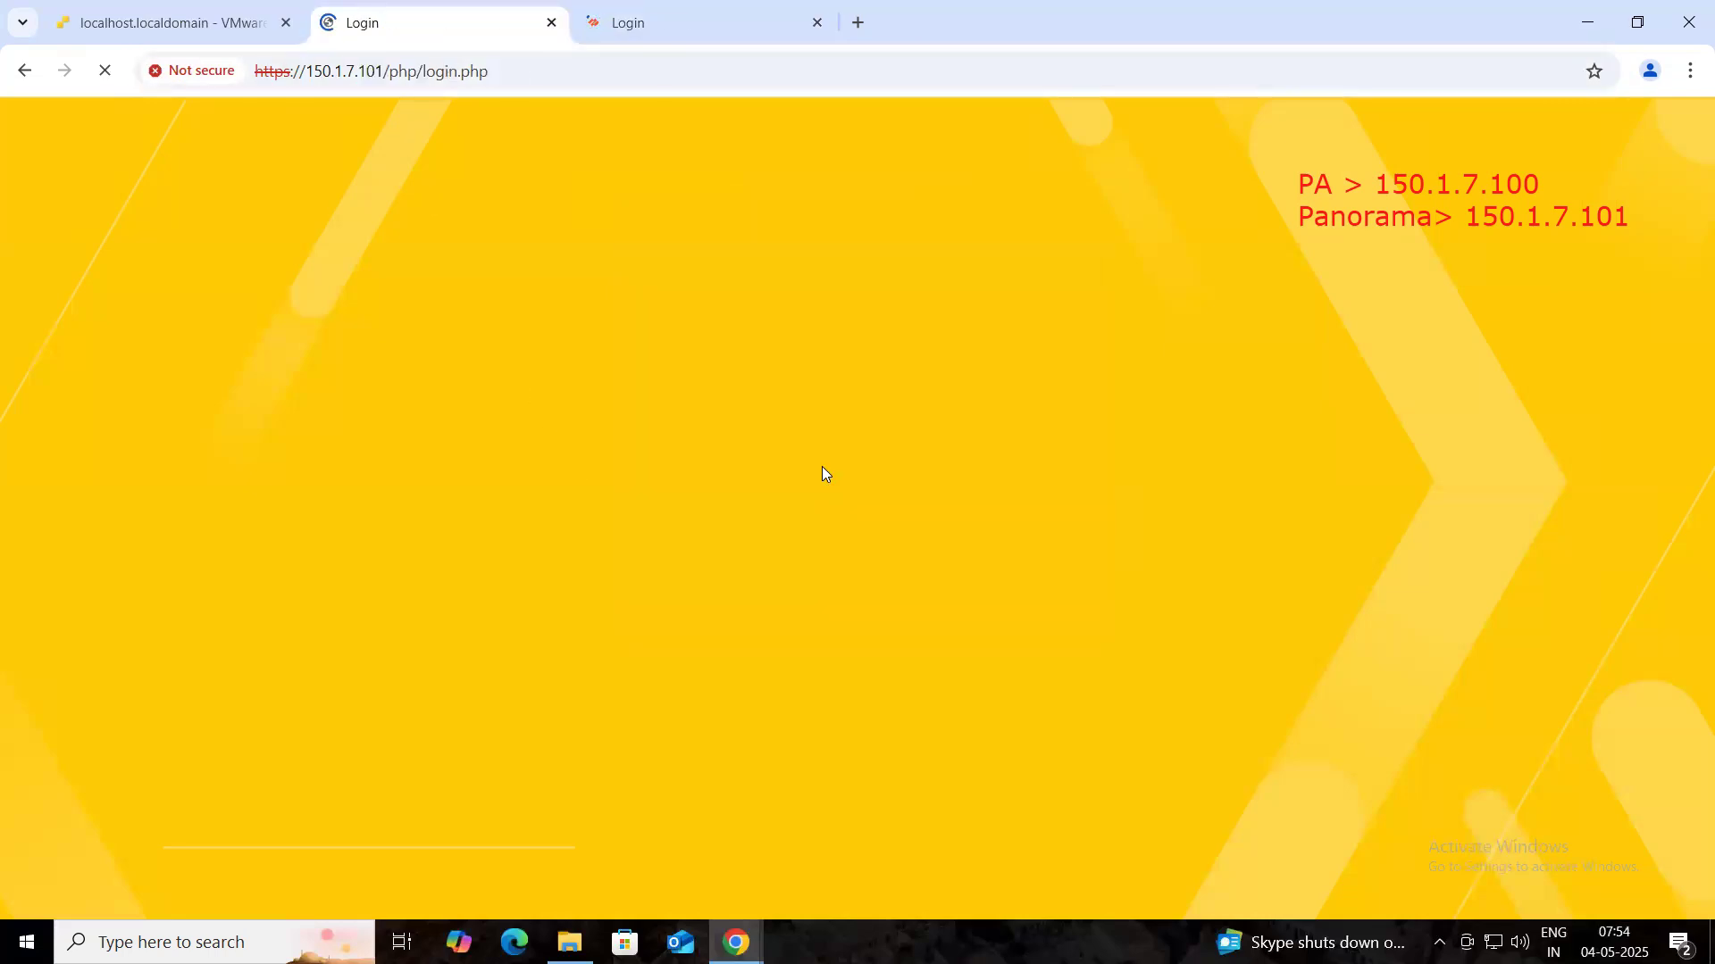
{"action": "type", "text": "admin"}
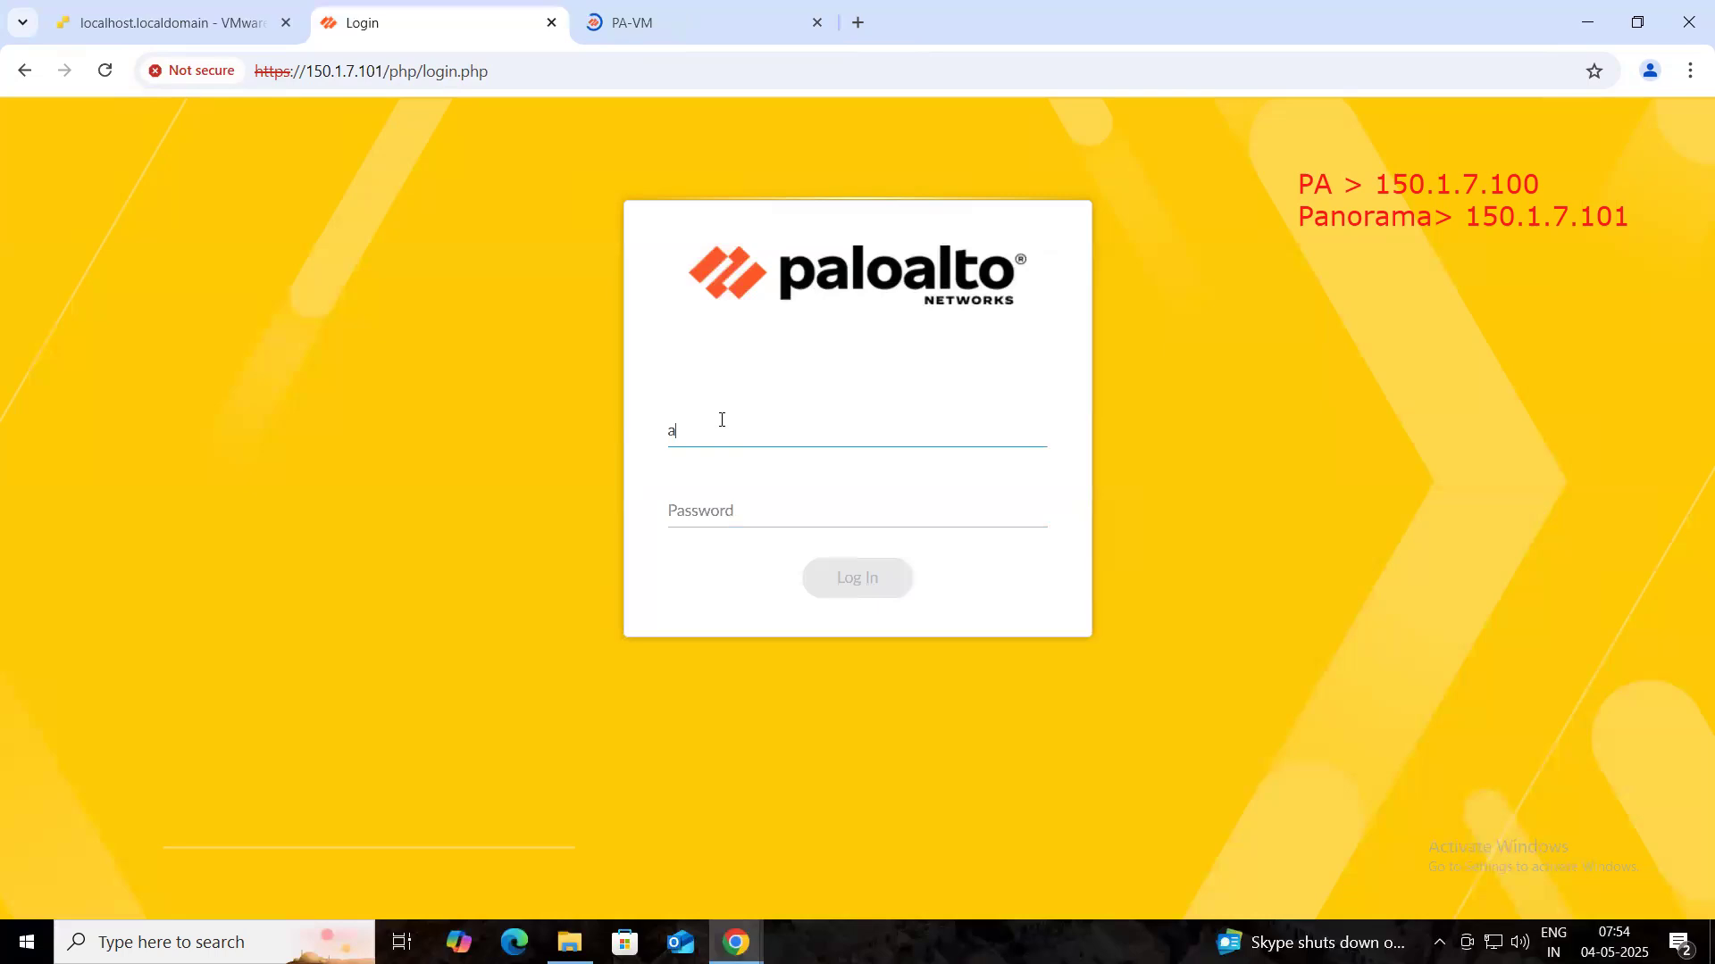
{"action": "key", "text": "Tab"}
{"action": "type", "text": "admi"}
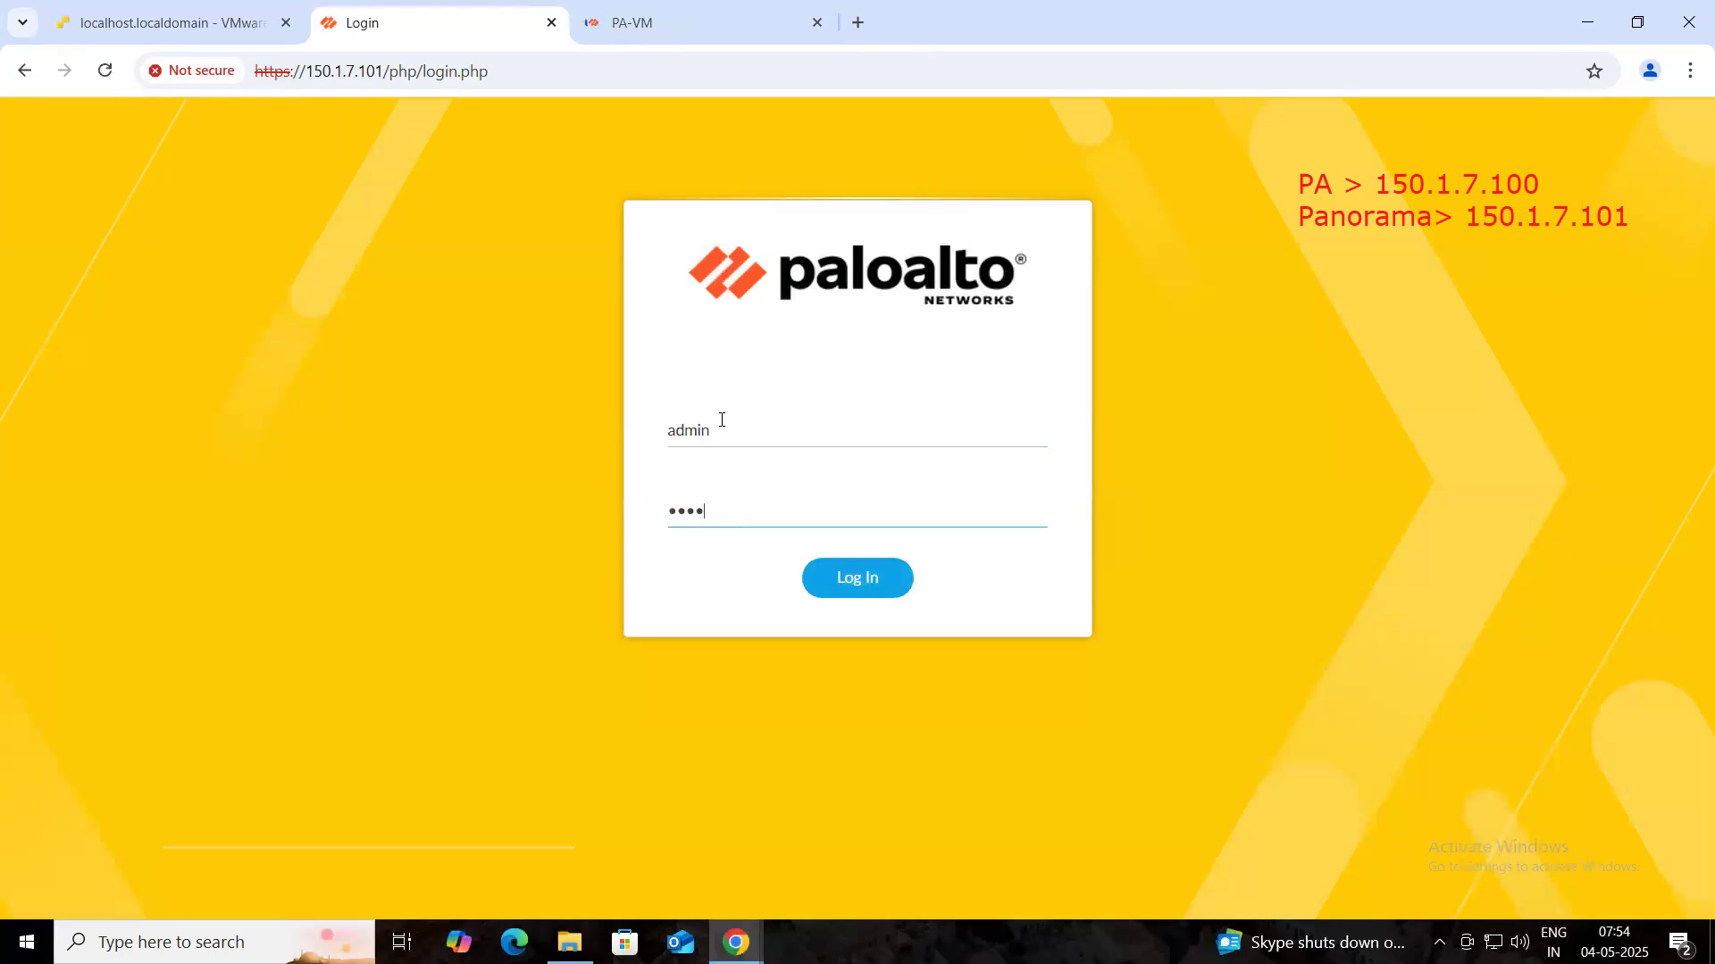
{"action": "key", "text": "Return"}
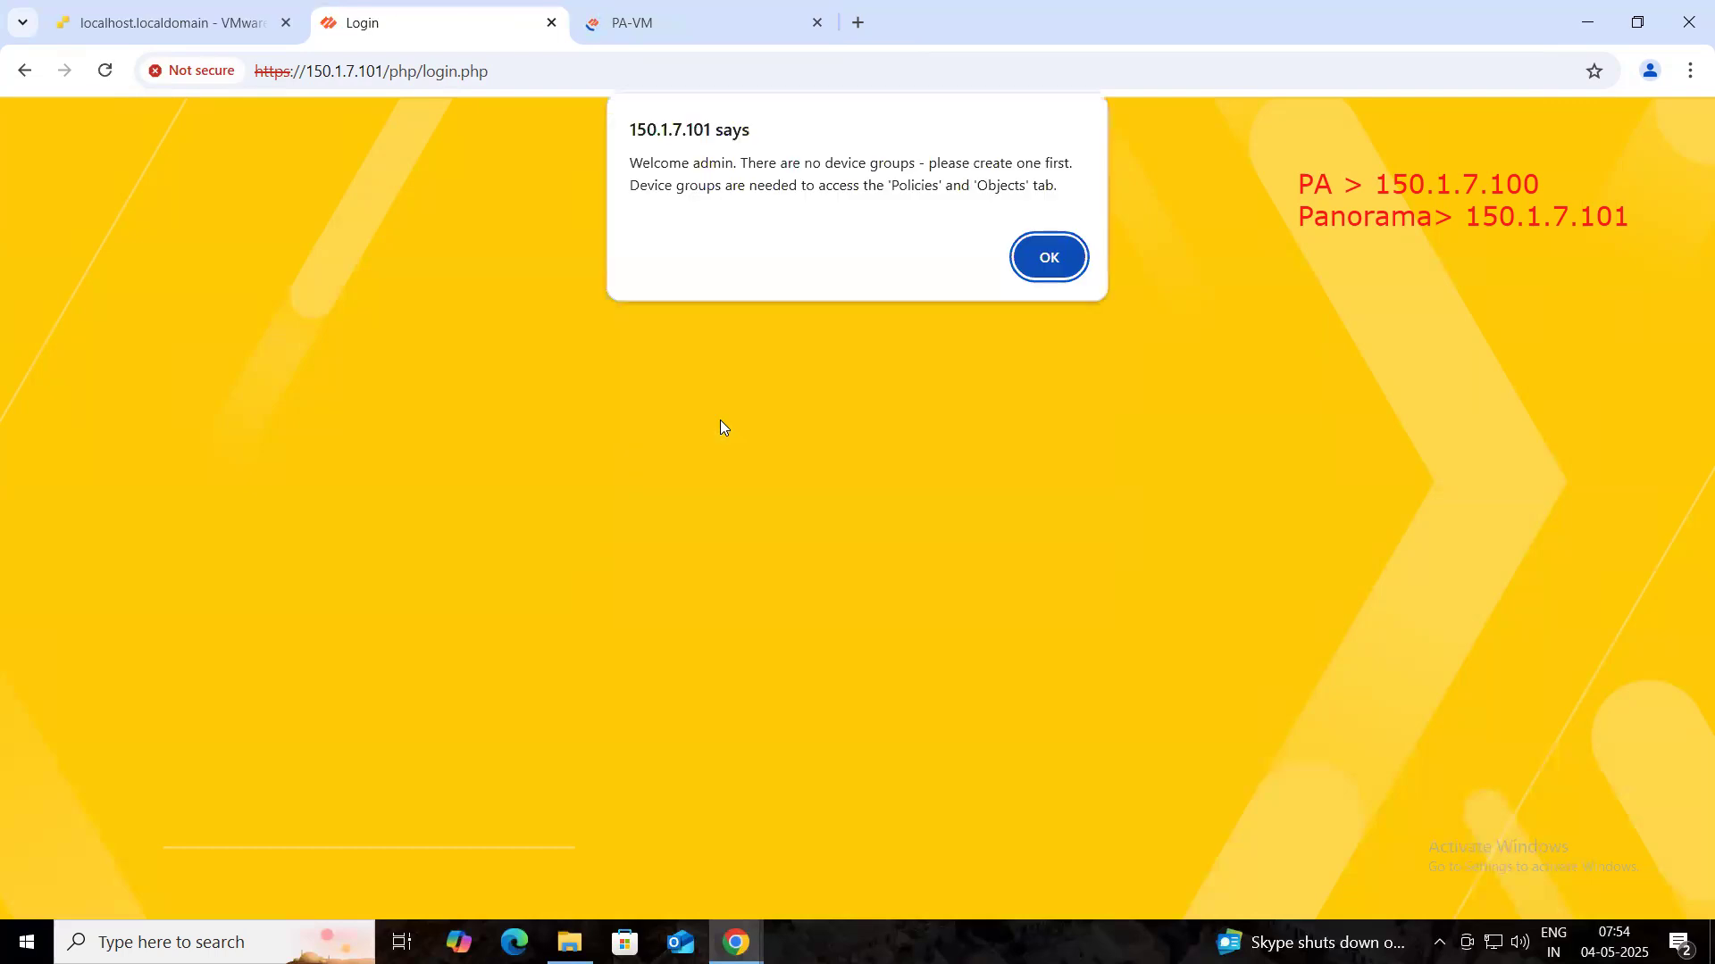
- Dismiss the no-device-groups alert and end-of-life notice, then select Panorama's serial number
{"action": "left_click", "coordinate": [1047, 259]}
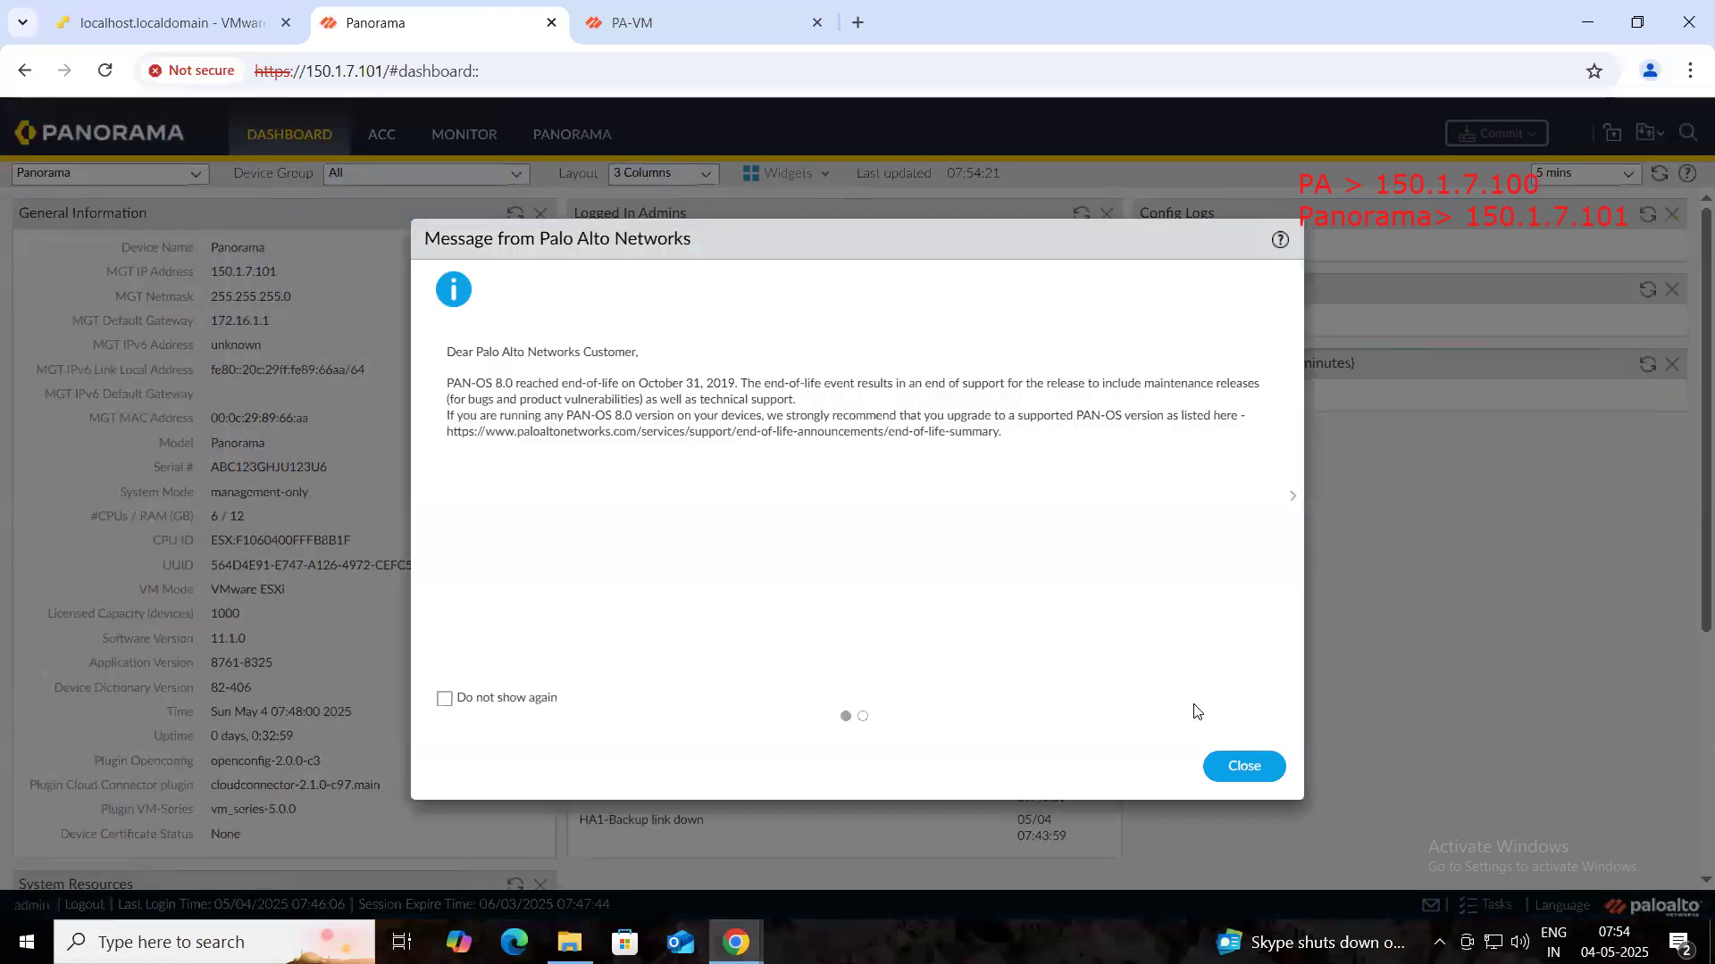
{"action": "left_click", "coordinate": [1240, 768]}
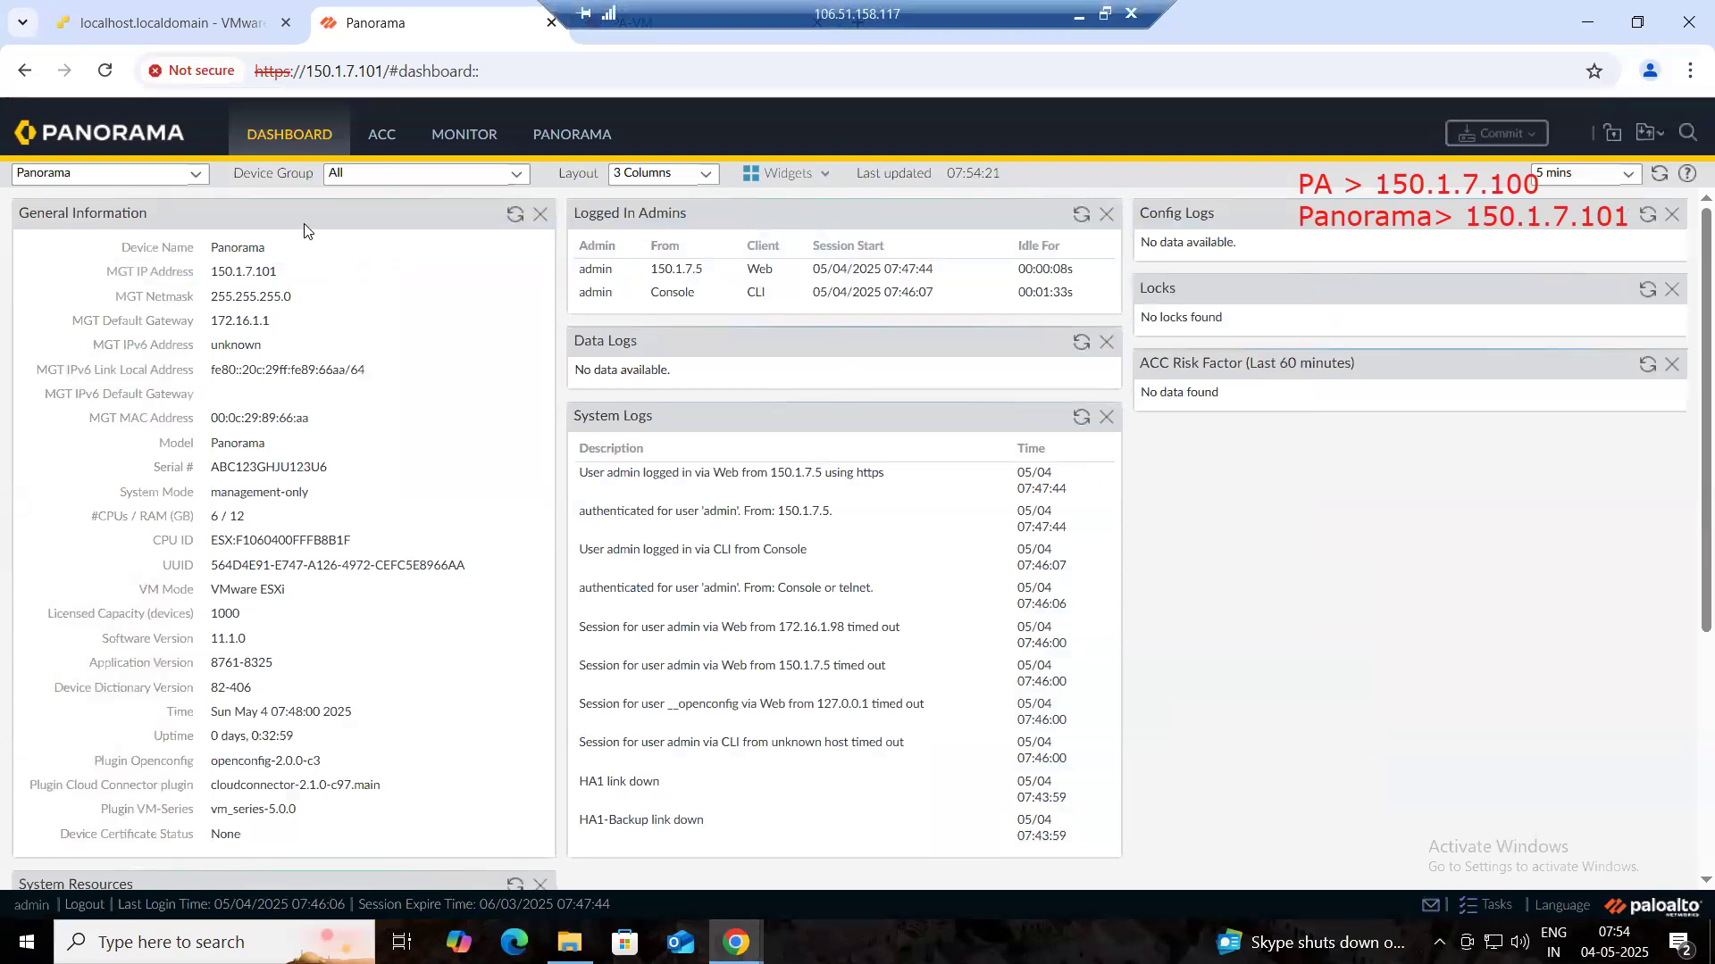
{"action": "mouse_move", "coordinate": [154, 145]}
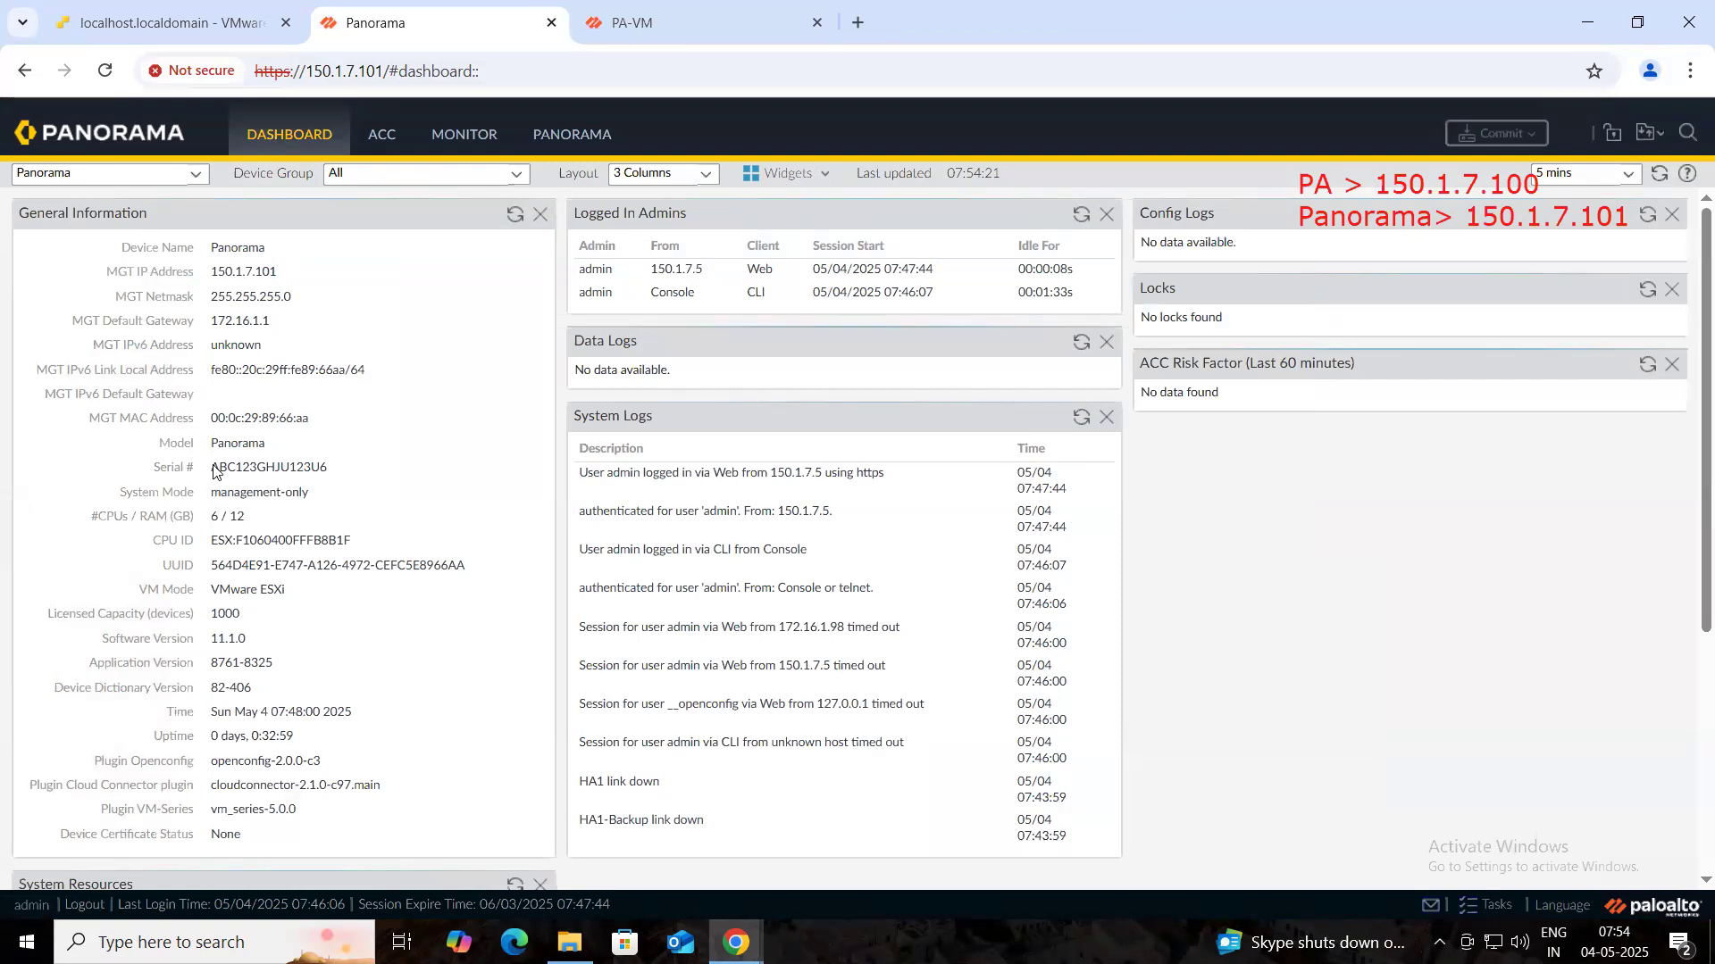
{"action": "double_click", "coordinate": [224, 468]}
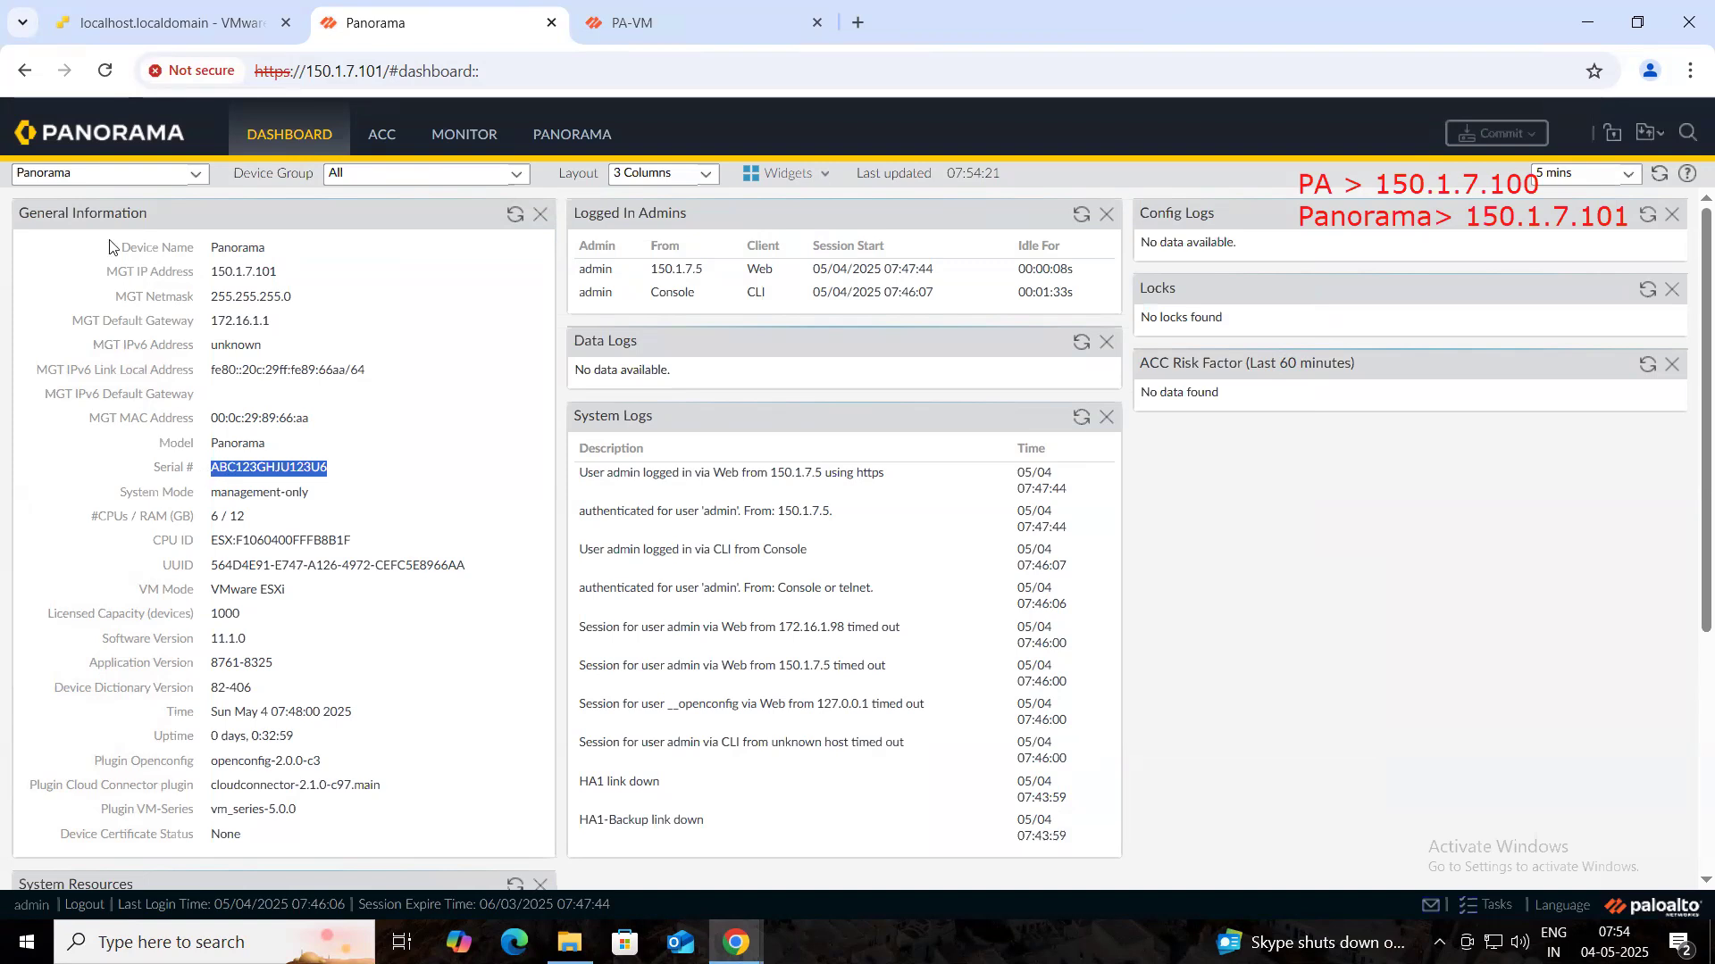
{"action": "left_click", "coordinate": [603, 25]}
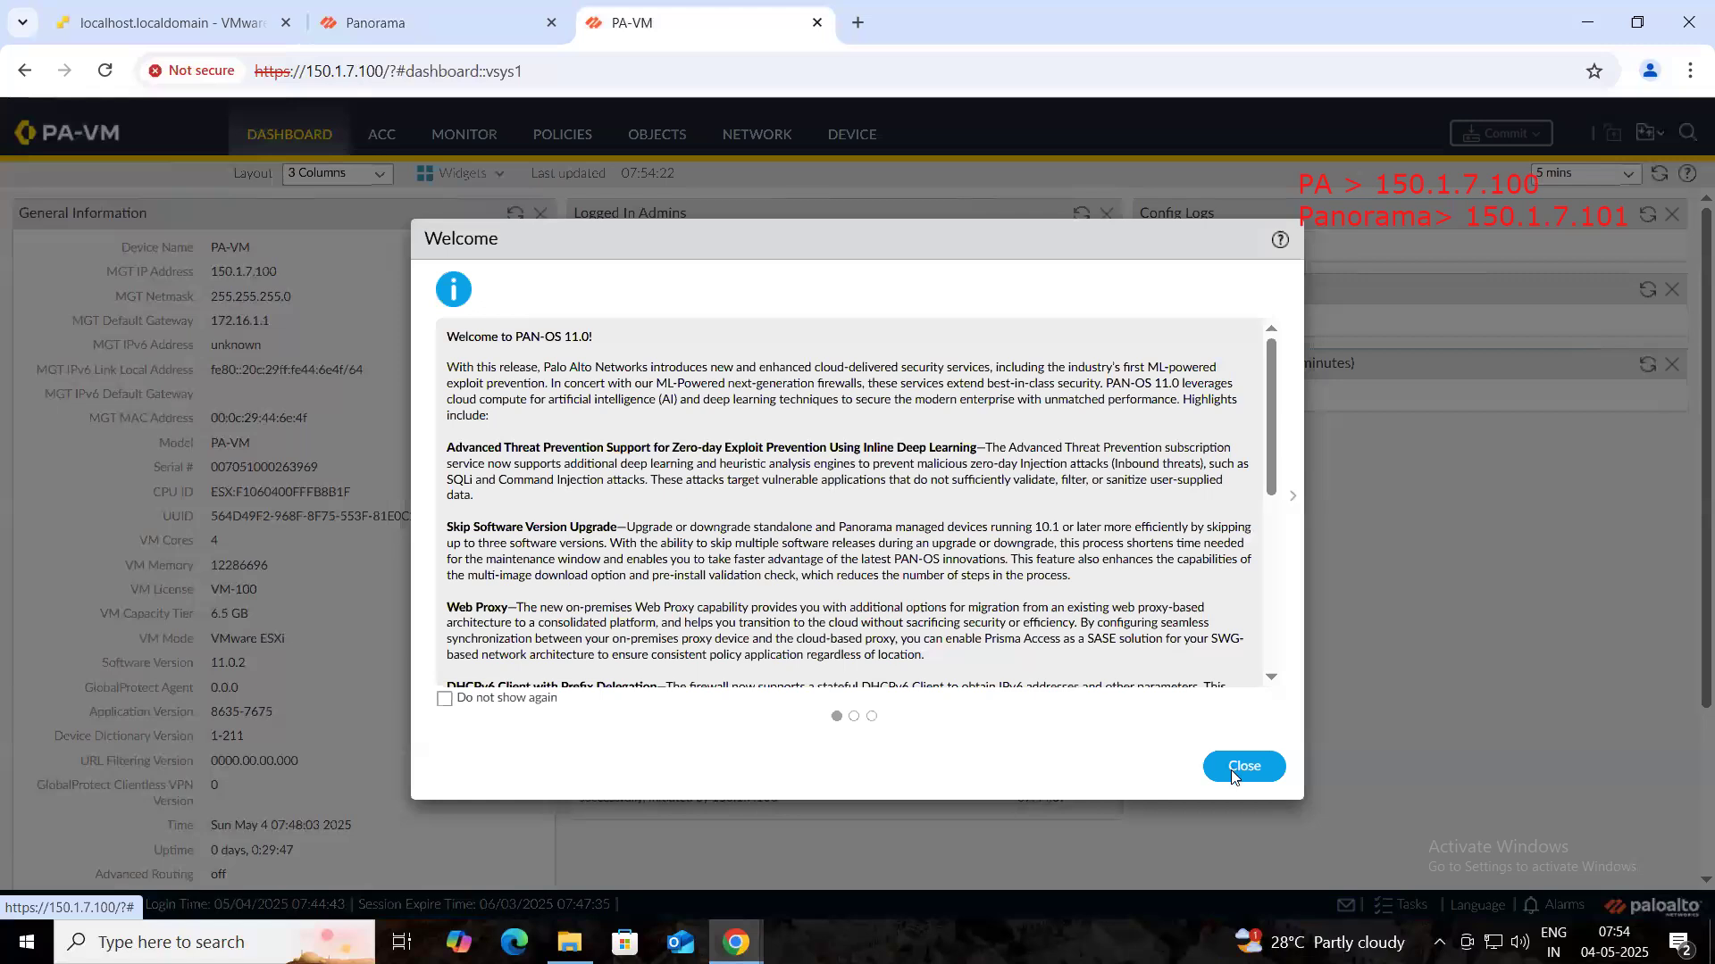
- Dismiss the PAN-OS 11.0 welcome notice and open the firewall's Device > Licenses page
{"action": "left_click", "coordinate": [1245, 768]}
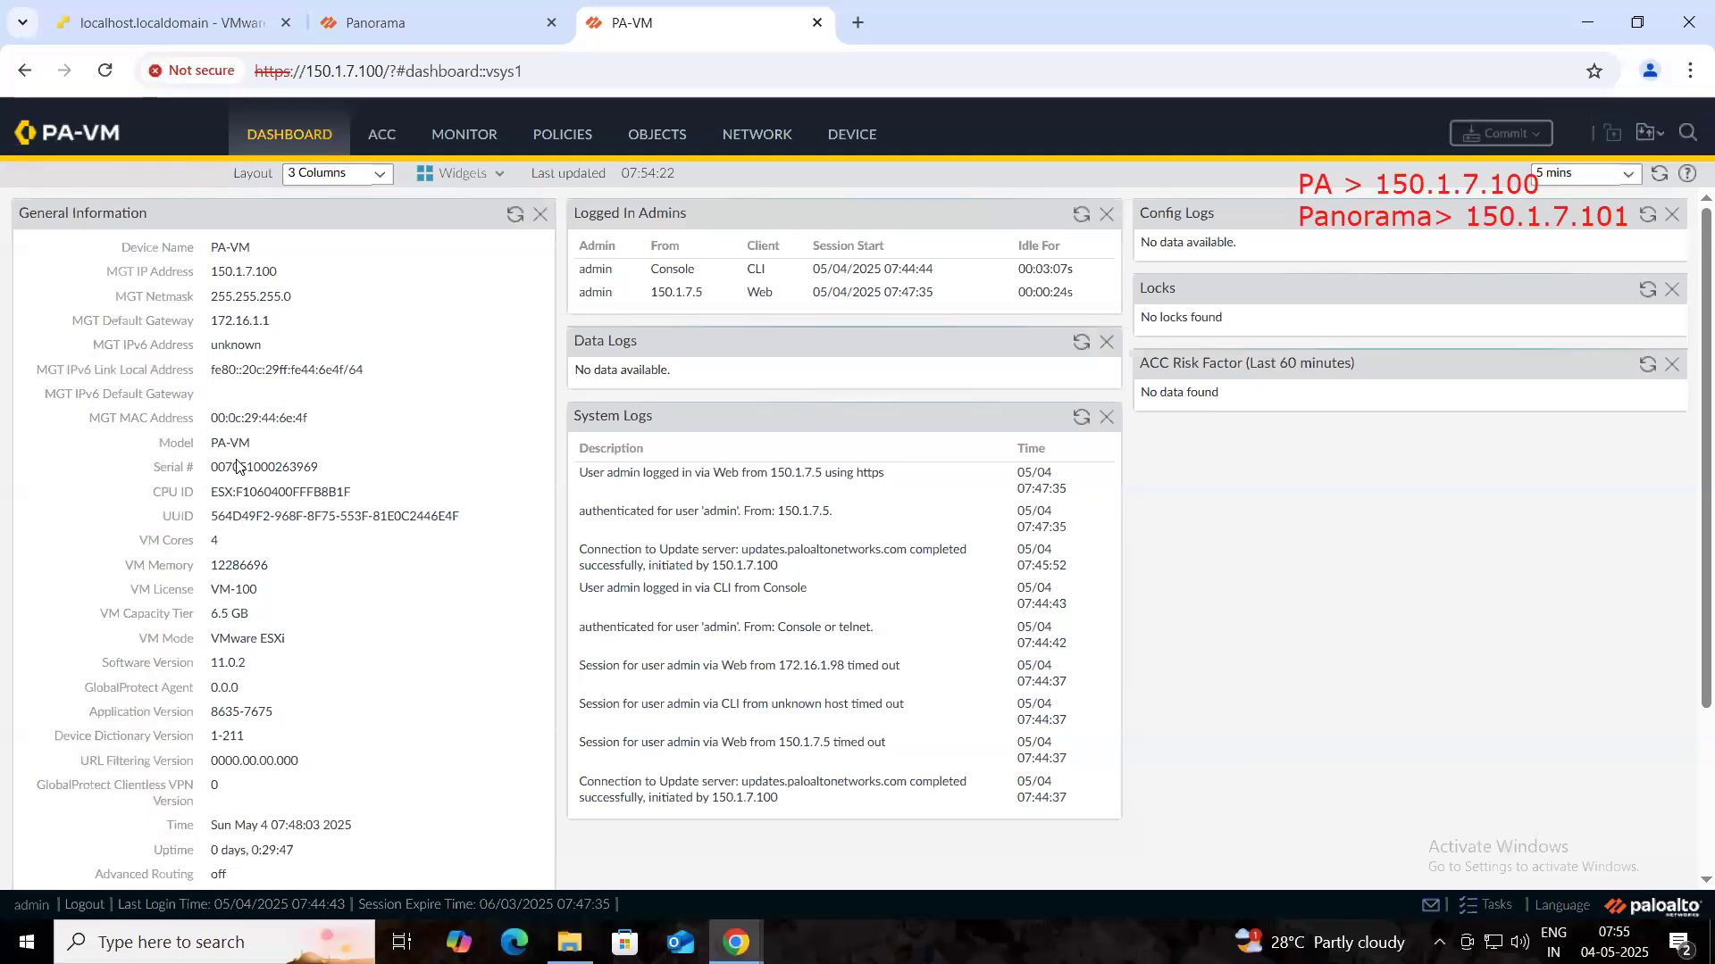
{"action": "left_click_drag", "start_coordinate": [236, 466], "coordinate": [368, 486]}
{"action": "left_click", "coordinate": [371, 491]}
{"action": "left_click", "coordinate": [844, 140]}
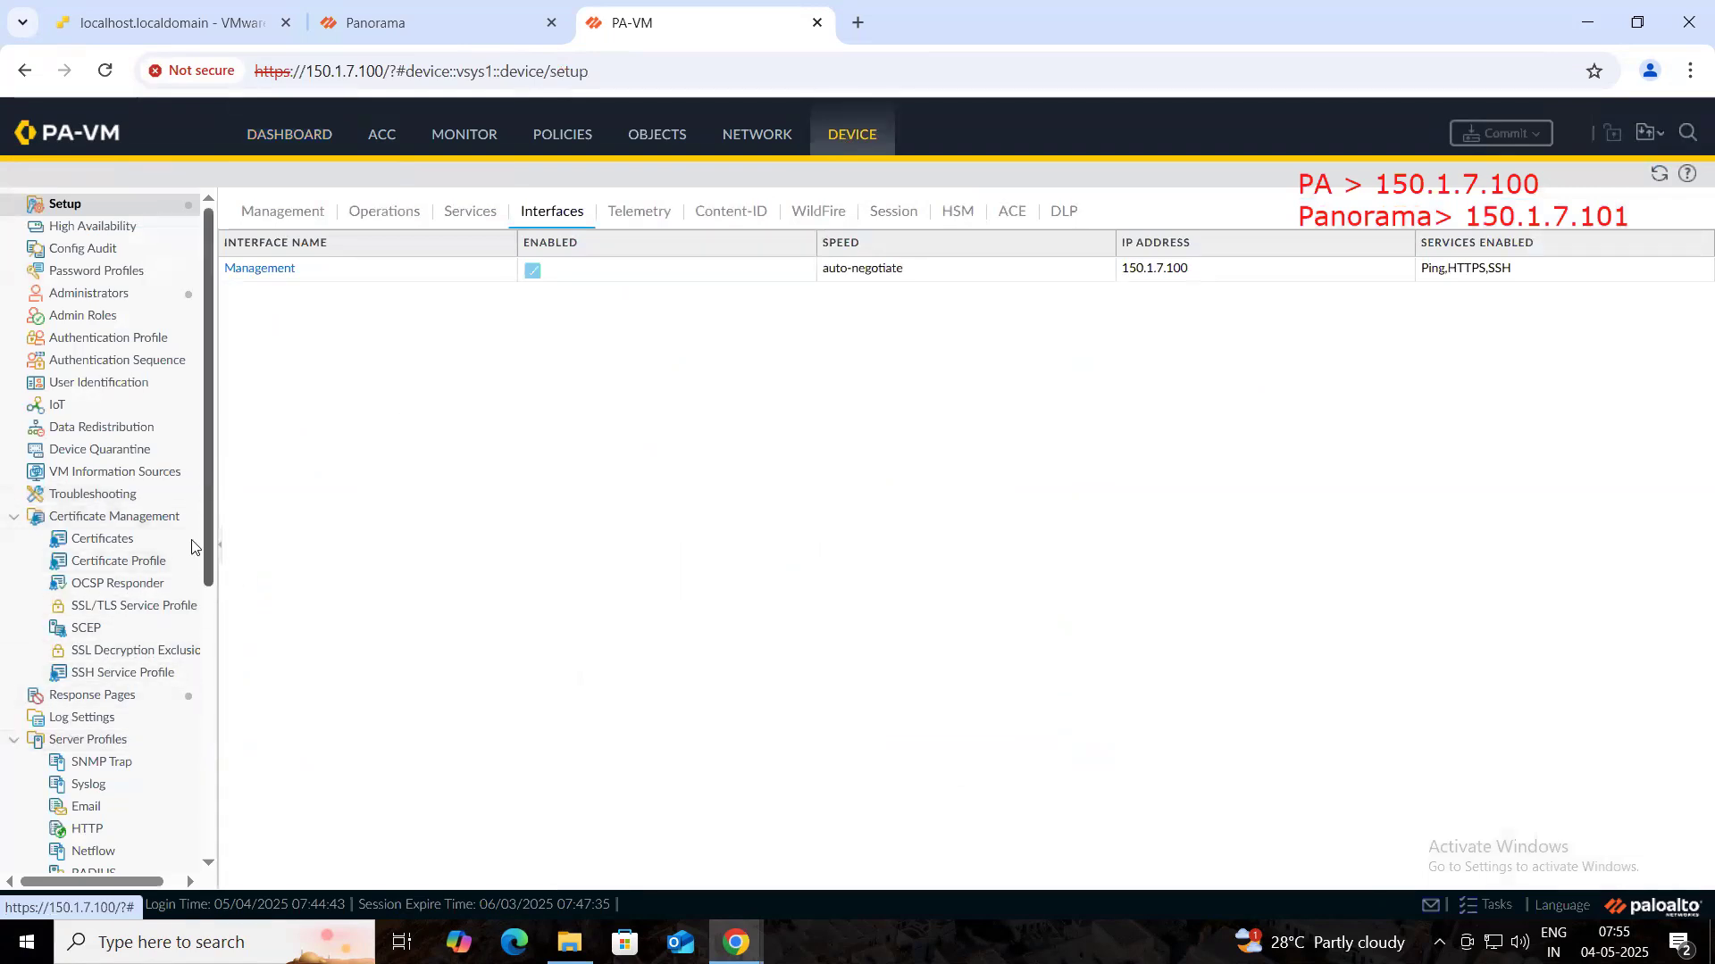
{"action": "scroll", "coordinate": [191, 545], "scroll_direction": "down", "scroll_amount": 5}
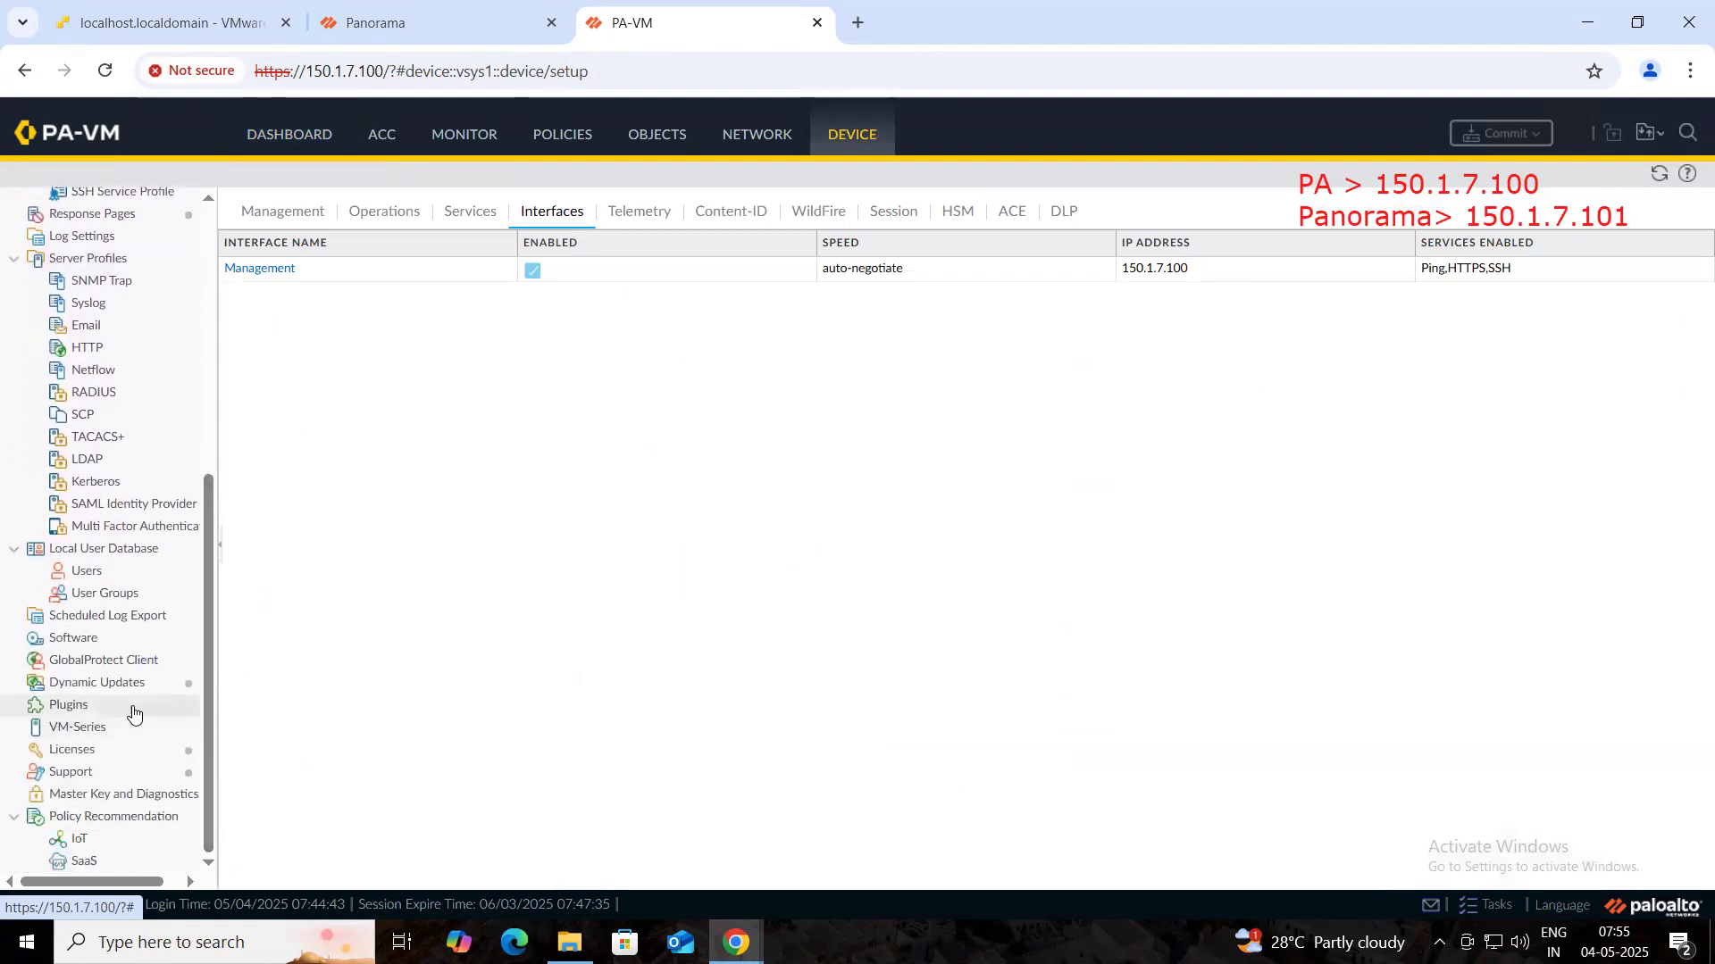
{"action": "left_click", "coordinate": [92, 754]}
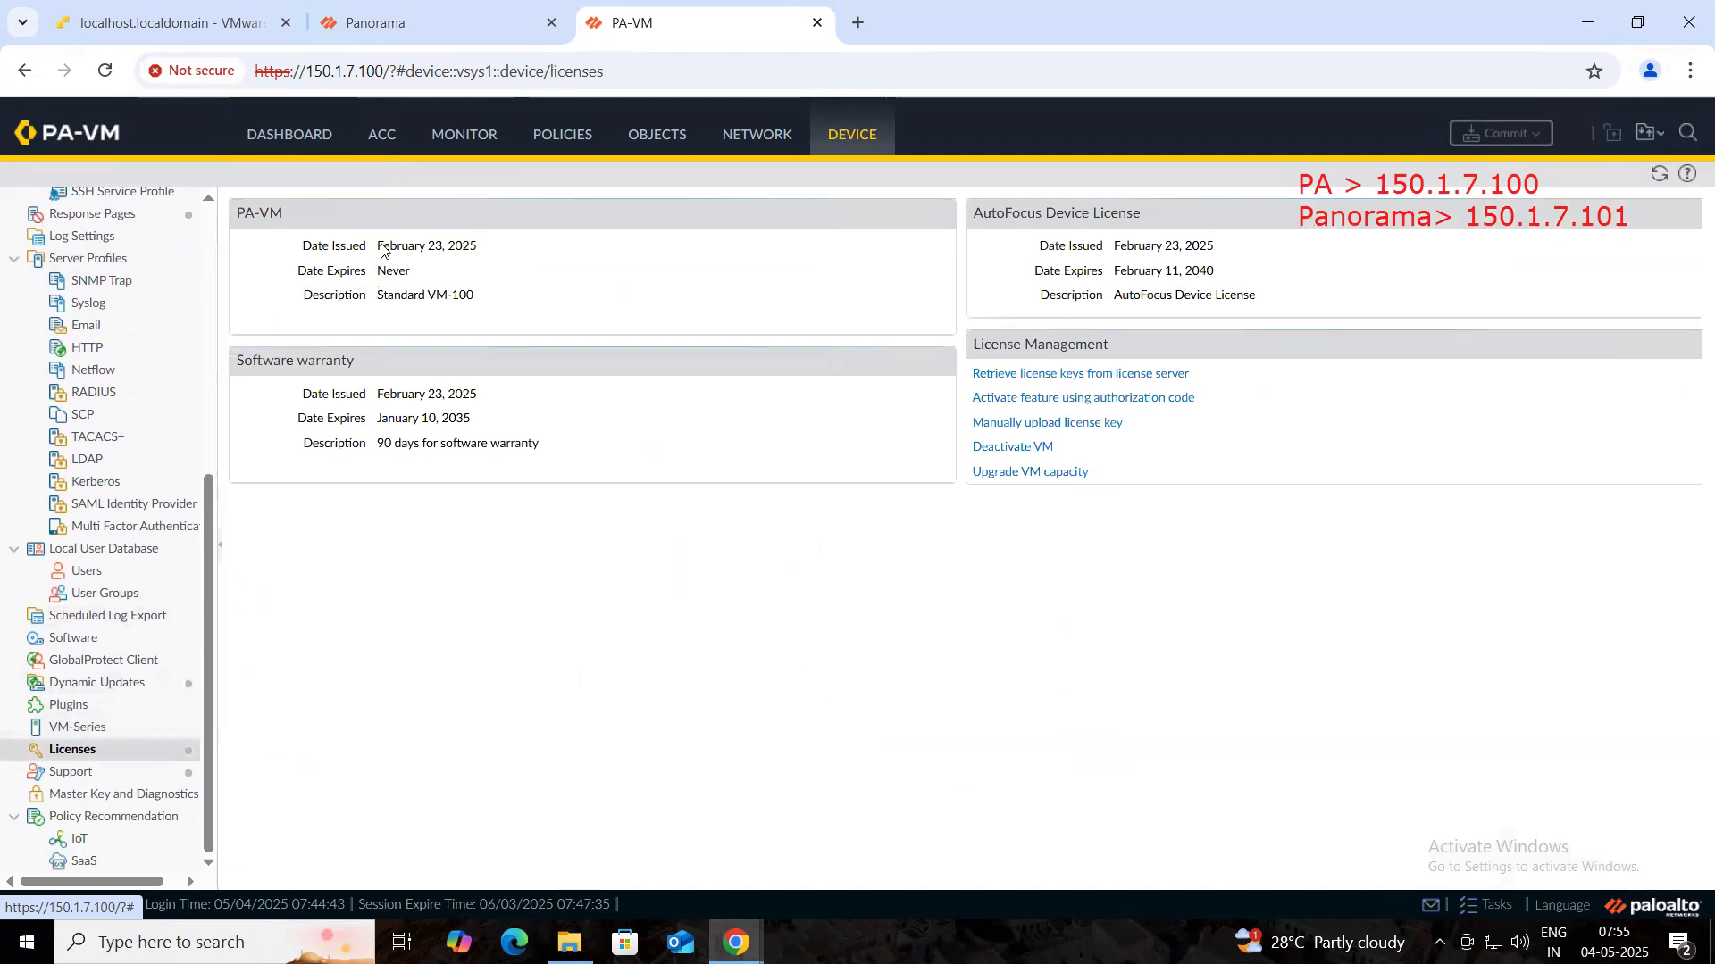
- Highlight the Standard VM-100, software warranty and AutoFocus license dates
{"action": "left_click_drag", "start_coordinate": [379, 246], "coordinate": [479, 249]}
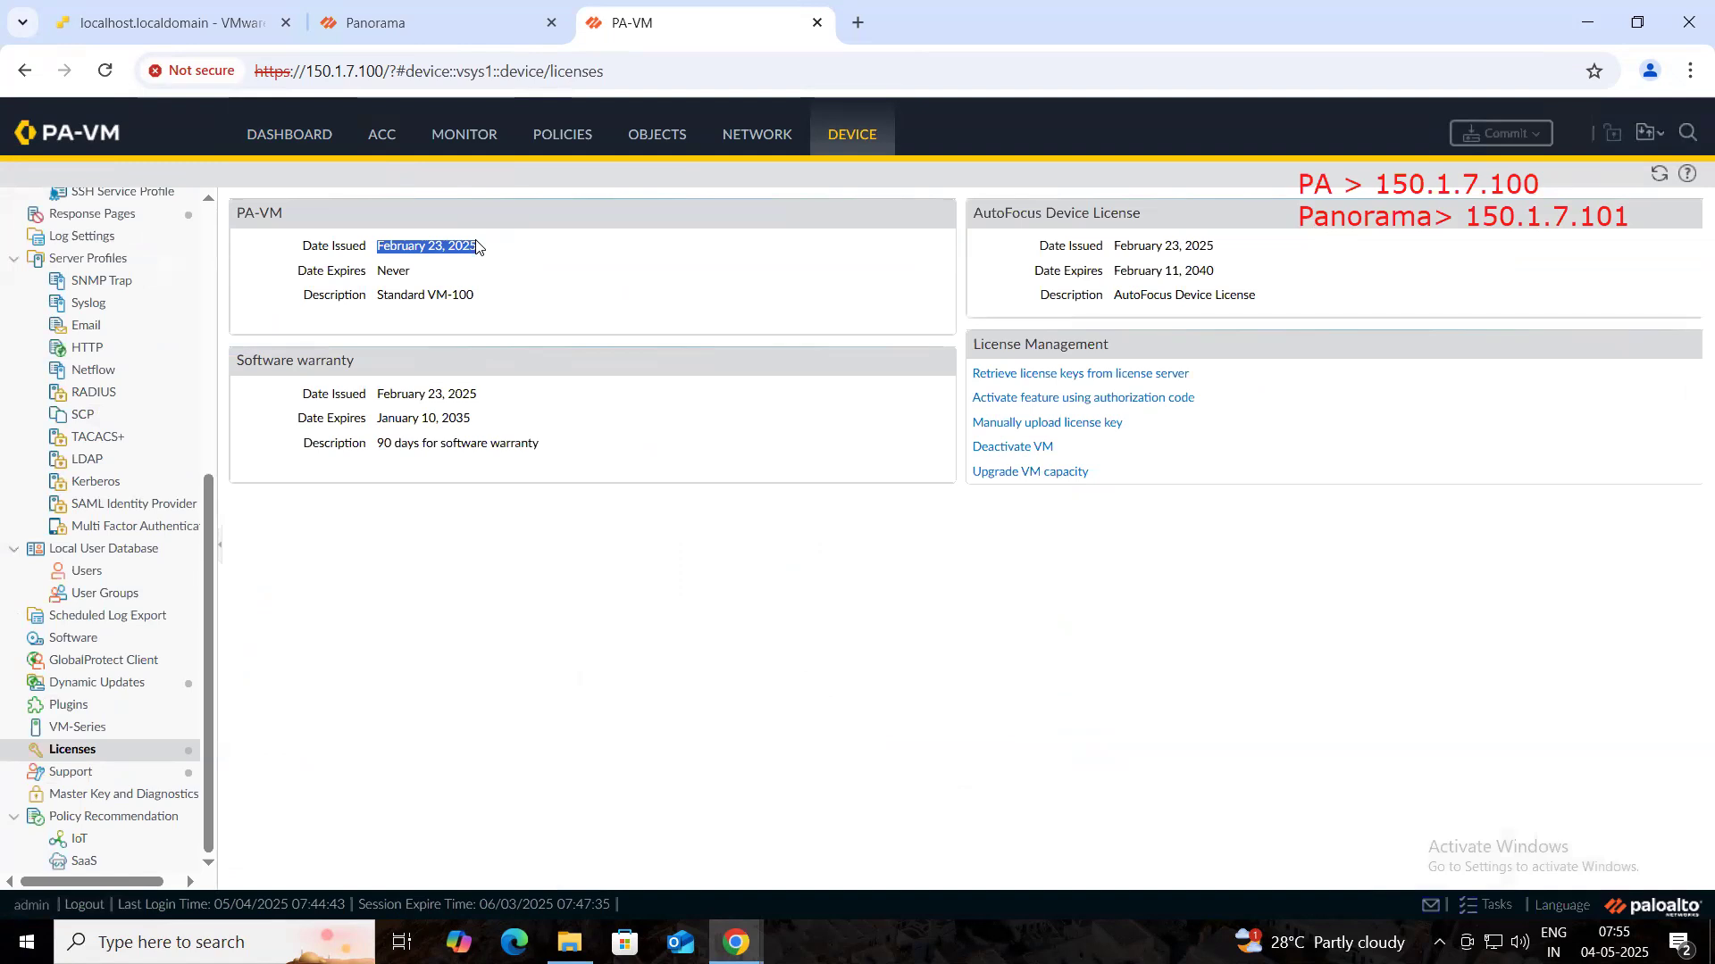
{"action": "left_click_drag", "start_coordinate": [370, 274], "coordinate": [478, 300]}
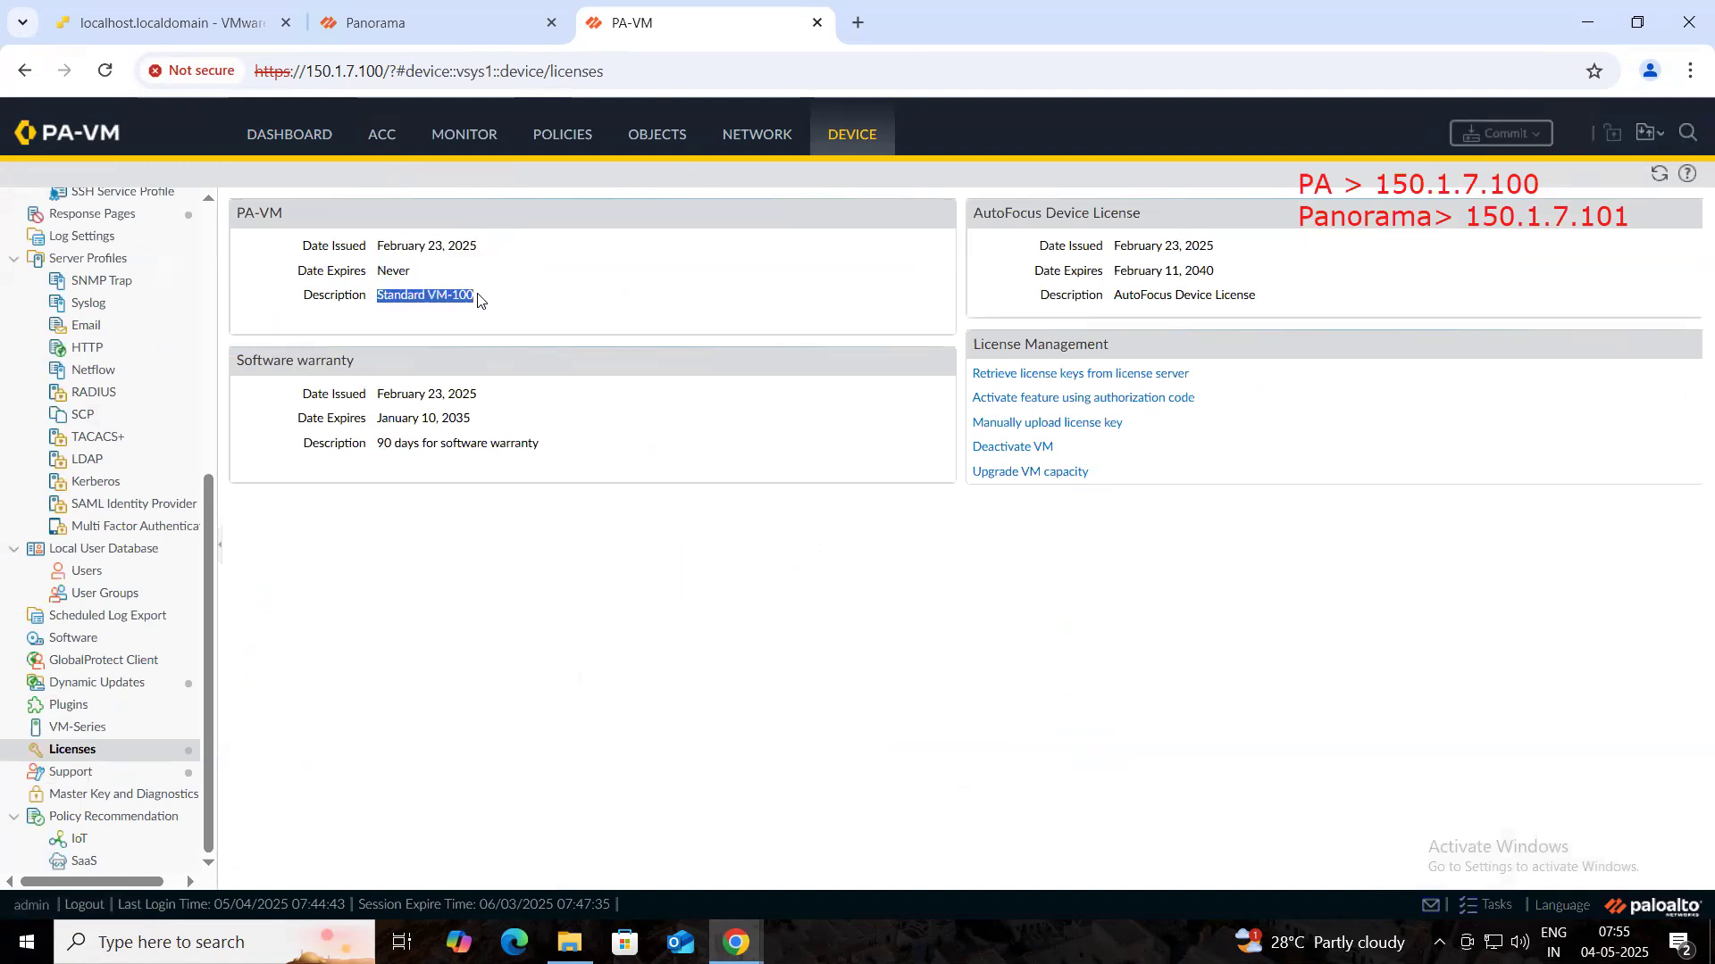
{"action": "left_click", "coordinate": [478, 300]}
{"action": "mouse_move", "coordinate": [383, 396]}
{"action": "left_mouse_down"}
{"action": "mouse_move", "coordinate": [500, 439]}
{"action": "mouse_move", "coordinate": [562, 427]}
{"action": "left_mouse_up"}
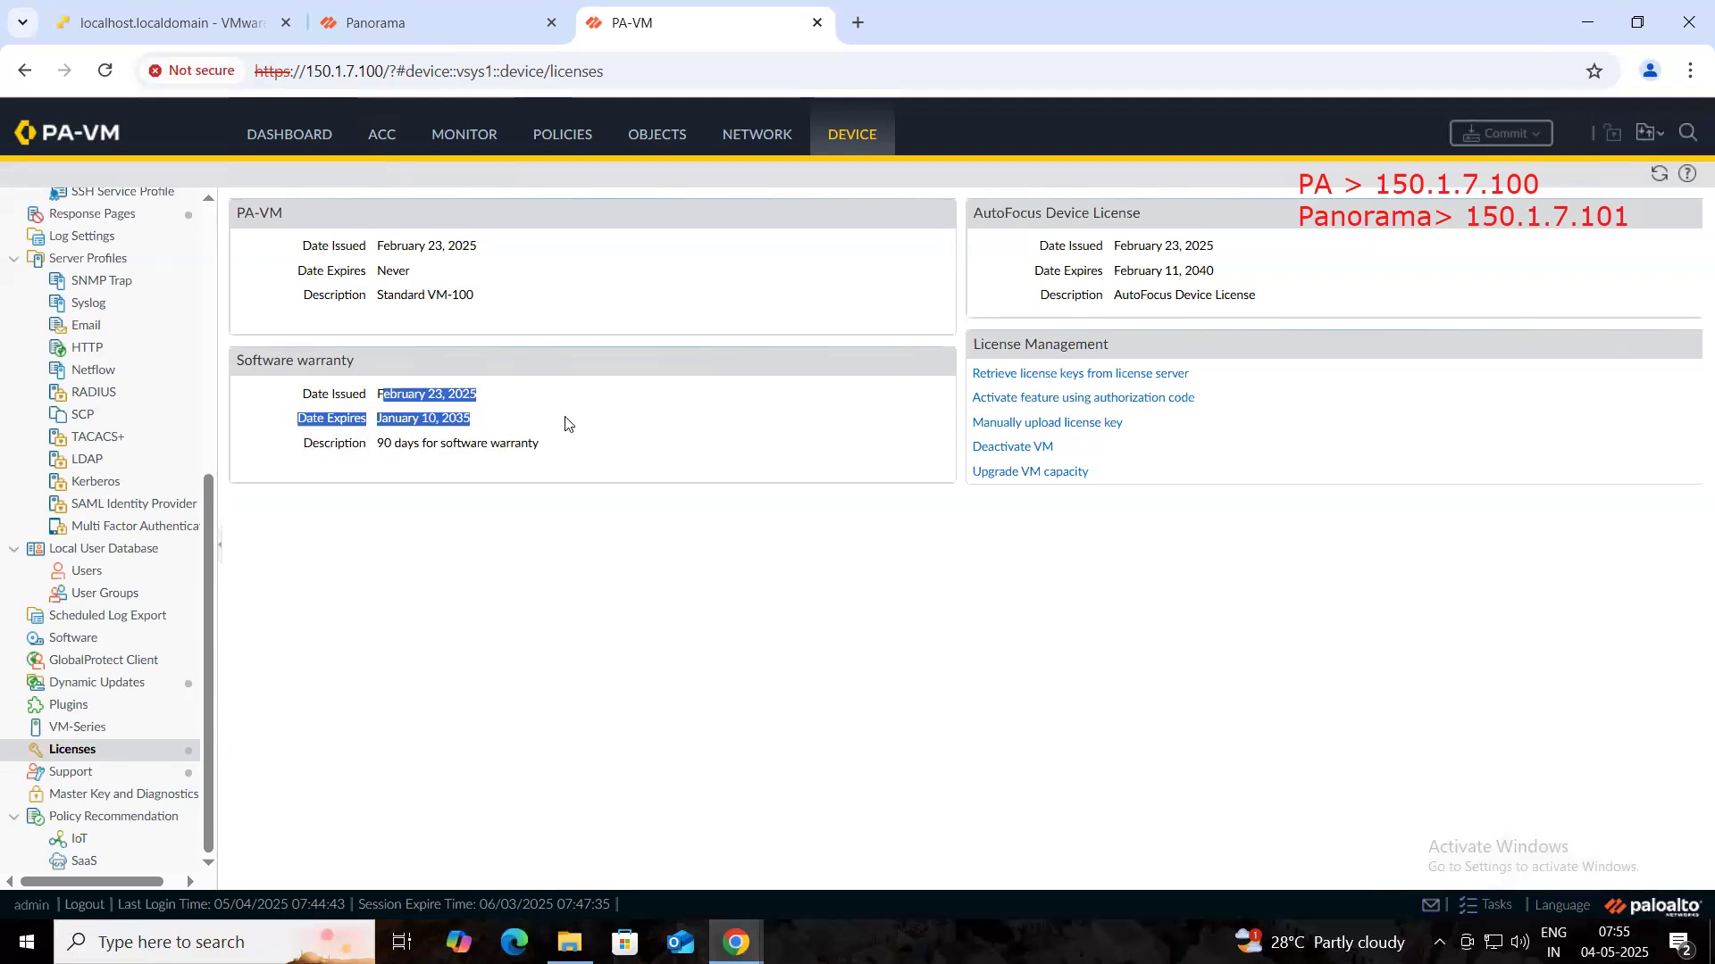
{"action": "left_click", "coordinate": [563, 427]}
{"action": "left_click_drag", "start_coordinate": [1065, 247], "coordinate": [1221, 297]}
- Switch back to Panorama and open its Panorama > Licenses page
{"action": "left_click", "coordinate": [1047, 665]}
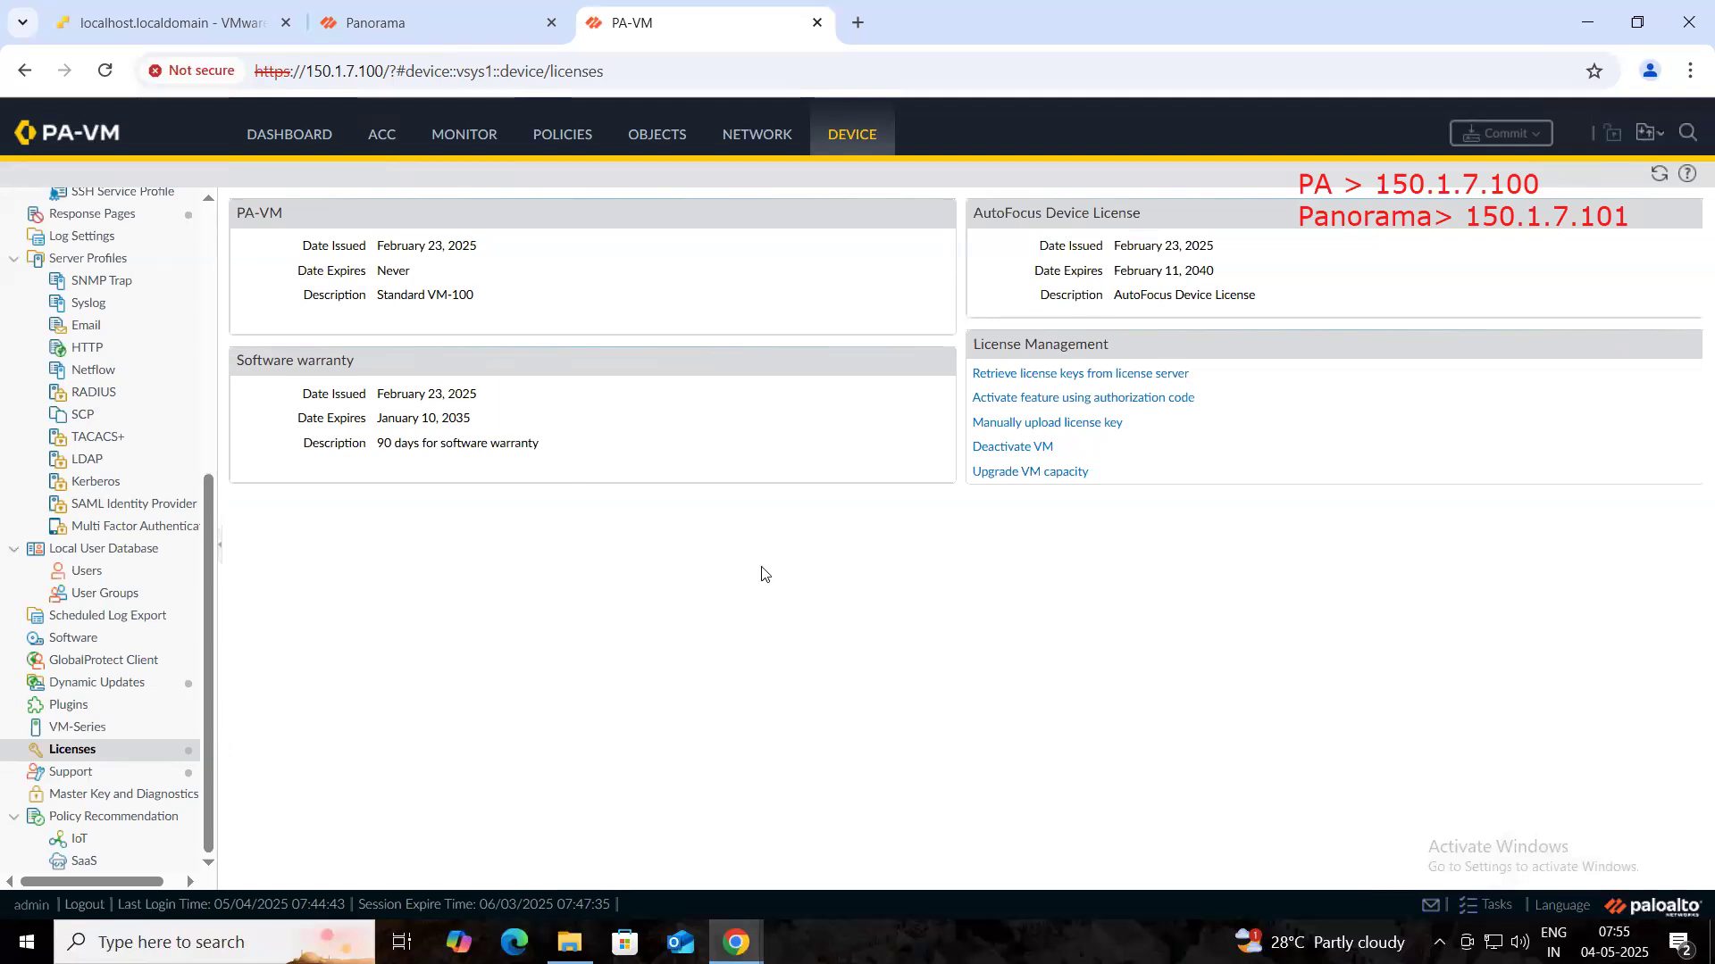
{"action": "left_click", "coordinate": [460, 21]}
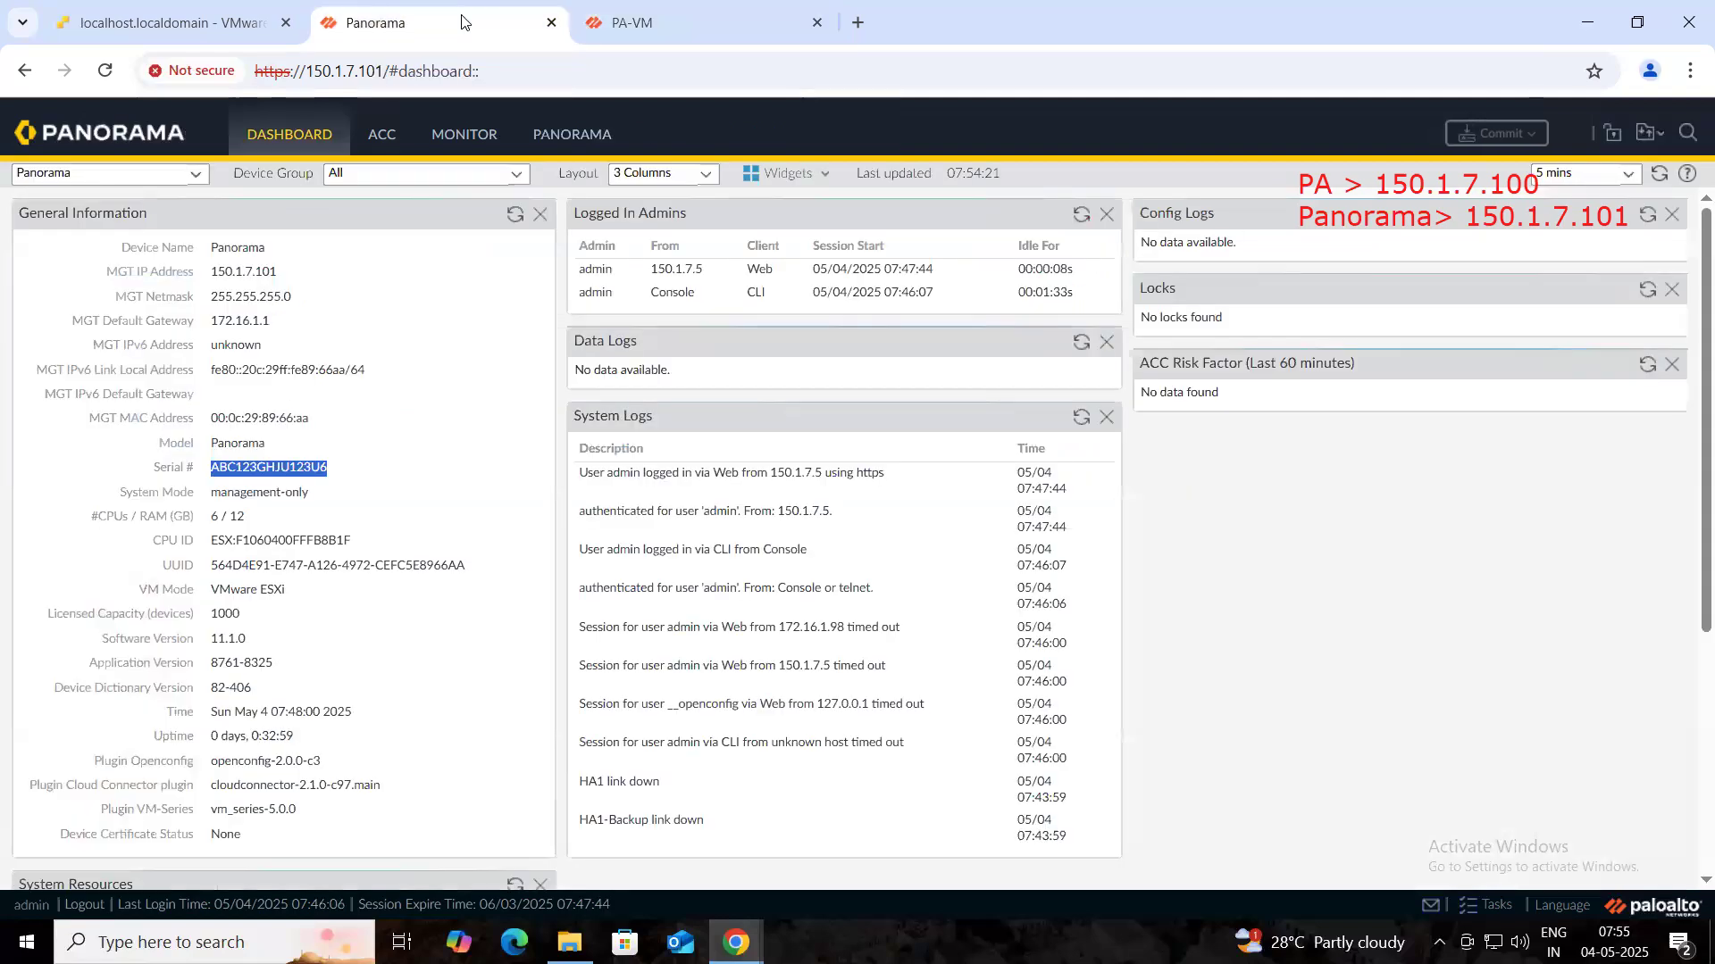
{"action": "left_click", "coordinate": [572, 143]}
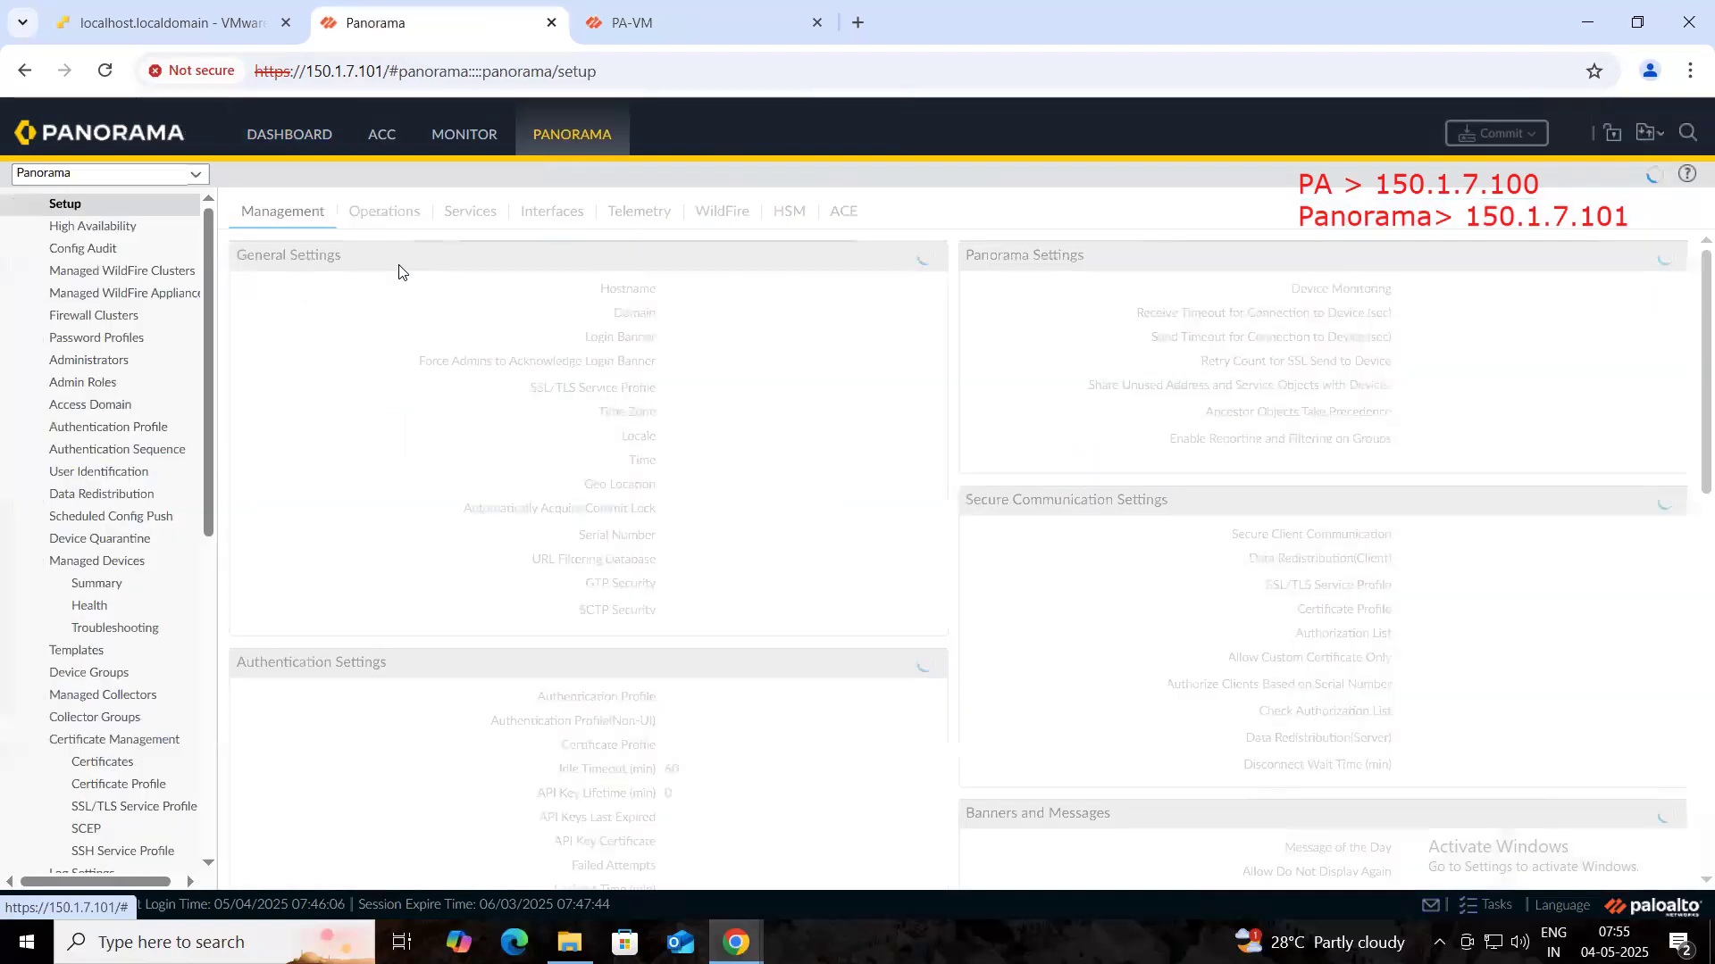
{"action": "scroll", "coordinate": [140, 521], "scroll_direction": "down", "scroll_amount": 3}
{"action": "scroll", "coordinate": [140, 521], "scroll_direction": "down", "scroll_amount": 4}
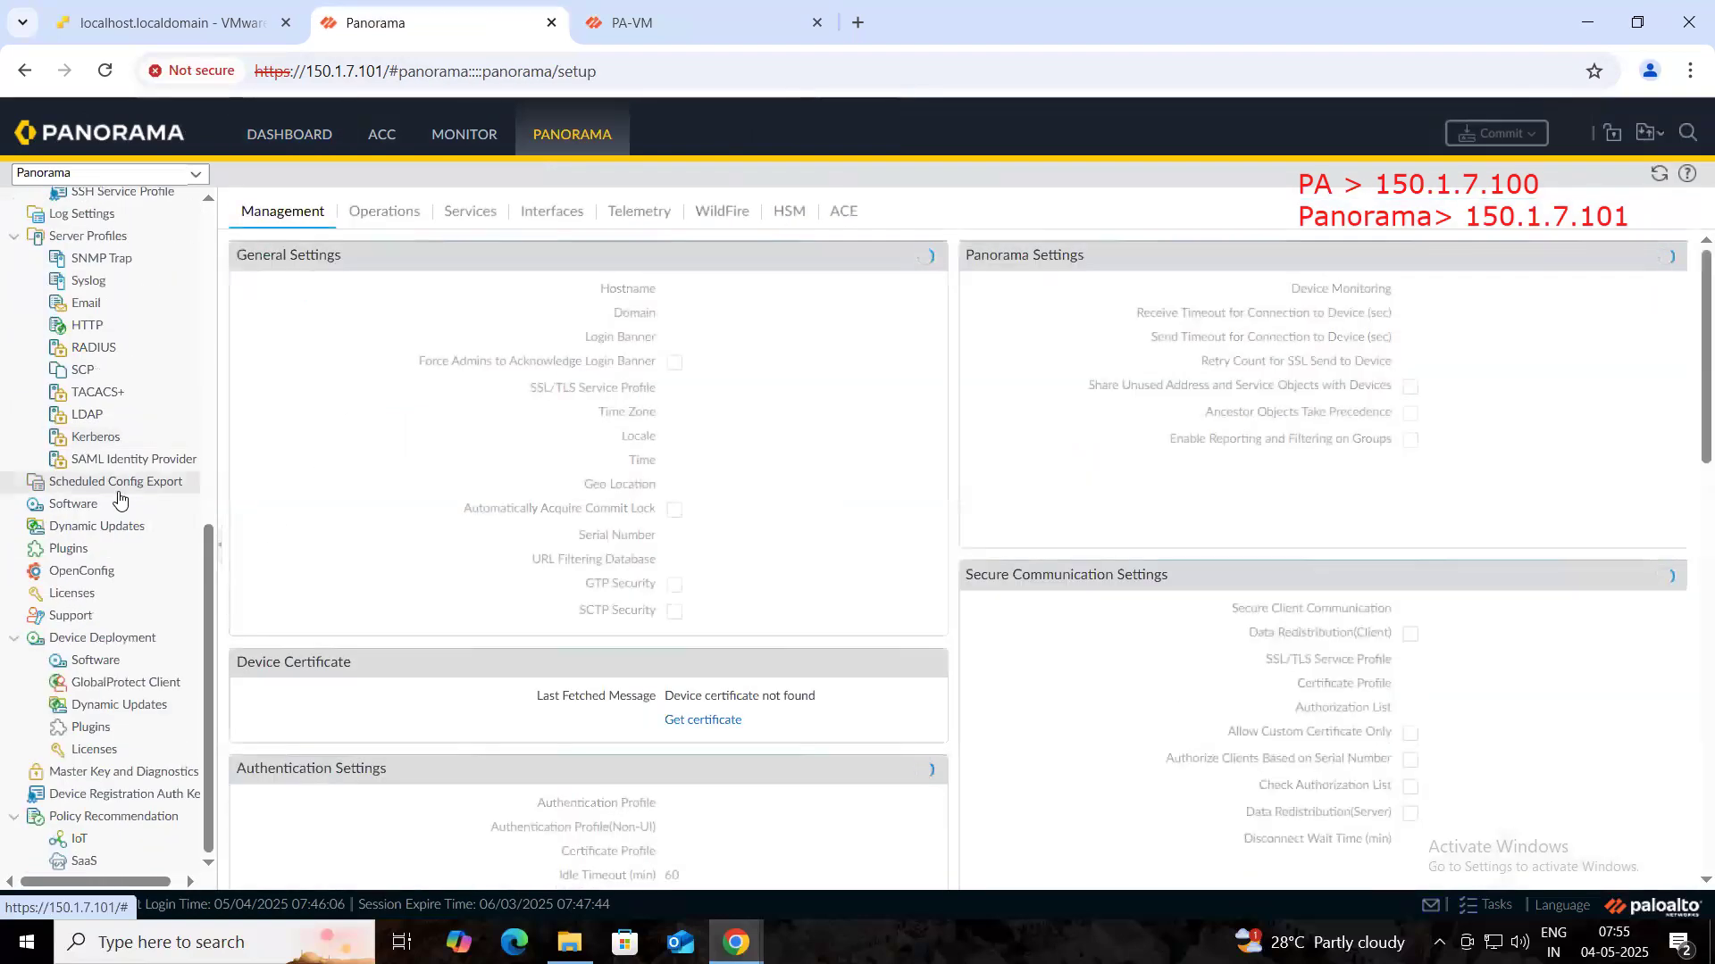
{"action": "left_click", "coordinate": [81, 601]}
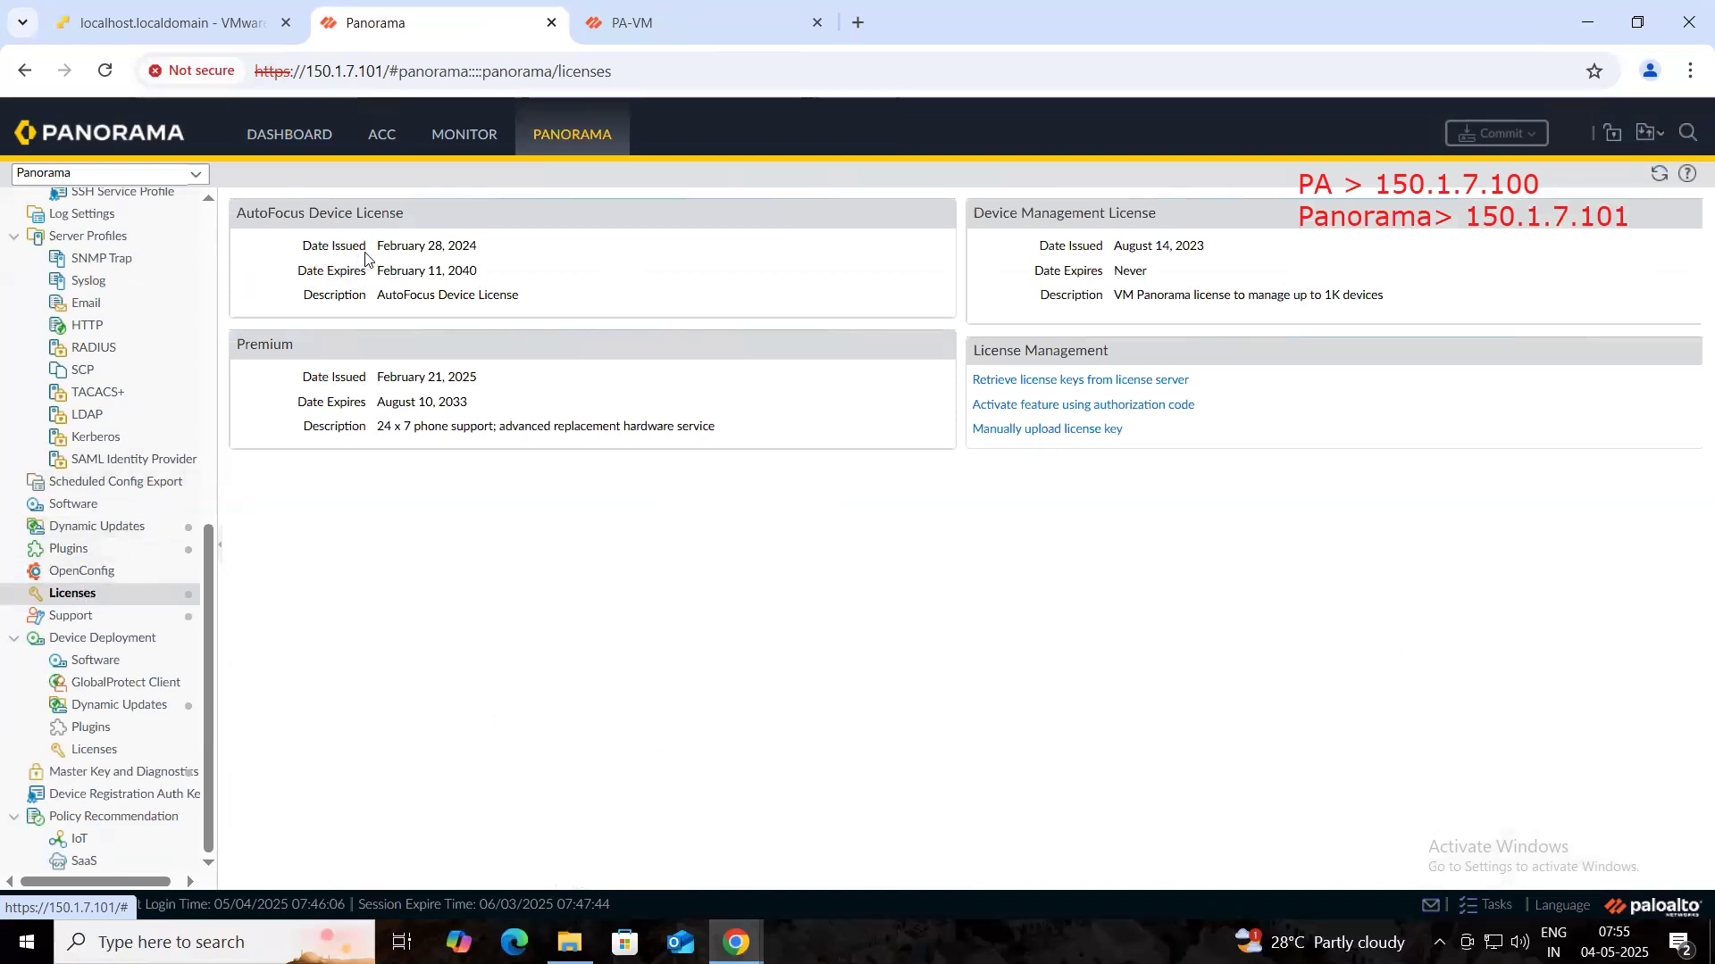
- Highlight the AutoFocus license issue date and its February 11, 2040 expiry
{"action": "left_click_drag", "start_coordinate": [373, 247], "coordinate": [483, 240]}
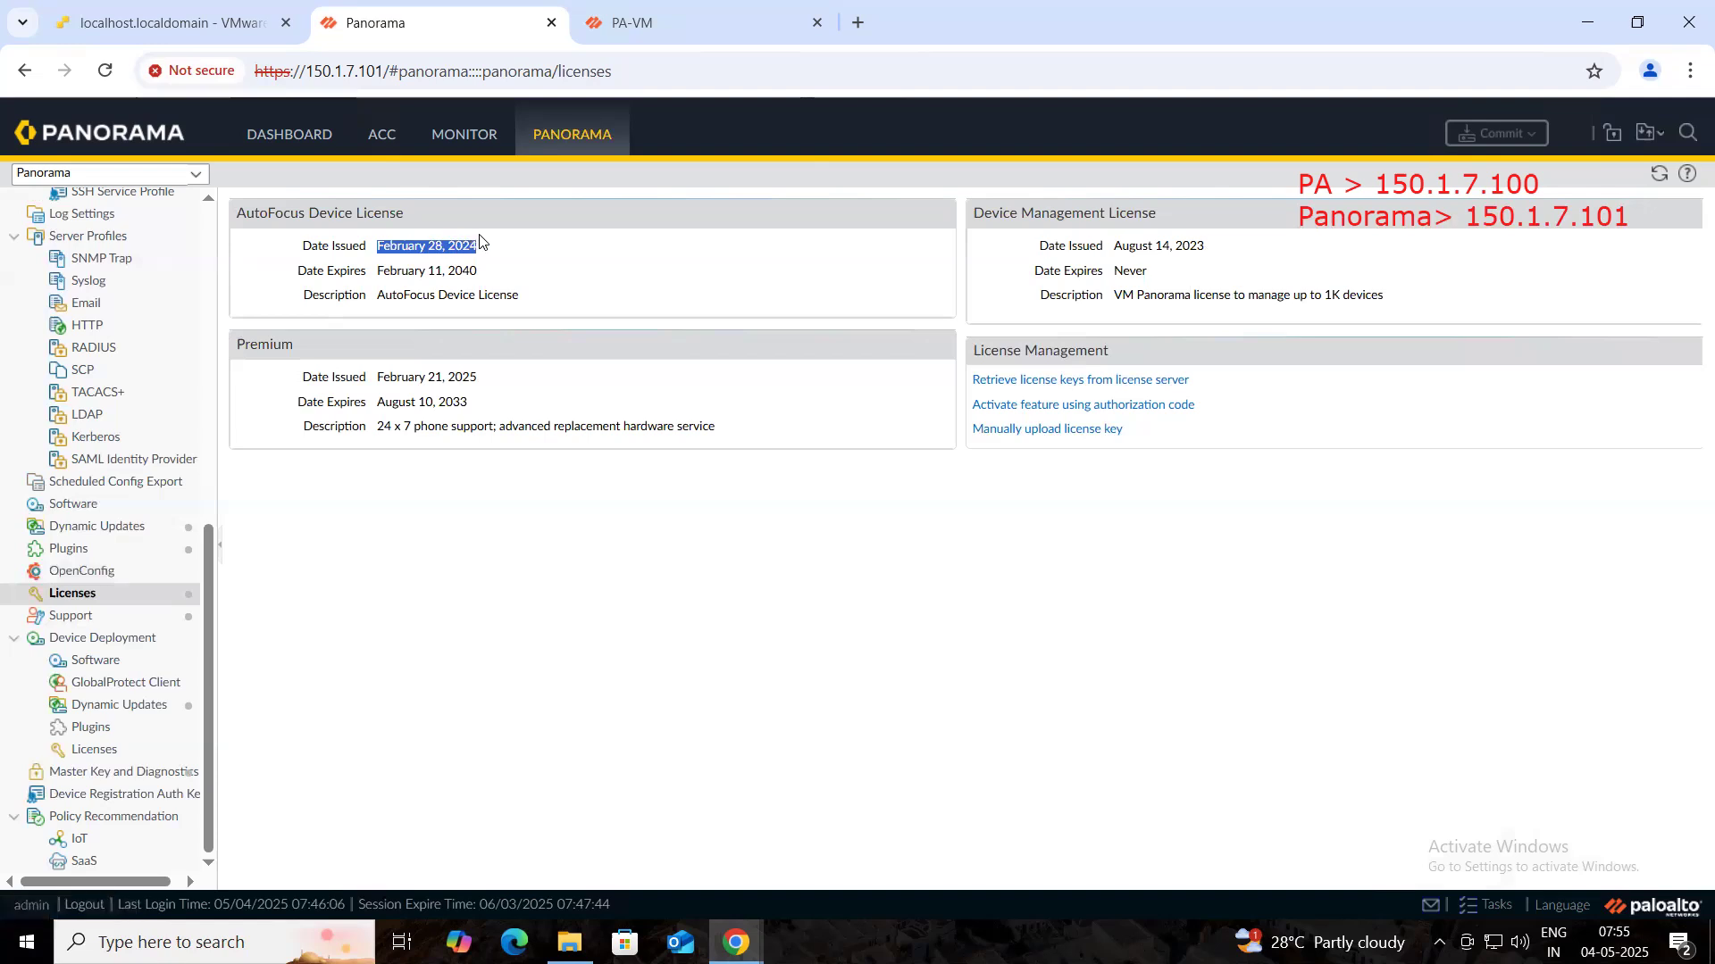
{"action": "triple_click", "coordinate": [488, 276]}
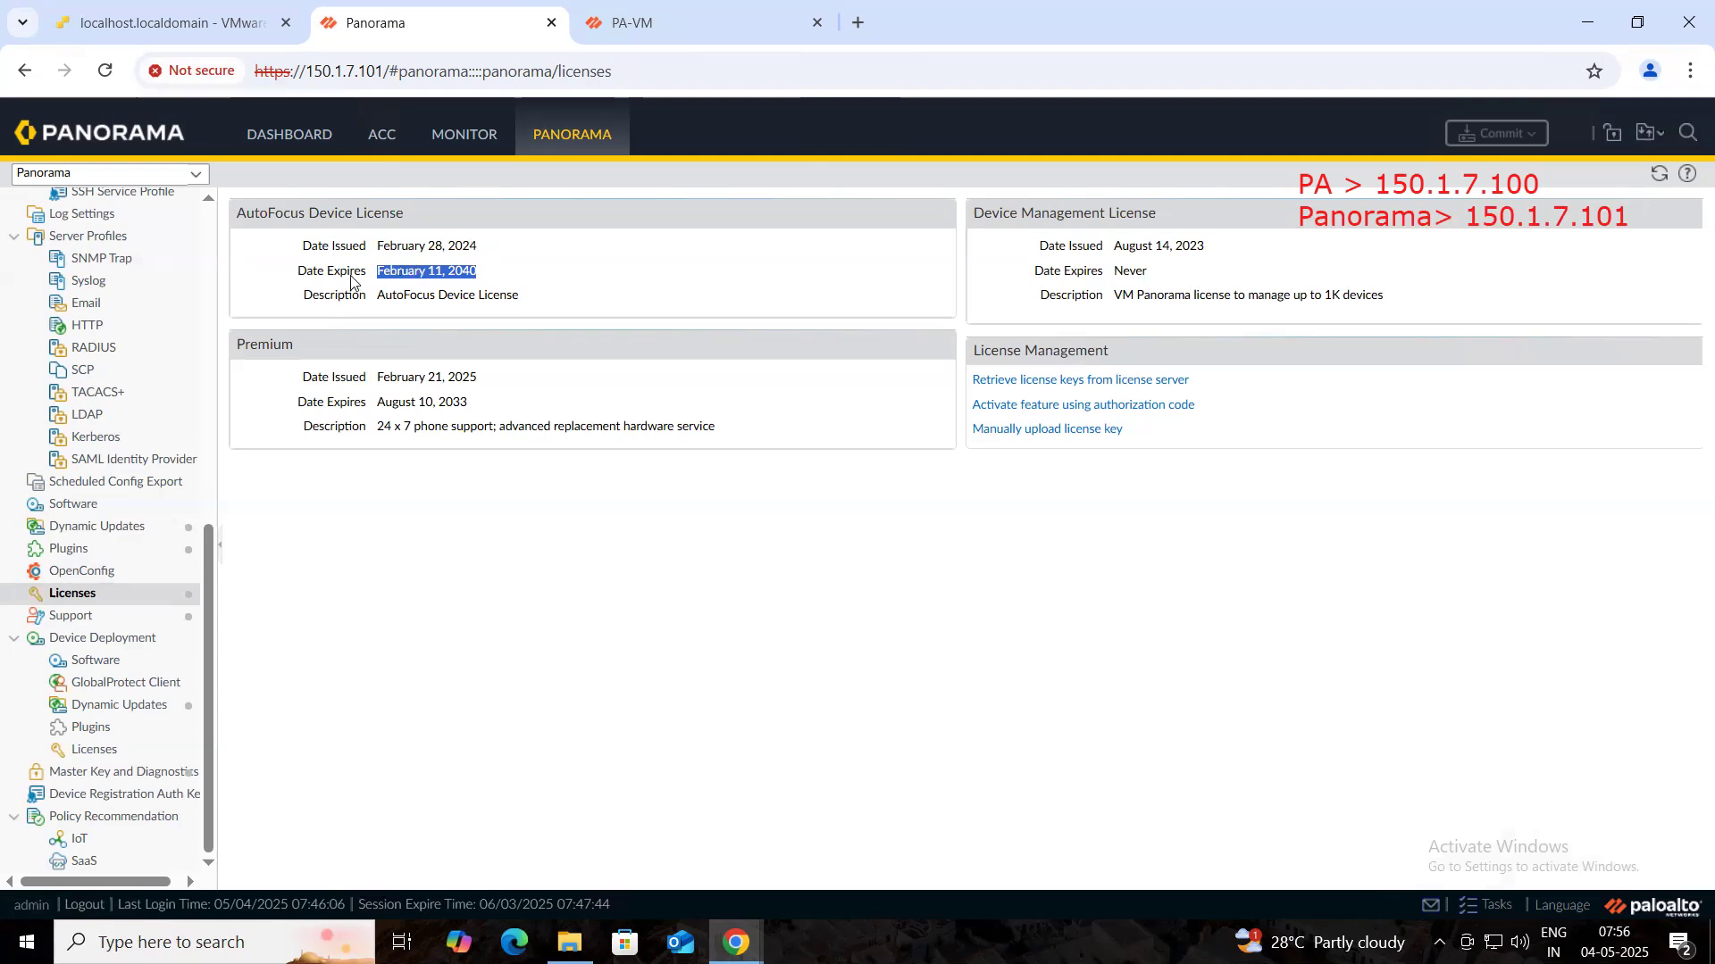
{"action": "left_click", "coordinate": [400, 286]}
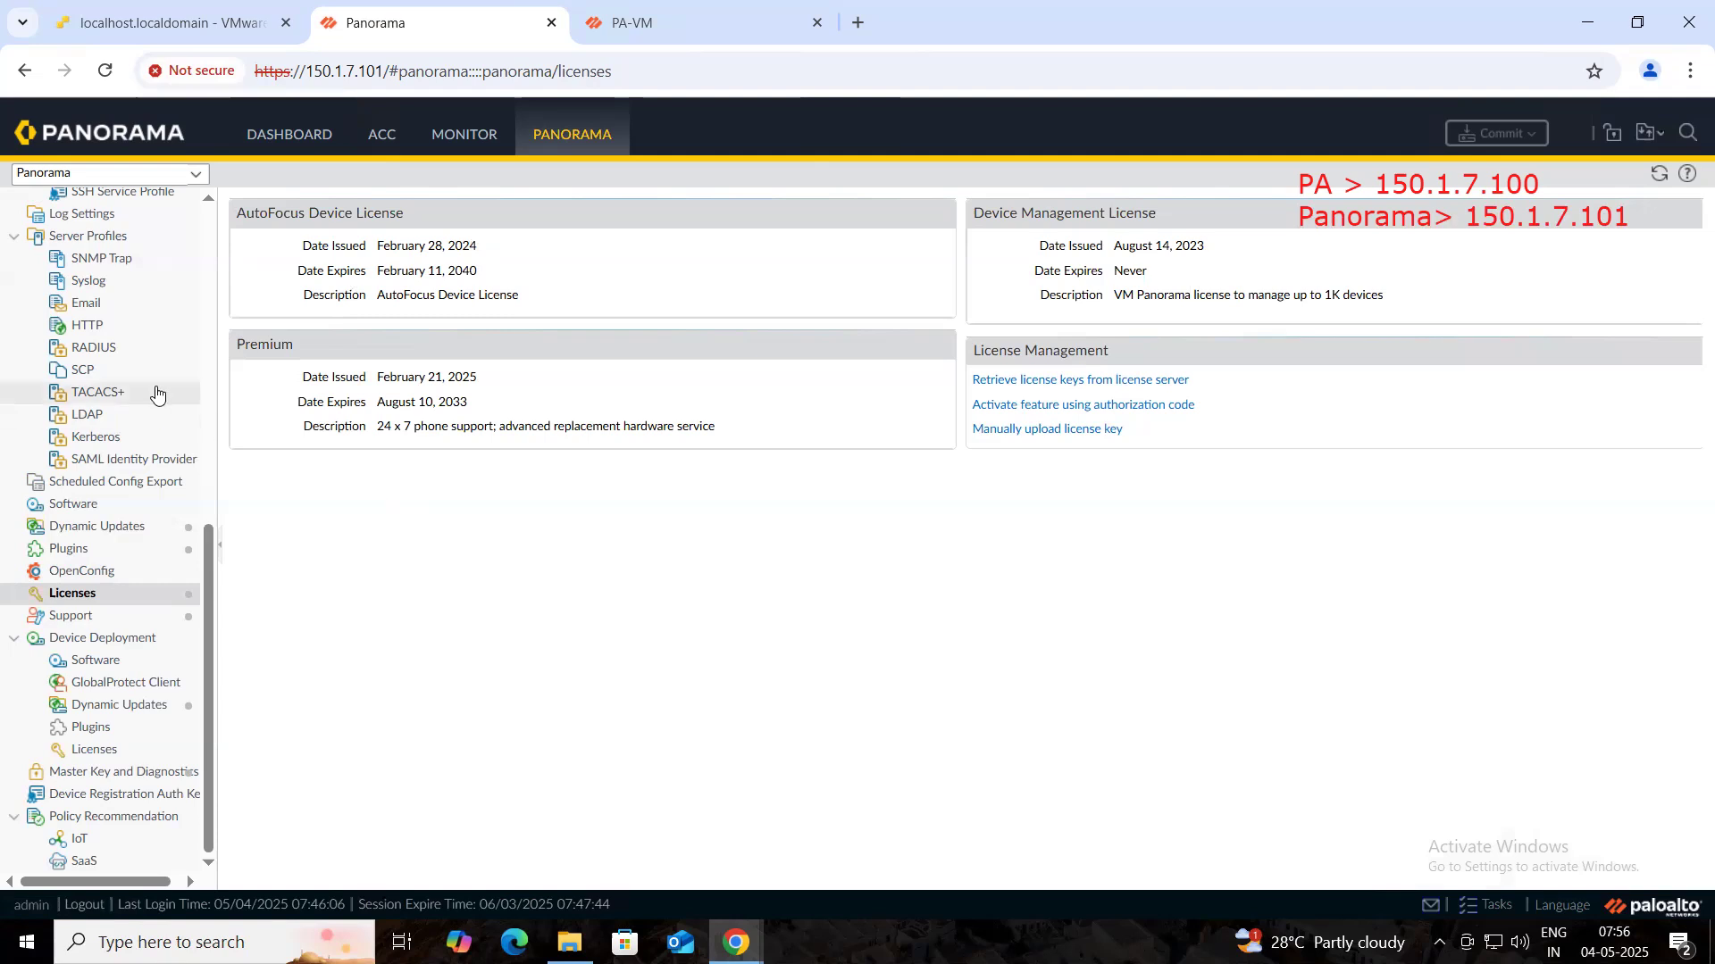
{"action": "scroll", "coordinate": [156, 389], "scroll_direction": "up", "scroll_amount": 7}
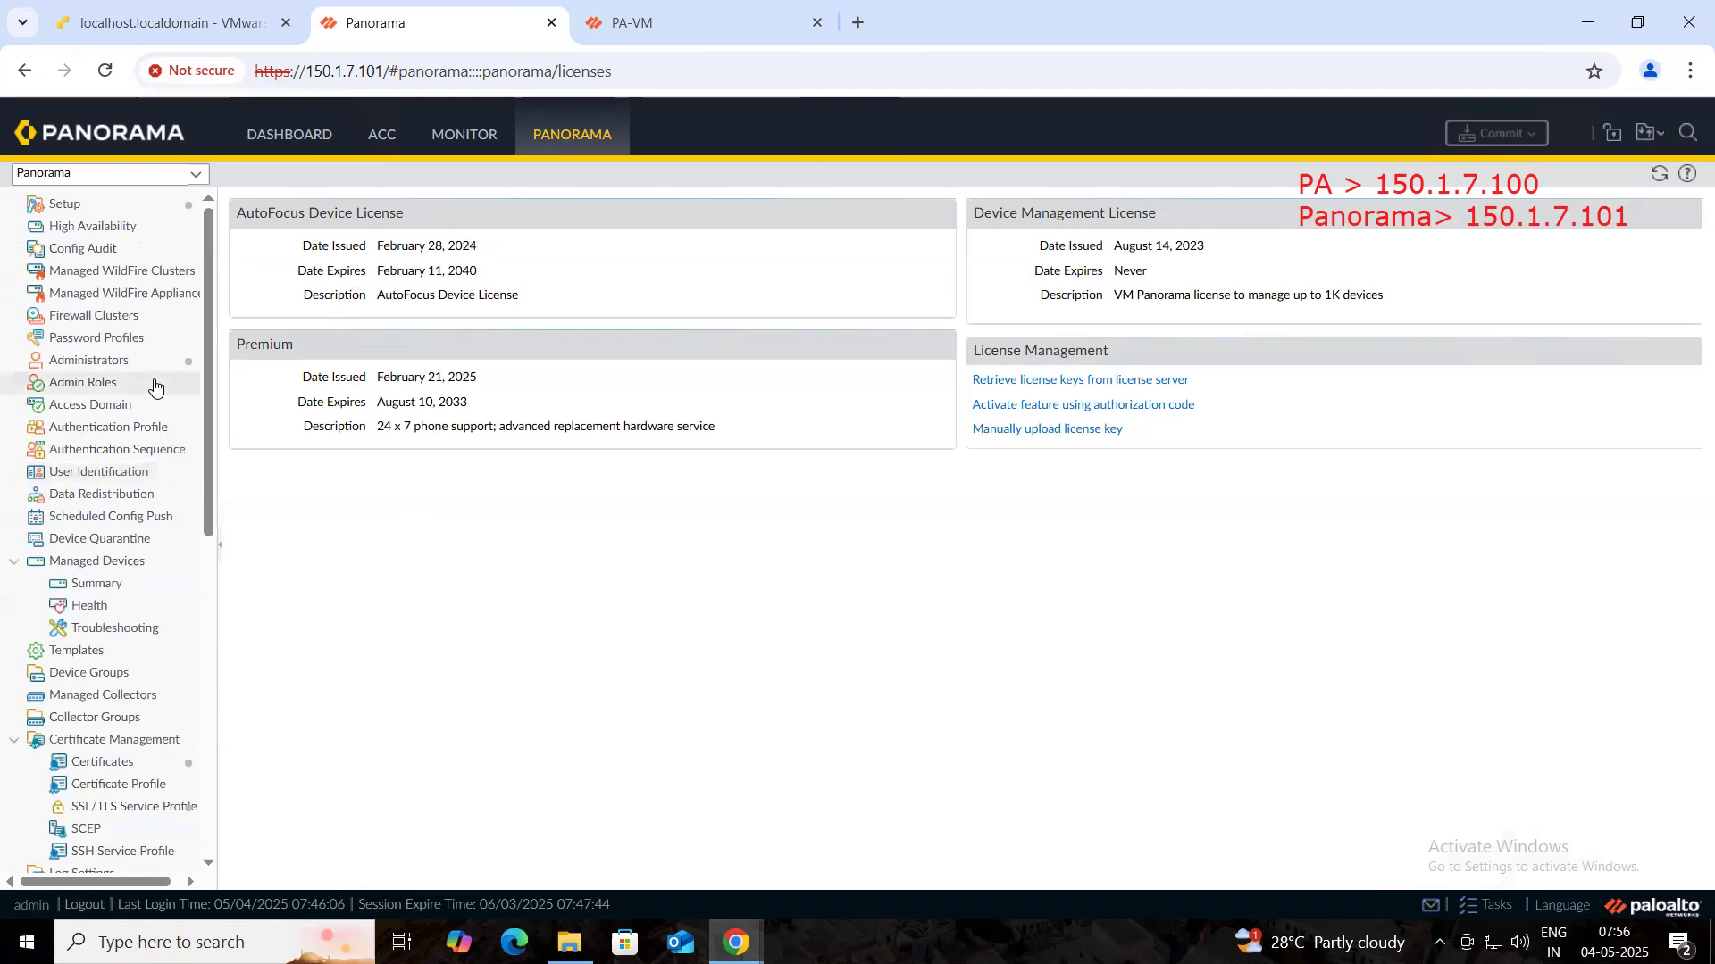
- Clear the on-screen annotations and close the Commit drop-down over the licenses page
{"action": "left_click", "coordinate": [1515, 143]}
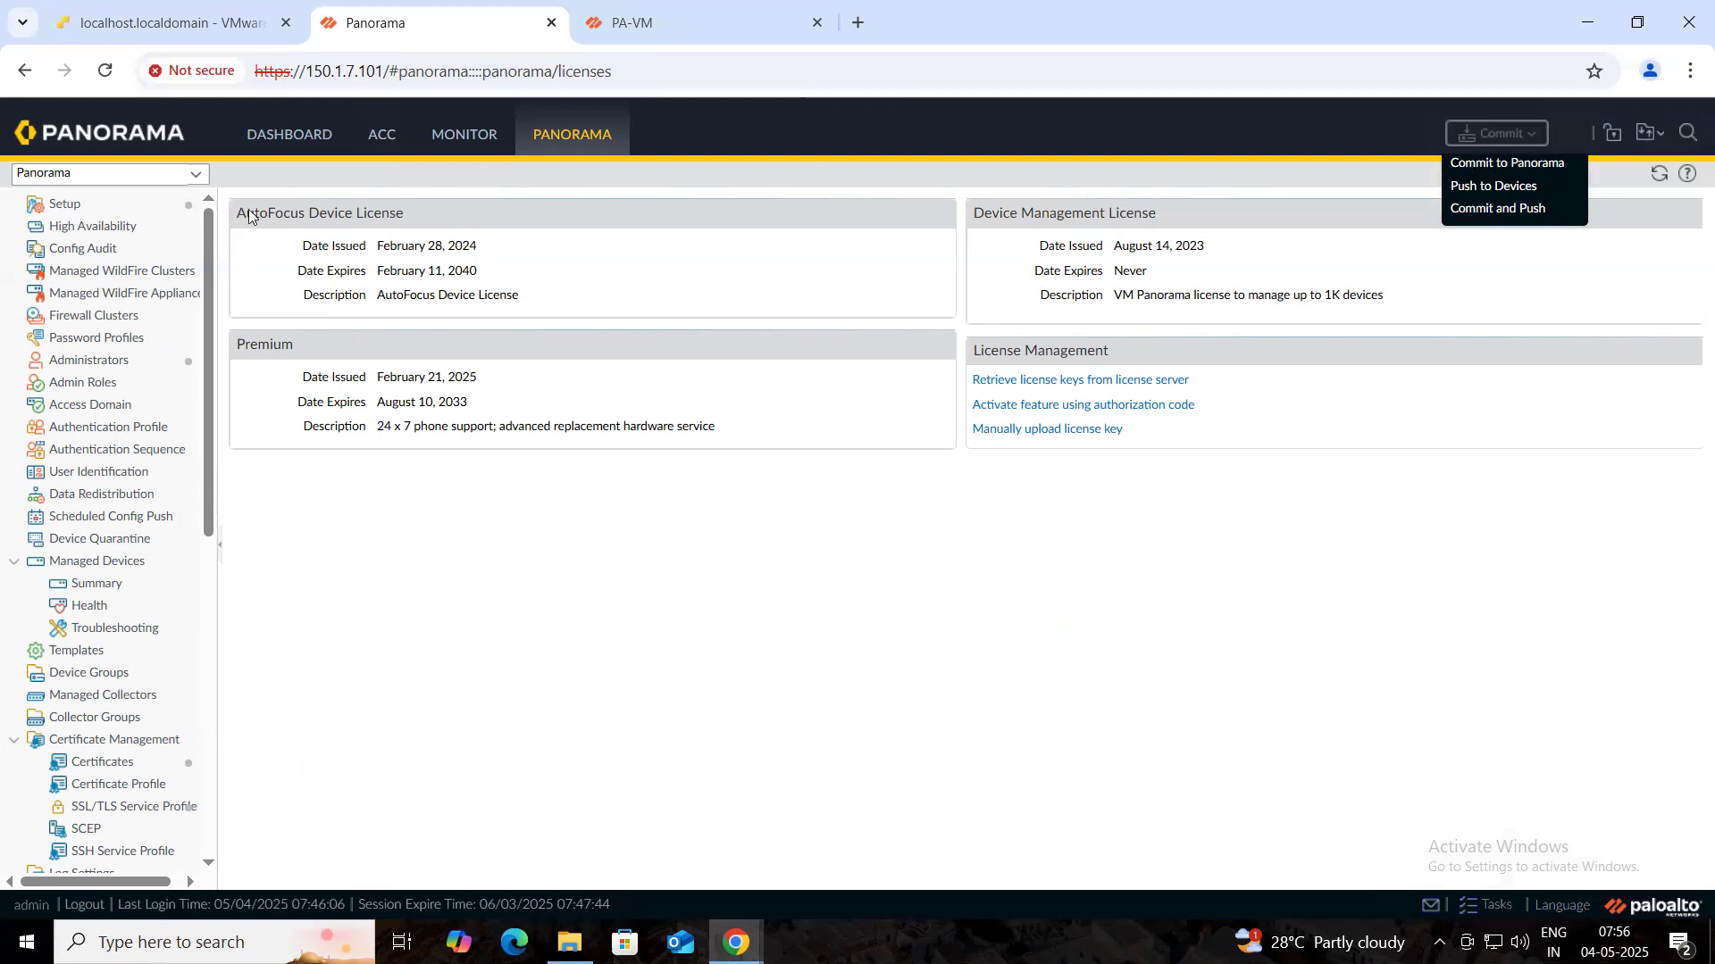
{"action": "left_click_drag", "start_coordinate": [1241, 167], "coordinate": [1448, 163]}
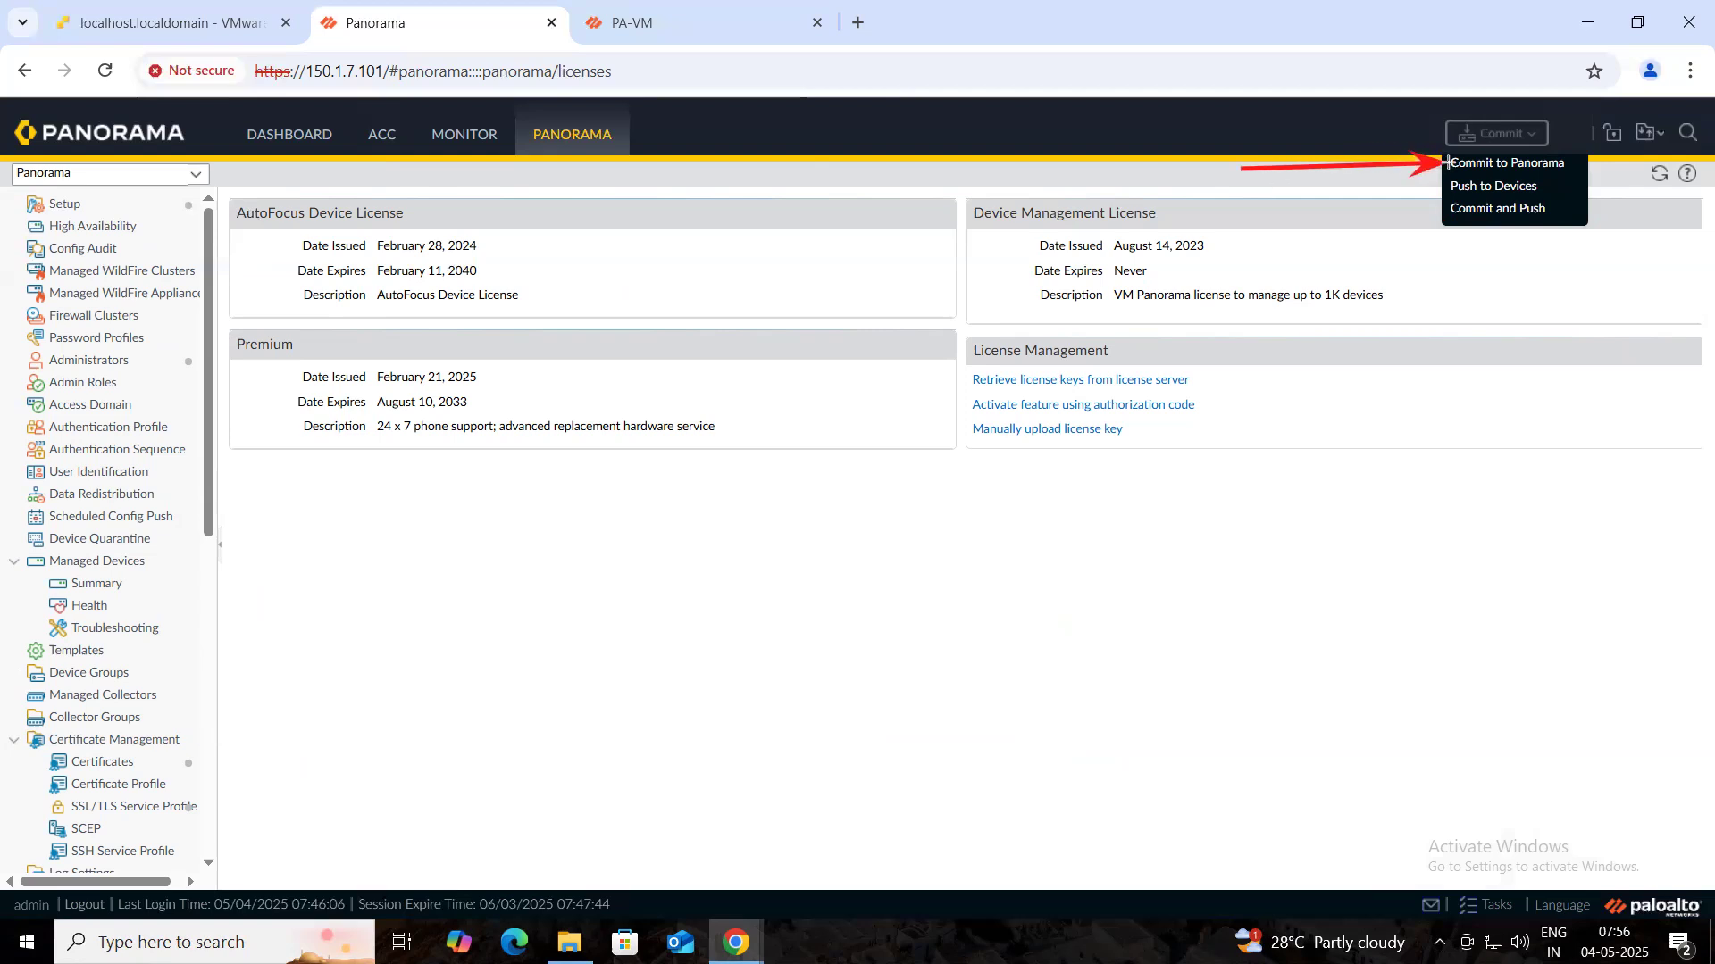
{"action": "left_click_drag", "start_coordinate": [1226, 204], "coordinate": [1444, 185]}
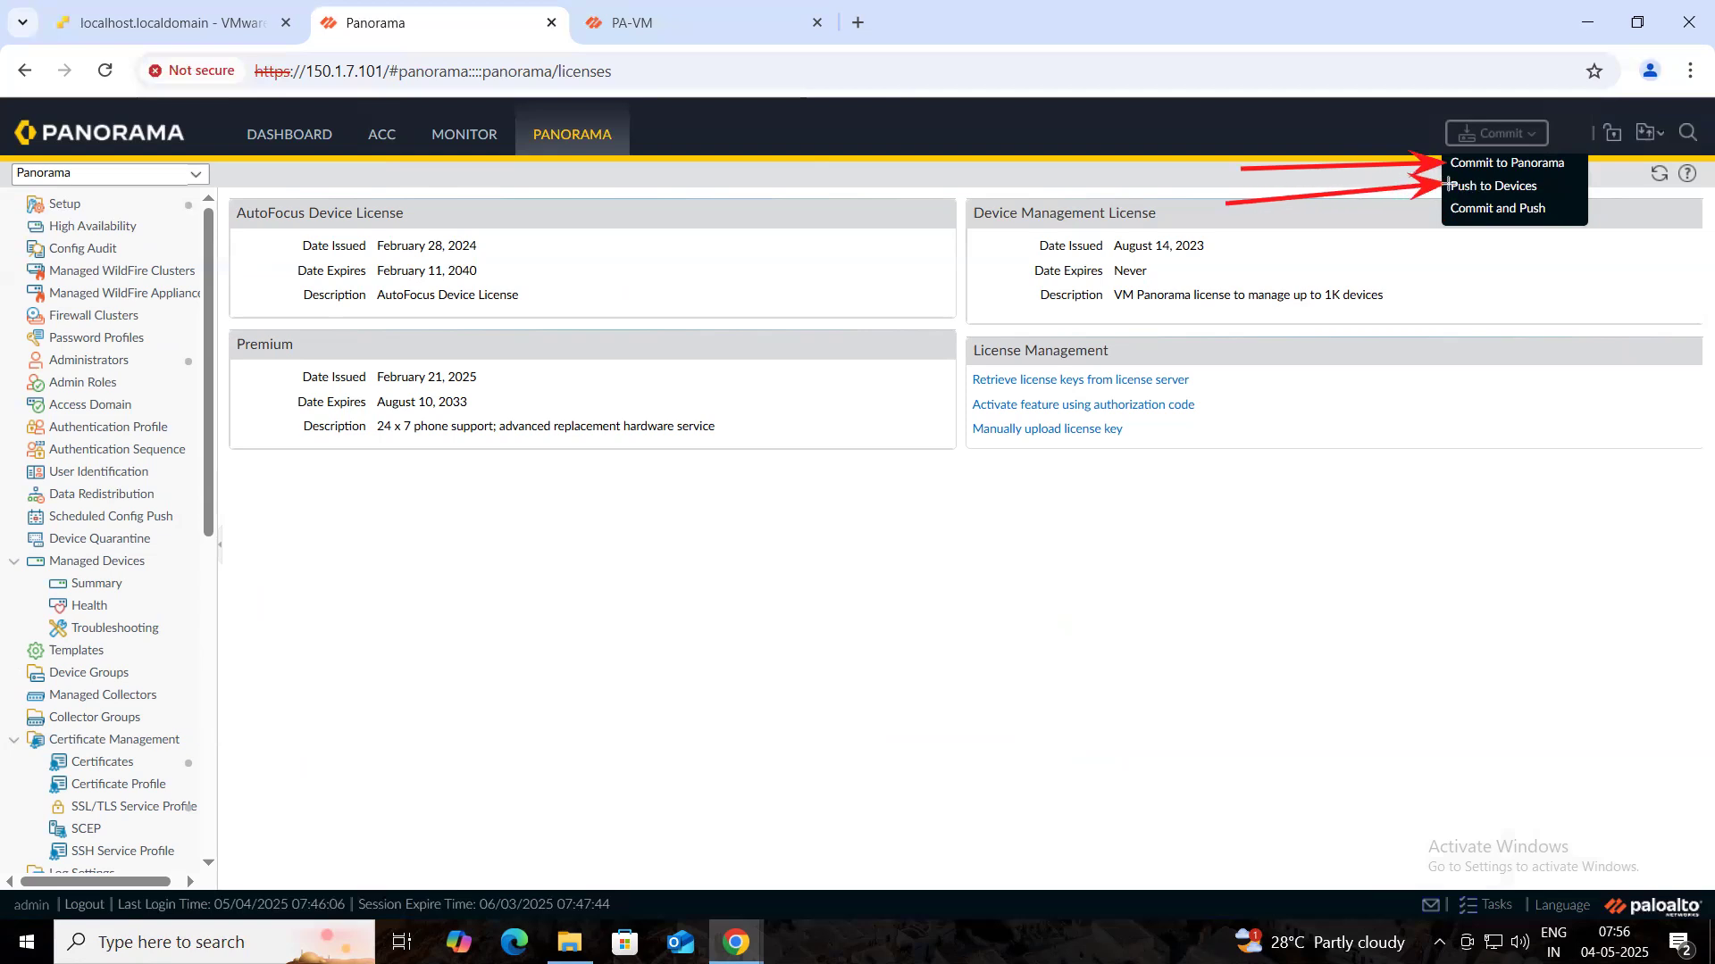
{"action": "left_click_drag", "start_coordinate": [1583, 142], "coordinate": [1556, 211]}
{"action": "key", "text": "ctrl+z"}
{"action": "key", "text": "ctrl+z"}
{"action": "key", "text": "ctrl+z"}
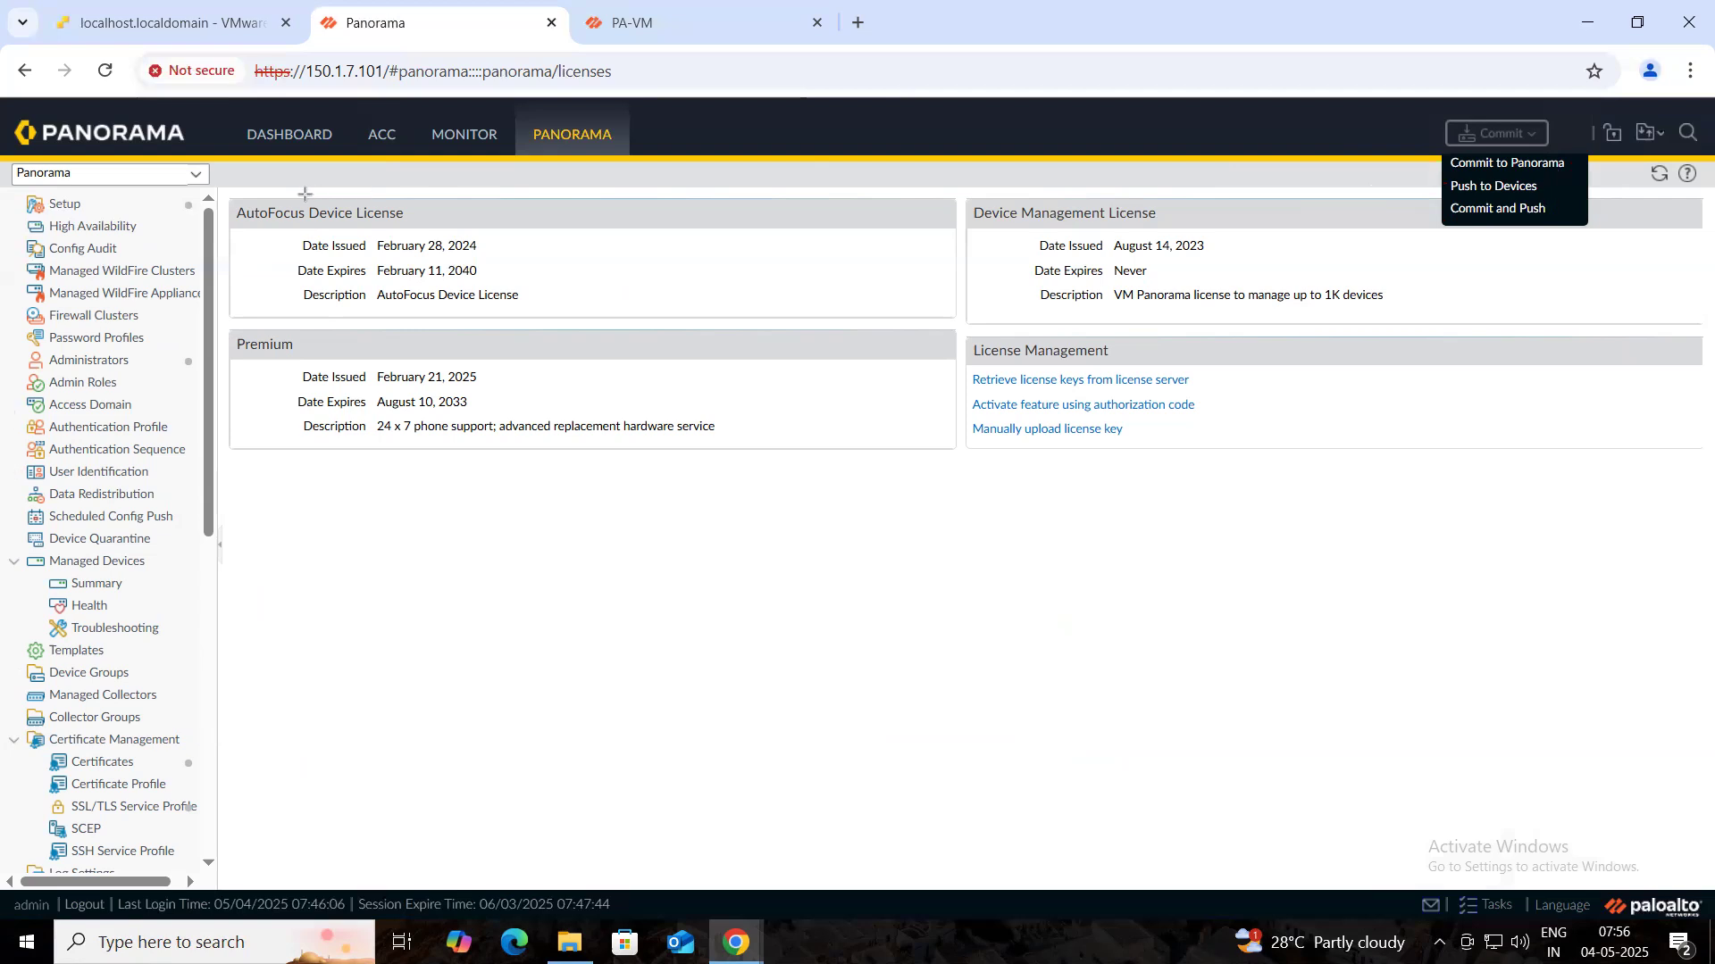
{"action": "mouse_move", "coordinate": [361, 64]}
{"action": "left_mouse_down"}
{"action": "mouse_move", "coordinate": [387, 113]}
{"action": "mouse_move", "coordinate": [574, 130]}
{"action": "left_mouse_up"}
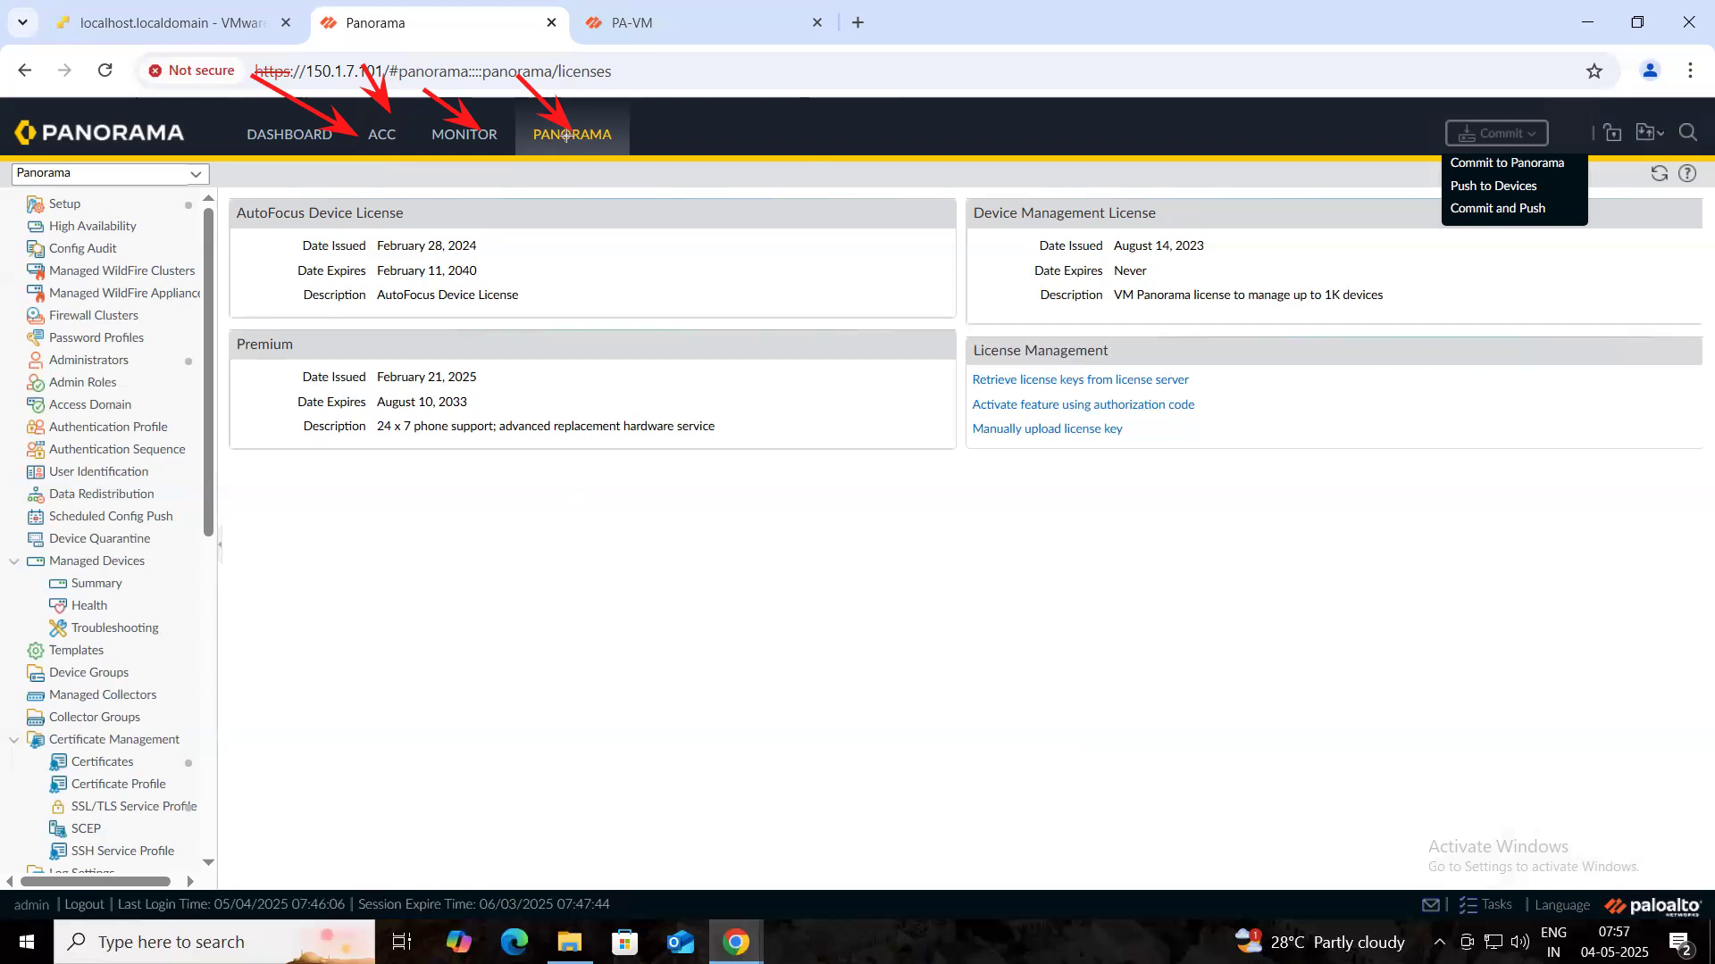
{"action": "left_click_drag", "start_coordinate": [666, 92], "coordinate": [706, 133]}
{"action": "left_click_drag", "start_coordinate": [748, 79], "coordinate": [784, 136]}
{"action": "key", "text": "e"}
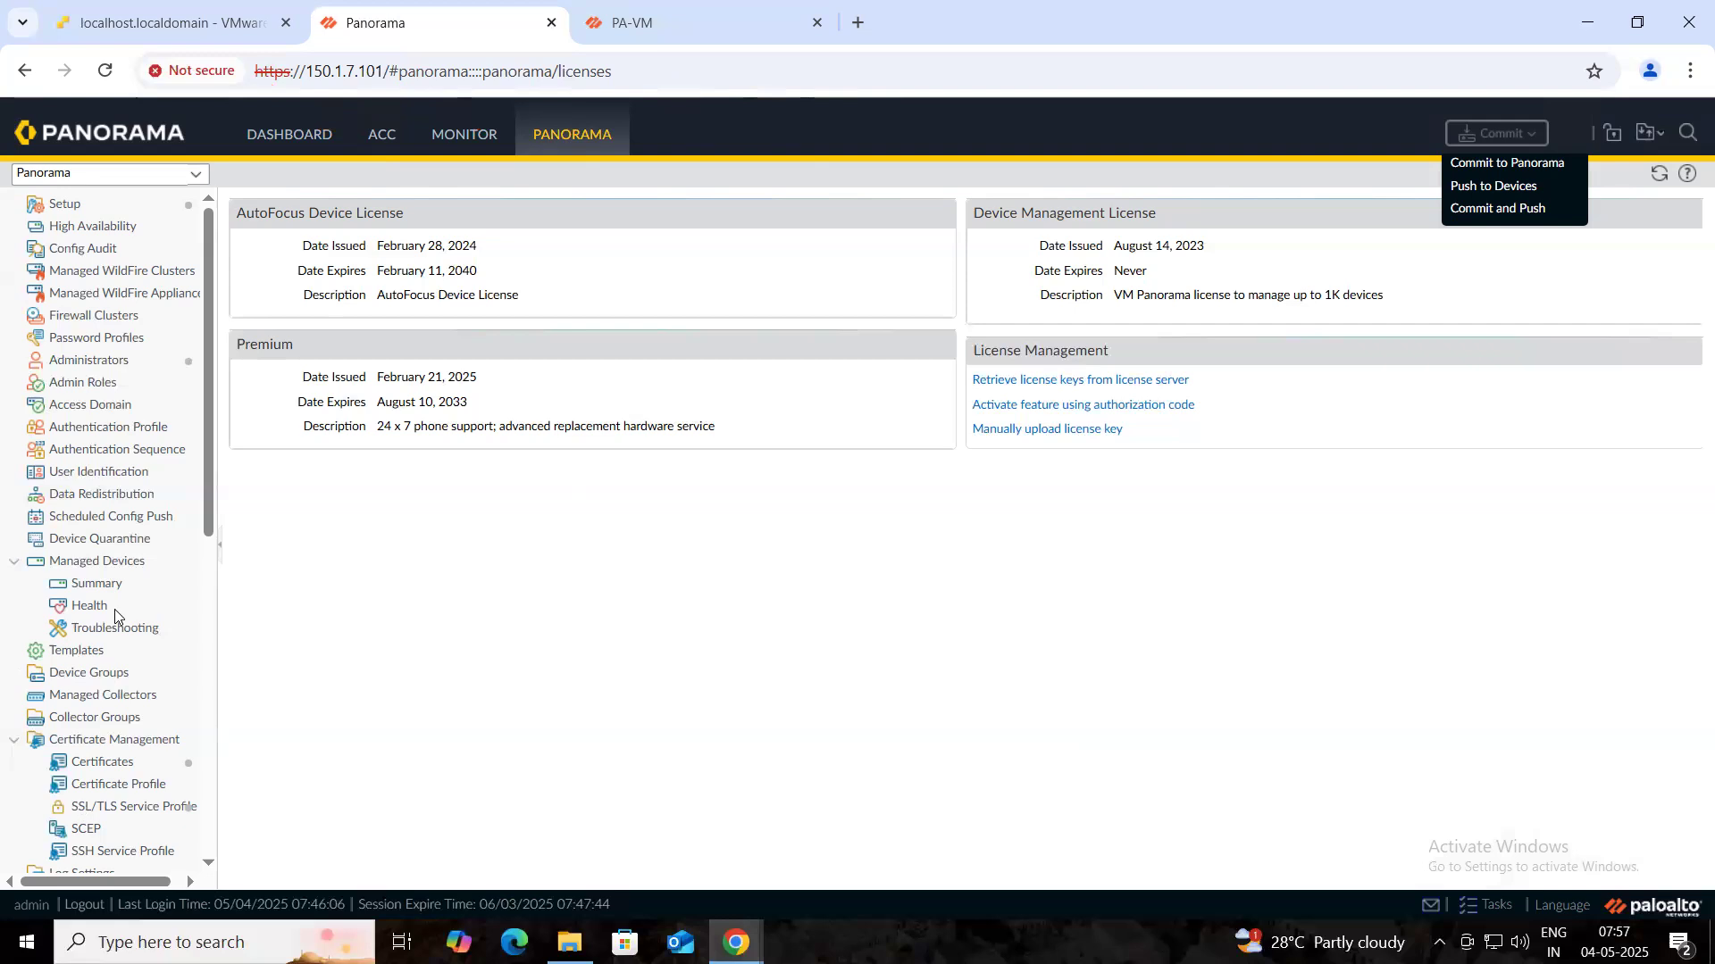
{"action": "double_click", "coordinate": [89, 563]}
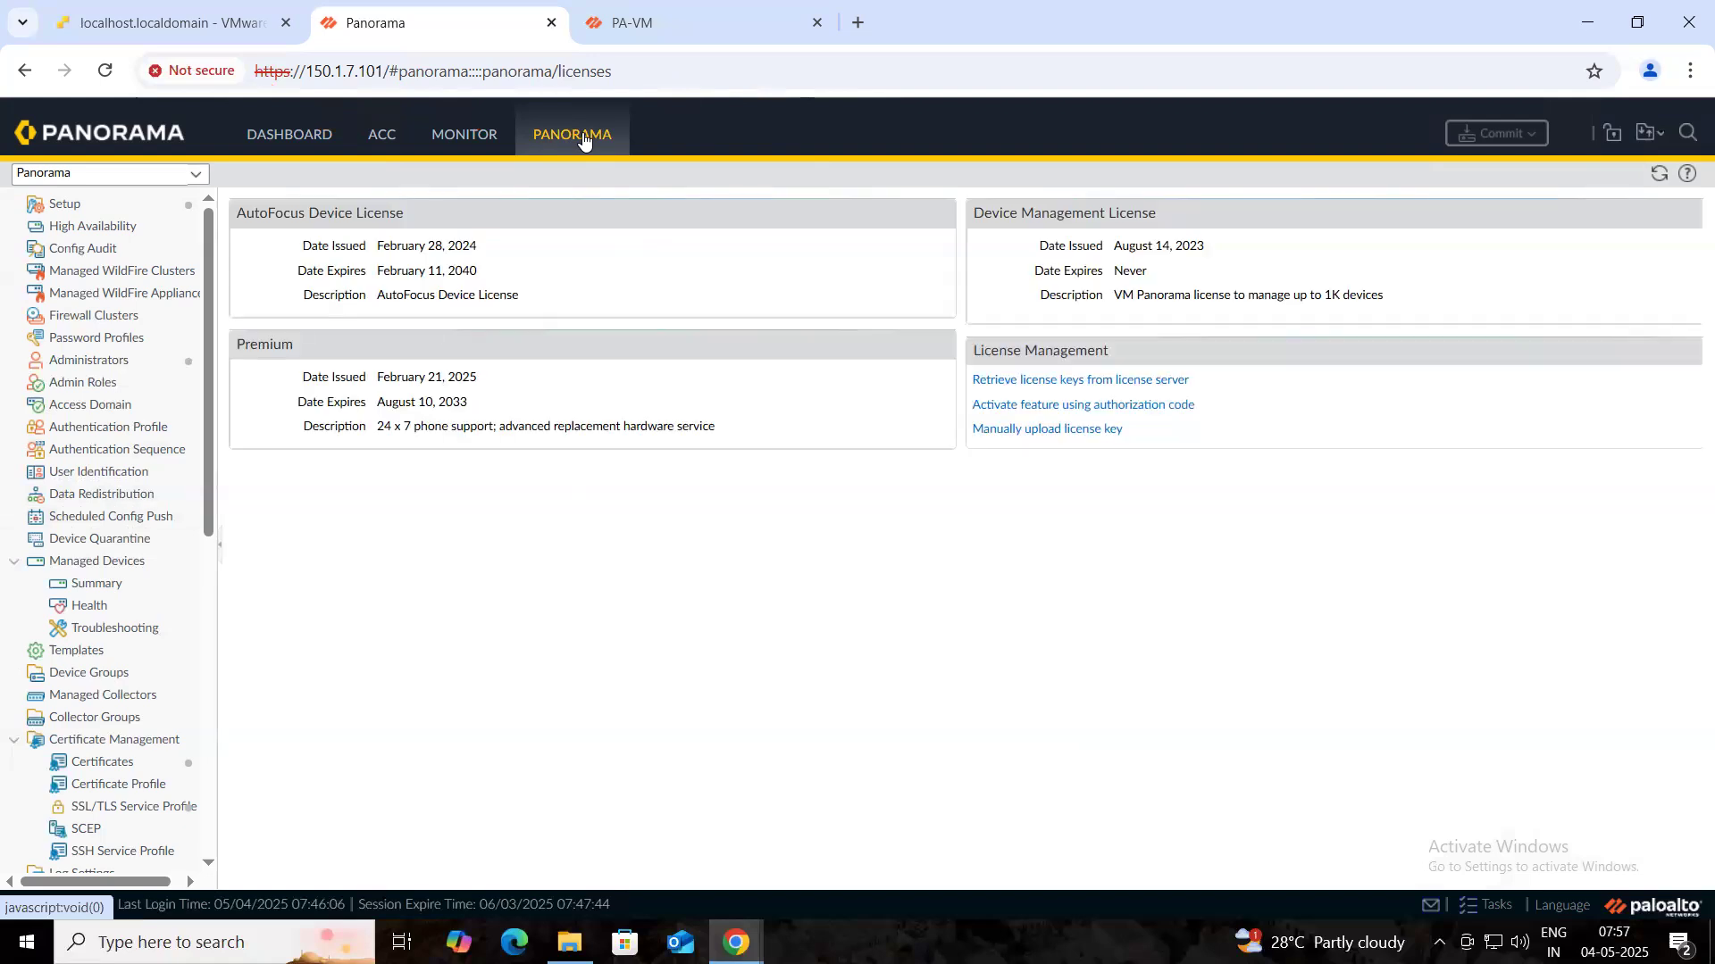
- Start adding a managed device and copy the PA-VM firewall's serial number from its dashboard
{"action": "left_click", "coordinate": [98, 586]}
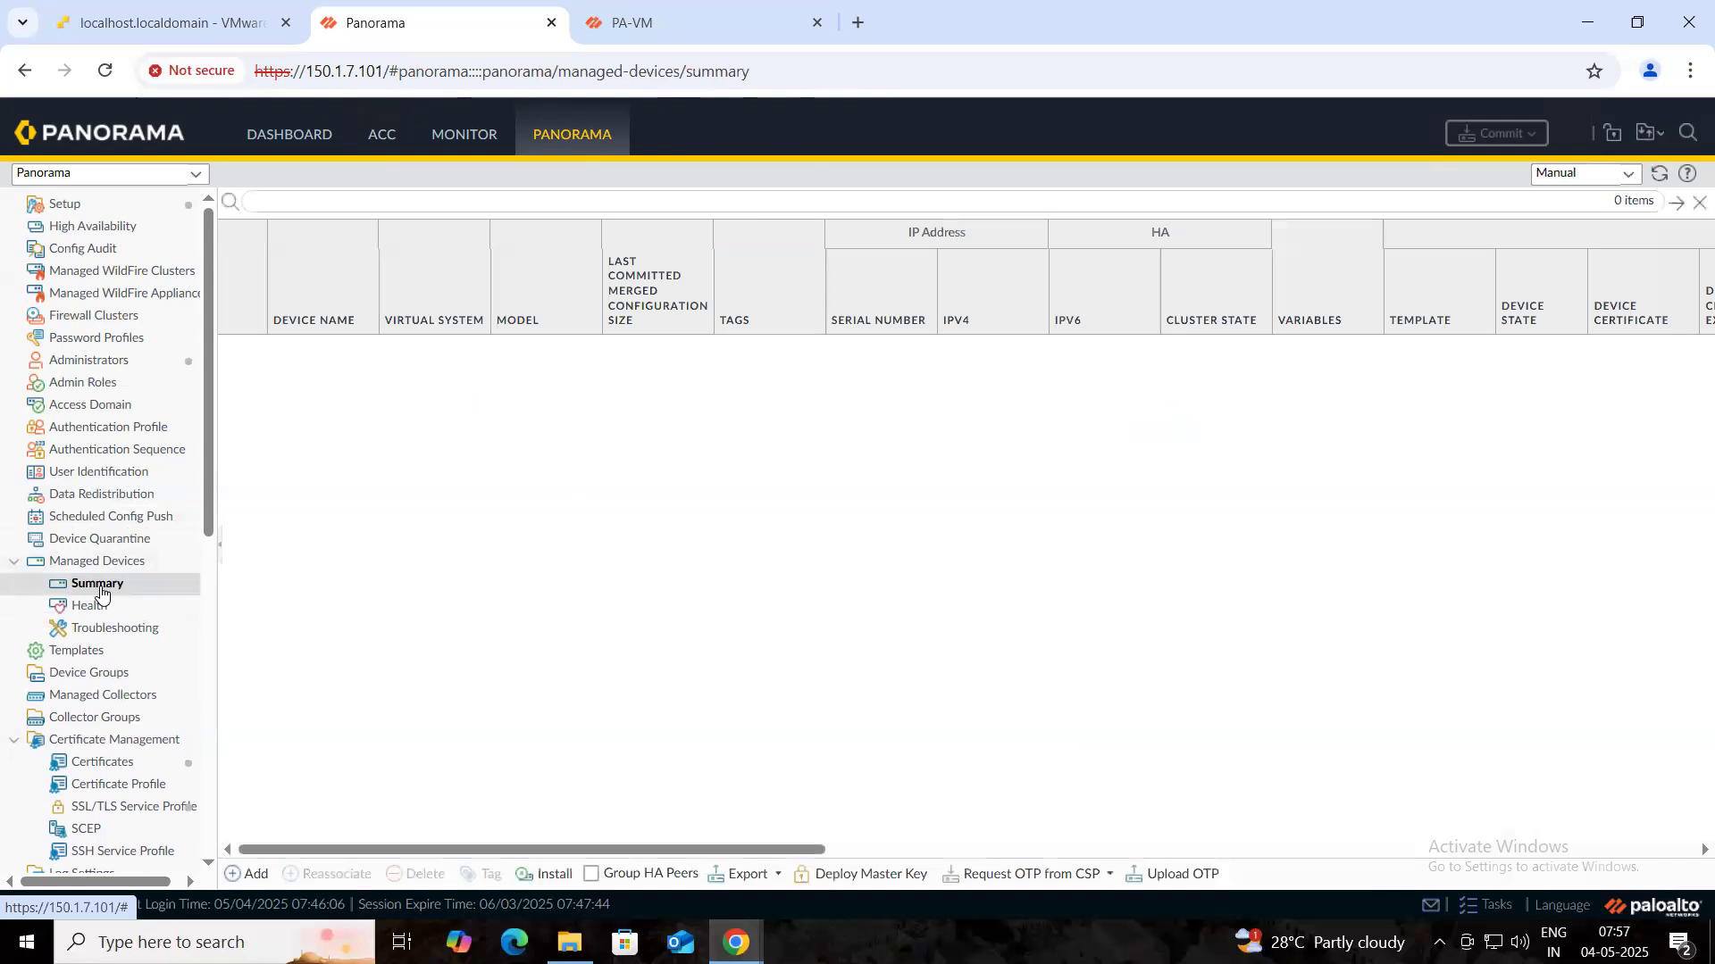
{"action": "left_click", "coordinate": [251, 882]}
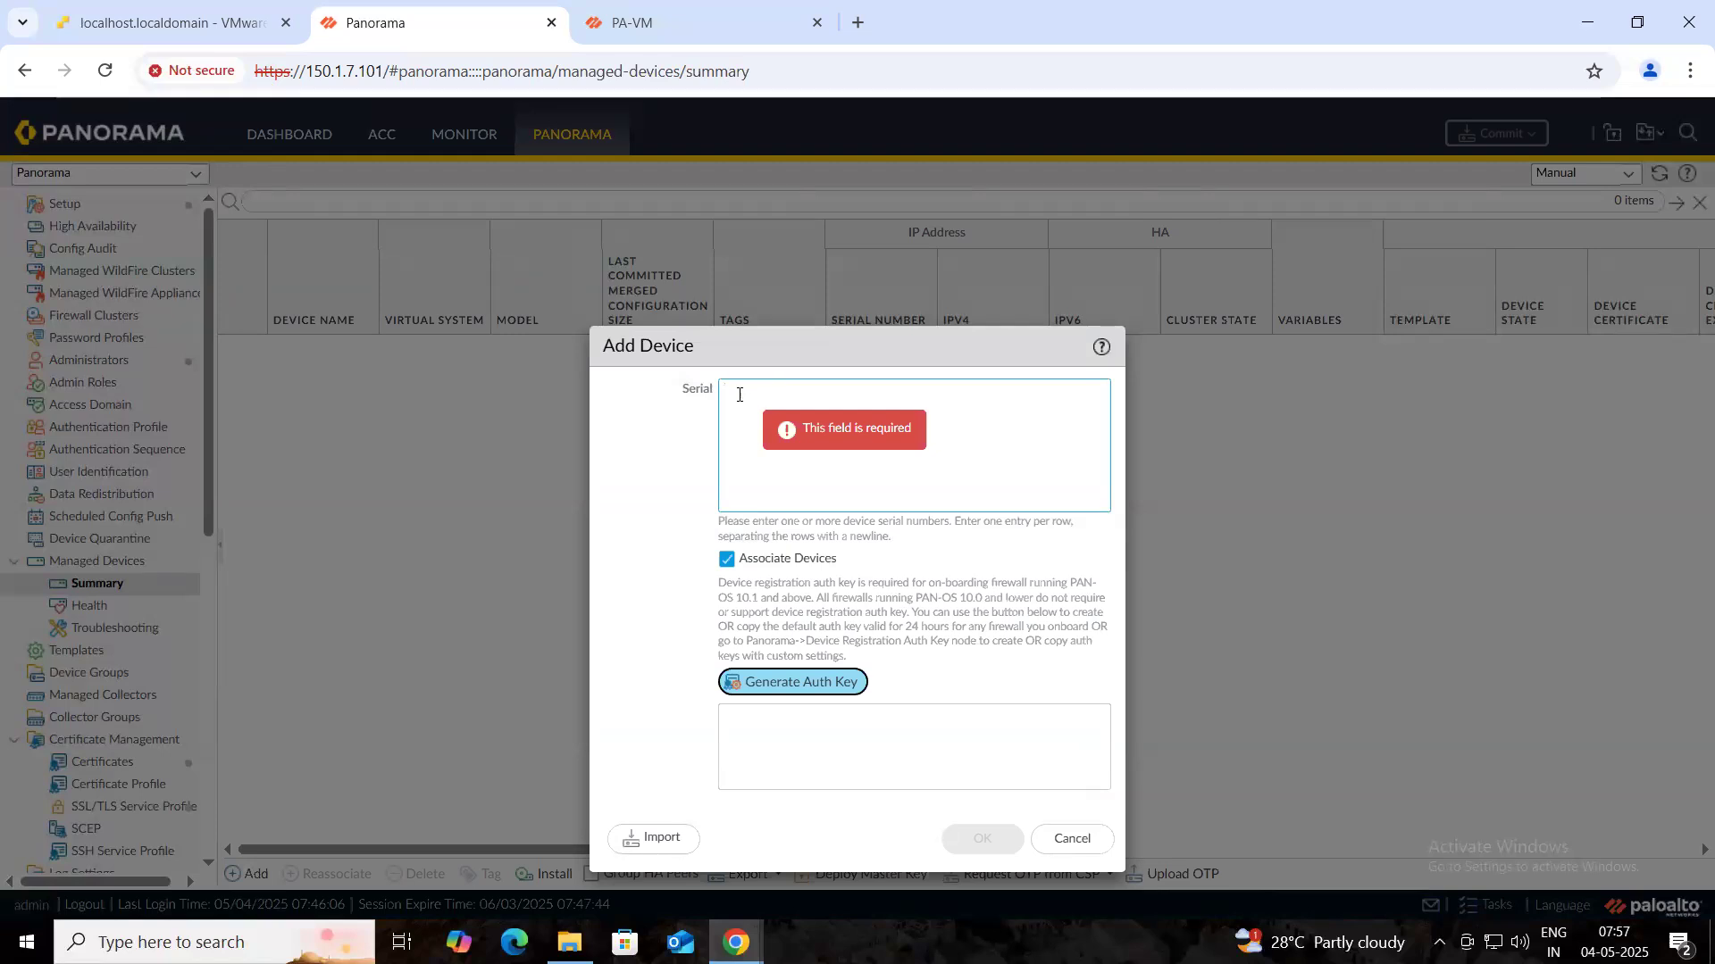
{"action": "left_click", "coordinate": [650, 25]}
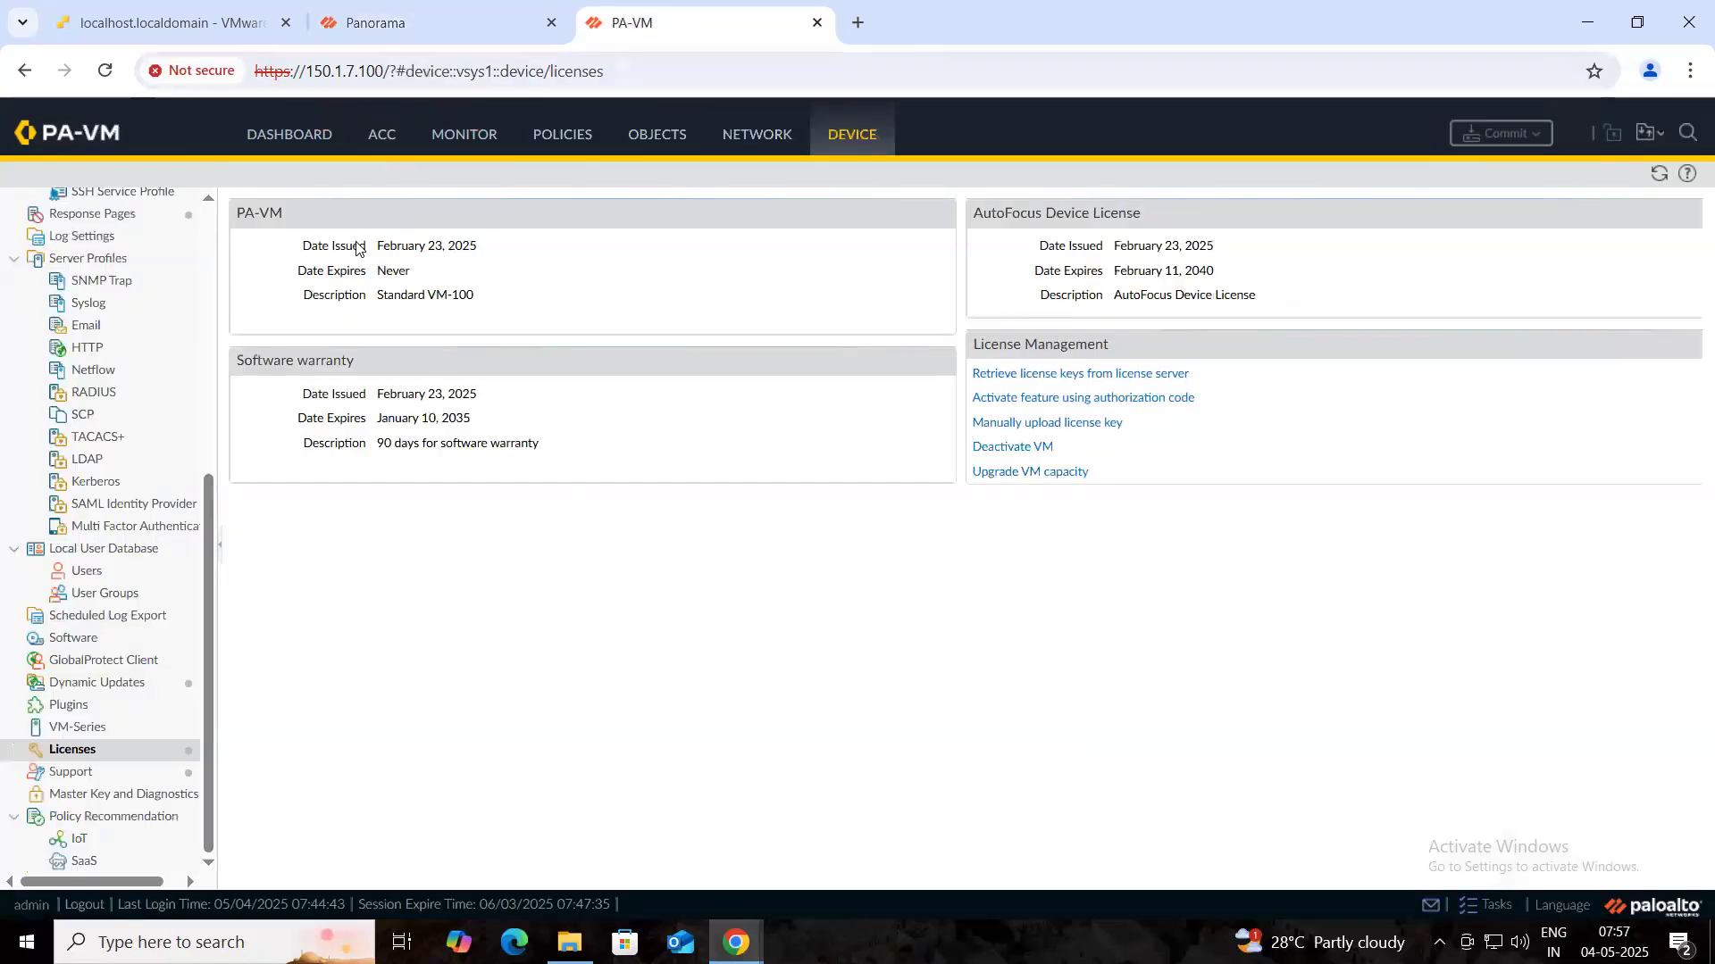
{"action": "left_click", "coordinate": [301, 140]}
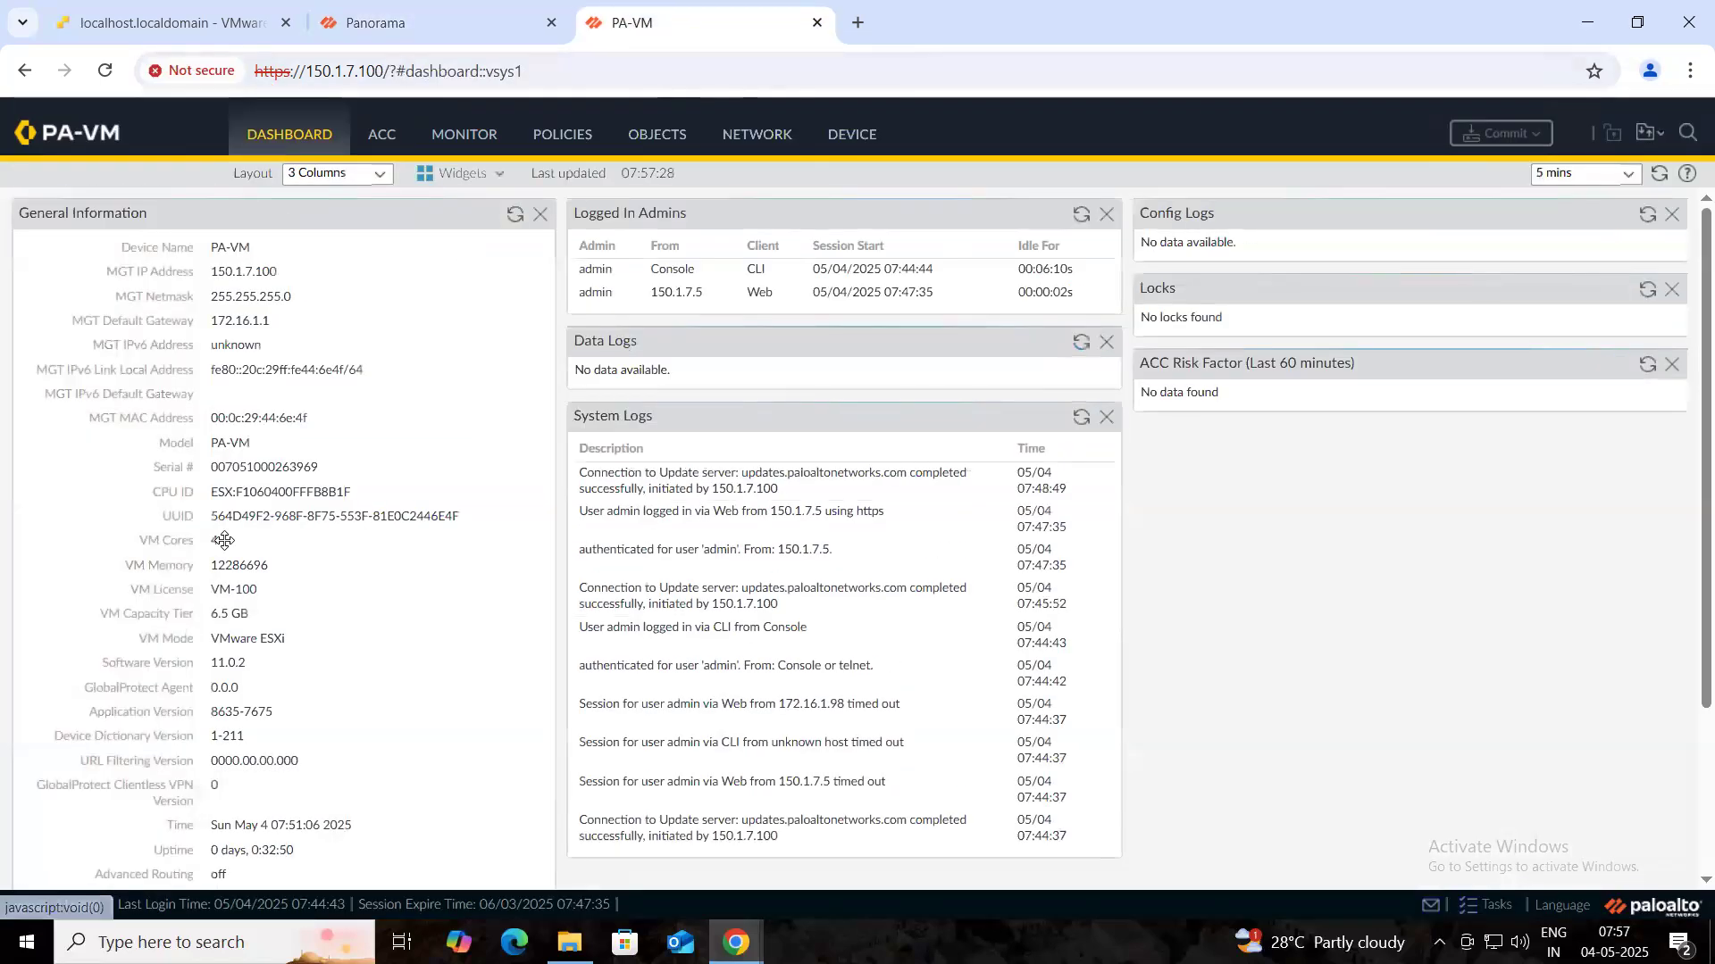
{"action": "left_click_drag", "start_coordinate": [211, 468], "coordinate": [313, 470]}
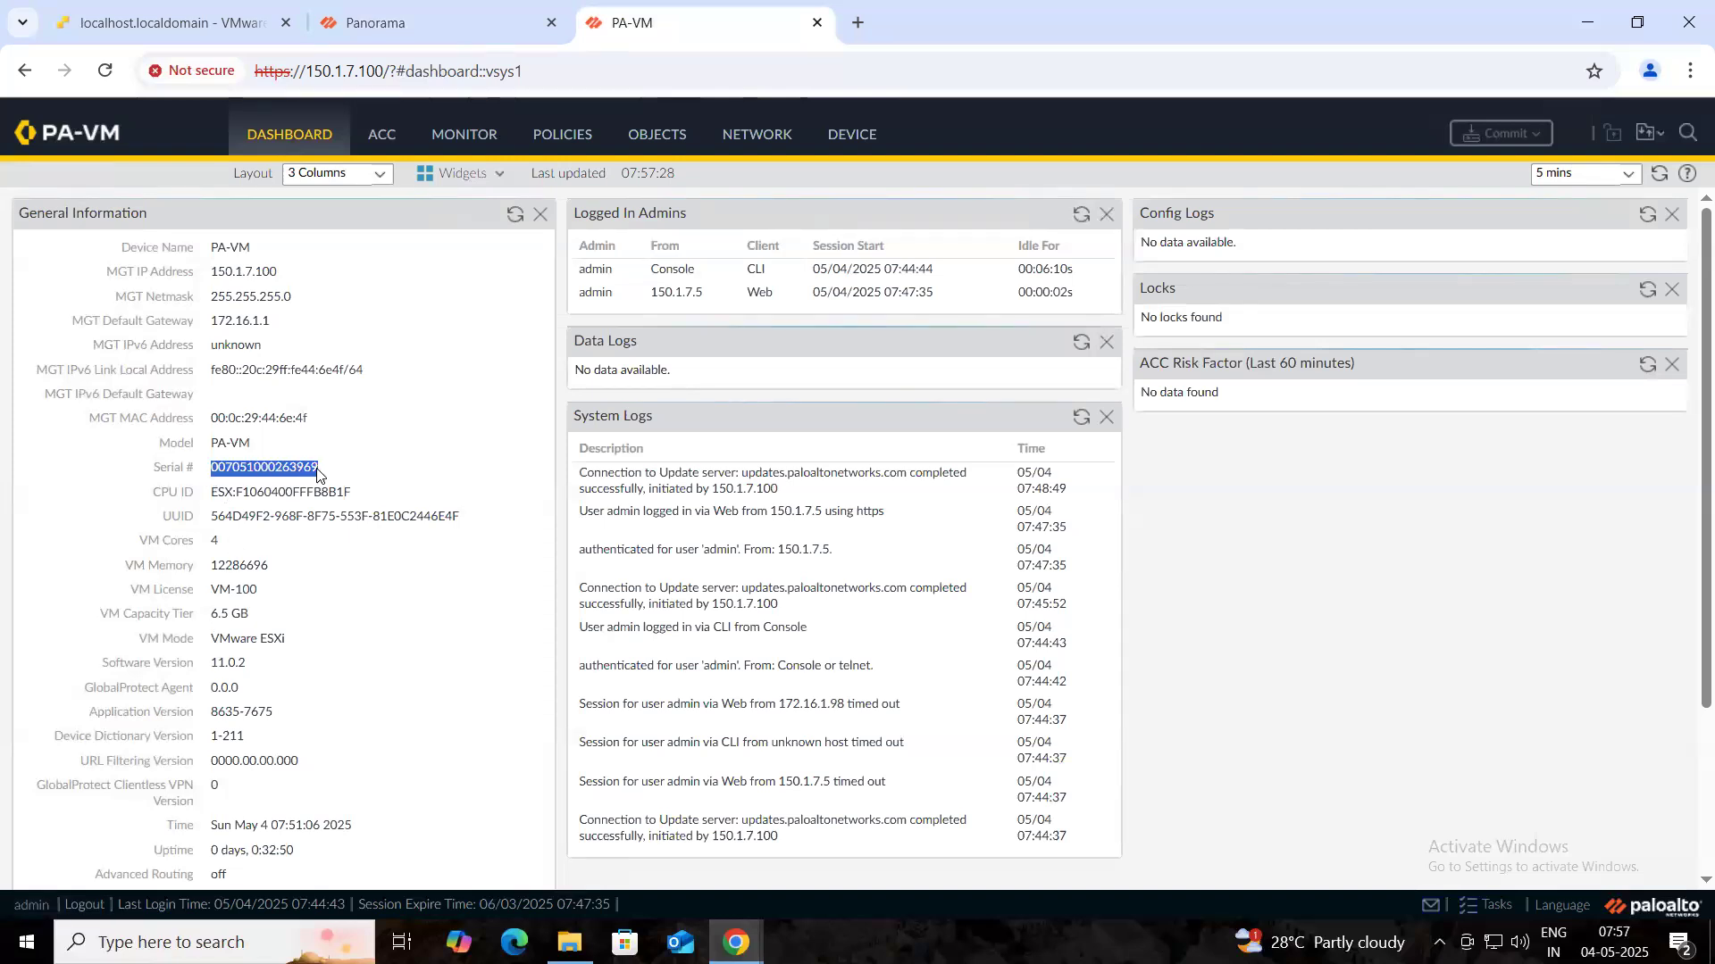
{"action": "right_click", "coordinate": [297, 475]}
{"action": "left_click", "coordinate": [345, 495]}
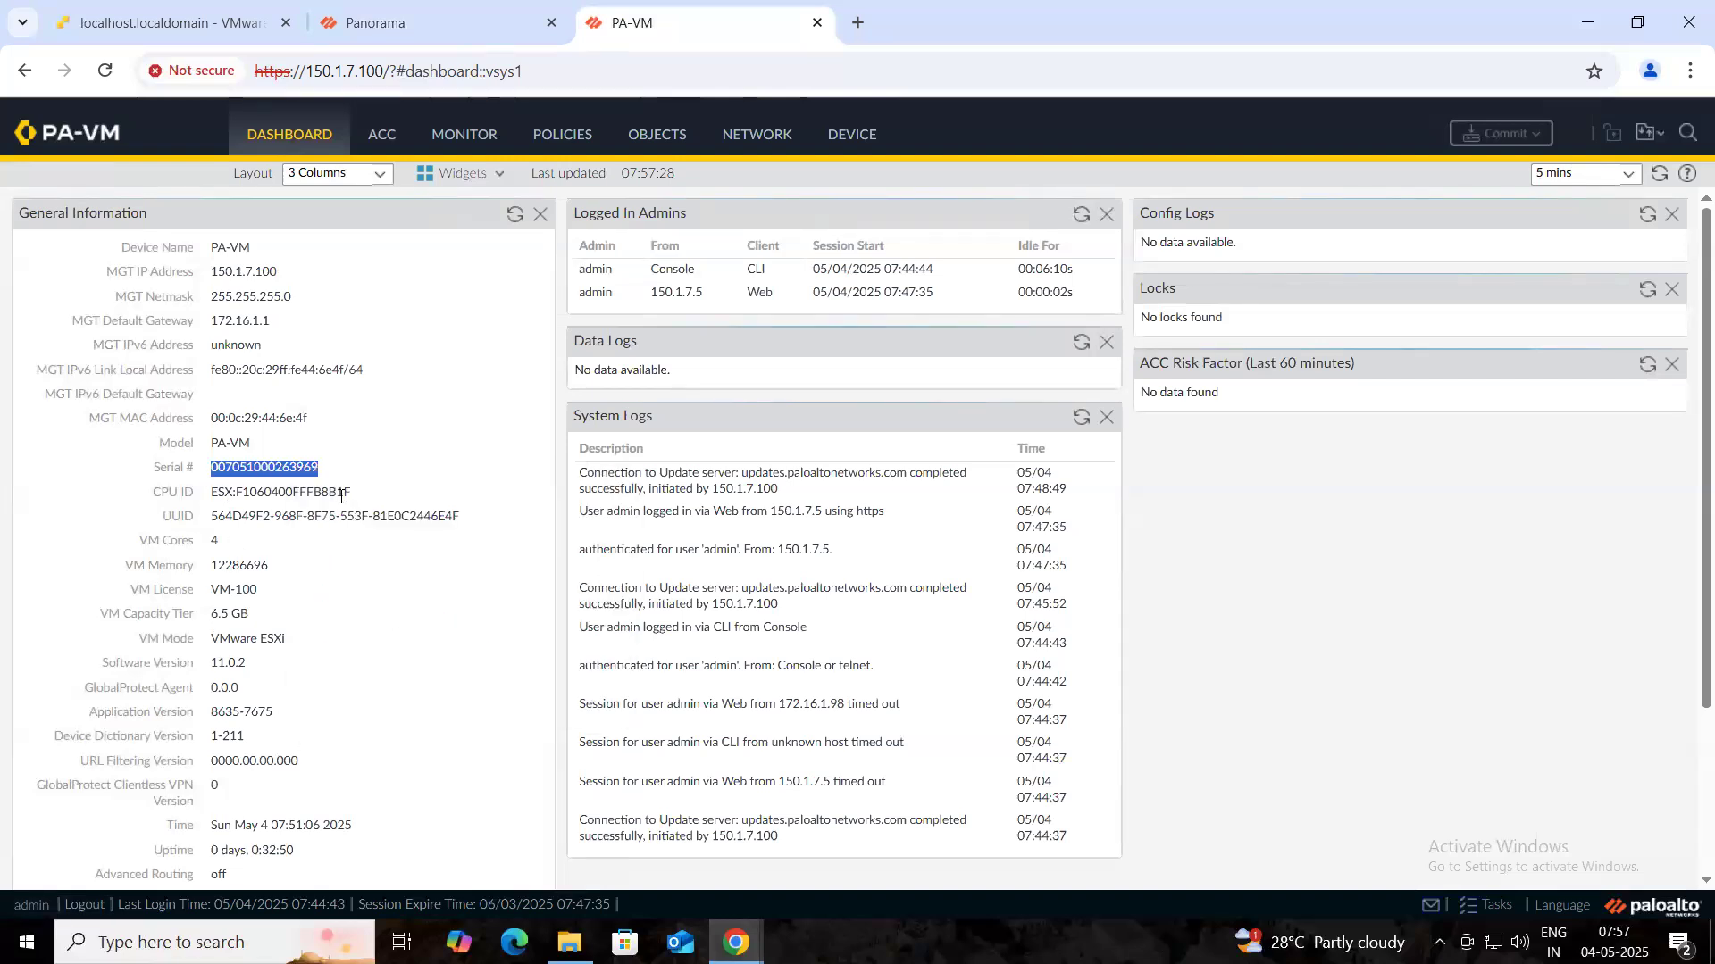
- Paste the serial into the Add Device form, then generate and copy an auth key
{"action": "left_click", "coordinate": [486, 25]}
{"action": "left_click", "coordinate": [818, 431]}
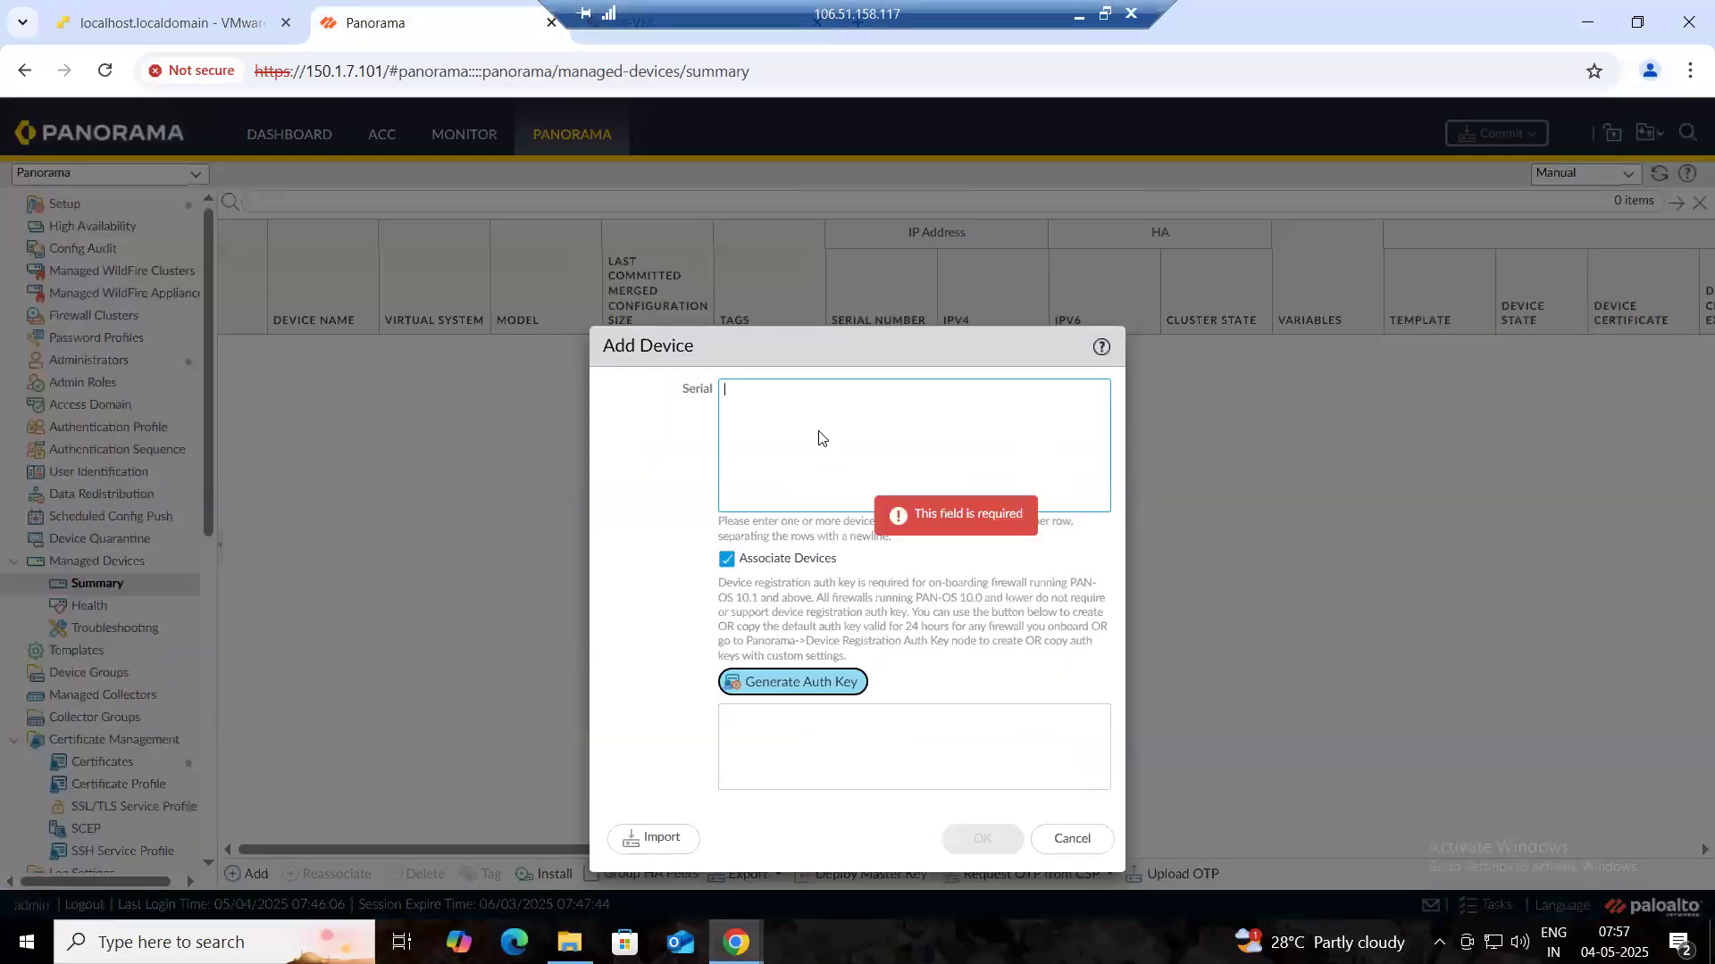
{"action": "right_click", "coordinate": [819, 438]}
{"action": "left_click", "coordinate": [865, 655]}
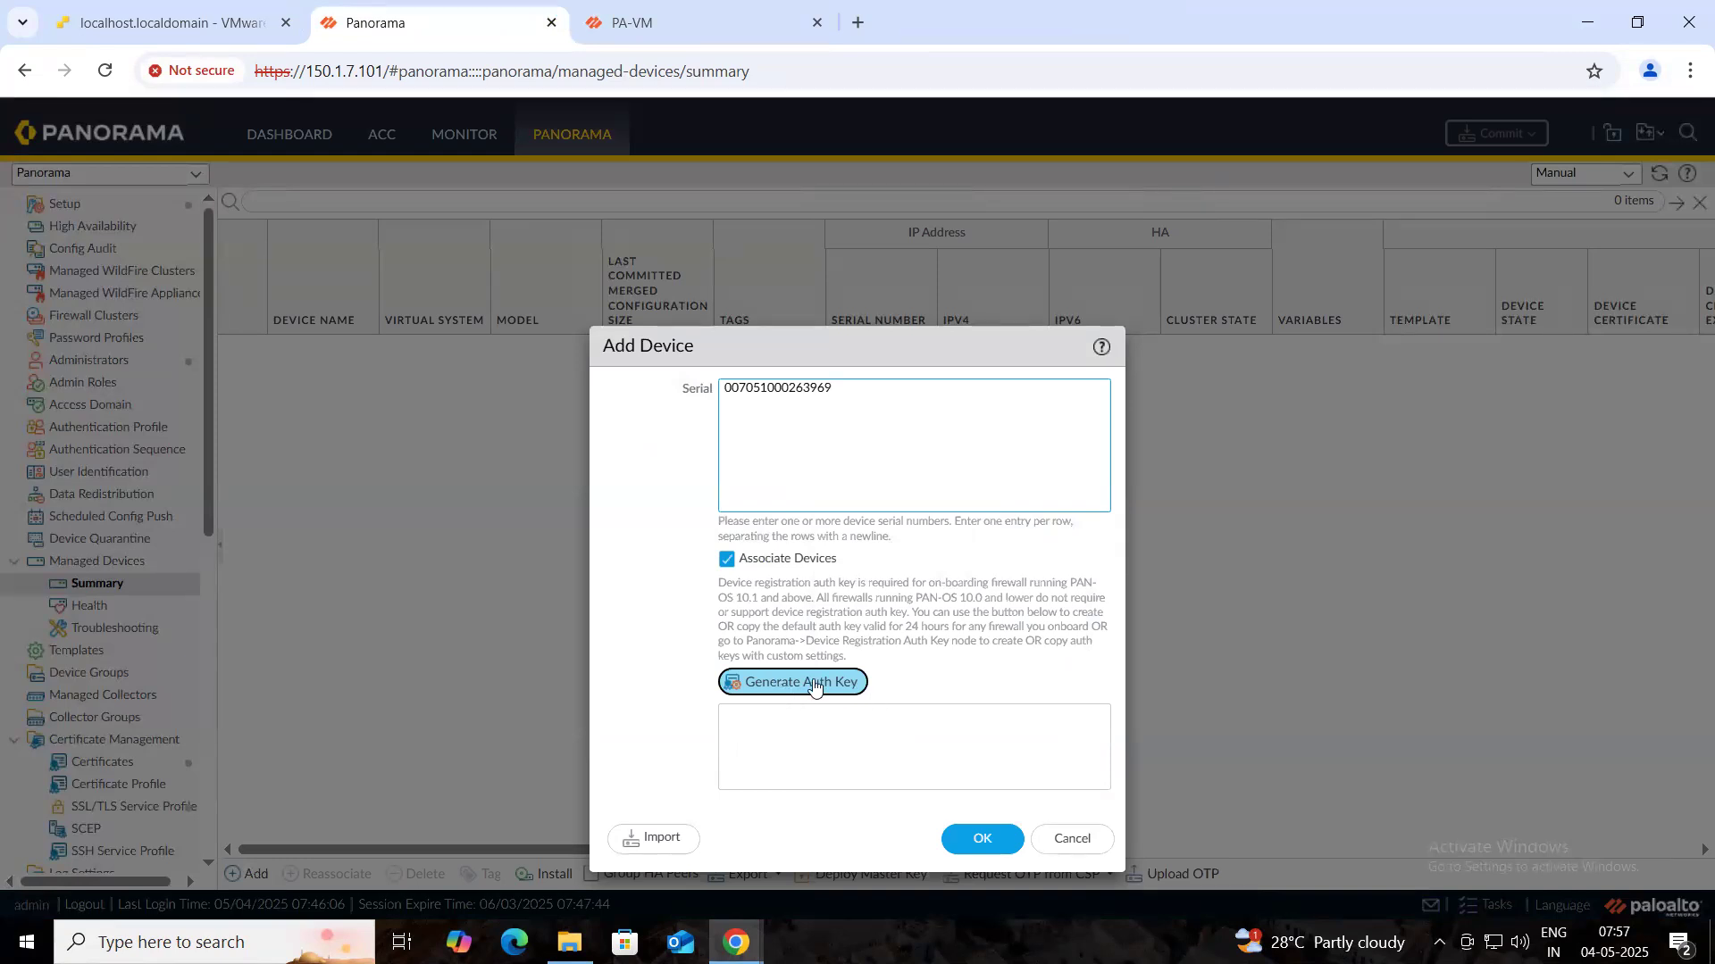
{"action": "left_click", "coordinate": [786, 684]}
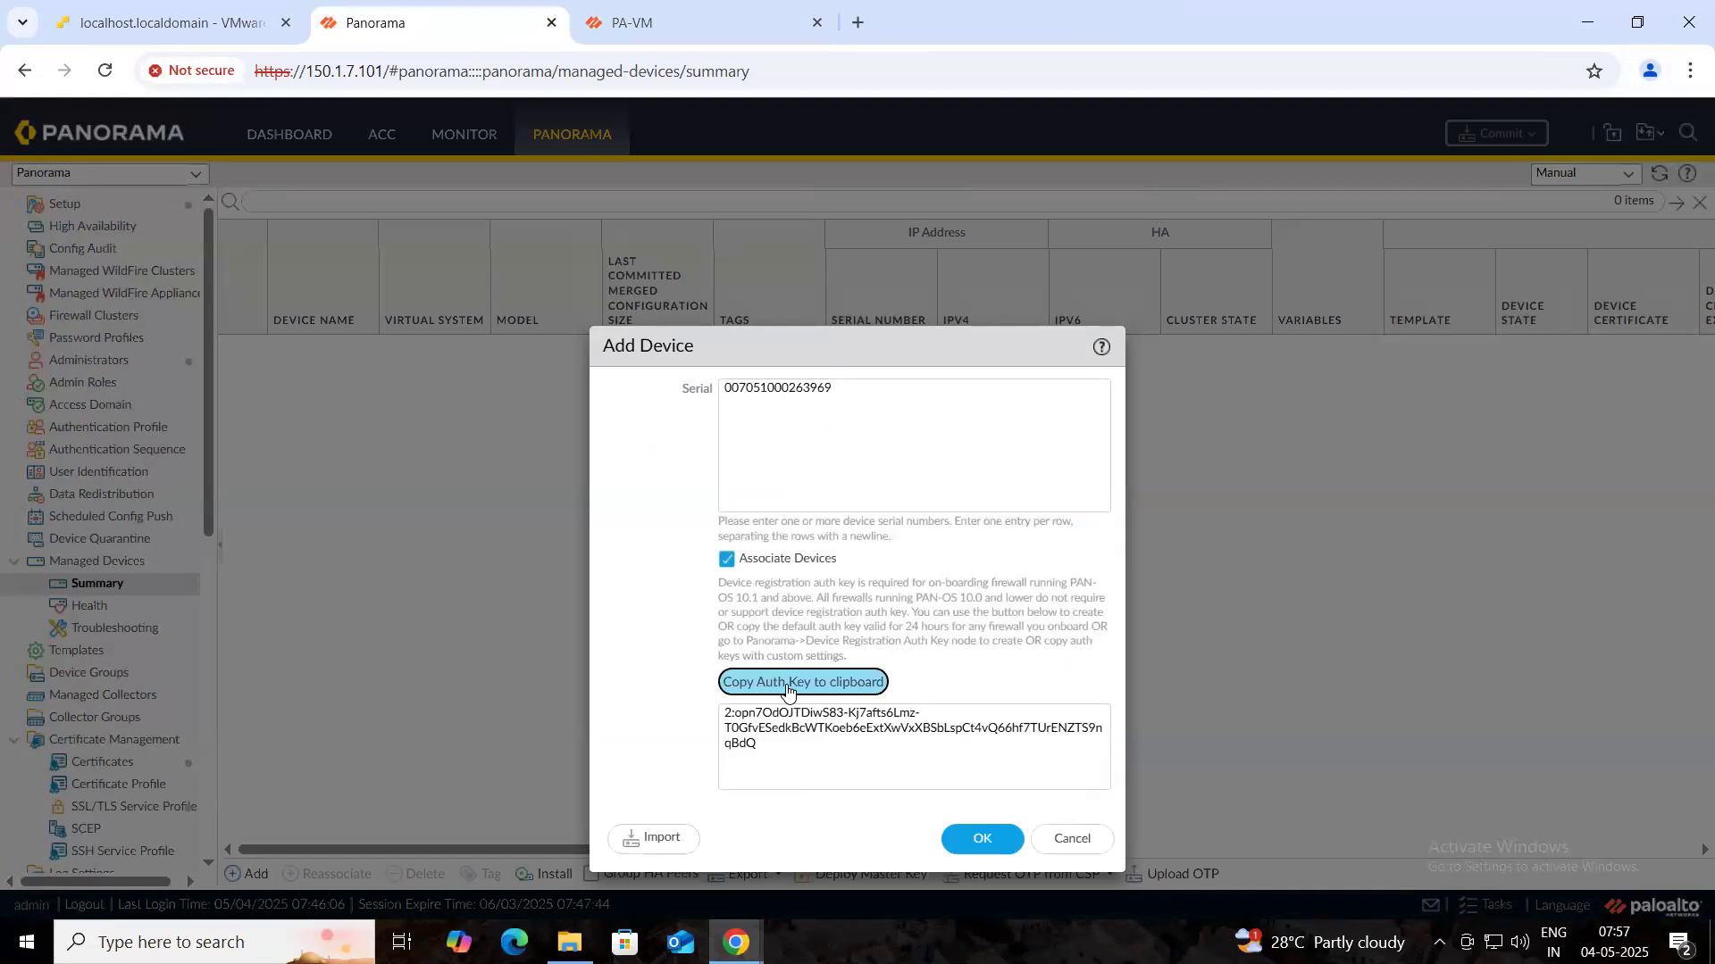
{"action": "left_click_drag", "start_coordinate": [765, 742], "coordinate": [706, 725]}
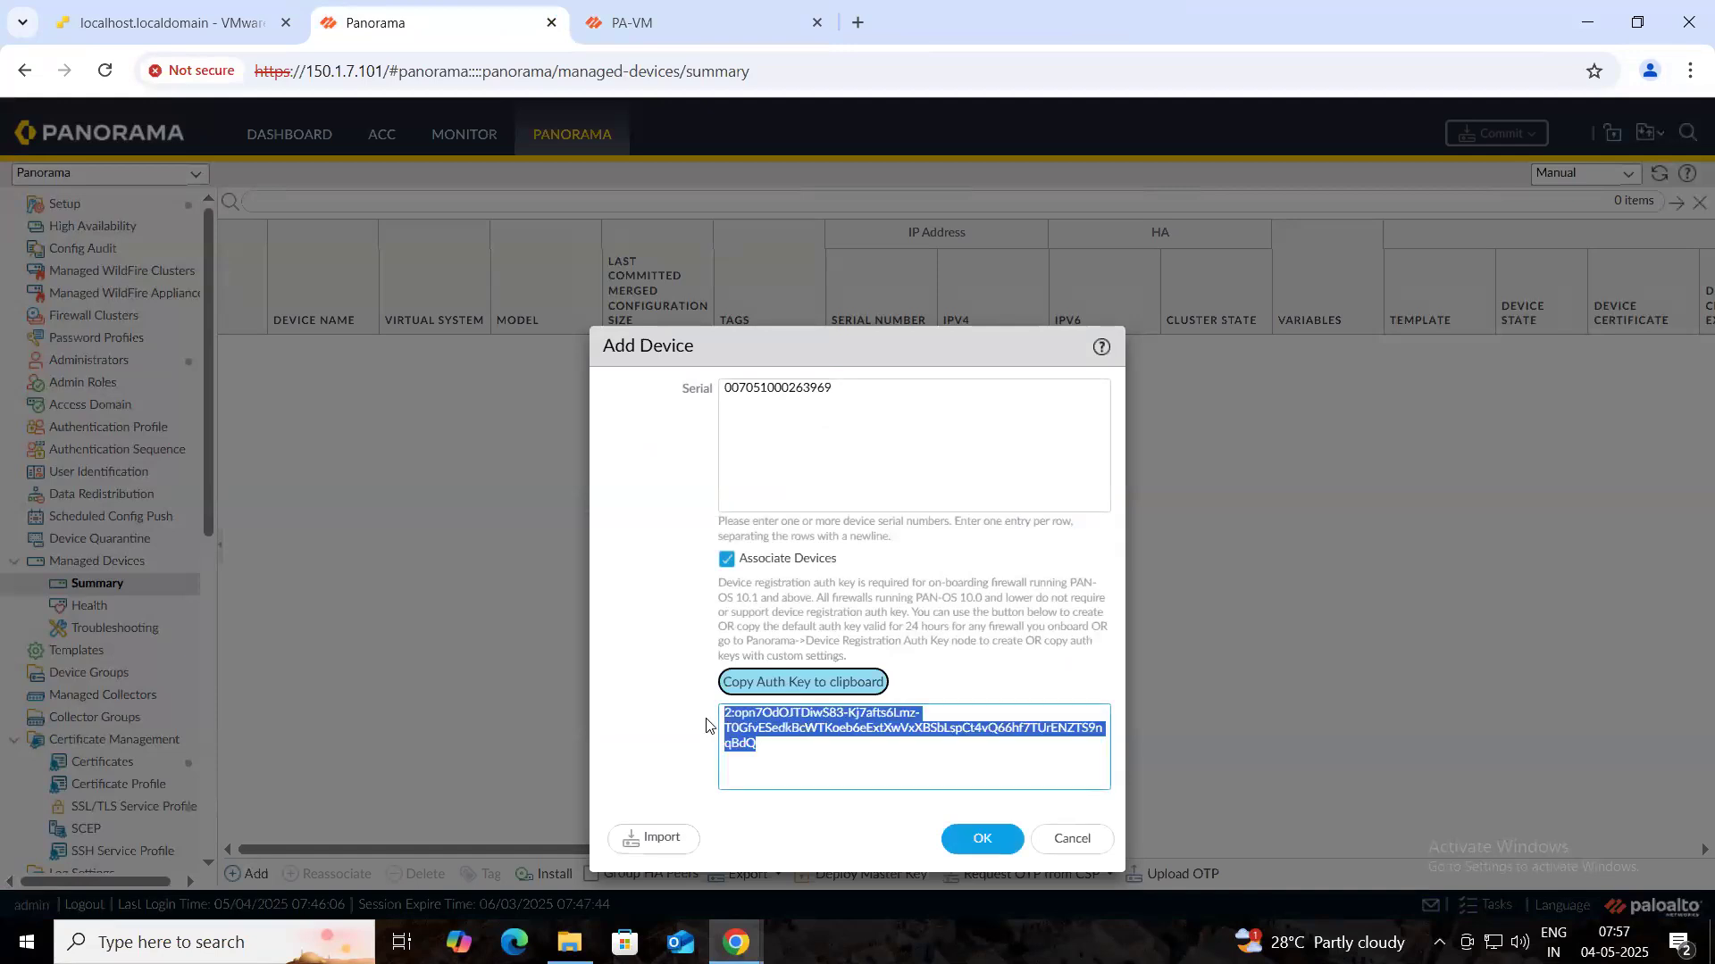
{"action": "right_click", "coordinate": [762, 725]}
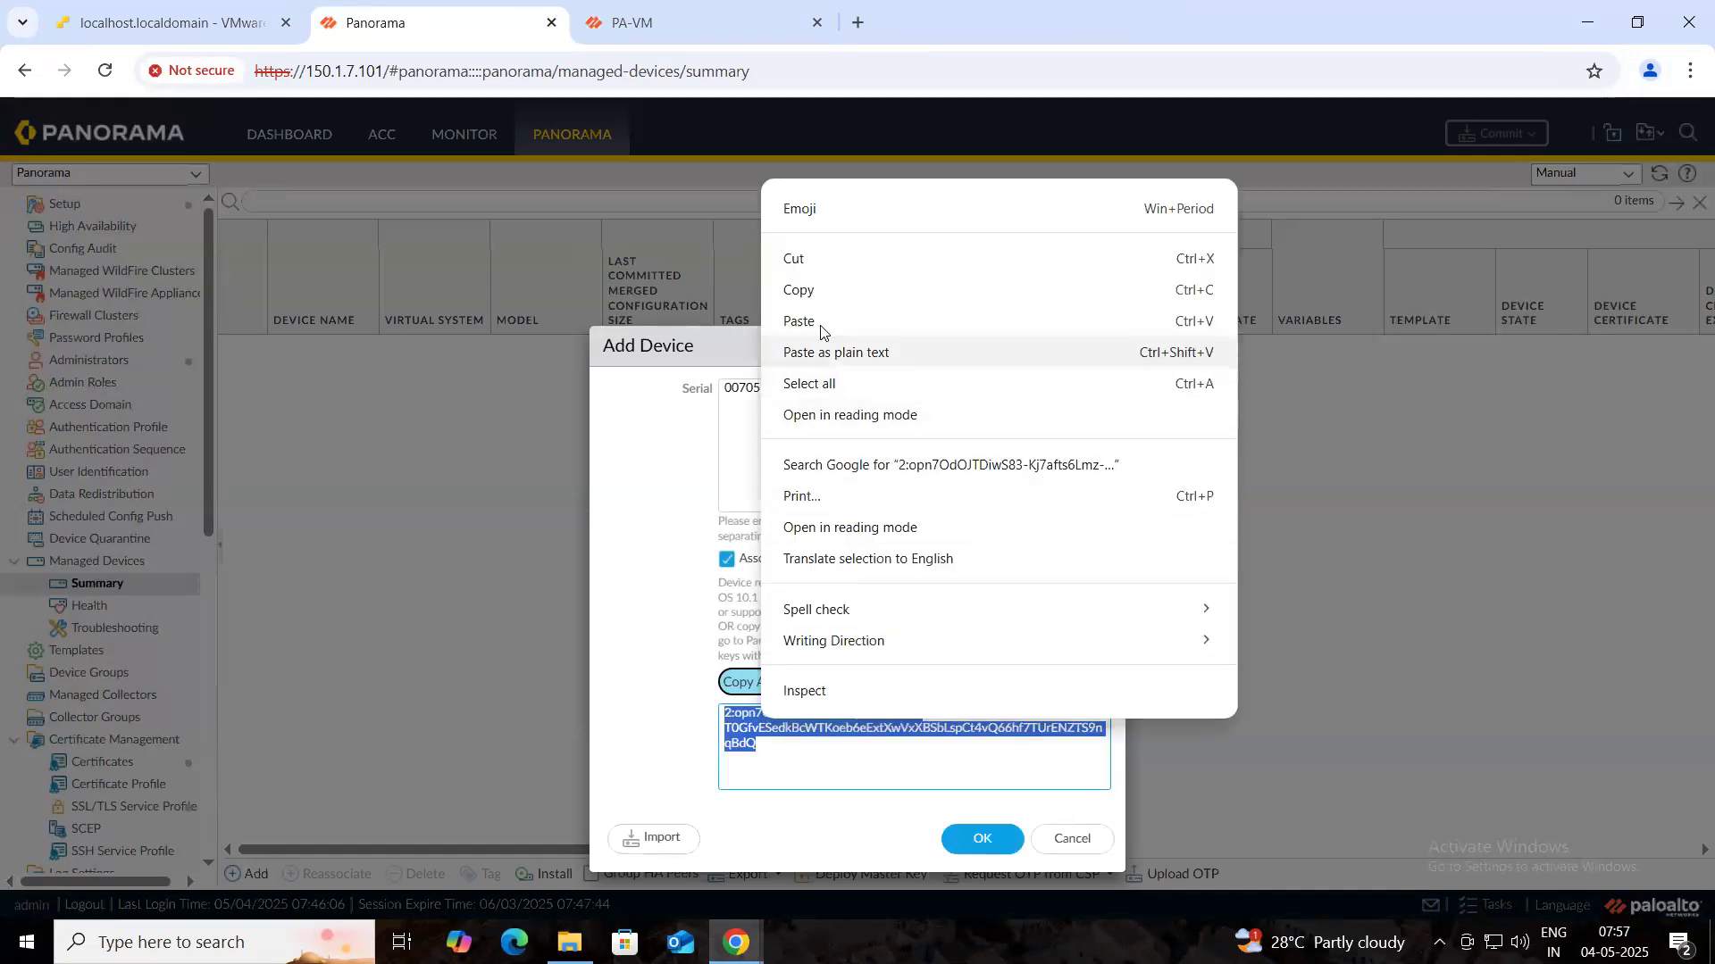
{"action": "left_click", "coordinate": [815, 298]}
- Confirm the new managed device and its device association
{"action": "left_click_drag", "start_coordinate": [795, 344], "coordinate": [773, 176]}
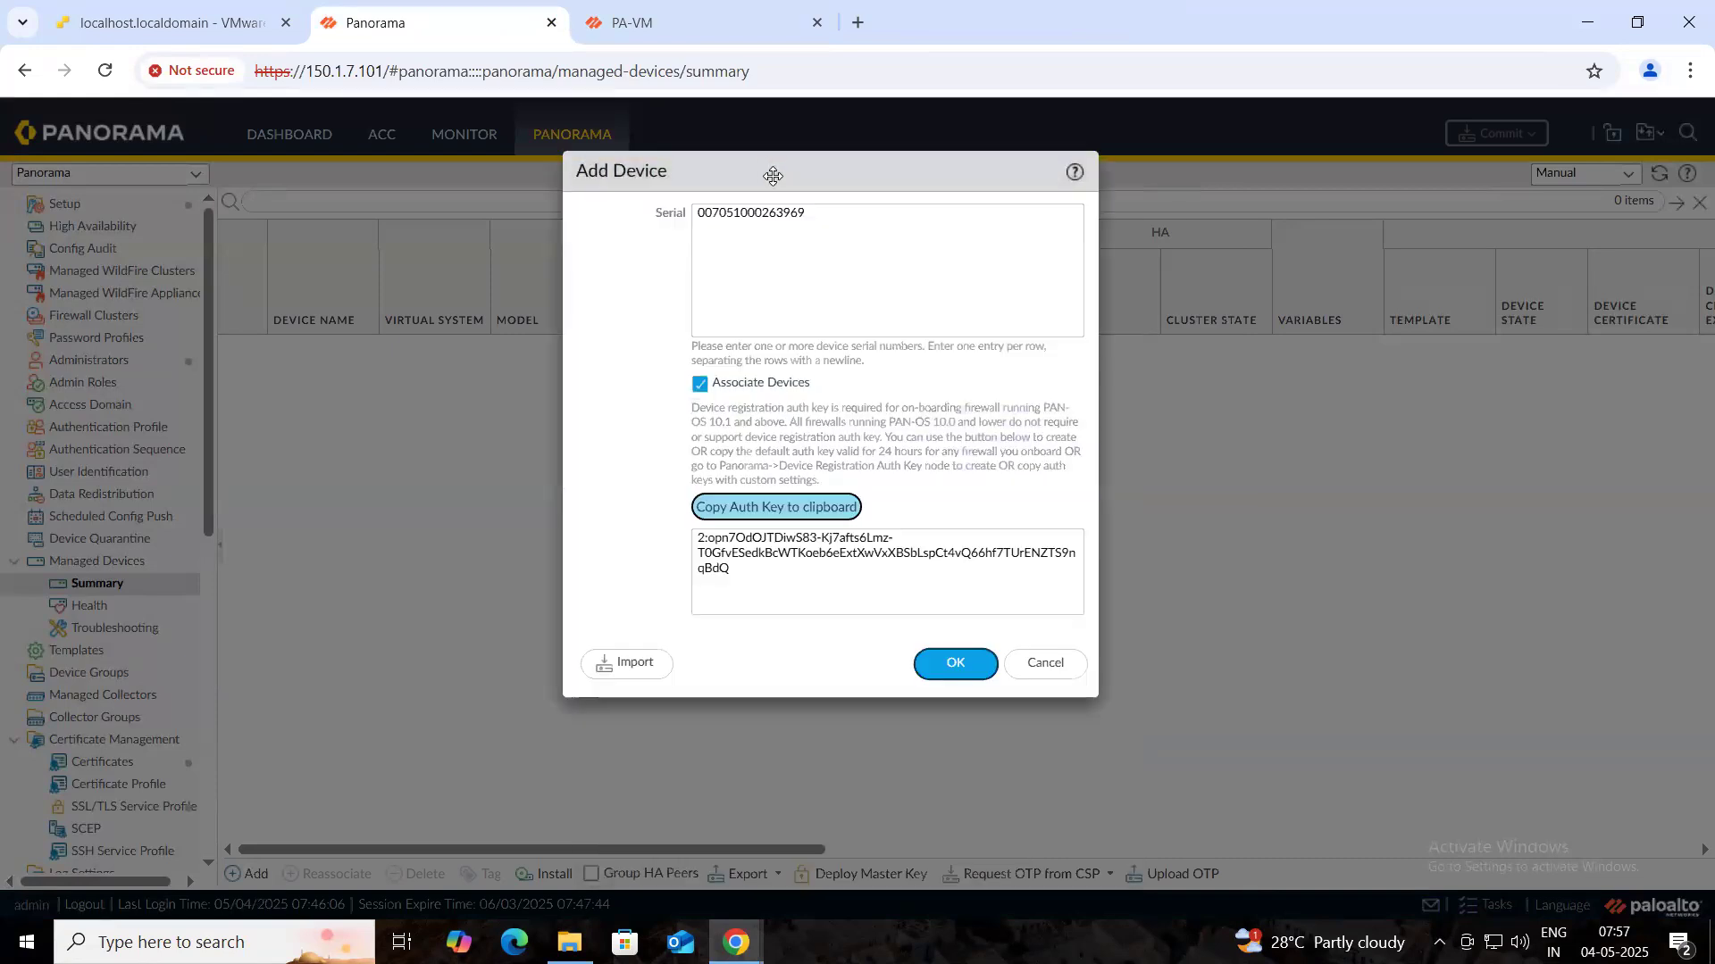
{"action": "left_click", "coordinate": [957, 667]}
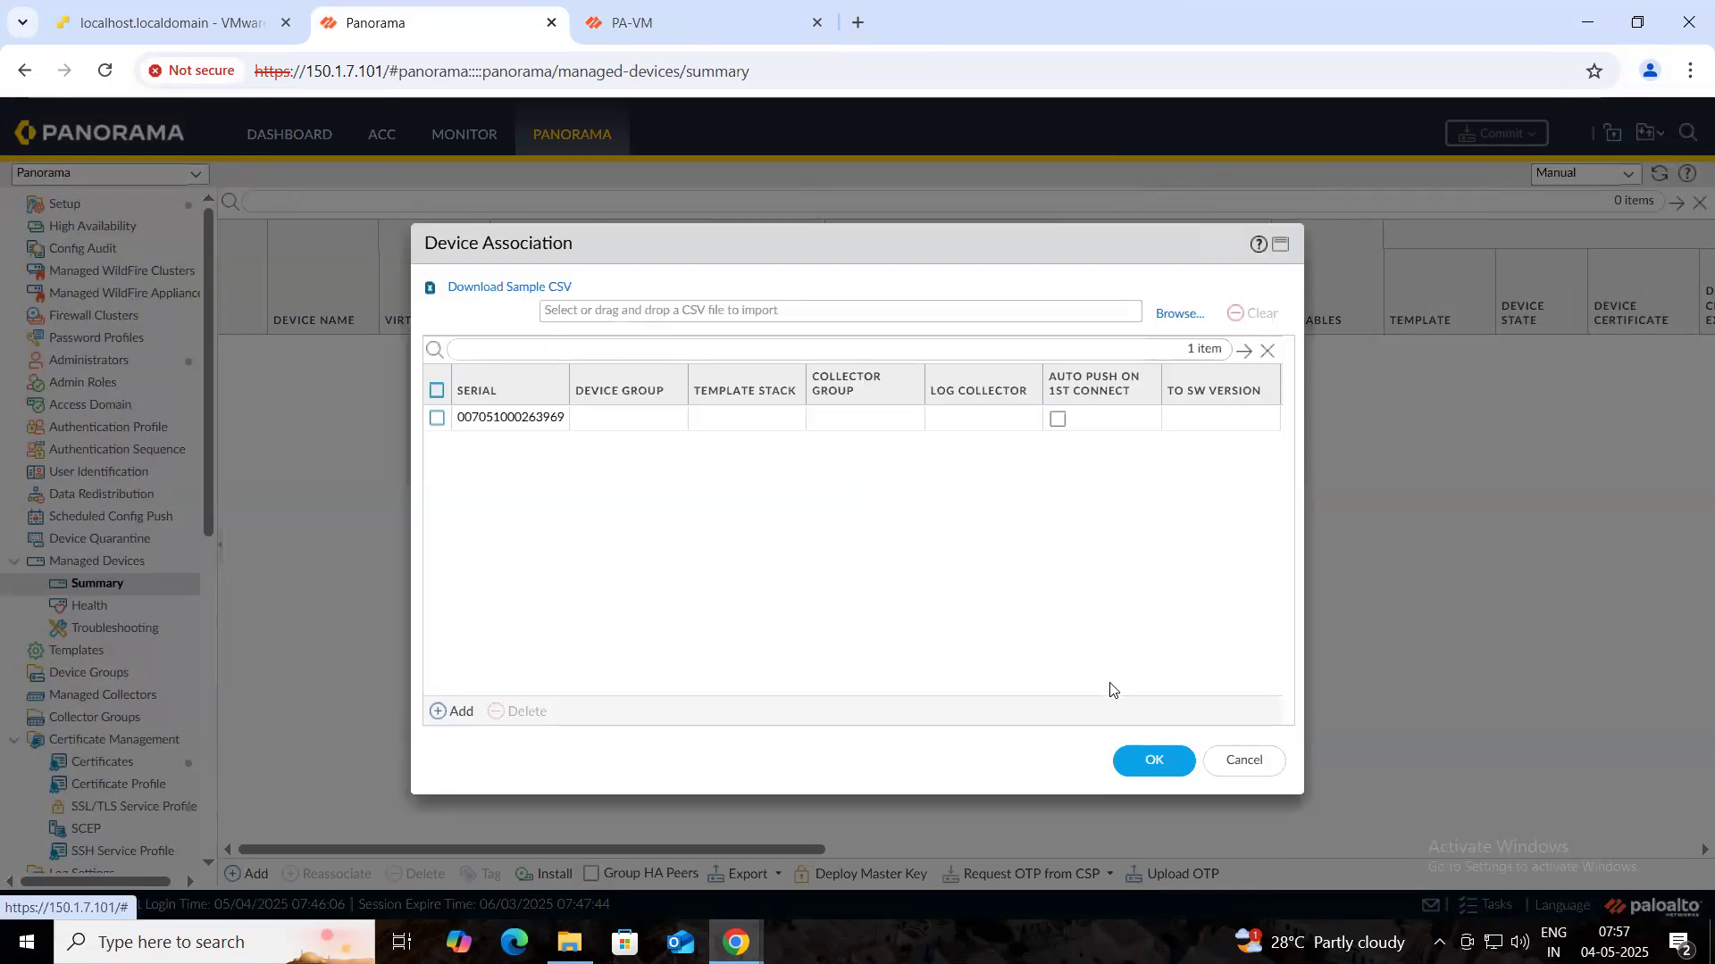
{"action": "left_click", "coordinate": [1142, 766]}
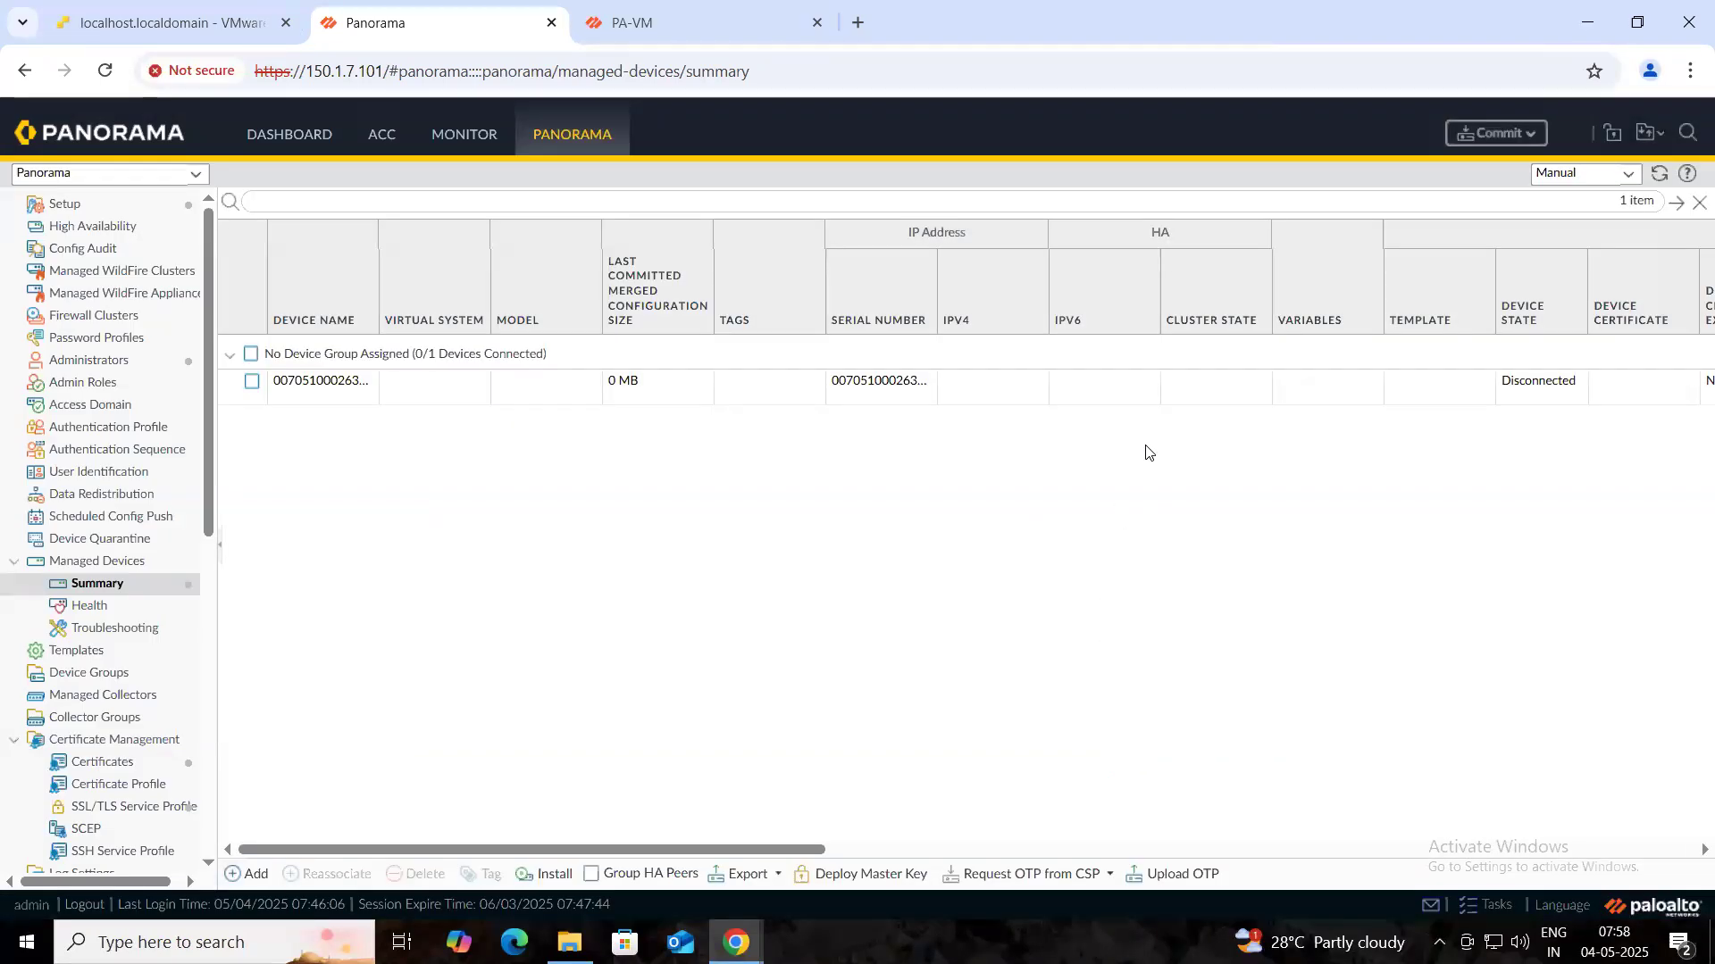
{"action": "left_click", "coordinate": [682, 21]}
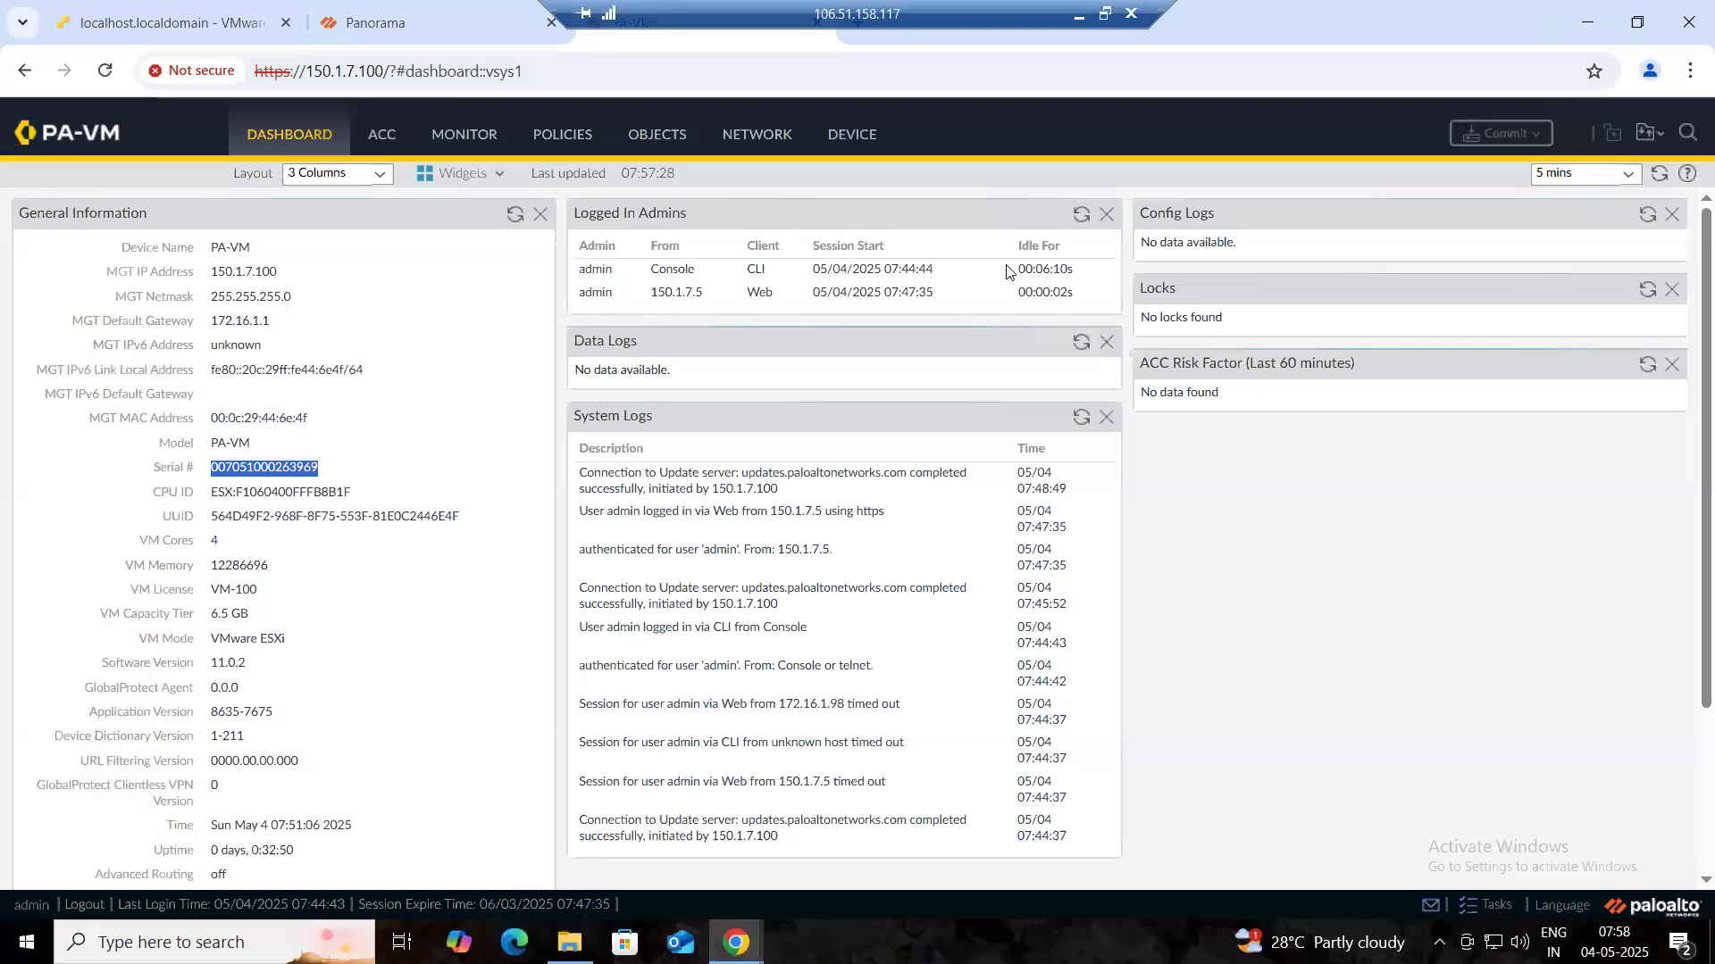
{"action": "left_click", "coordinate": [850, 137]}
{"action": "scroll", "coordinate": [122, 216], "scroll_direction": "up", "scroll_amount": 5}
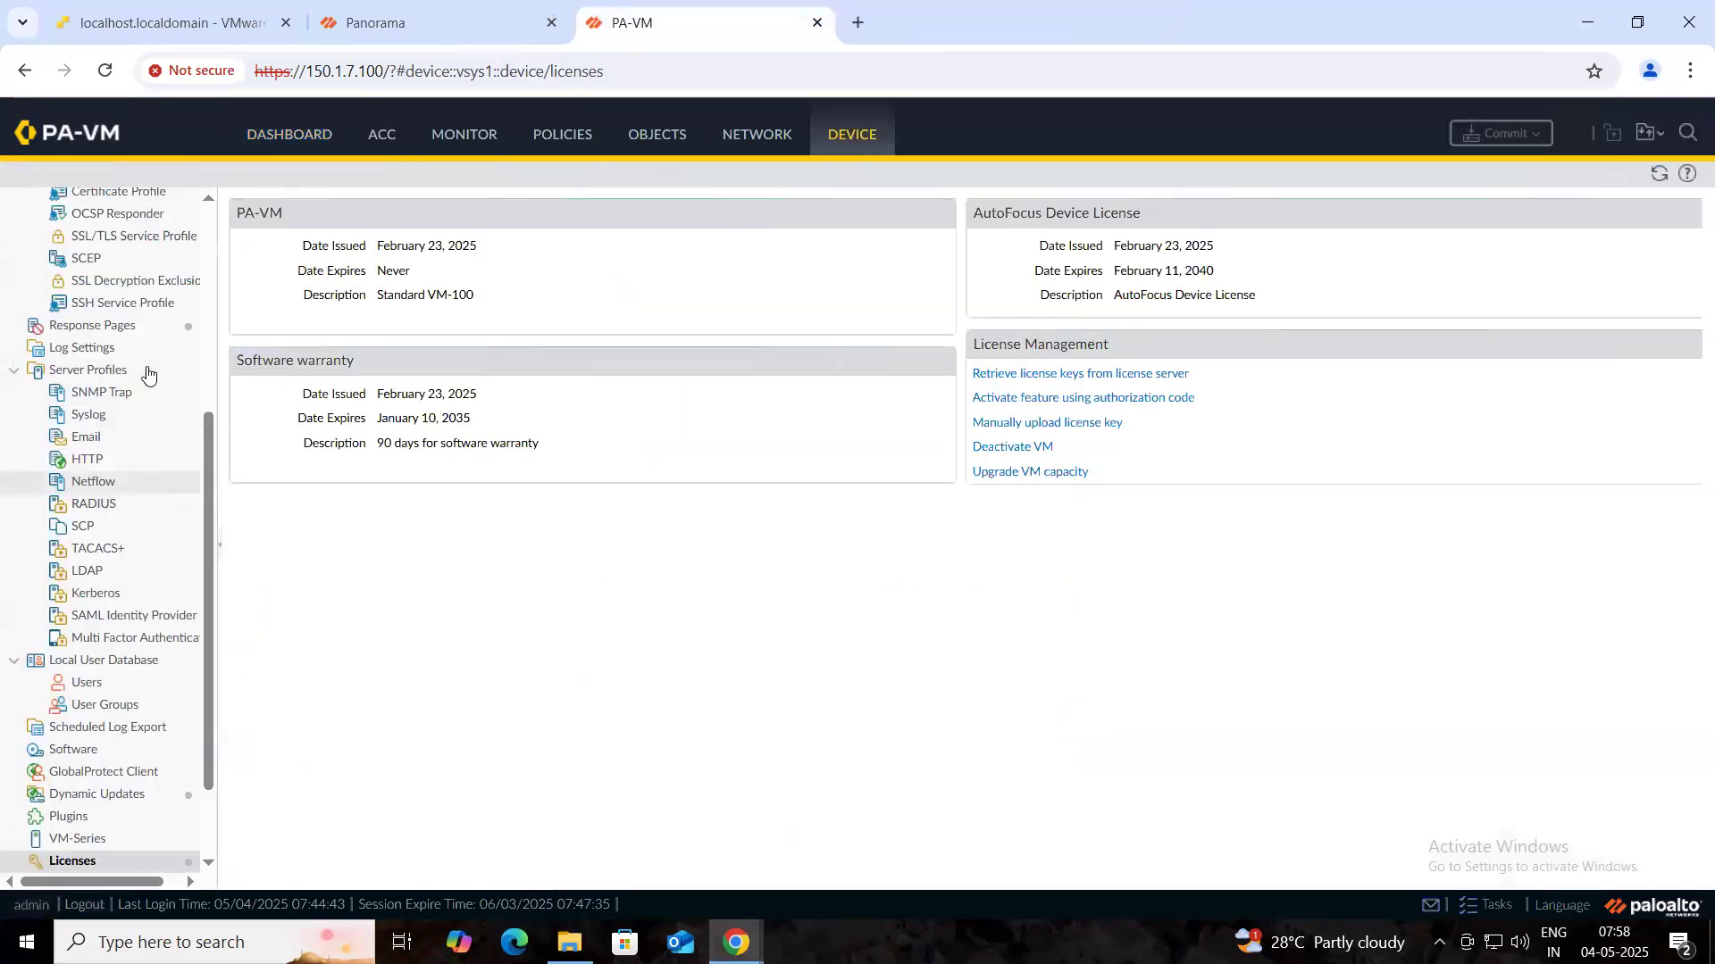
{"action": "left_click", "coordinate": [123, 211]}
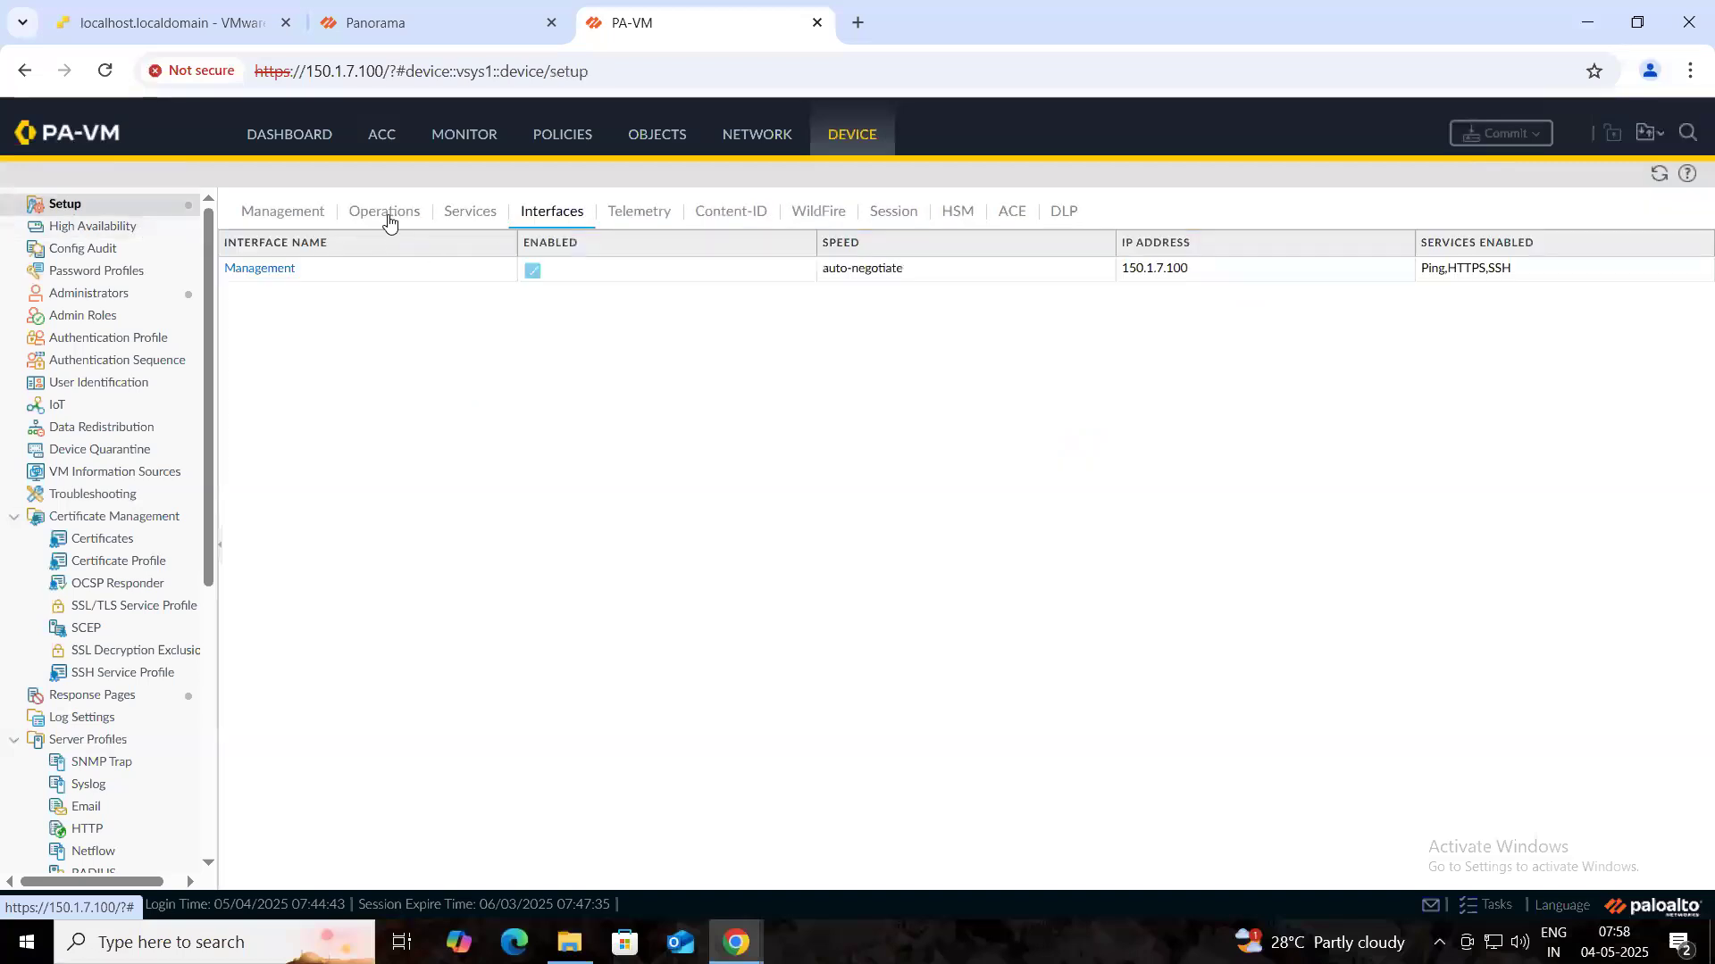
{"action": "left_click", "coordinate": [388, 215]}
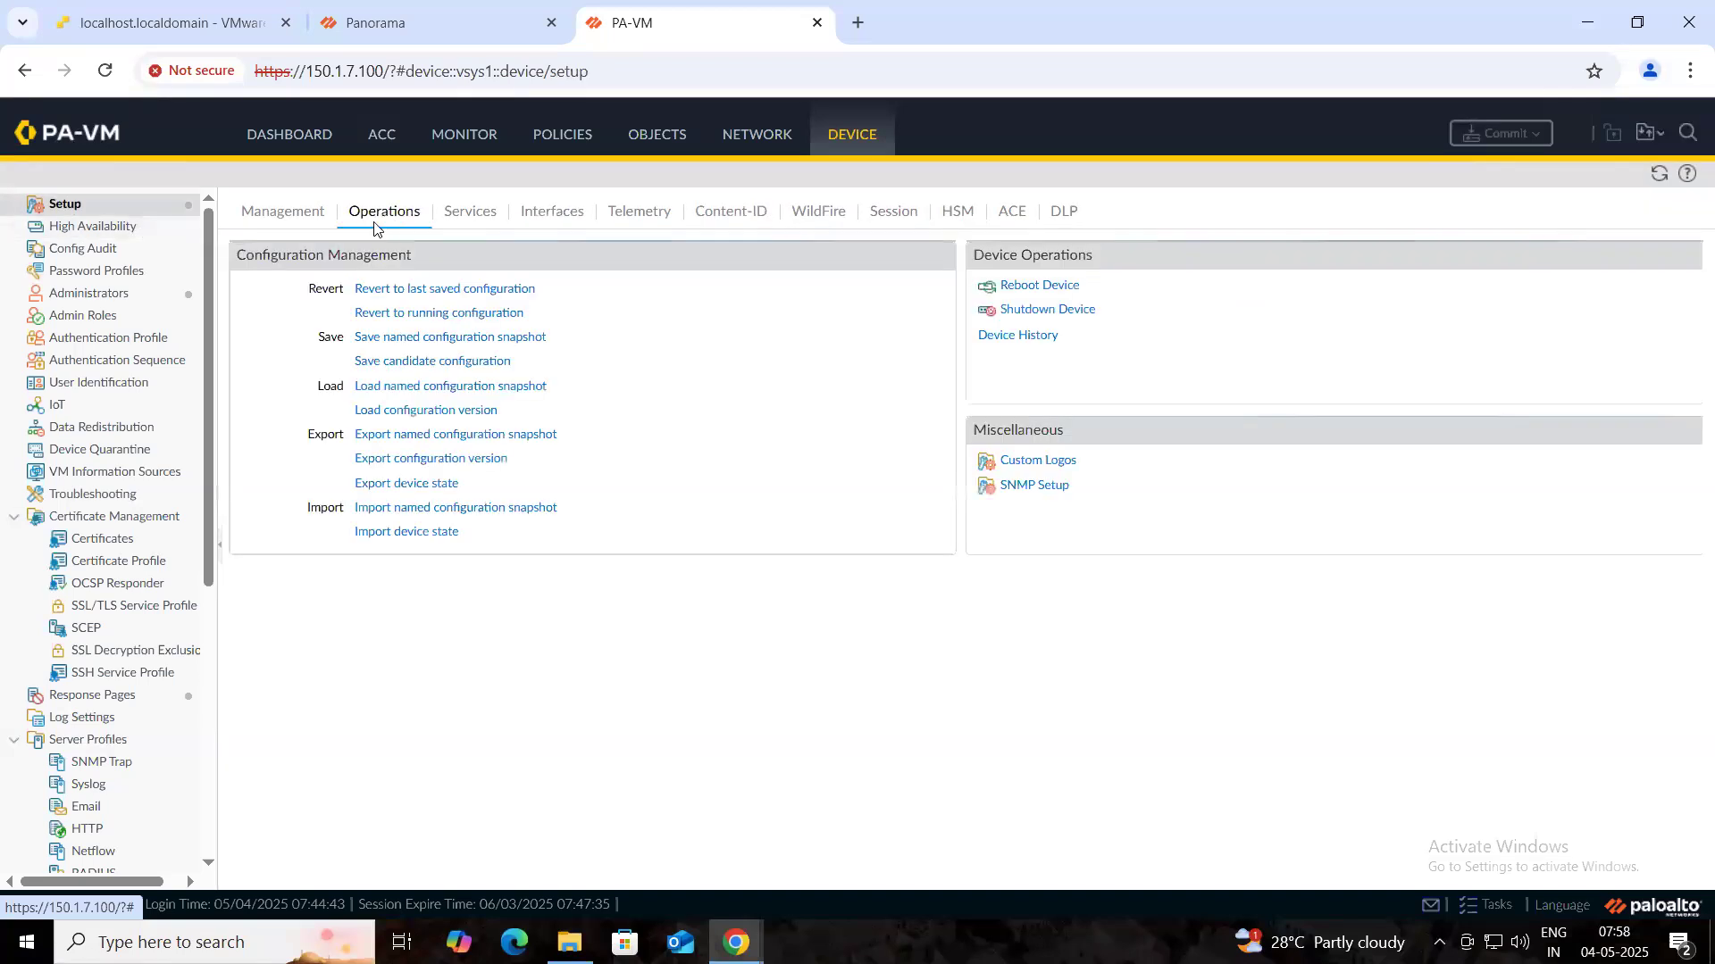
{"action": "left_click", "coordinate": [251, 222]}
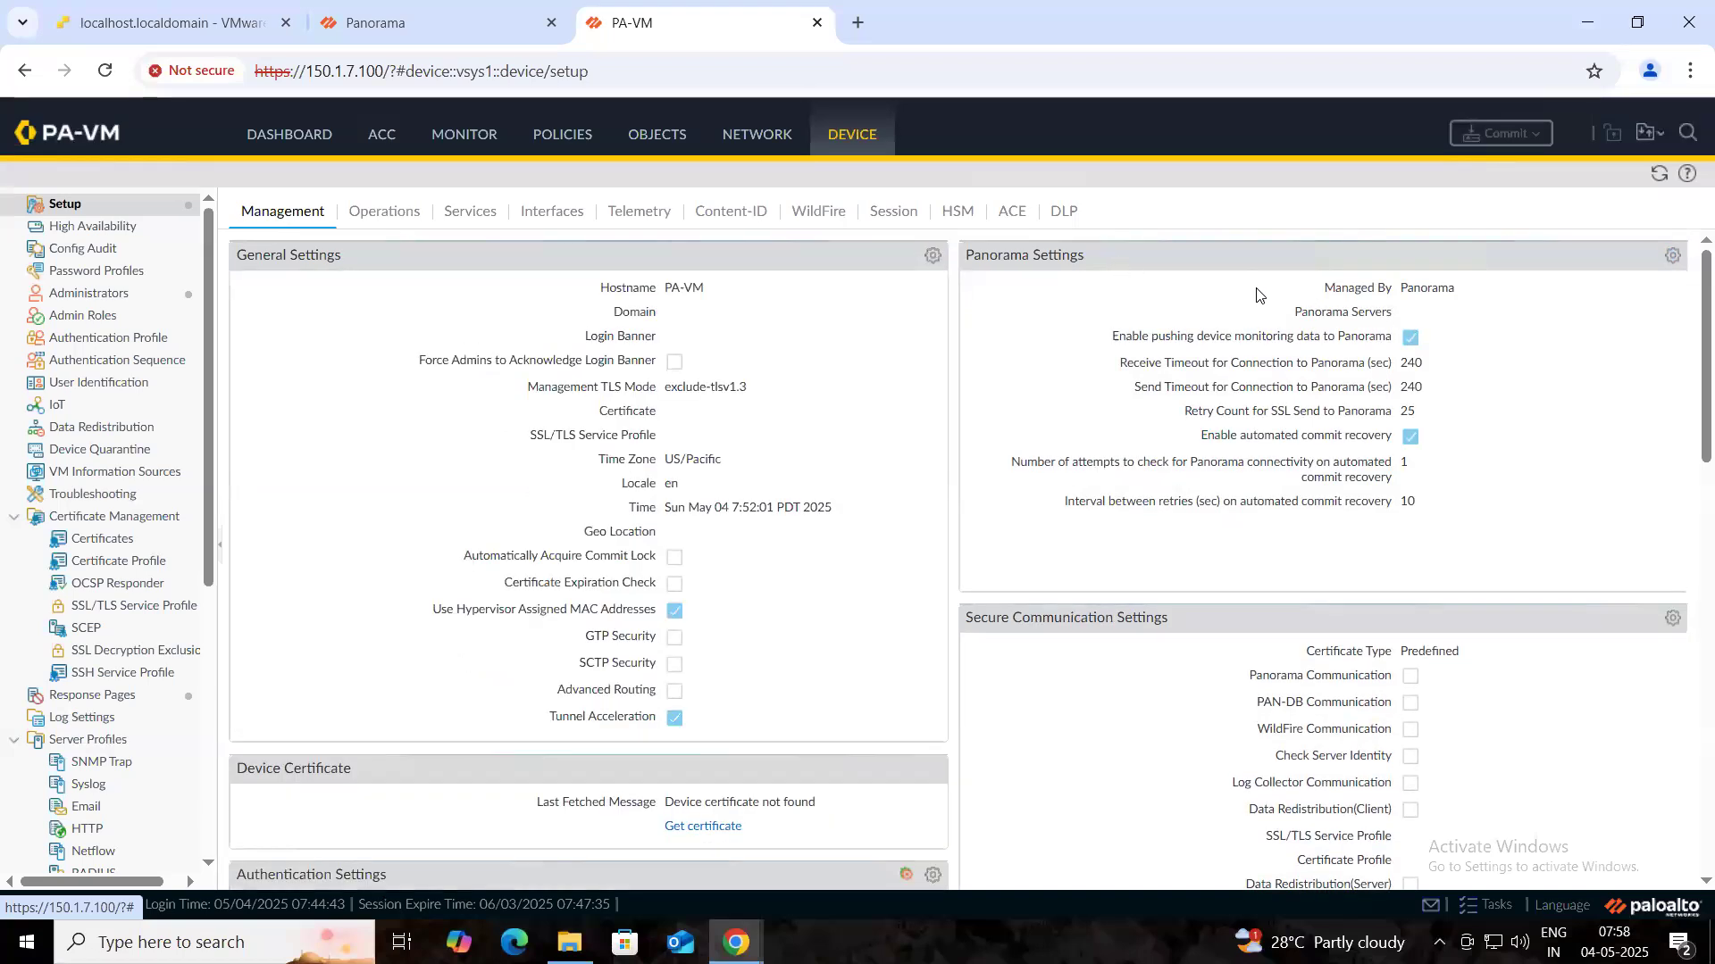
{"action": "left_click", "coordinate": [1672, 256]}
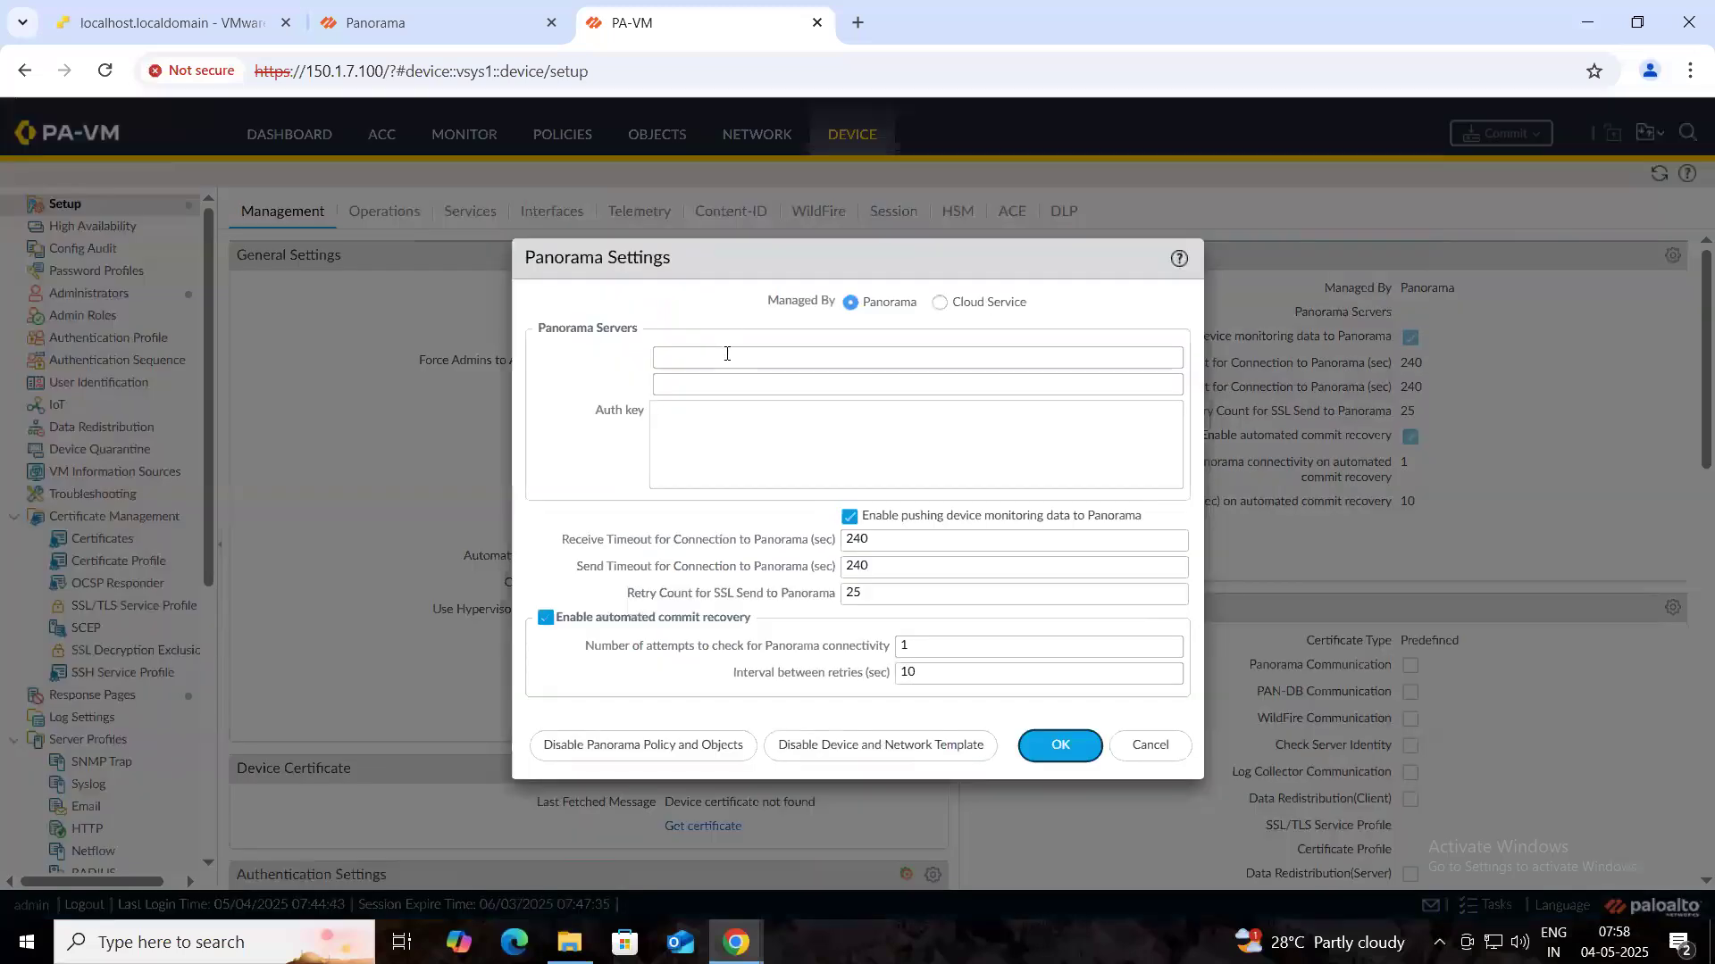
{"action": "left_click", "coordinate": [726, 356]}
{"action": "key", "text": "ctrl+v"}
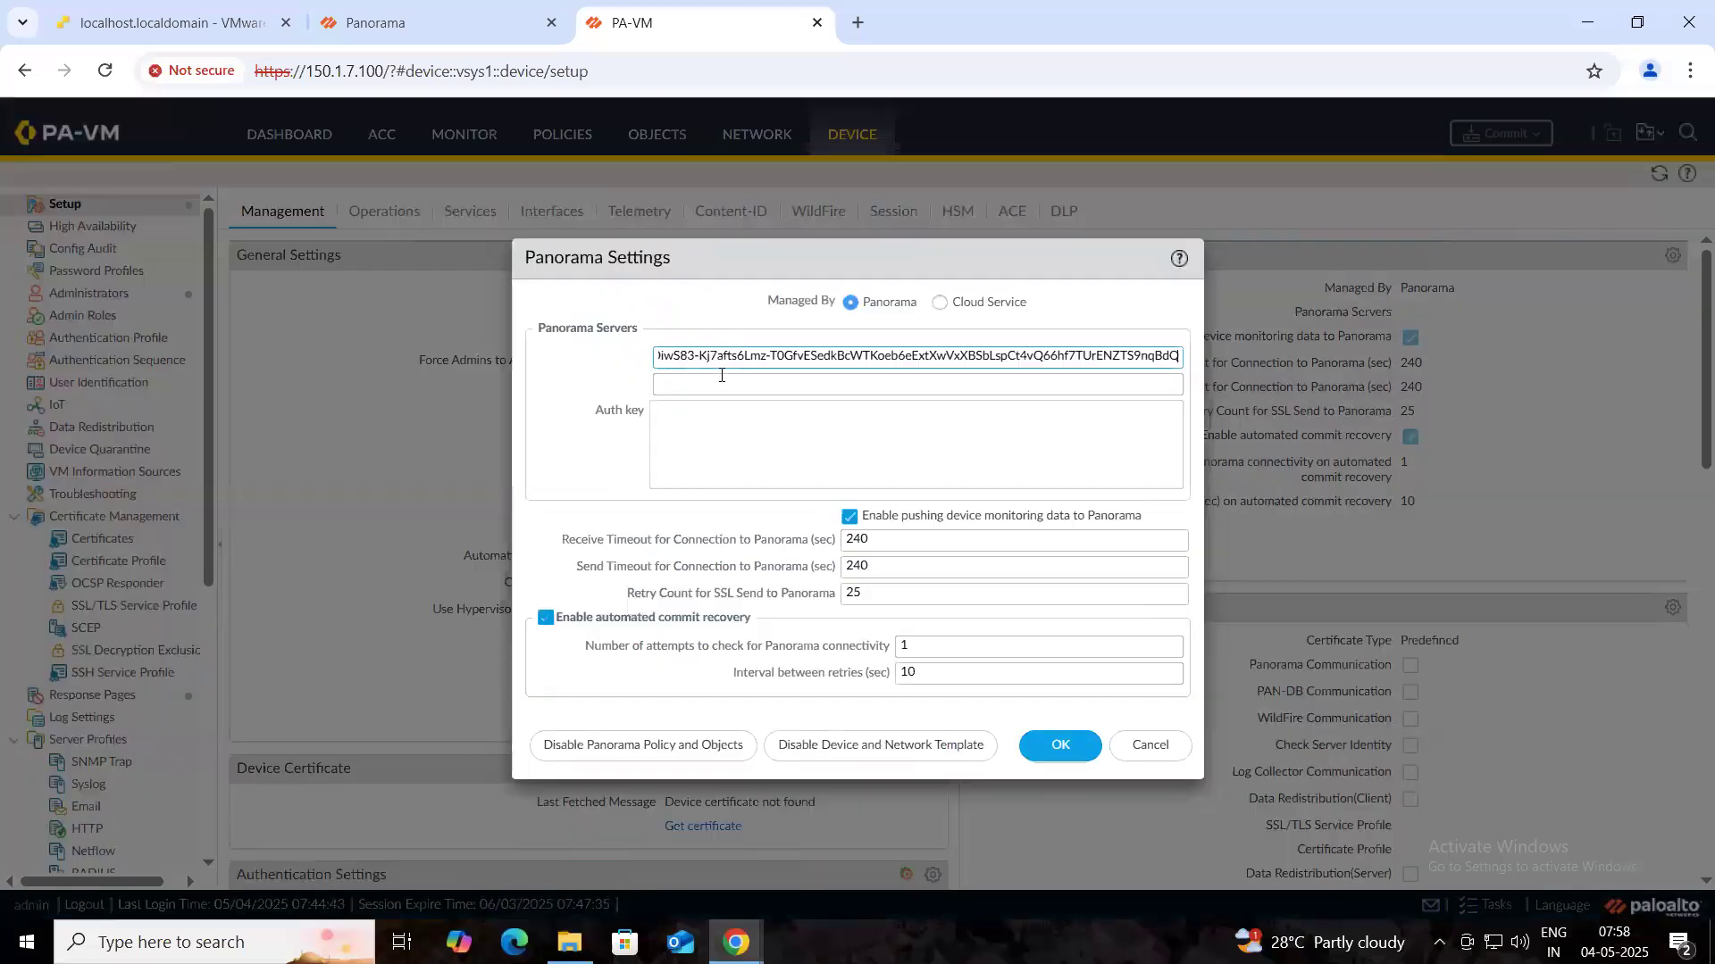
{"action": "key", "text": "ctrl+a"}
{"action": "key", "text": "BackSpace"}
{"action": "left_click", "coordinate": [742, 452]}
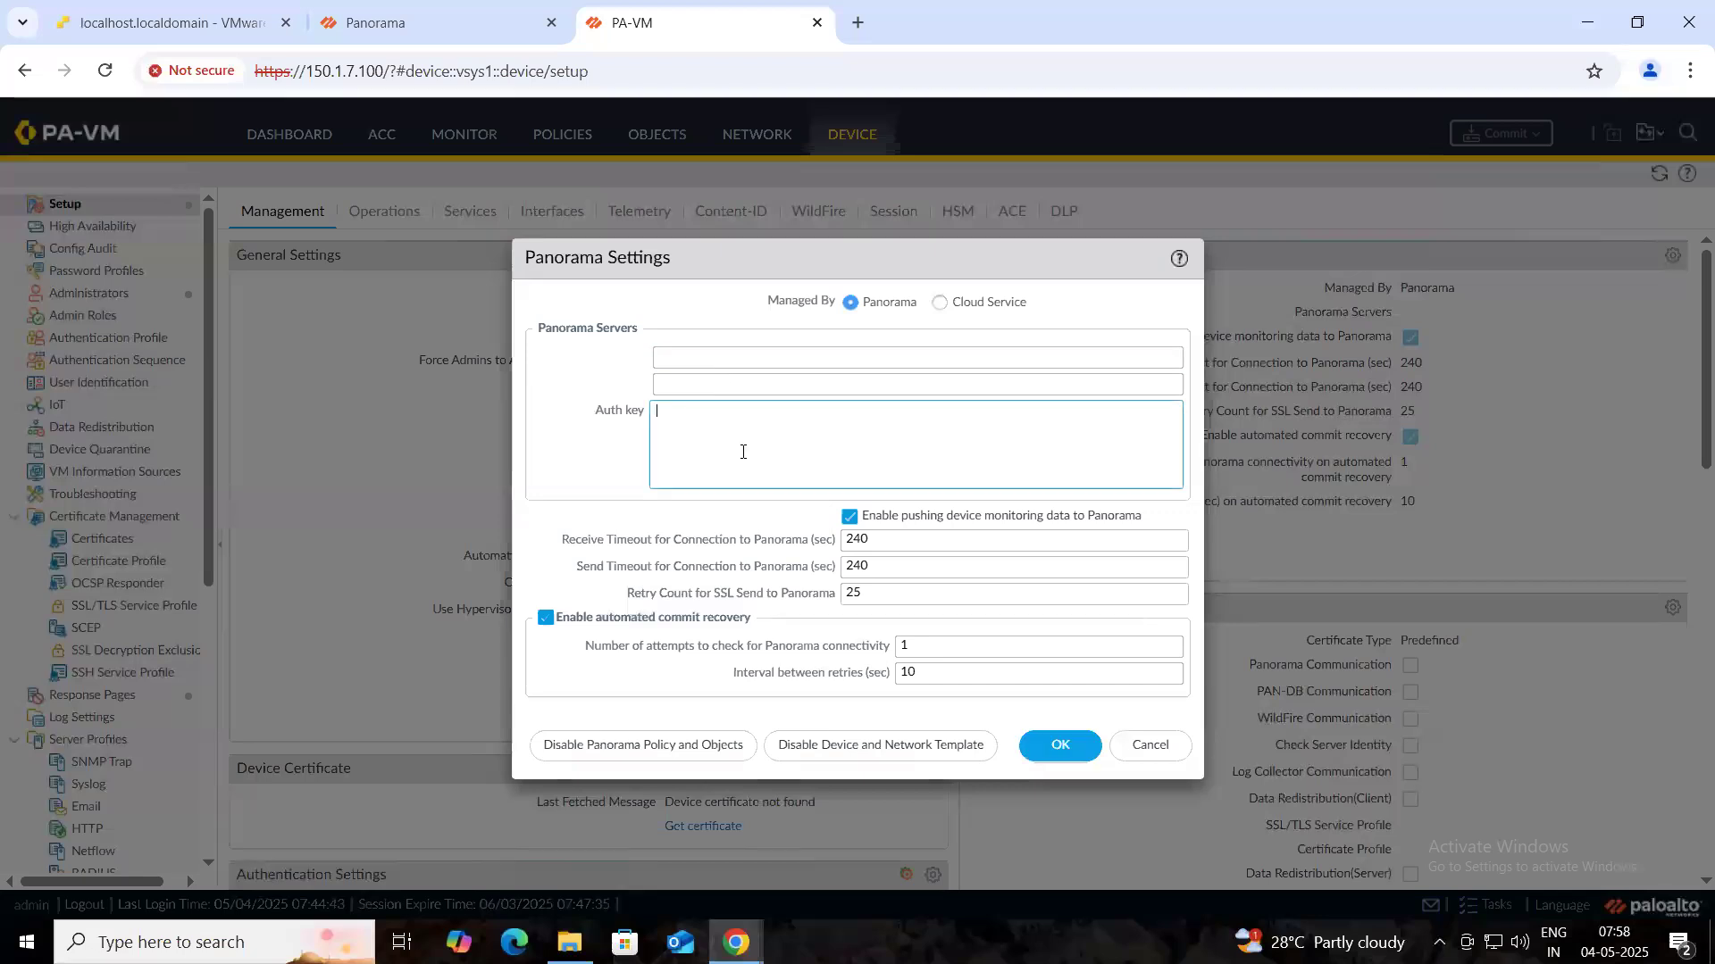
{"action": "key", "text": "ctrl+v"}
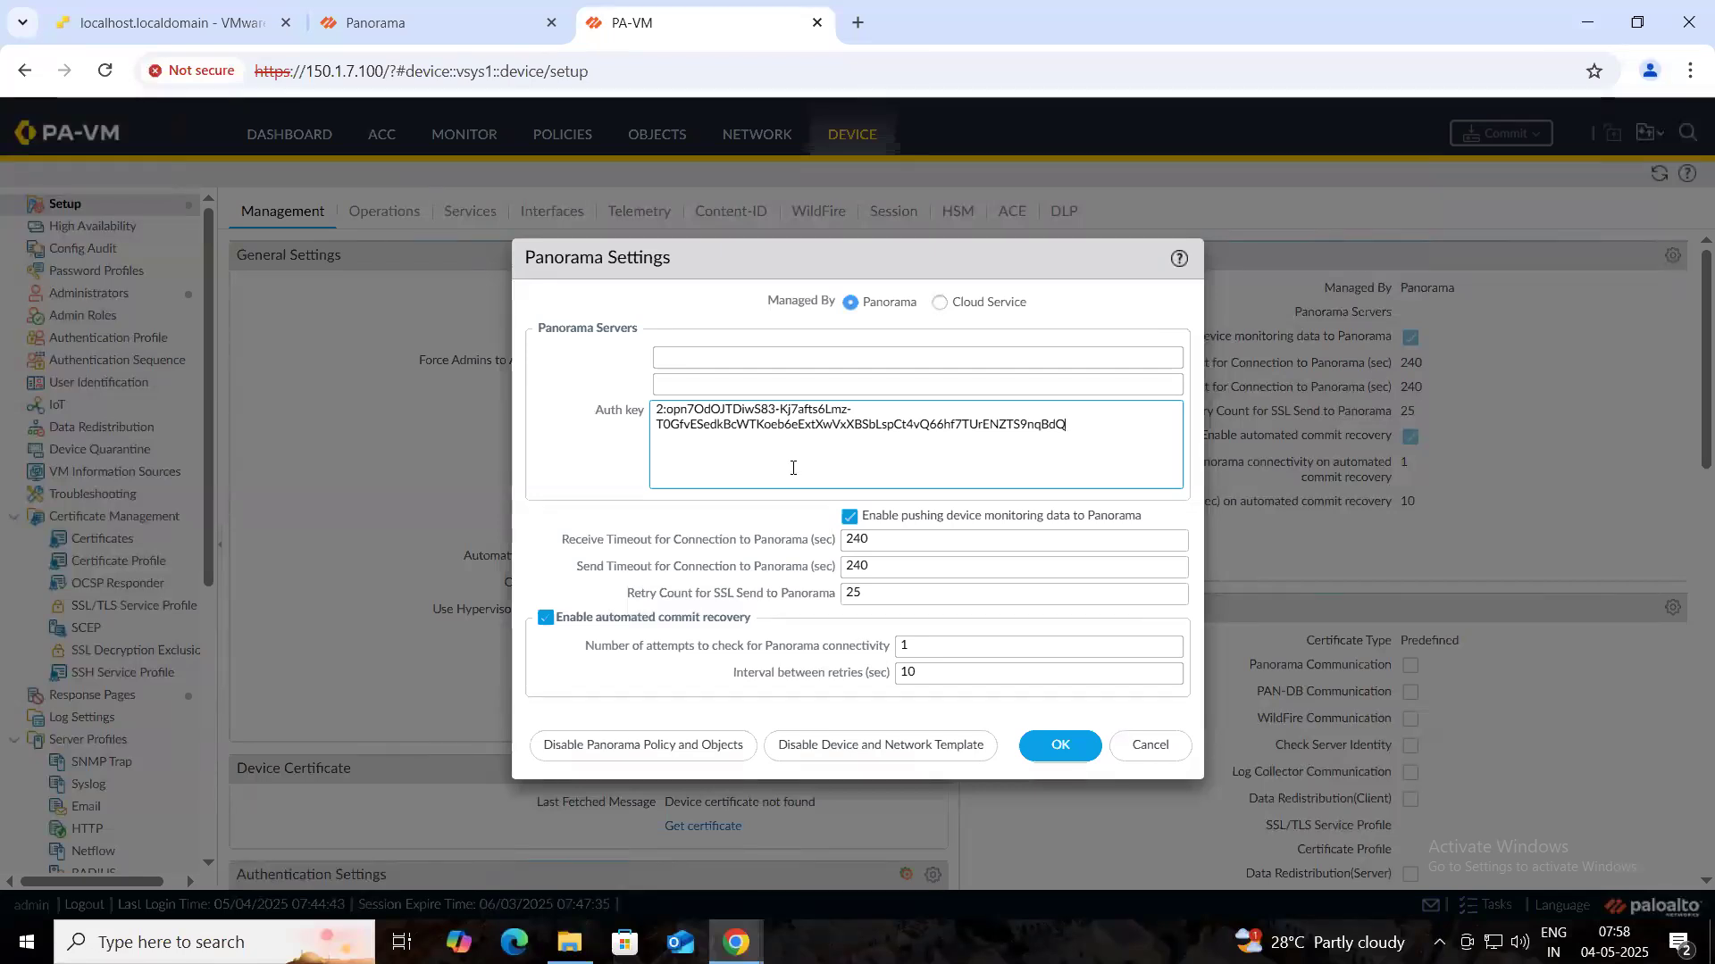
{"action": "left_click_drag", "start_coordinate": [863, 426], "coordinate": [590, 387]}
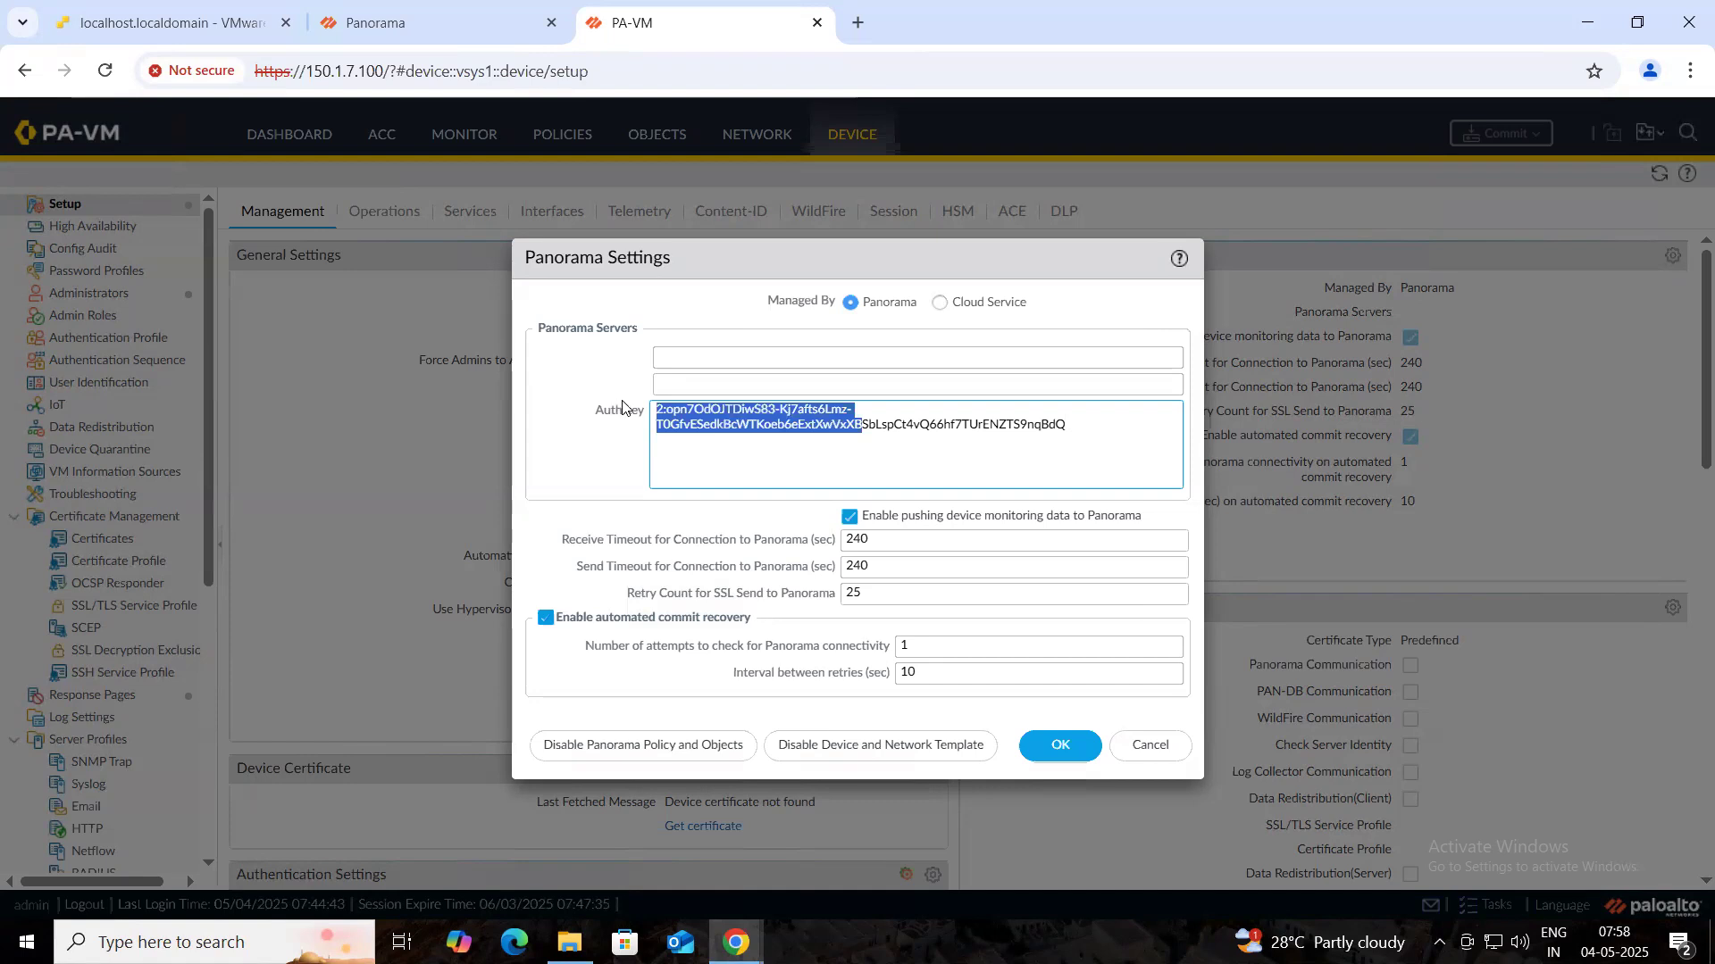
{"action": "left_click", "coordinate": [1150, 746]}
{"action": "left_click", "coordinate": [285, 135]}
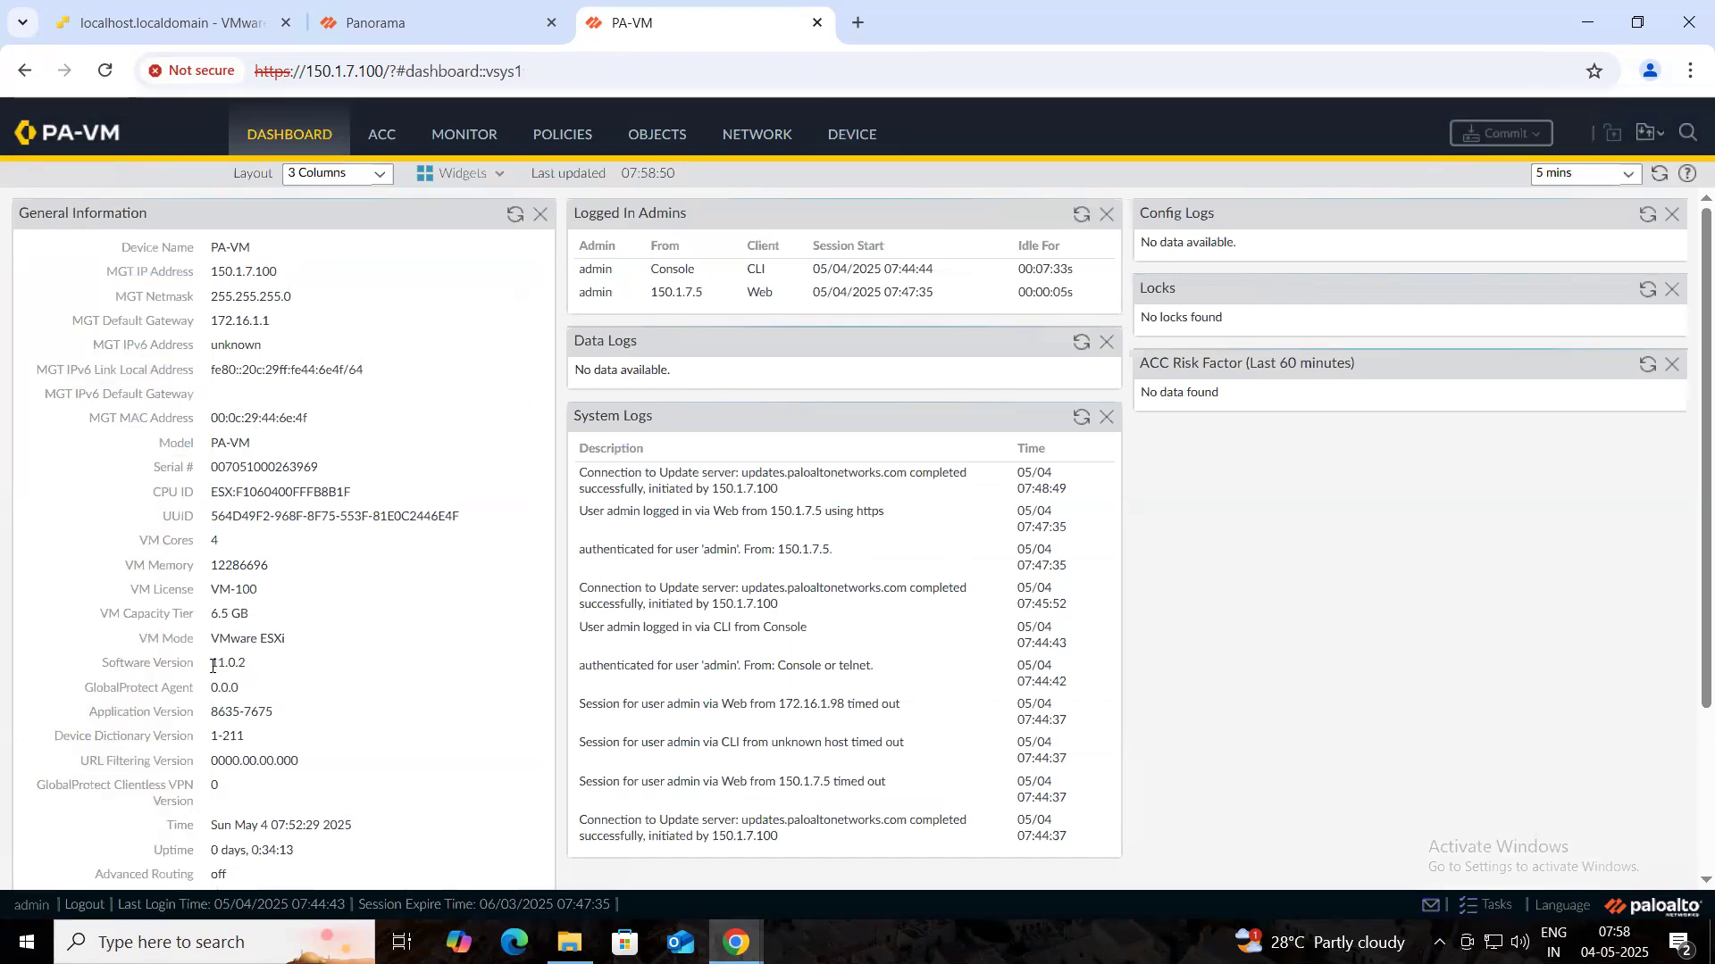
{"action": "left_click_drag", "start_coordinate": [246, 665], "coordinate": [251, 673]}
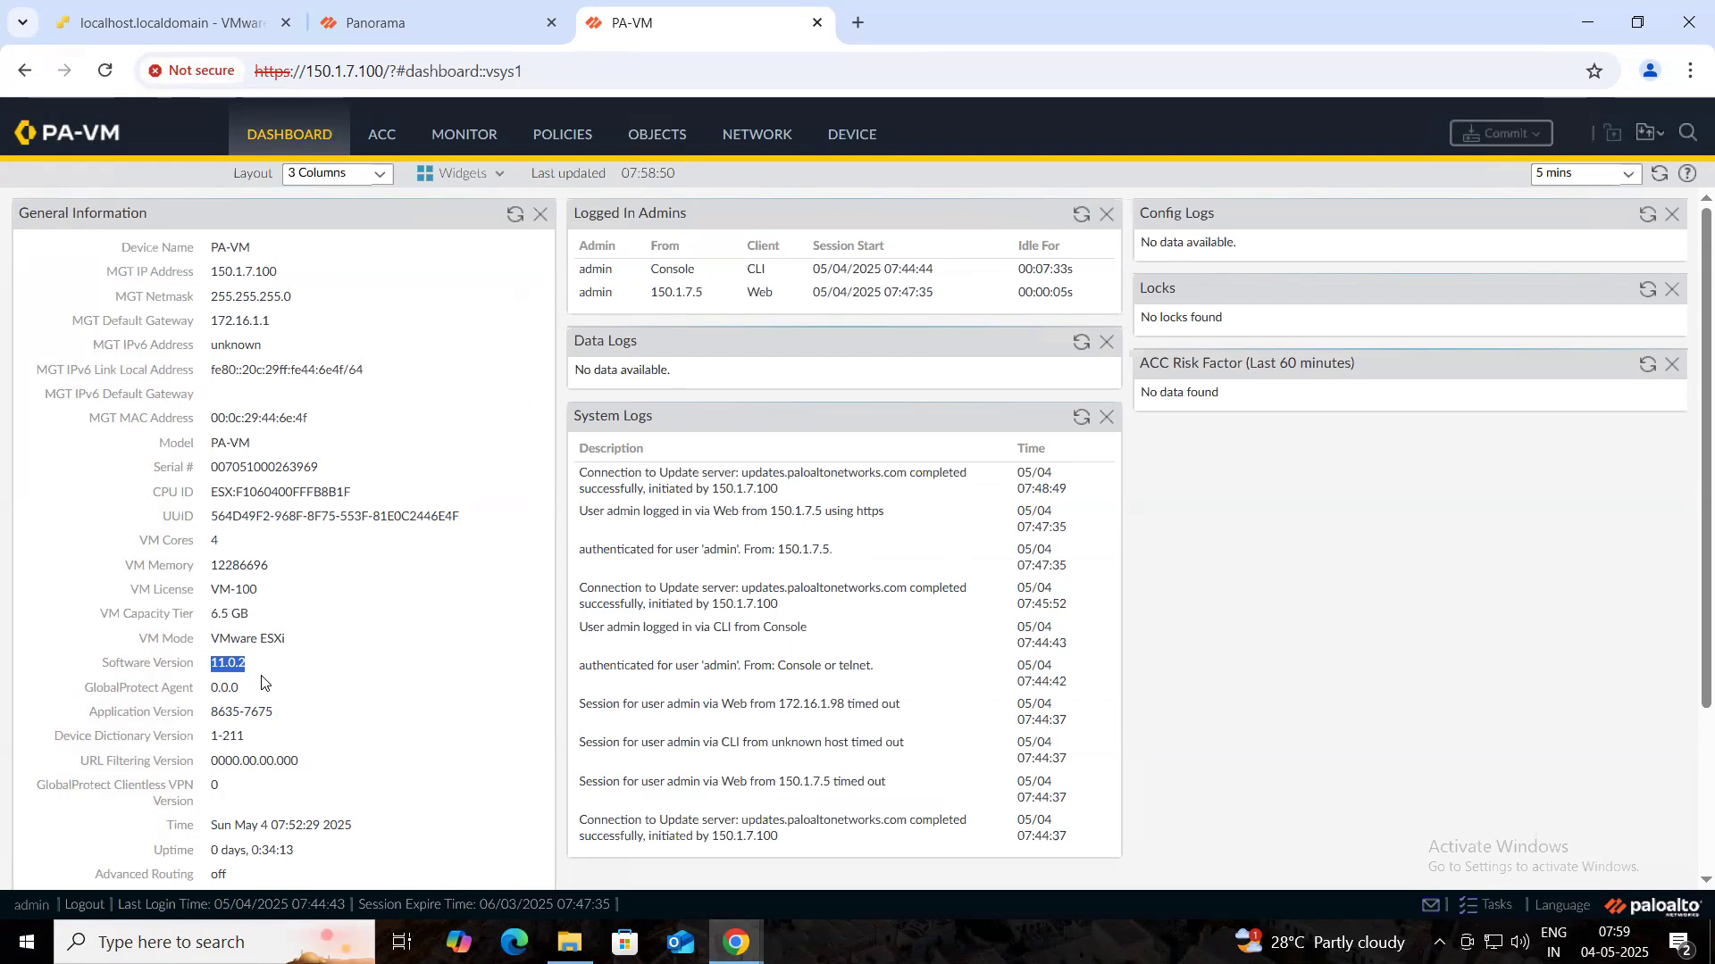
- Set Panorama server 150.1.7.101 and paste the auth key in the firewall's Panorama Settings
{"action": "left_click", "coordinate": [846, 144]}
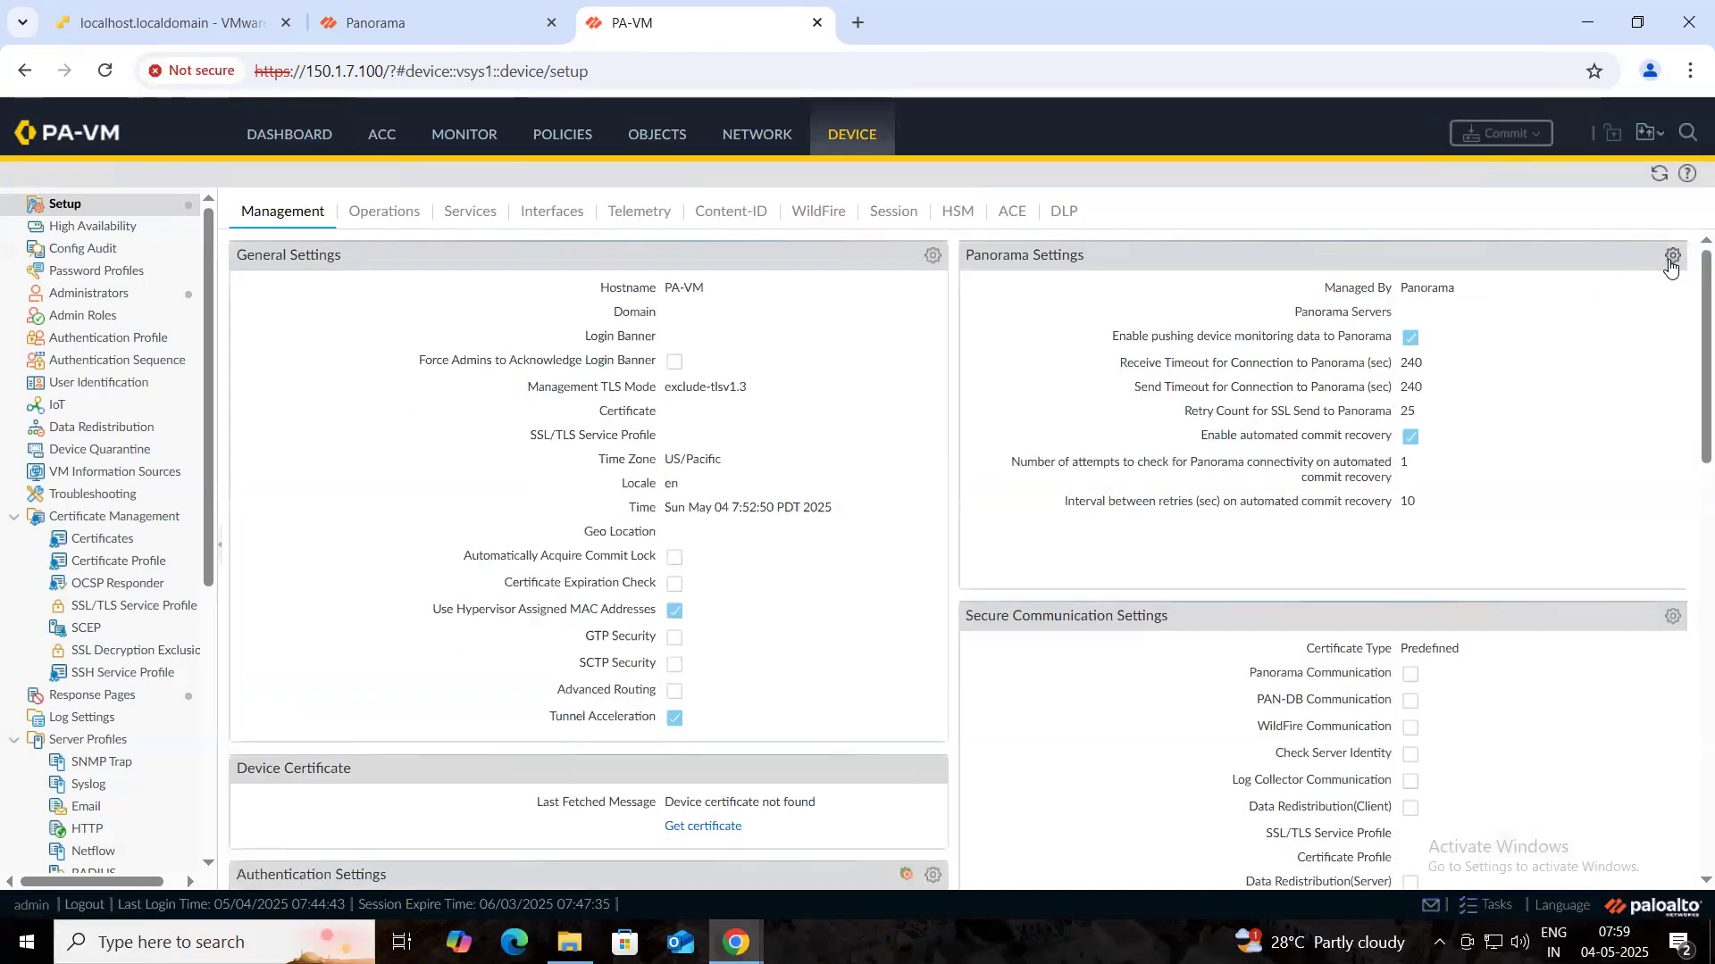
{"action": "left_click", "coordinate": [1671, 257]}
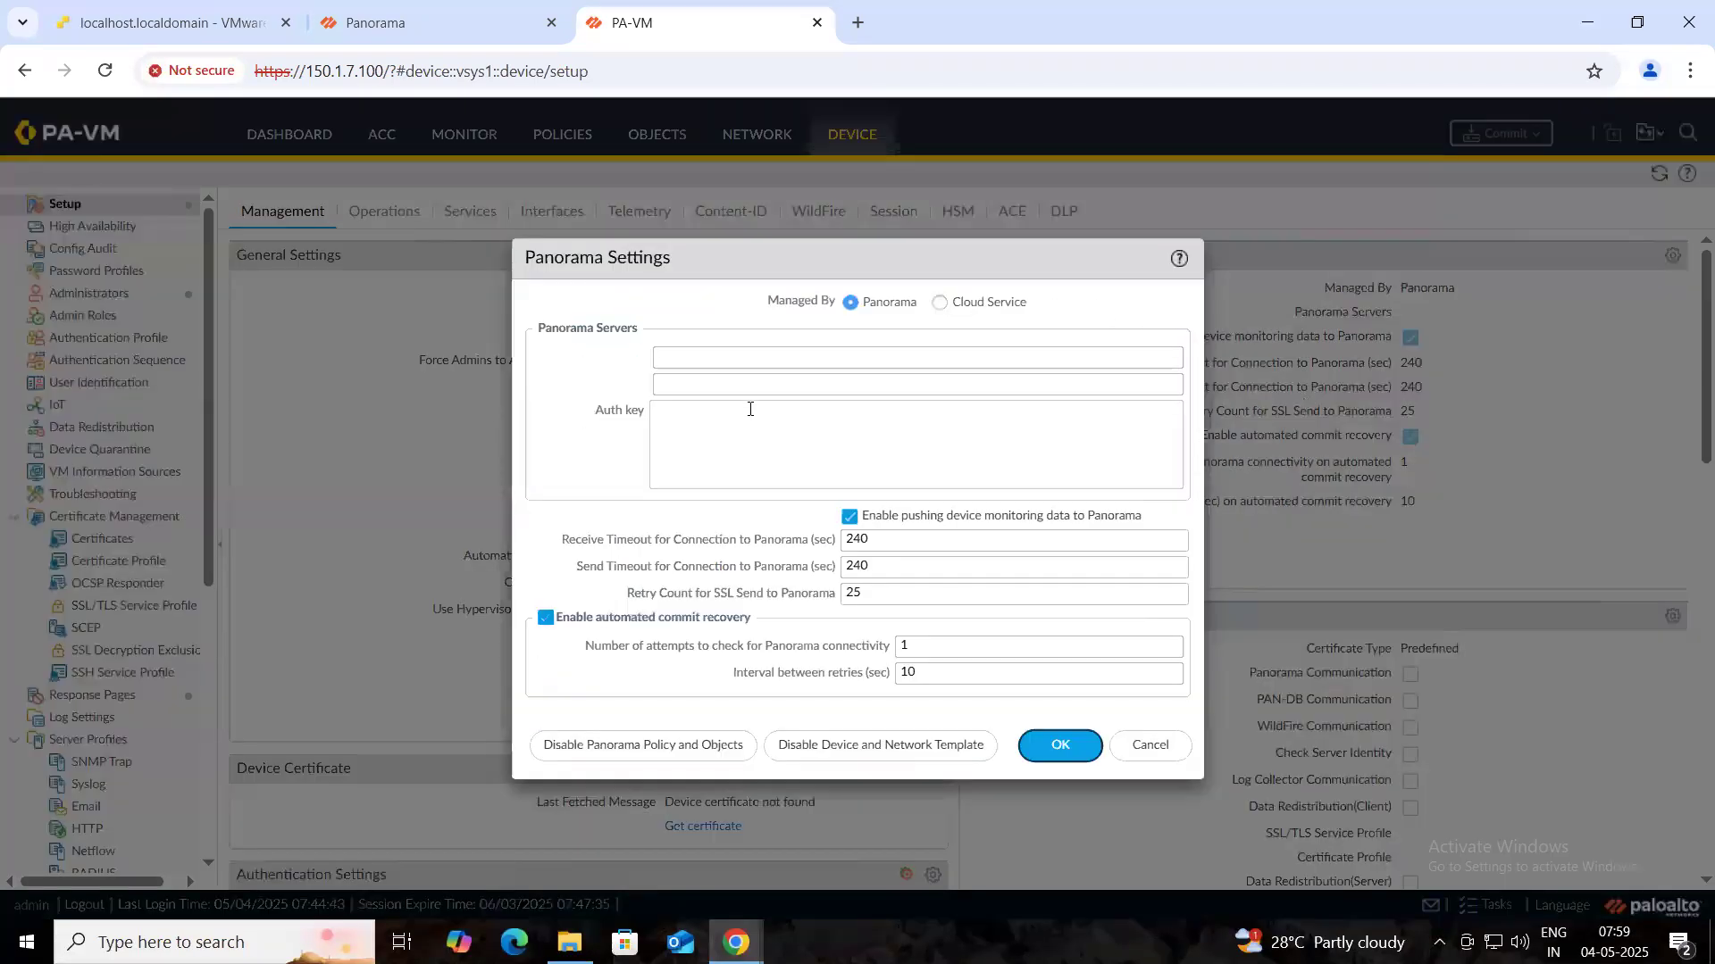
{"action": "left_click", "coordinate": [711, 359]}
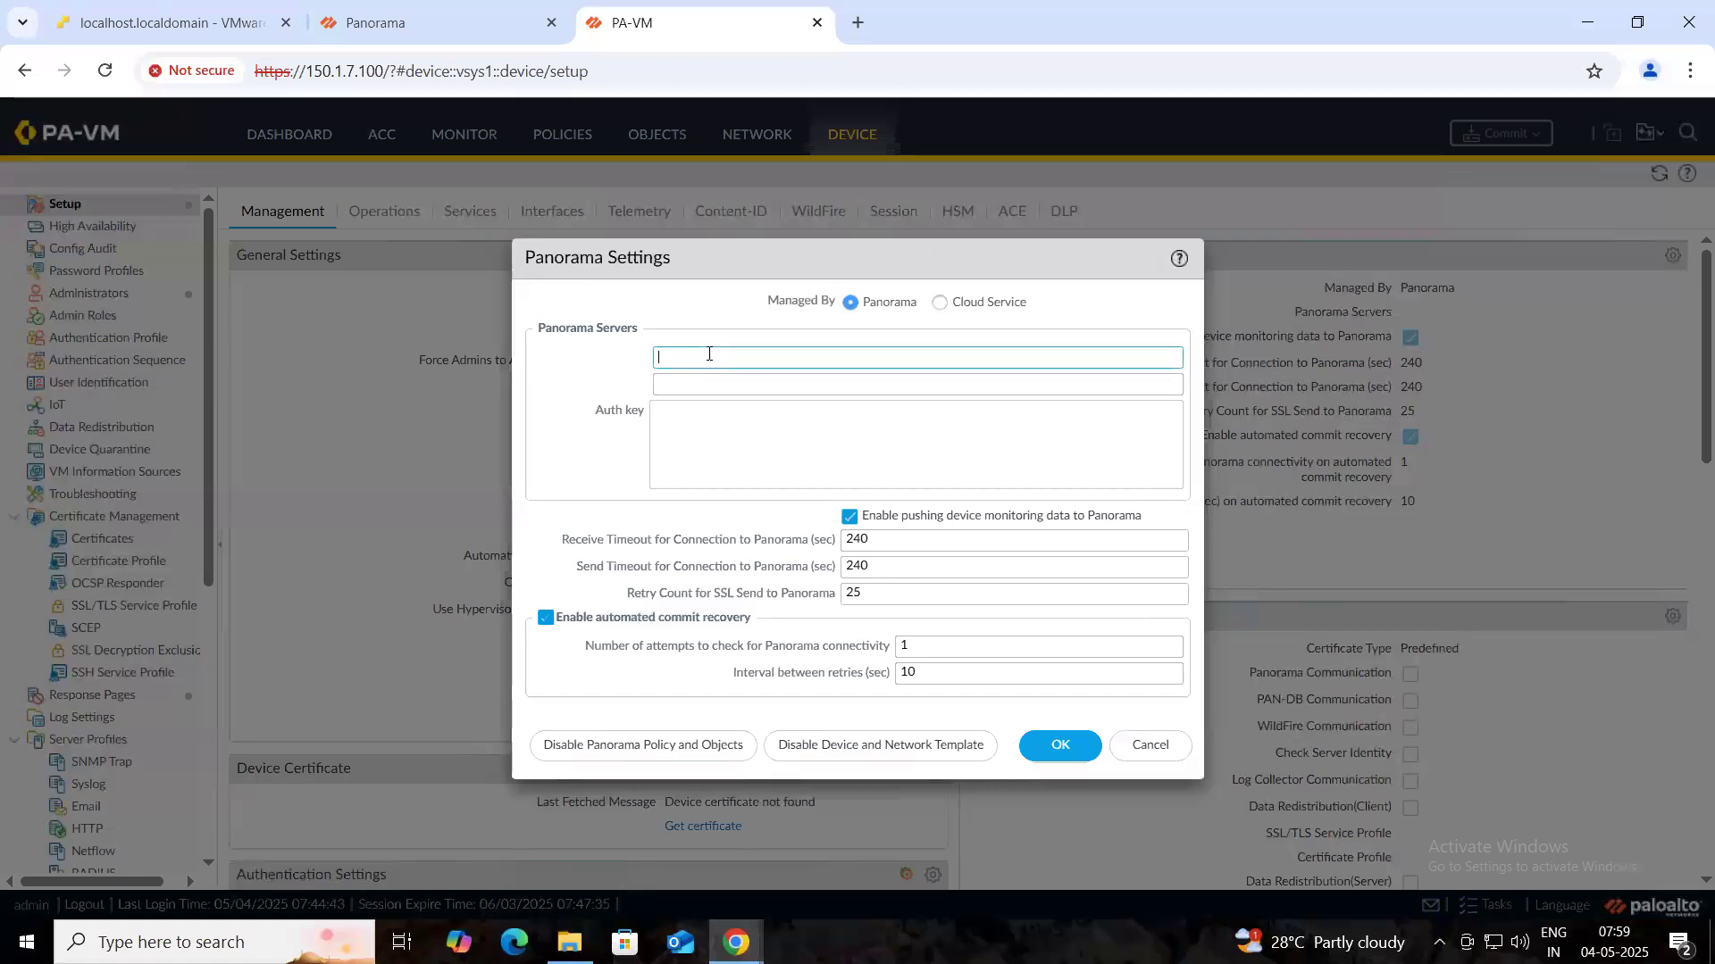
{"action": "type", "text": "150.1.7.101"}
{"action": "left_click", "coordinate": [704, 425]}
{"action": "type", "text": "2:opn7OdOJTDiwS83-Kj7afts6Lmz-T0GfvESdkBcWTKoeb6eExtXwVxXBSbLspCt4vQ66hf7TUrENZTS9nqBdQ"}
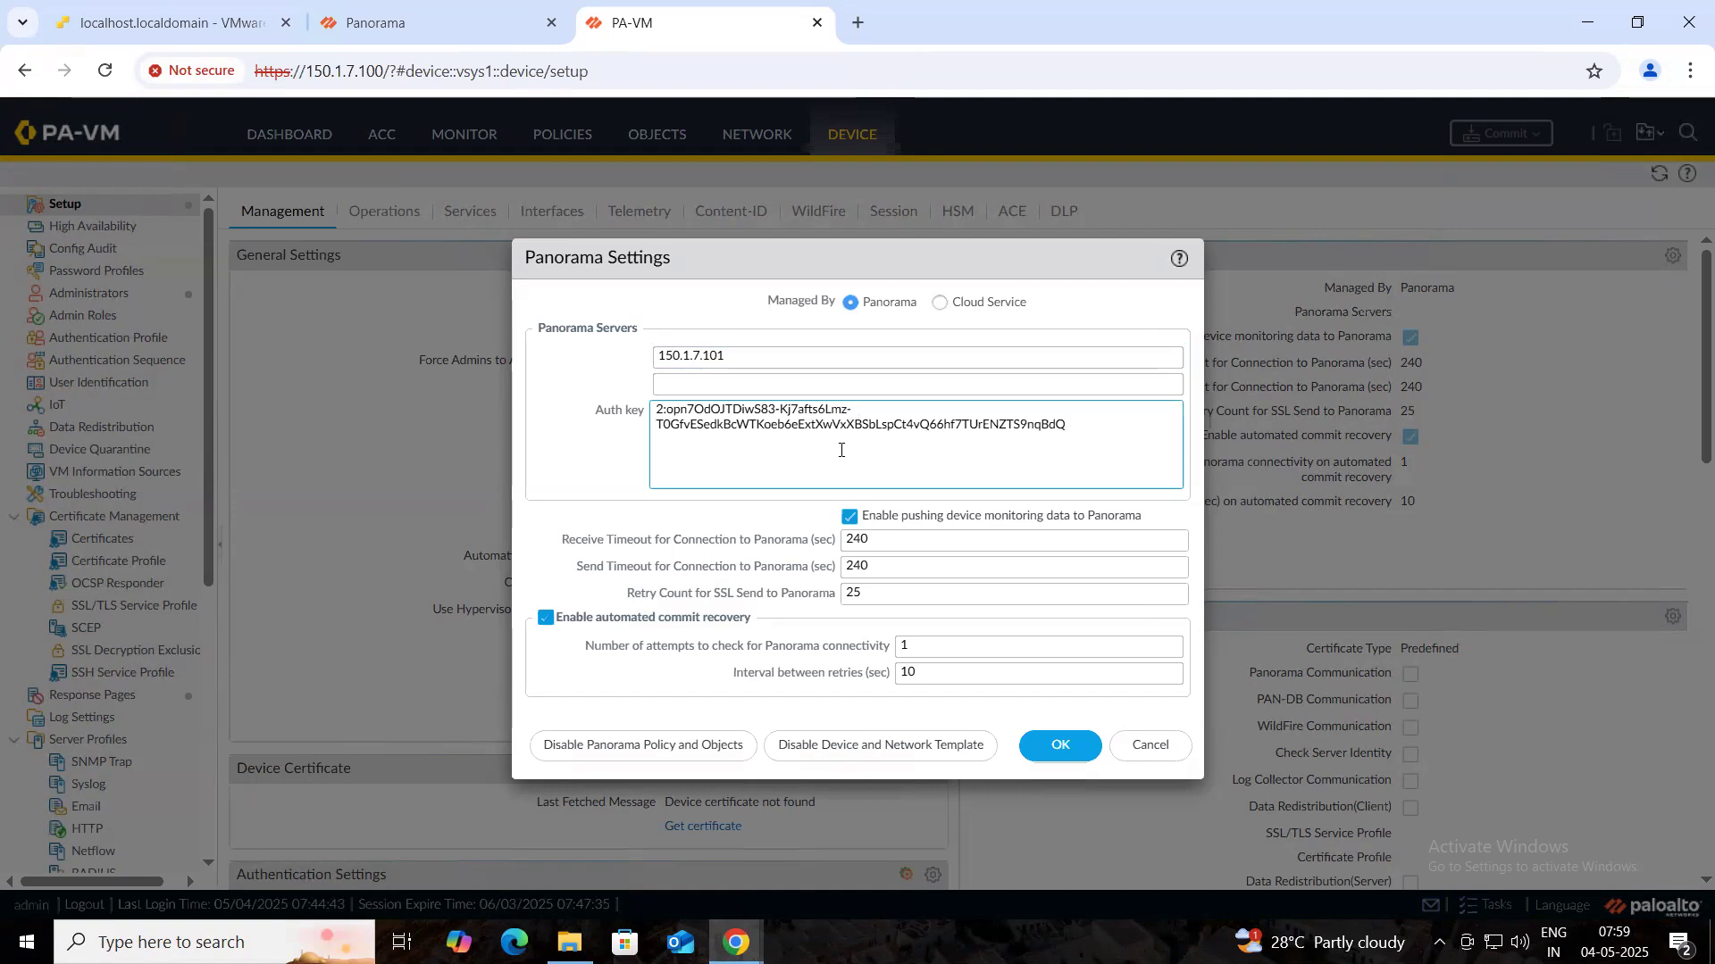
{"action": "left_click", "coordinate": [1050, 746]}
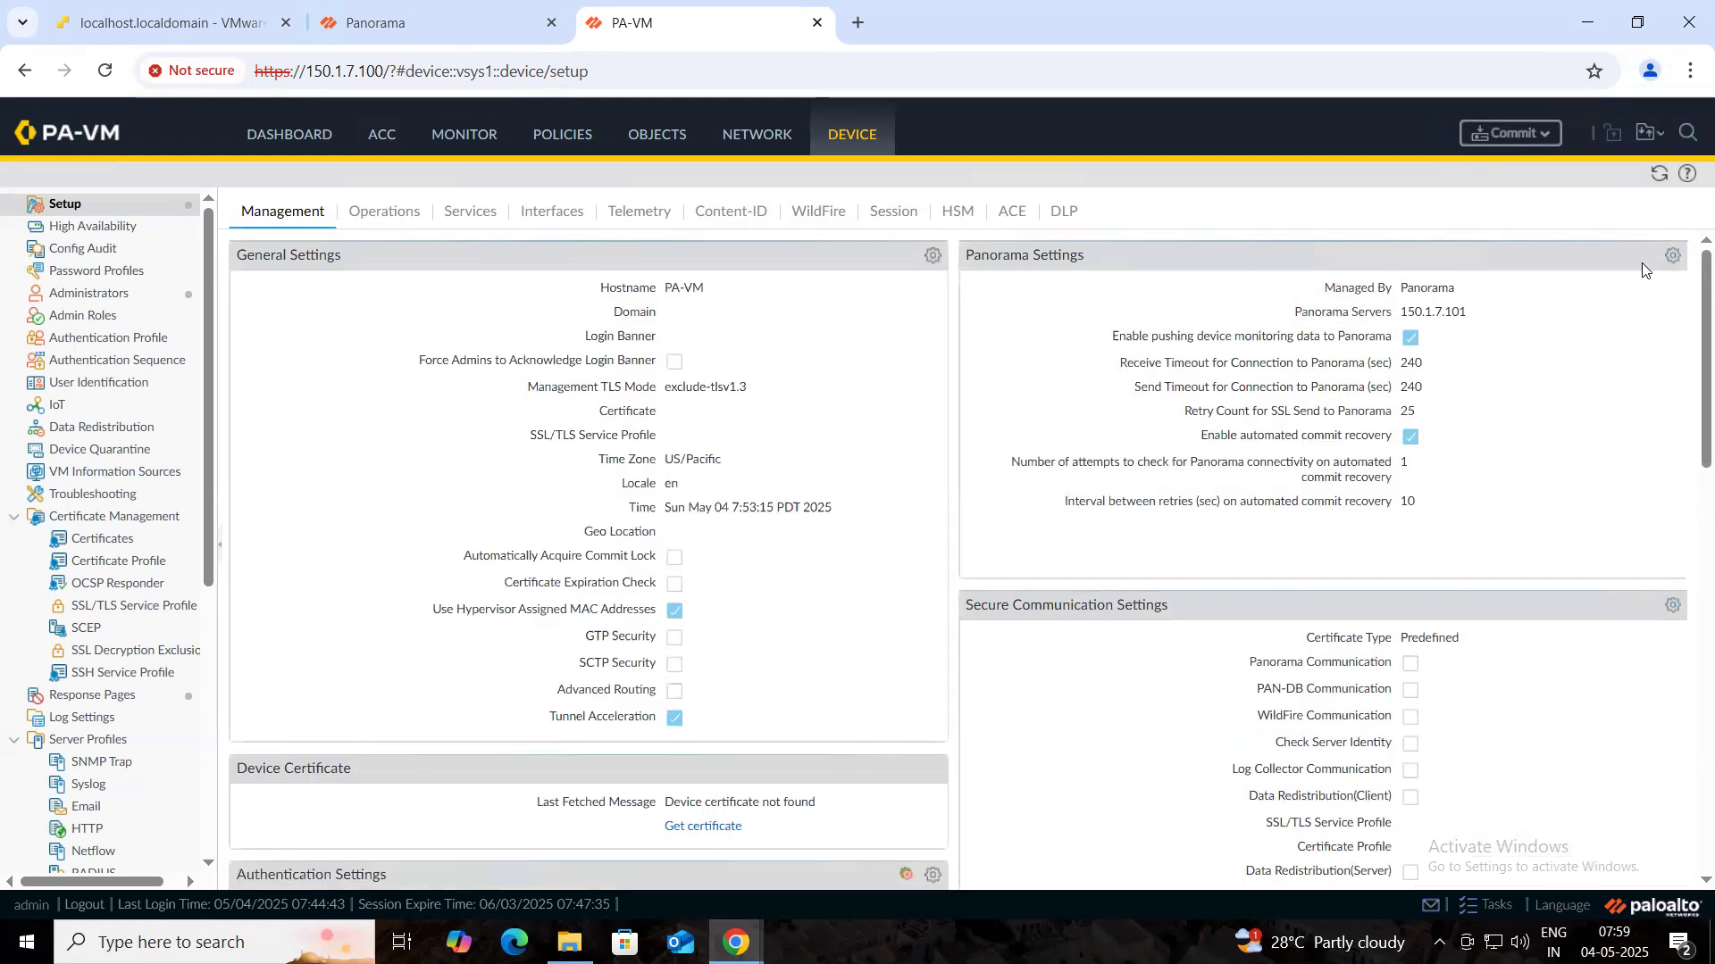
- Uncheck Enable automated commit recovery in Panorama Settings
{"action": "left_click", "coordinate": [1672, 257]}
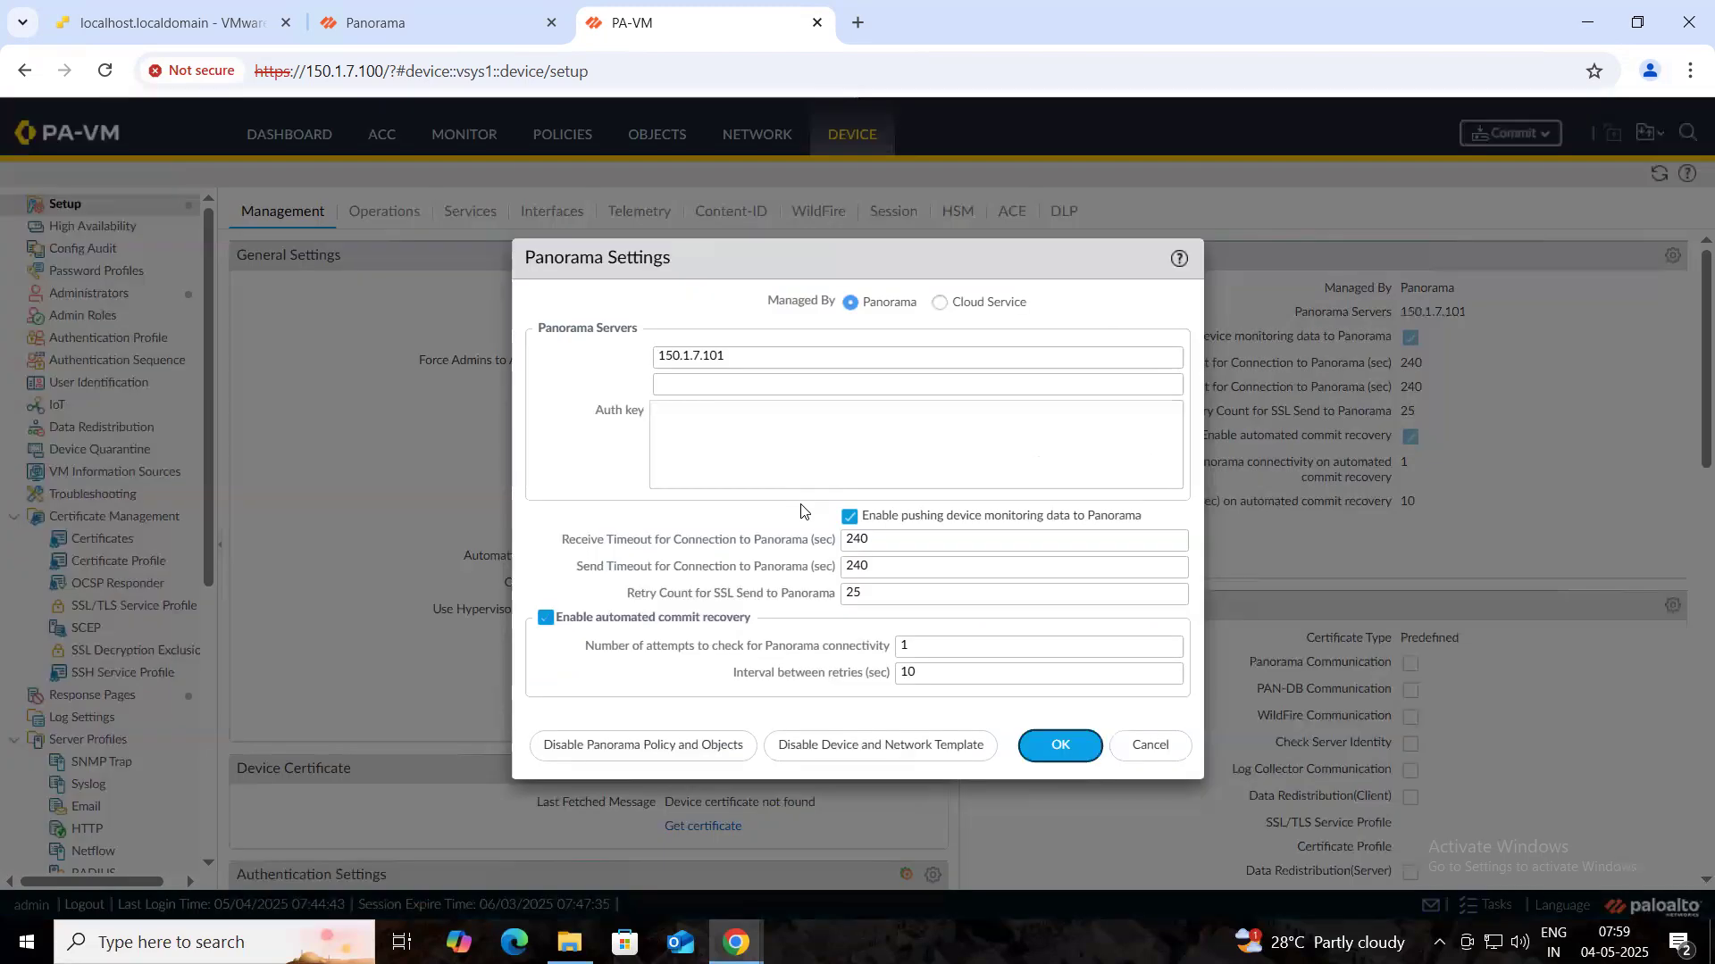
{"action": "left_click", "coordinate": [546, 618]}
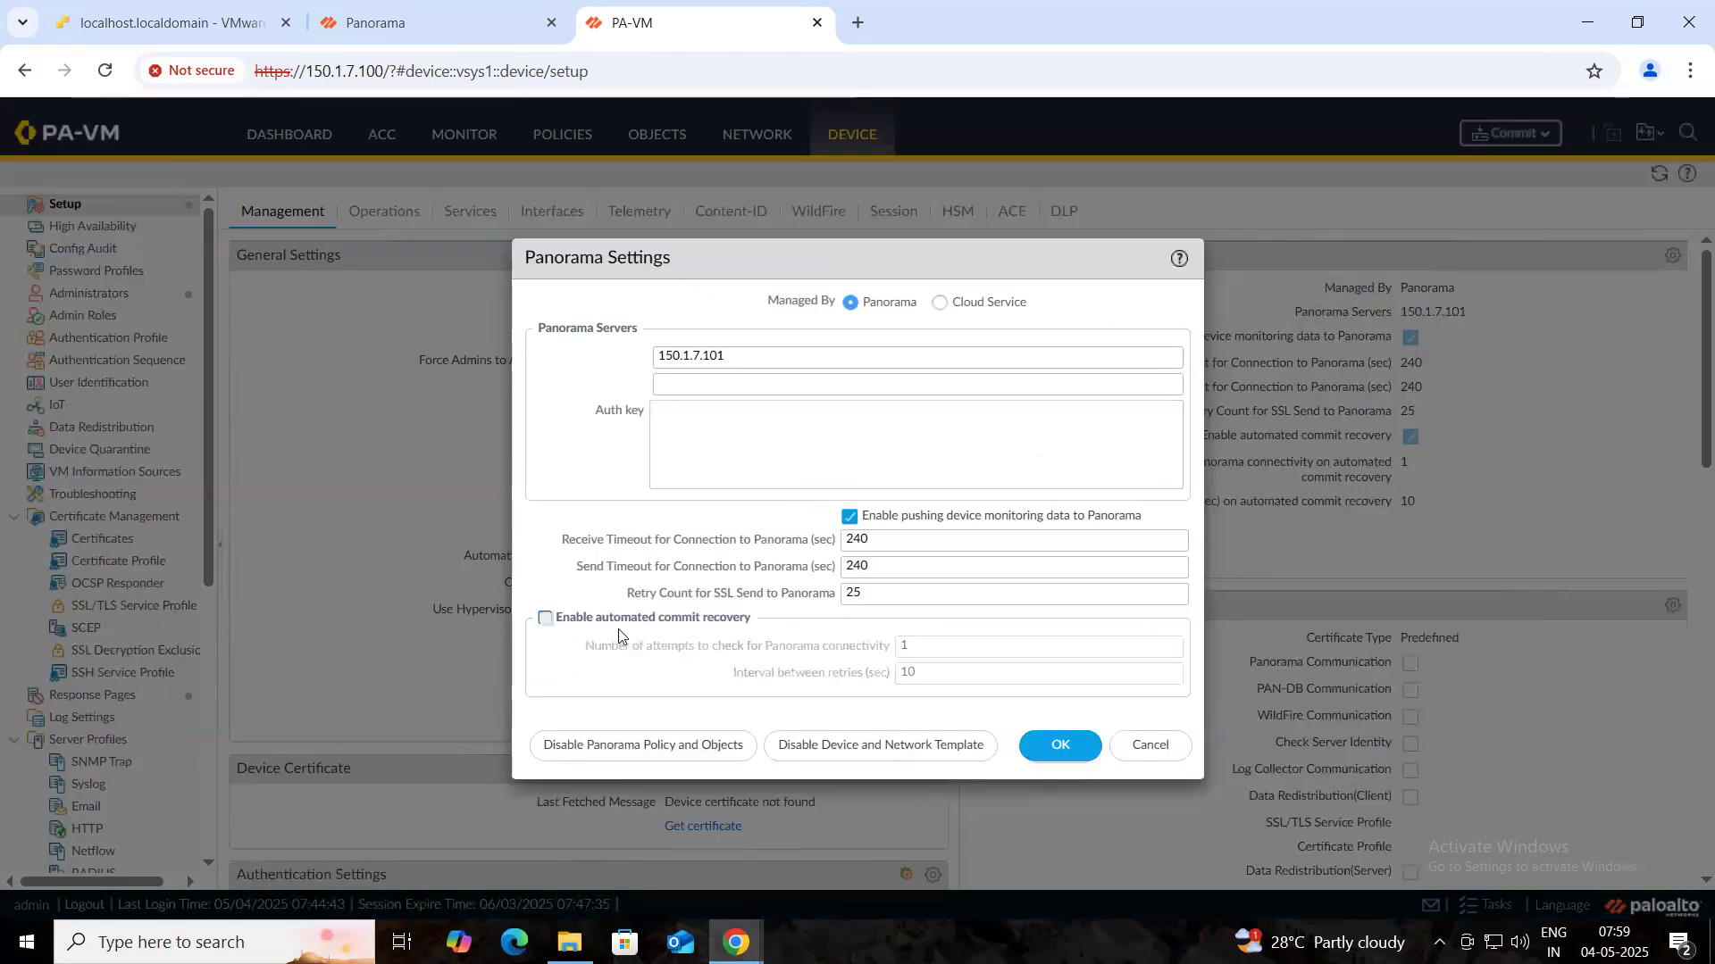
{"action": "left_click", "coordinate": [1041, 747]}
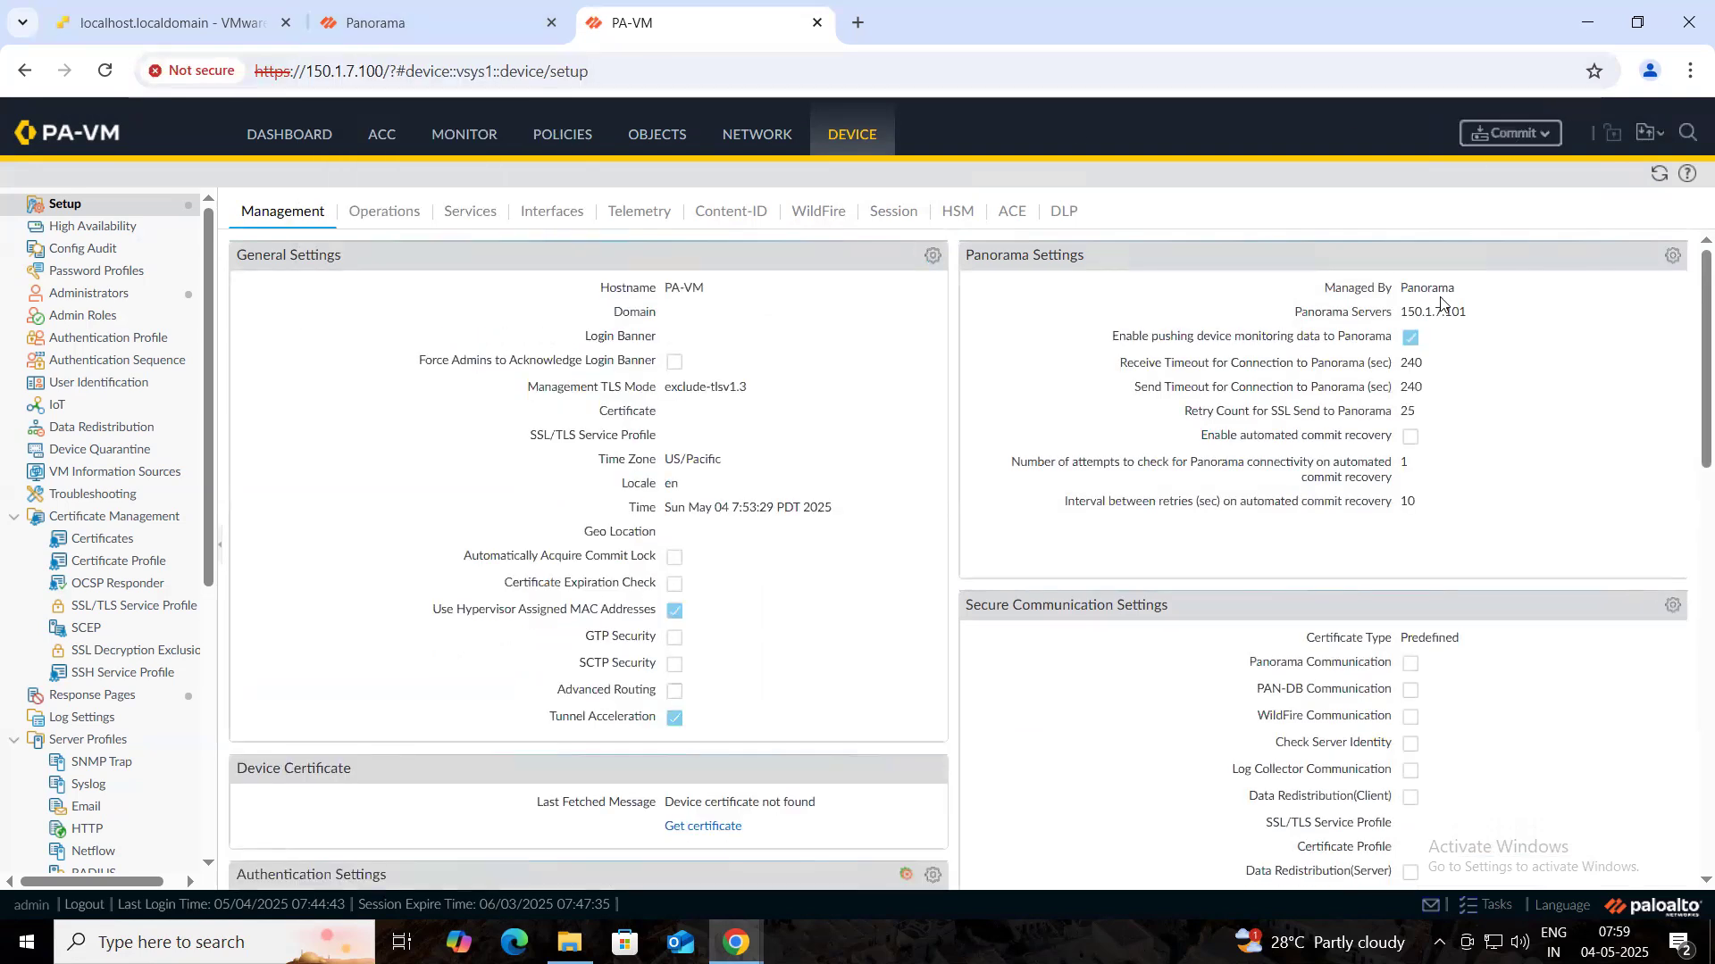
- Commit the PA-VM firewall, then run Commit to Panorama and close its status report
{"action": "left_click", "coordinate": [1489, 129]}
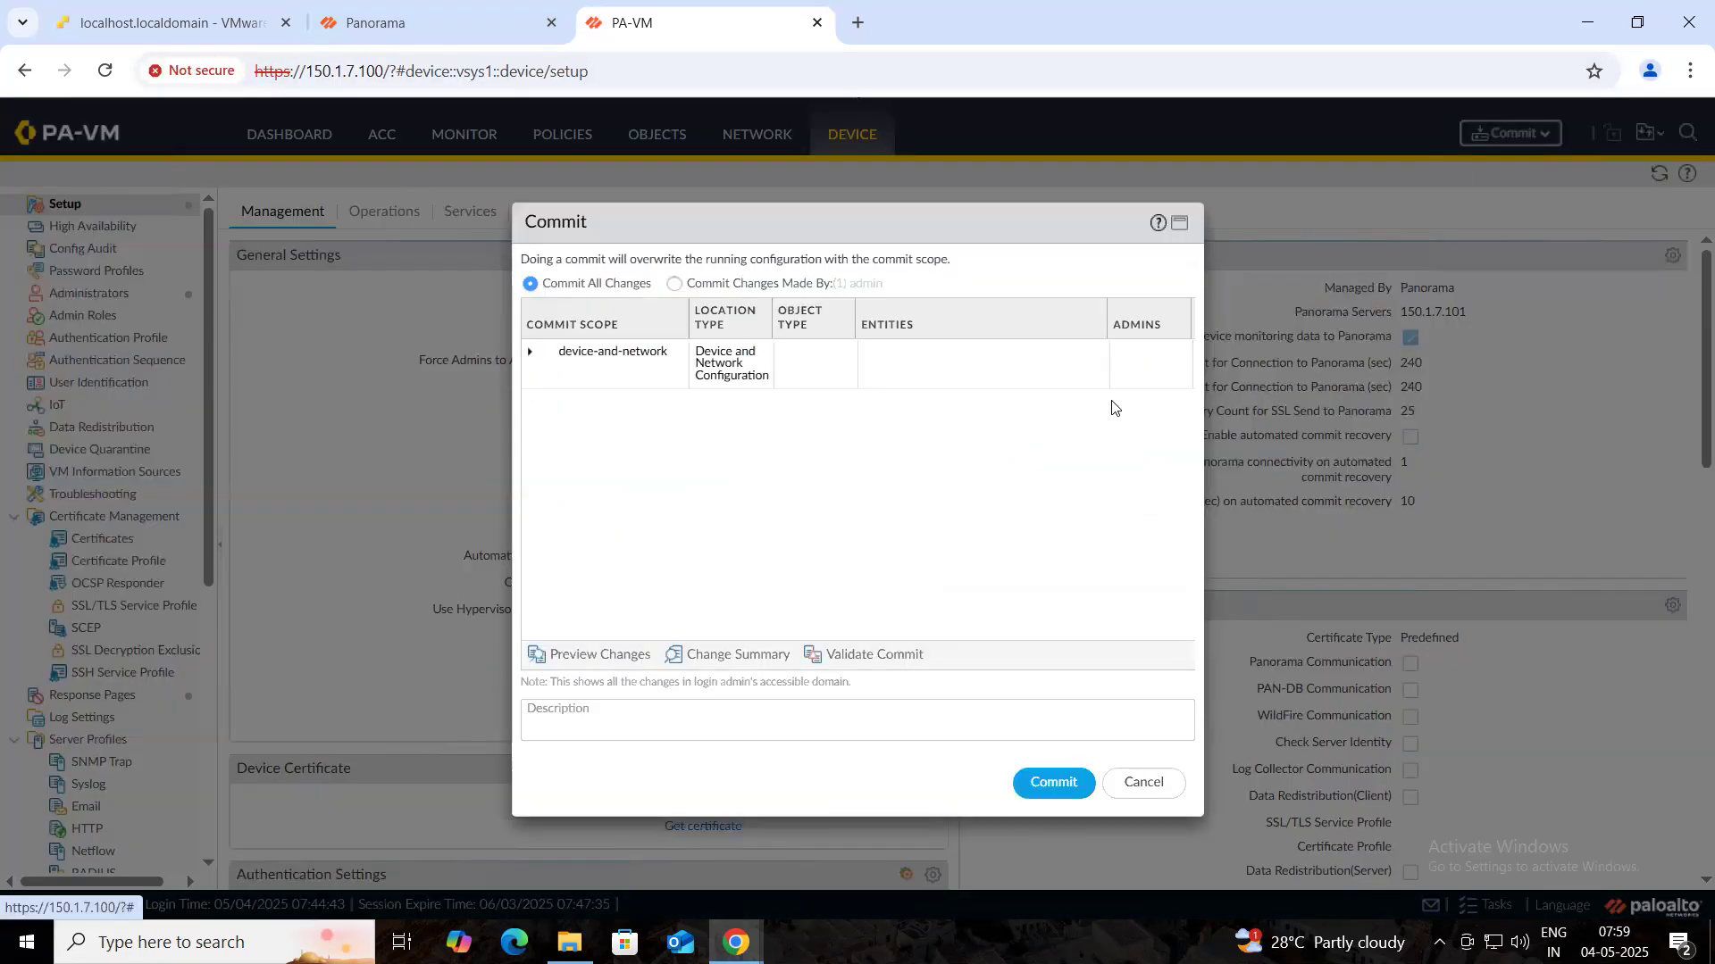
{"action": "left_click", "coordinate": [1060, 781]}
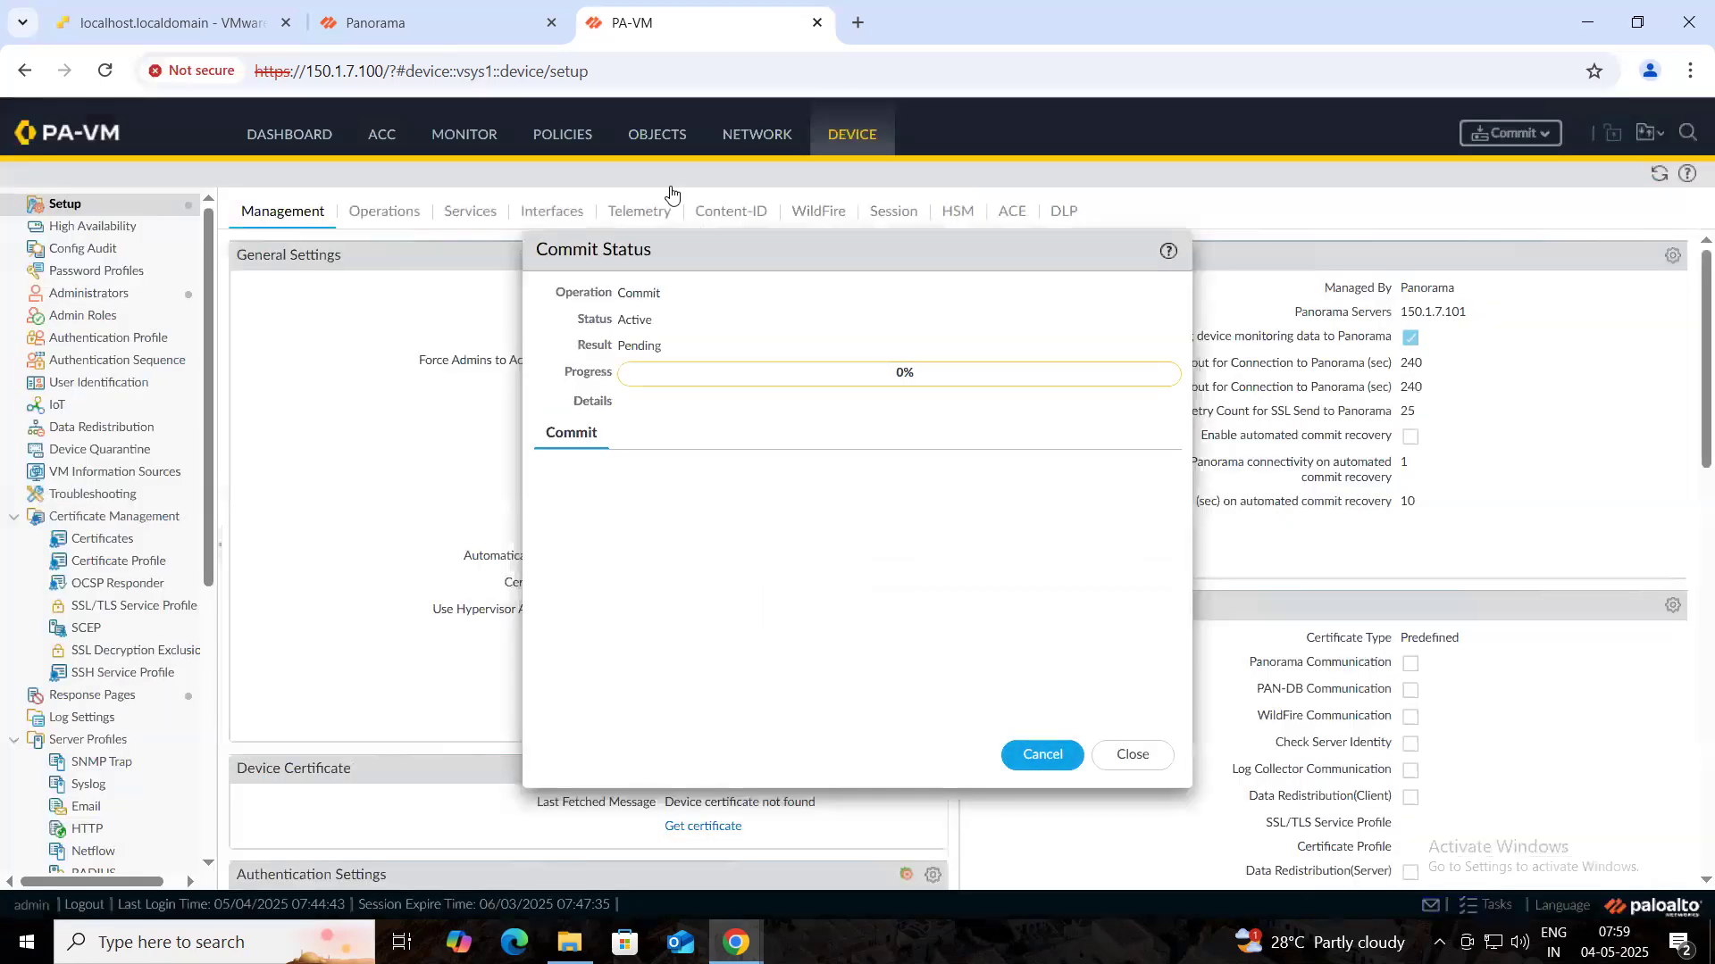
{"action": "left_click", "coordinate": [444, 35]}
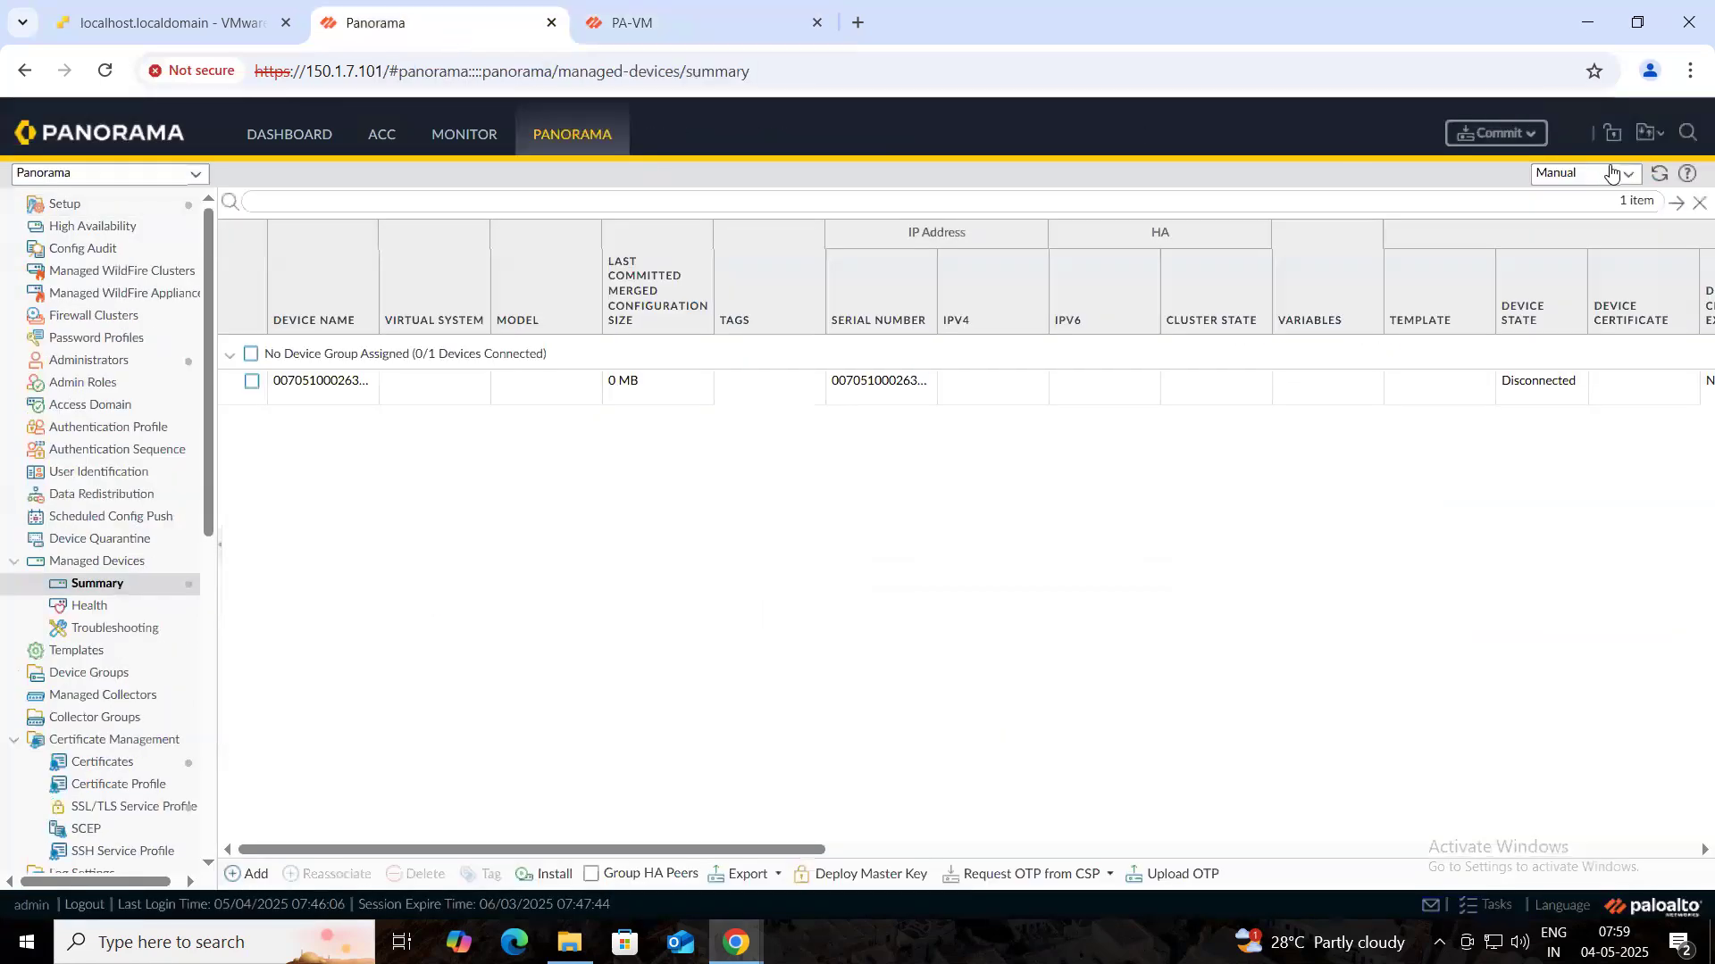
{"action": "left_click", "coordinate": [1497, 134]}
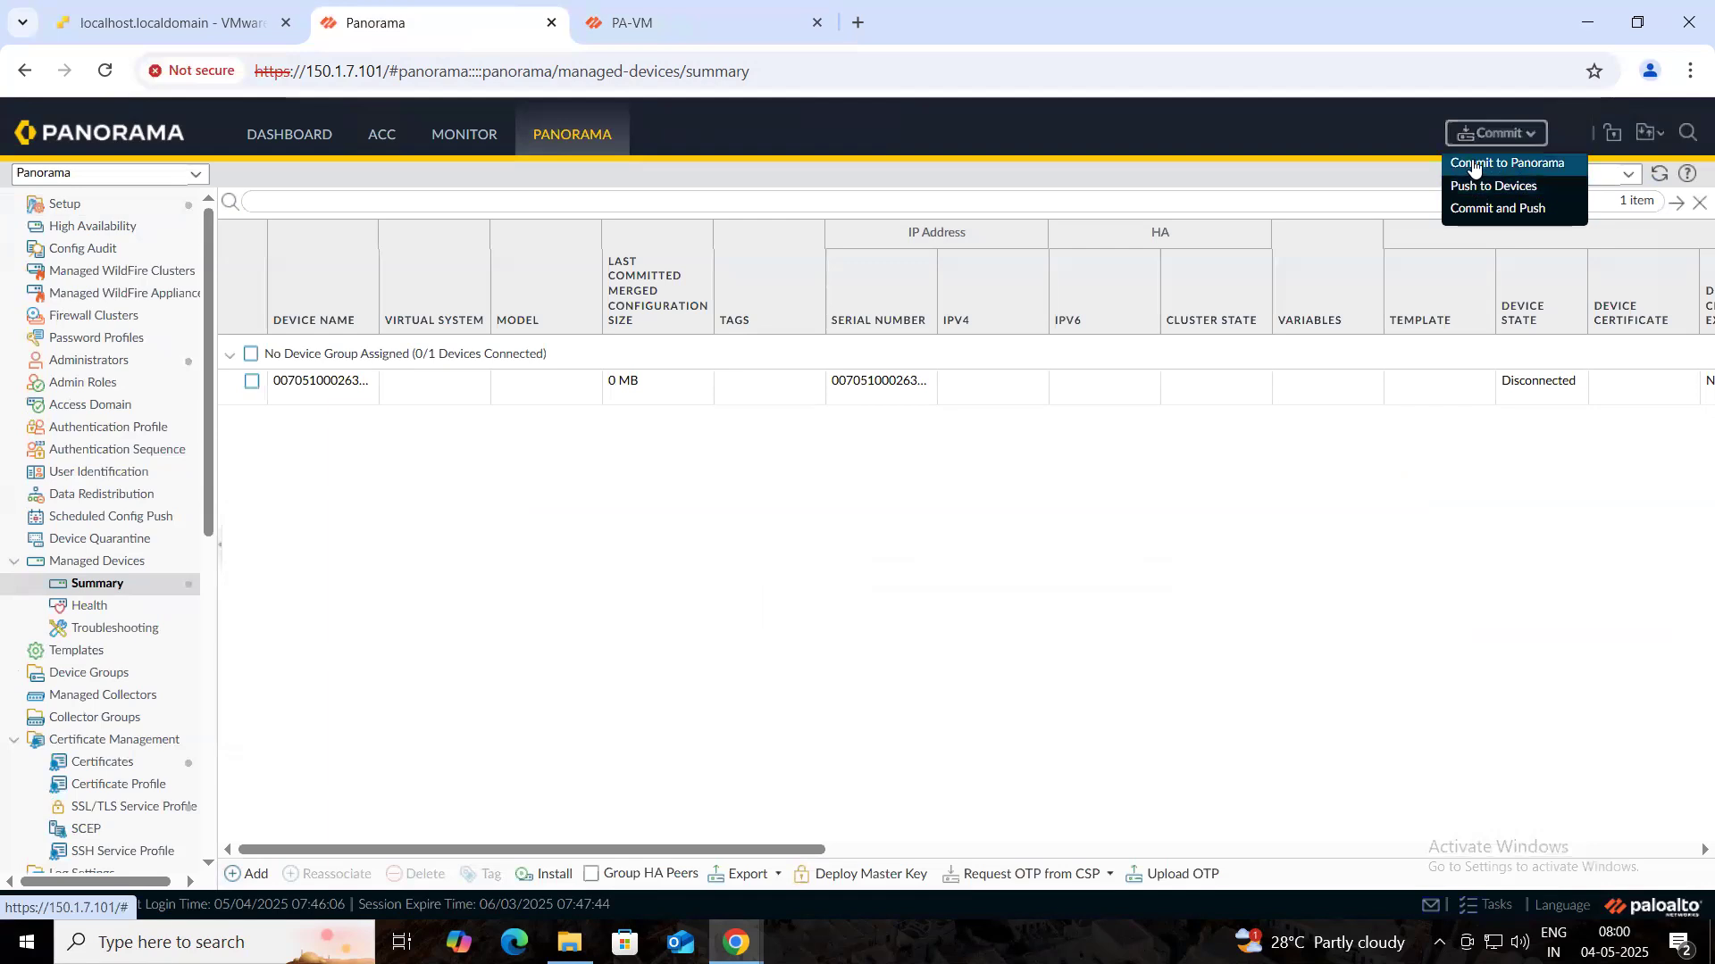
{"action": "left_click", "coordinate": [1477, 165]}
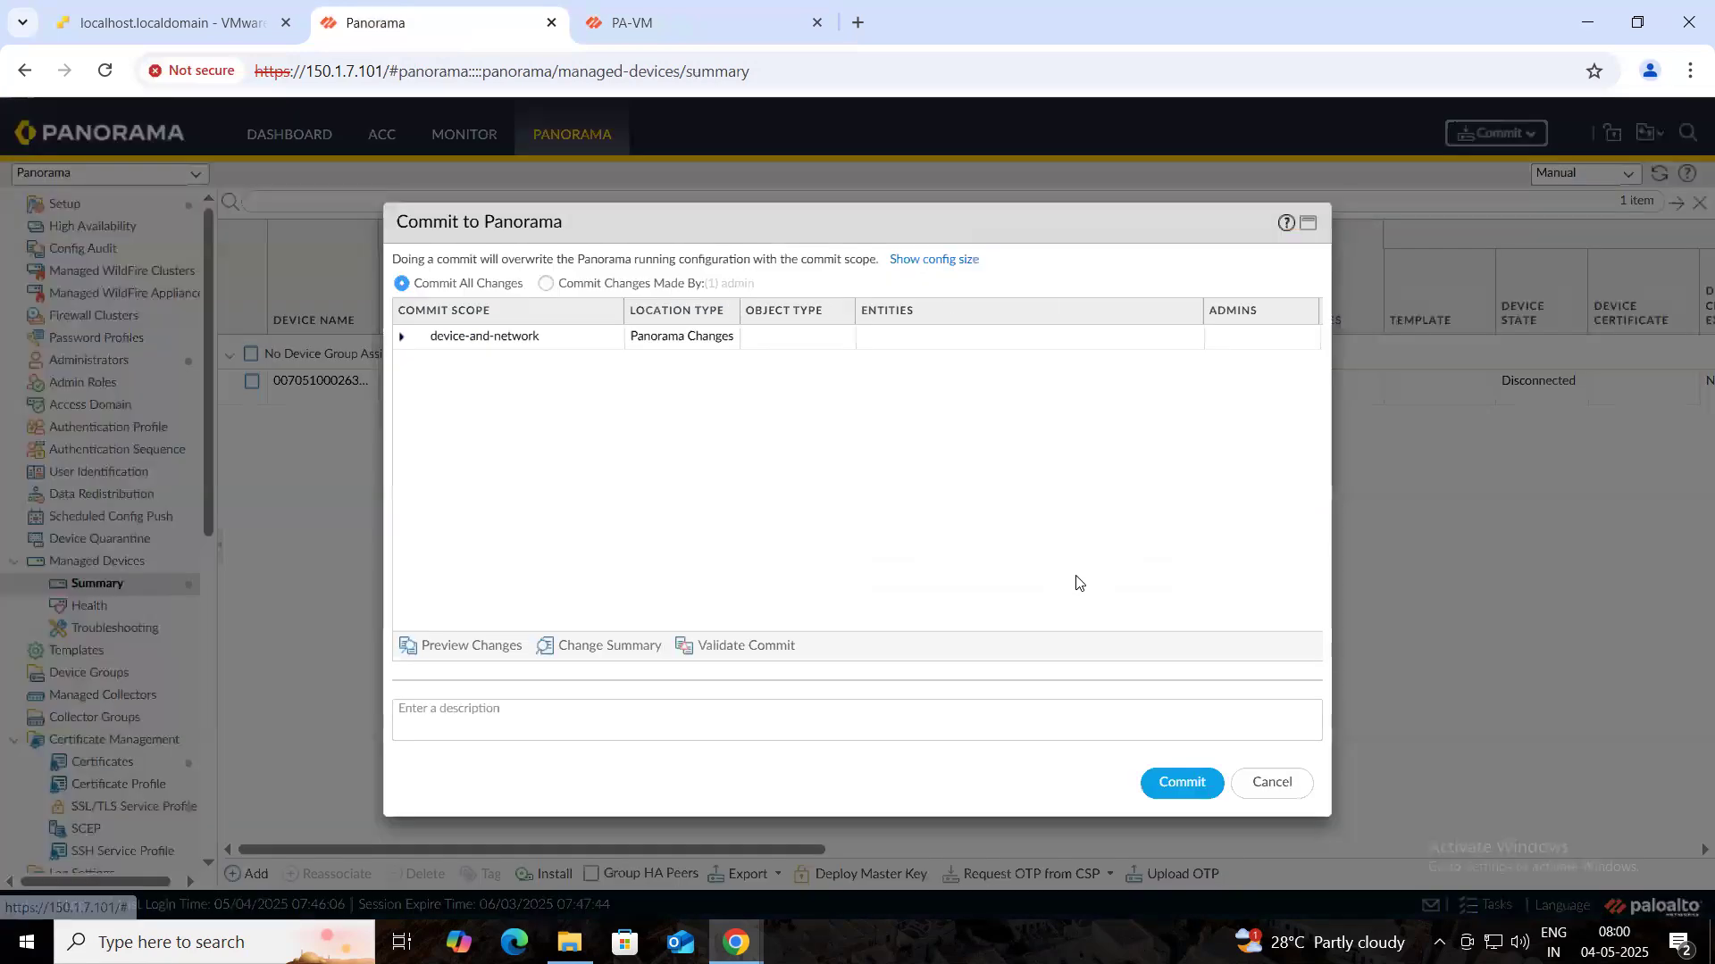
{"action": "left_click", "coordinate": [1169, 784]}
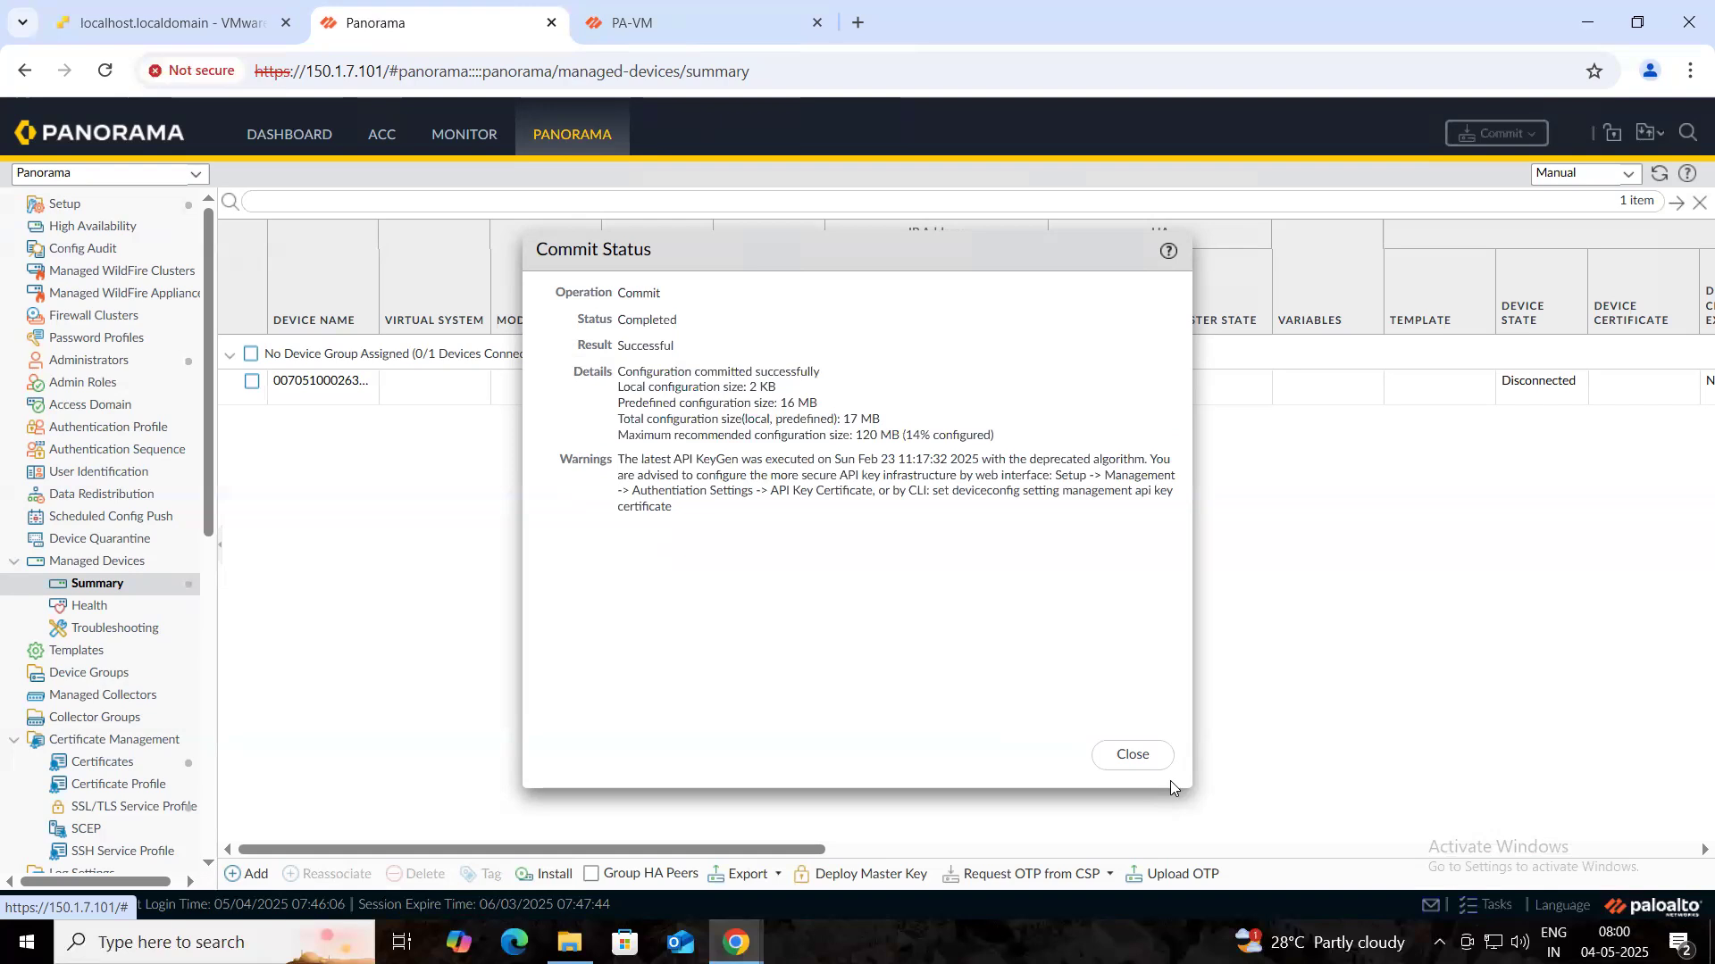
{"action": "left_click", "coordinate": [1127, 755]}
{"action": "left_click", "coordinate": [716, 18]}
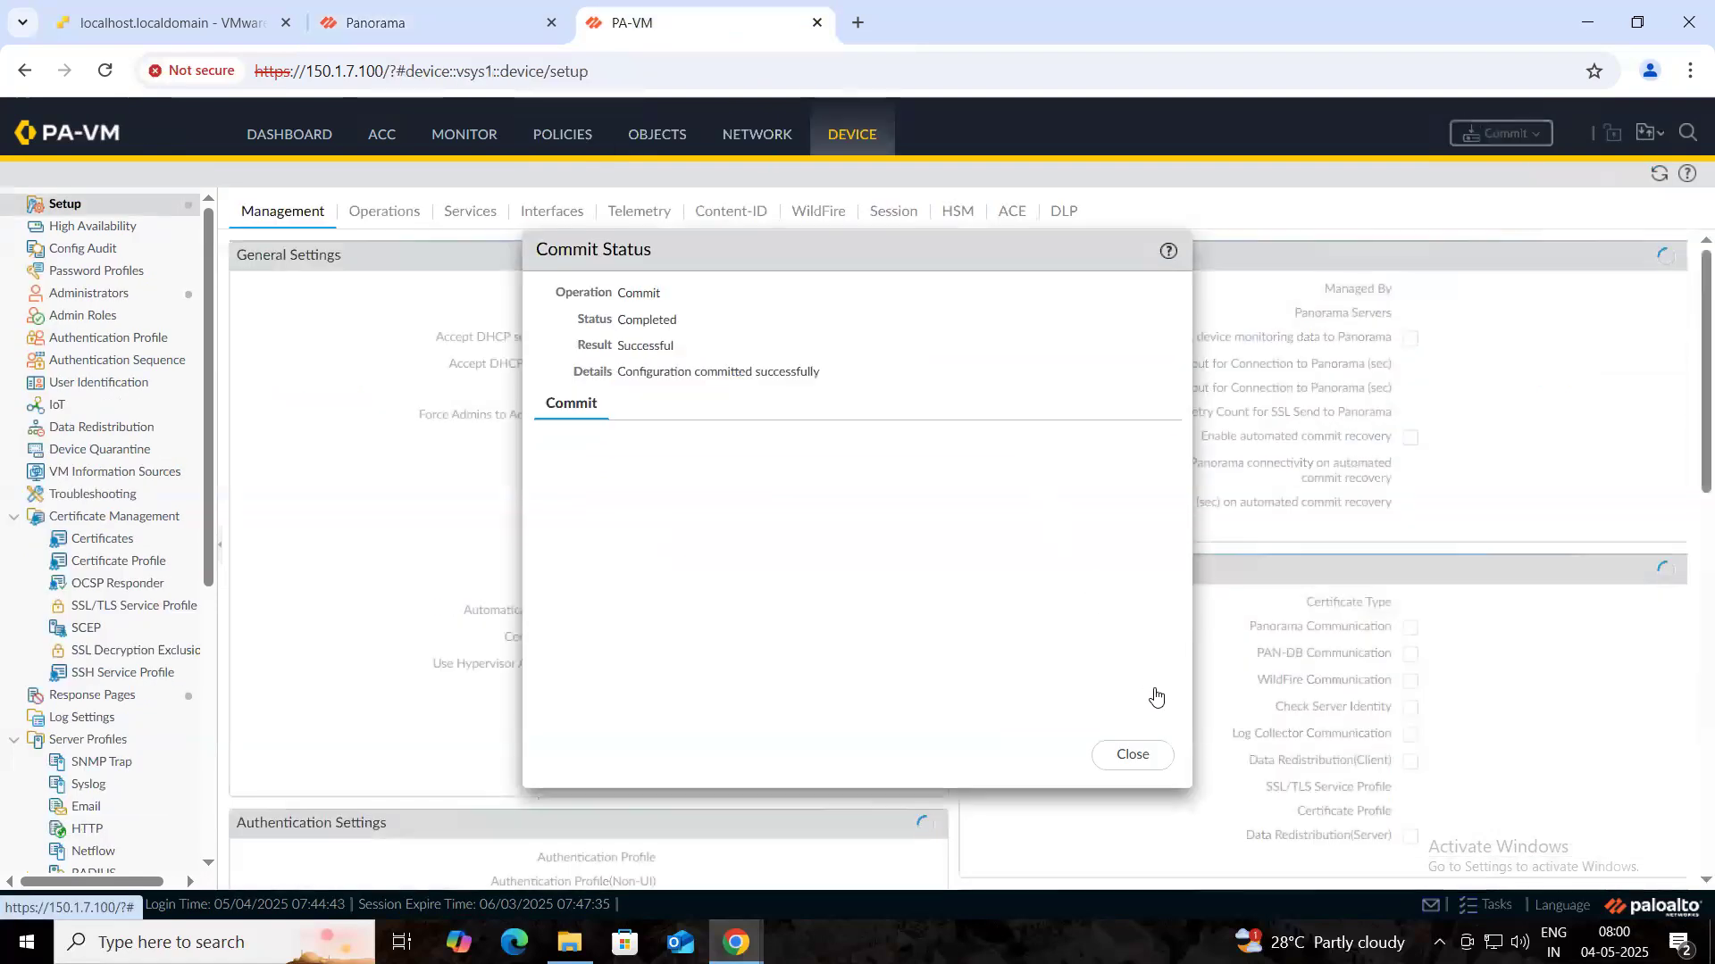
- Refresh the managed devices summary and PA-VM setup page until 150.1.7.100 shows Connected
{"action": "left_click", "coordinate": [420, 22]}
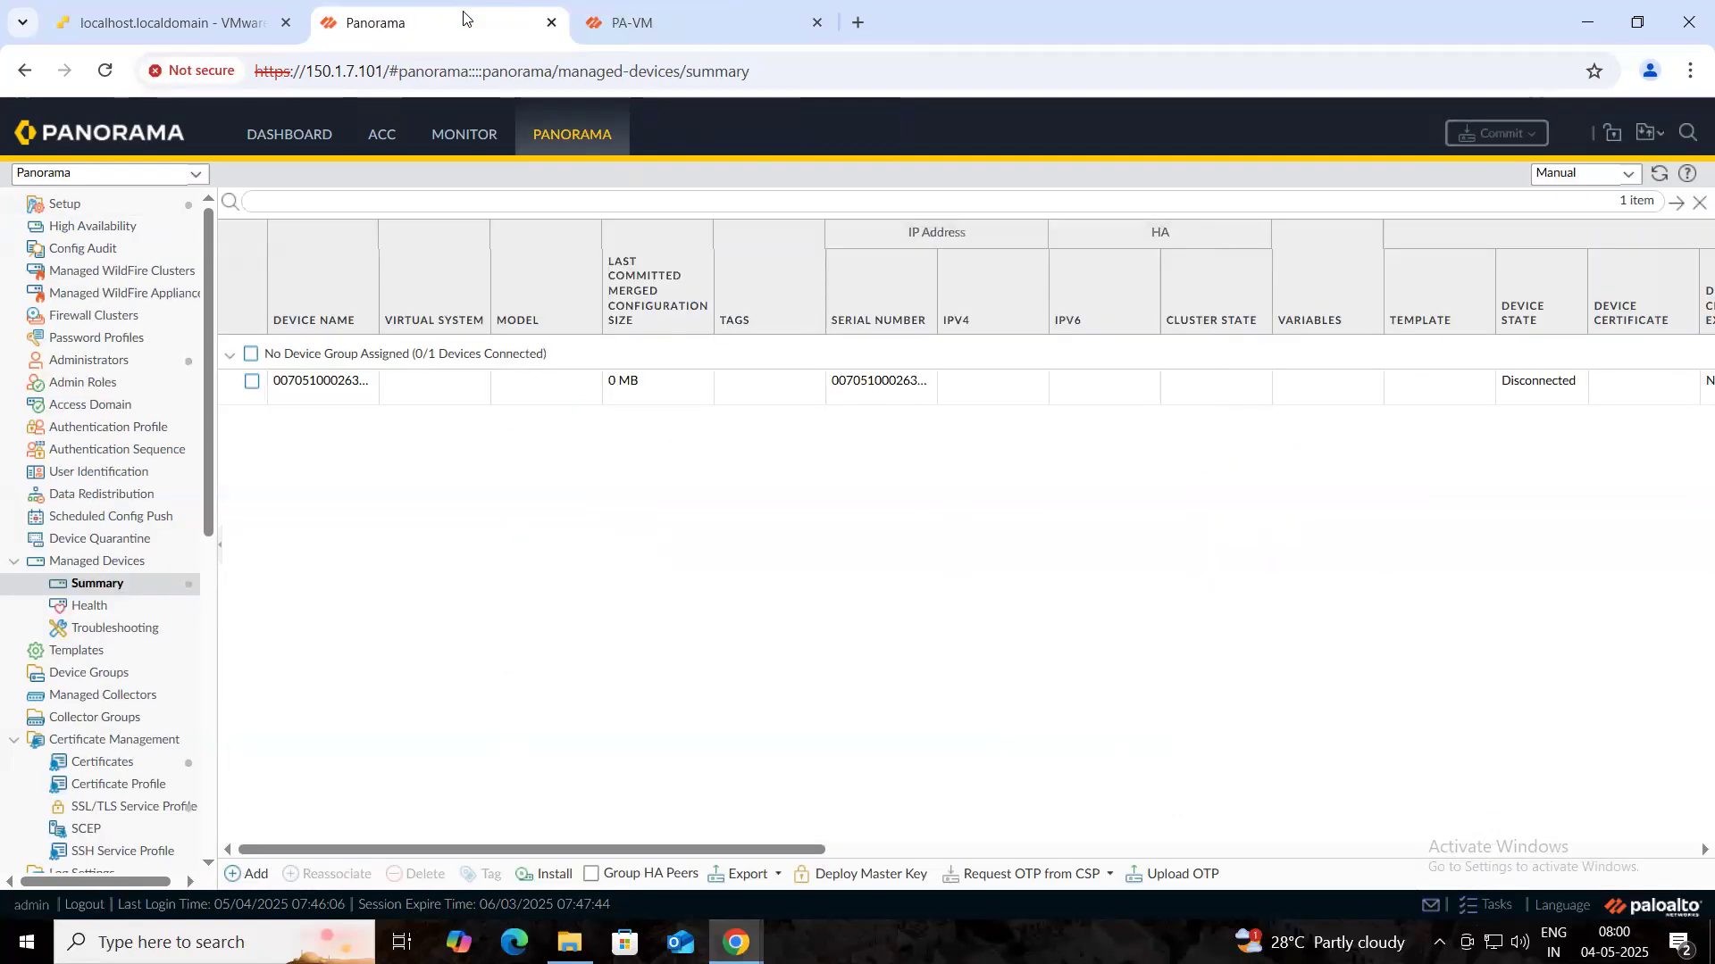
{"action": "left_click", "coordinate": [1661, 176]}
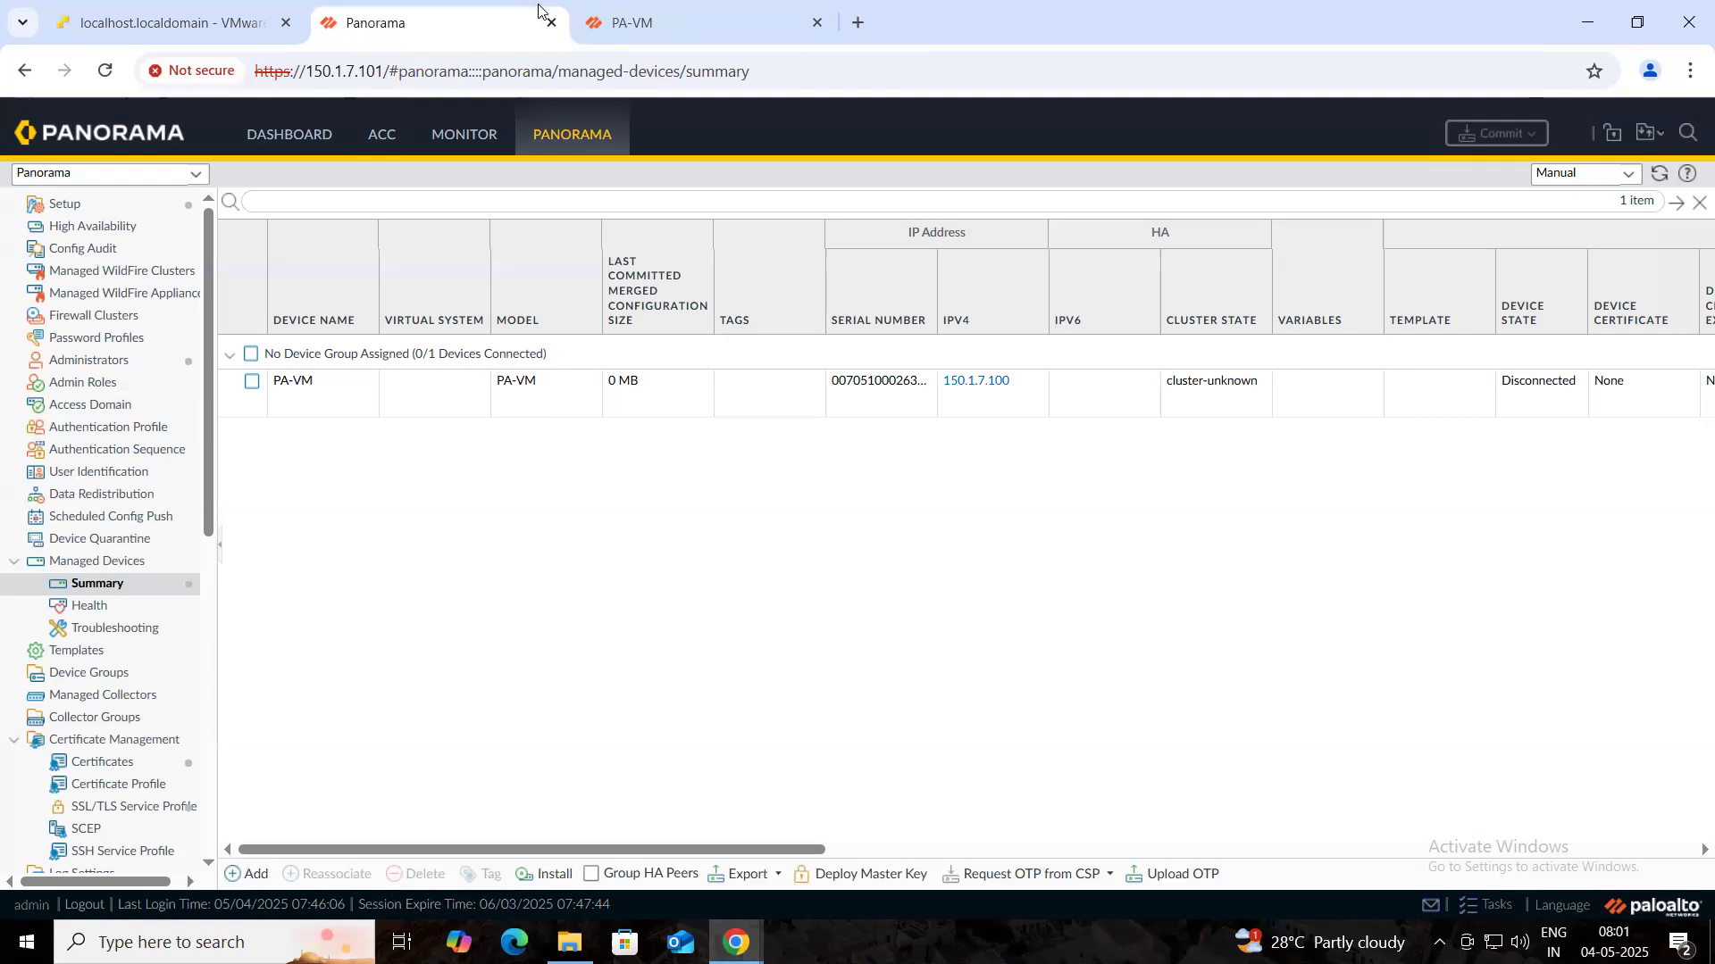
{"action": "left_click", "coordinate": [715, 27]}
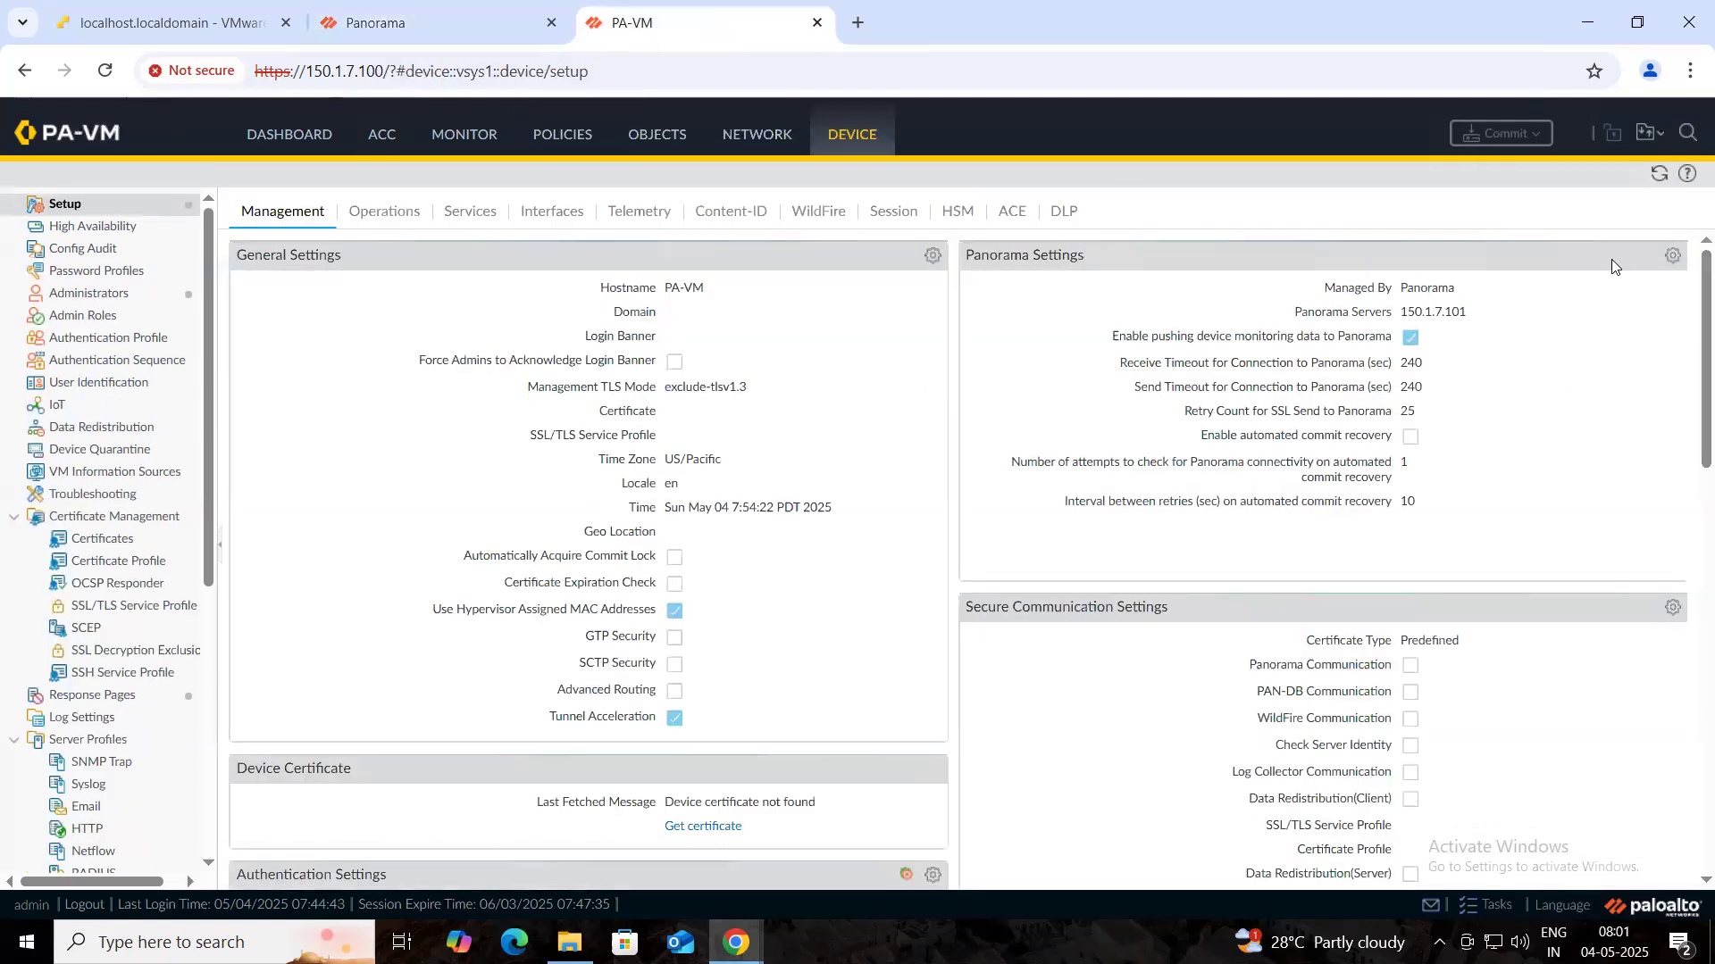
{"action": "left_click", "coordinate": [1654, 175]}
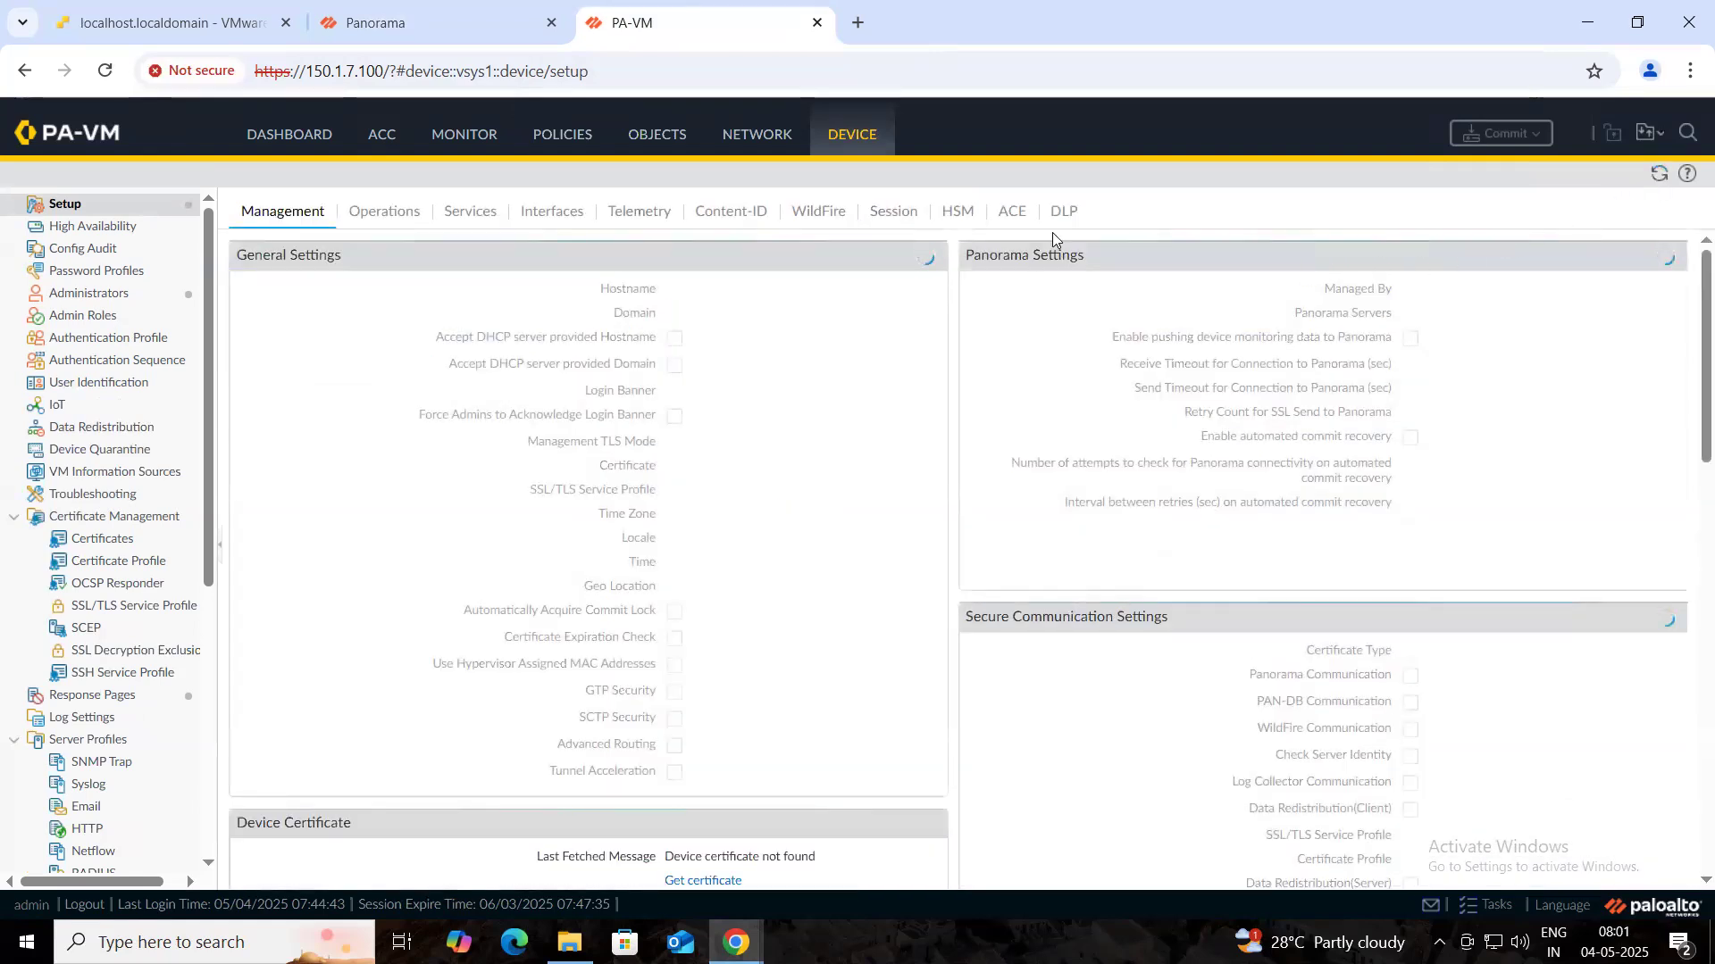
{"action": "key", "text": "ctrl+shift+Tab"}
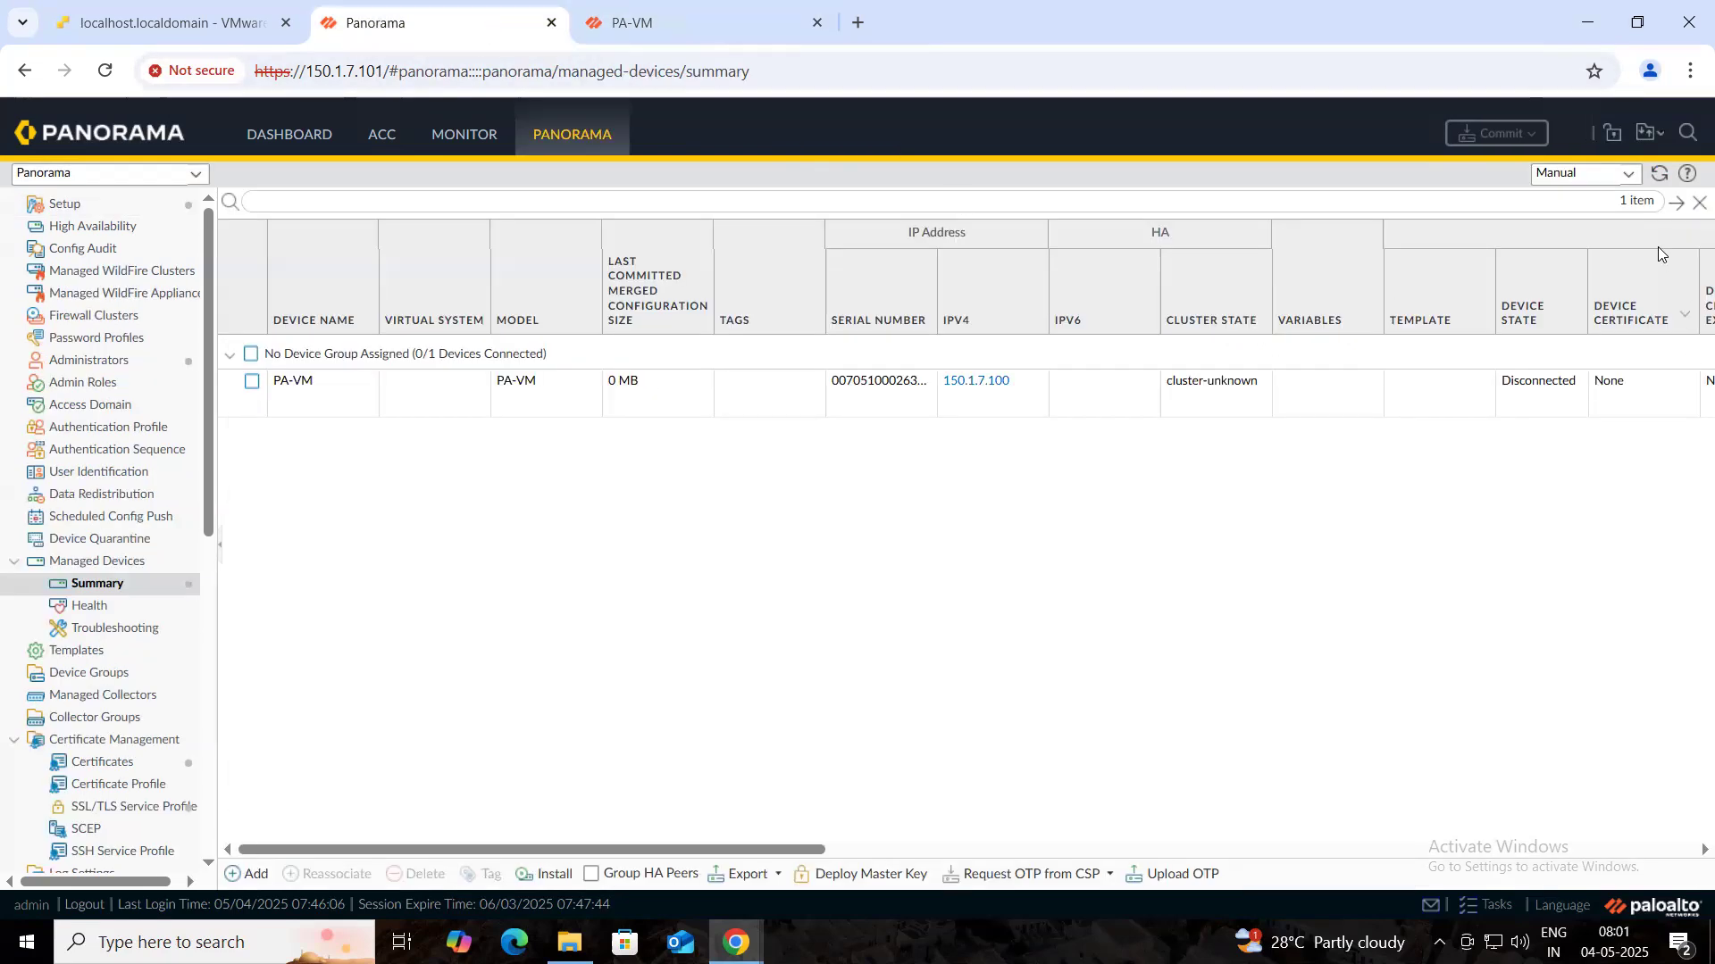
{"action": "left_click", "coordinate": [1661, 177]}
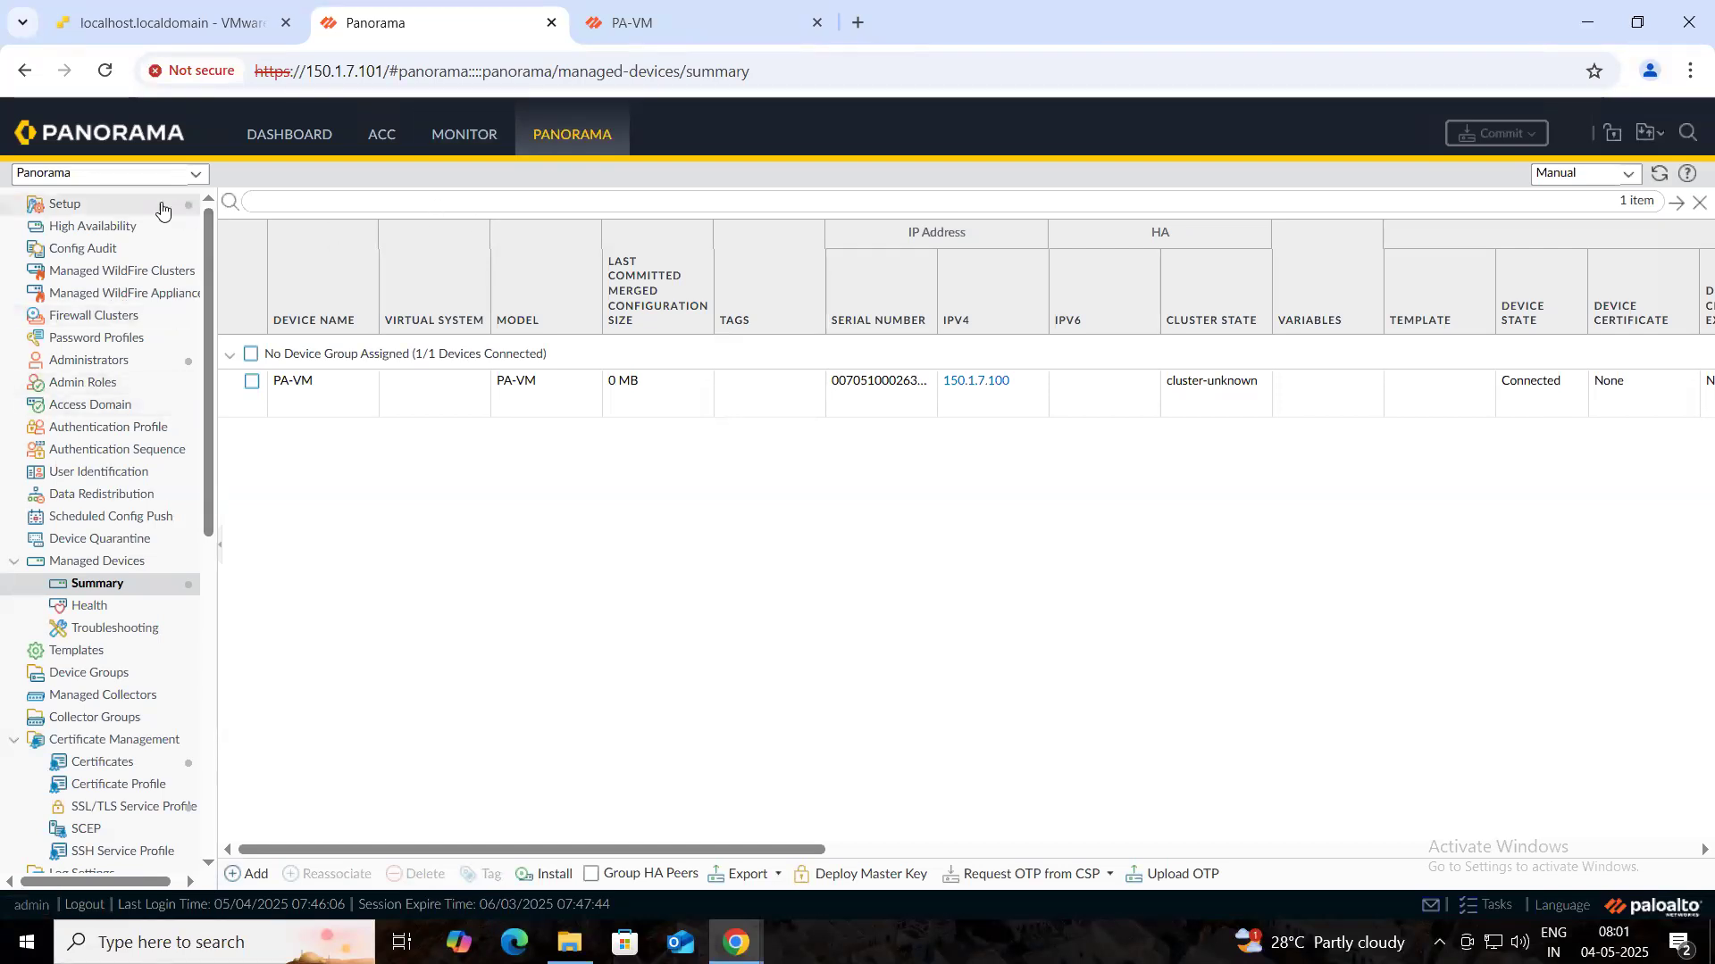
- Import PA-VM's device configuration via Setup > Operations and close the successful job status
{"action": "left_click", "coordinate": [115, 209]}
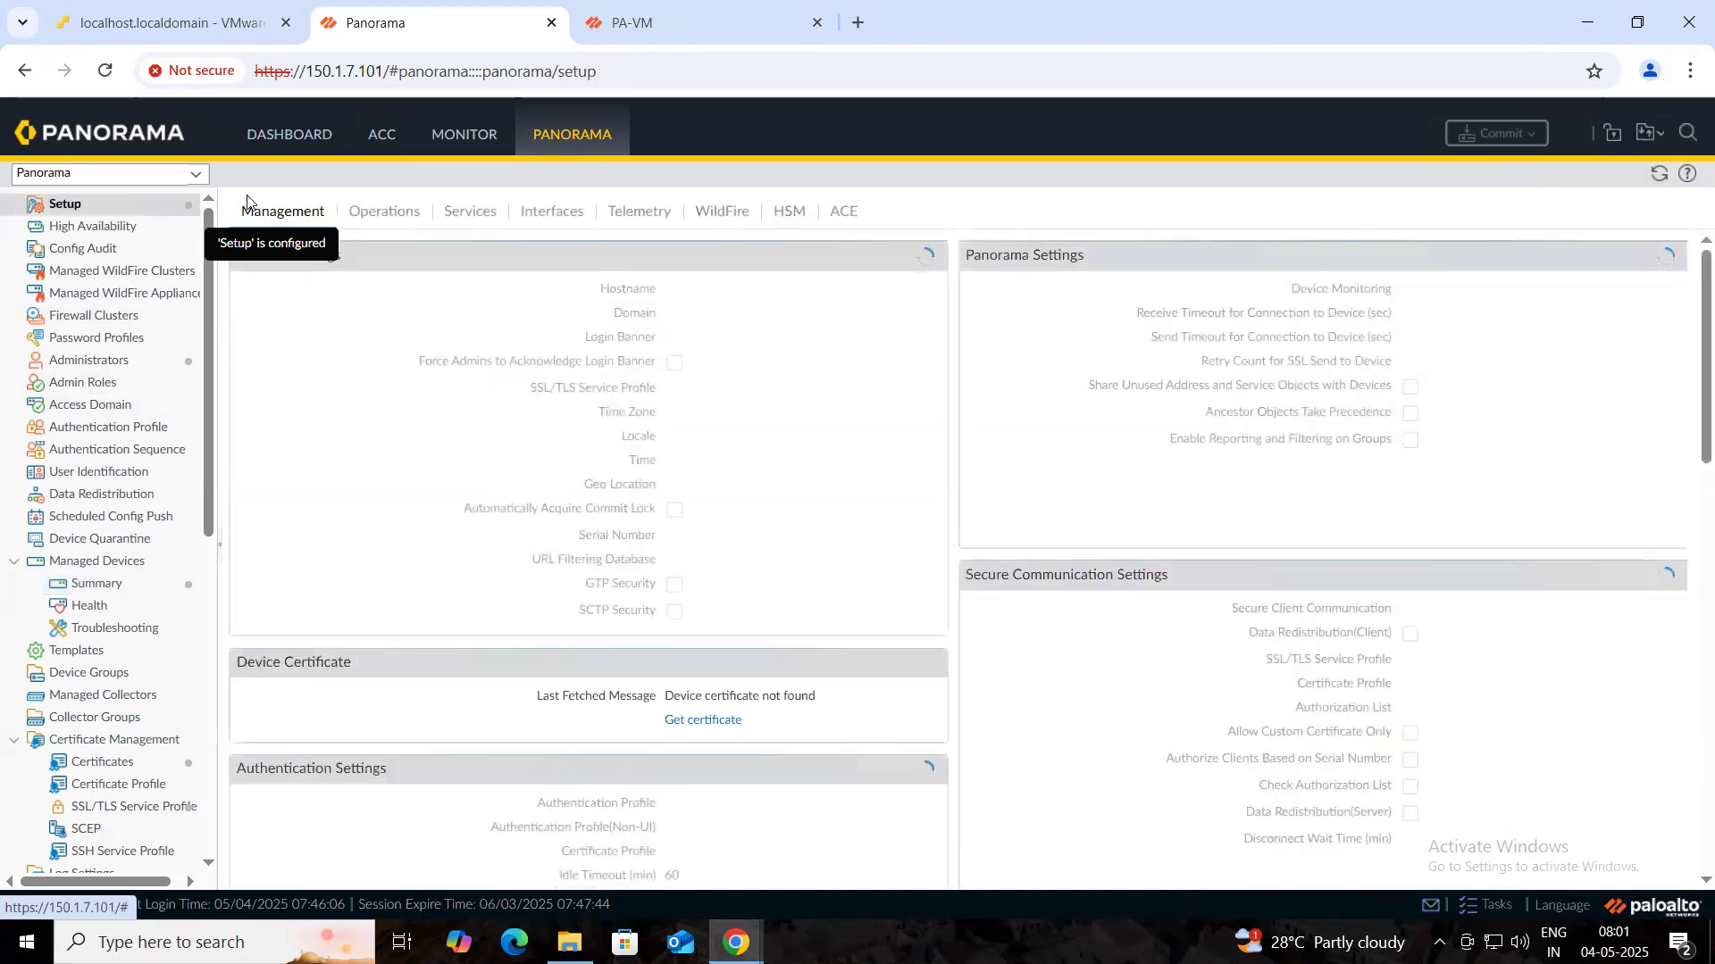
{"action": "left_click", "coordinate": [390, 218]}
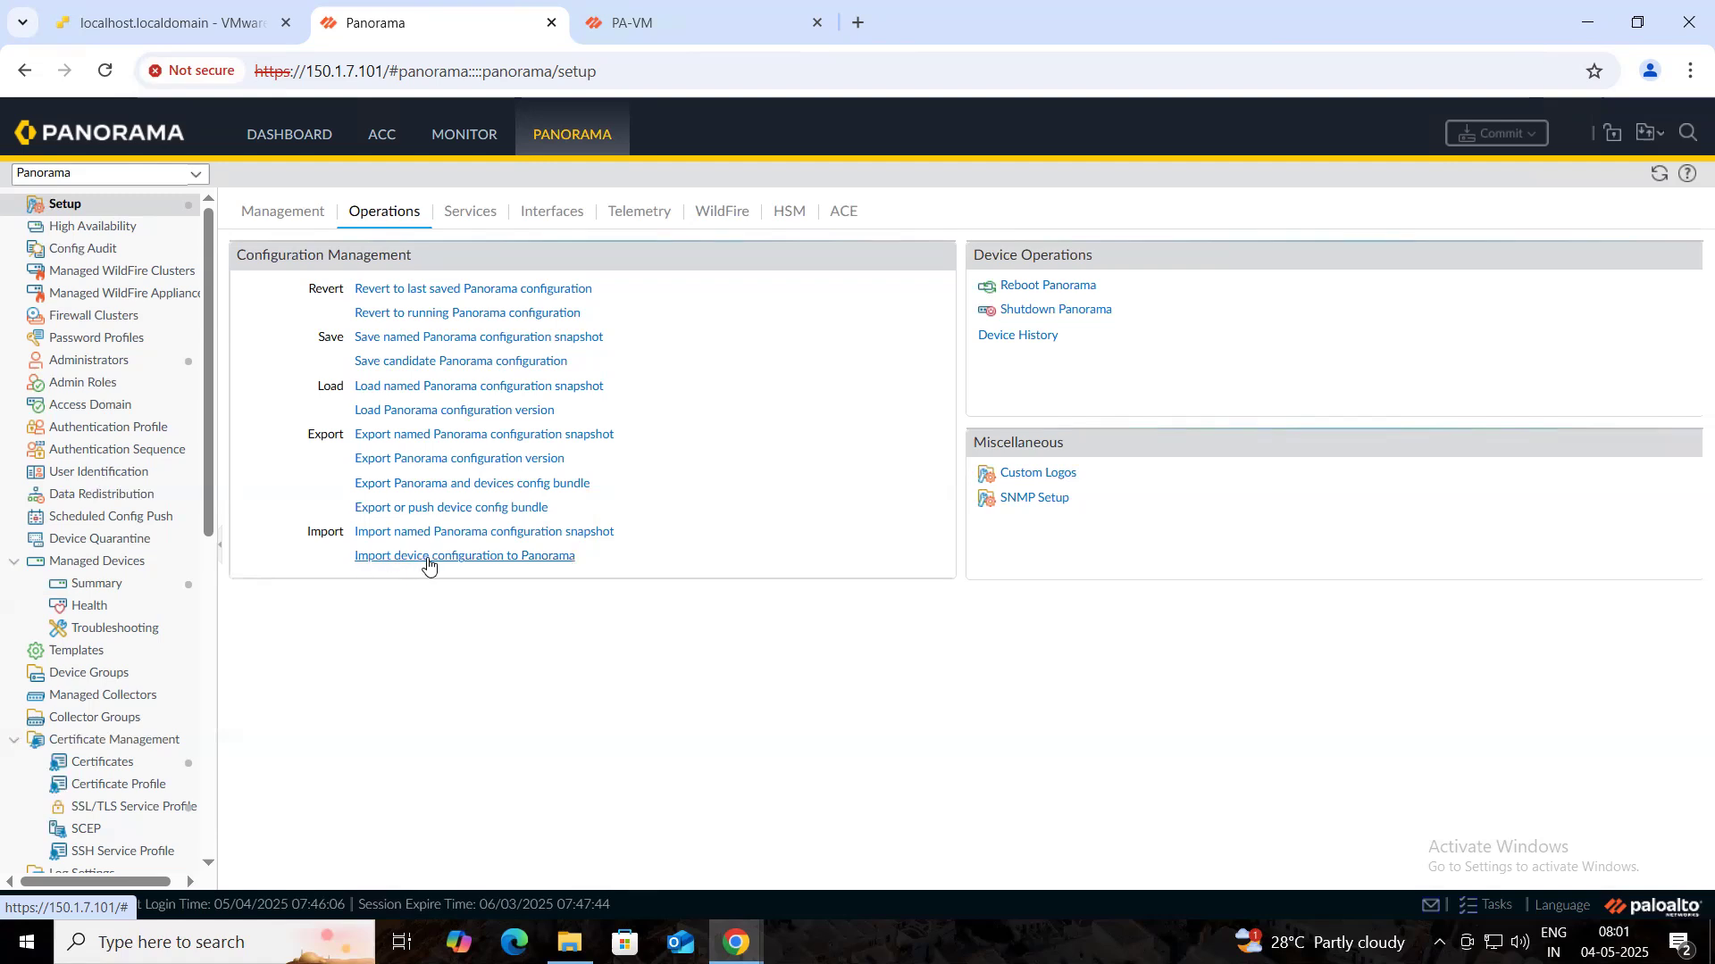
{"action": "left_click", "coordinate": [500, 558]}
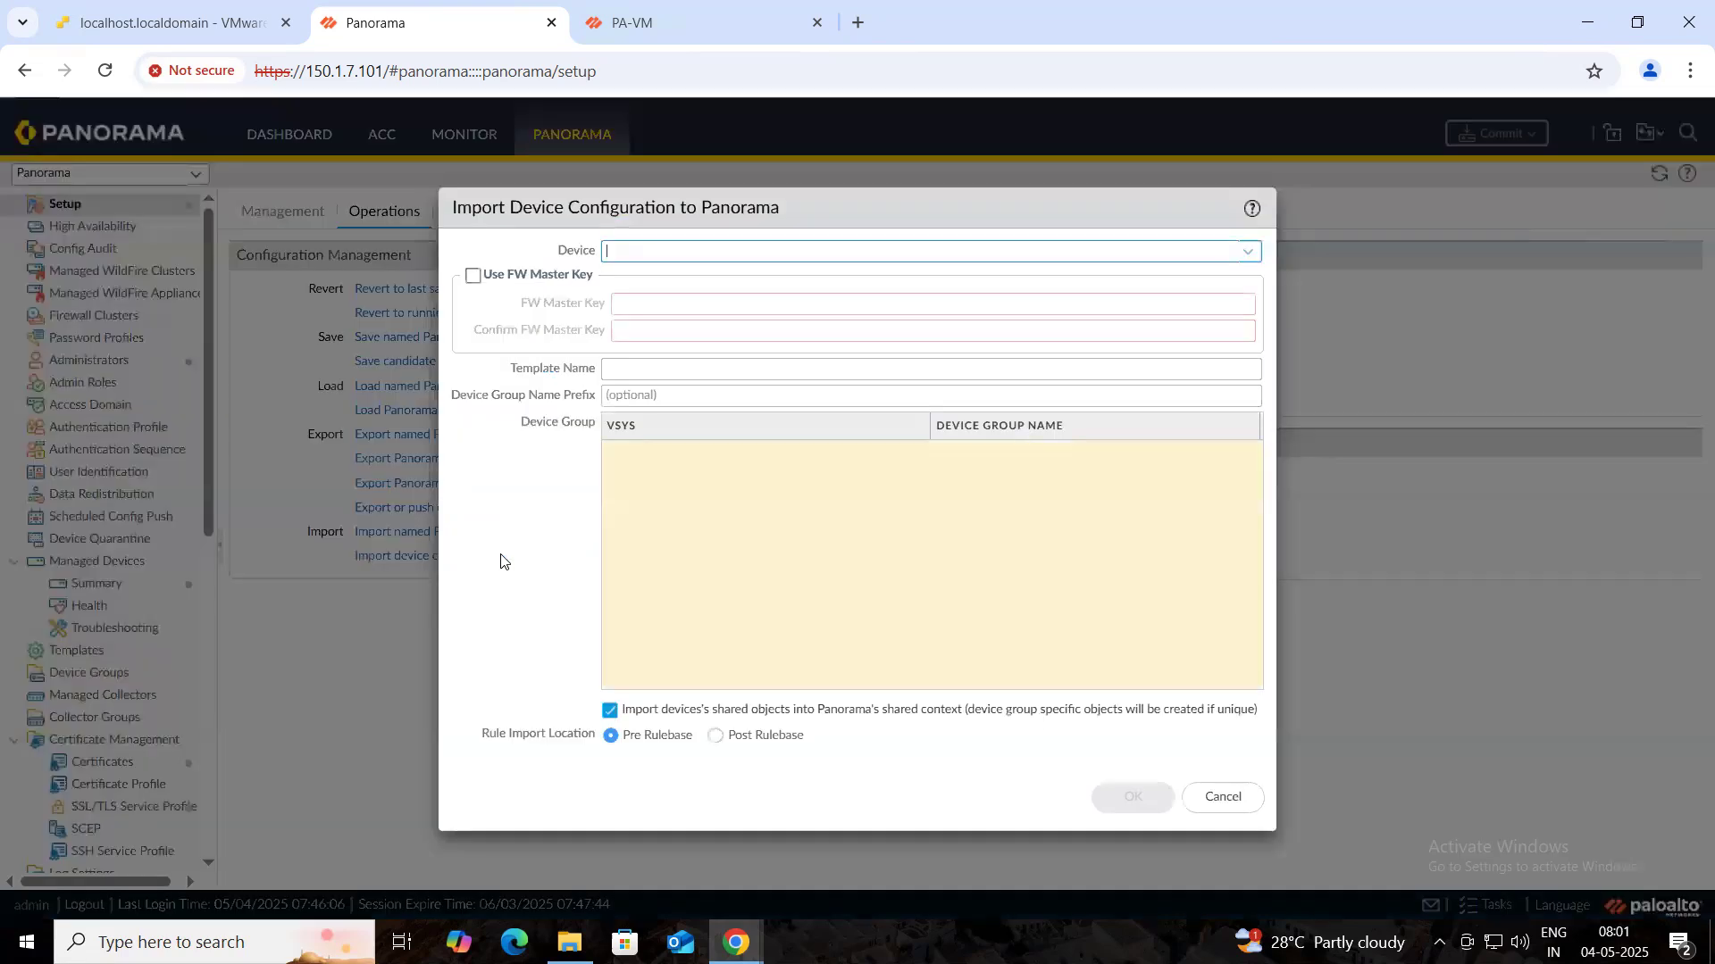
{"action": "left_click", "coordinate": [1248, 259]}
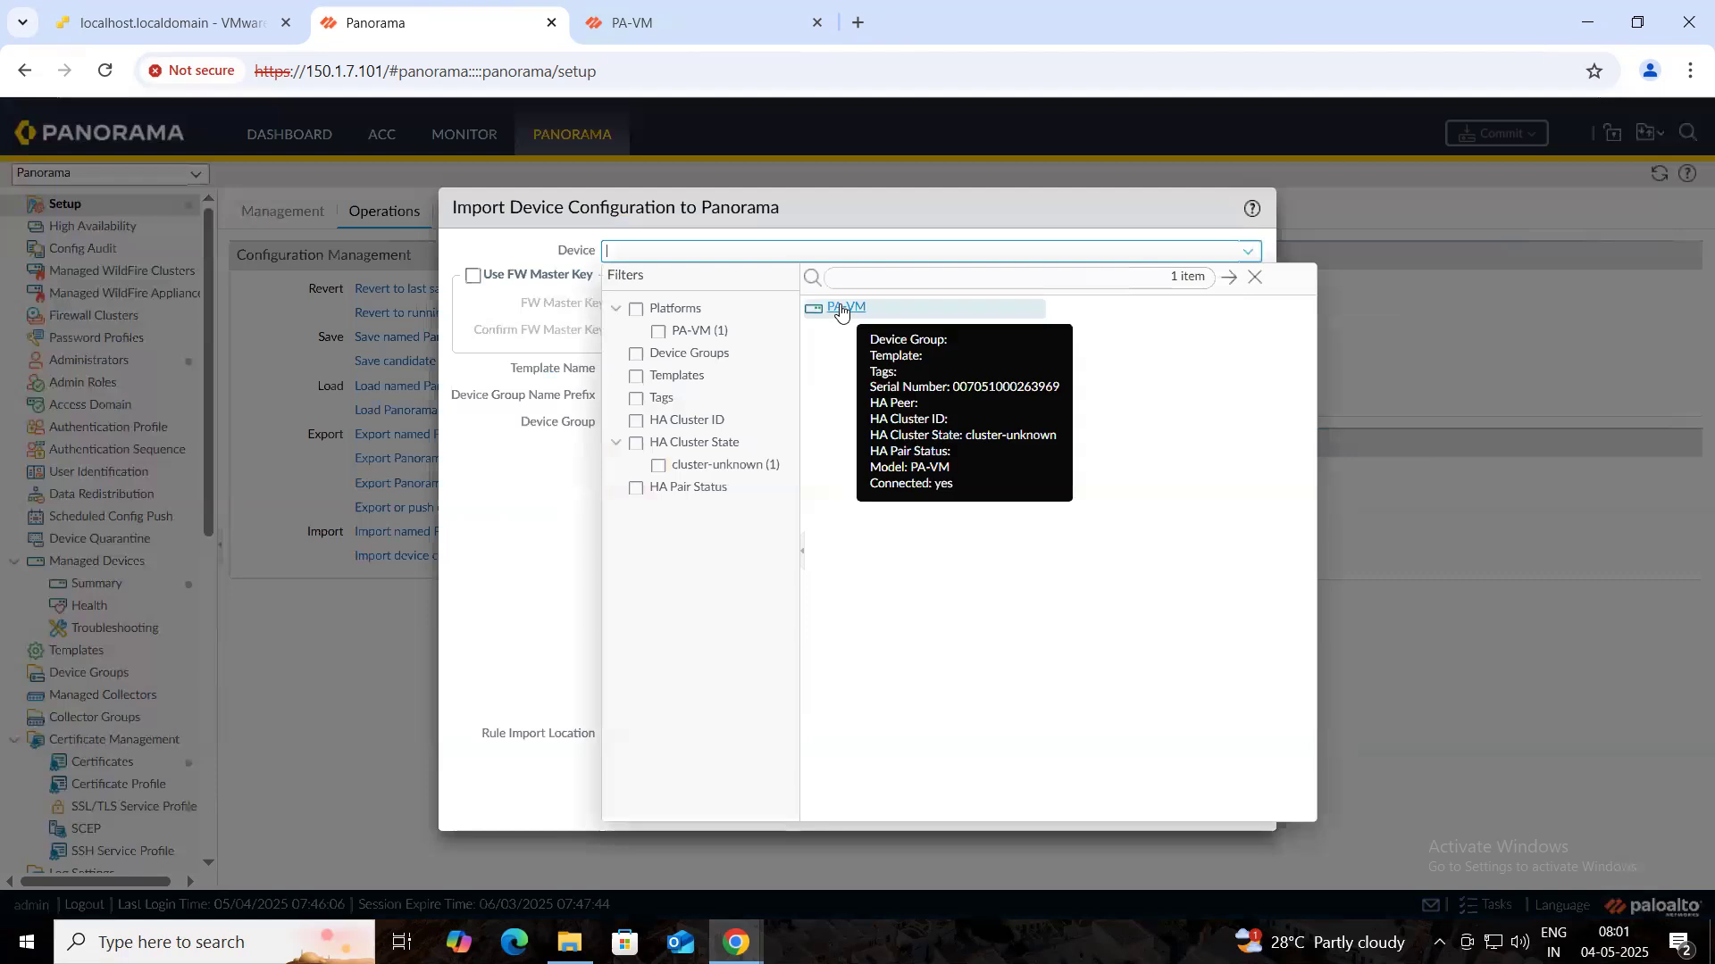
{"action": "left_click", "coordinate": [840, 306]}
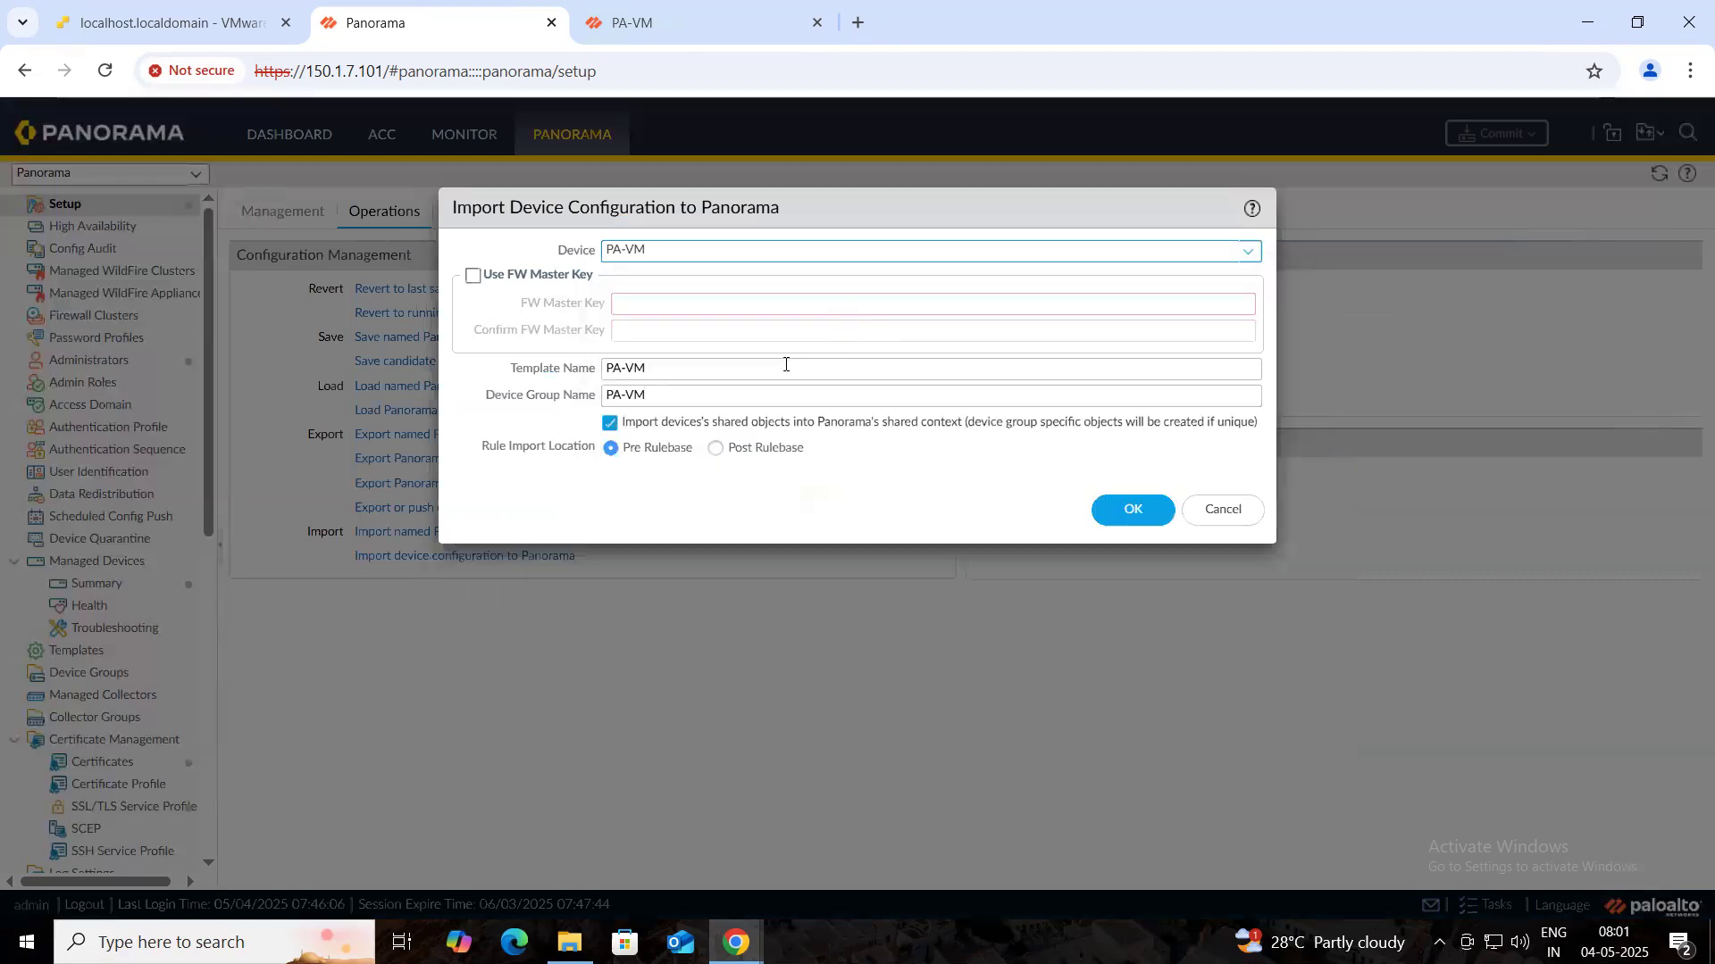
{"action": "left_click", "coordinate": [1125, 516]}
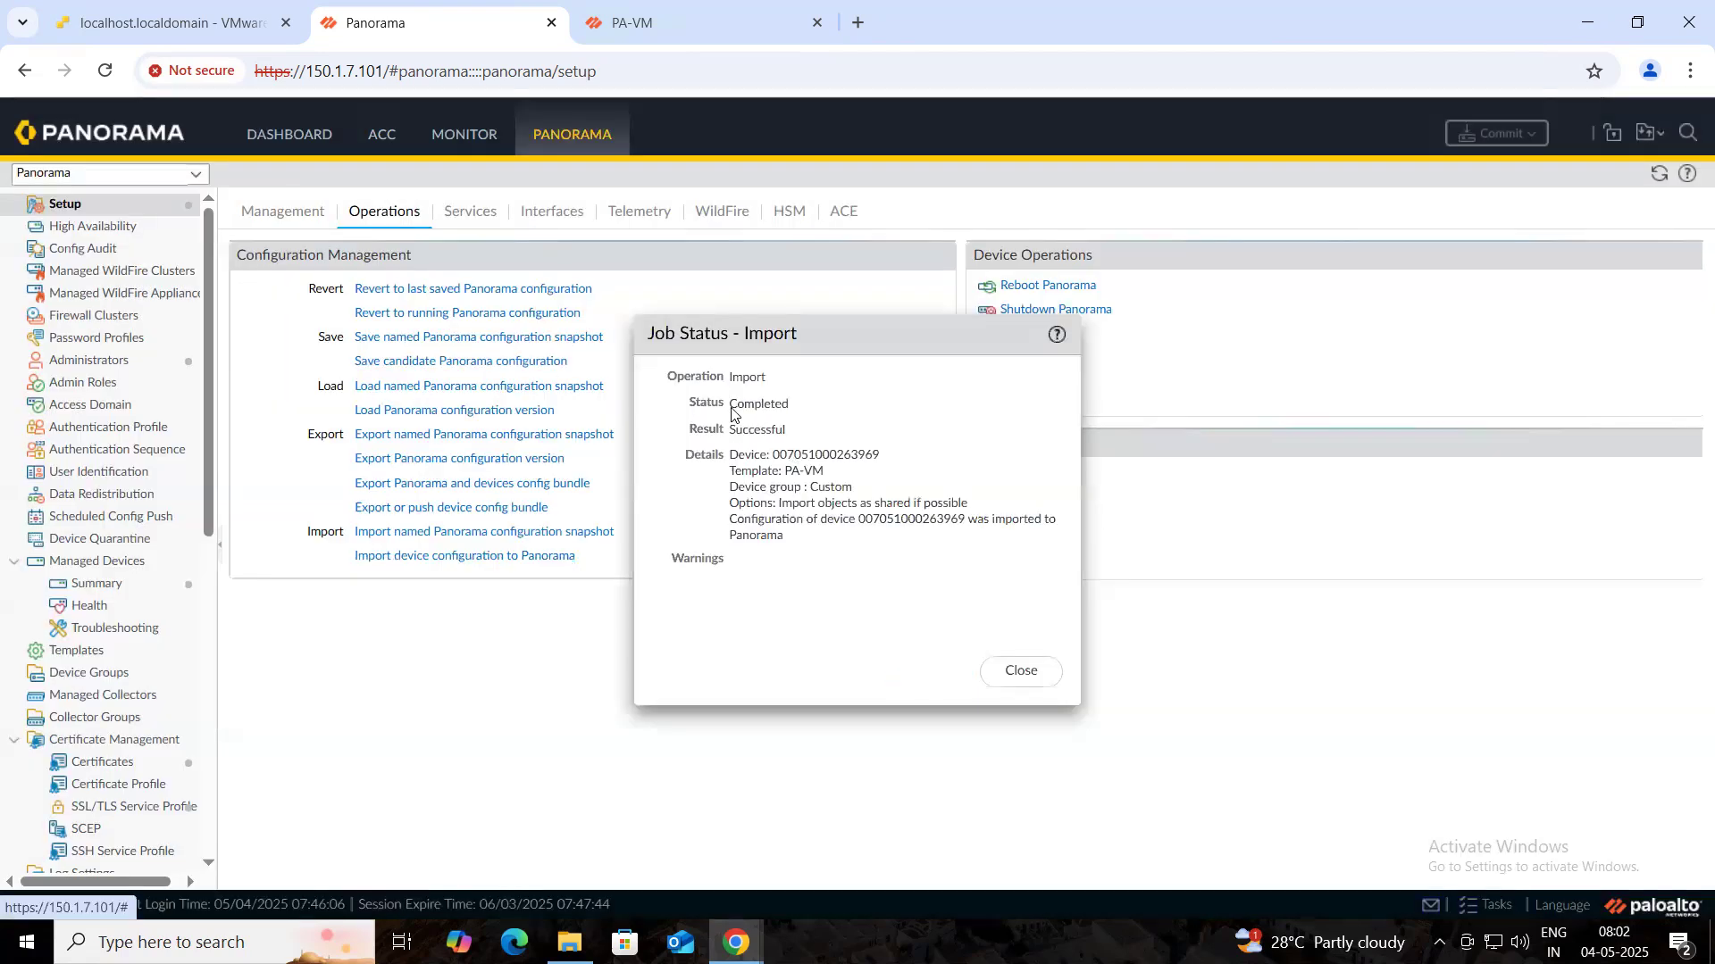
{"action": "left_click_drag", "start_coordinate": [727, 398], "coordinate": [864, 542]}
{"action": "left_click", "coordinate": [1006, 673]}
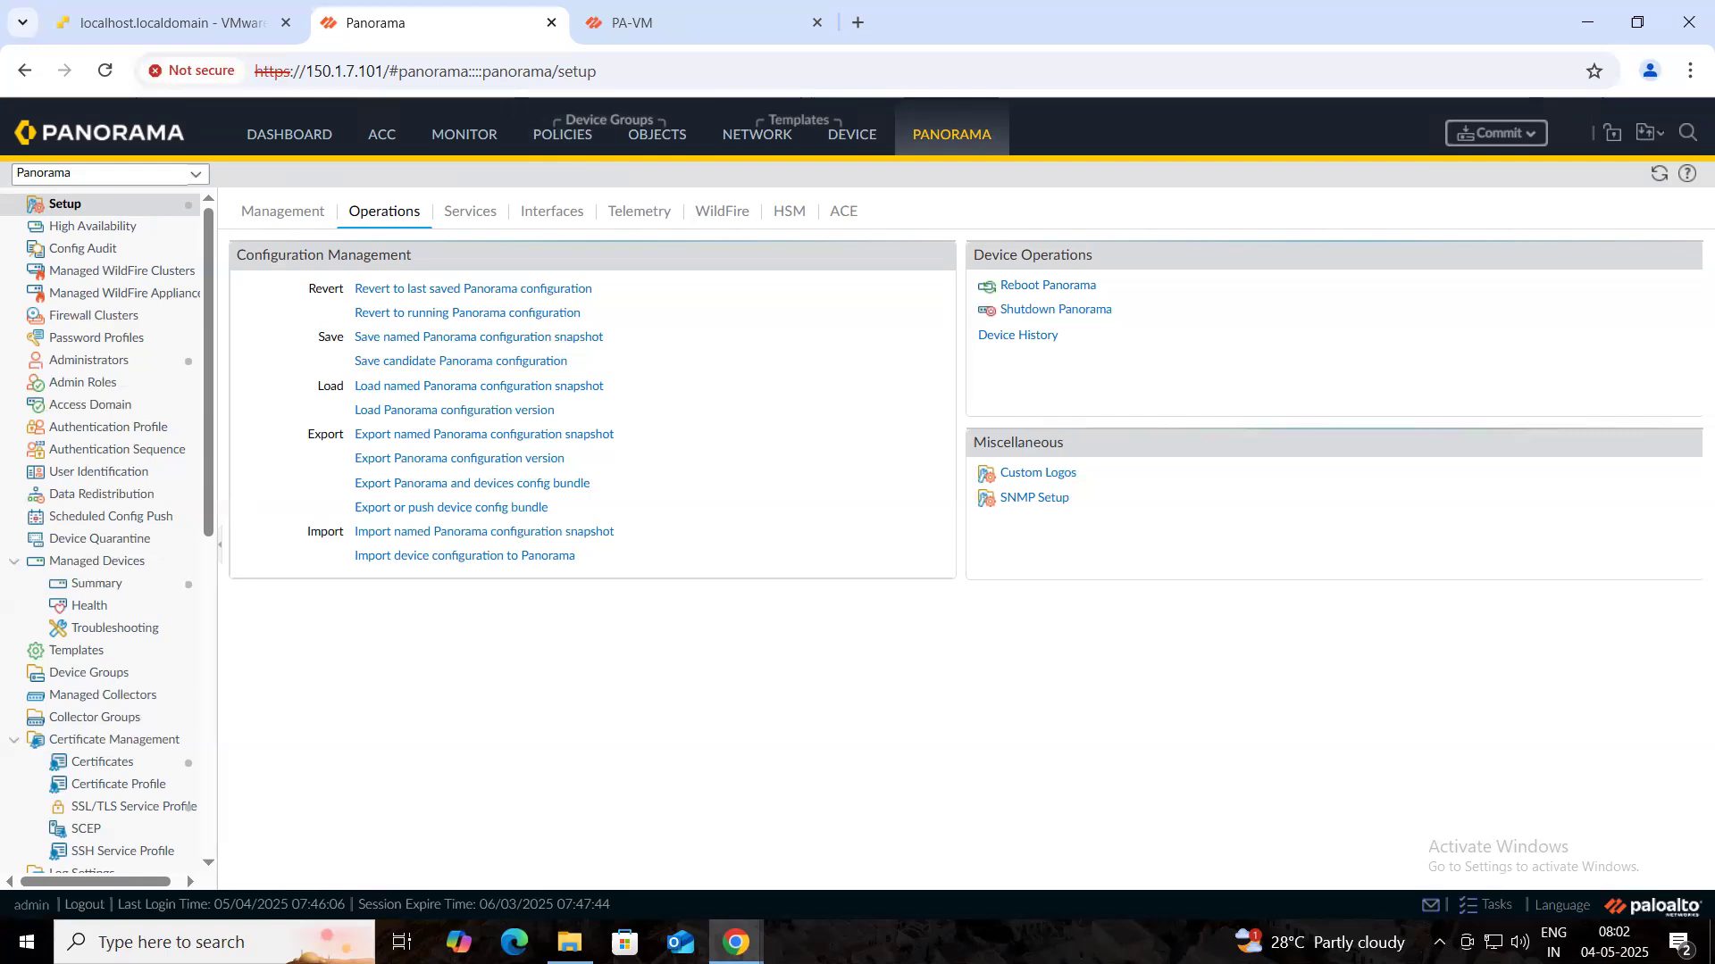
{"action": "left_click", "coordinate": [736, 942]}
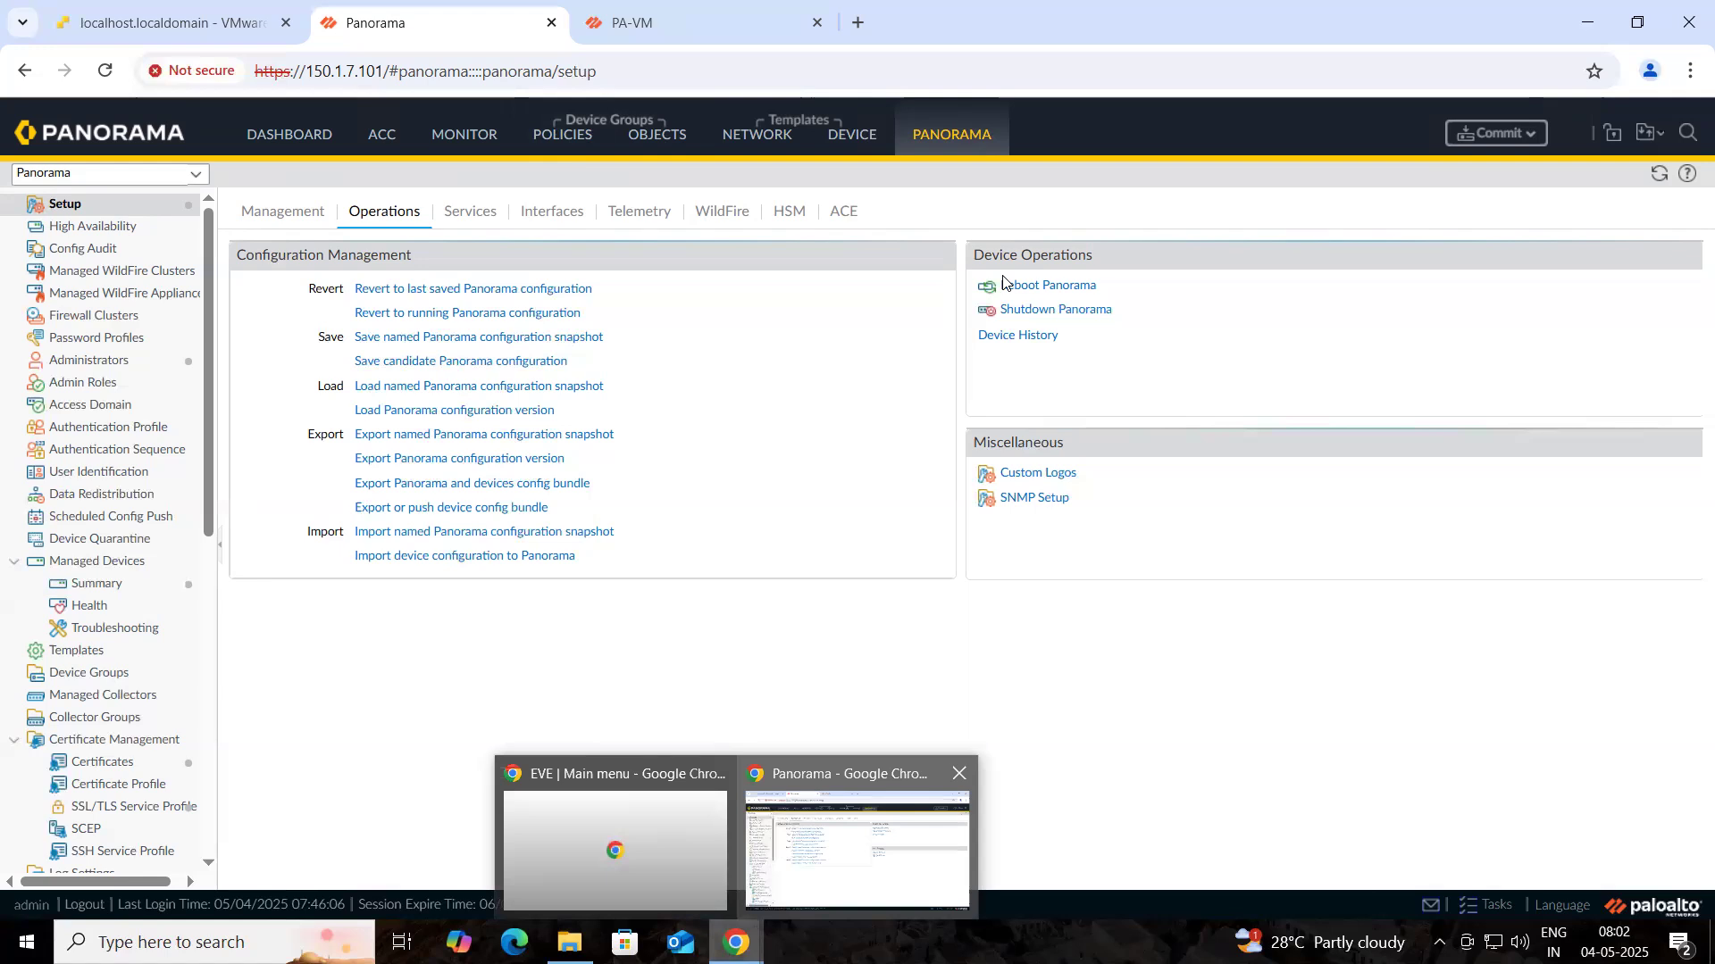
{"action": "left_click", "coordinate": [961, 818]}
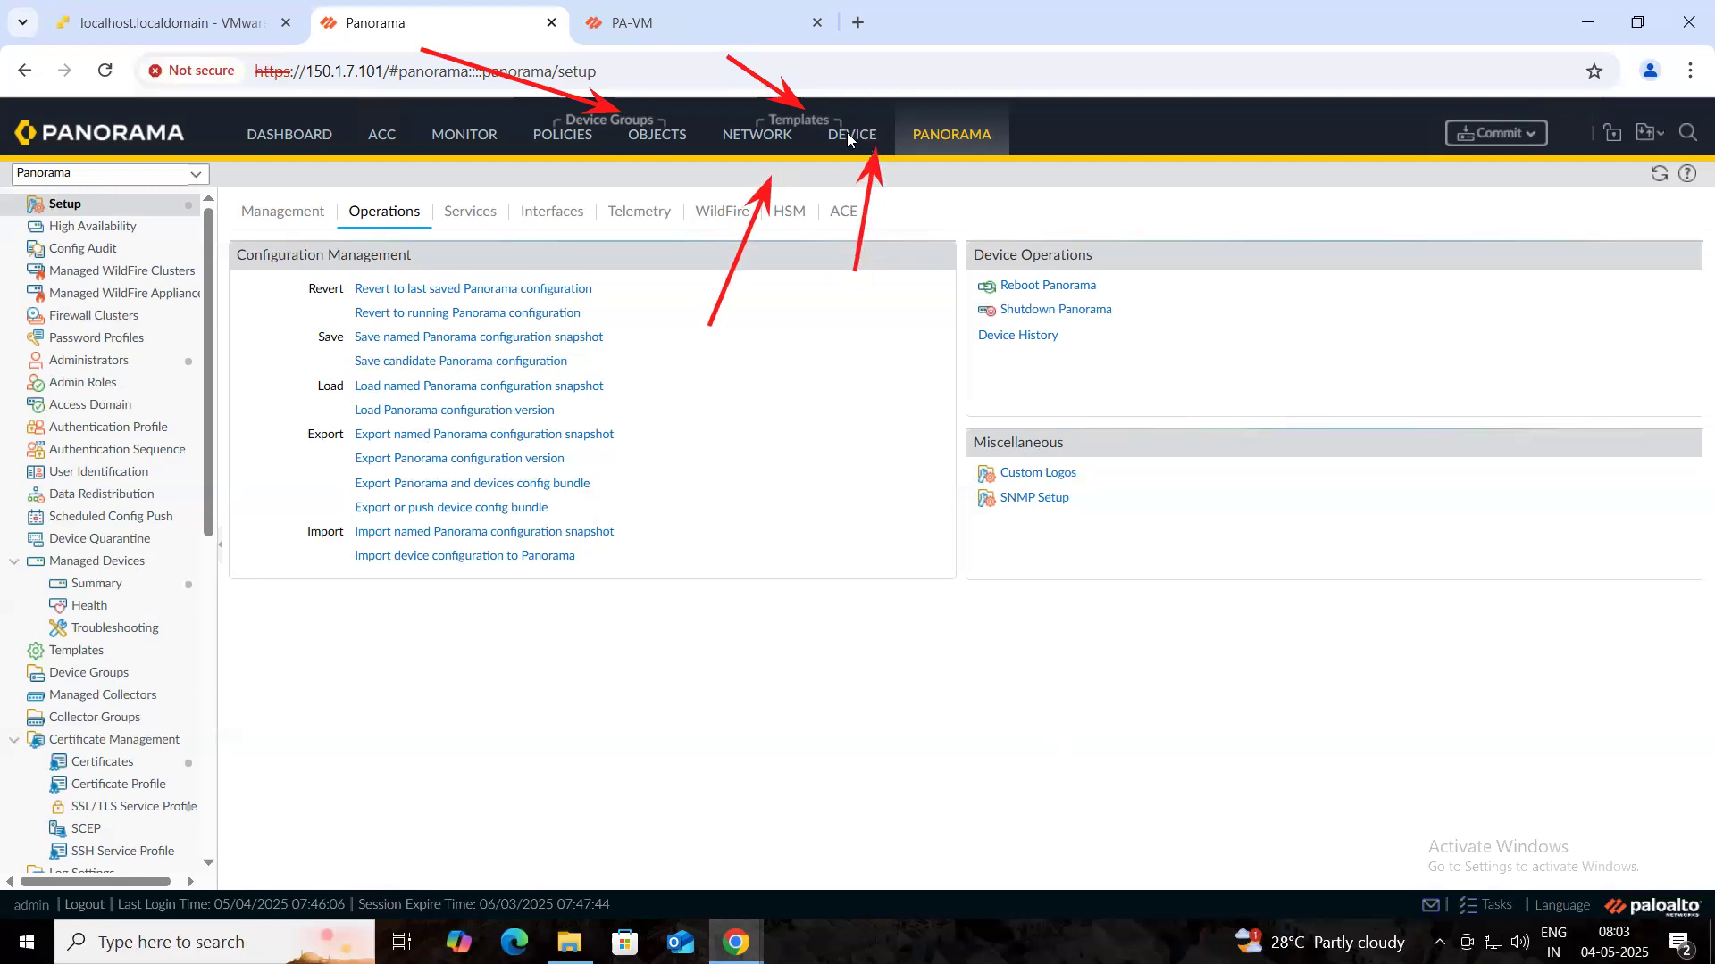
{"action": "mouse_move", "coordinate": [725, 59]}
{"action": "left_mouse_down"}
{"action": "mouse_move", "coordinate": [775, 74]}
{"action": "mouse_move", "coordinate": [793, 108]}
{"action": "mouse_move", "coordinate": [809, 100]}
{"action": "left_mouse_up"}
{"action": "left_click_drag", "start_coordinate": [418, 51], "coordinate": [635, 132]}
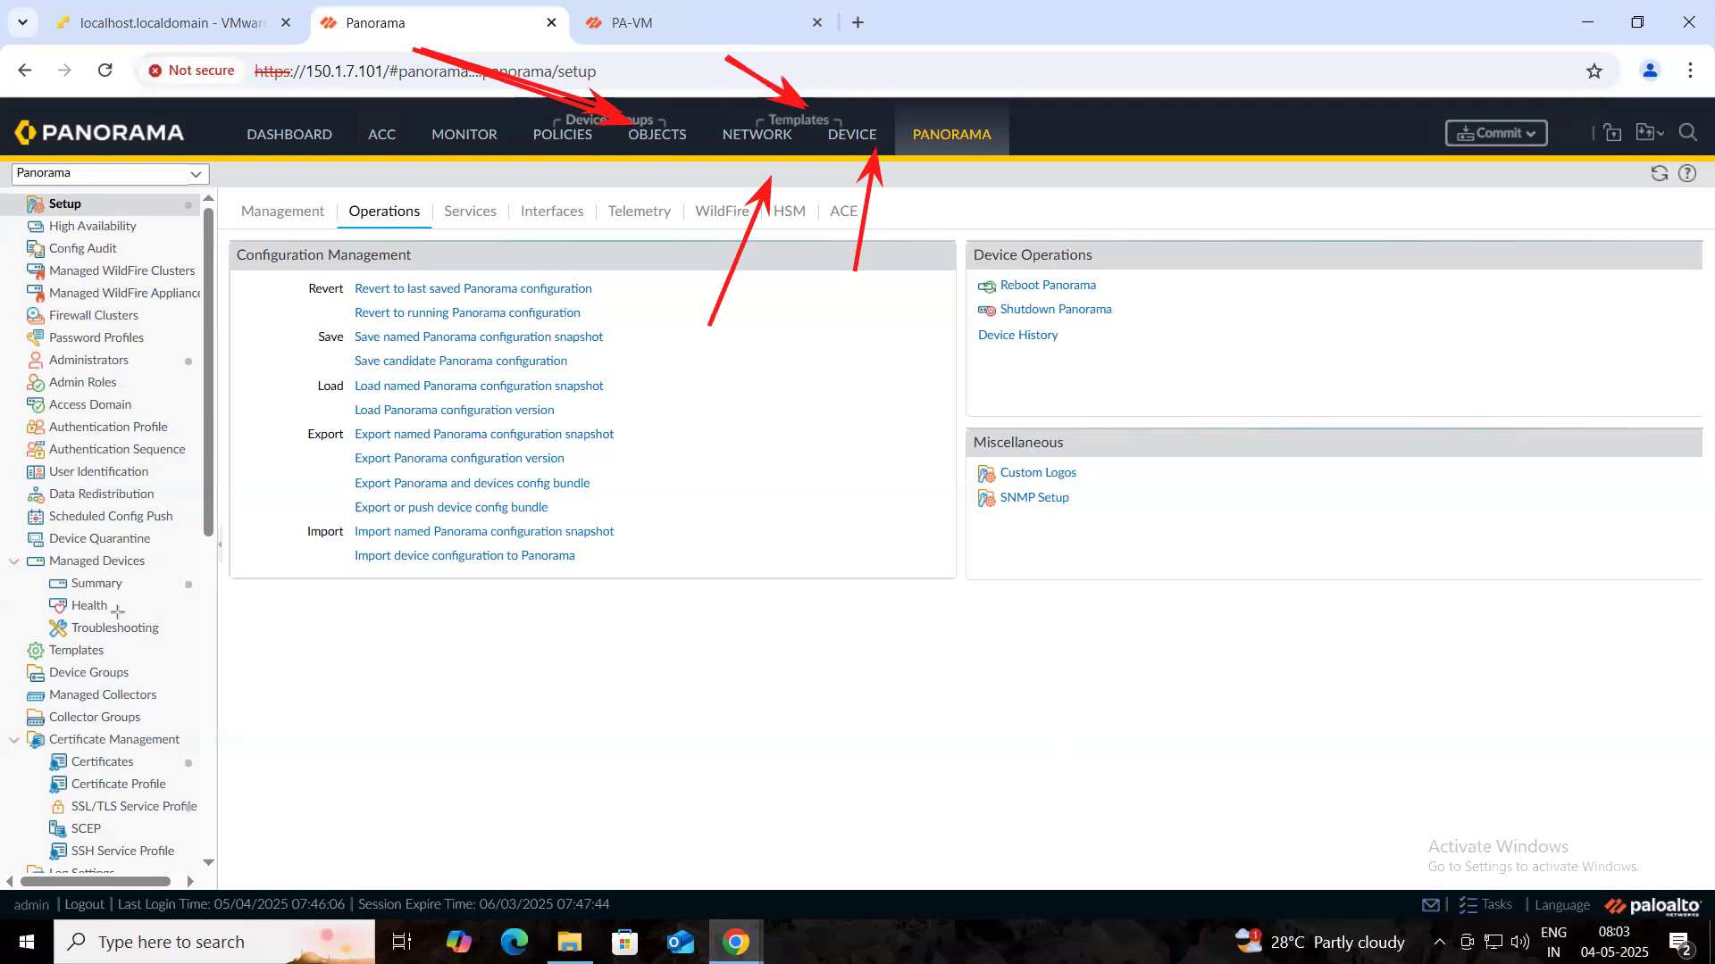
{"action": "key", "text": "e"}
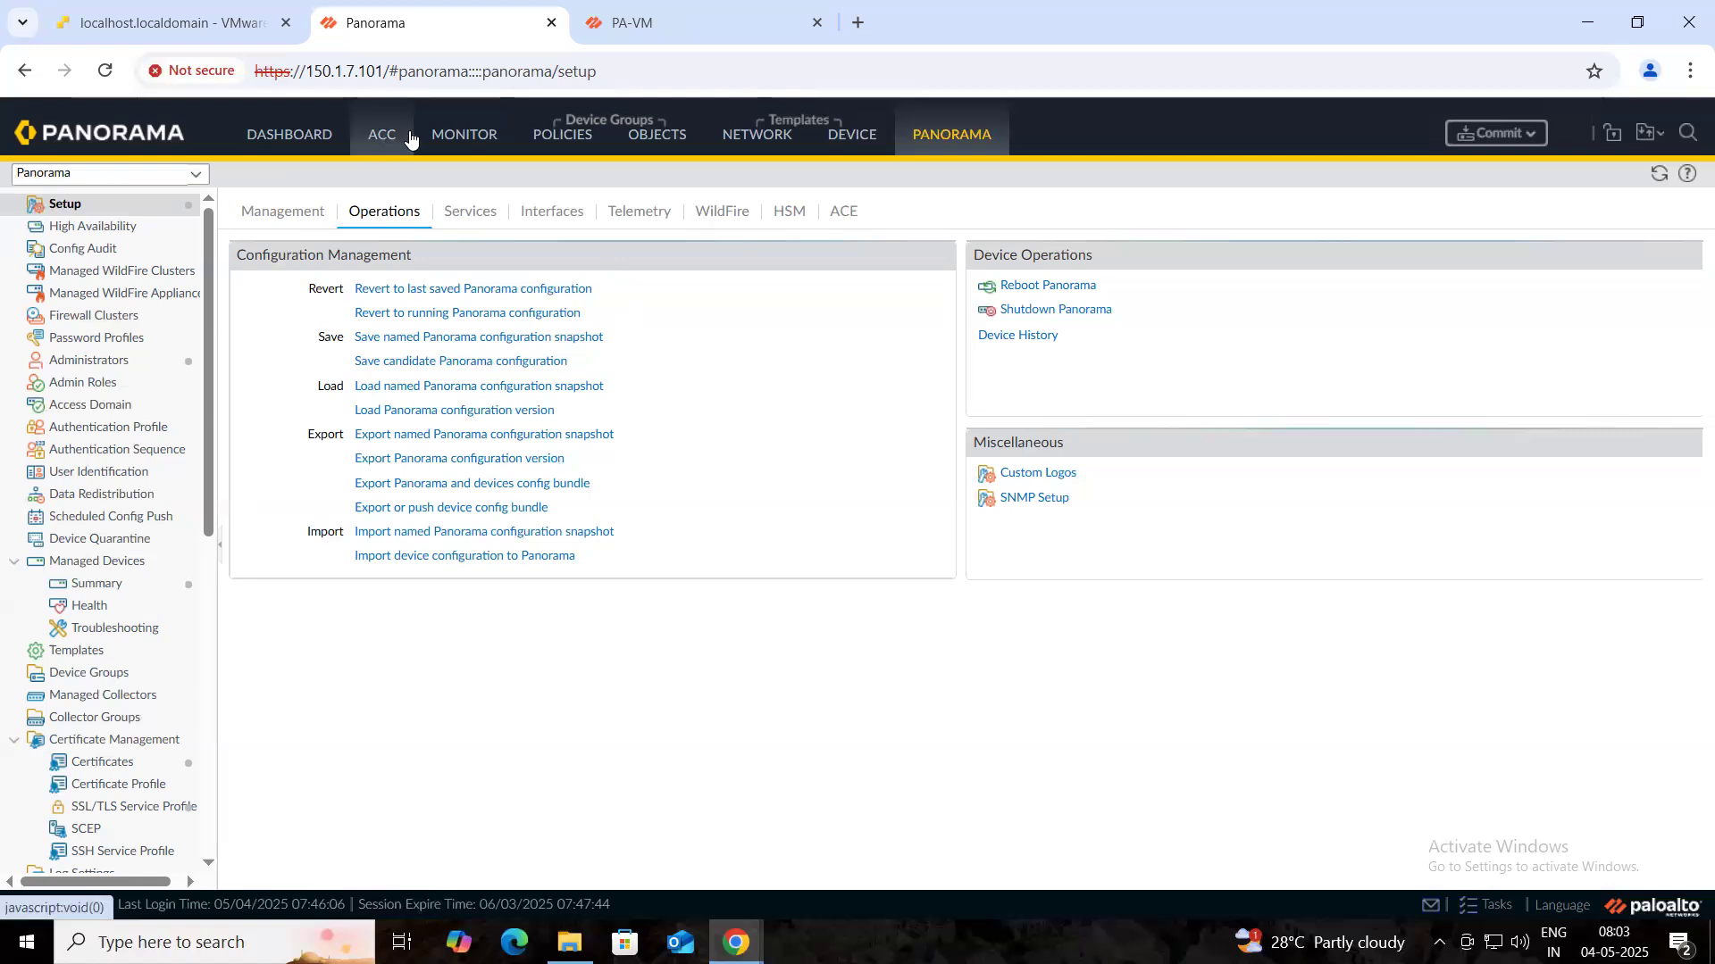
- Inspect the intrazone-default security default rule and the traffic logs, ending on the Dashboard
{"action": "left_click", "coordinate": [568, 136]}
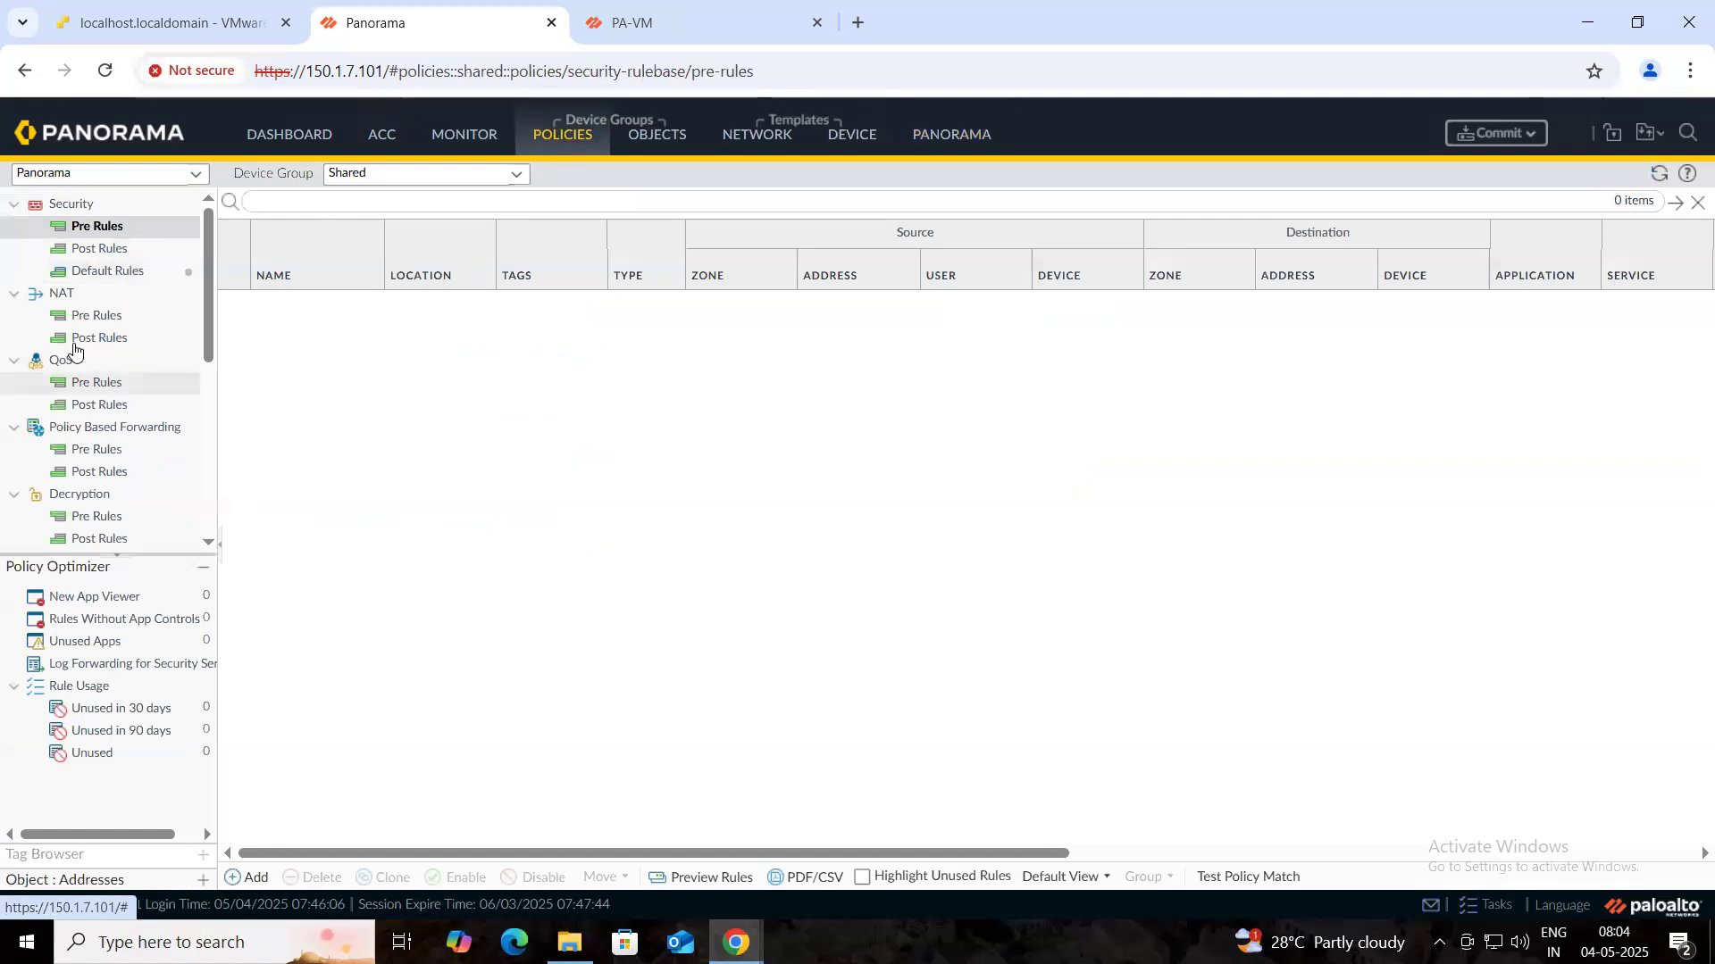
{"action": "left_click", "coordinate": [112, 278]}
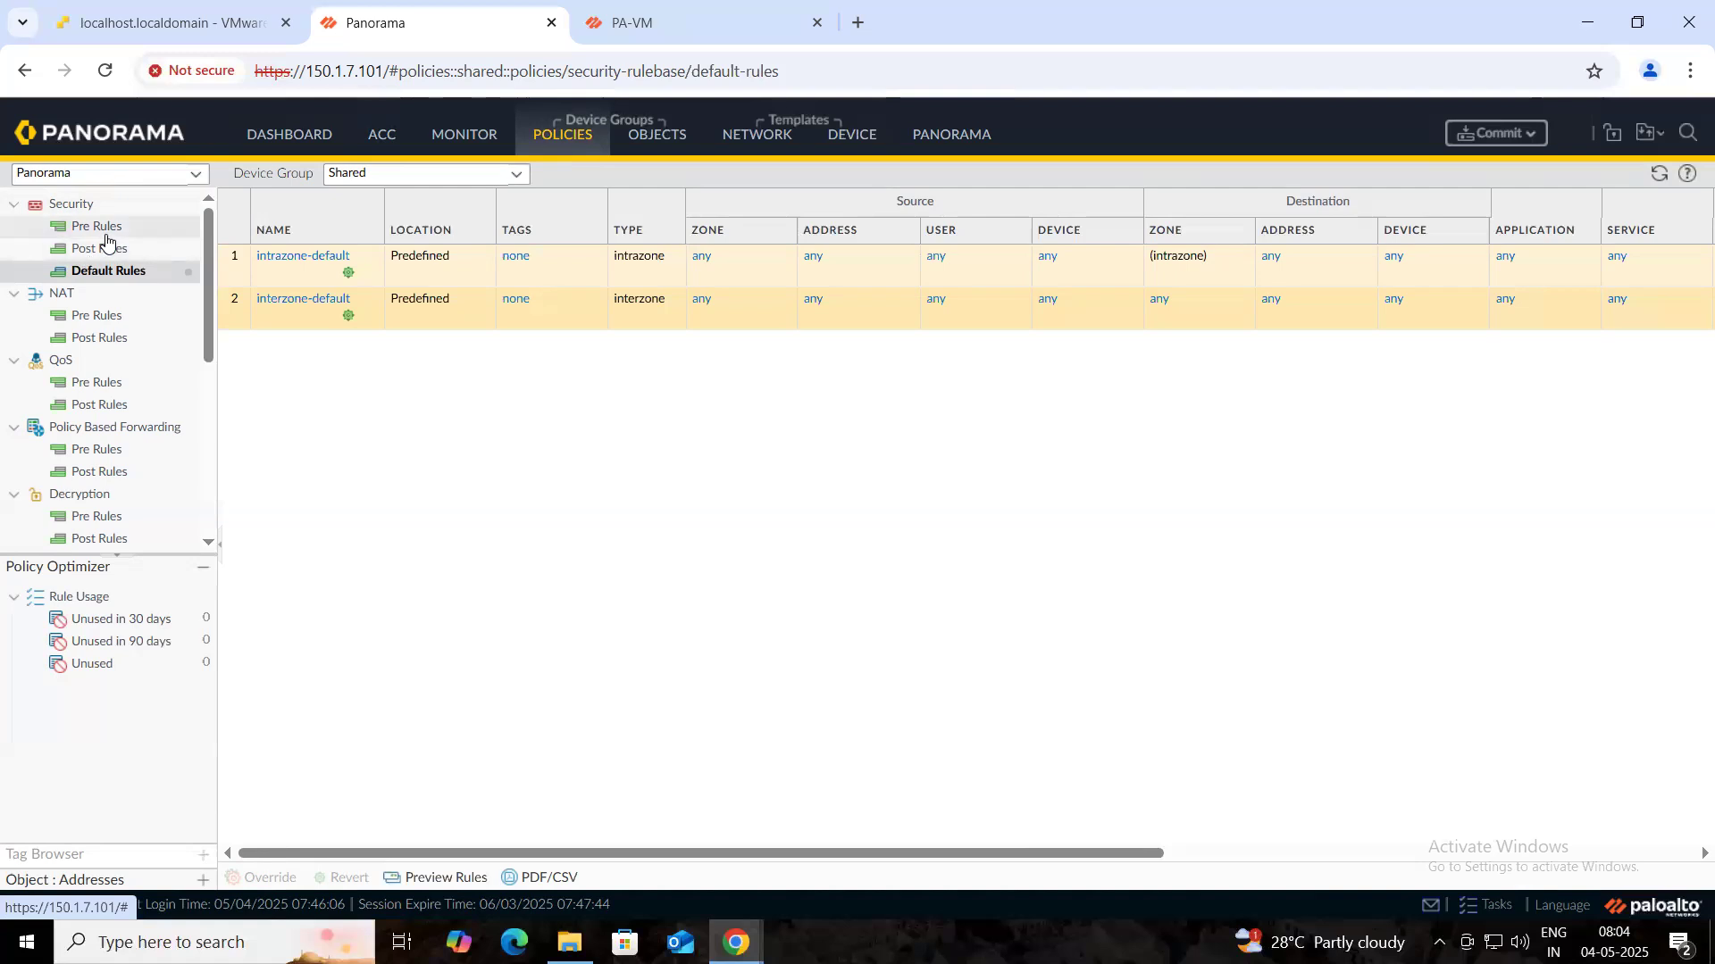
{"action": "left_click", "coordinate": [277, 281]}
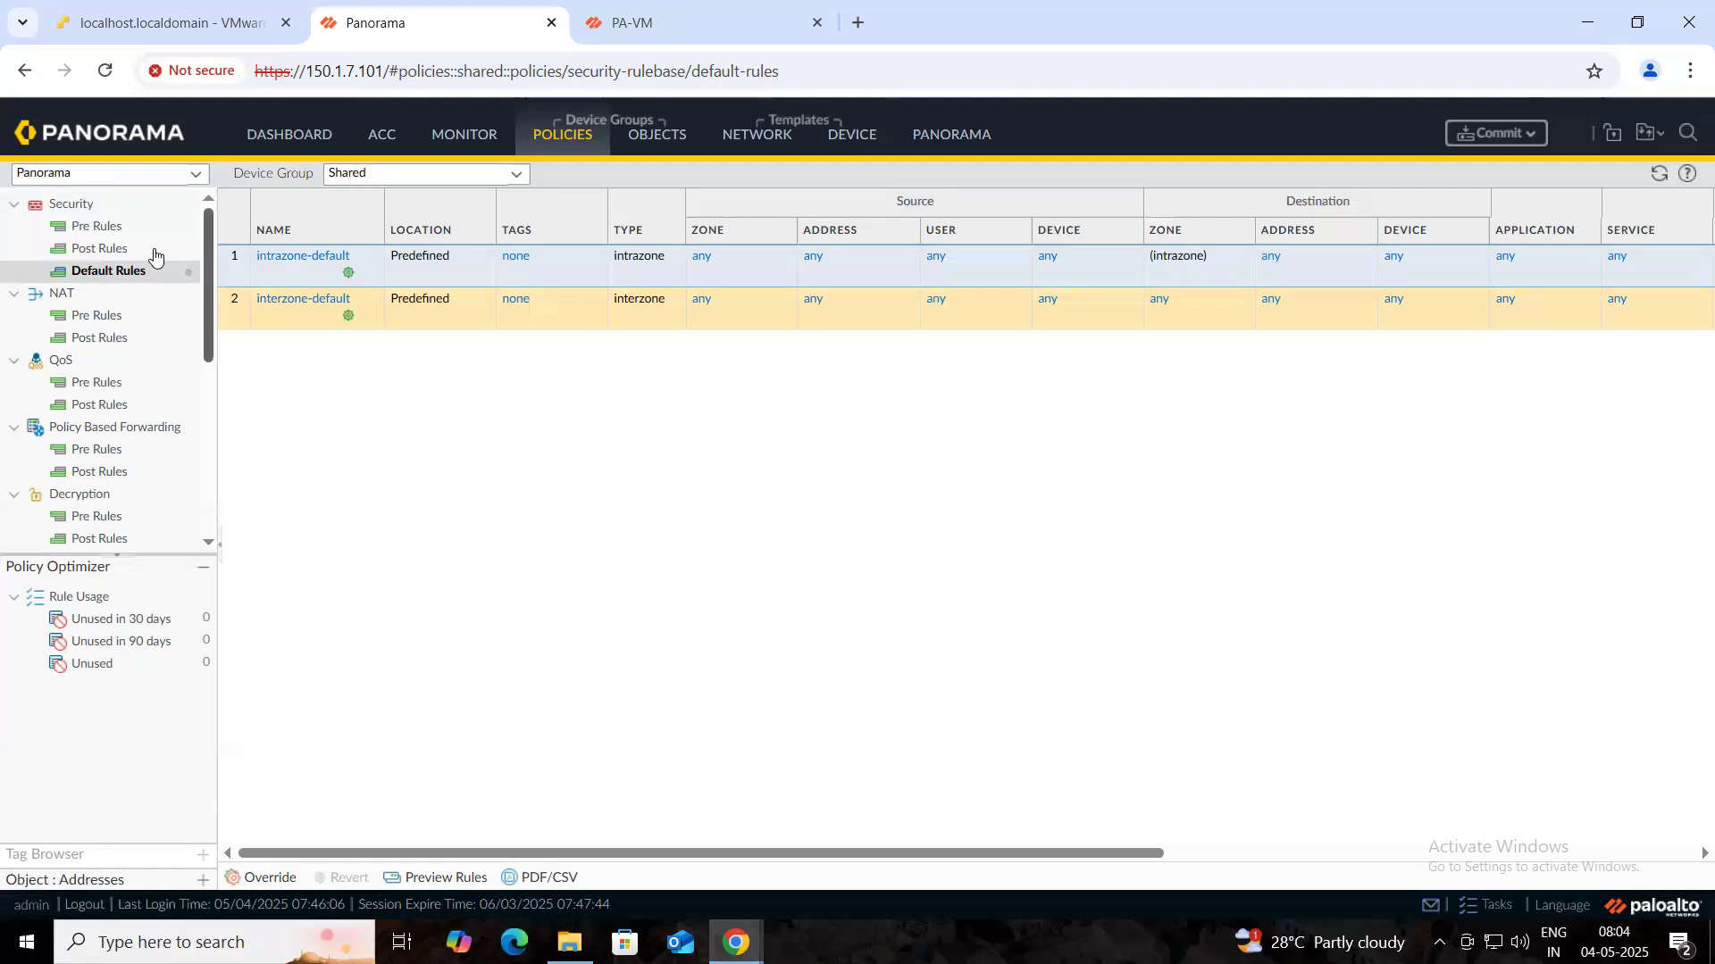
{"action": "scroll", "coordinate": [105, 207], "scroll_direction": "down", "scroll_amount": 1}
{"action": "scroll", "coordinate": [106, 207], "scroll_direction": "up", "scroll_amount": 1}
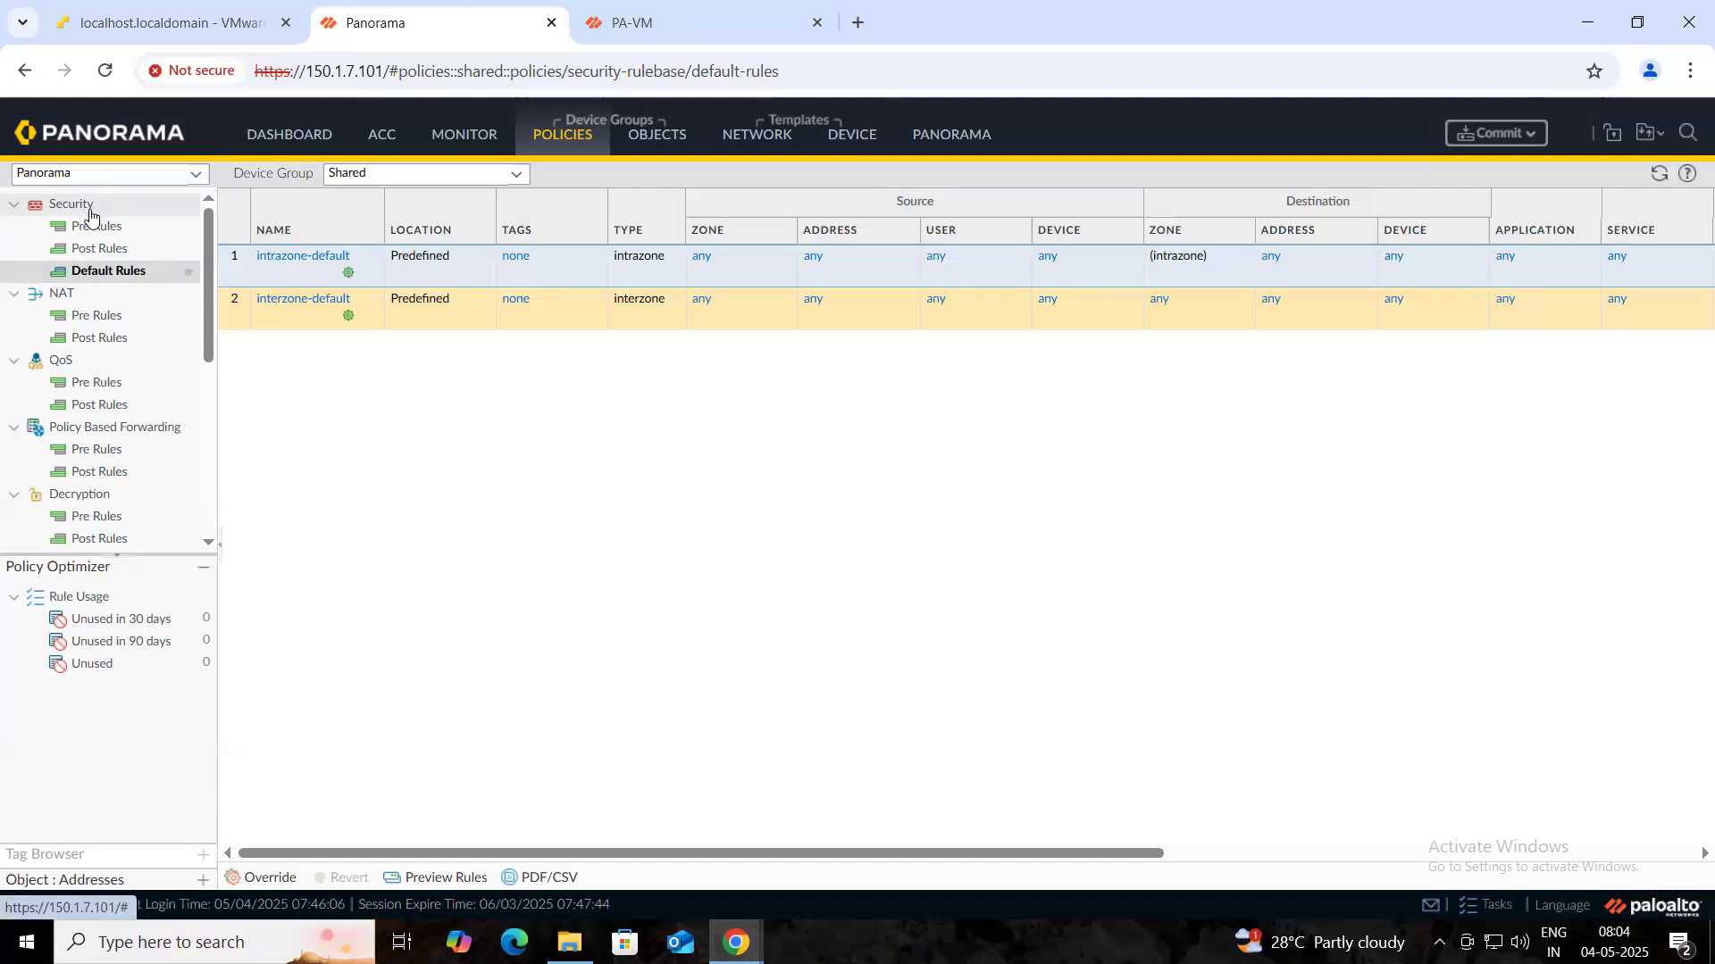
{"action": "left_click", "coordinate": [454, 147]}
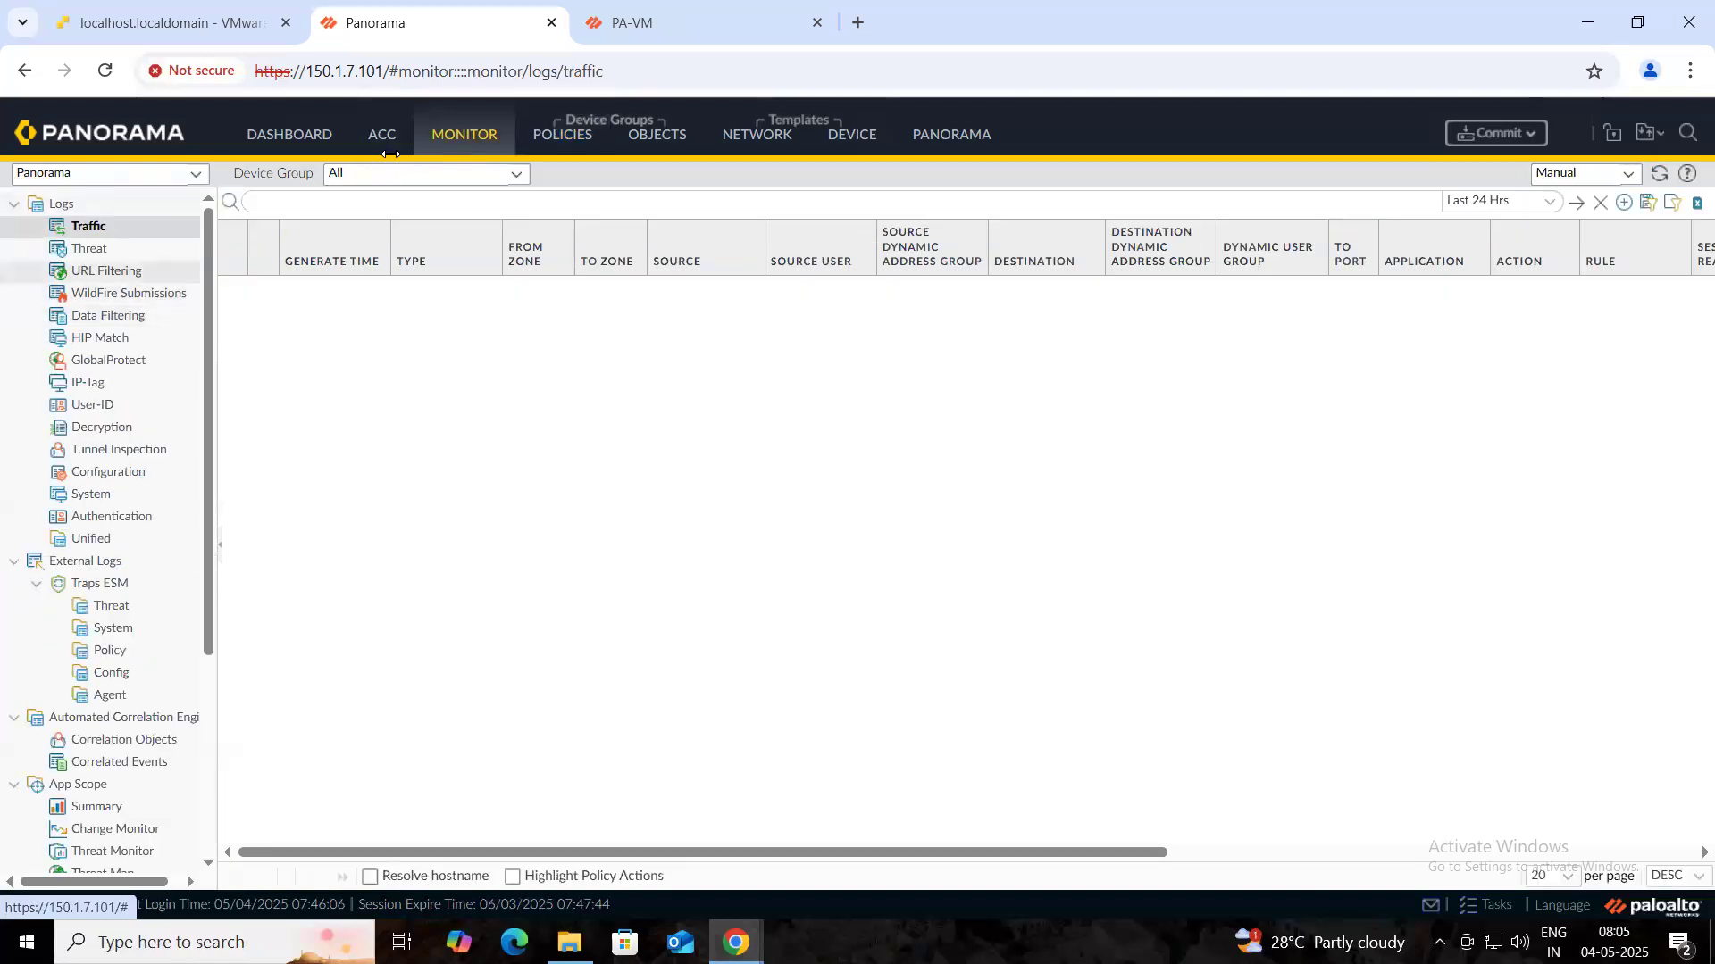
{"action": "left_click", "coordinate": [295, 147]}
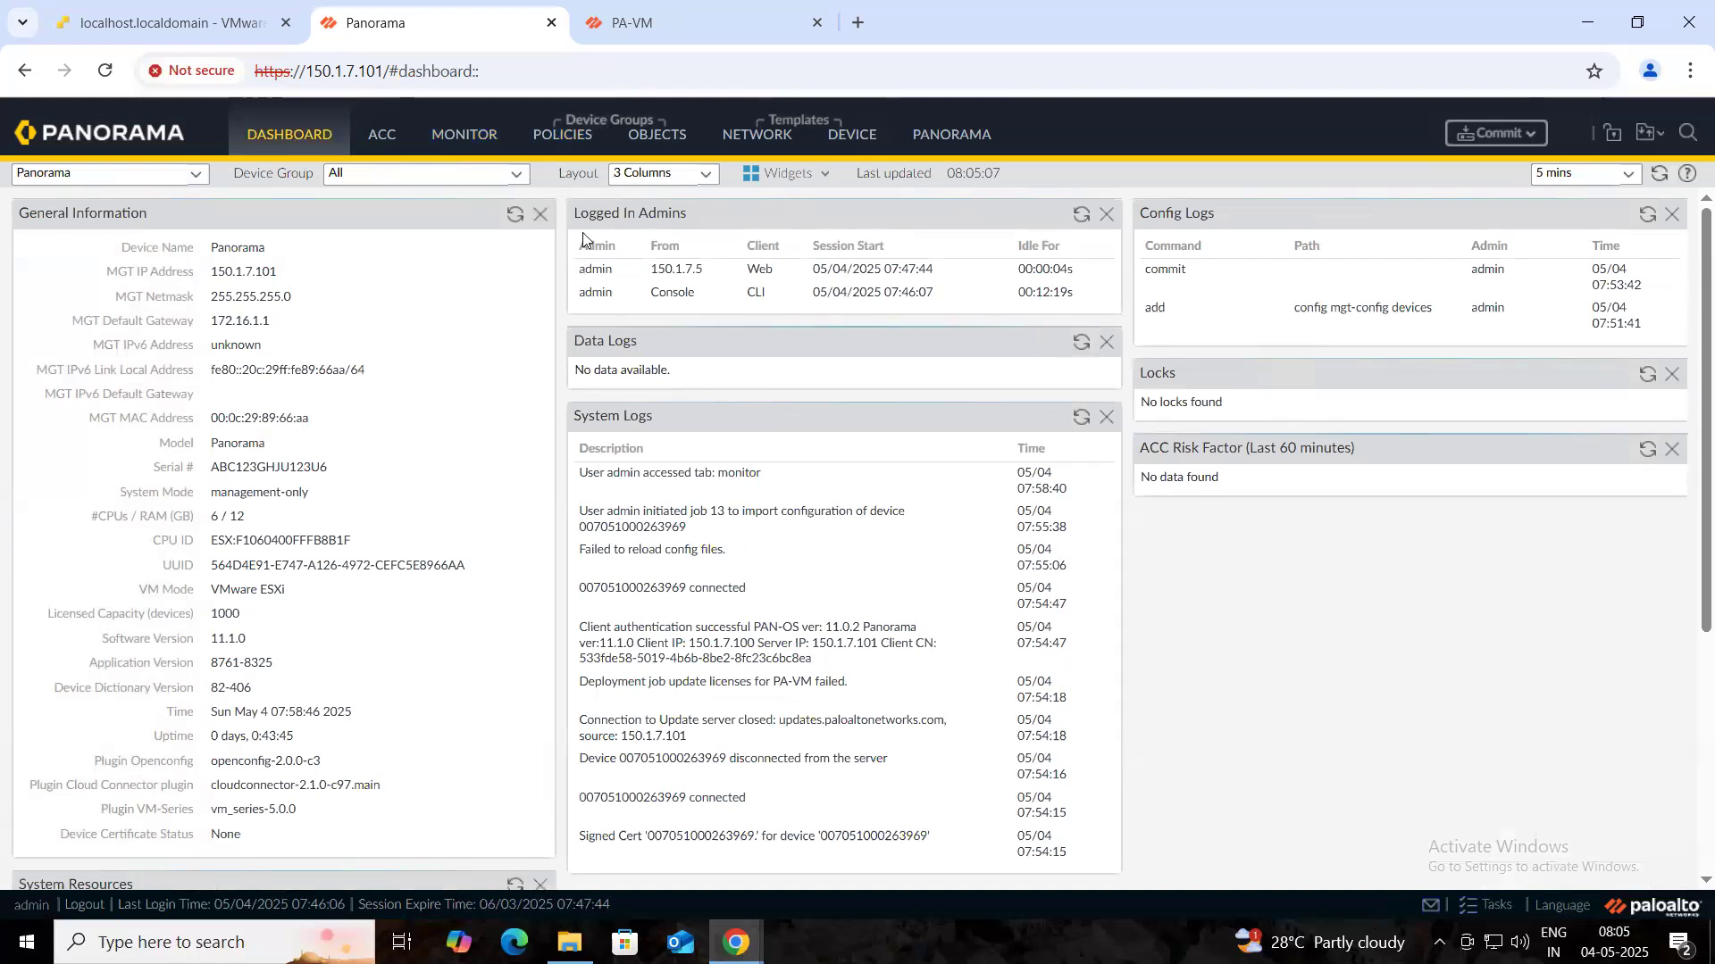
{"action": "left_click", "coordinate": [758, 17]}
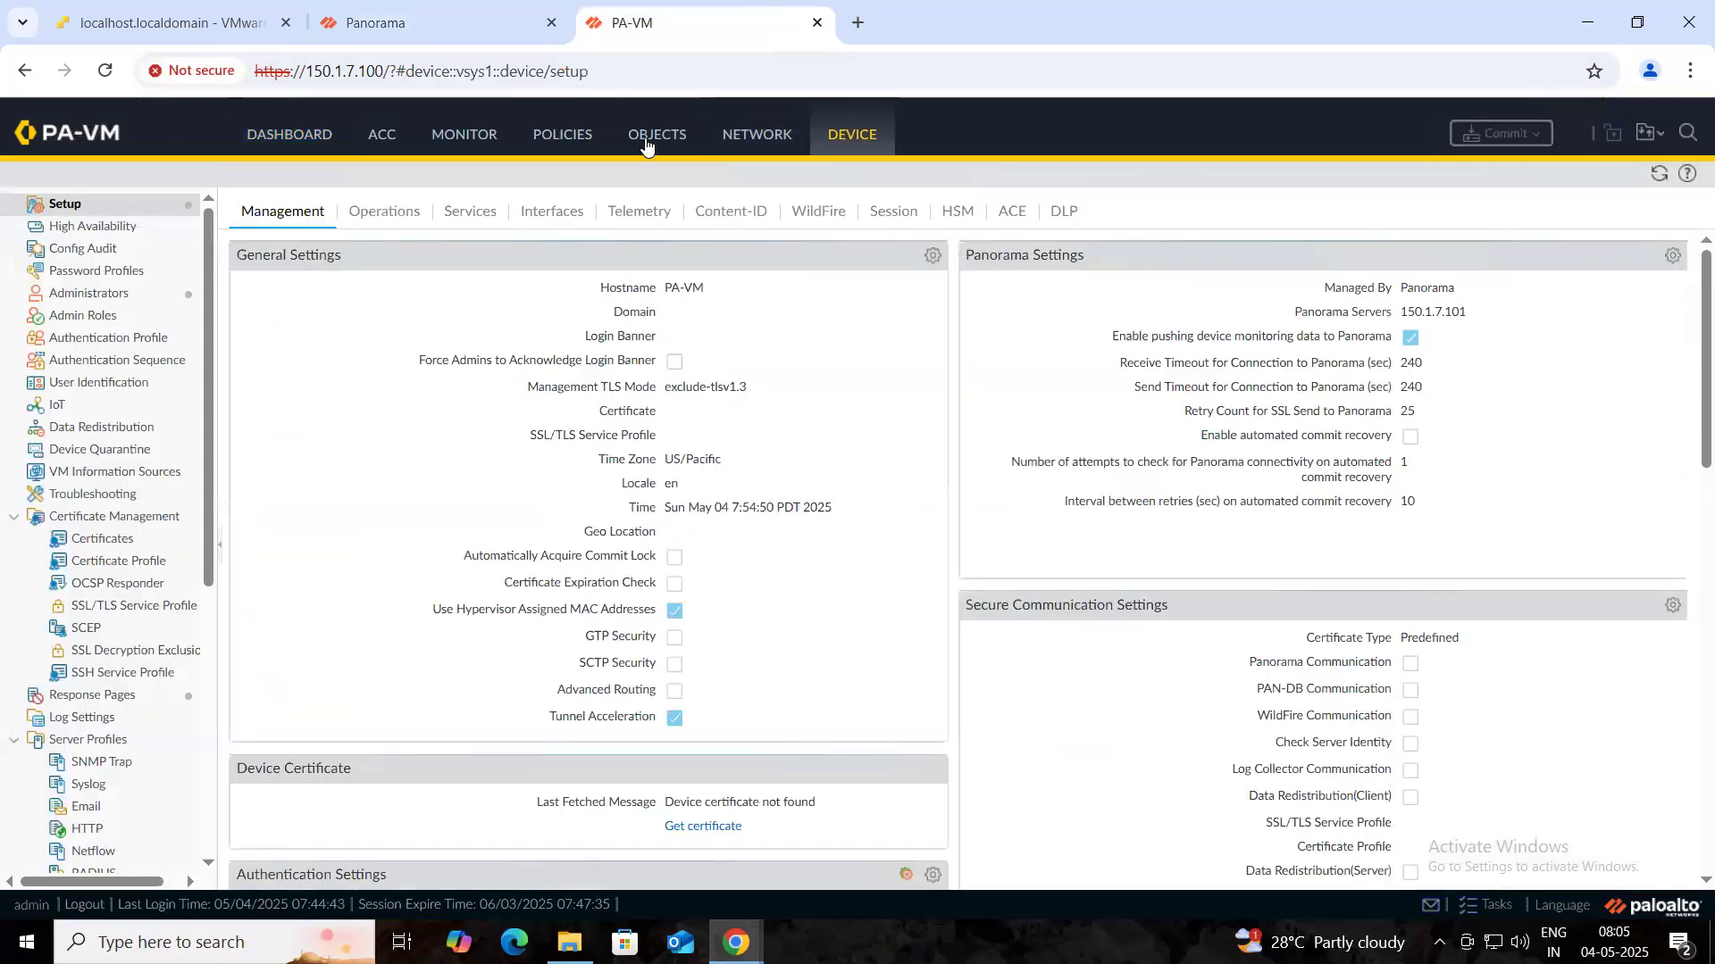
{"action": "left_click", "coordinate": [743, 132]}
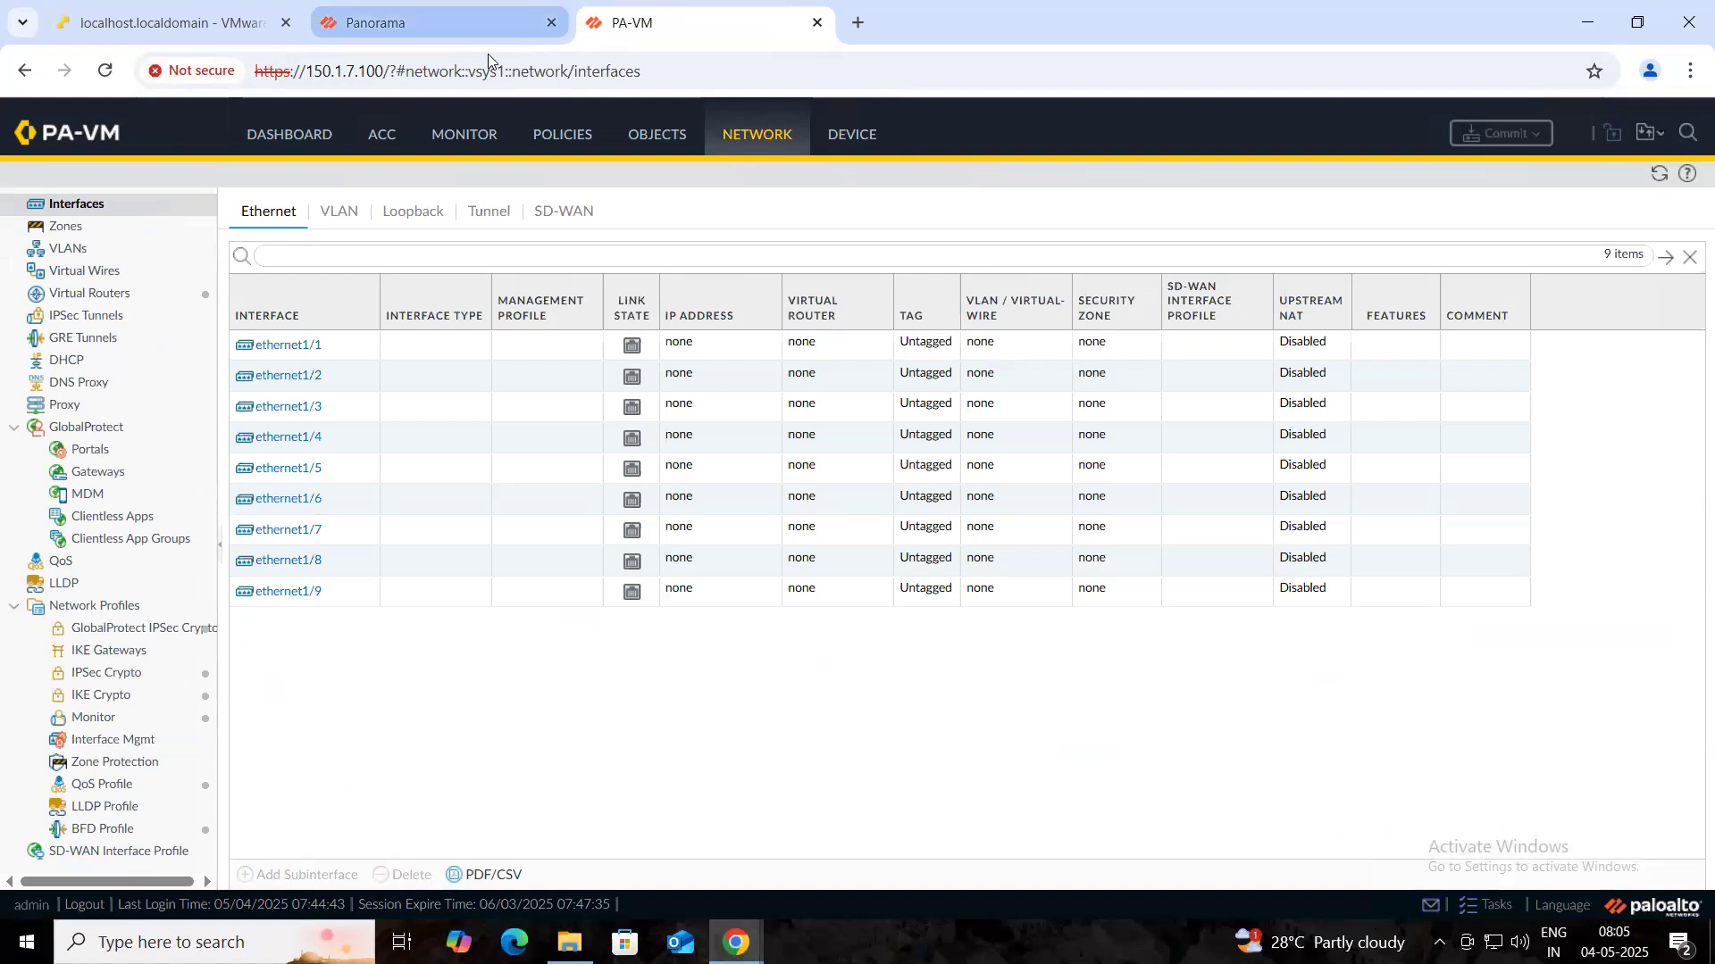
{"action": "left_click", "coordinate": [457, 34]}
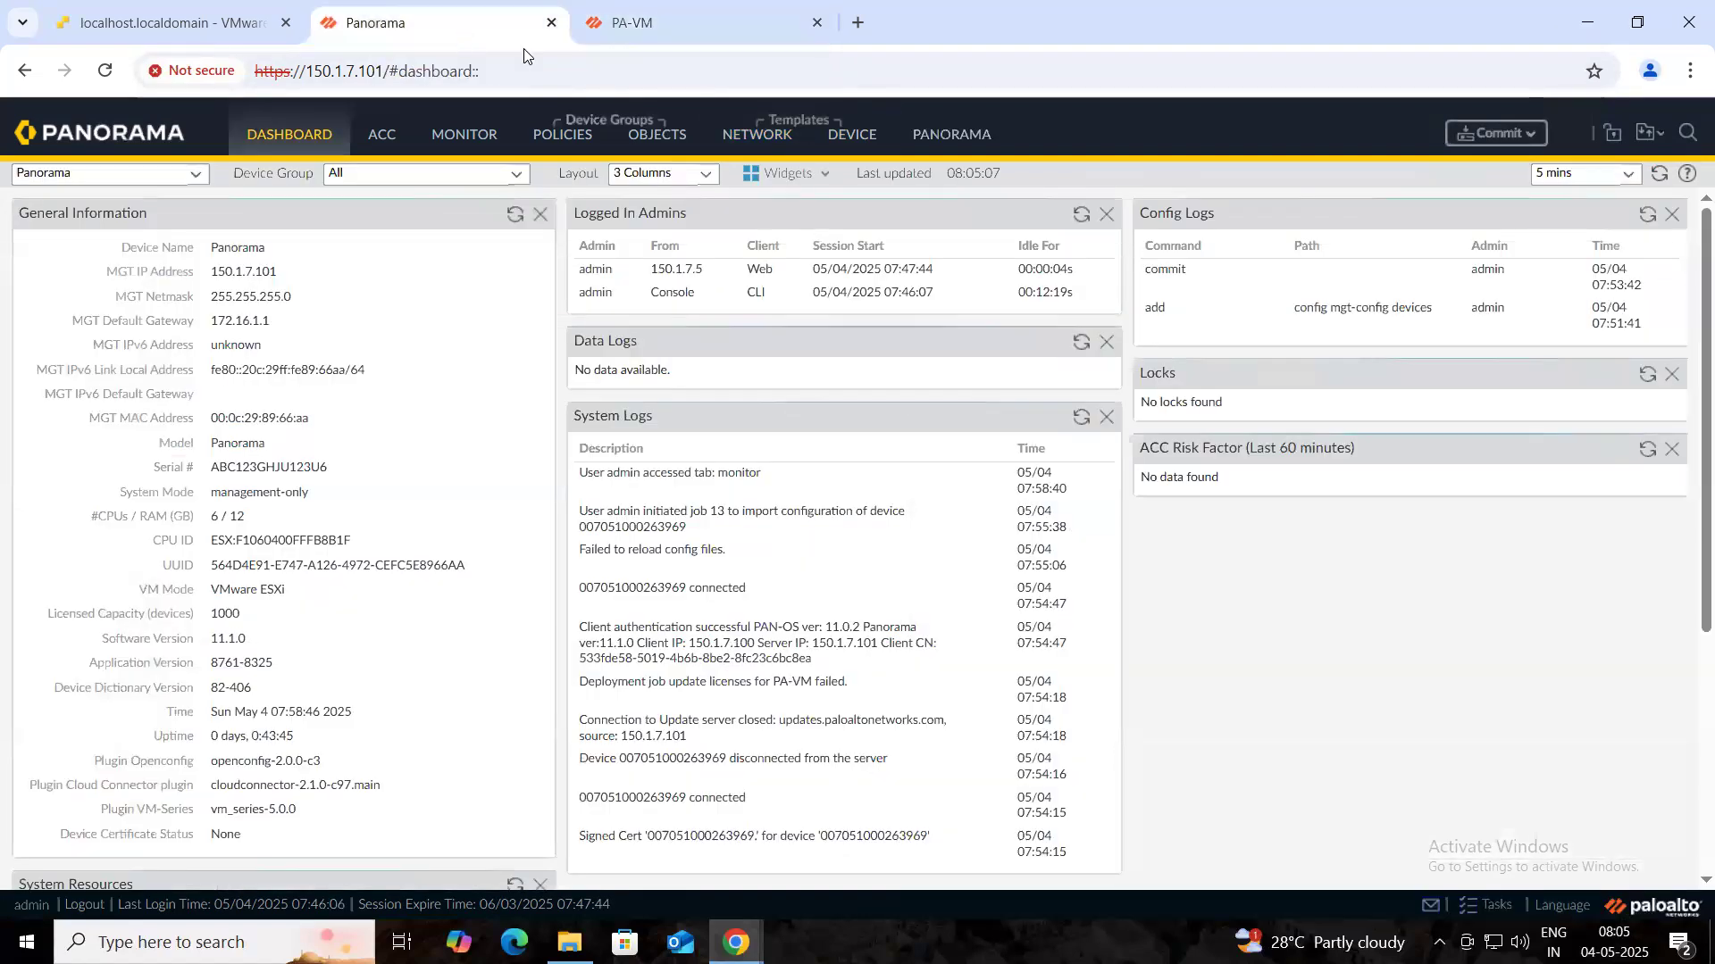
- Begin a new Ethernet interface in the PA-VM template's Network > Interfaces list
{"action": "left_click", "coordinate": [741, 152]}
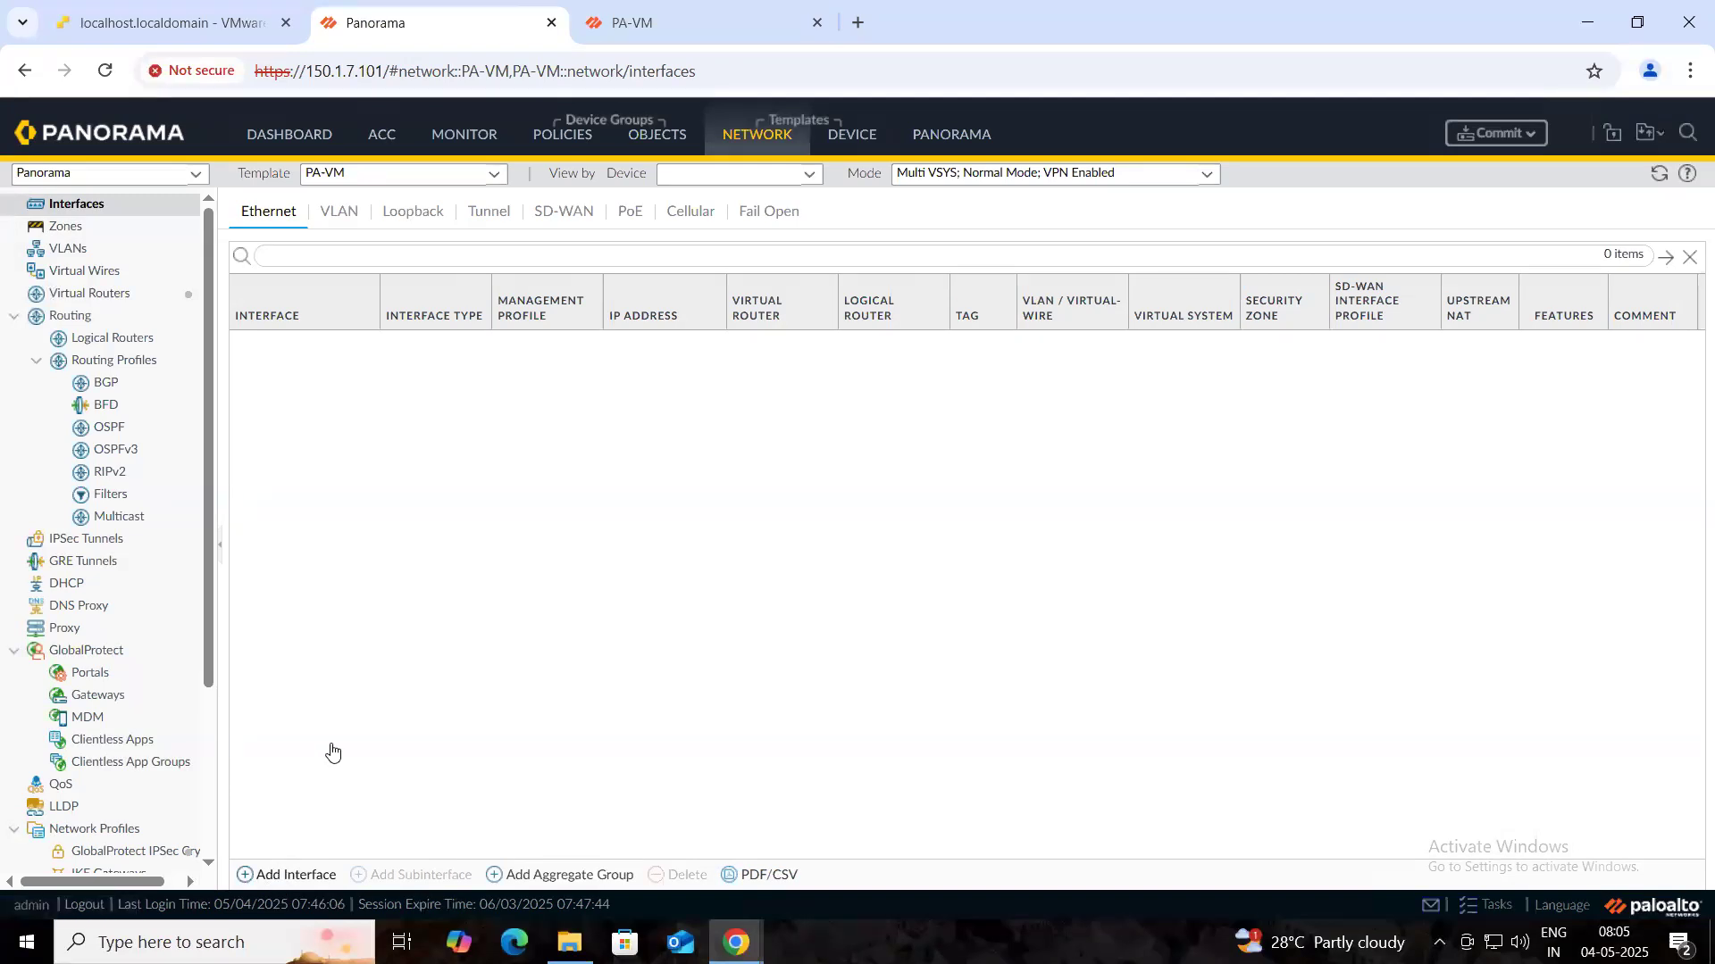
{"action": "left_click", "coordinate": [282, 880]}
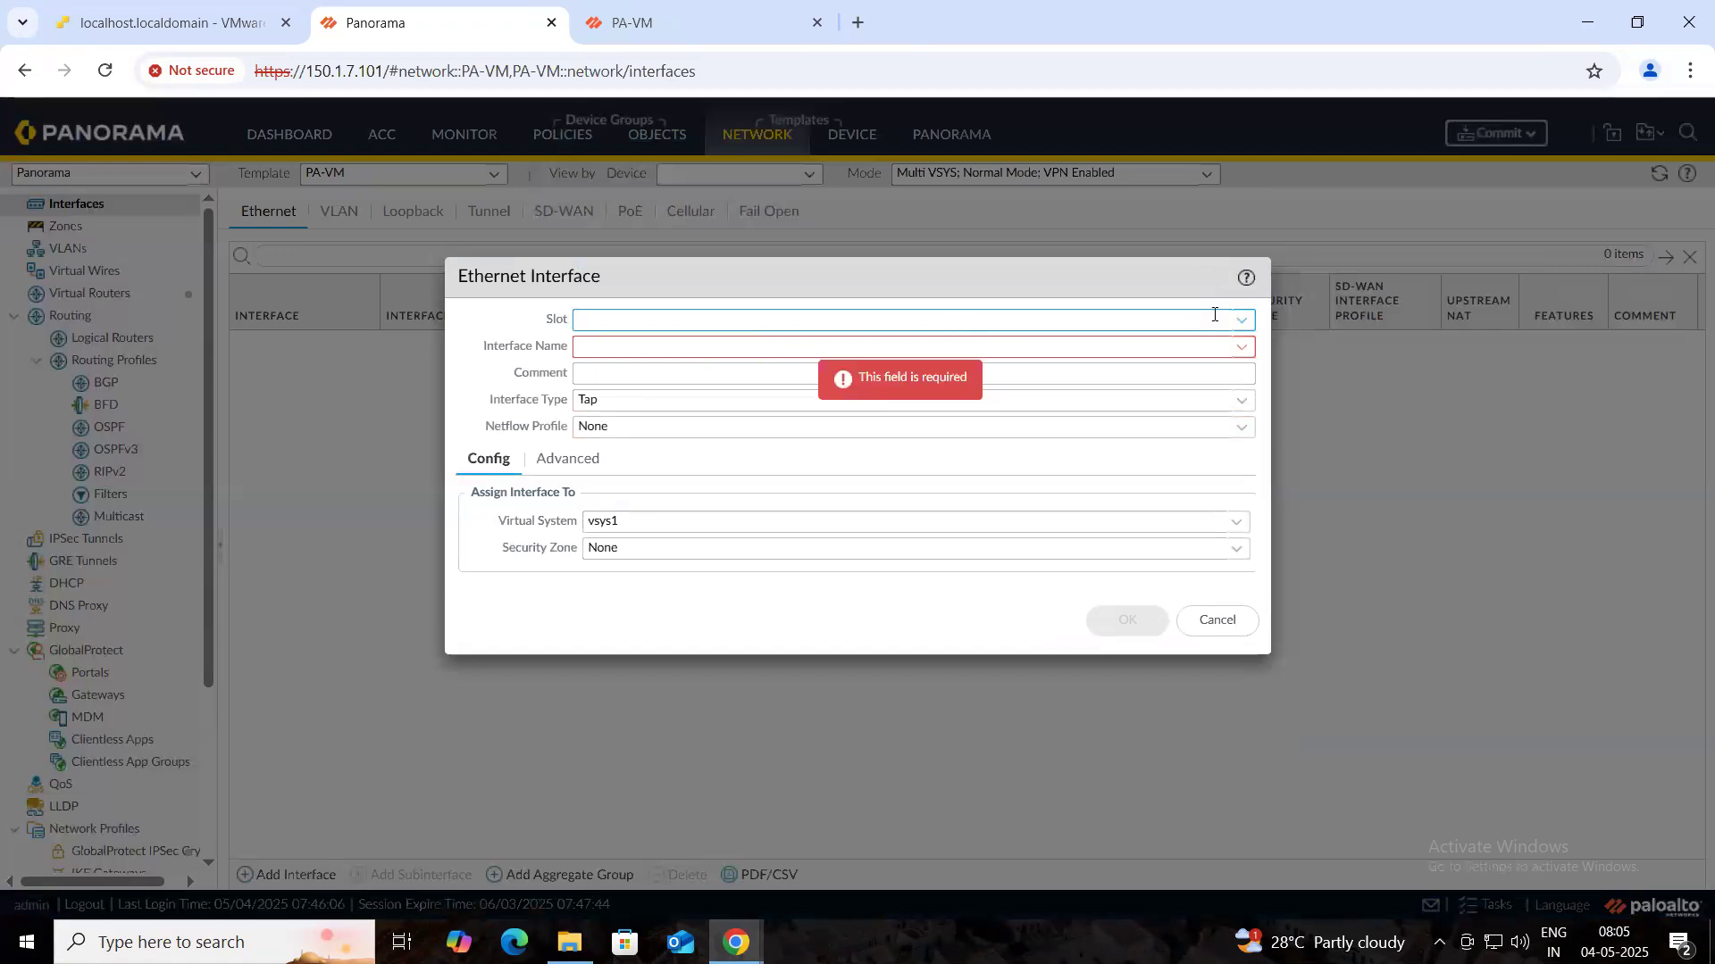
- Set the template interface to Slot 1, ethernet1/1, type Layer3, on the default virtual router
{"action": "left_click", "coordinate": [1242, 322]}
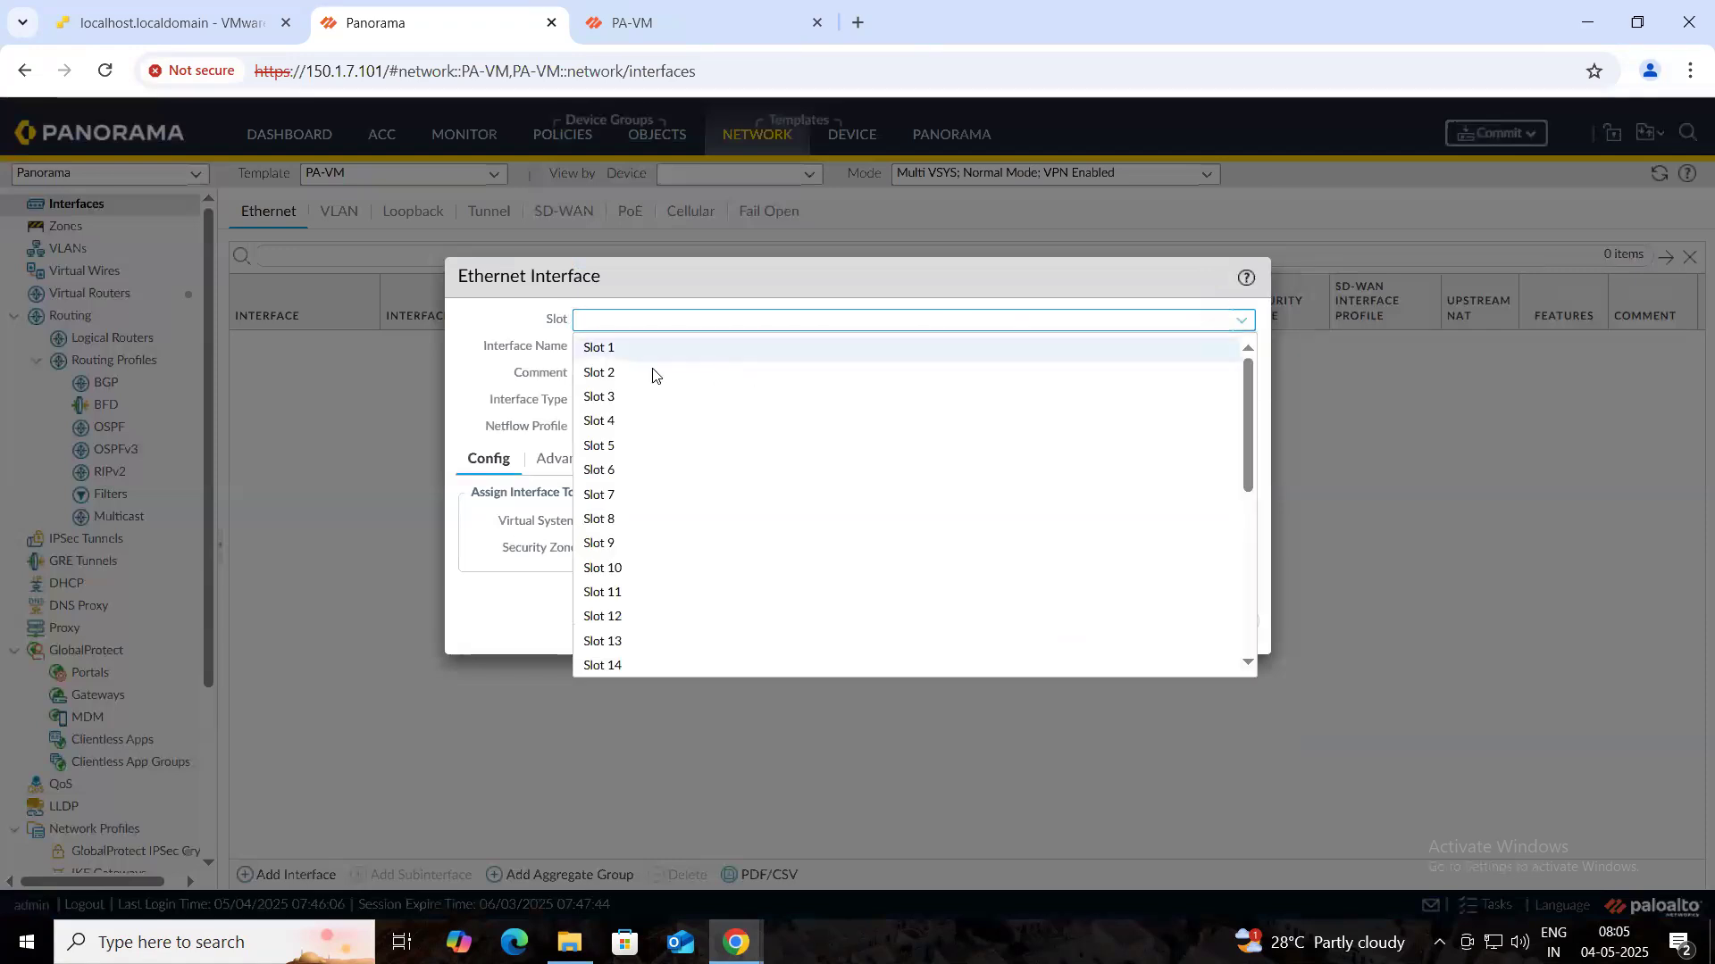
{"action": "left_click", "coordinate": [610, 348]}
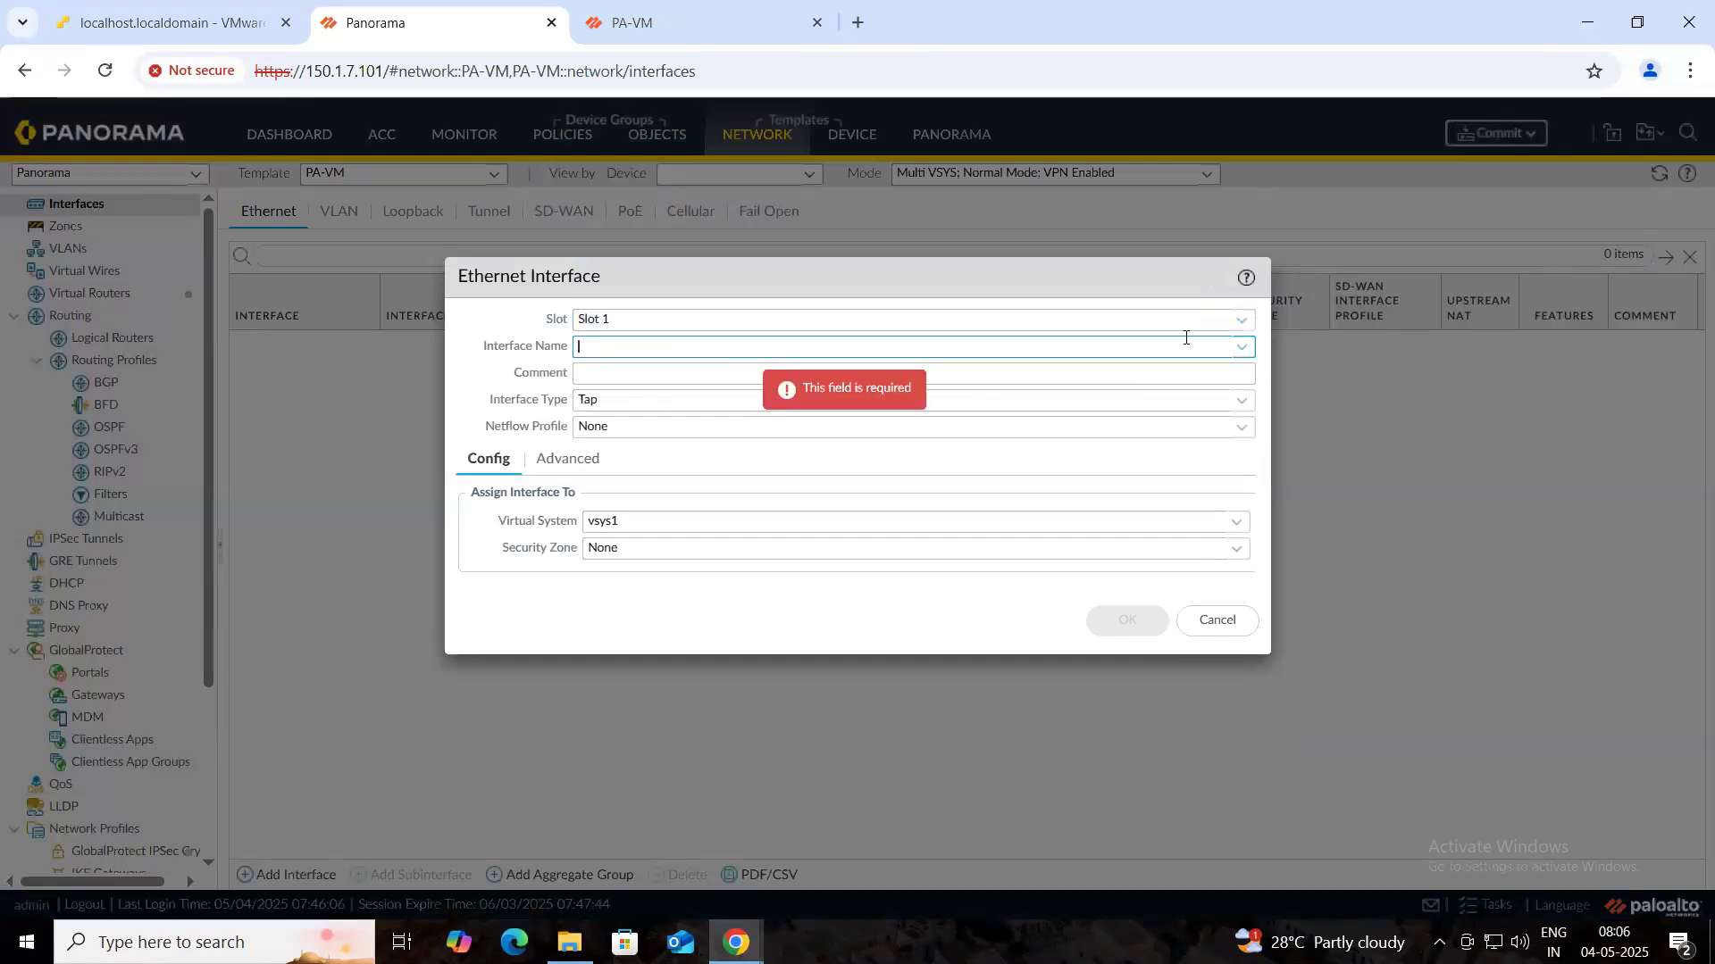
{"action": "left_click", "coordinate": [1241, 347]}
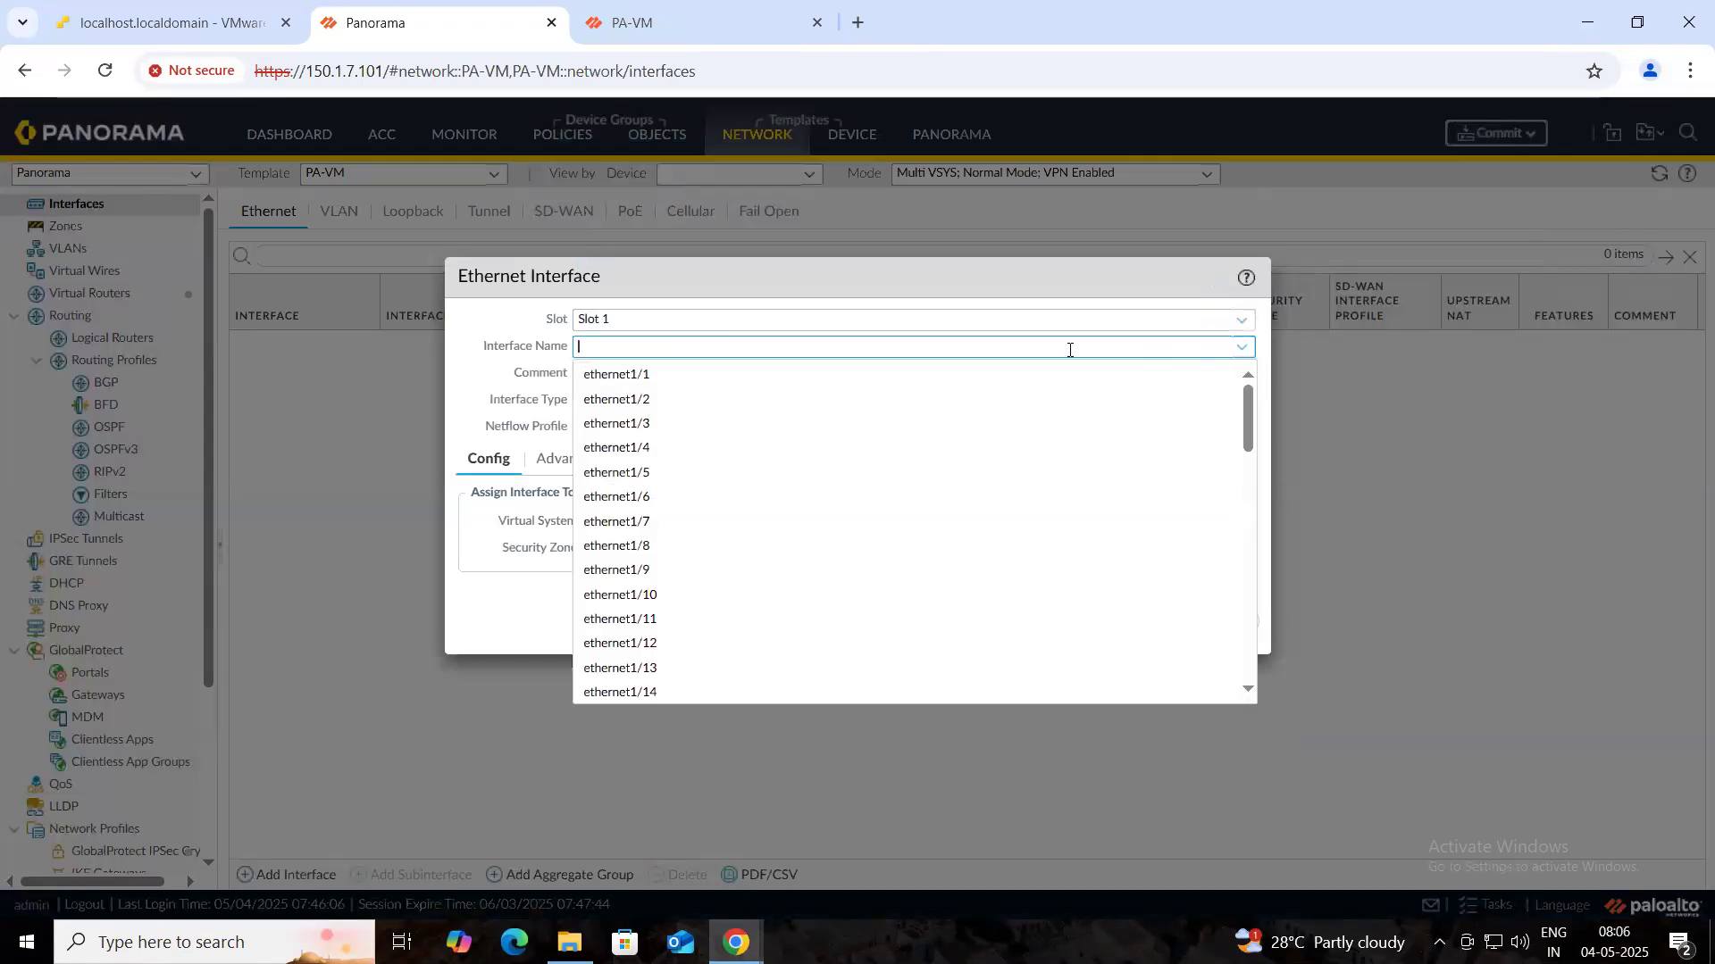
{"action": "left_click", "coordinate": [640, 378]}
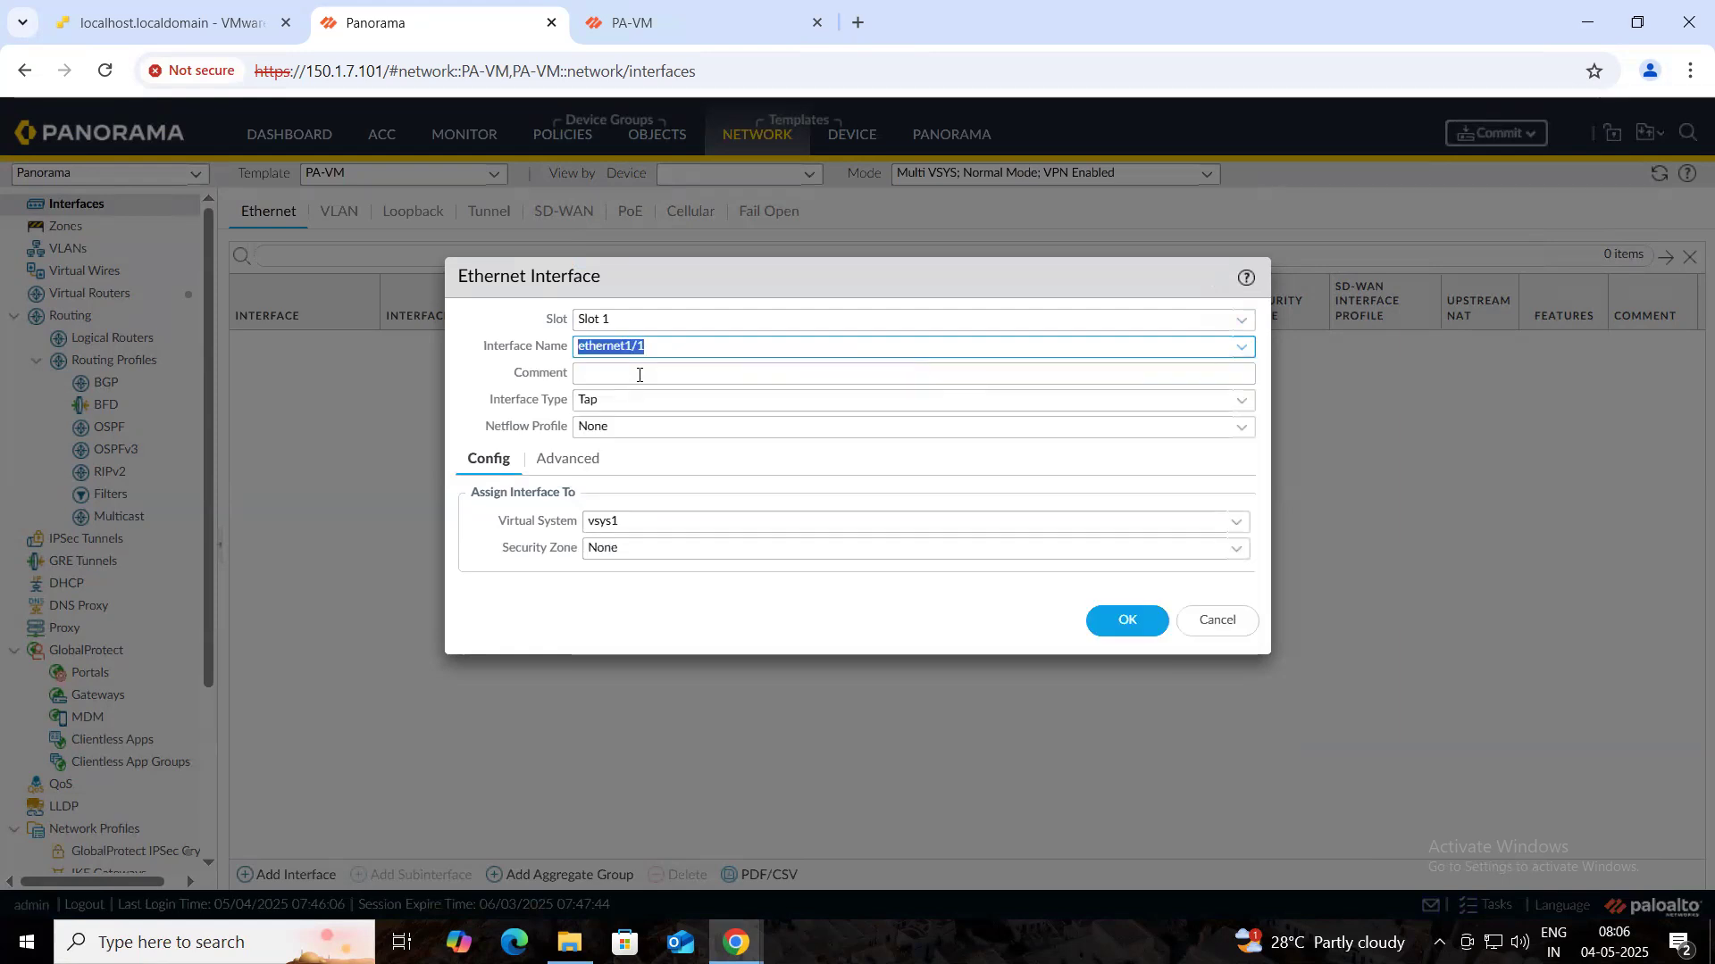
{"action": "left_click", "coordinate": [700, 36]}
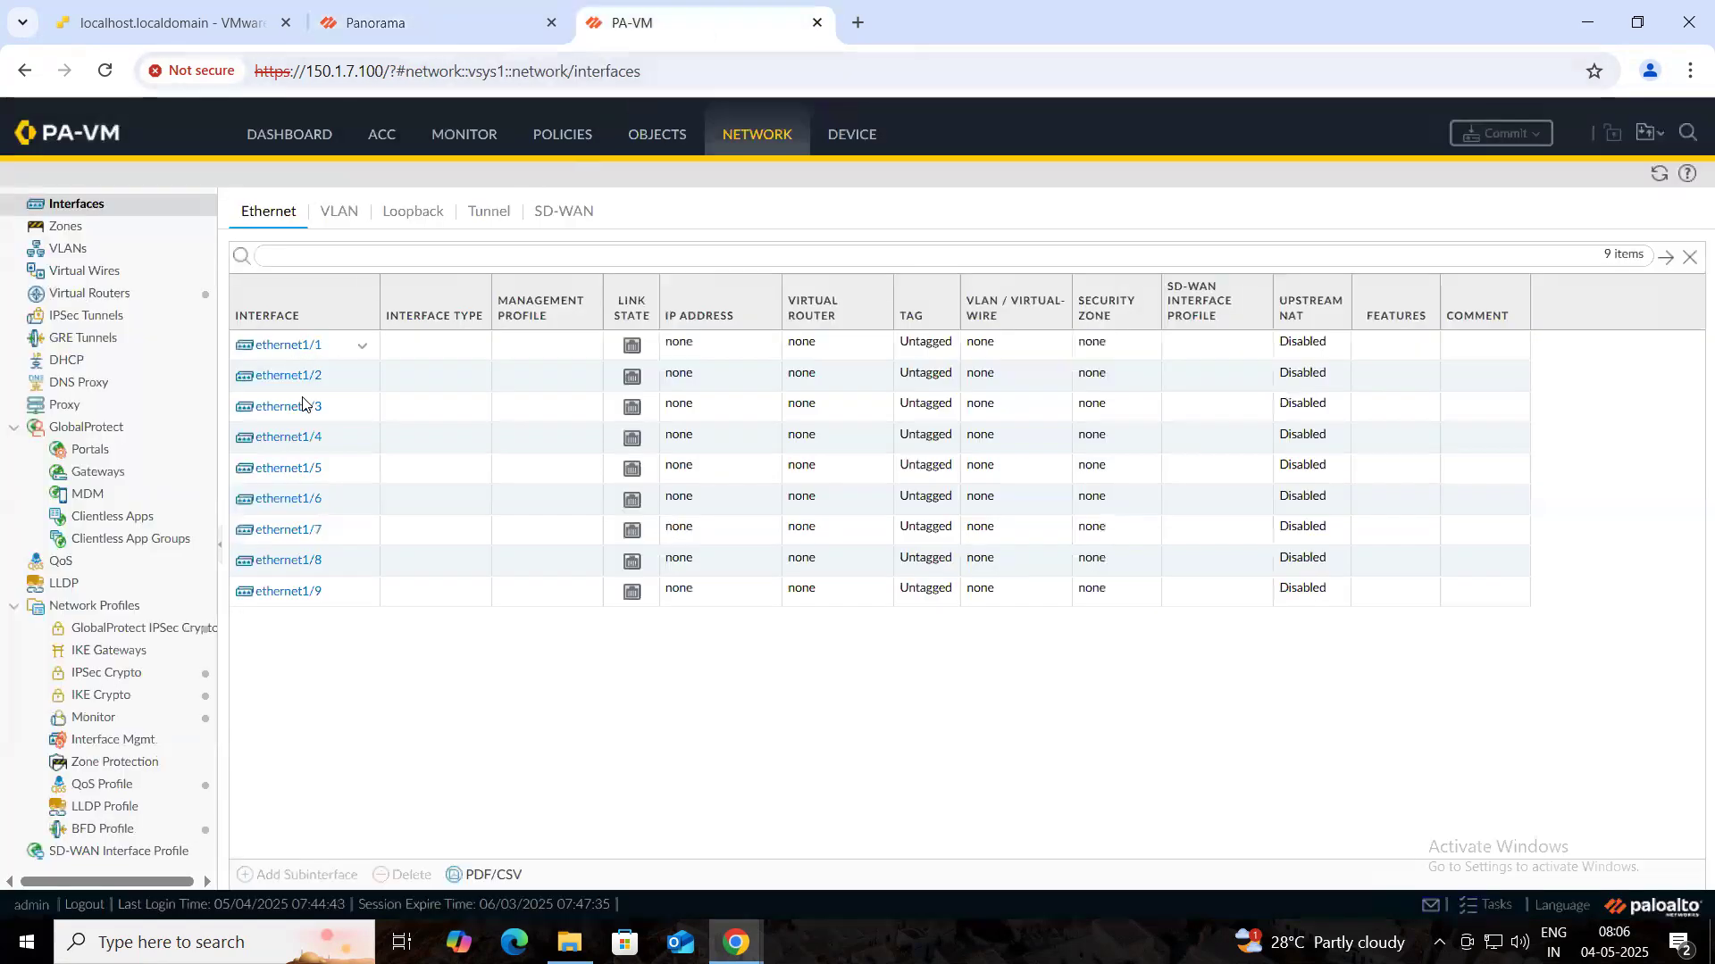
{"action": "left_click", "coordinate": [420, 23]}
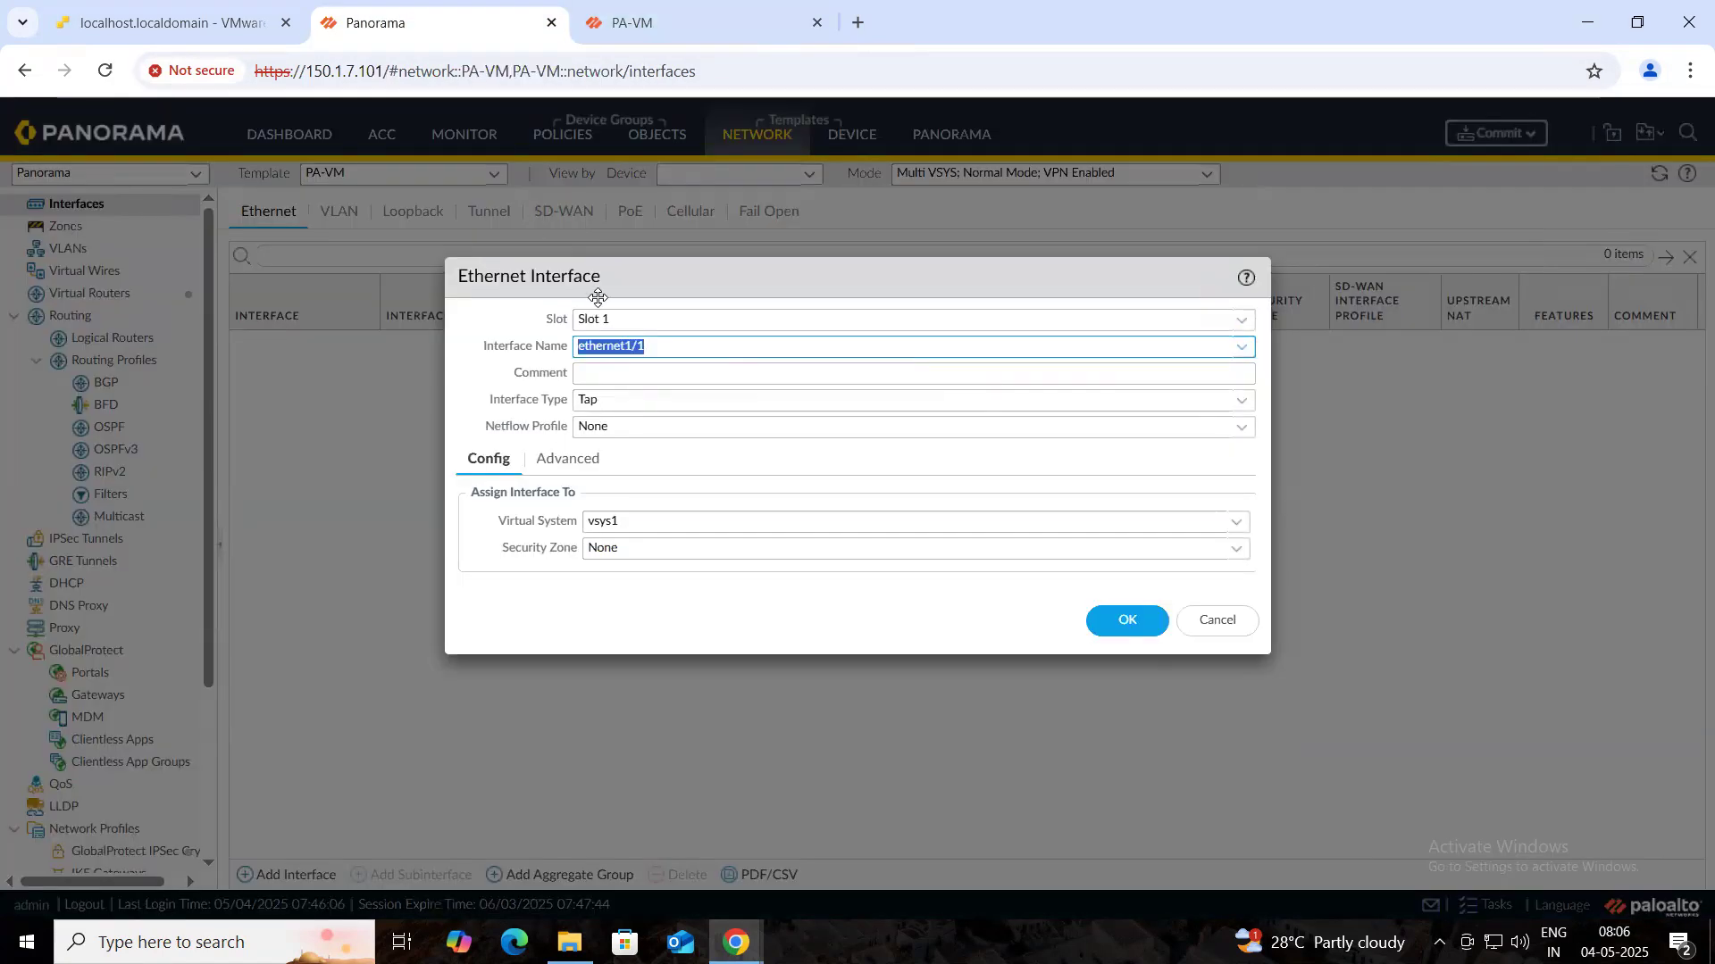
{"action": "left_click", "coordinate": [1242, 401]}
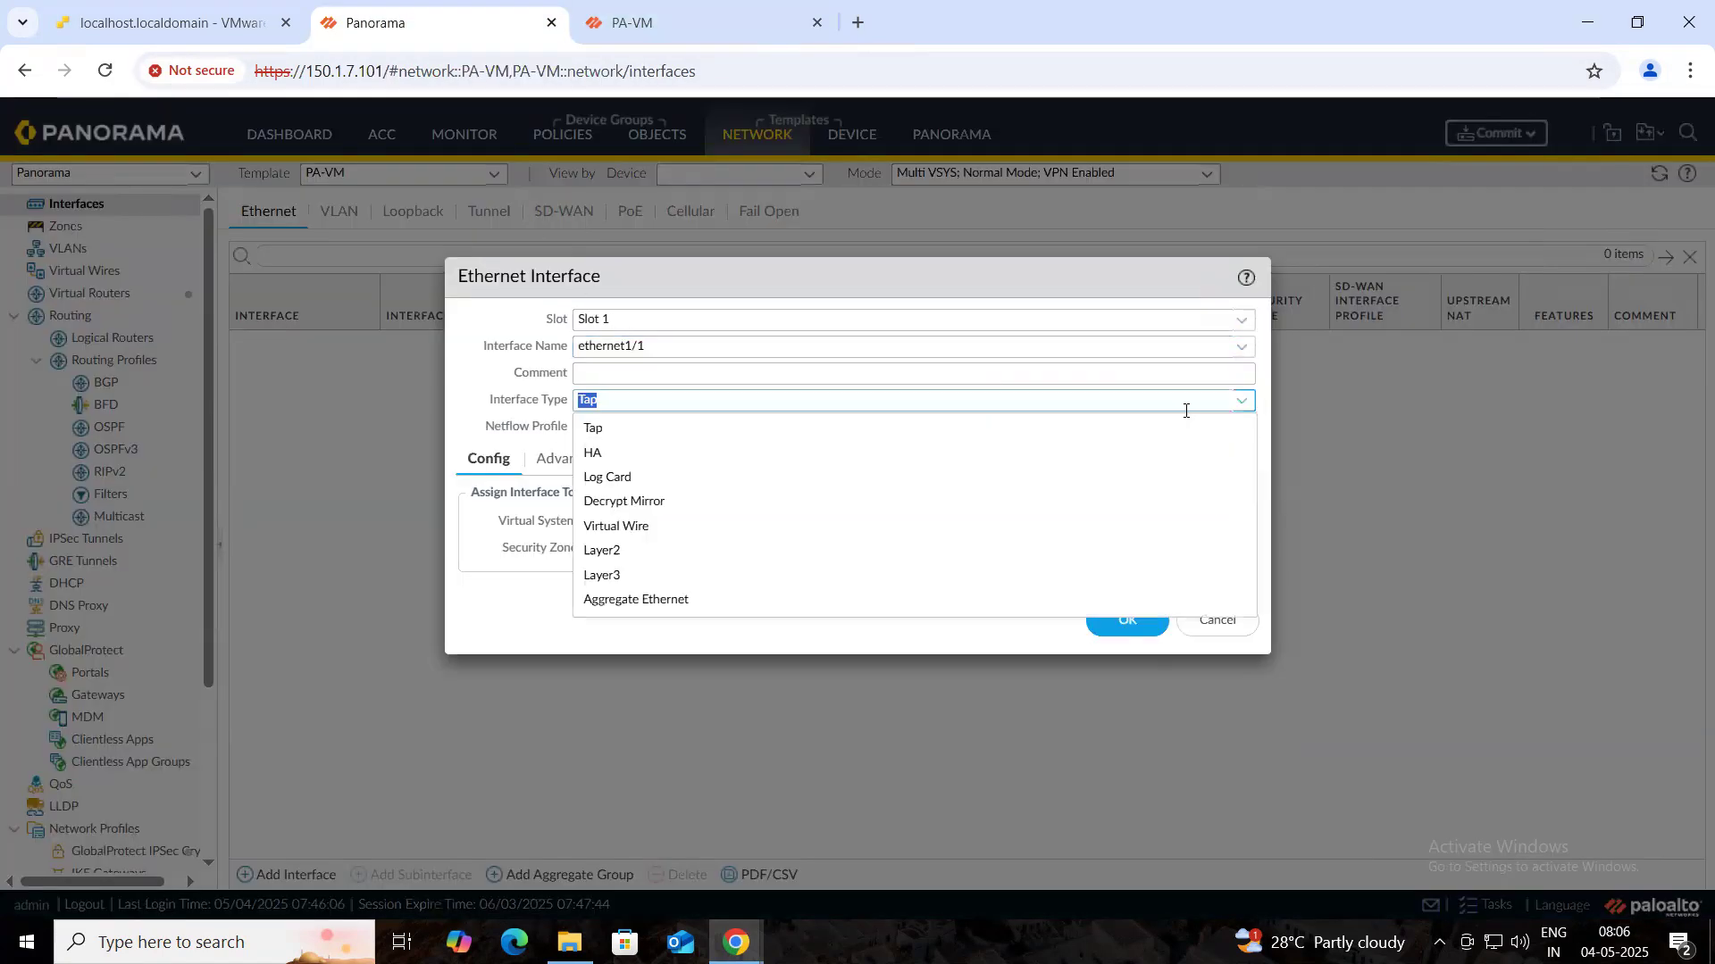
{"action": "left_click", "coordinate": [625, 577]}
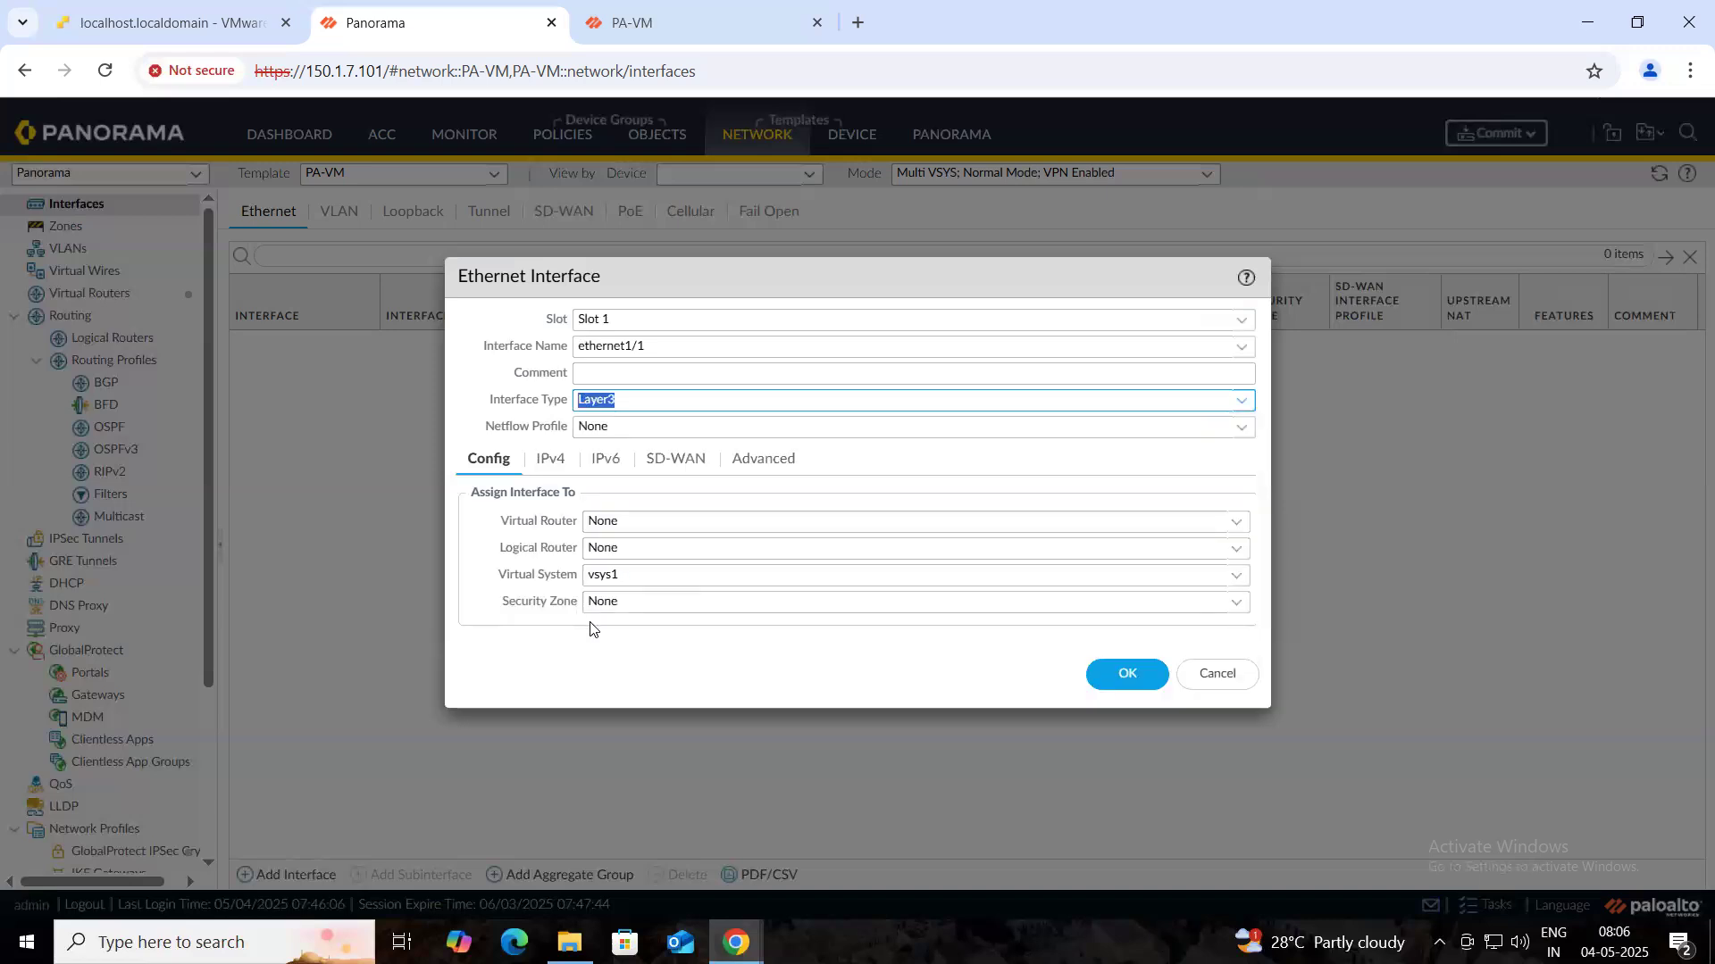
{"action": "left_click", "coordinate": [1236, 522]}
{"action": "left_click", "coordinate": [663, 574]}
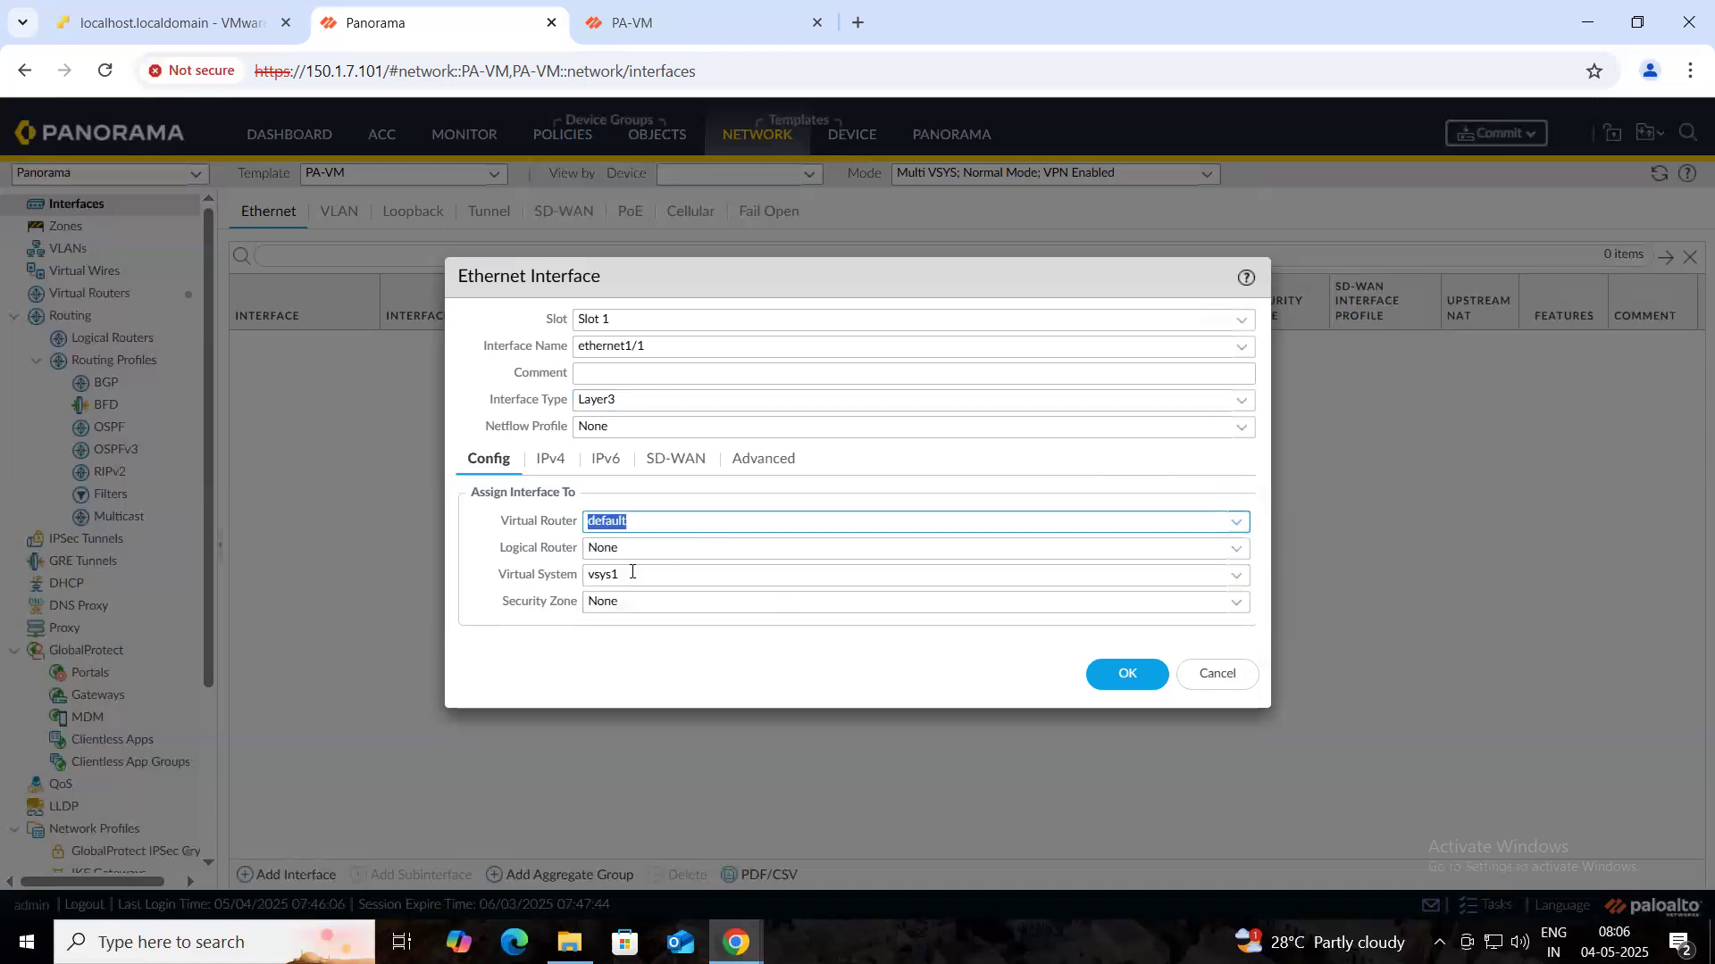
- Create a new security zone named LAN_ZONE and assign it to ethernet1/1
{"action": "left_click", "coordinate": [1236, 605]}
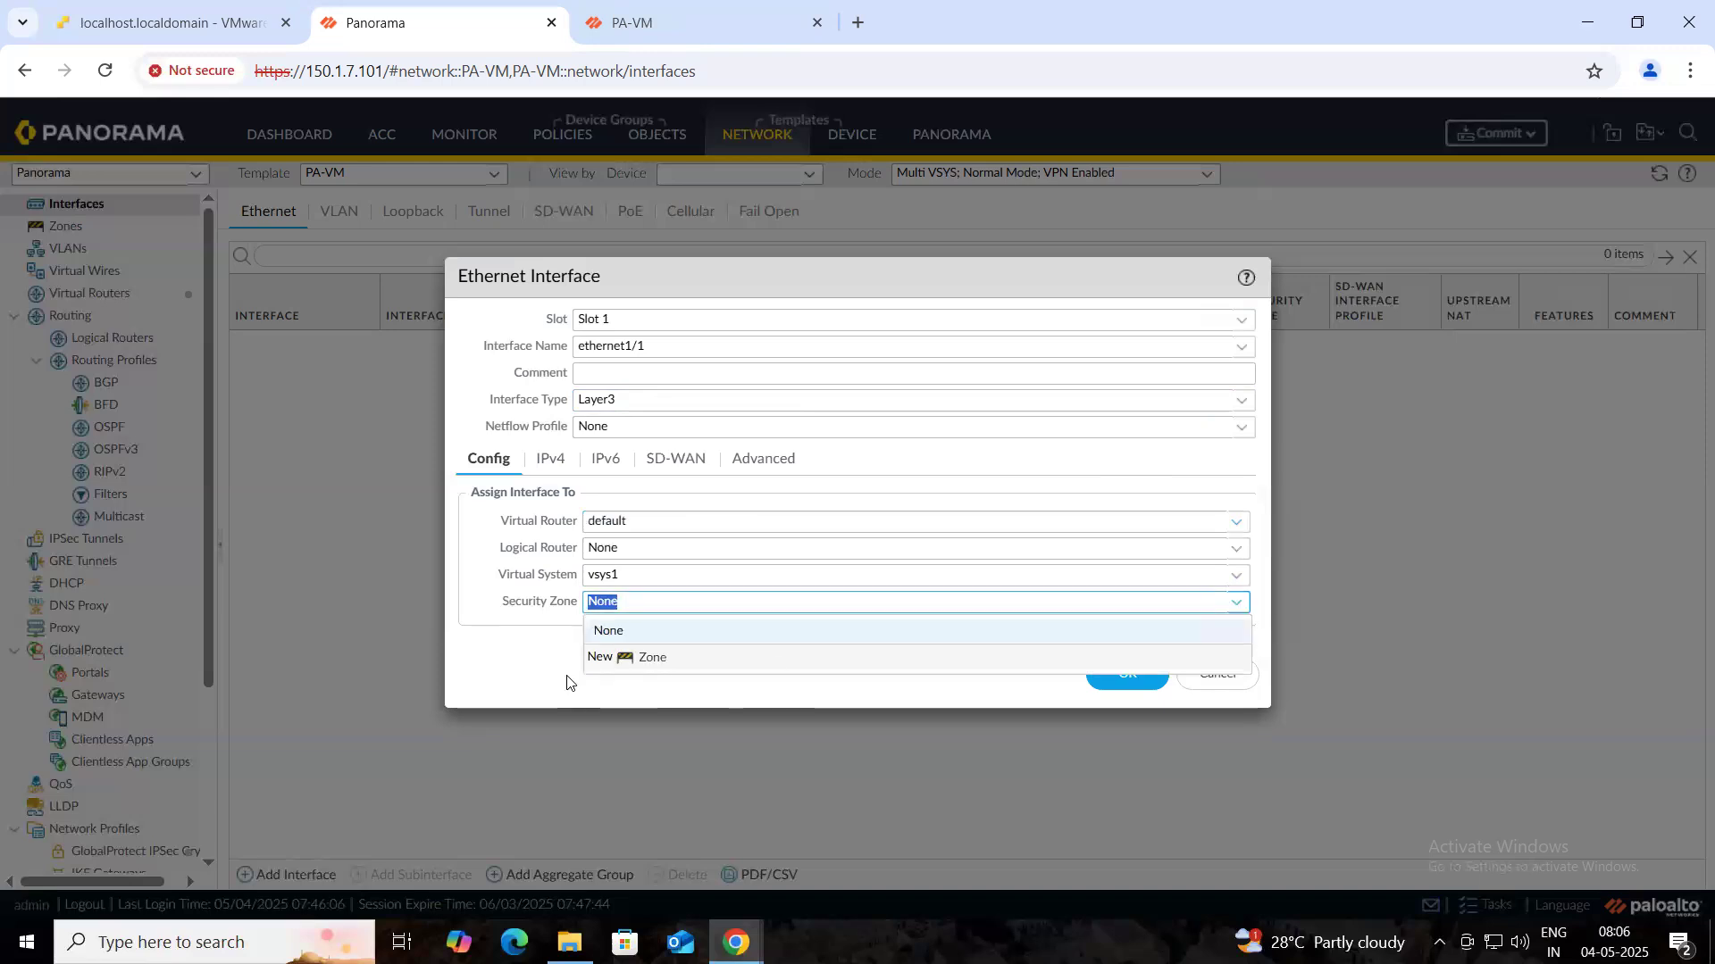
{"action": "left_click", "coordinate": [656, 661]}
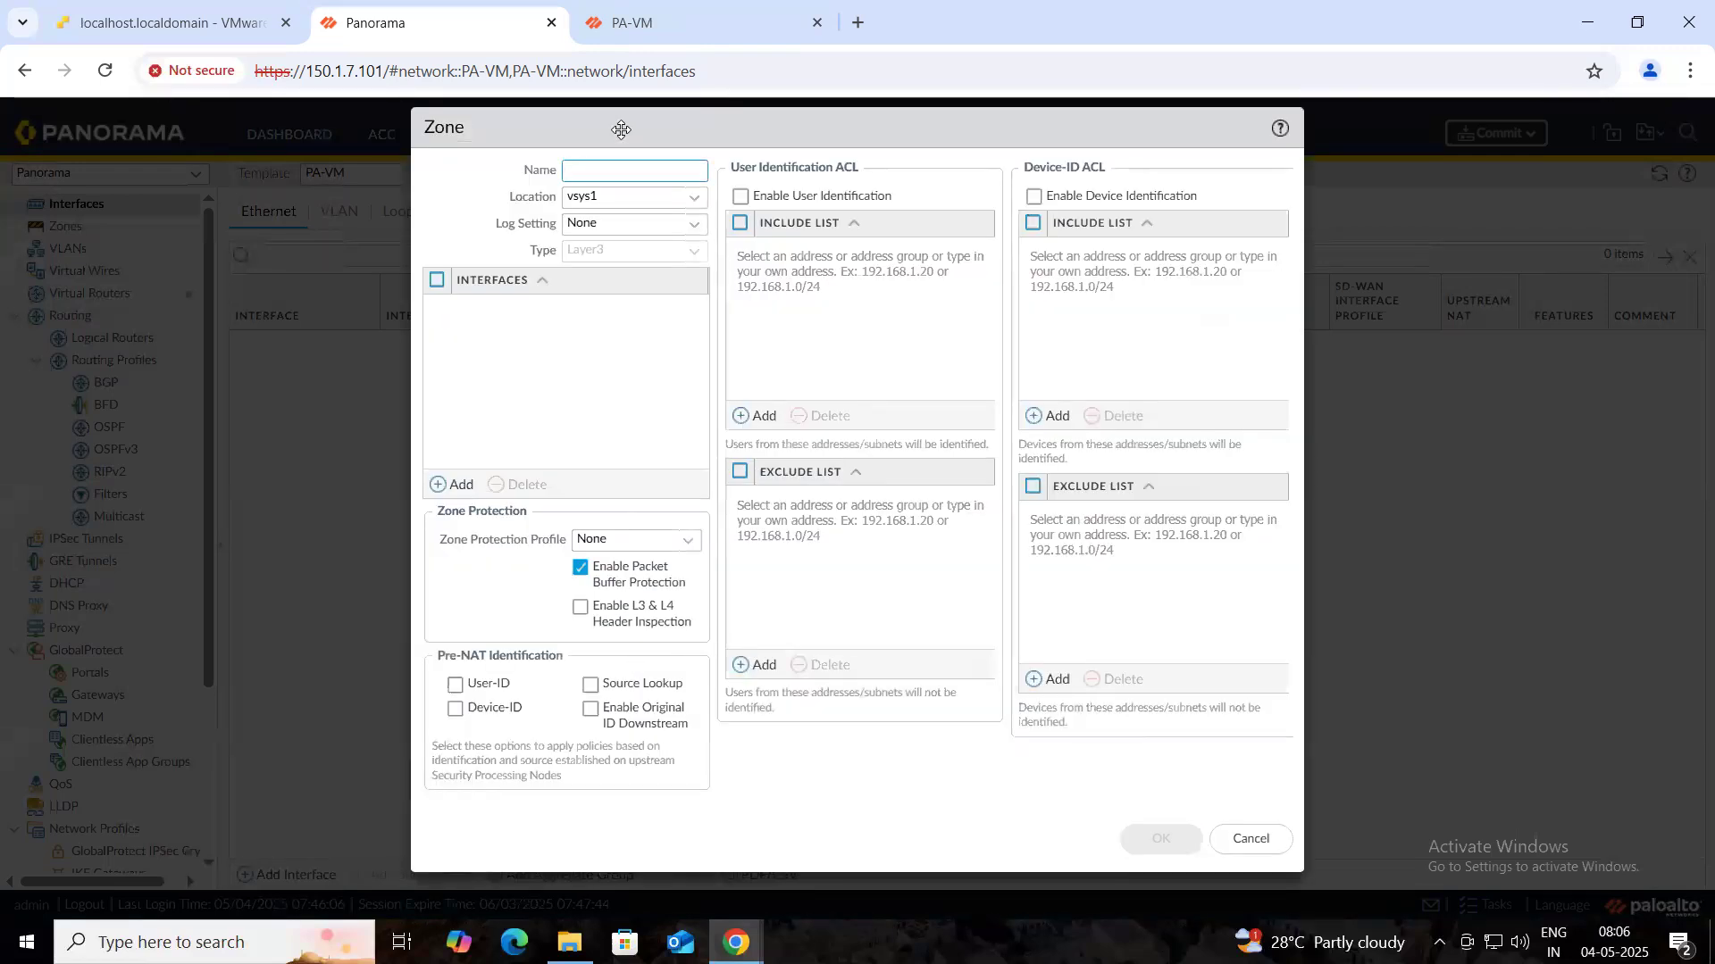
{"action": "type", "text": "LAN_ZONE"}
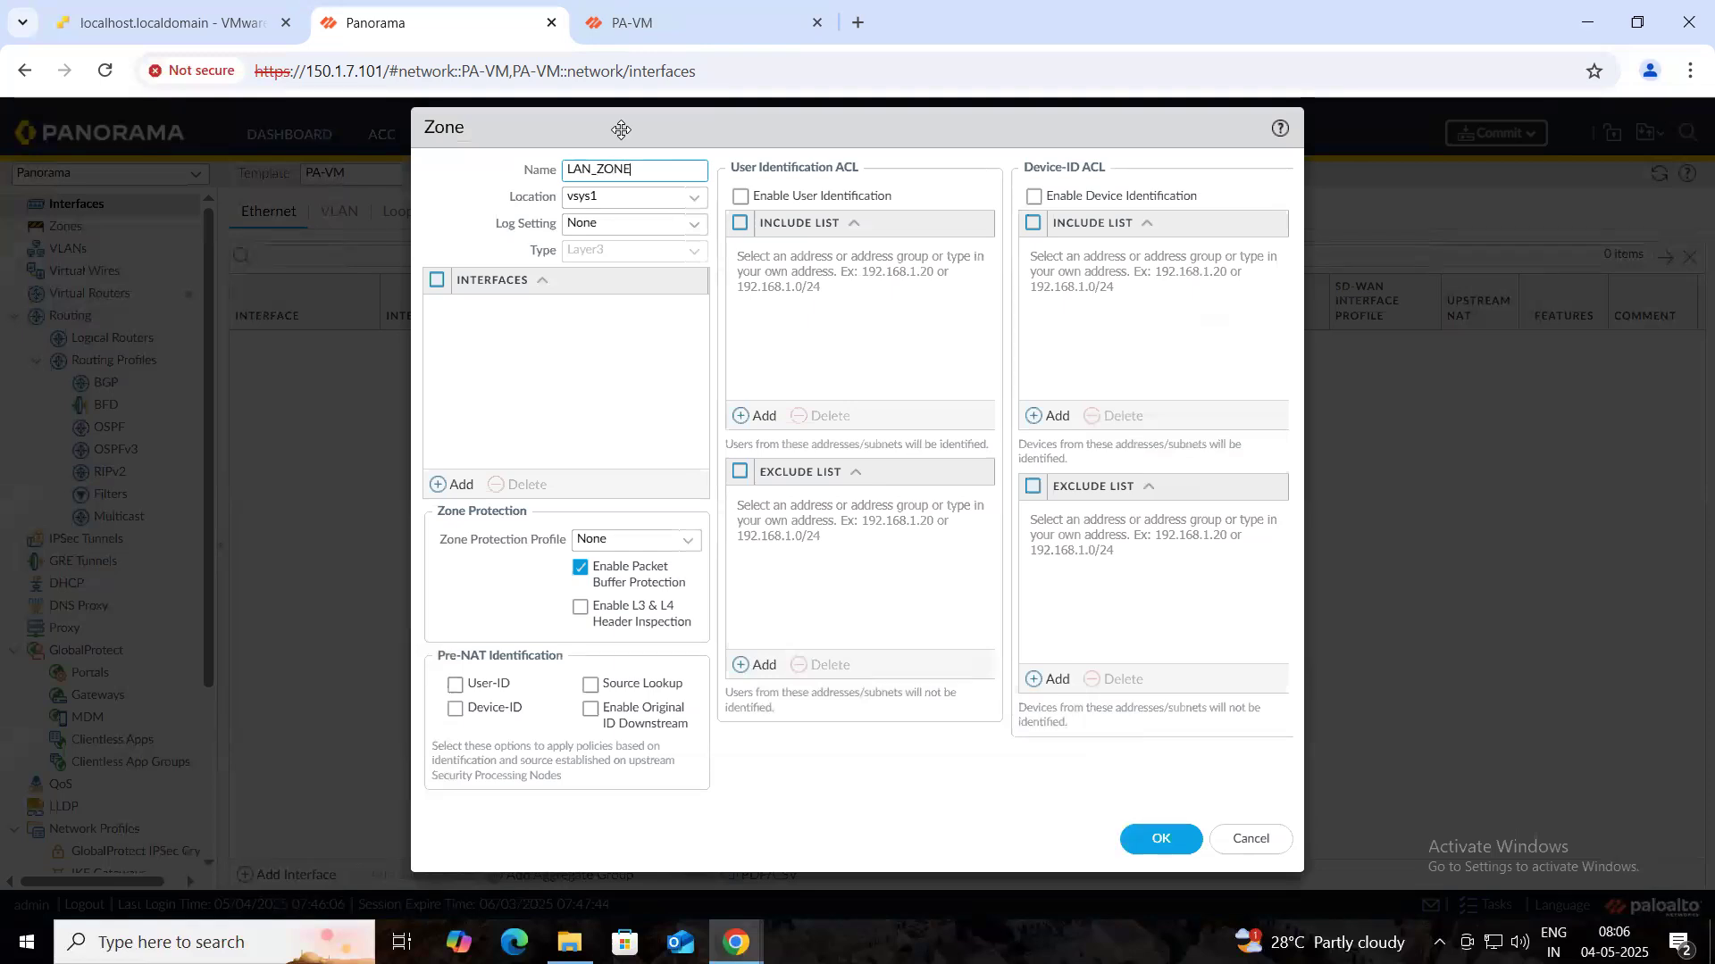
{"action": "left_click", "coordinate": [1136, 816]}
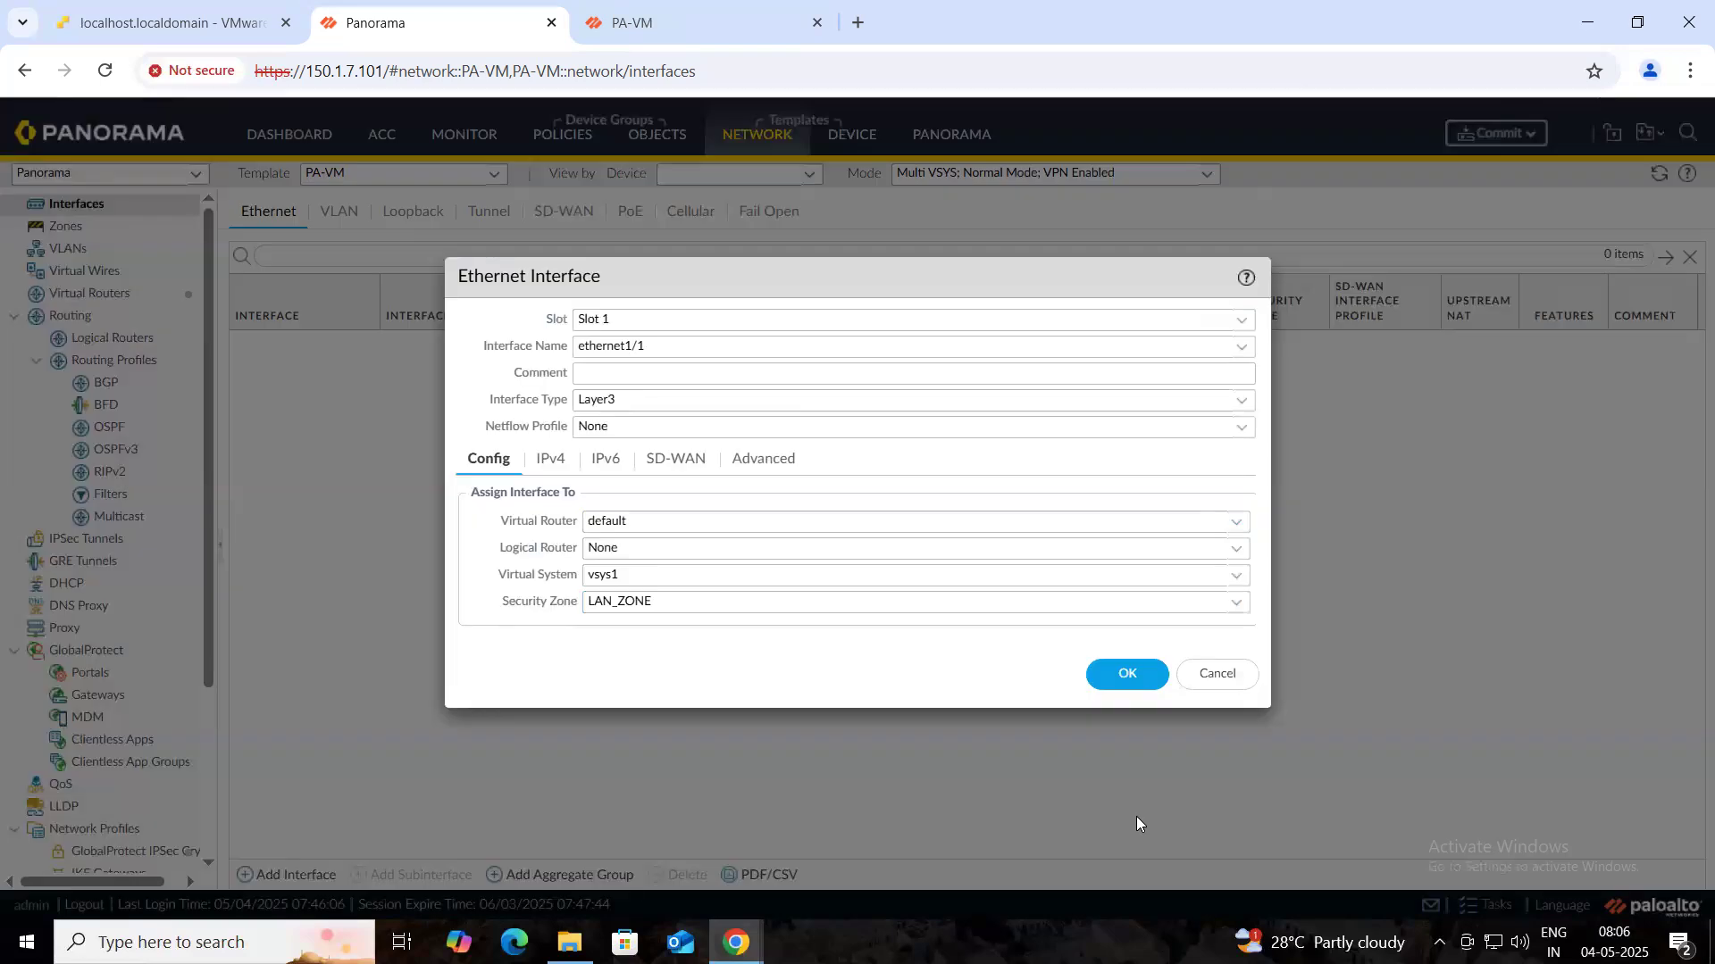
- Add IPv4 address variable $LAN_INT_IP as IP Netmask 10.11.11.10/24 to ethernet1/1
{"action": "left_click", "coordinate": [554, 462]}
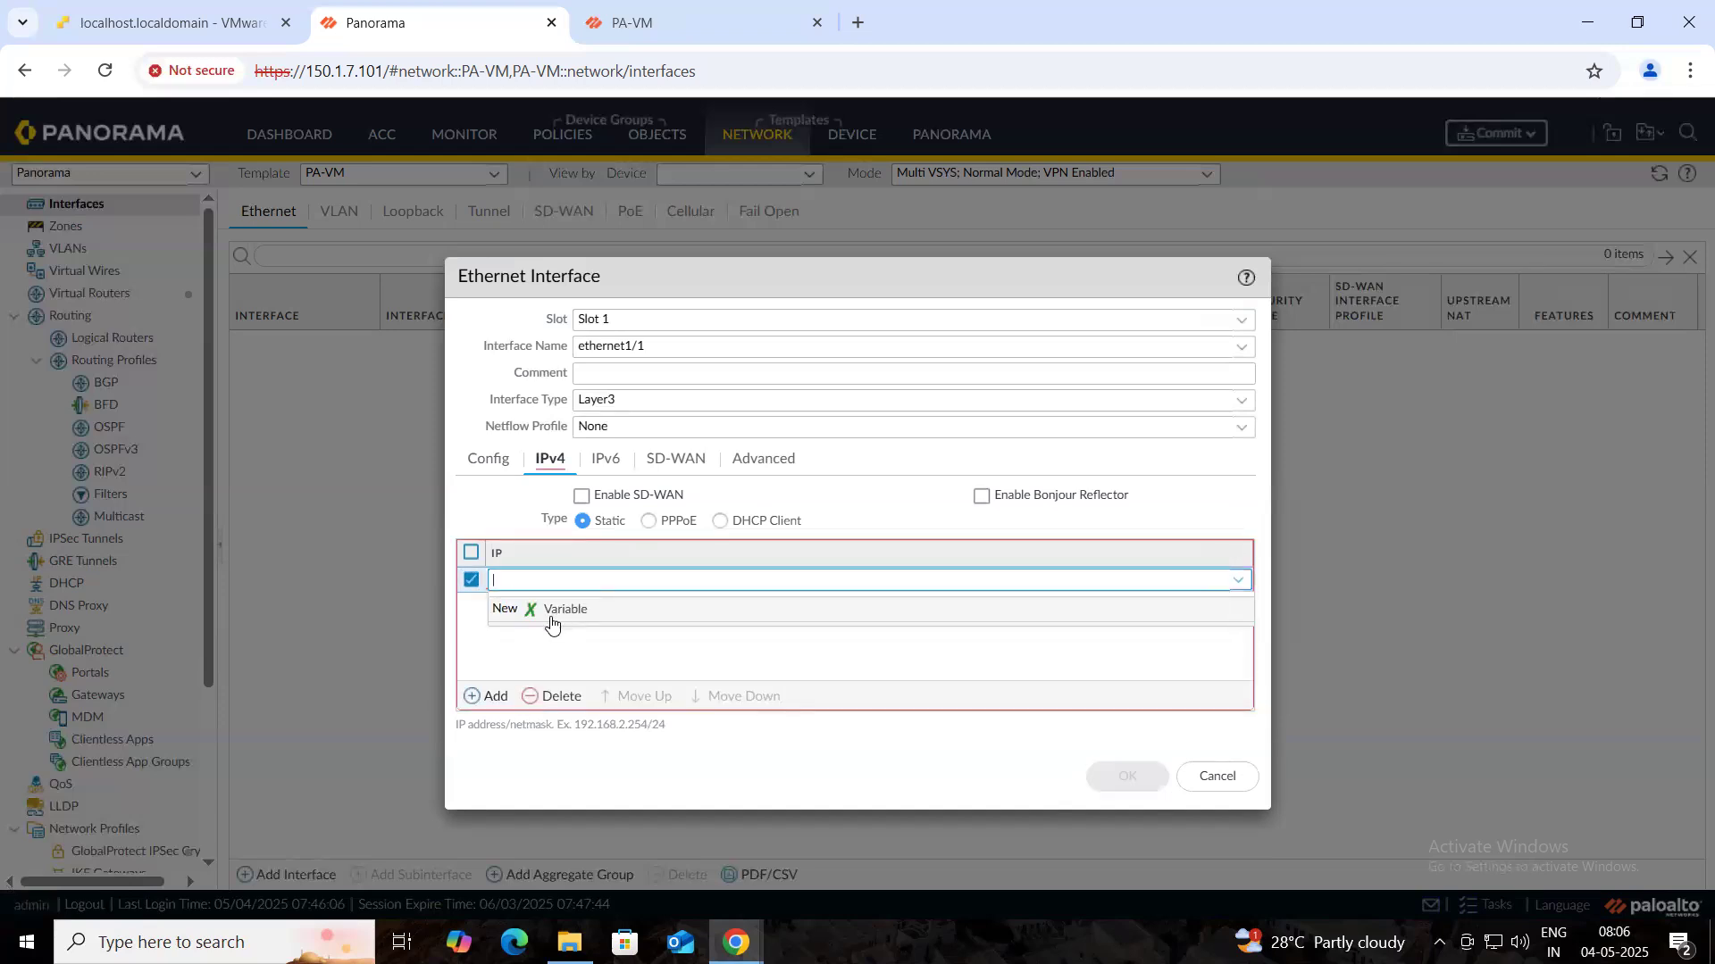
{"action": "left_click", "coordinate": [566, 611]}
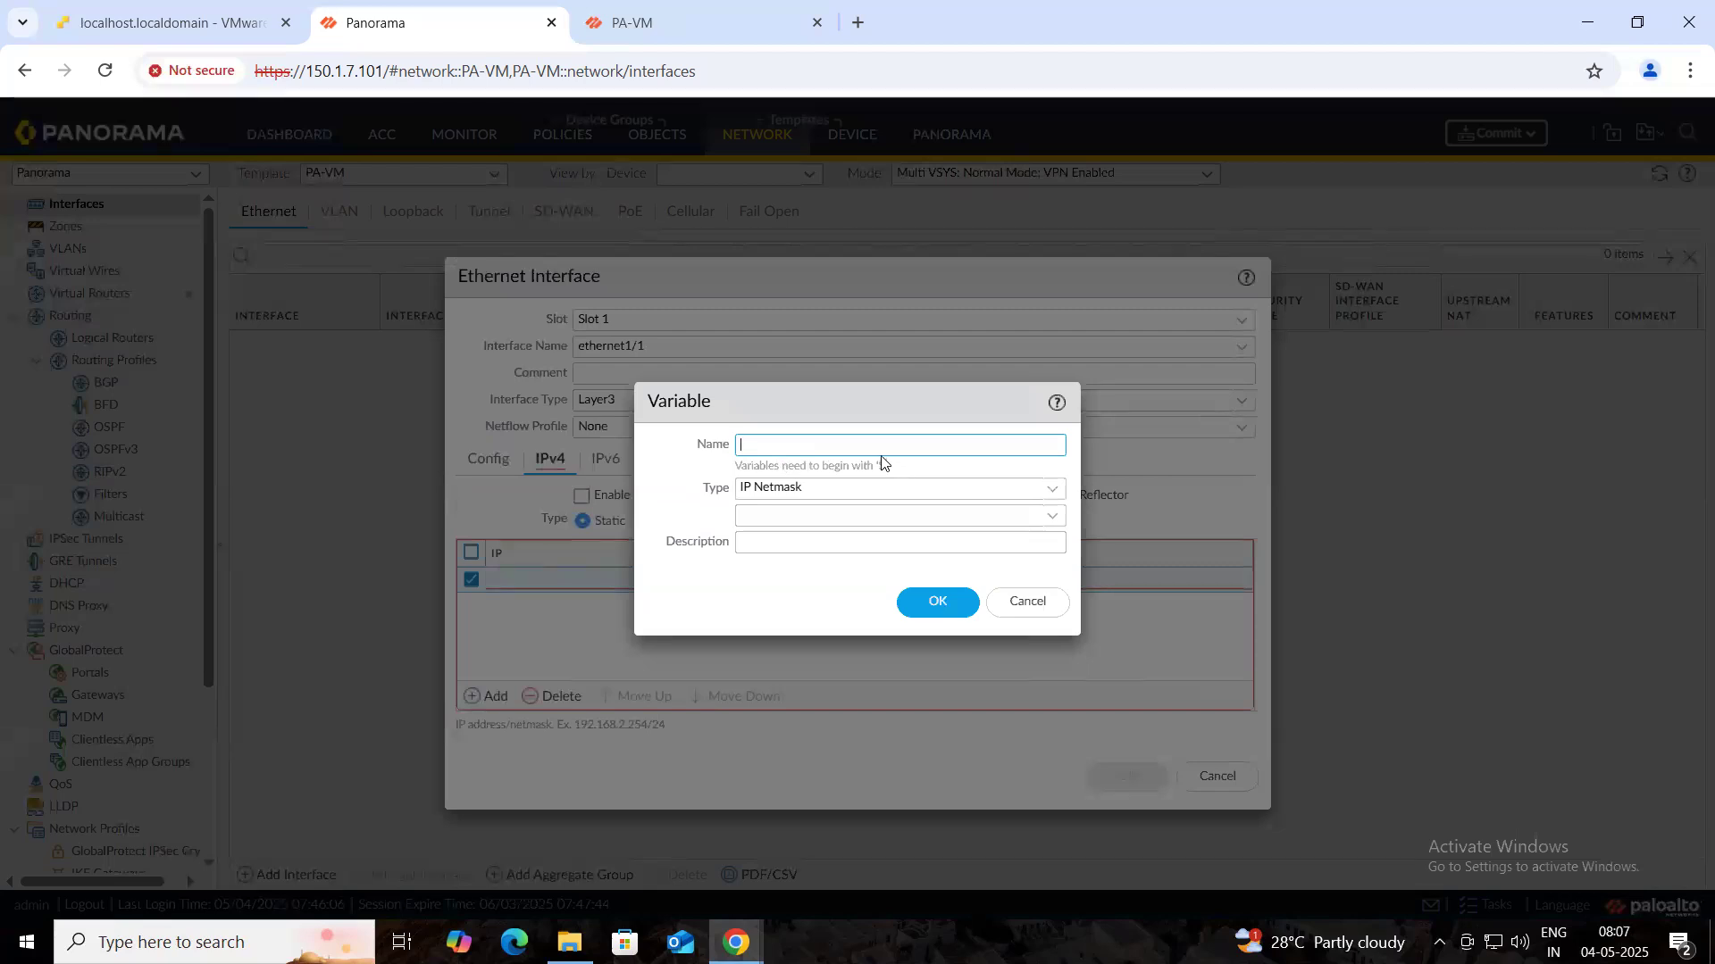
{"action": "type", "text": "$"}
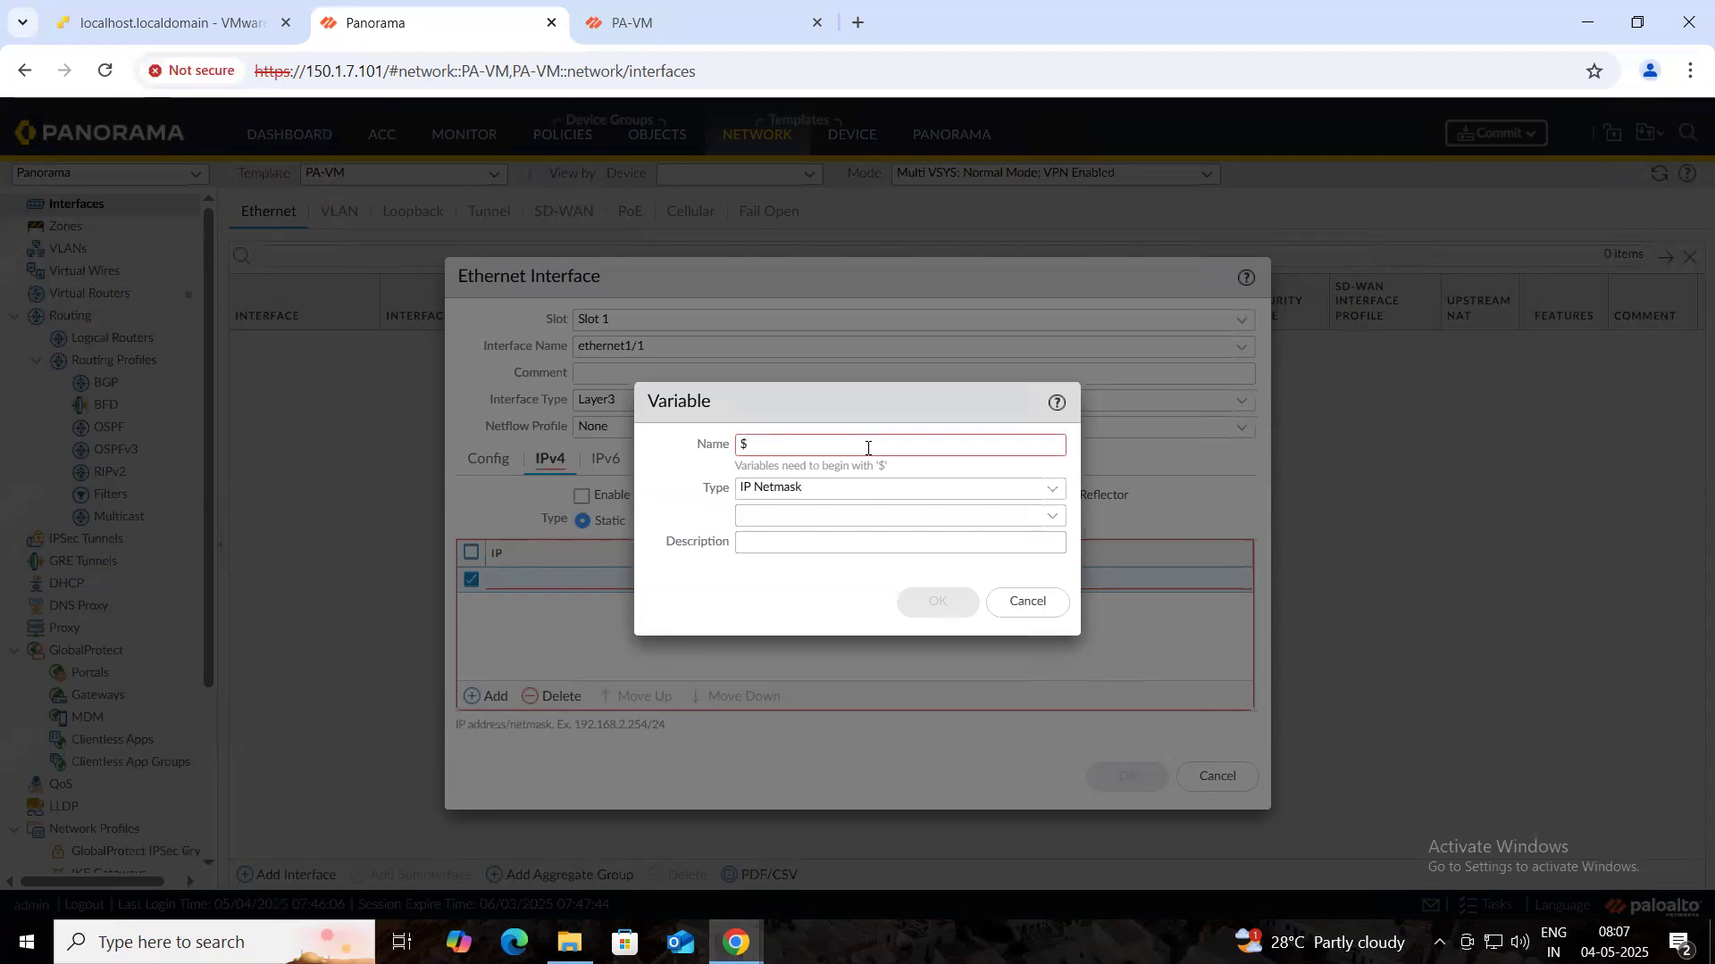
{"action": "type", "text": "IP"}
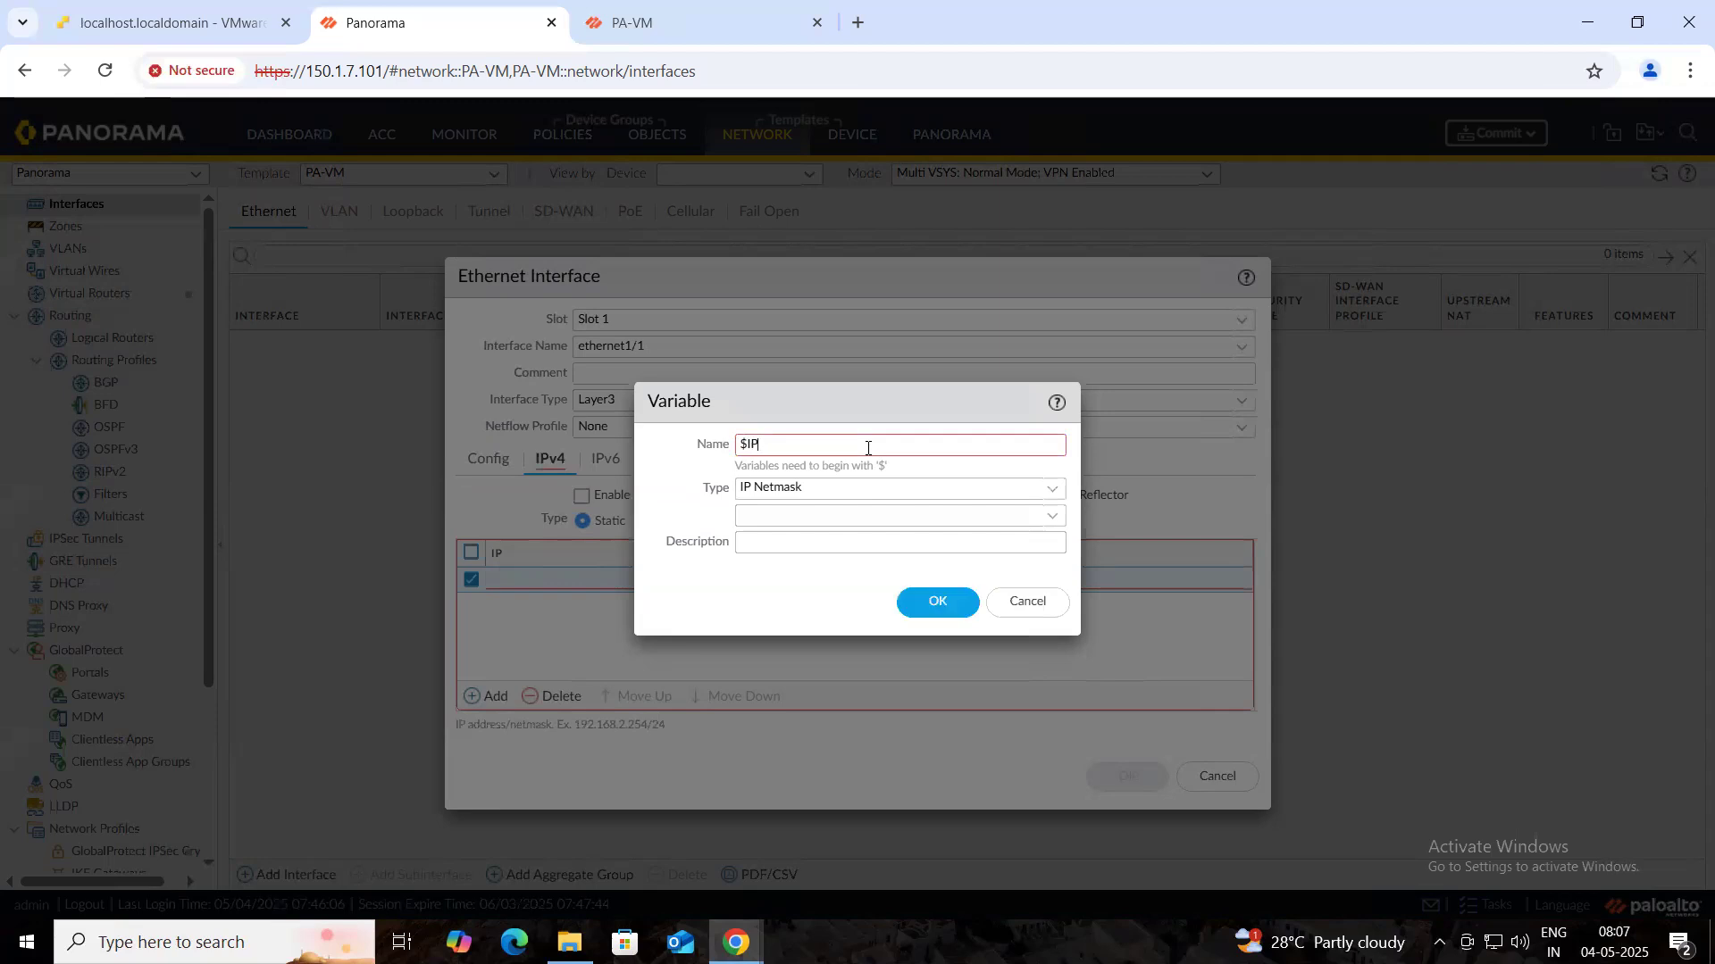
{"action": "key", "text": "BackSpace"}
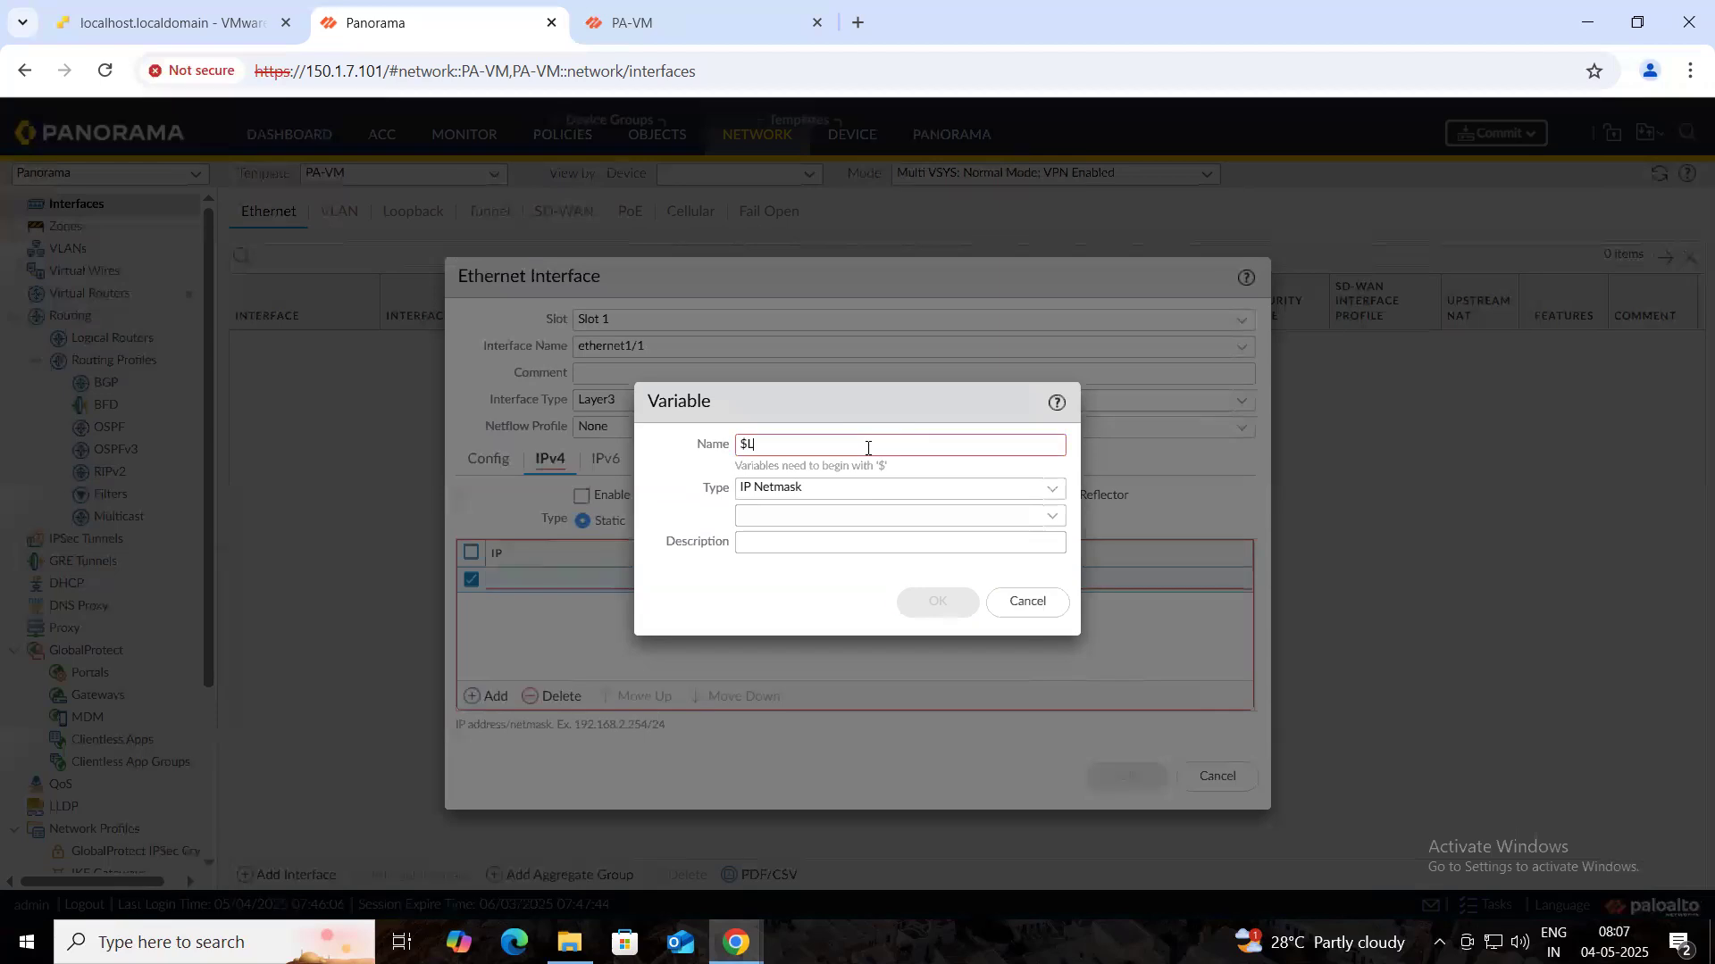
{"action": "type", "text": "AN_ING"}
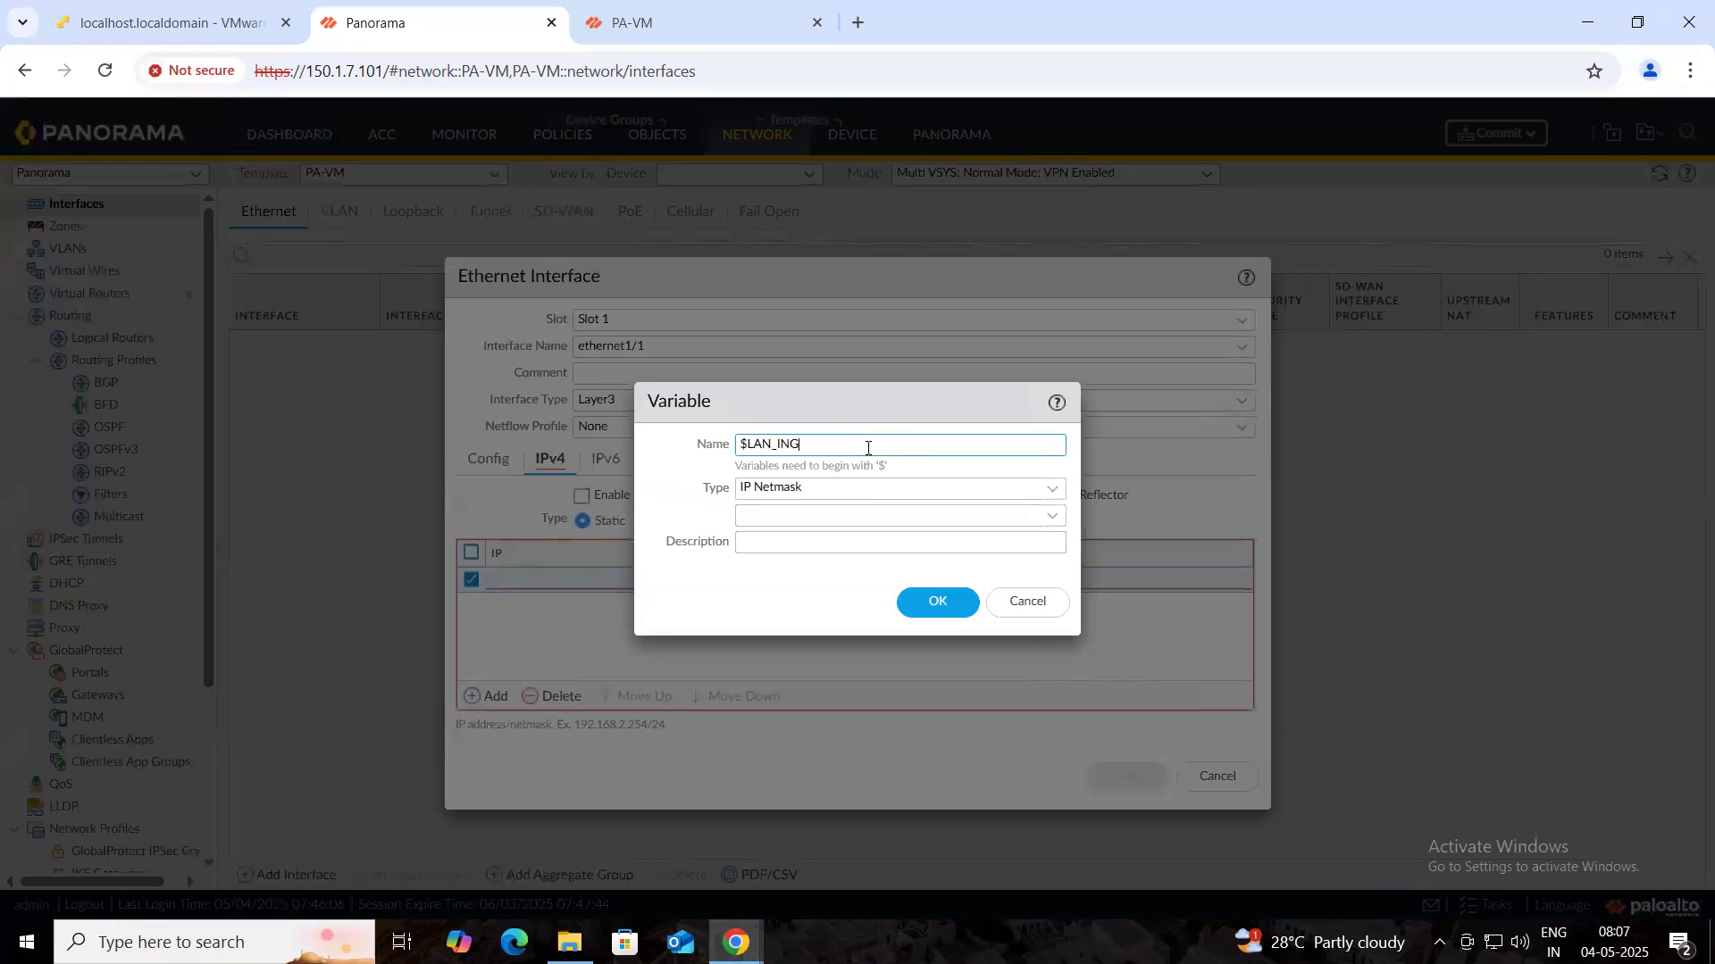
{"action": "key", "text": "BackSpace"}
{"action": "type", "text": "T_IP"}
{"action": "left_click", "coordinate": [1006, 515]}
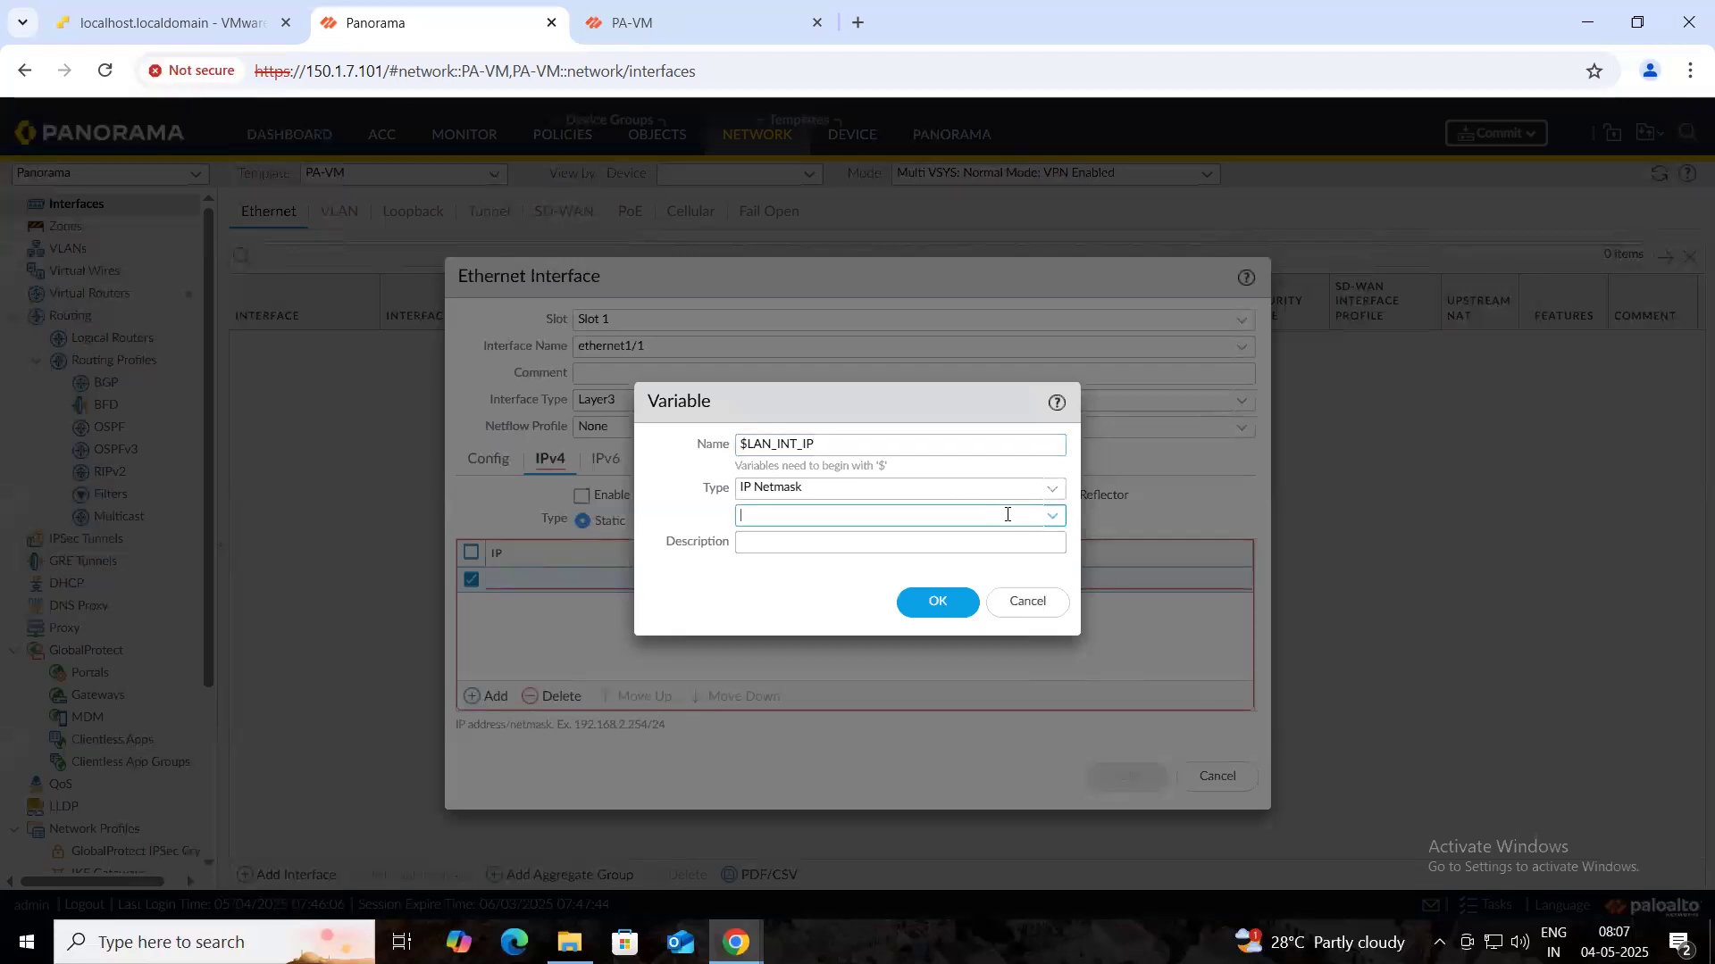
{"action": "type", "text": "10.11.11.10/2"}
{"action": "left_click", "coordinate": [927, 605]}
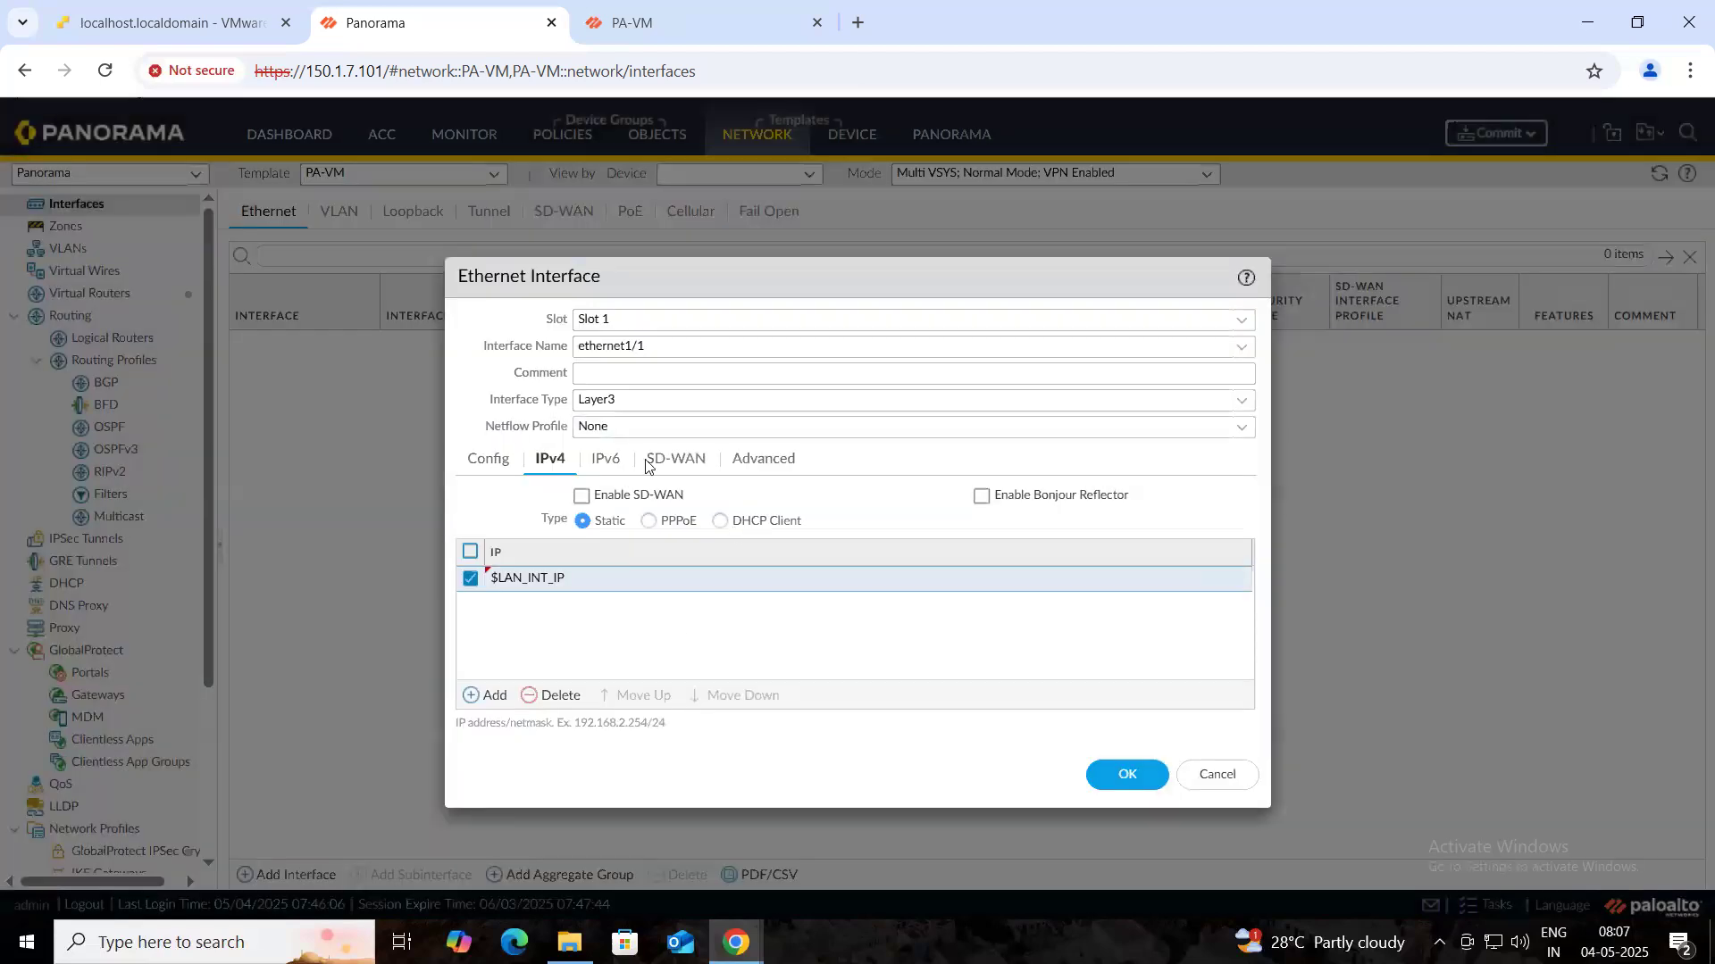
- Attach a new Ping-only management profile LAN_PRO to ethernet1/1 and save the interface
{"action": "left_click", "coordinate": [765, 462]}
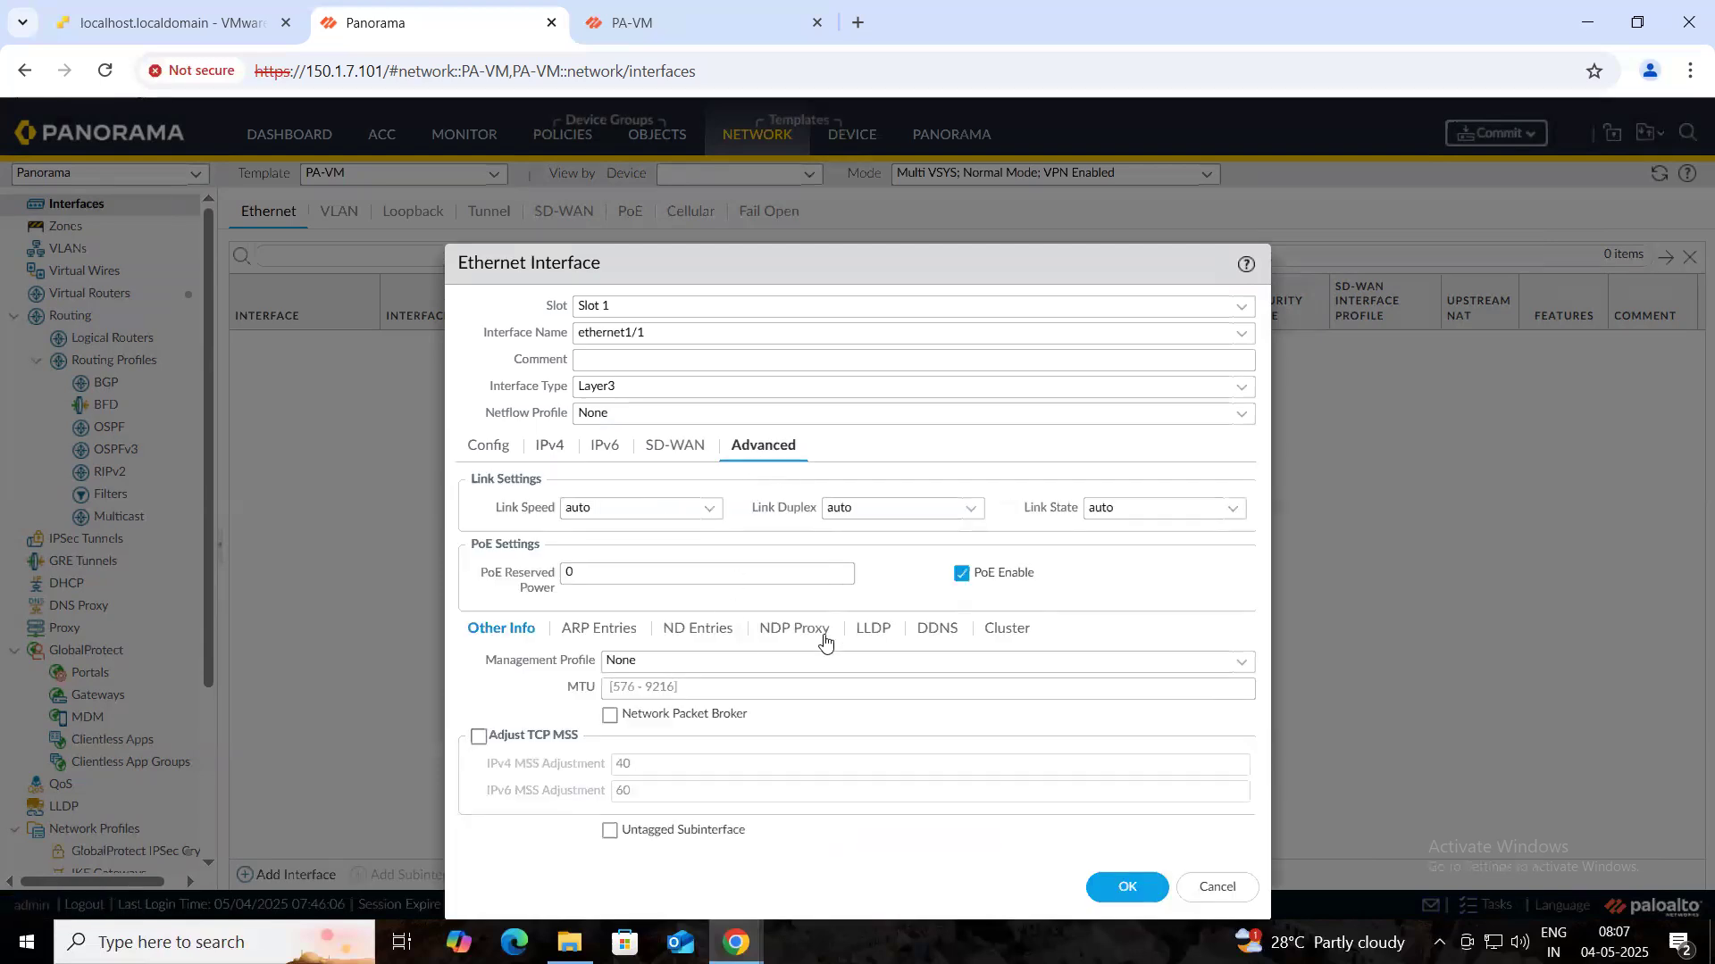
{"action": "left_click", "coordinate": [1242, 665]}
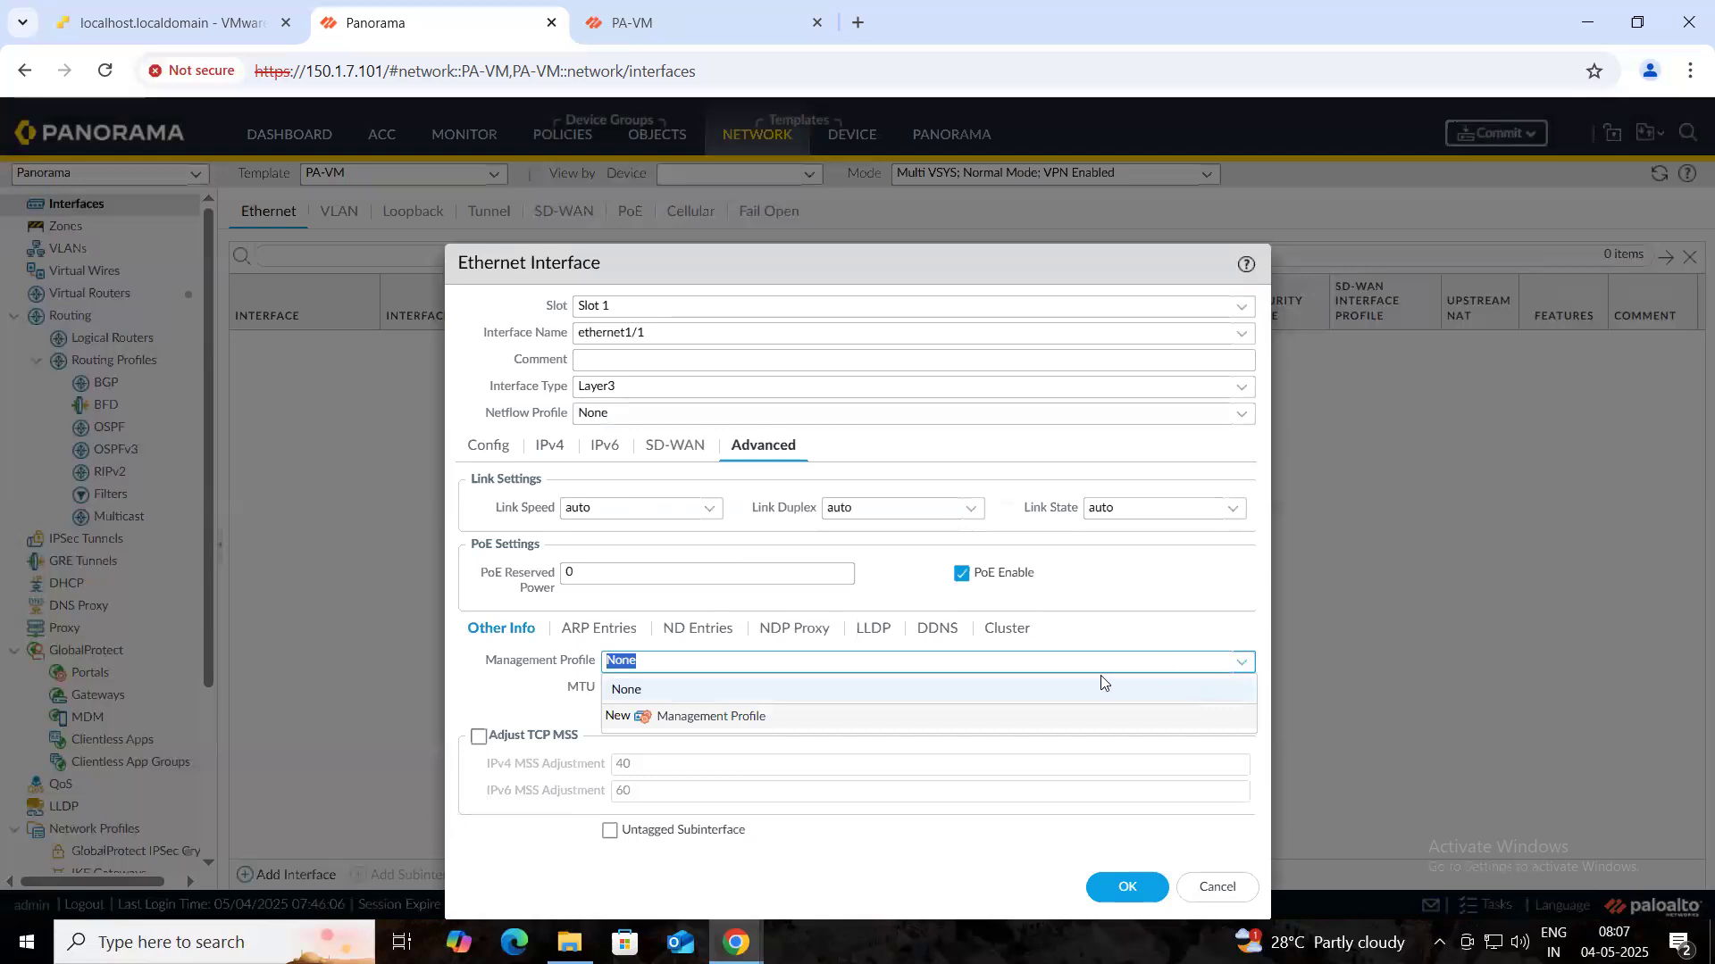
{"action": "left_click", "coordinate": [696, 721]}
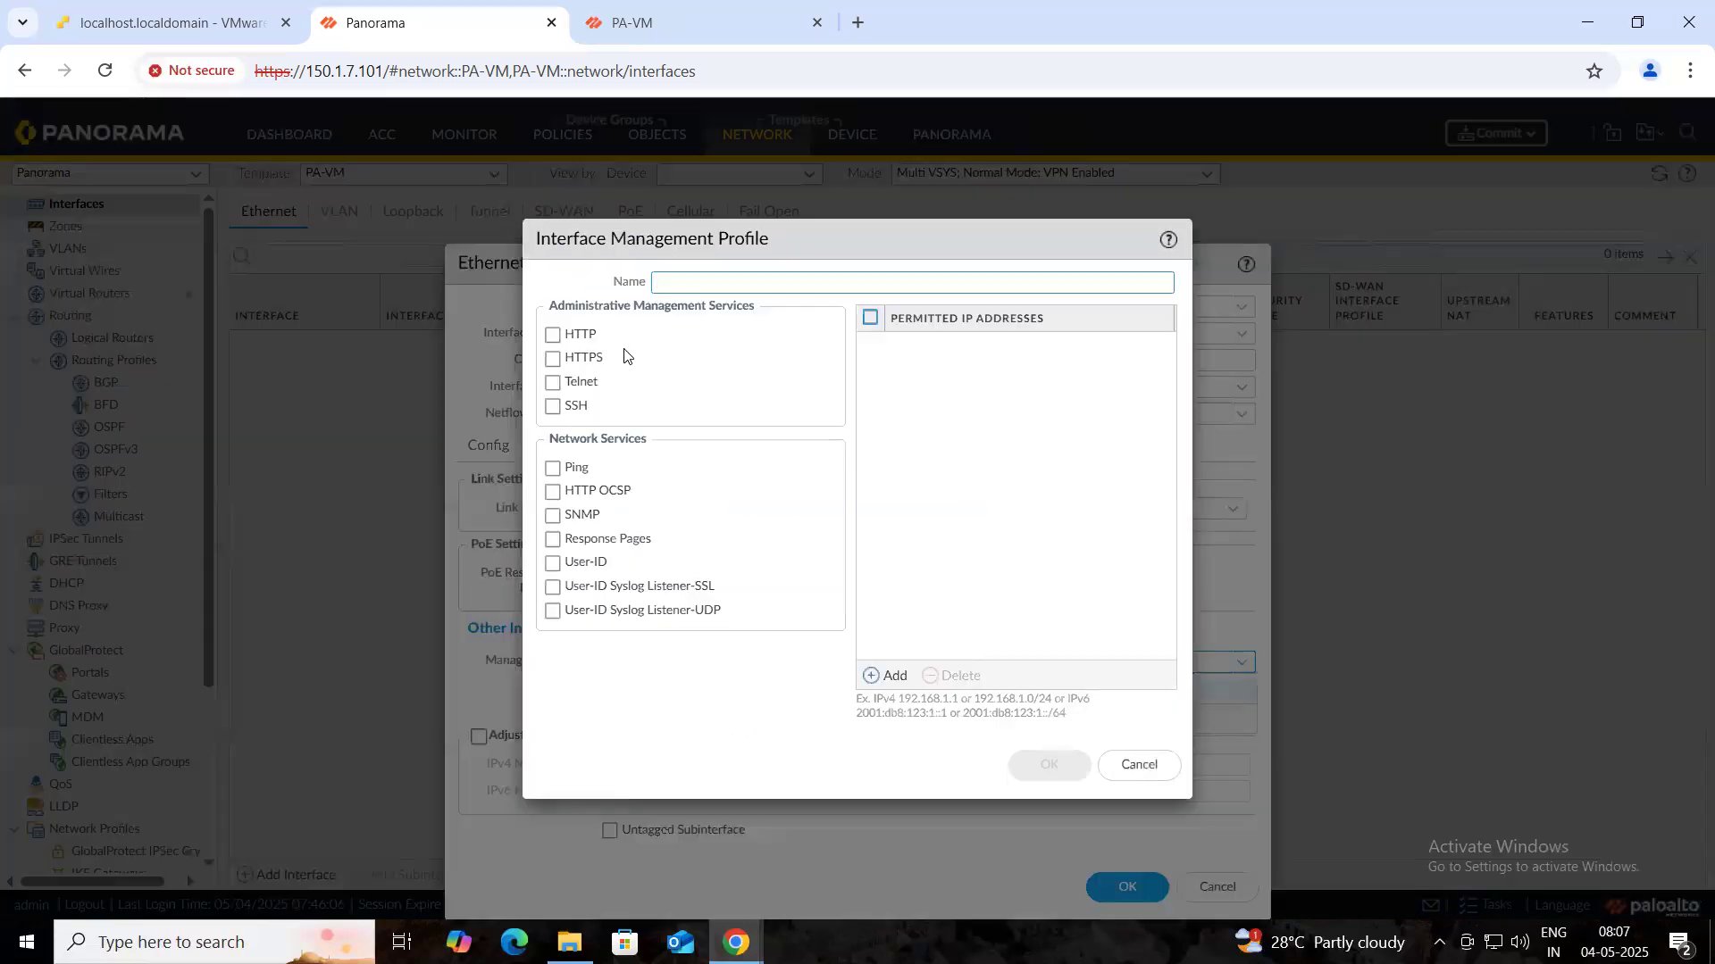
{"action": "left_click", "coordinate": [578, 466]}
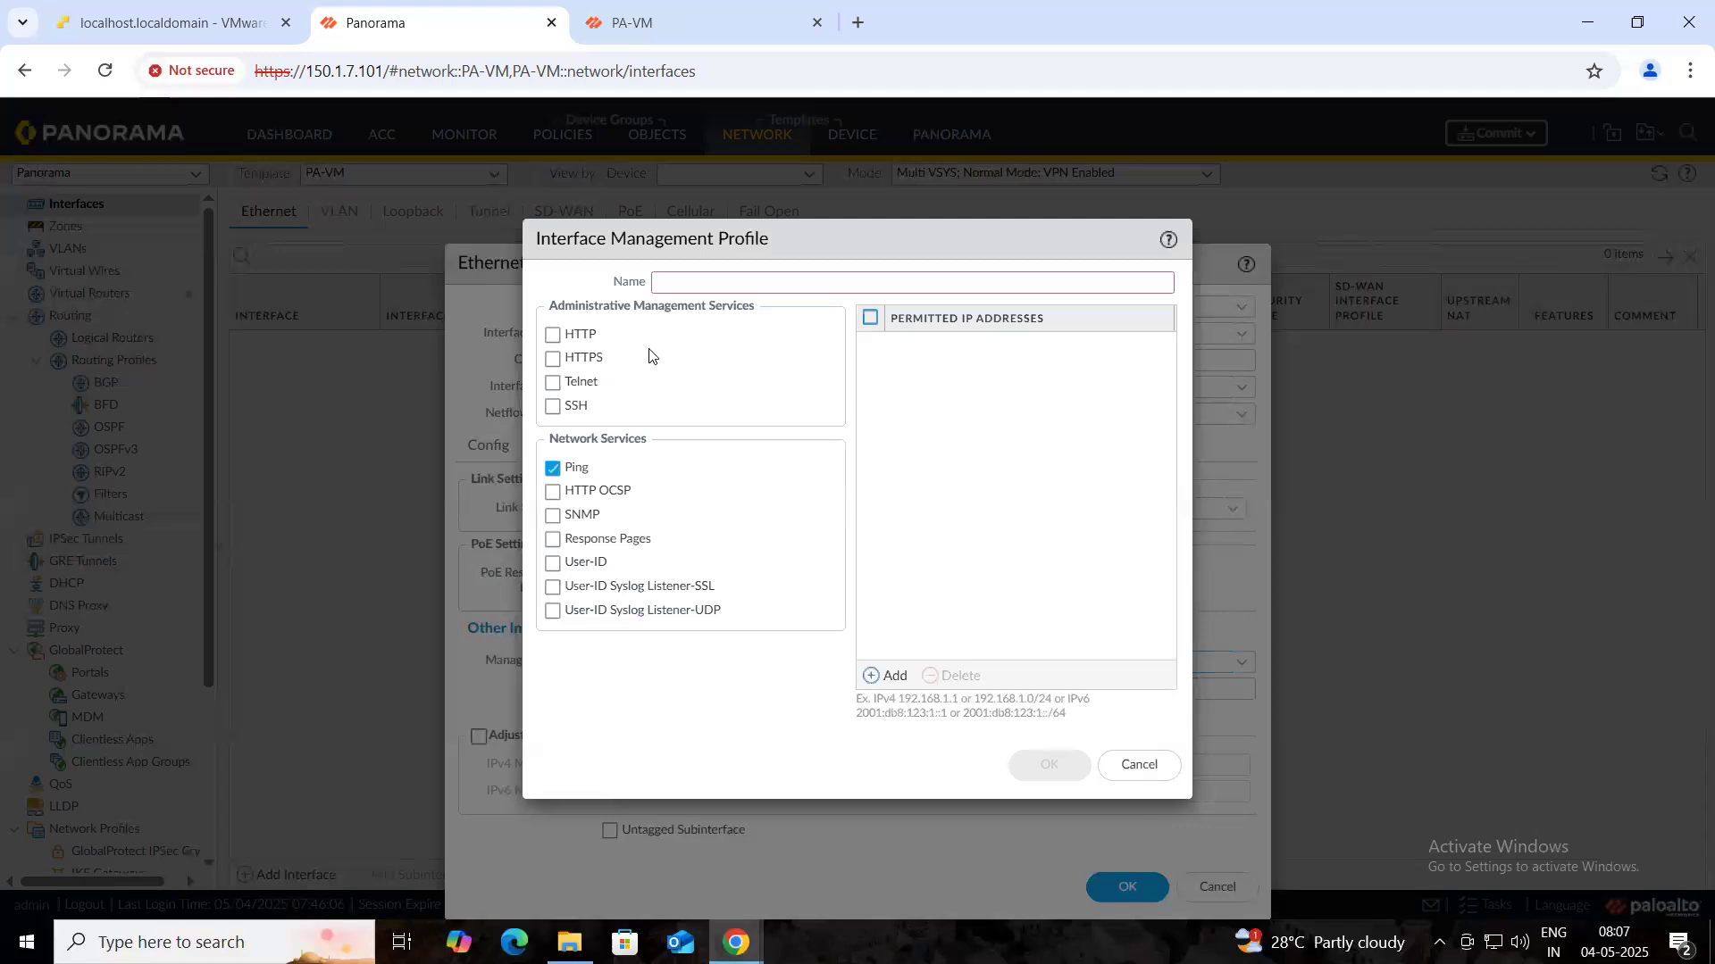
{"action": "left_click", "coordinate": [685, 282]}
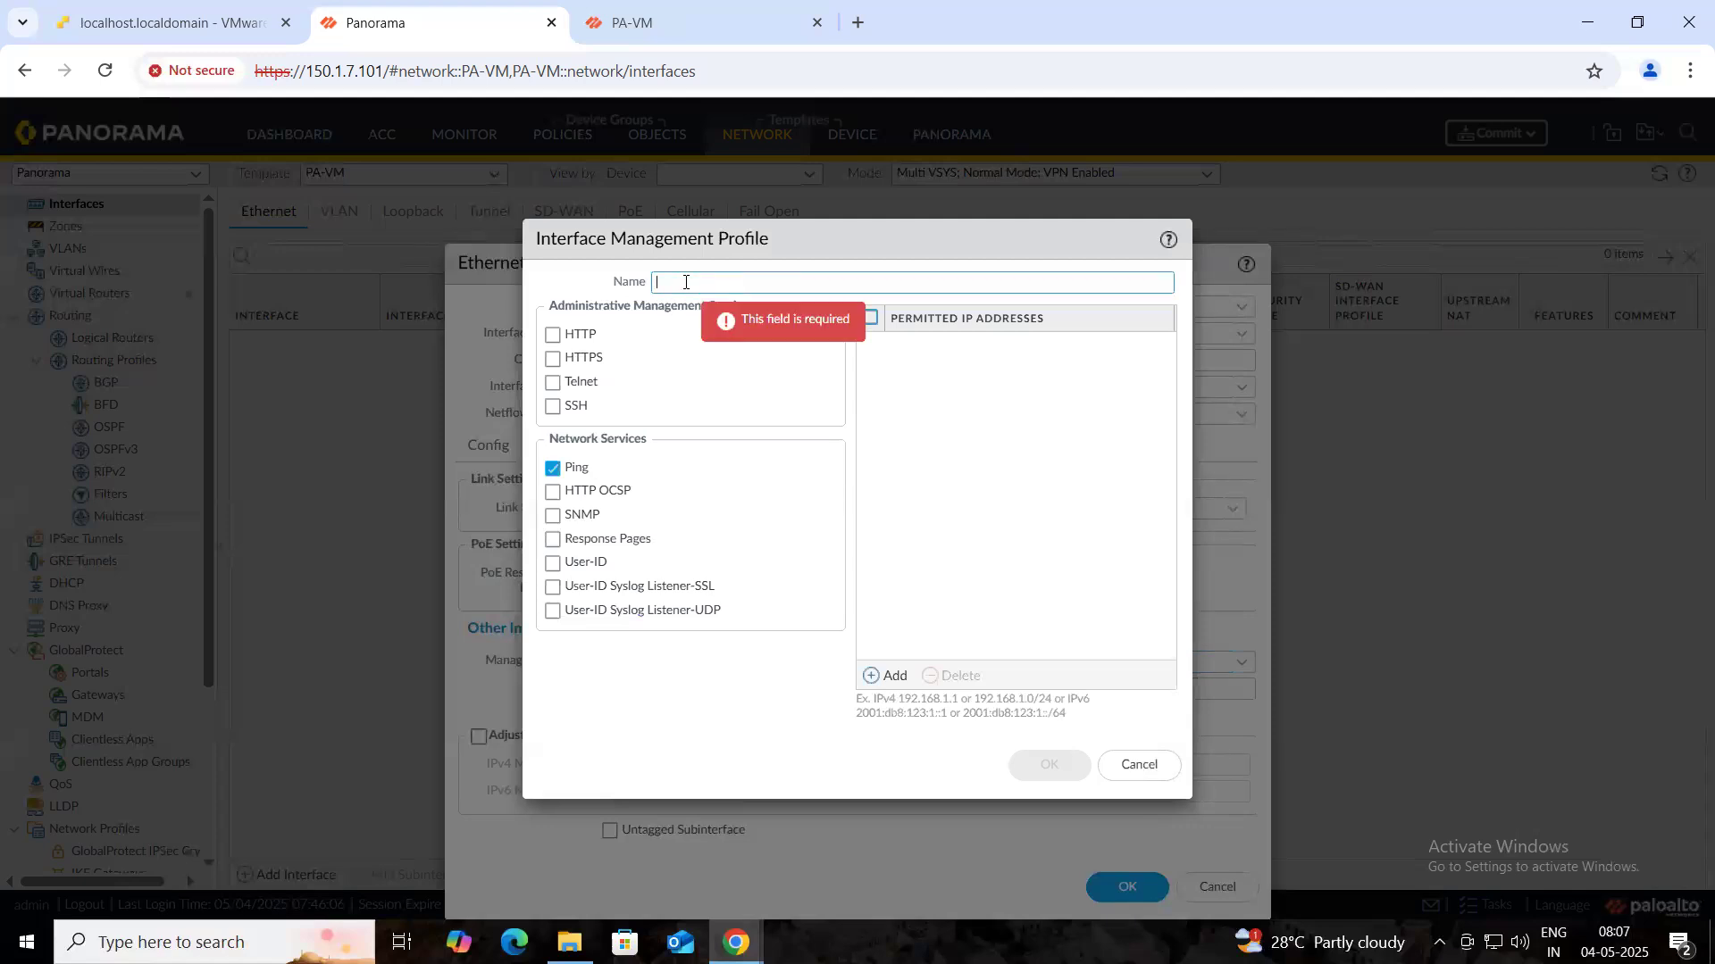
{"action": "type", "text": "LAN_PRO"}
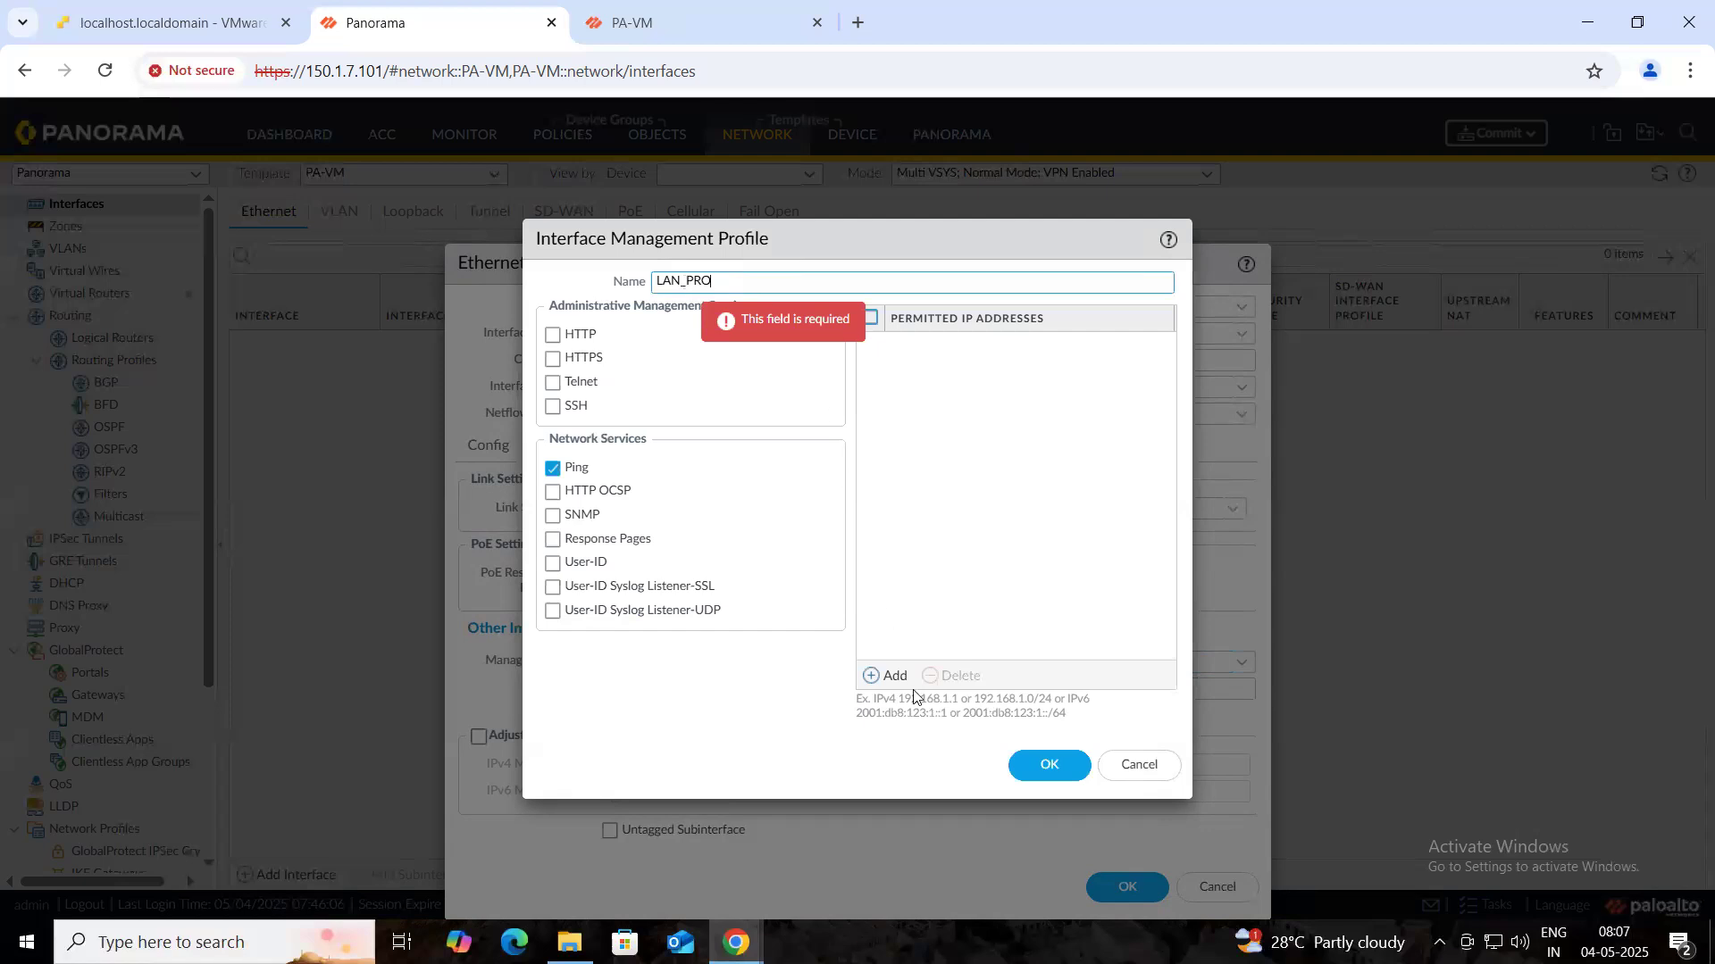
{"action": "left_click", "coordinate": [1028, 770]}
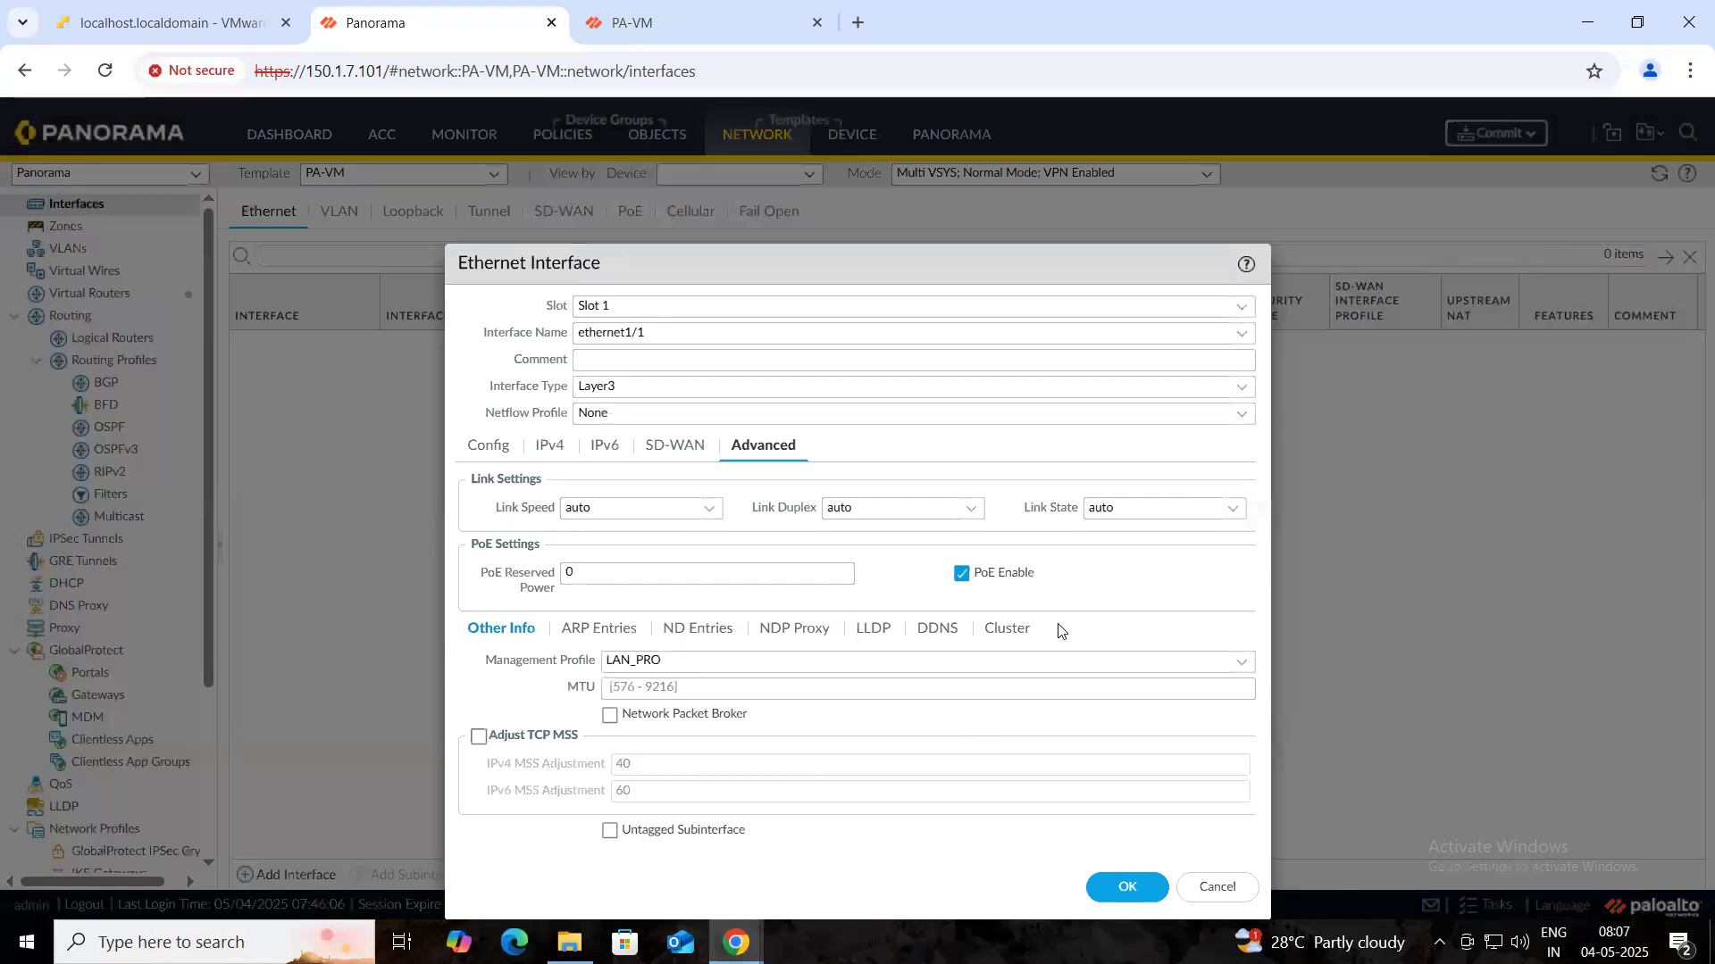
{"action": "left_click_drag", "start_coordinate": [896, 263], "coordinate": [938, 117]}
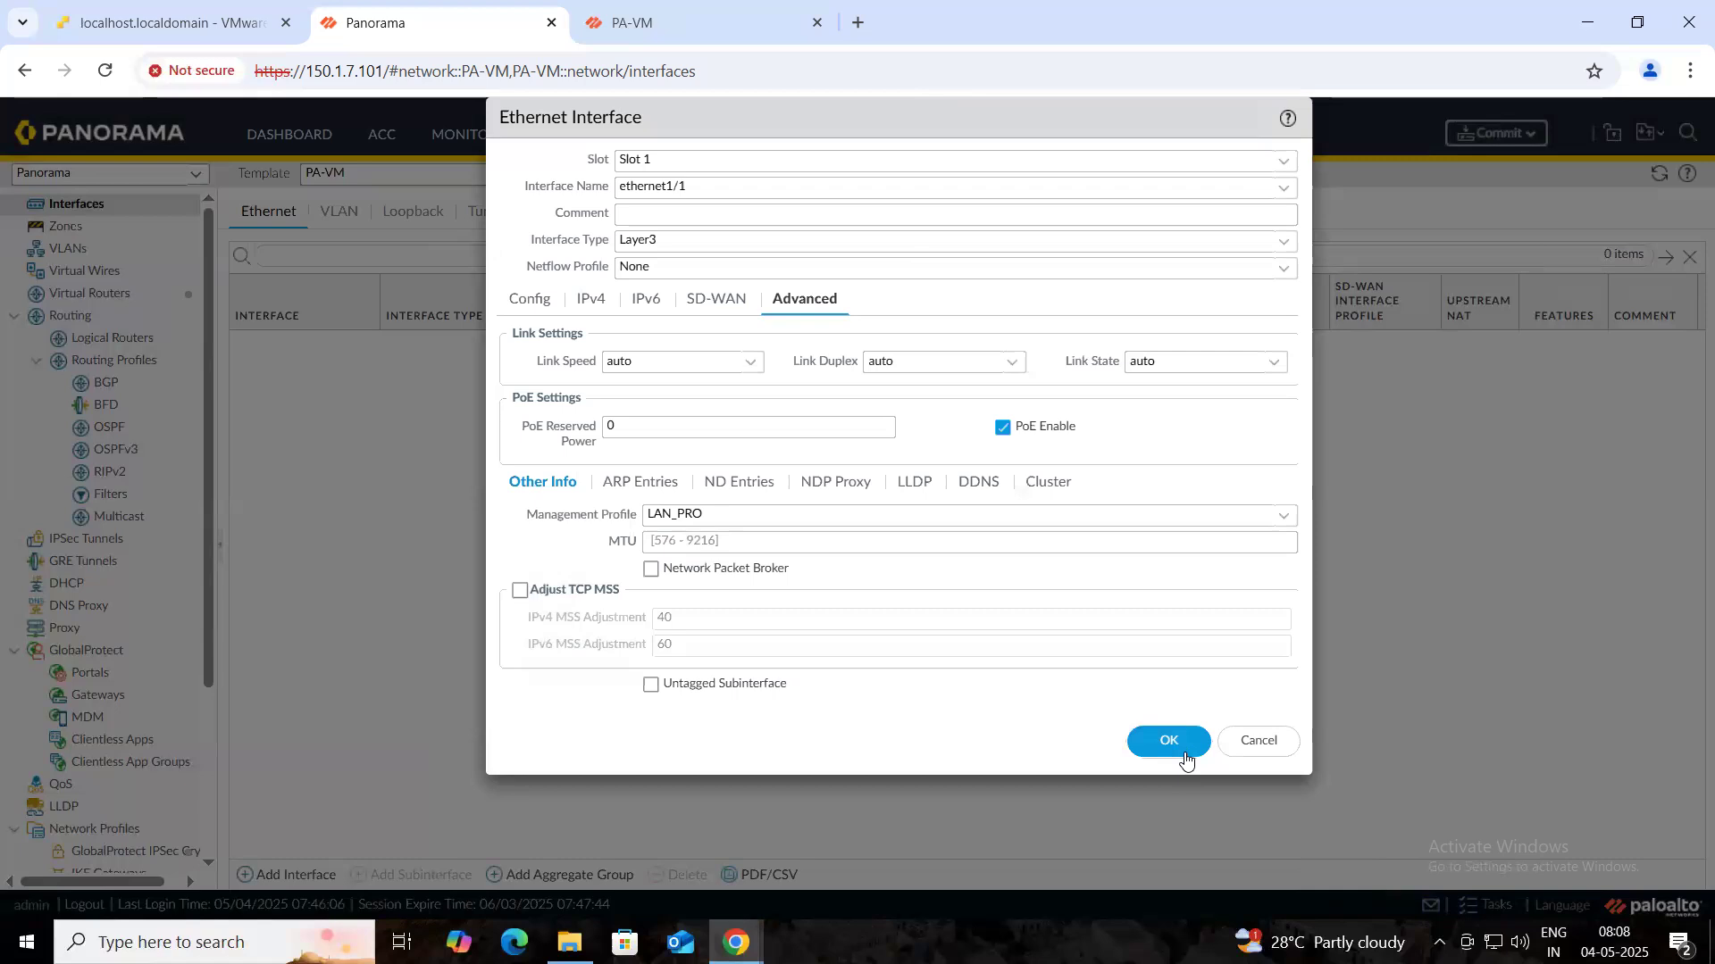
{"action": "left_click", "coordinate": [1151, 756]}
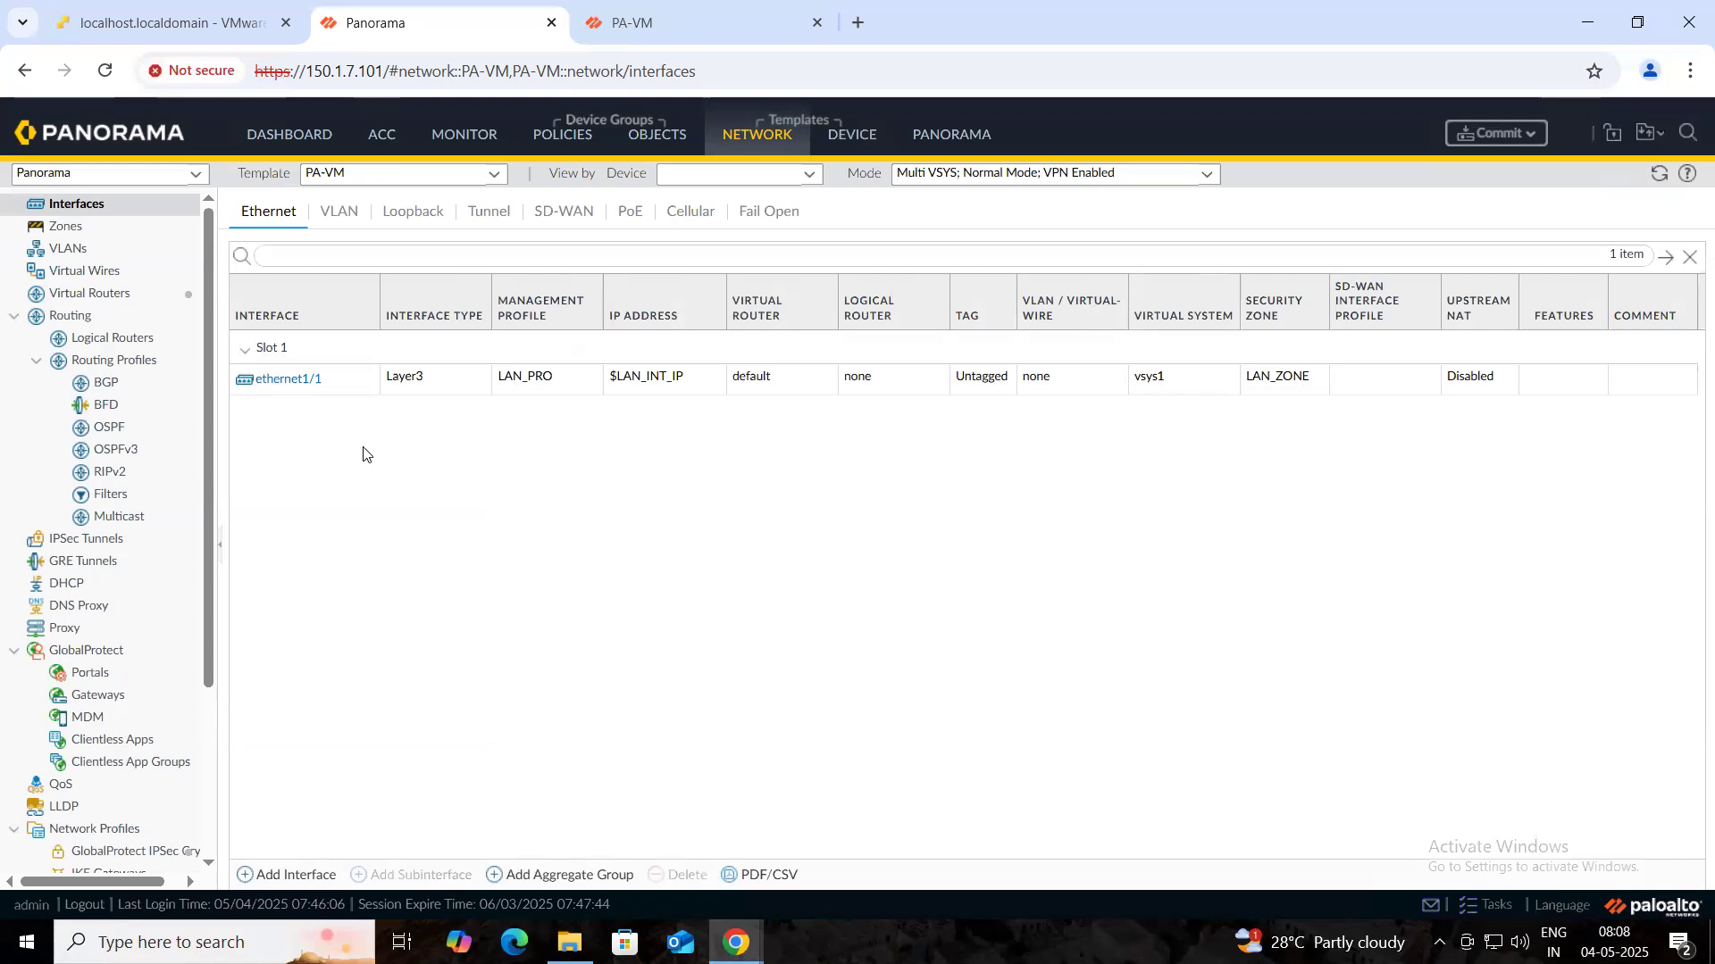
- Commit the ethernet1/1 template changes to Panorama, close the successful status, keep PA-VM template selected
{"action": "left_click", "coordinate": [1472, 142]}
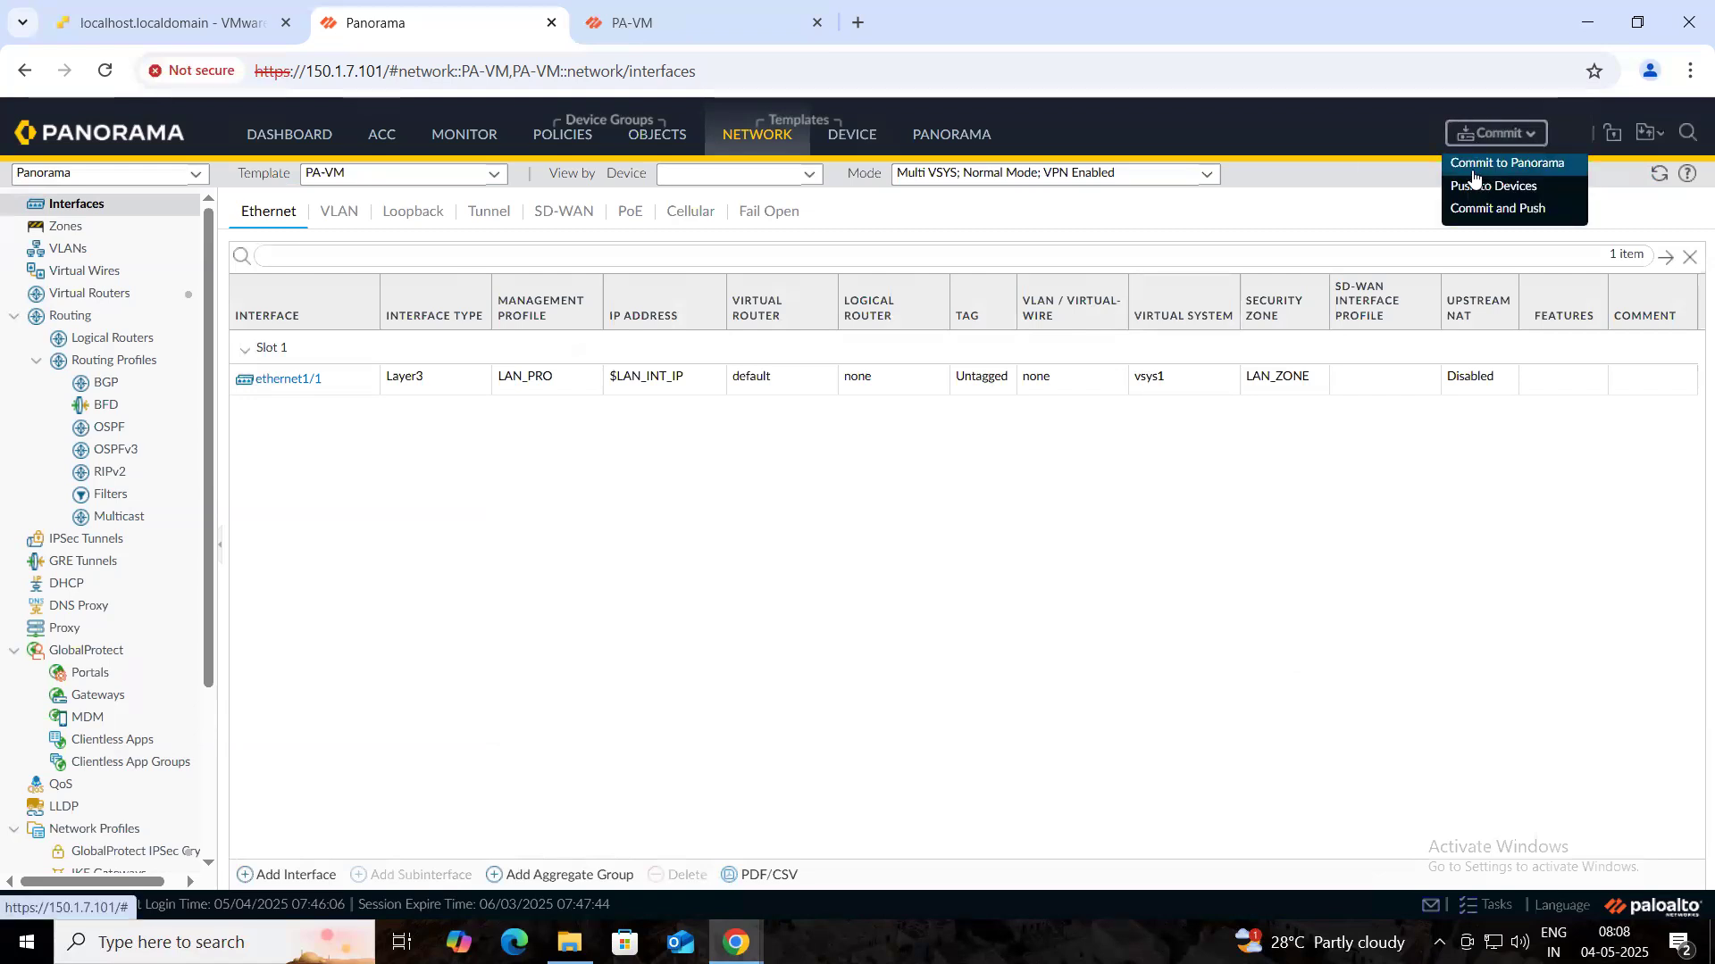
{"action": "left_click", "coordinate": [1470, 167]}
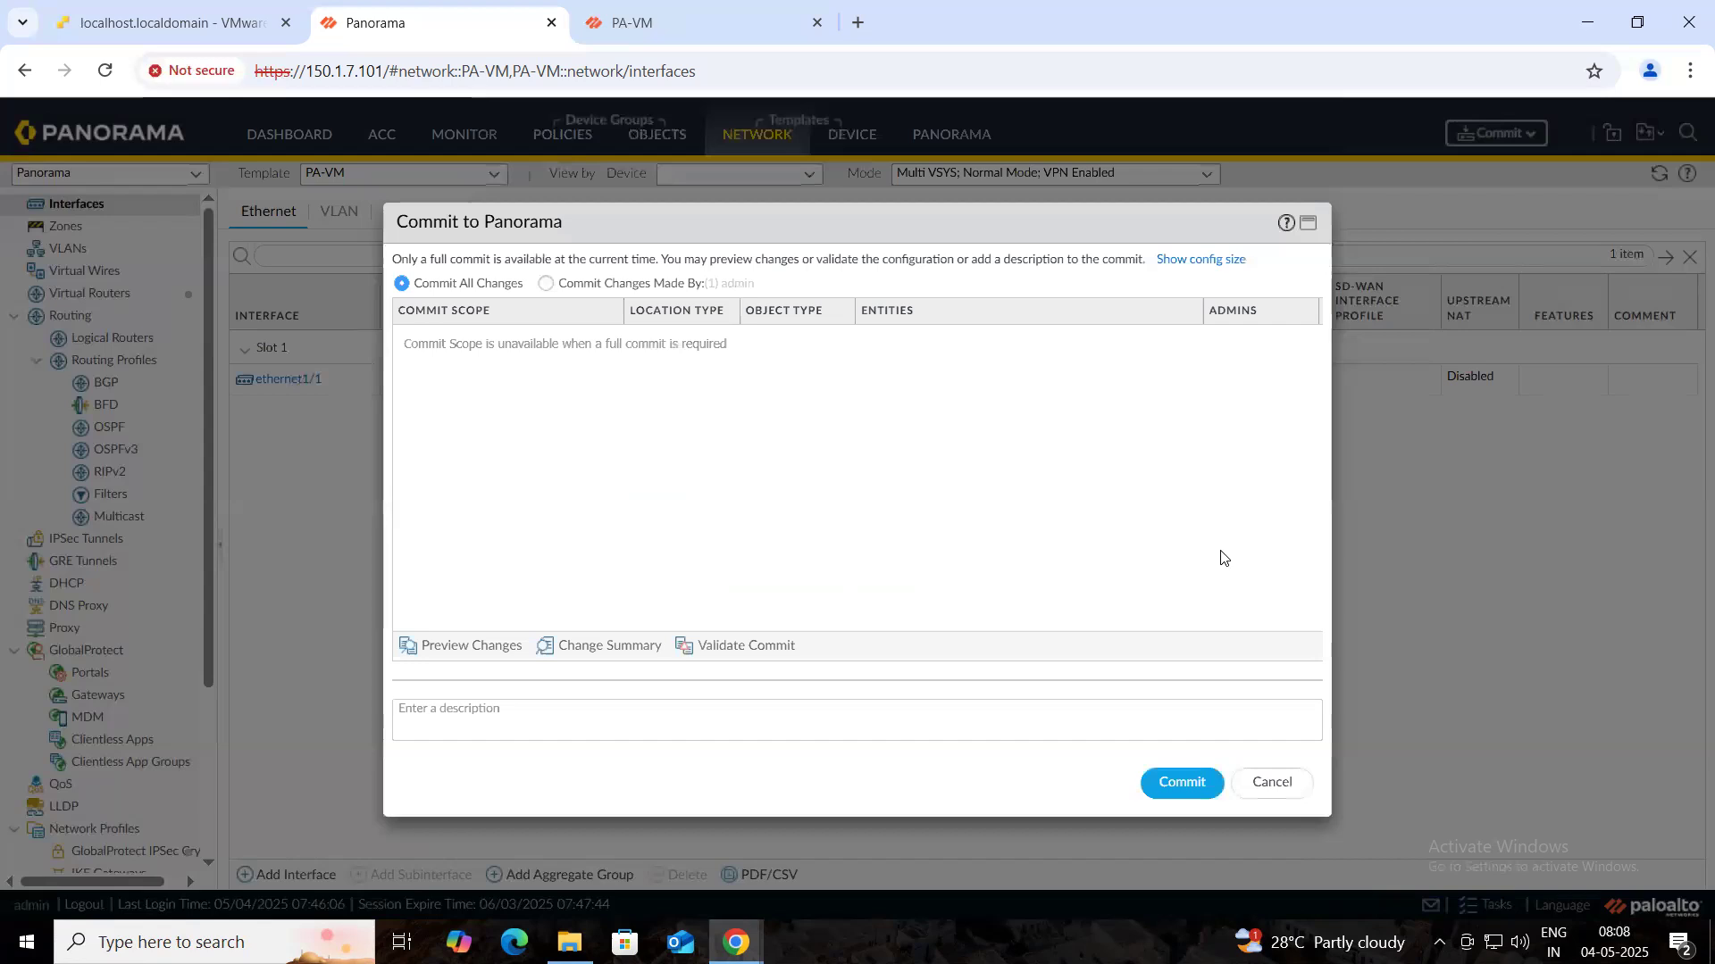
{"action": "left_click", "coordinate": [1175, 793]}
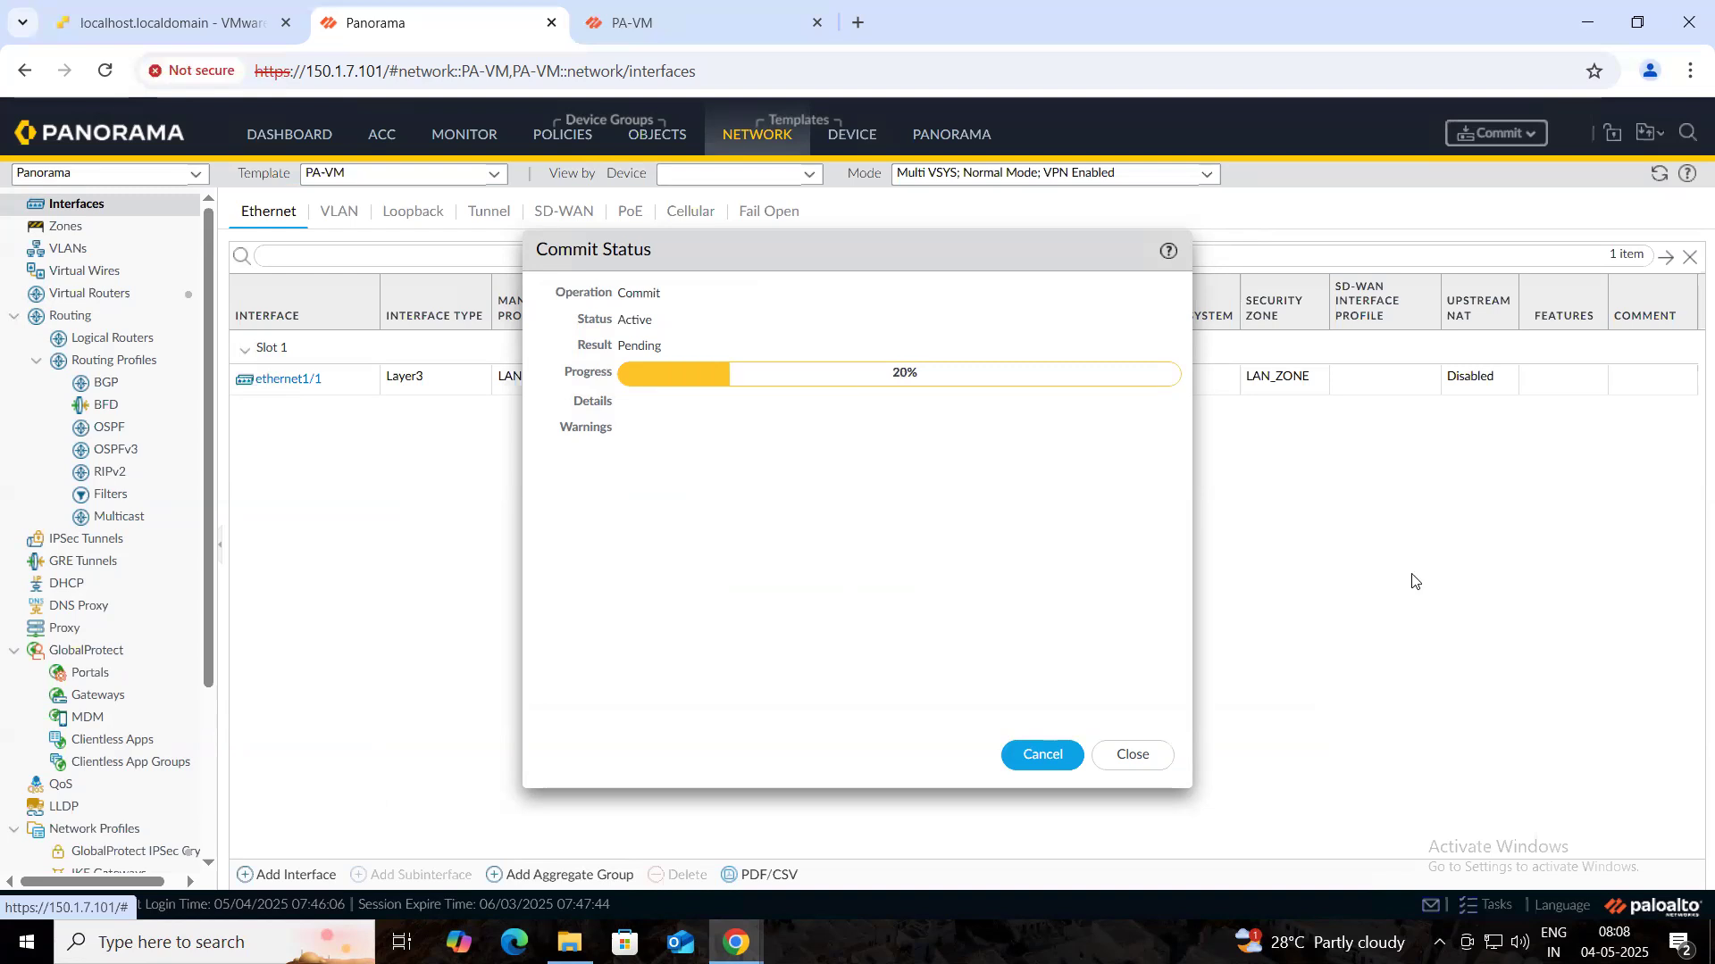
{"action": "left_click", "coordinate": [711, 28]}
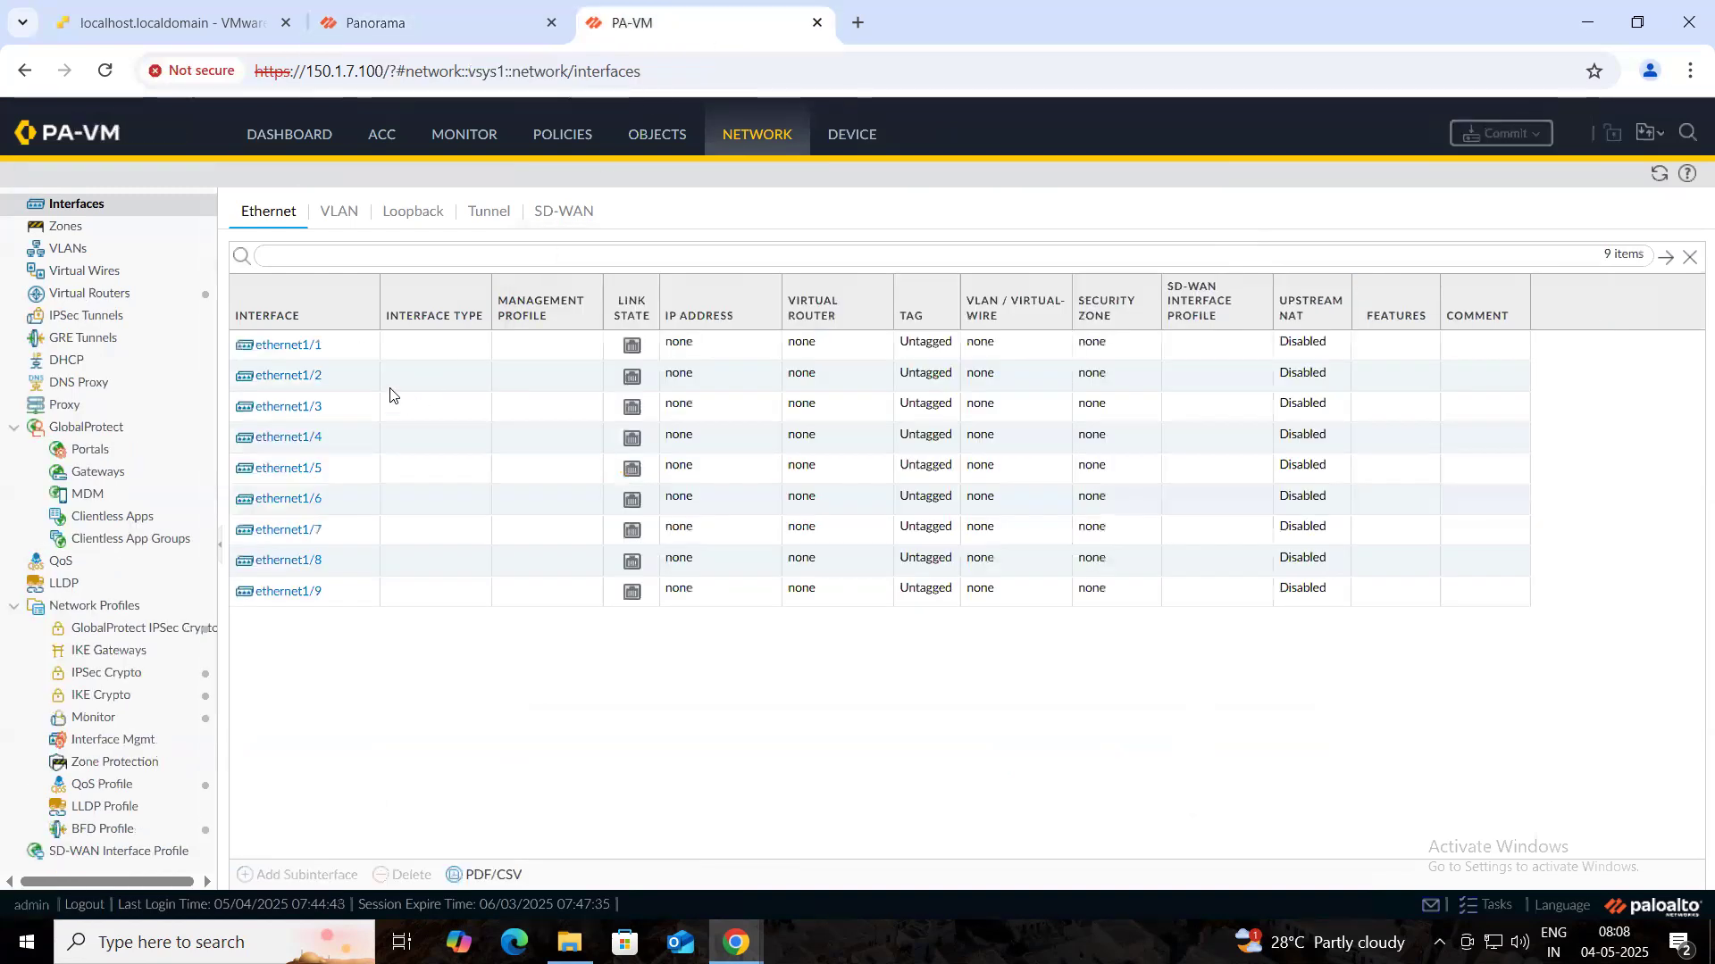
{"action": "left_click", "coordinate": [1656, 176]}
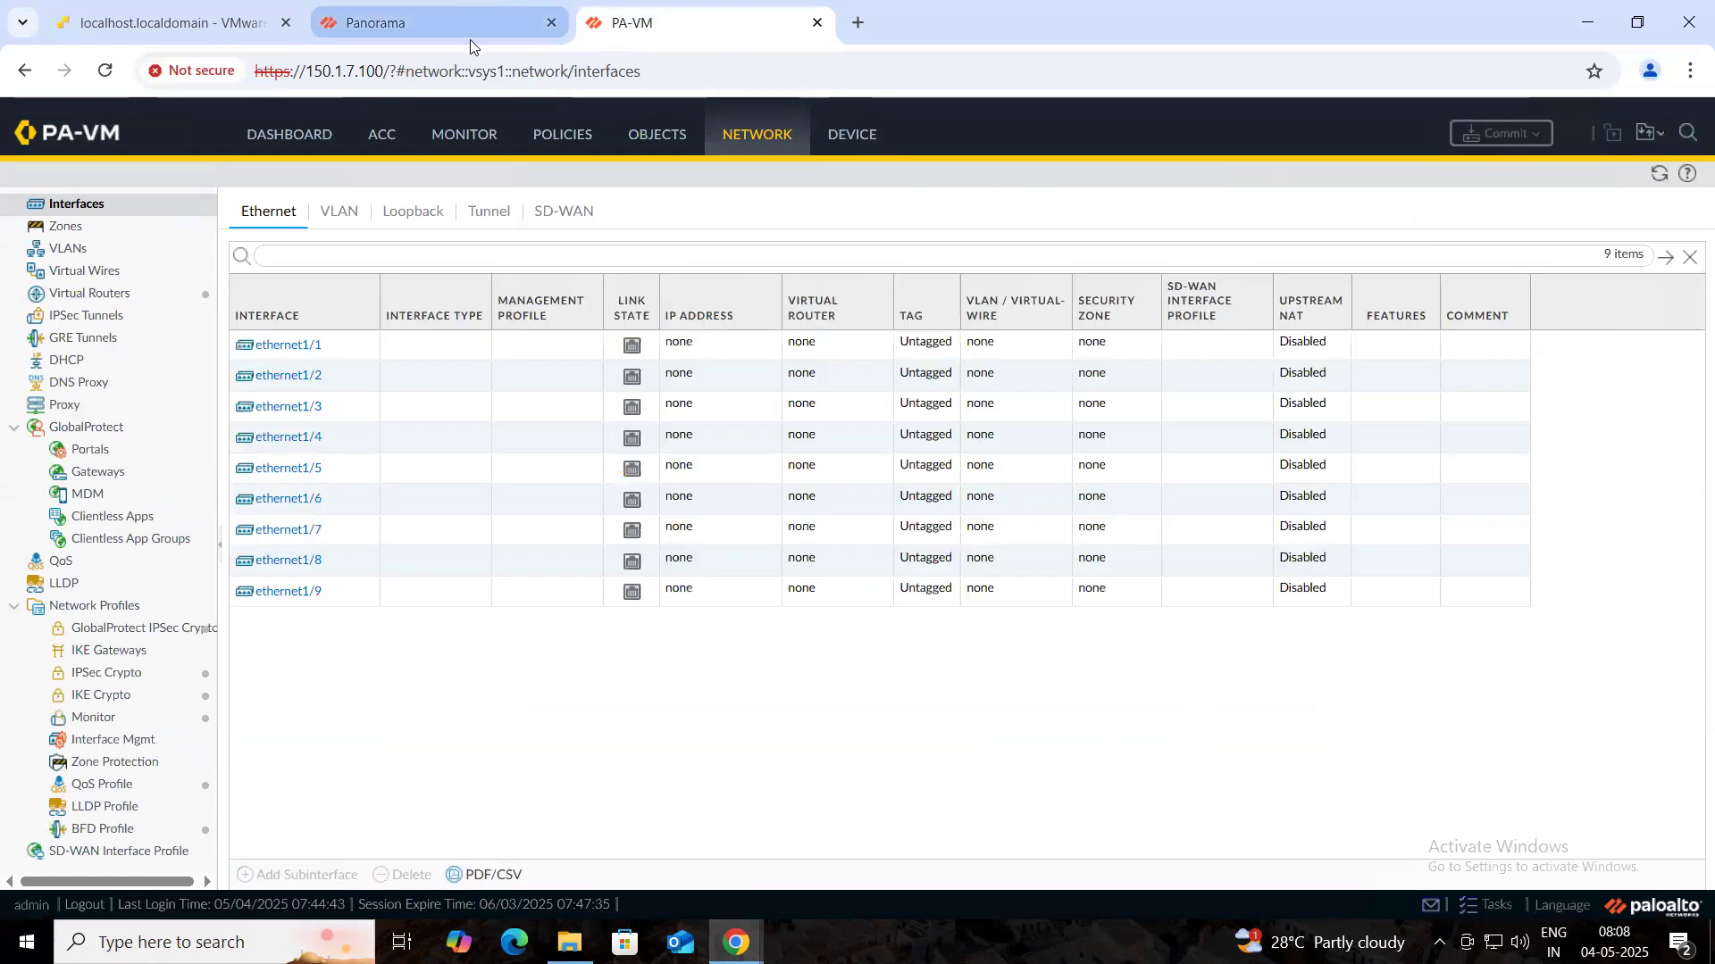
{"action": "left_click", "coordinate": [473, 20]}
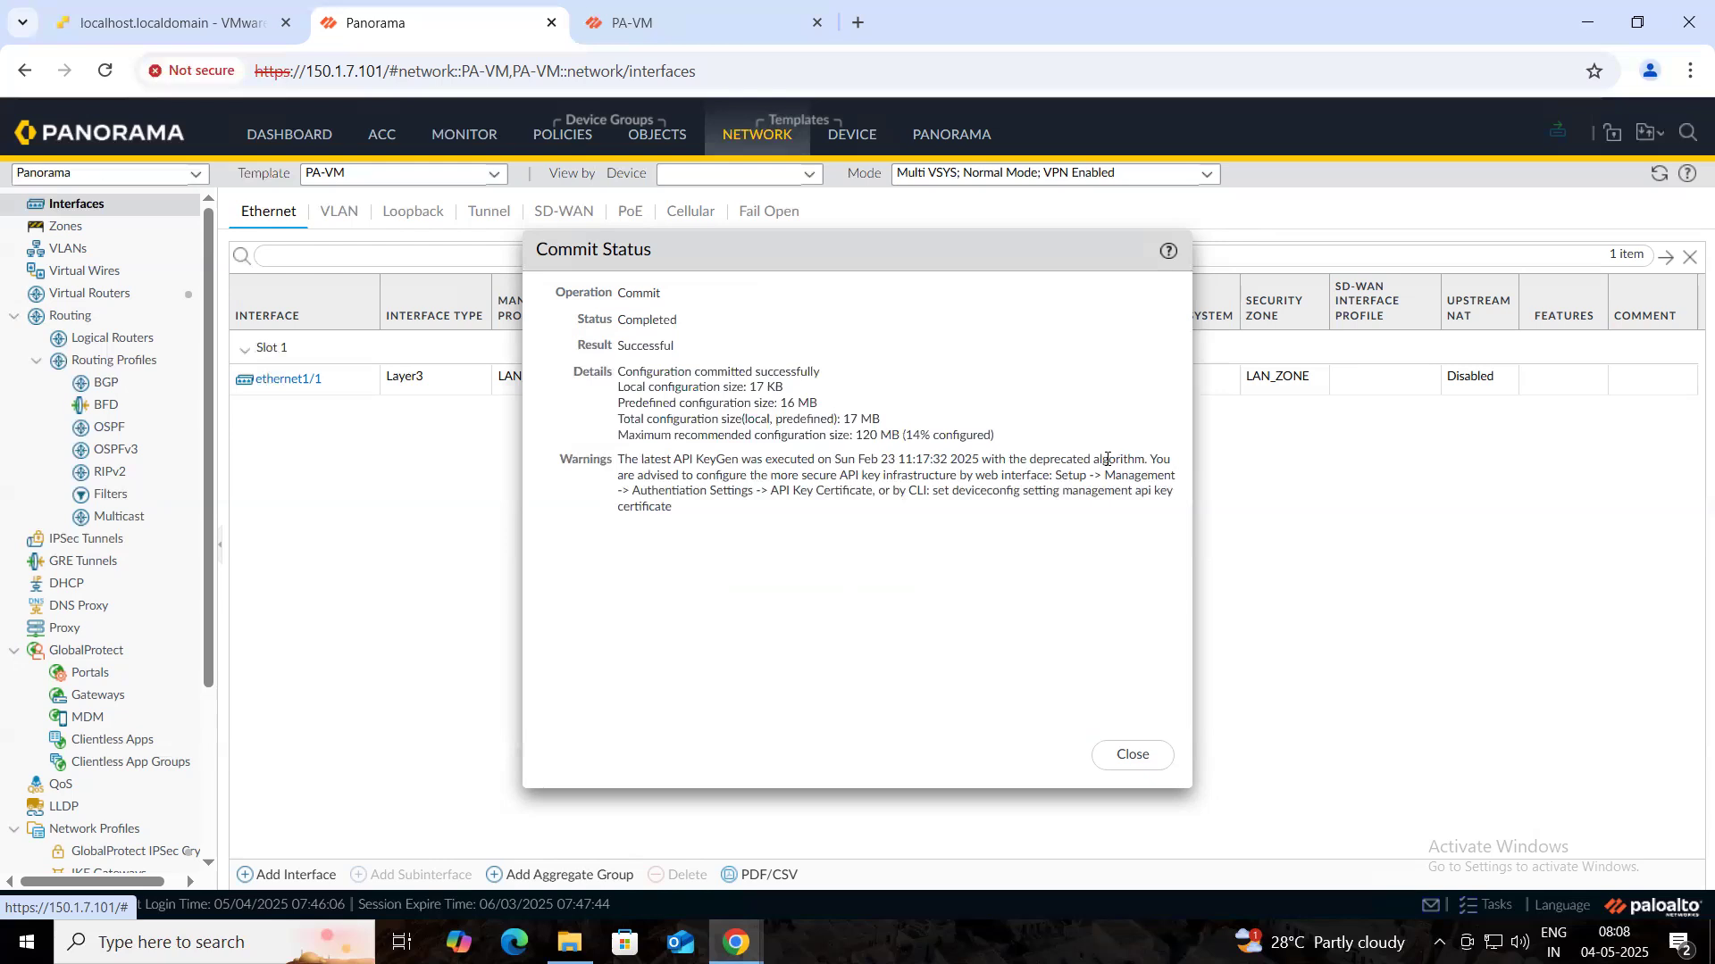
{"action": "left_click", "coordinate": [1125, 753]}
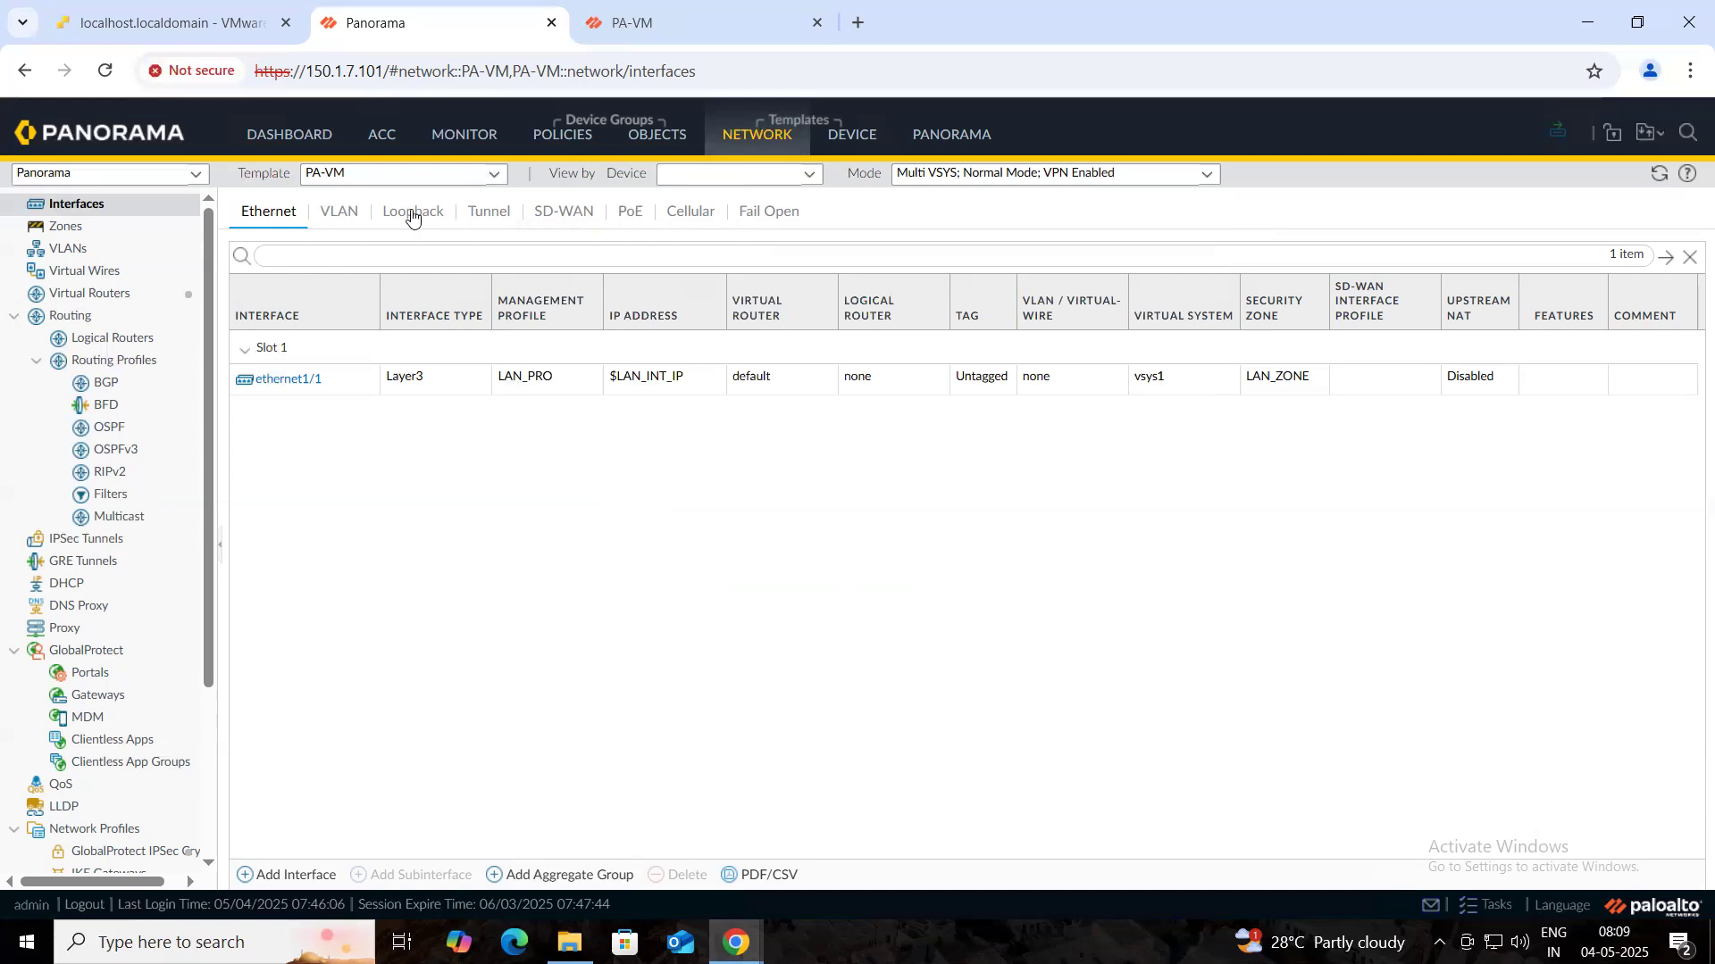
{"action": "left_click", "coordinate": [315, 184]}
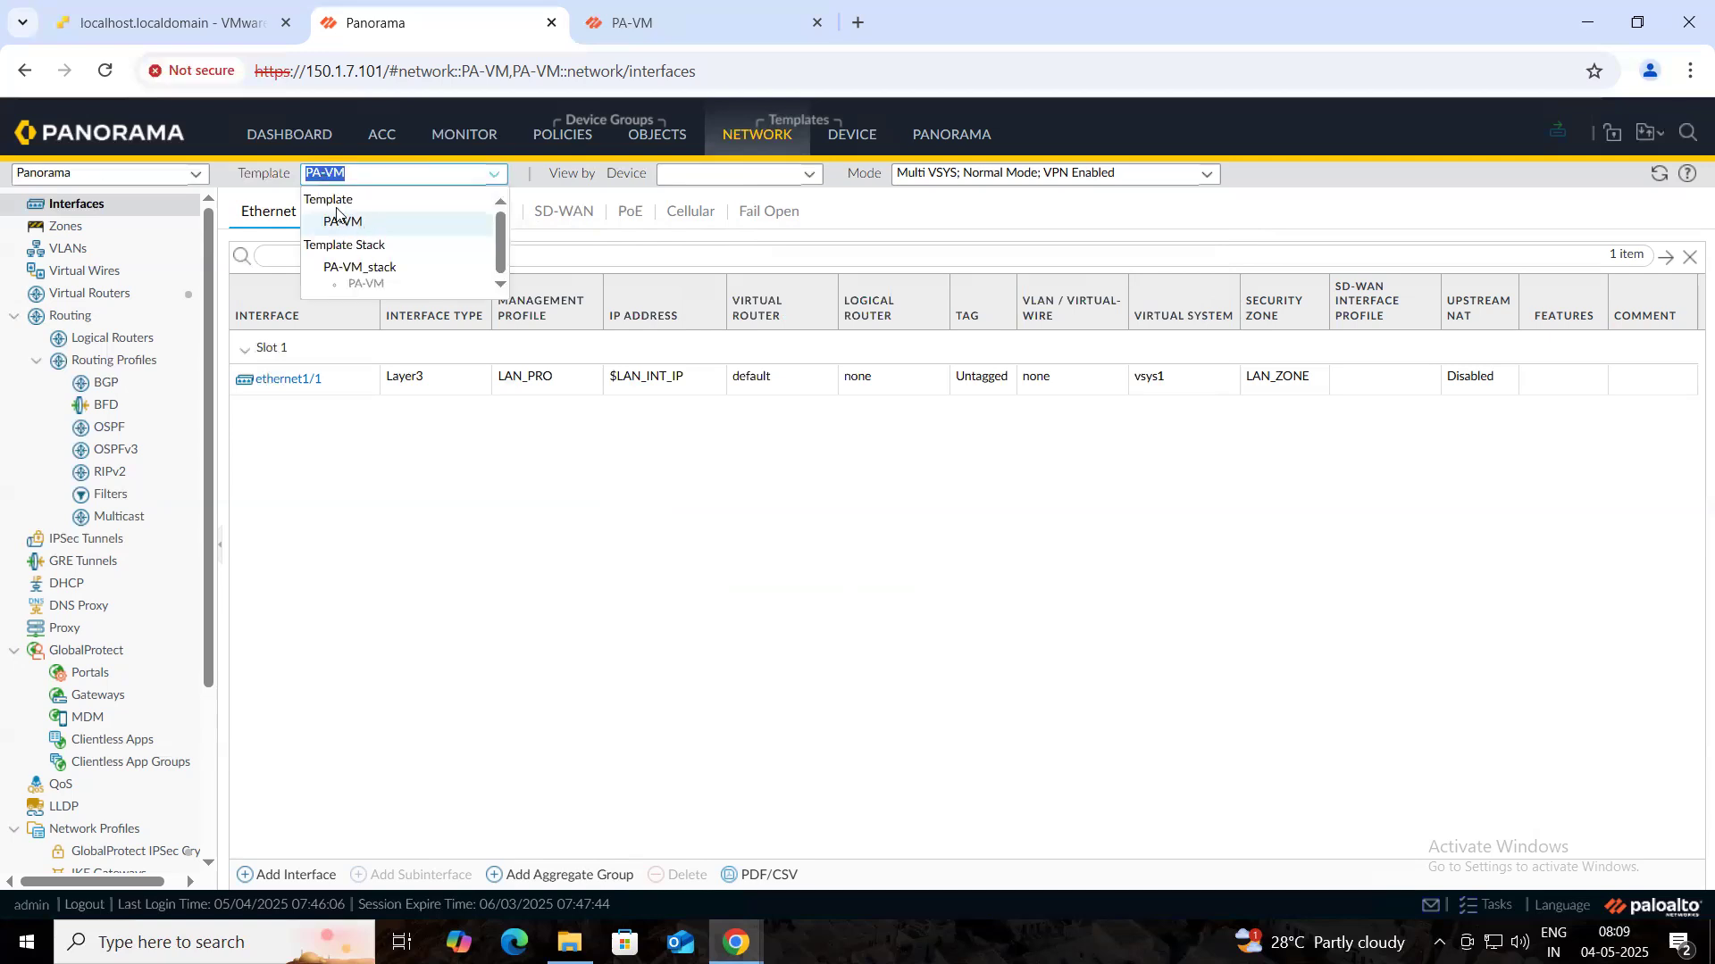
{"action": "left_click", "coordinate": [268, 185]}
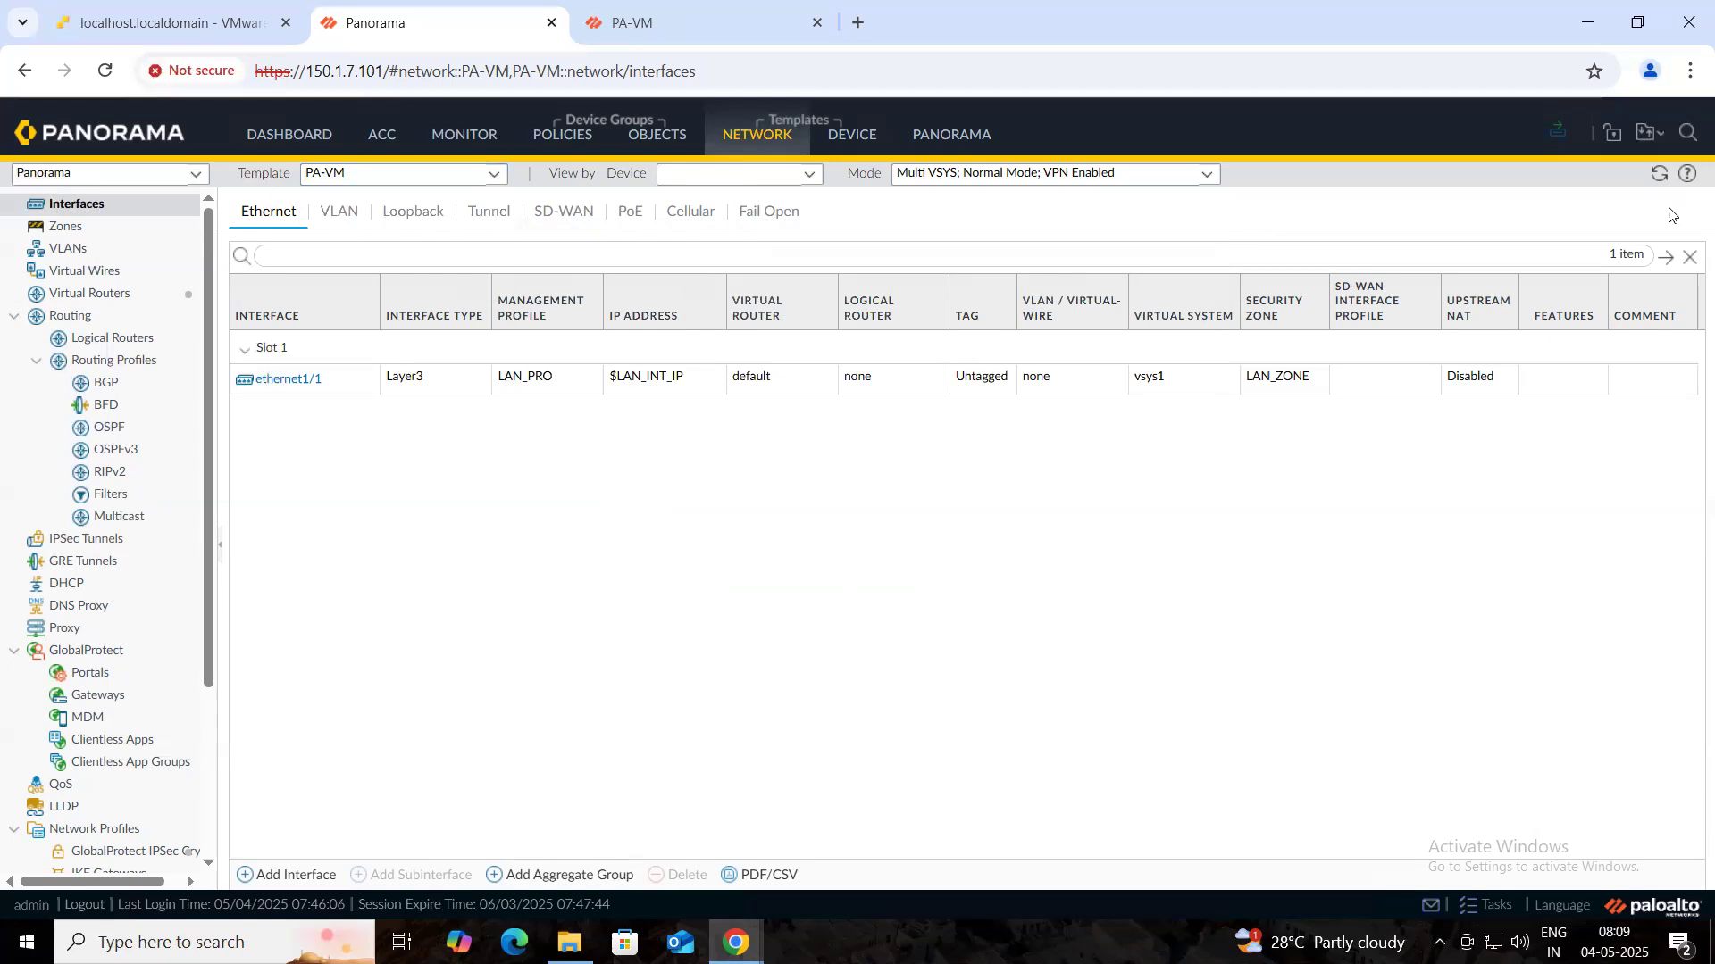
- Push the PA-VM device group and PA-VM_stack template configuration to the firewall via Push to Devices
{"action": "left_click", "coordinate": [1552, 141]}
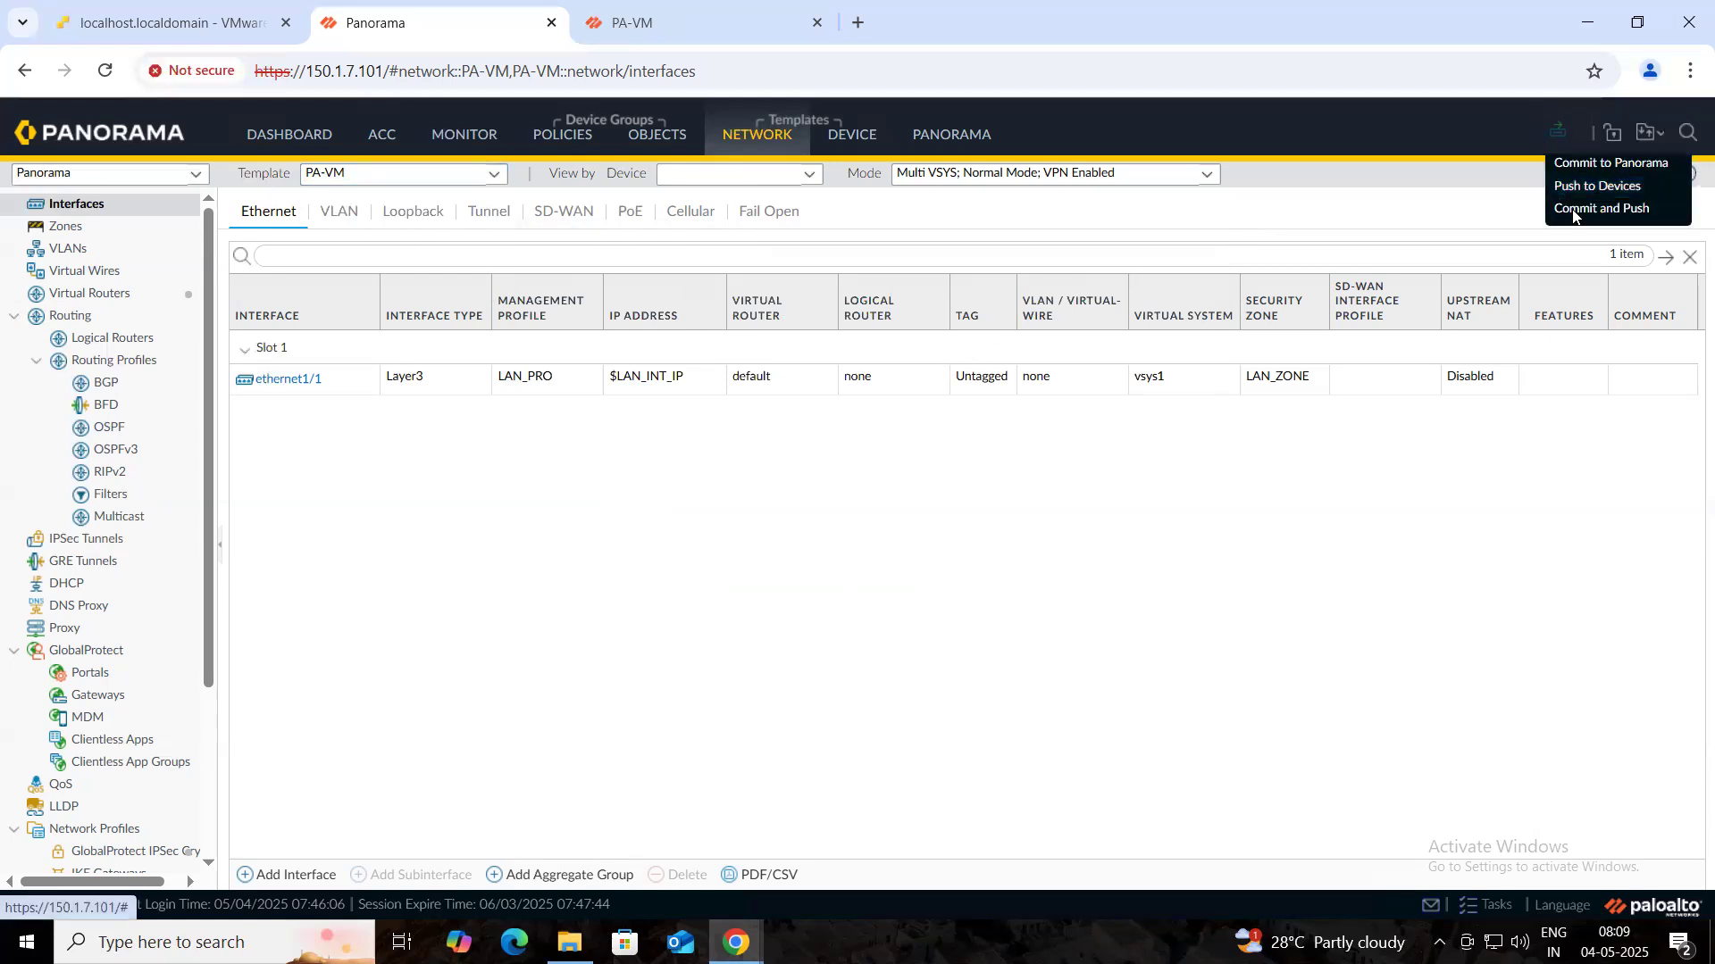
{"action": "left_click", "coordinate": [1579, 216]}
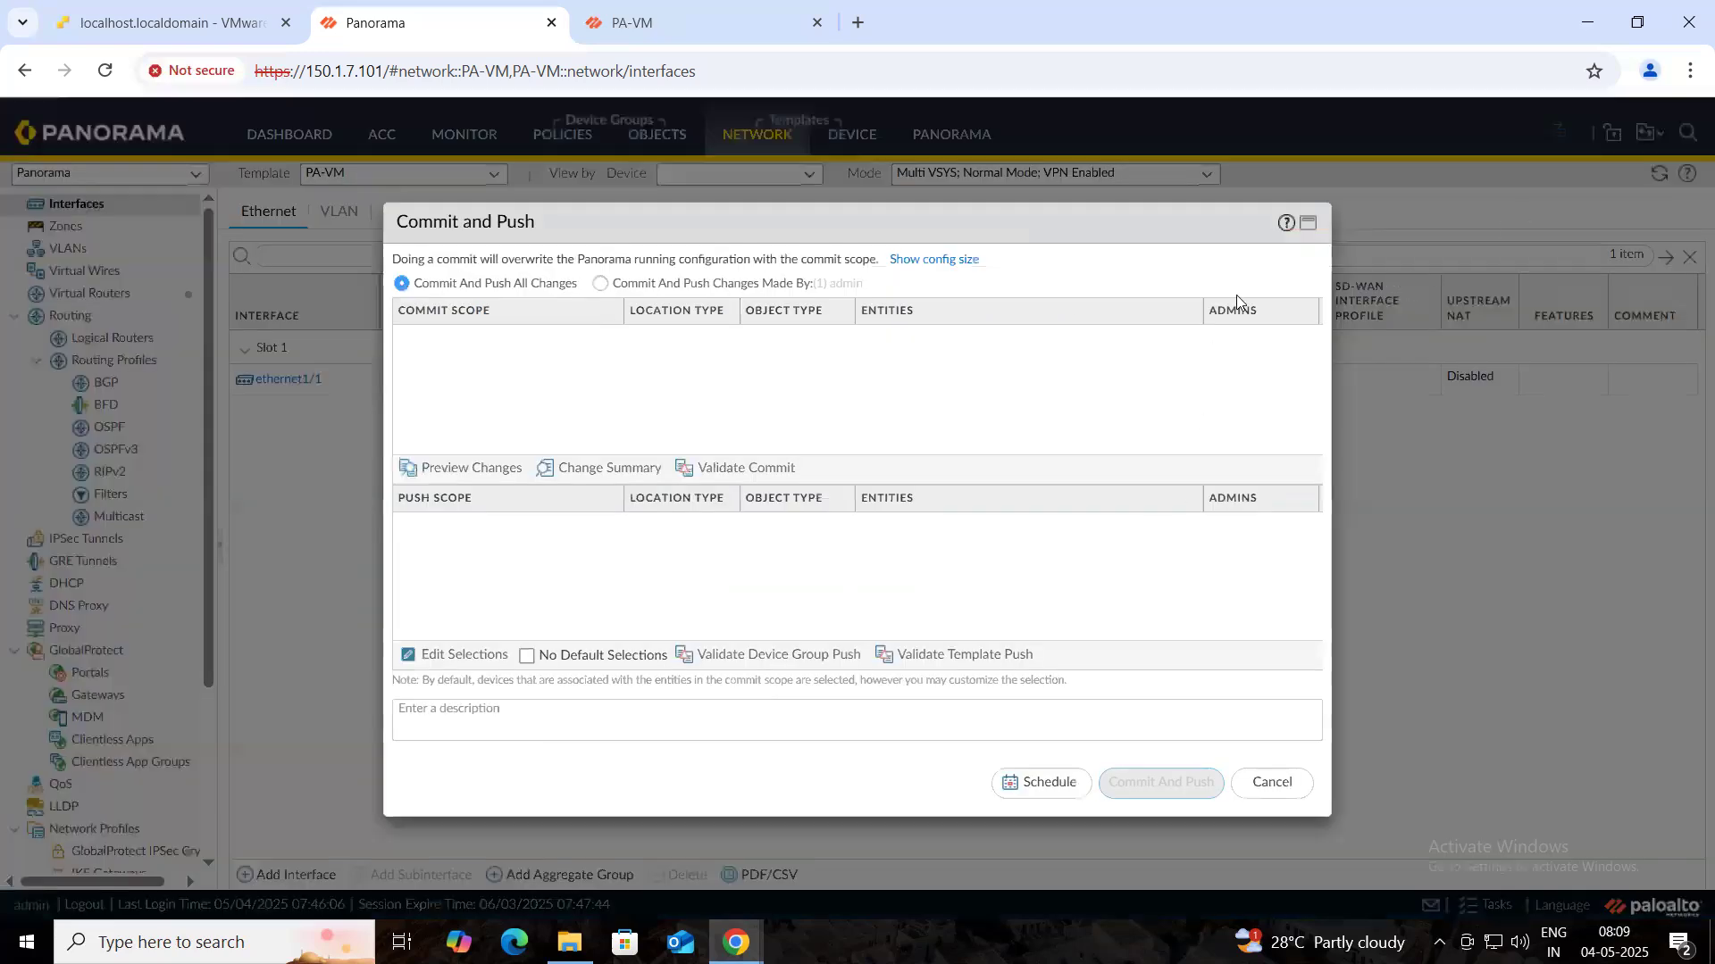
{"action": "left_click", "coordinate": [1282, 789]}
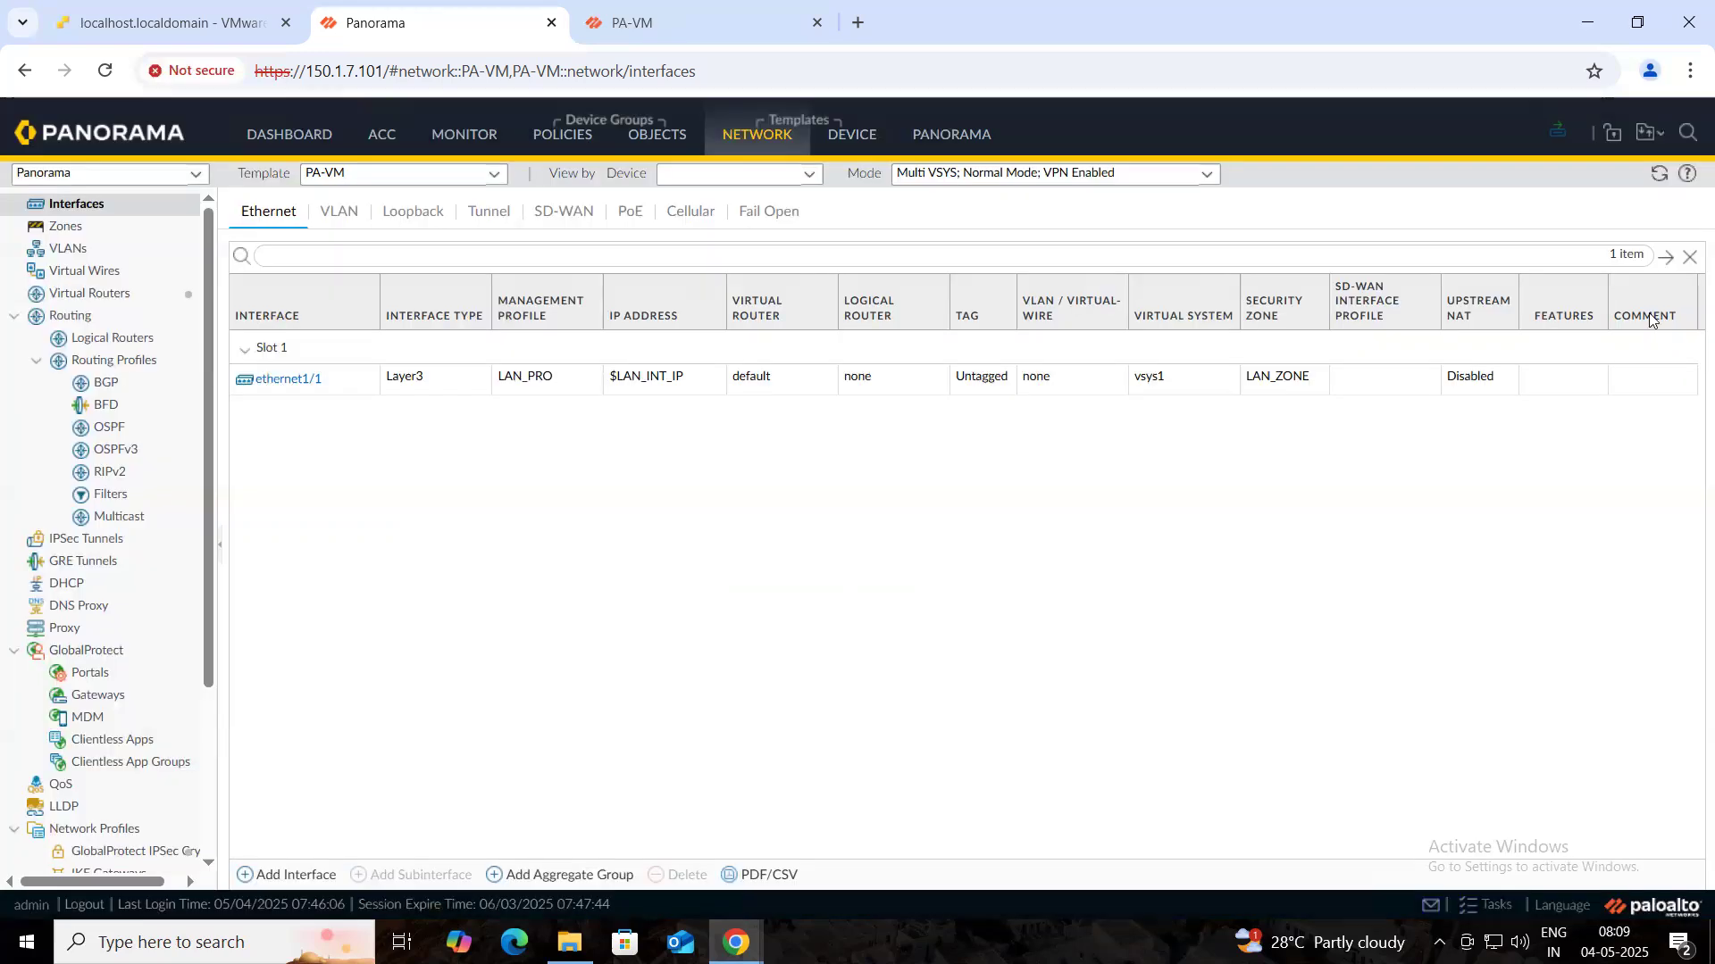
{"action": "left_click", "coordinate": [1556, 134]}
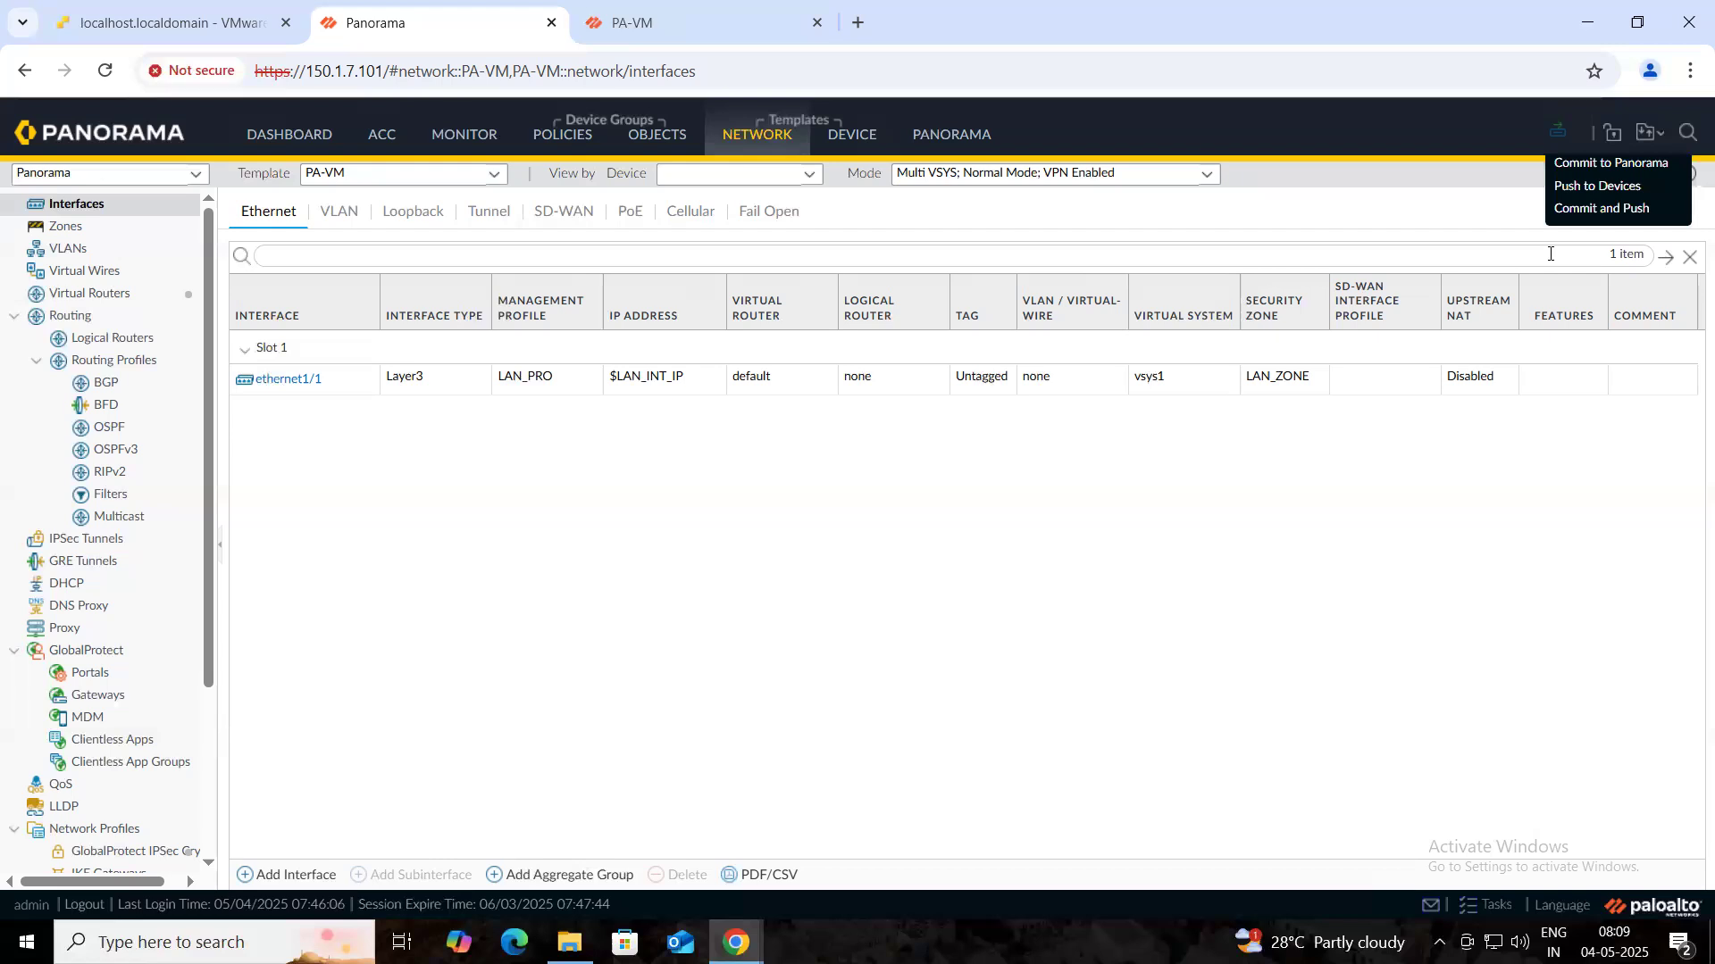
{"action": "left_click", "coordinate": [1568, 188]}
{"action": "left_click", "coordinate": [1199, 797]}
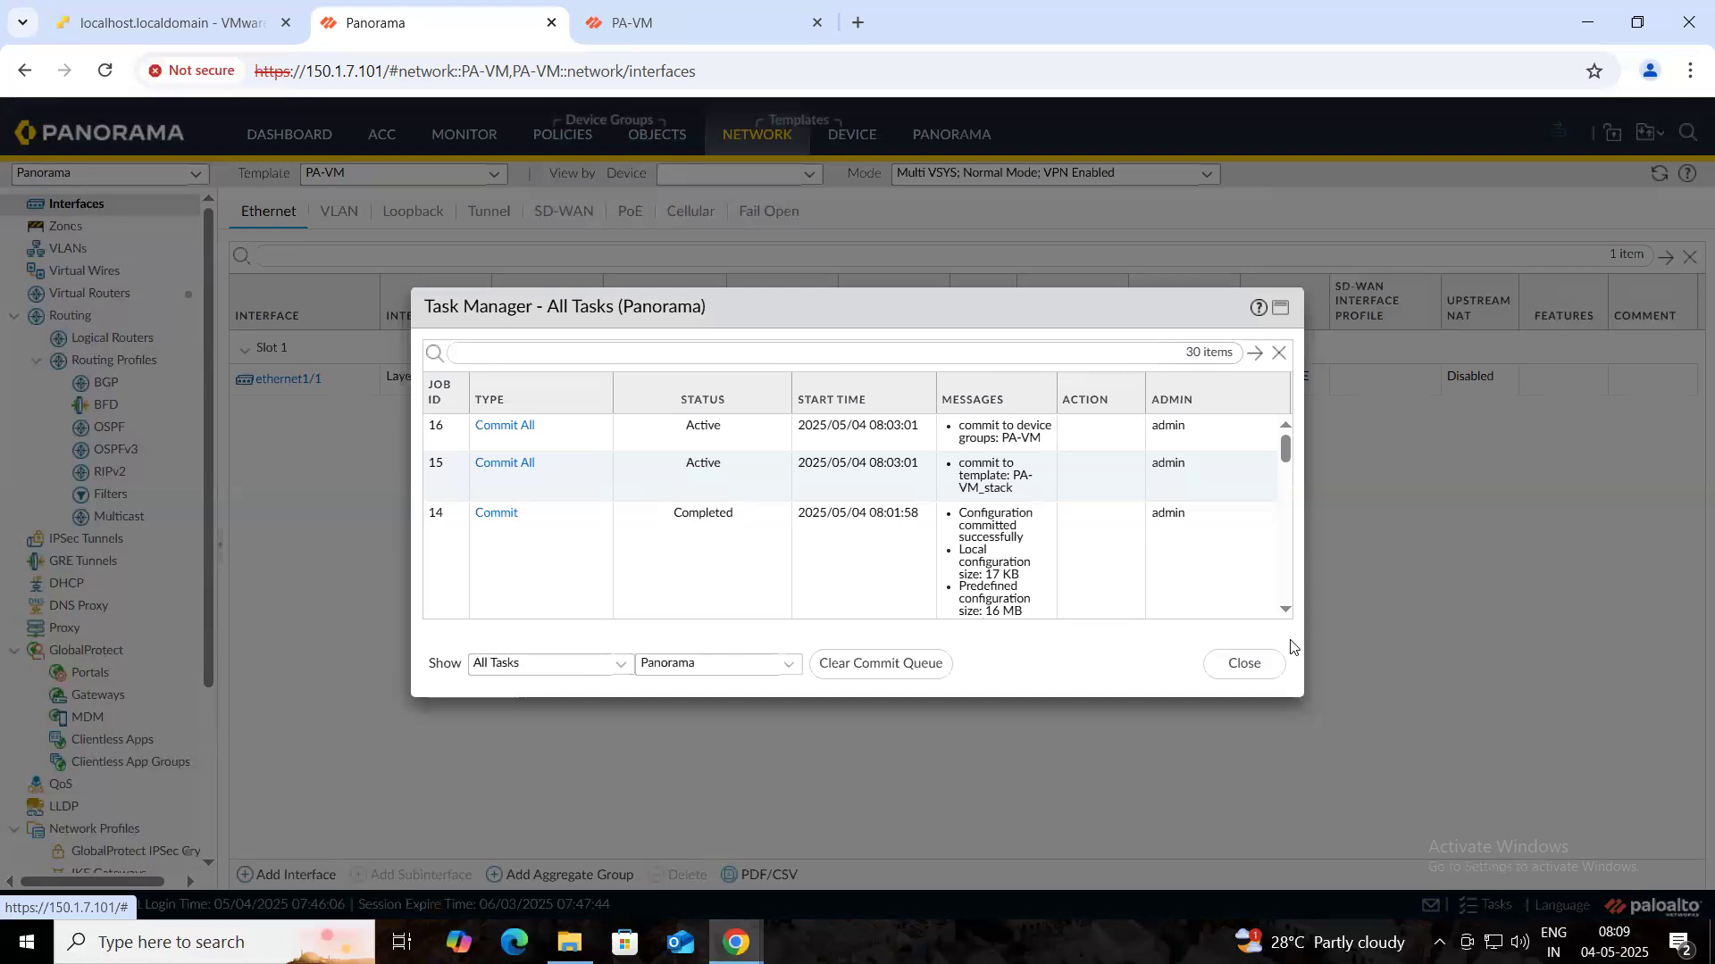
{"action": "left_click", "coordinate": [1246, 663]}
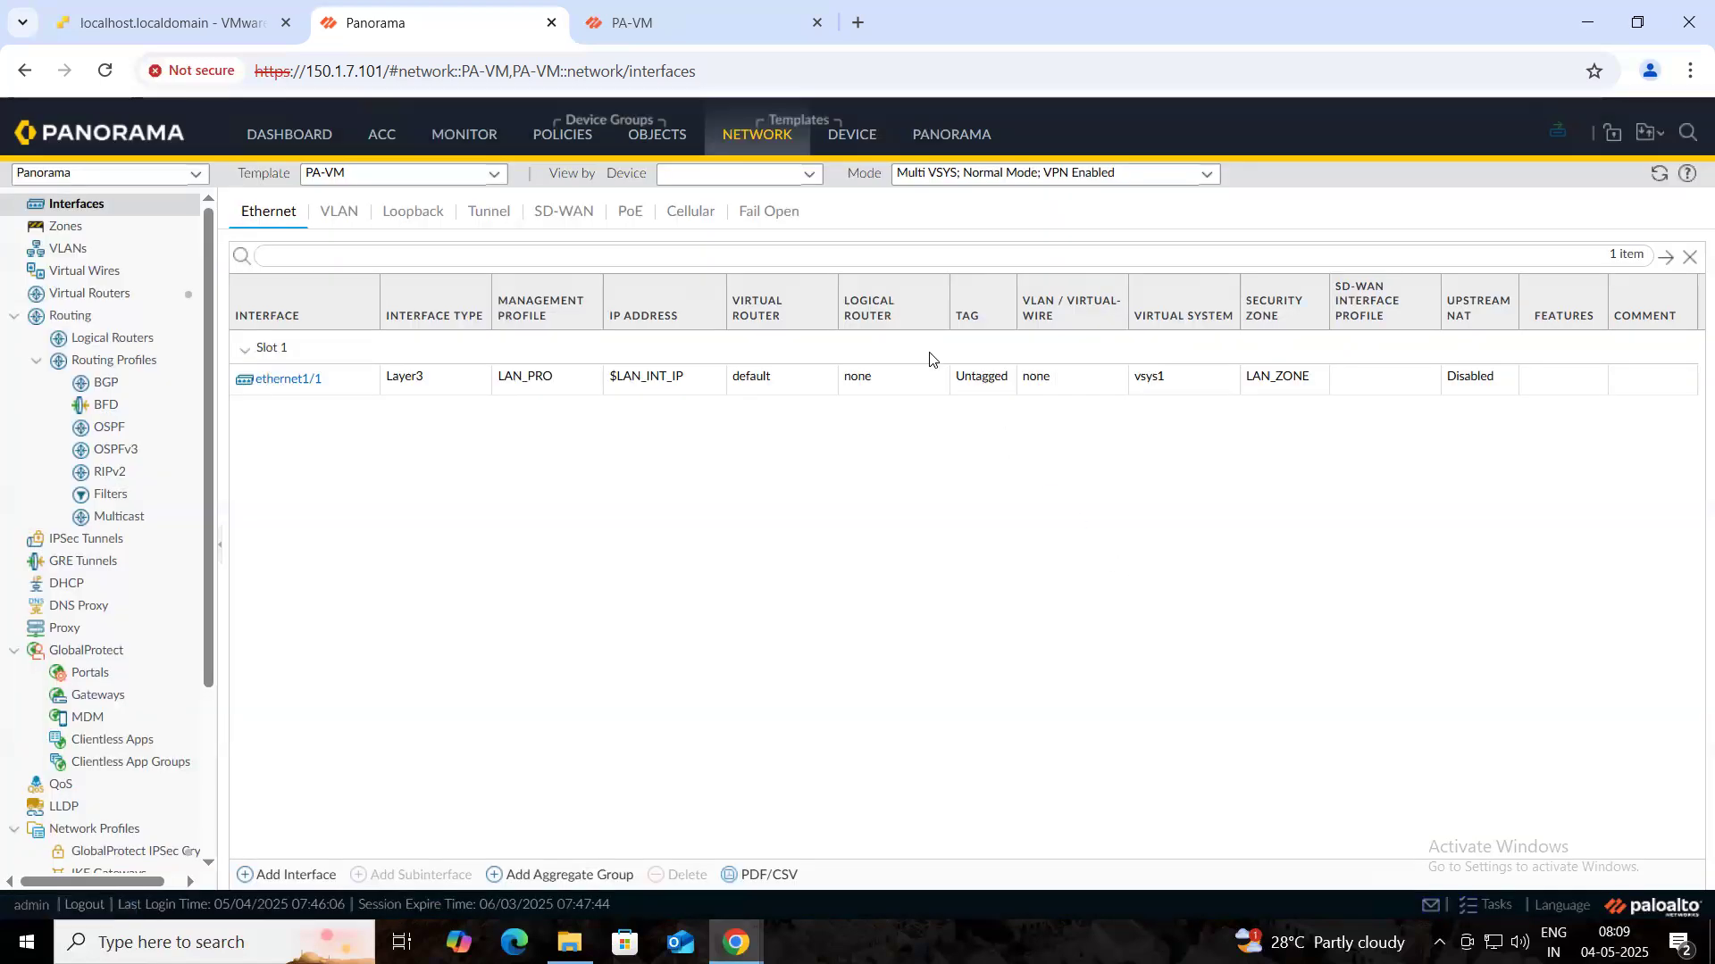
{"action": "left_click", "coordinate": [722, 26]}
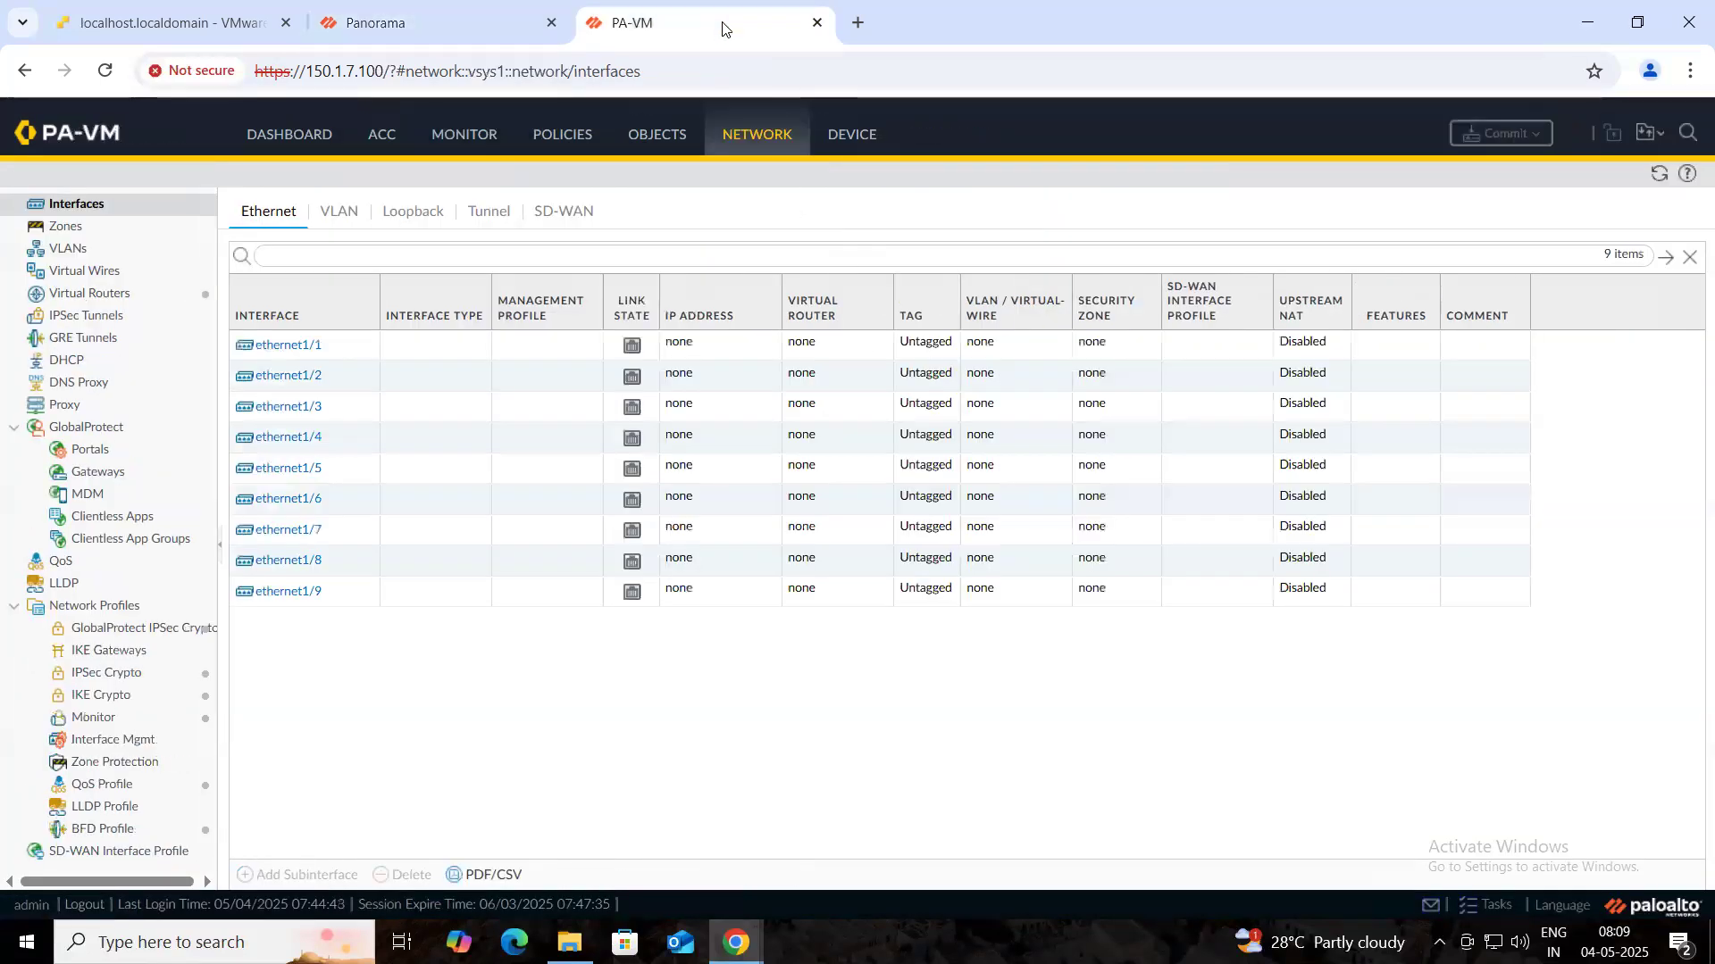
- Refresh the firewall's interface list twice, then return to Panorama and cancel Commit and Push
{"action": "left_click", "coordinate": [1658, 175]}
{"action": "left_click", "coordinate": [1656, 176]}
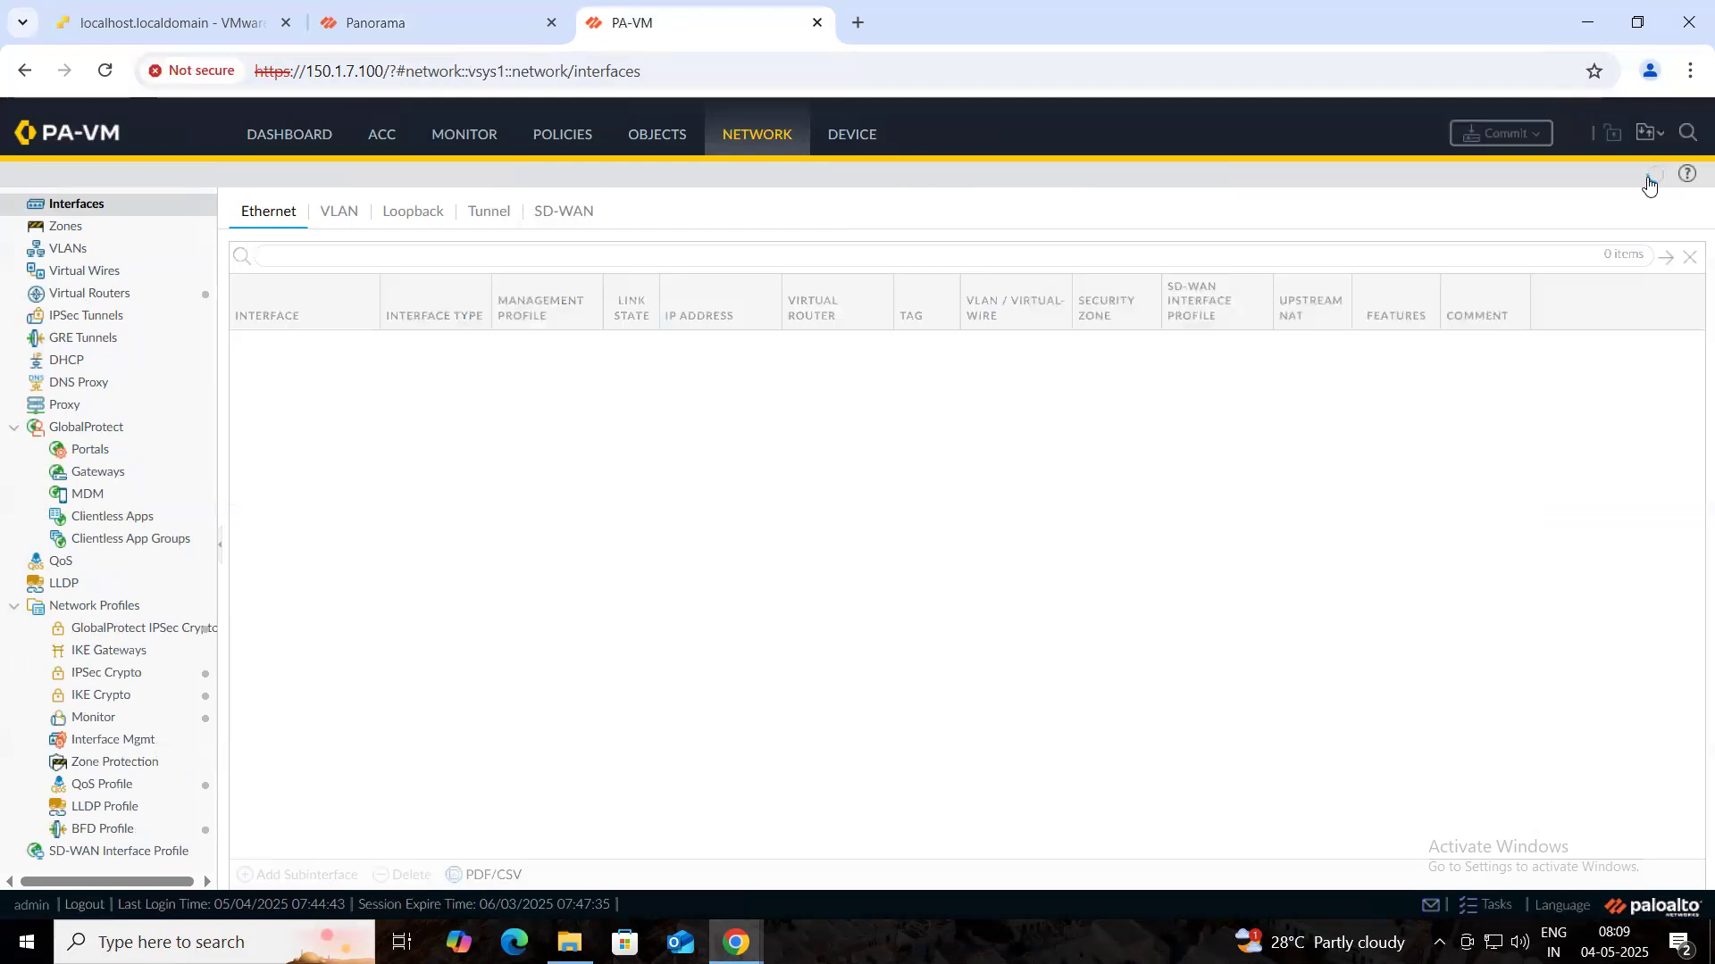
{"action": "left_click", "coordinate": [377, 24]}
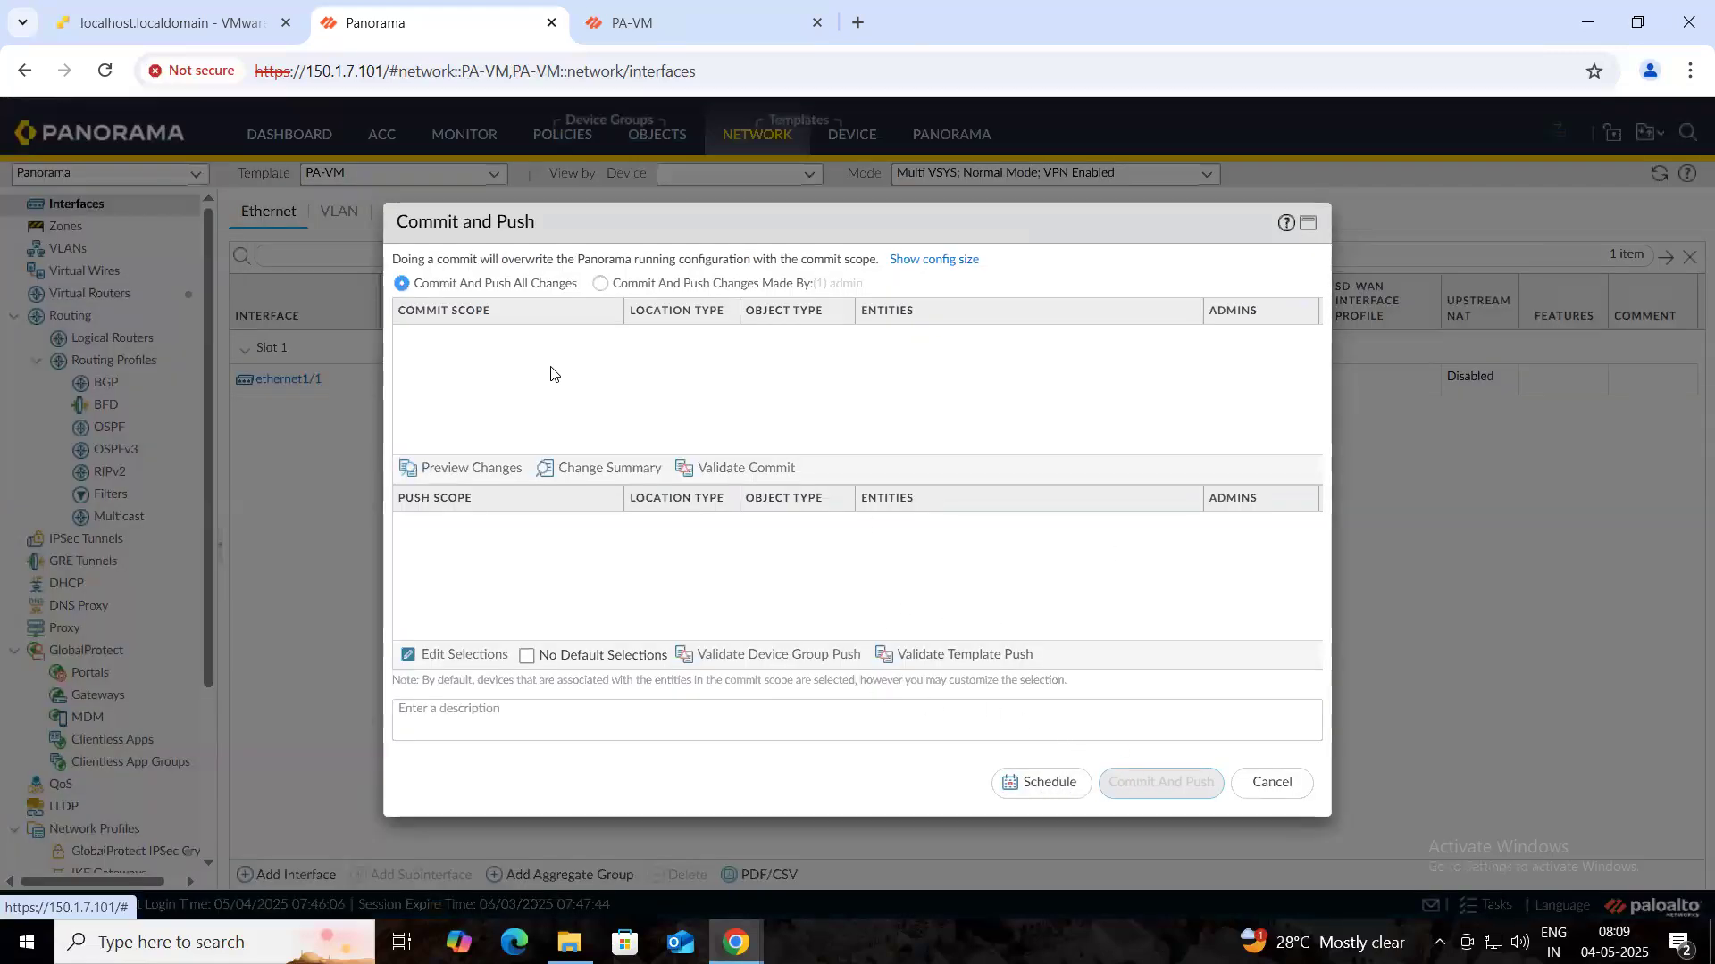
{"action": "left_click", "coordinate": [1288, 788]}
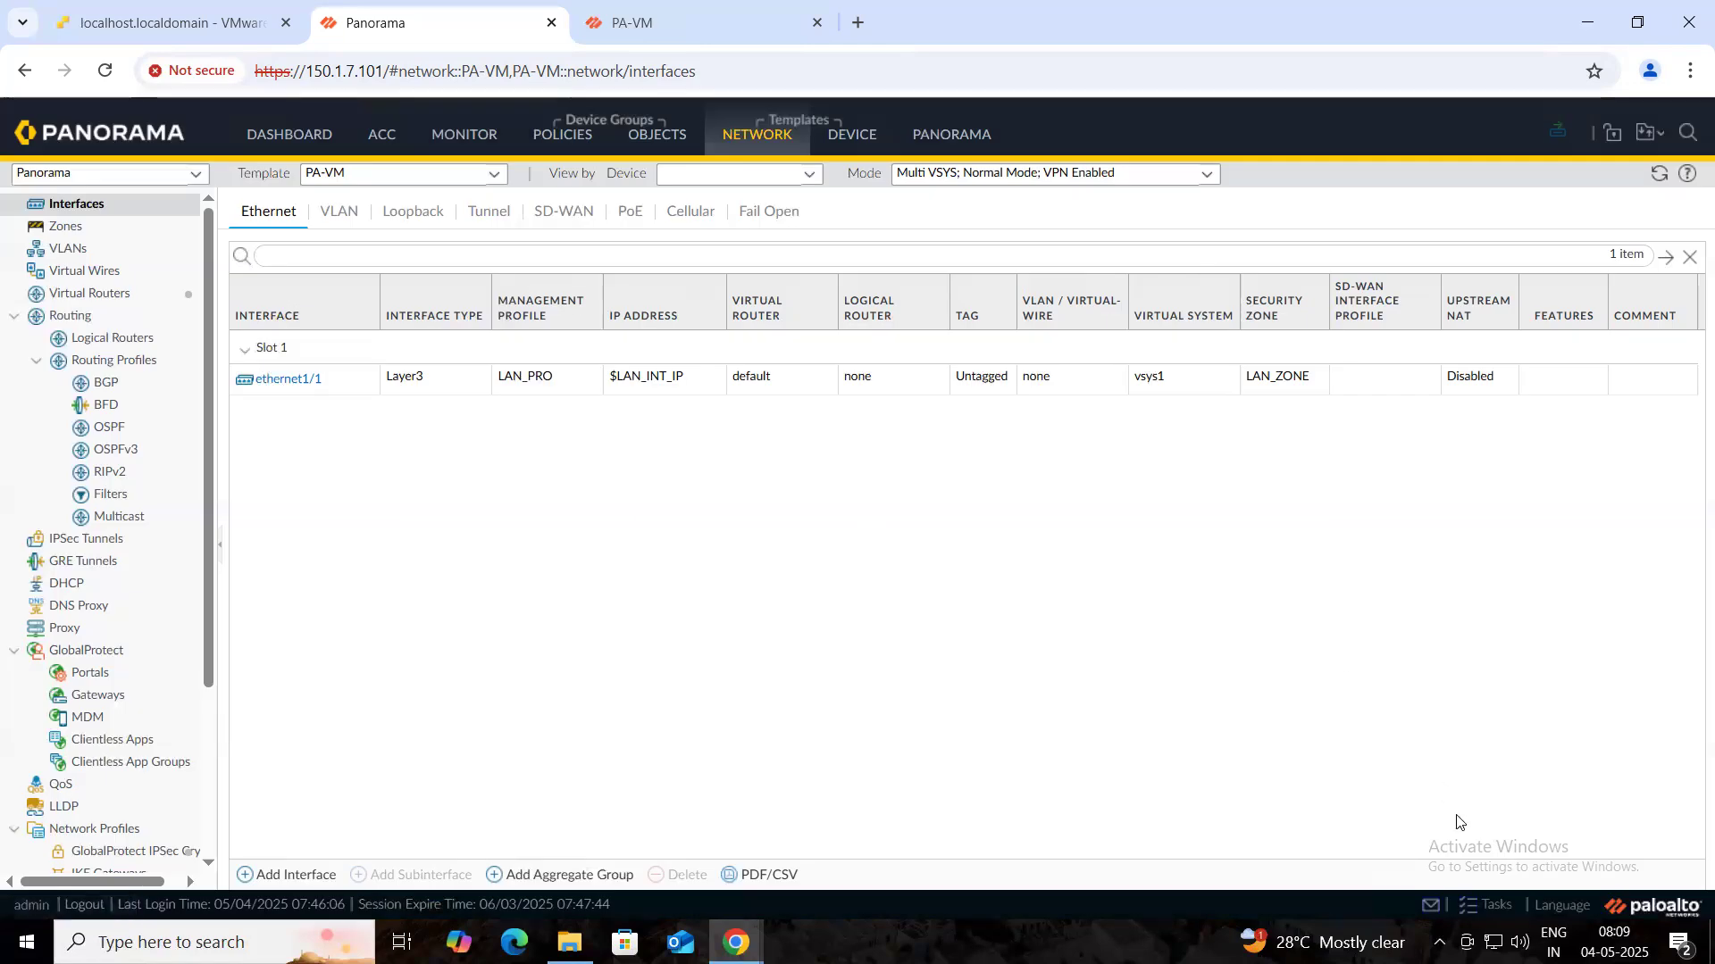
- Review the device group push and PA-VM_stack template commit job details in Task Manager, then close it
{"action": "left_click", "coordinate": [1495, 907]}
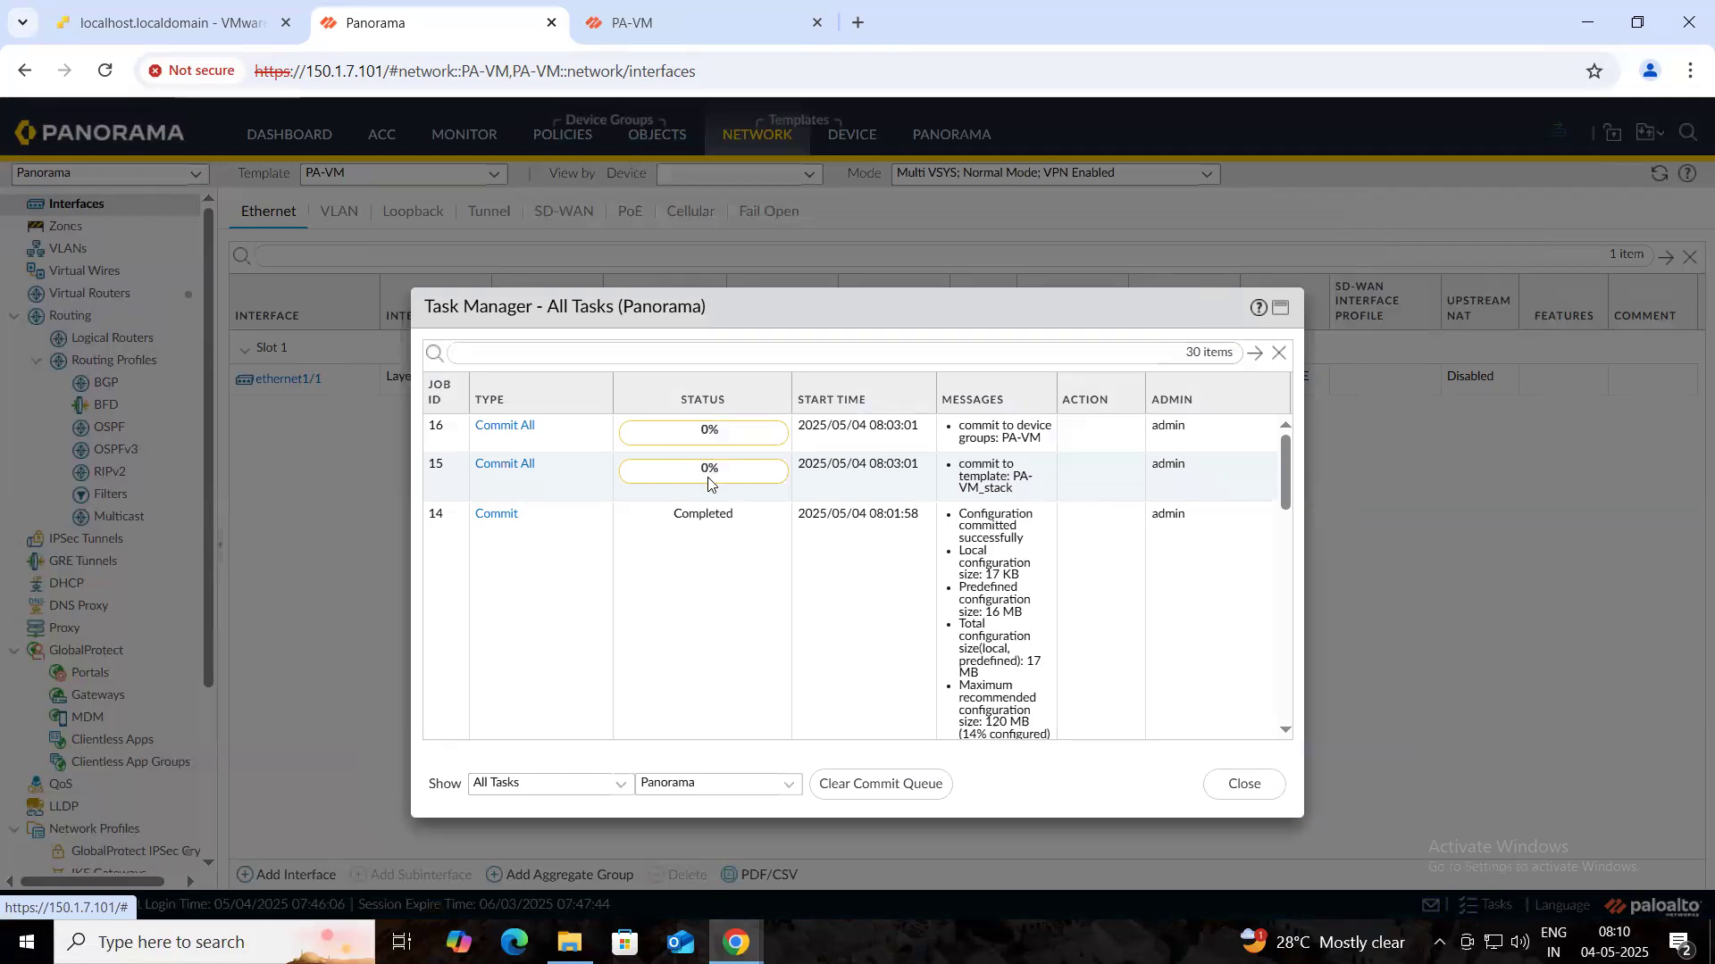
{"action": "left_click_drag", "start_coordinate": [747, 302], "coordinate": [748, 228]}
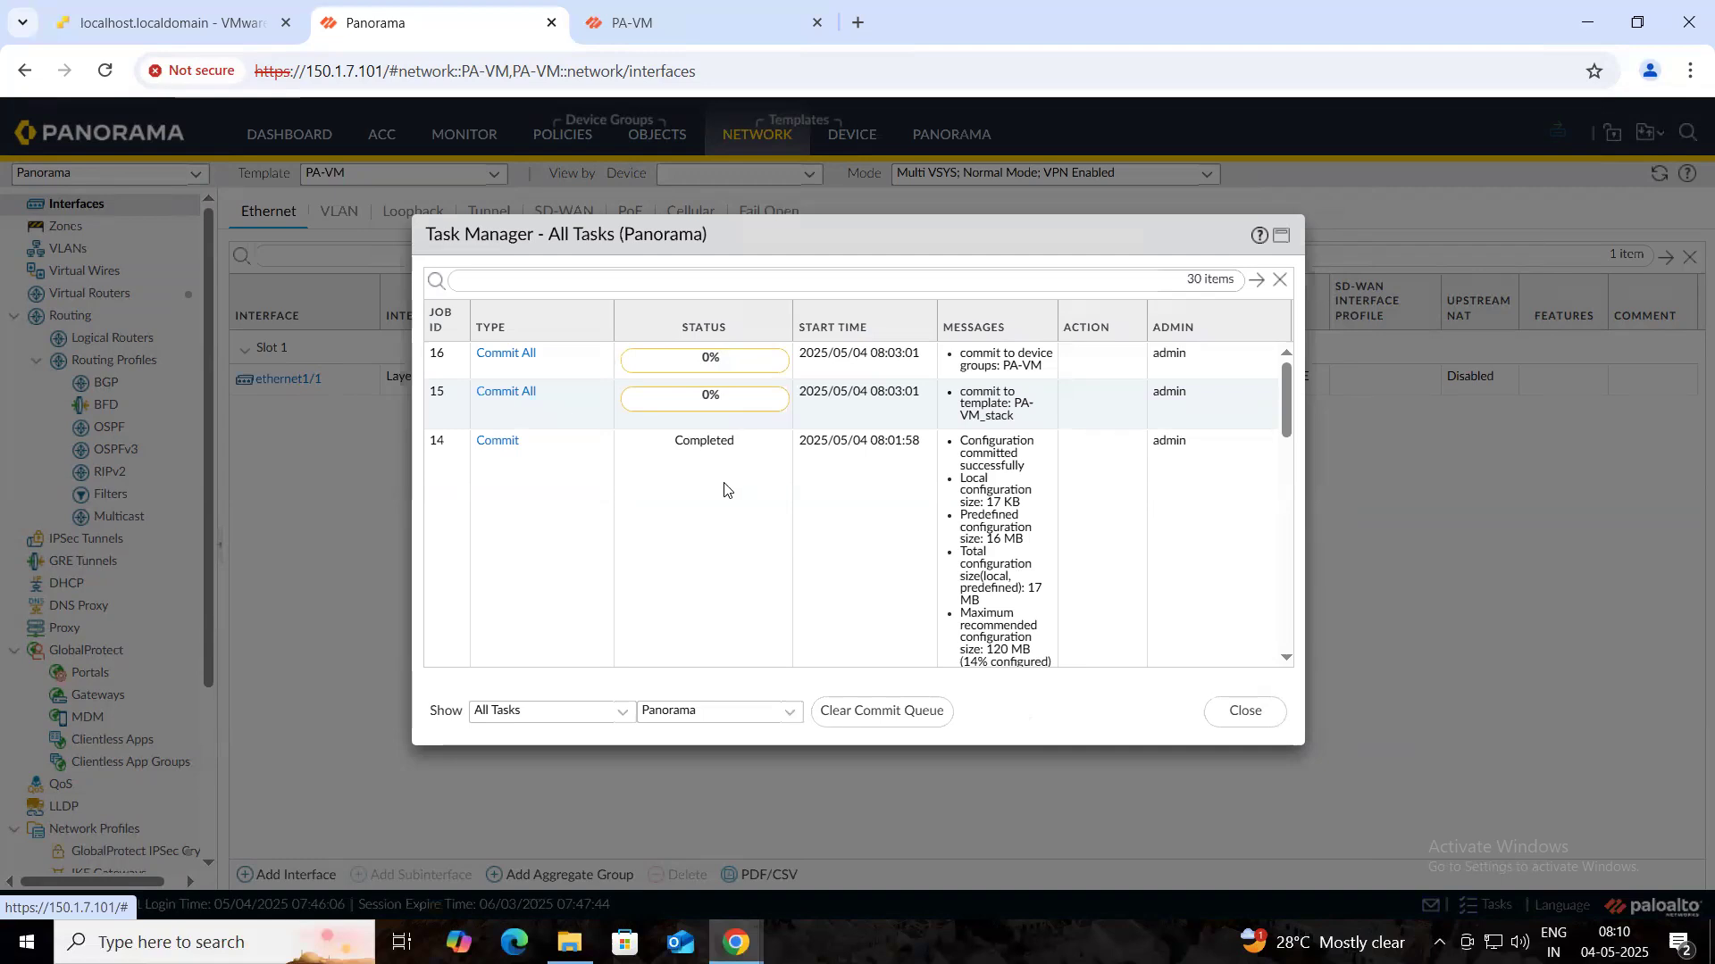
{"action": "left_click", "coordinate": [495, 360]}
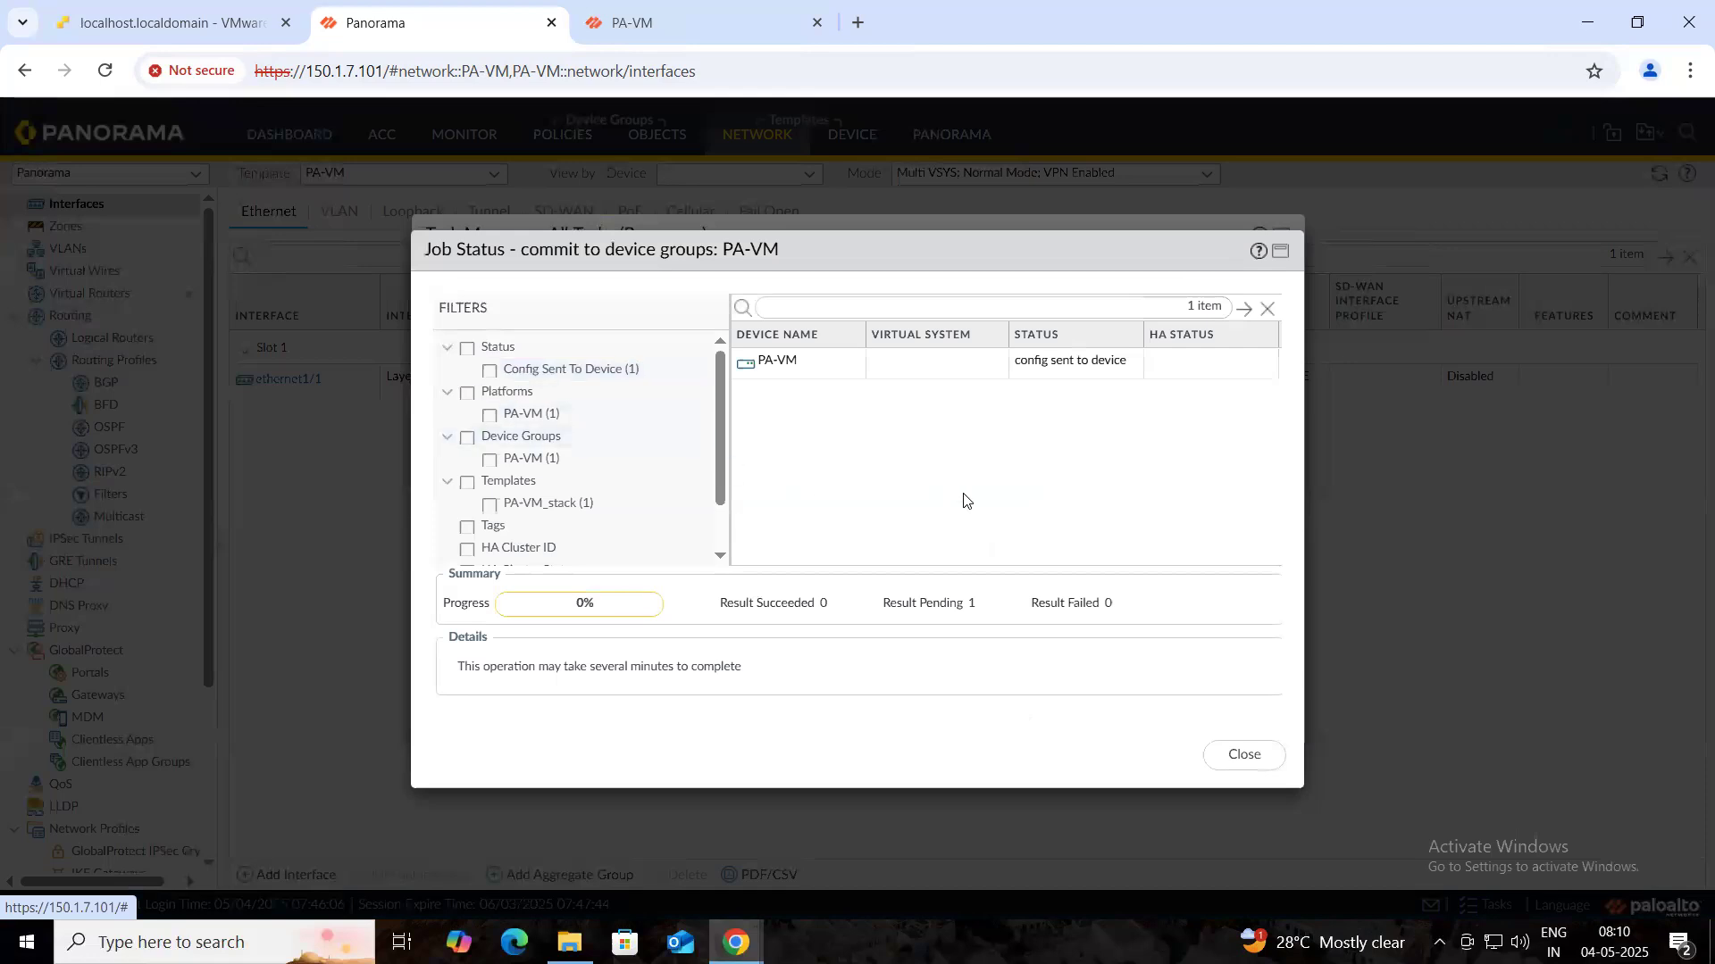
{"action": "left_click", "coordinate": [1243, 756]}
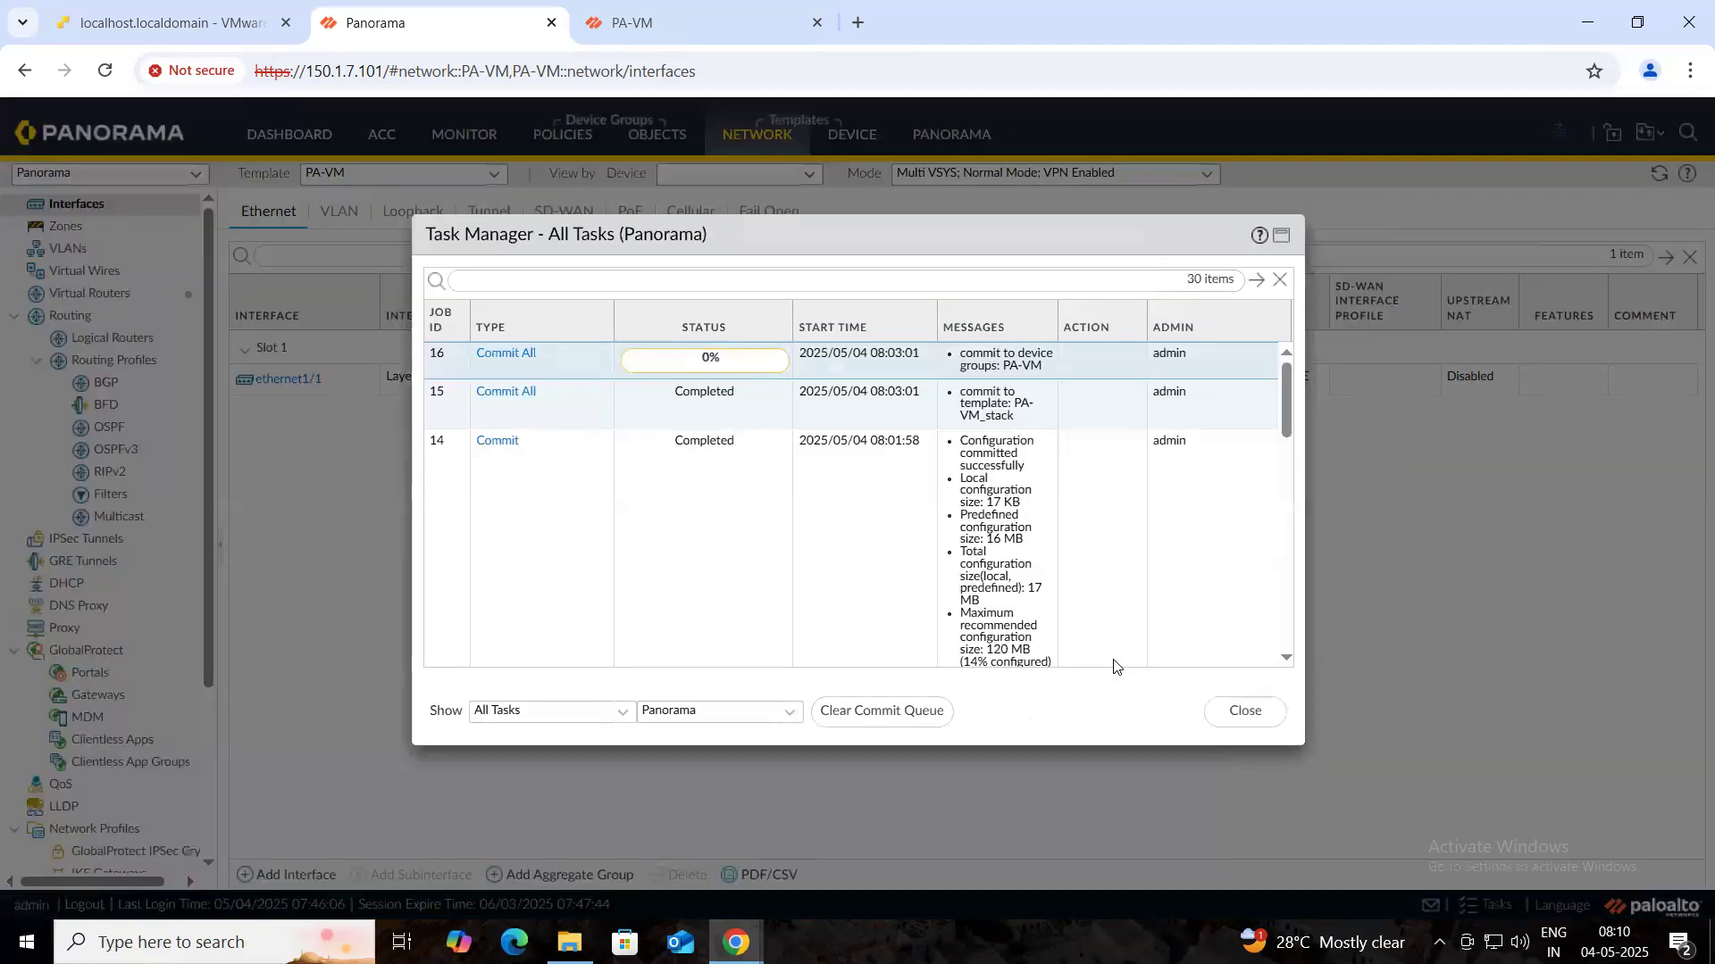
{"action": "left_click", "coordinate": [506, 394]}
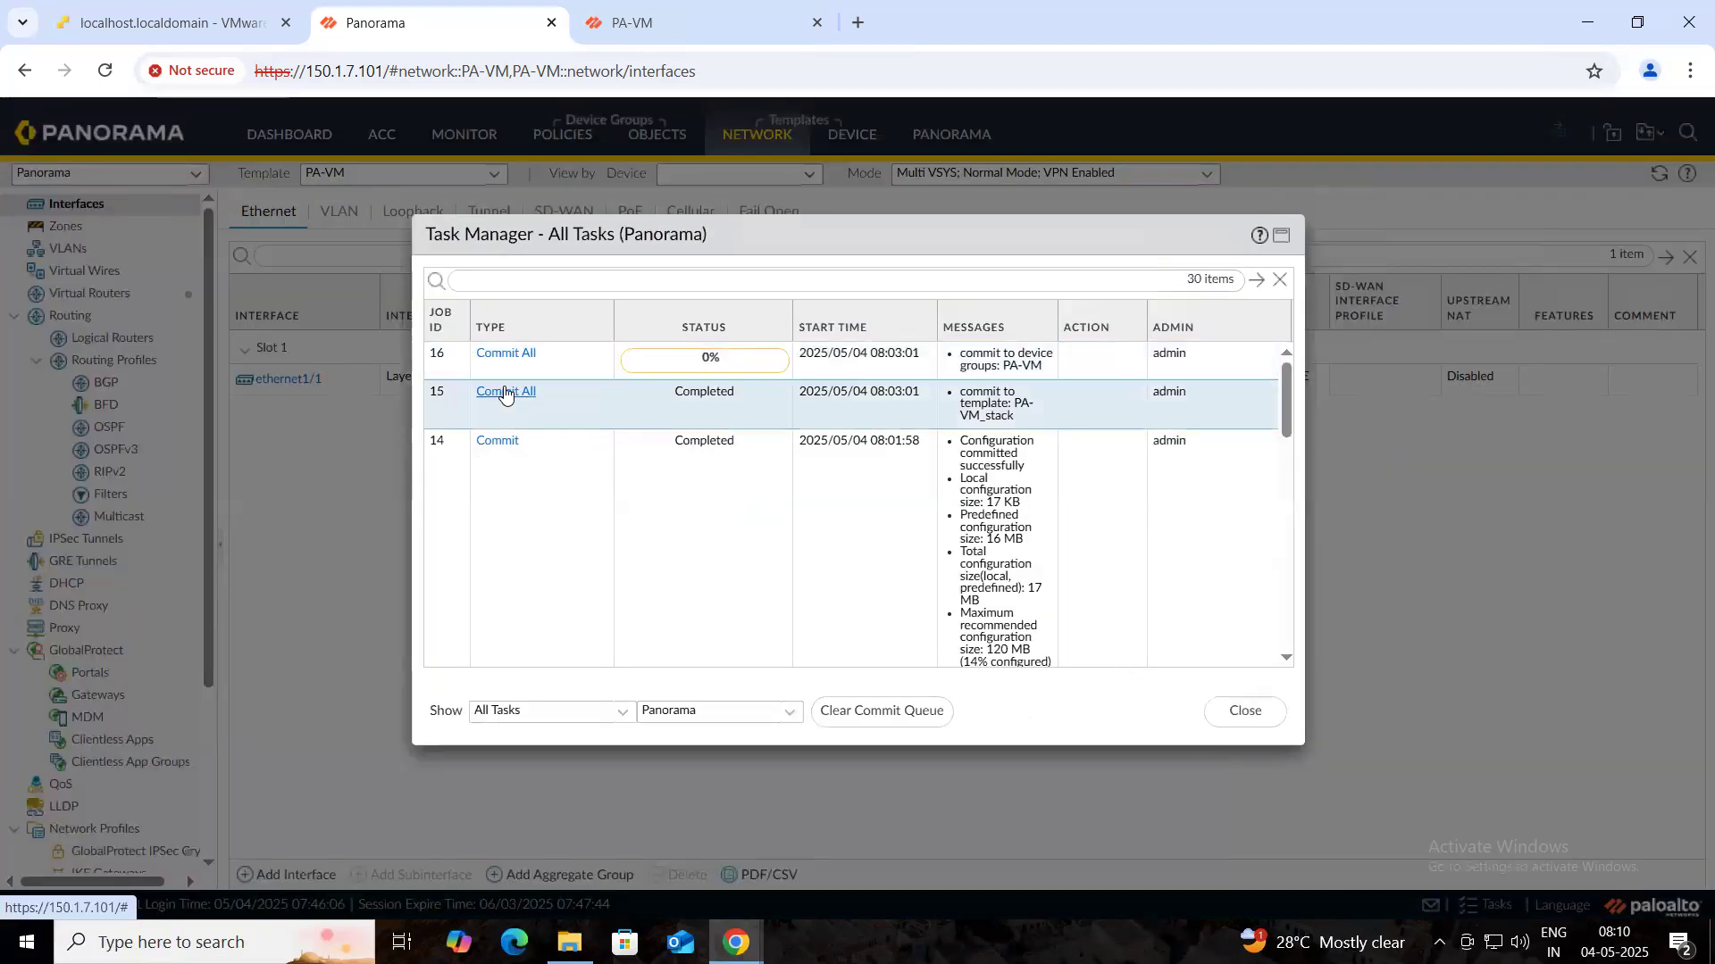
{"action": "left_click", "coordinate": [1261, 755]}
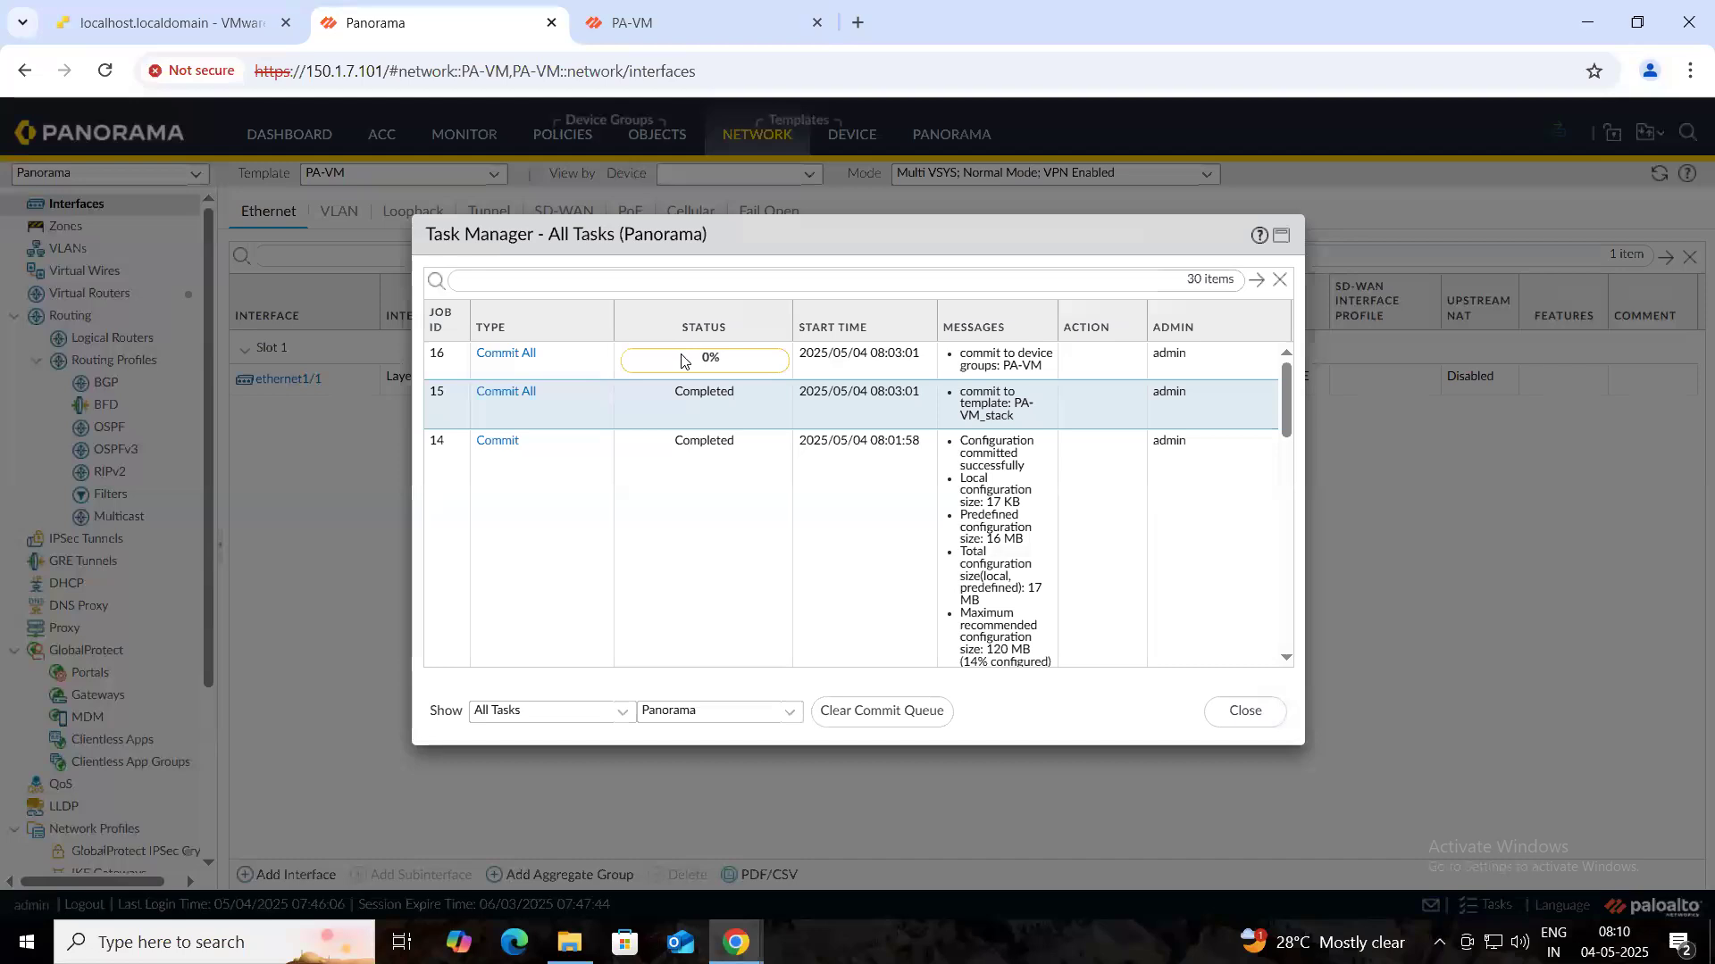
{"action": "left_click", "coordinate": [1244, 712]}
- Refresh the firewall interfaces and inspect ethernet1/1 read-only: Layer3, LAN_PRO, 10.11.11.10/24, LAN_ZONE
{"action": "left_click", "coordinate": [699, 12]}
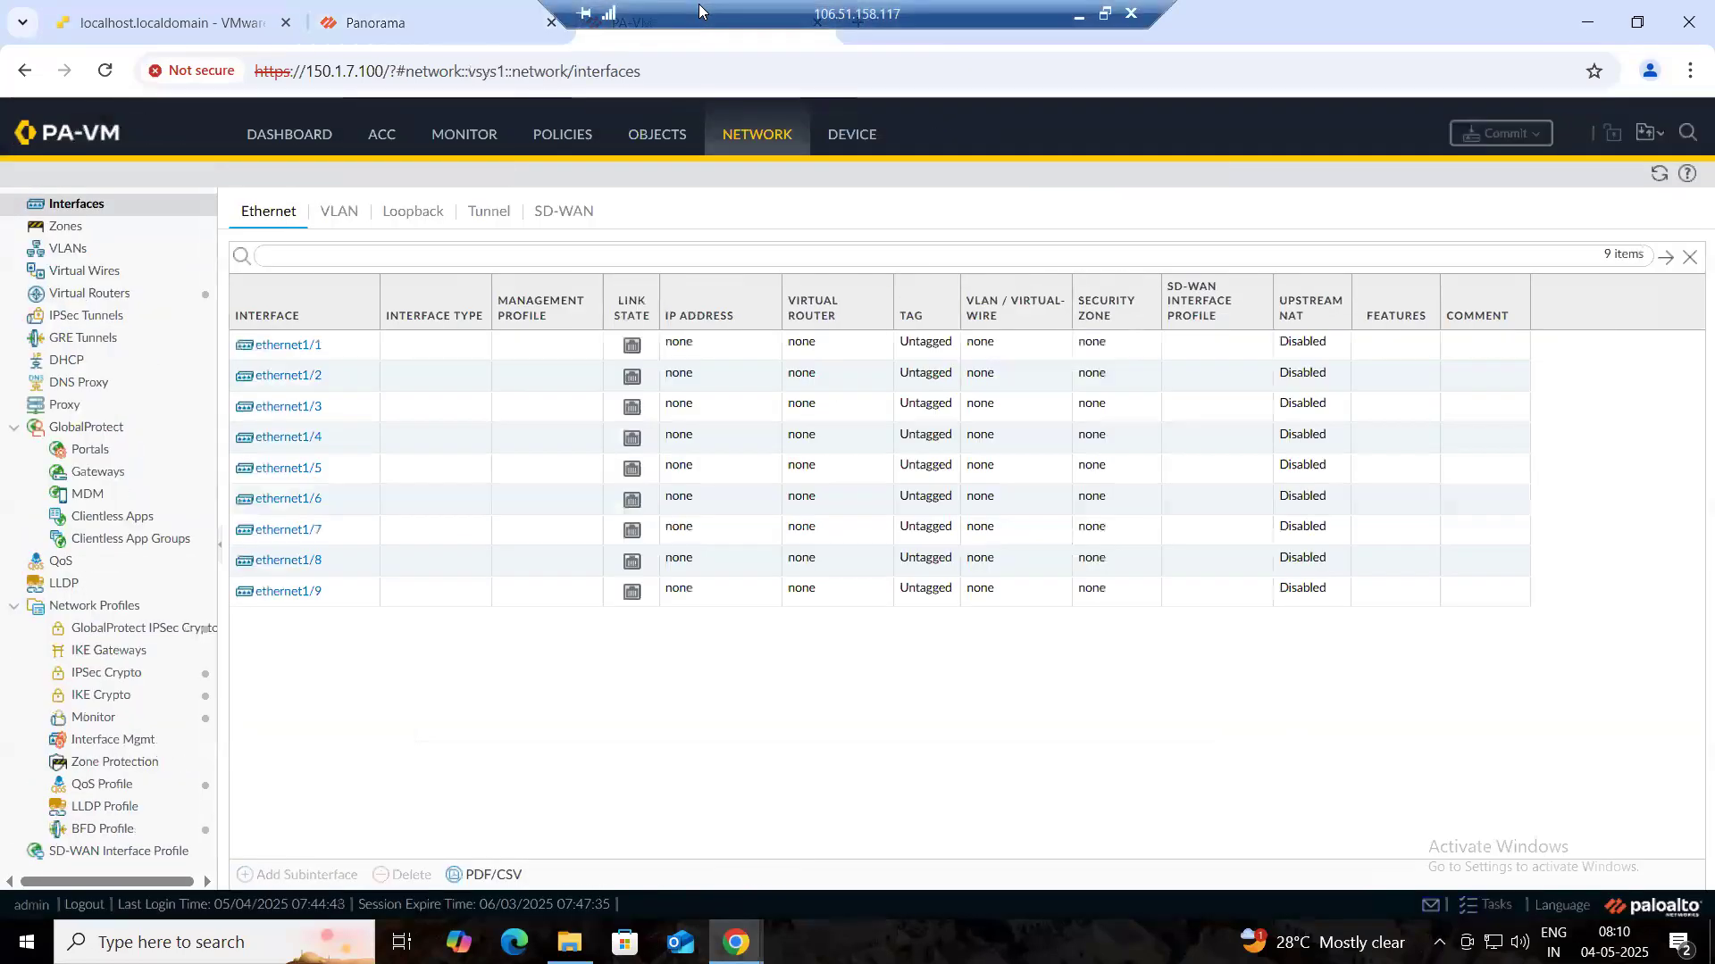
{"action": "left_click", "coordinate": [1658, 175]}
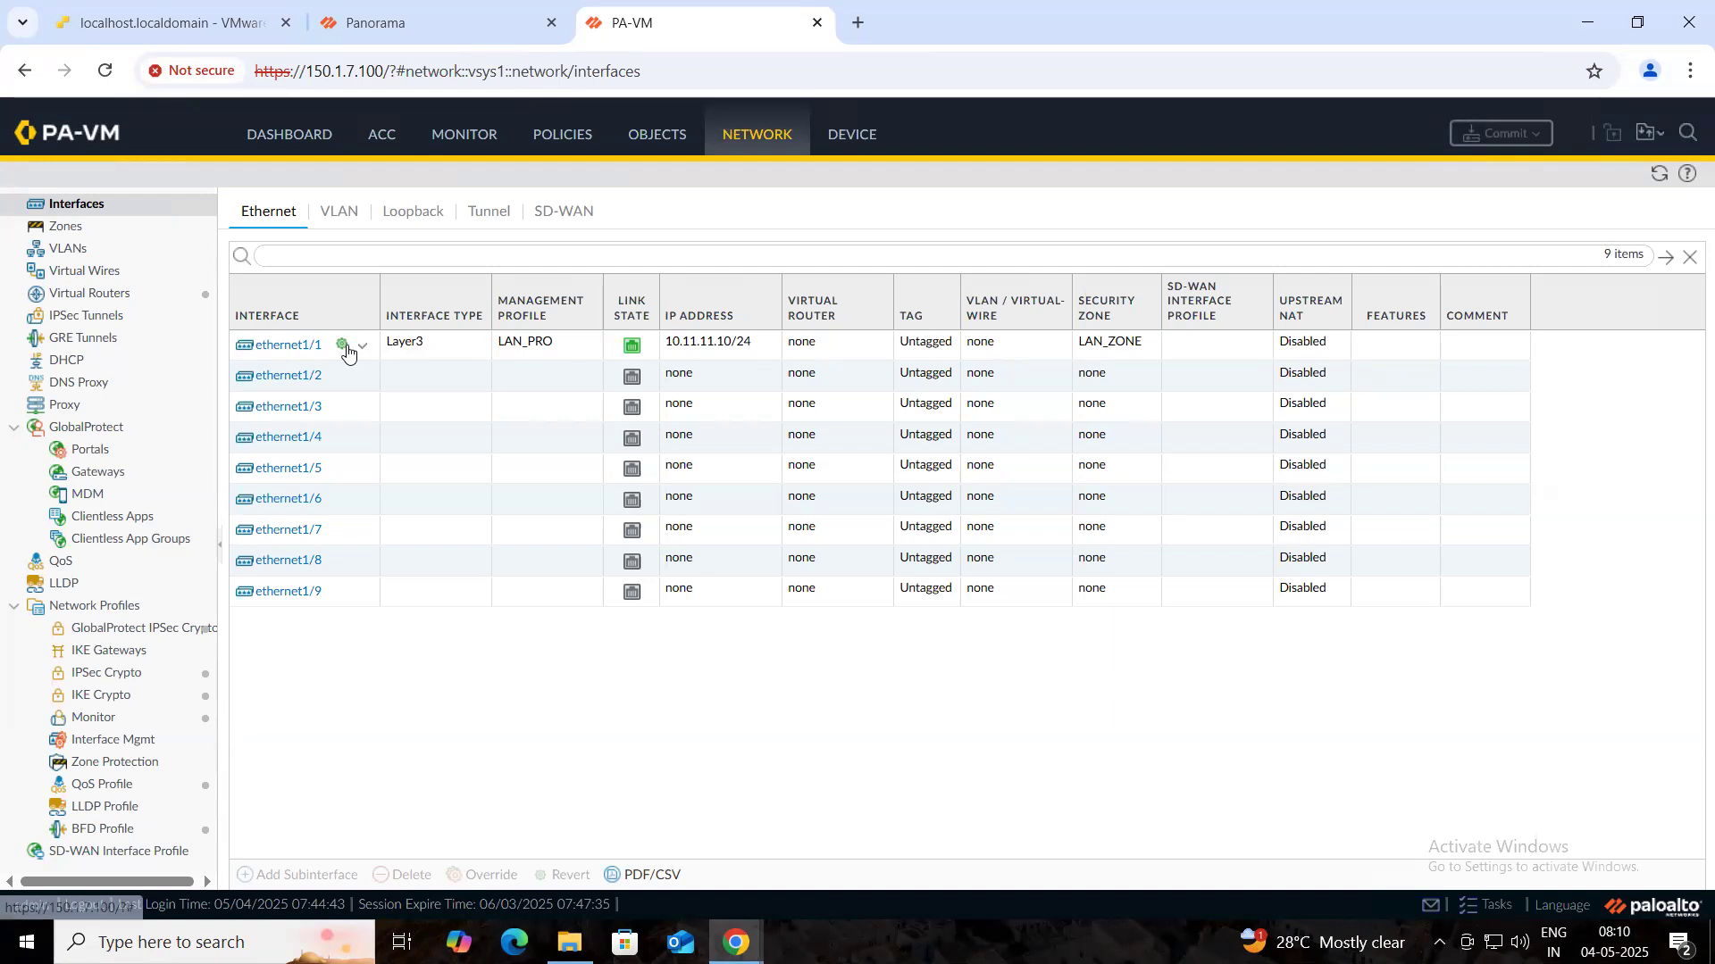
{"action": "mouse_move", "coordinate": [342, 351]}
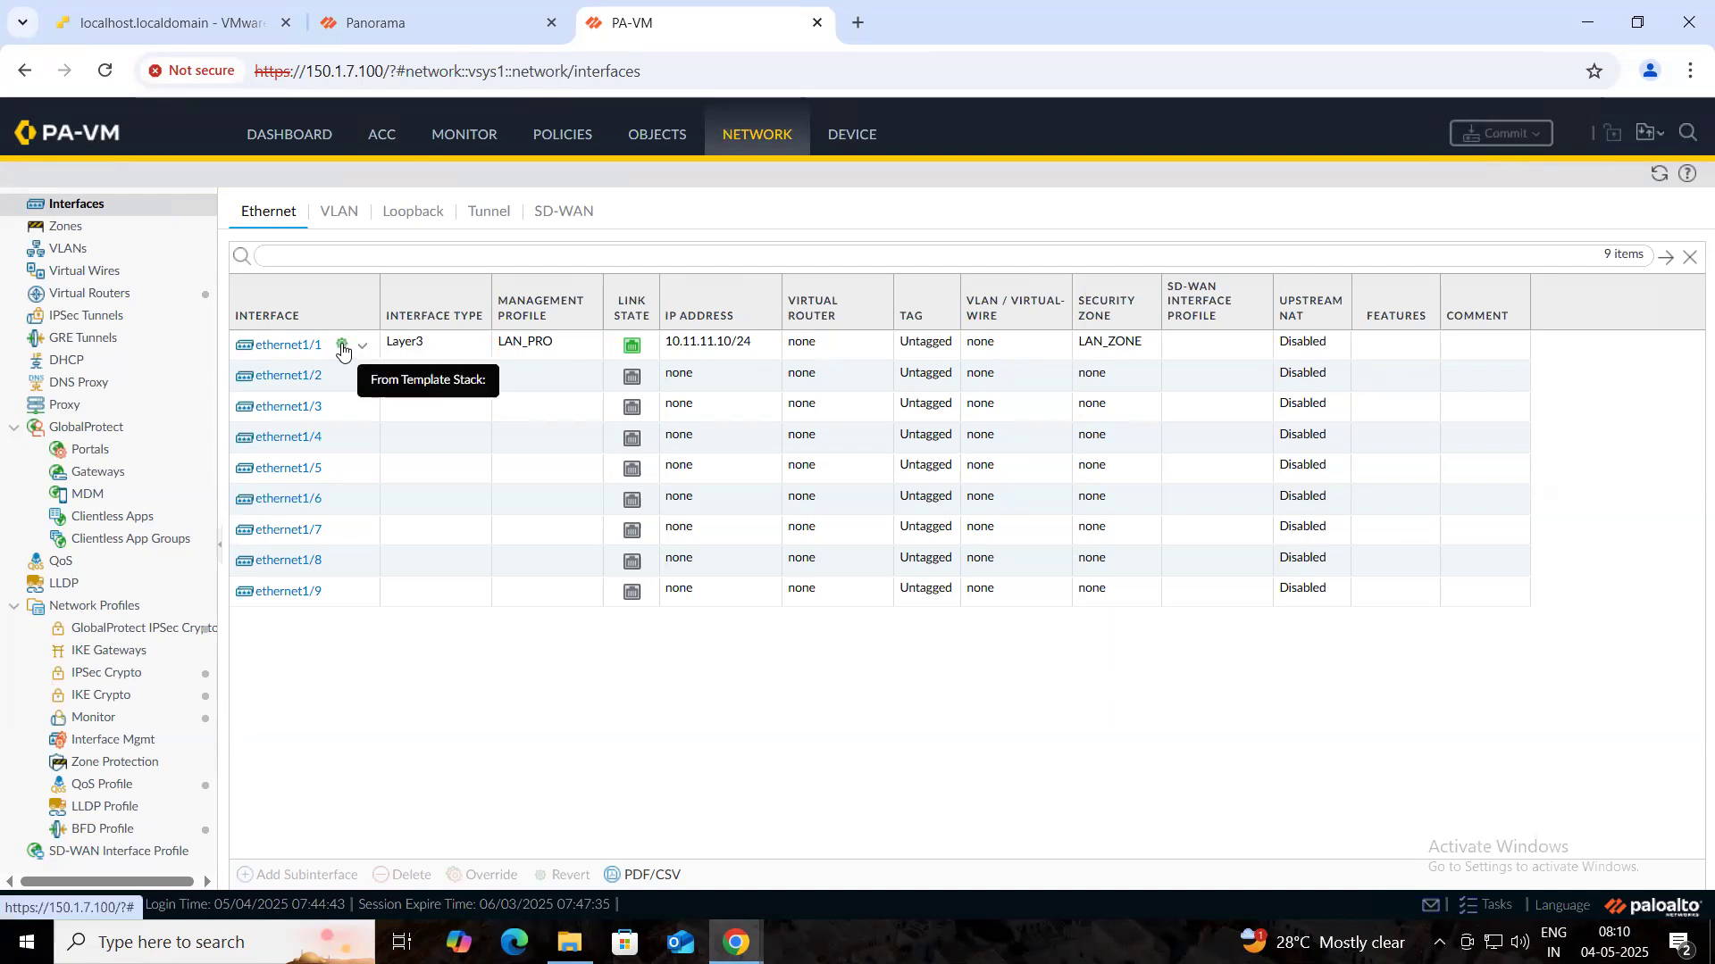
{"action": "left_click", "coordinate": [342, 351]}
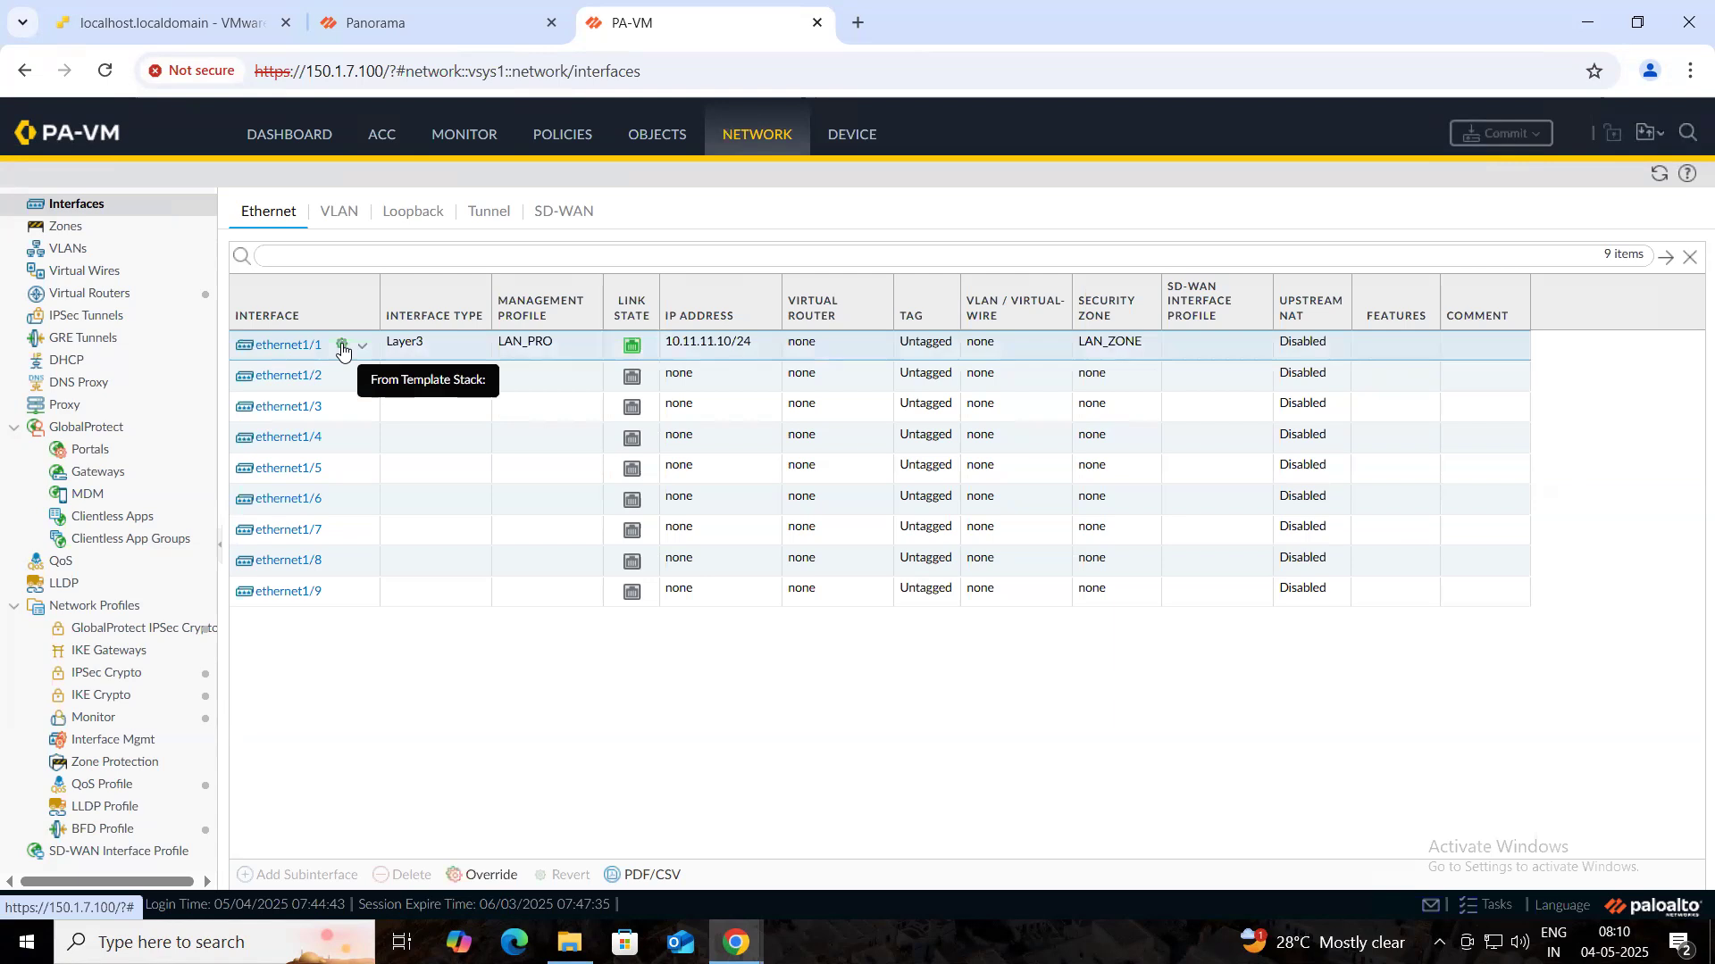
{"action": "left_click", "coordinate": [363, 350]}
{"action": "left_click", "coordinate": [346, 415]}
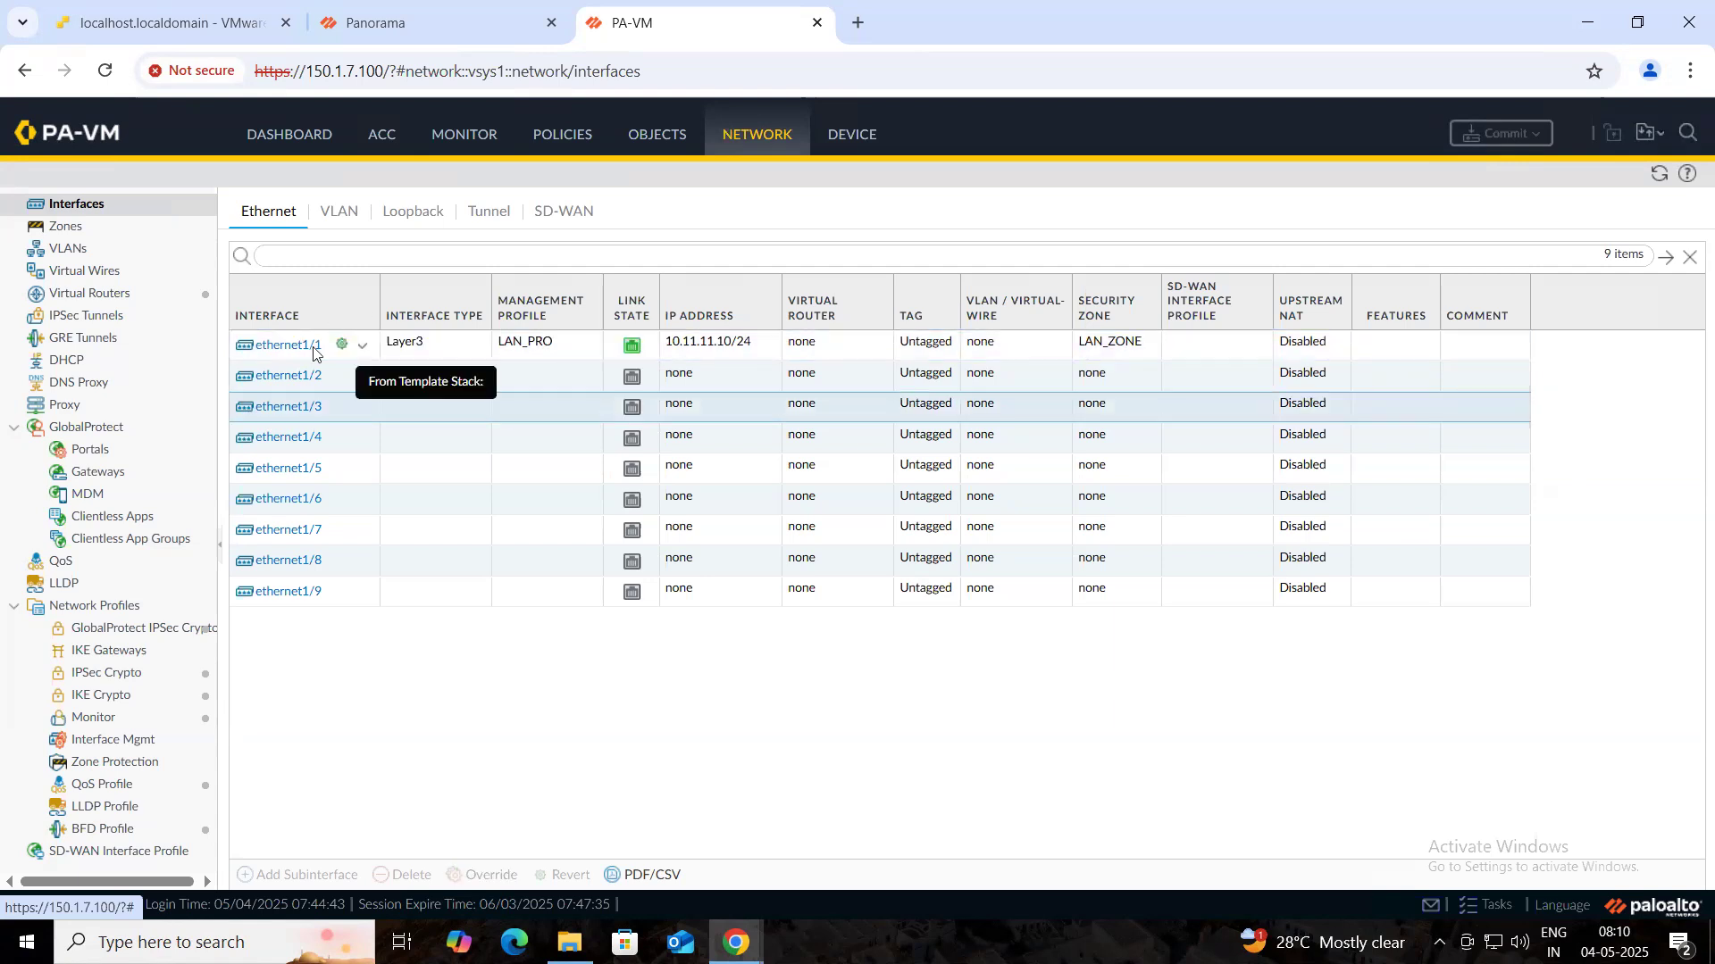
{"action": "left_click", "coordinate": [312, 354]}
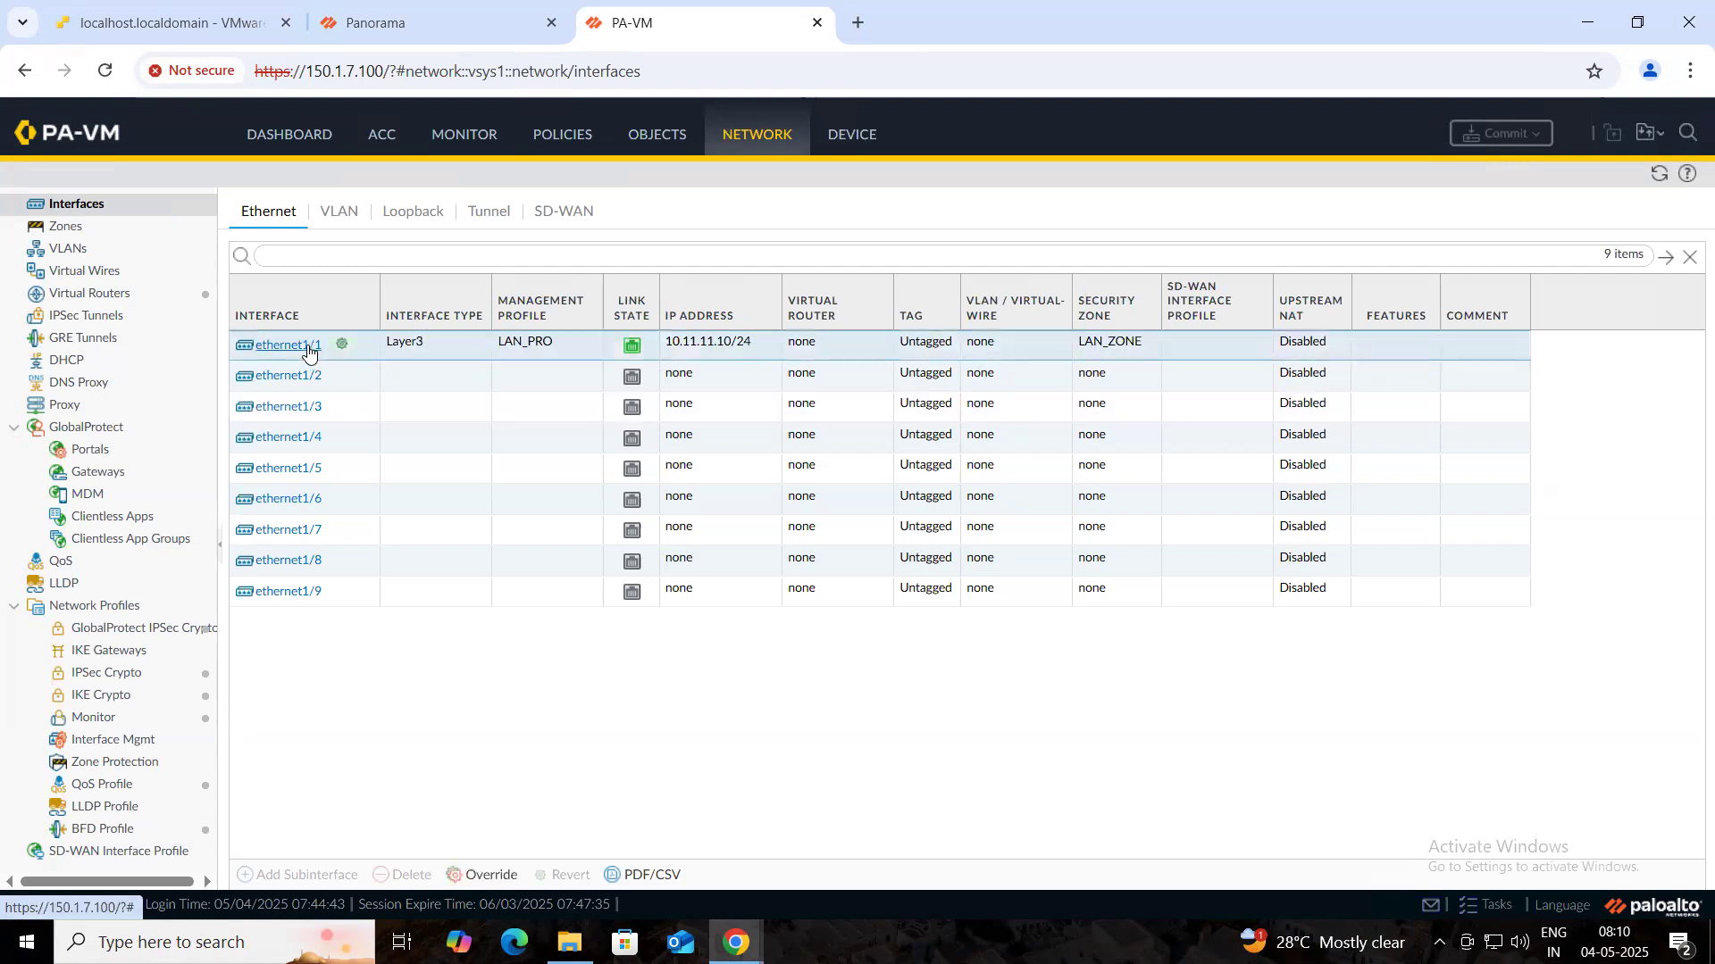
{"action": "double_click", "coordinate": [1163, 344]}
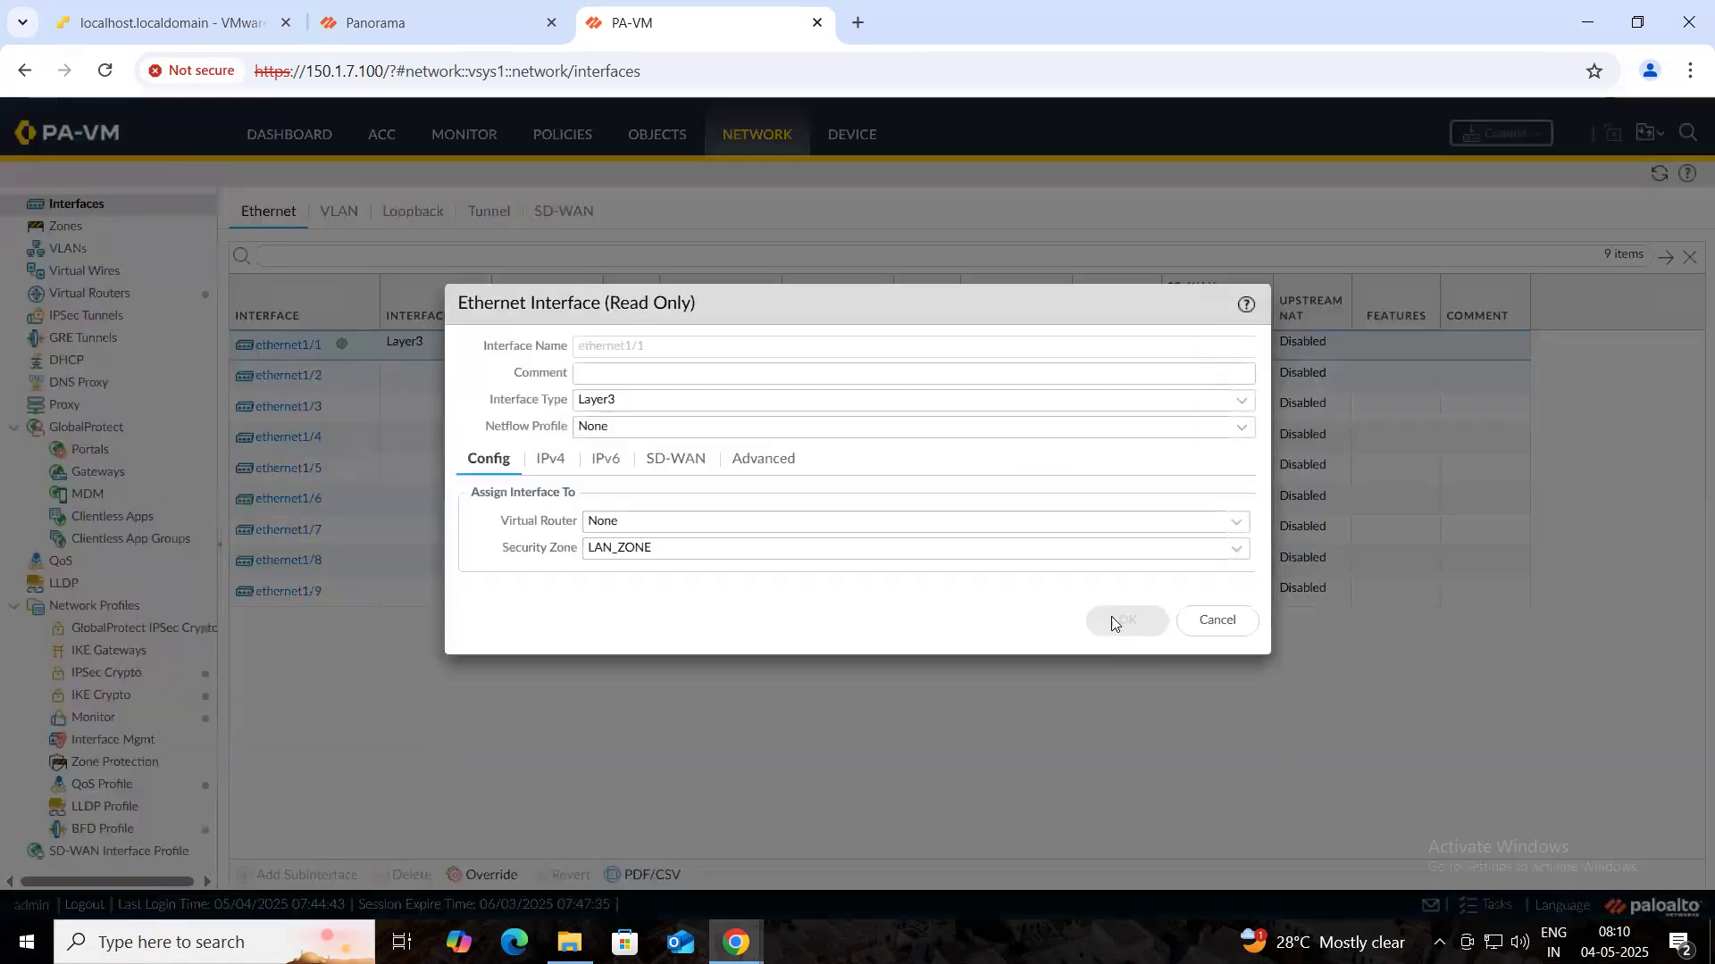
{"action": "left_click", "coordinate": [1202, 628]}
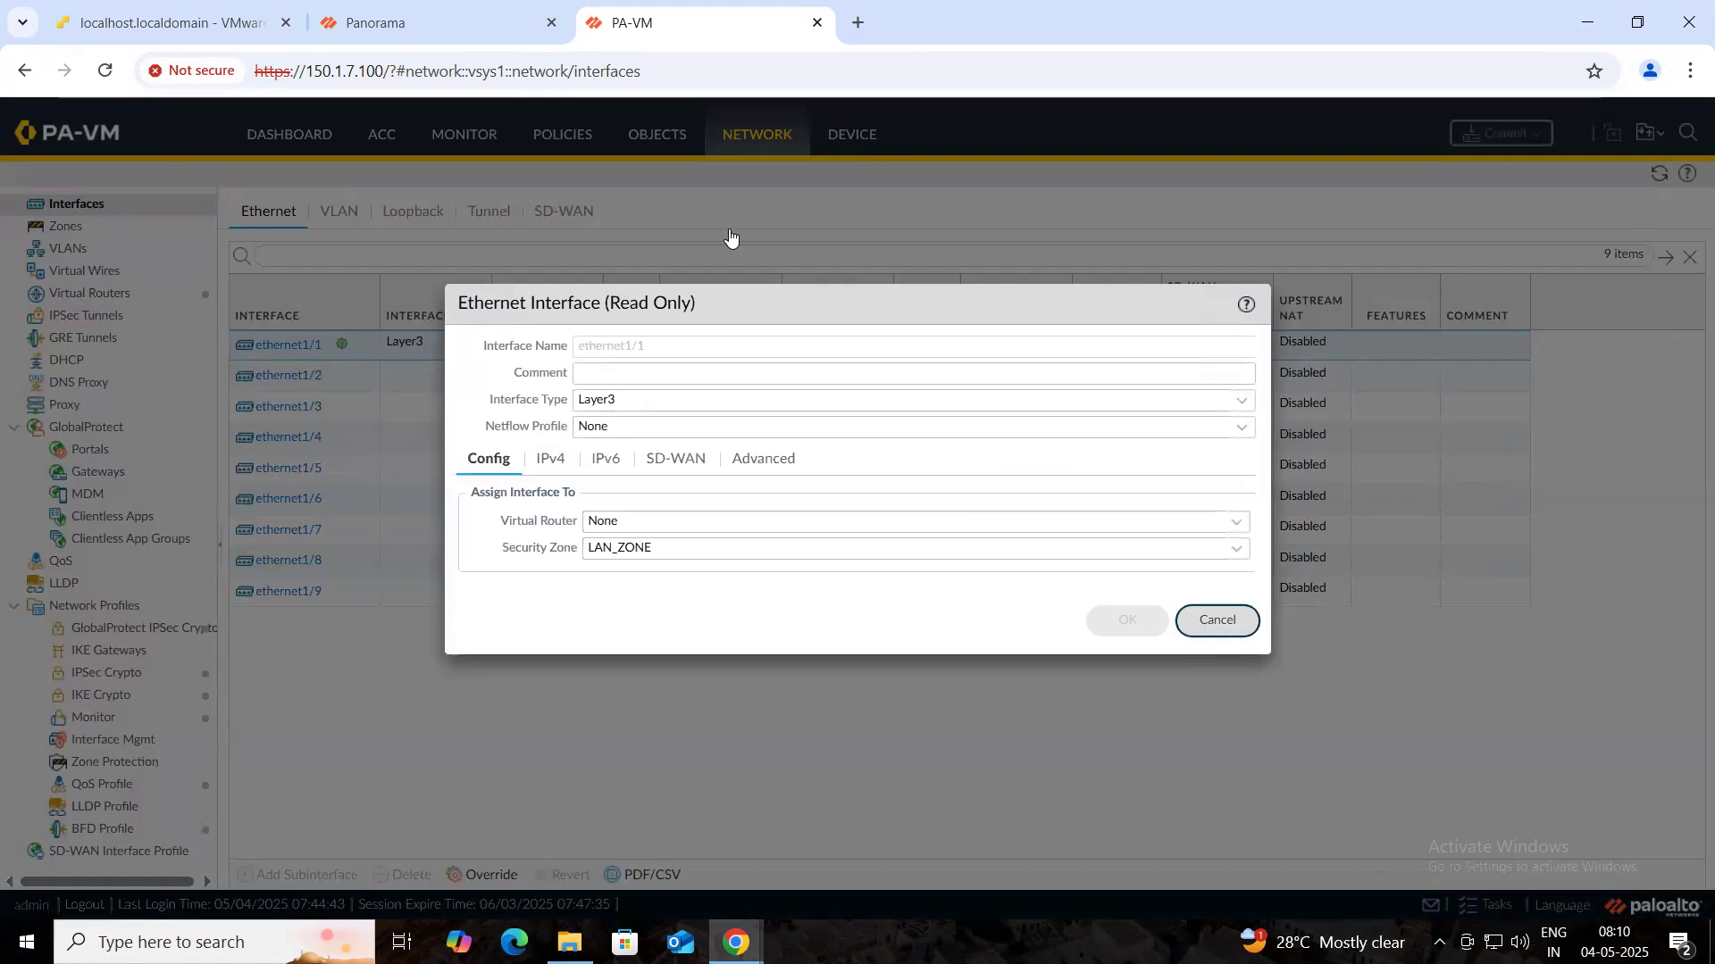
{"action": "left_click", "coordinate": [652, 136]}
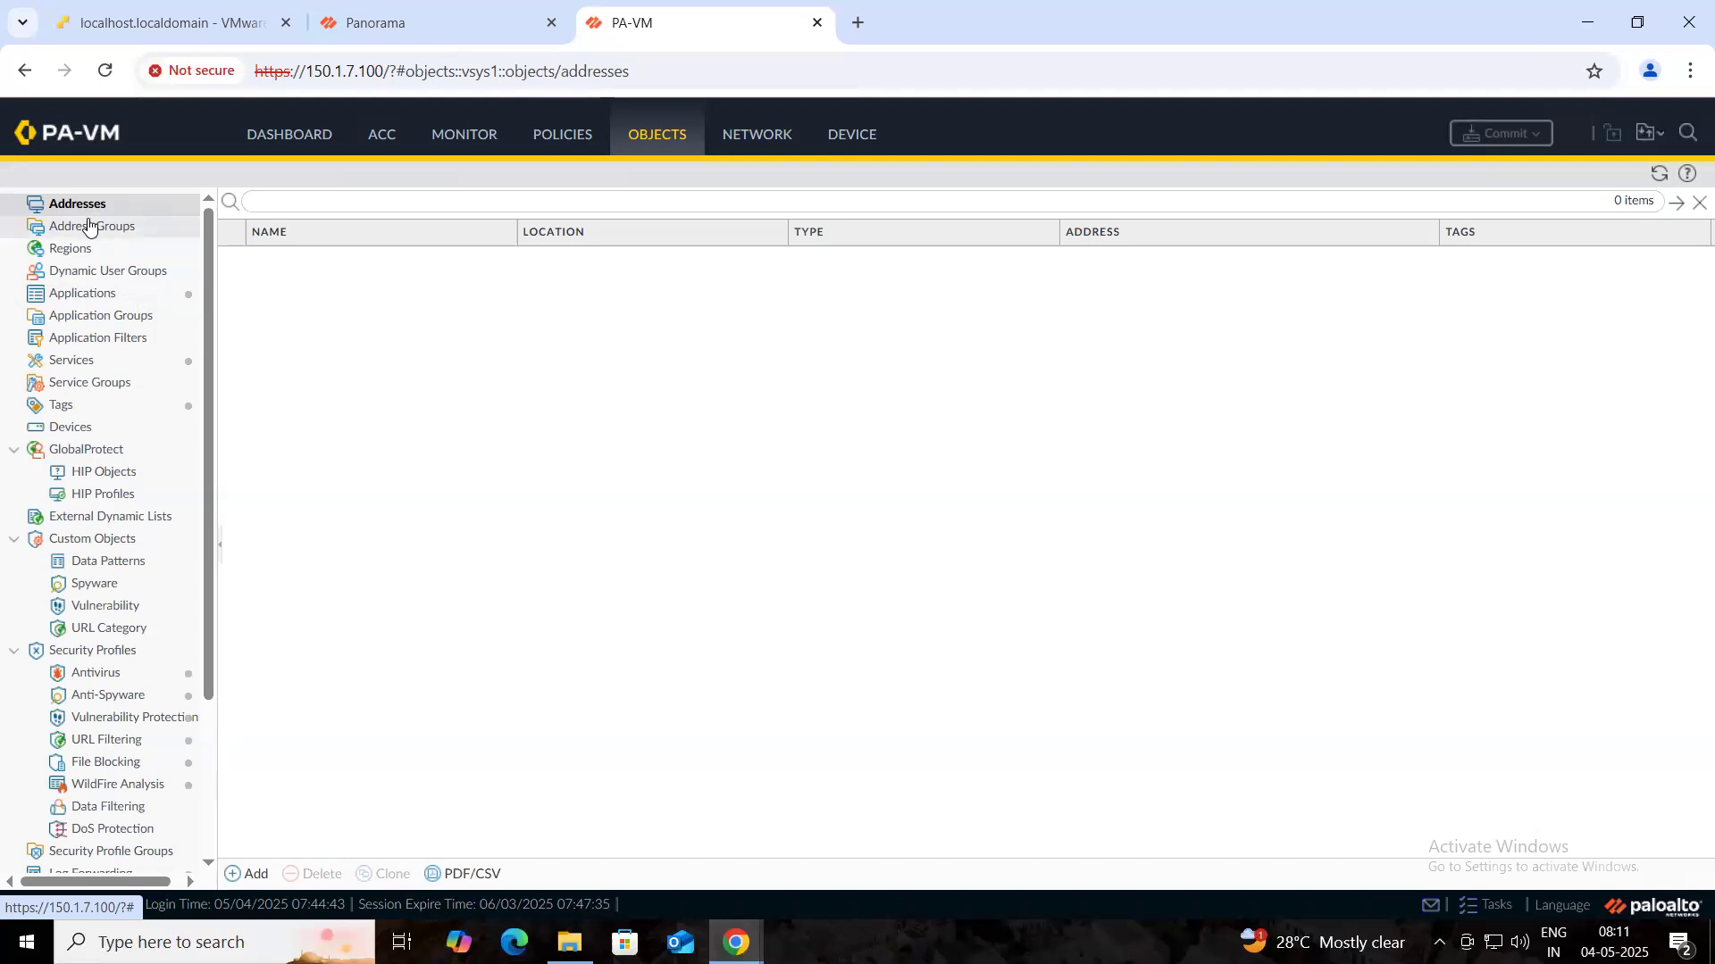
- Check the firewall's Zones and Interface Mgmt lists for the pushed LAN_ZONE and LAN_PRO
{"action": "left_click", "coordinate": [735, 136]}
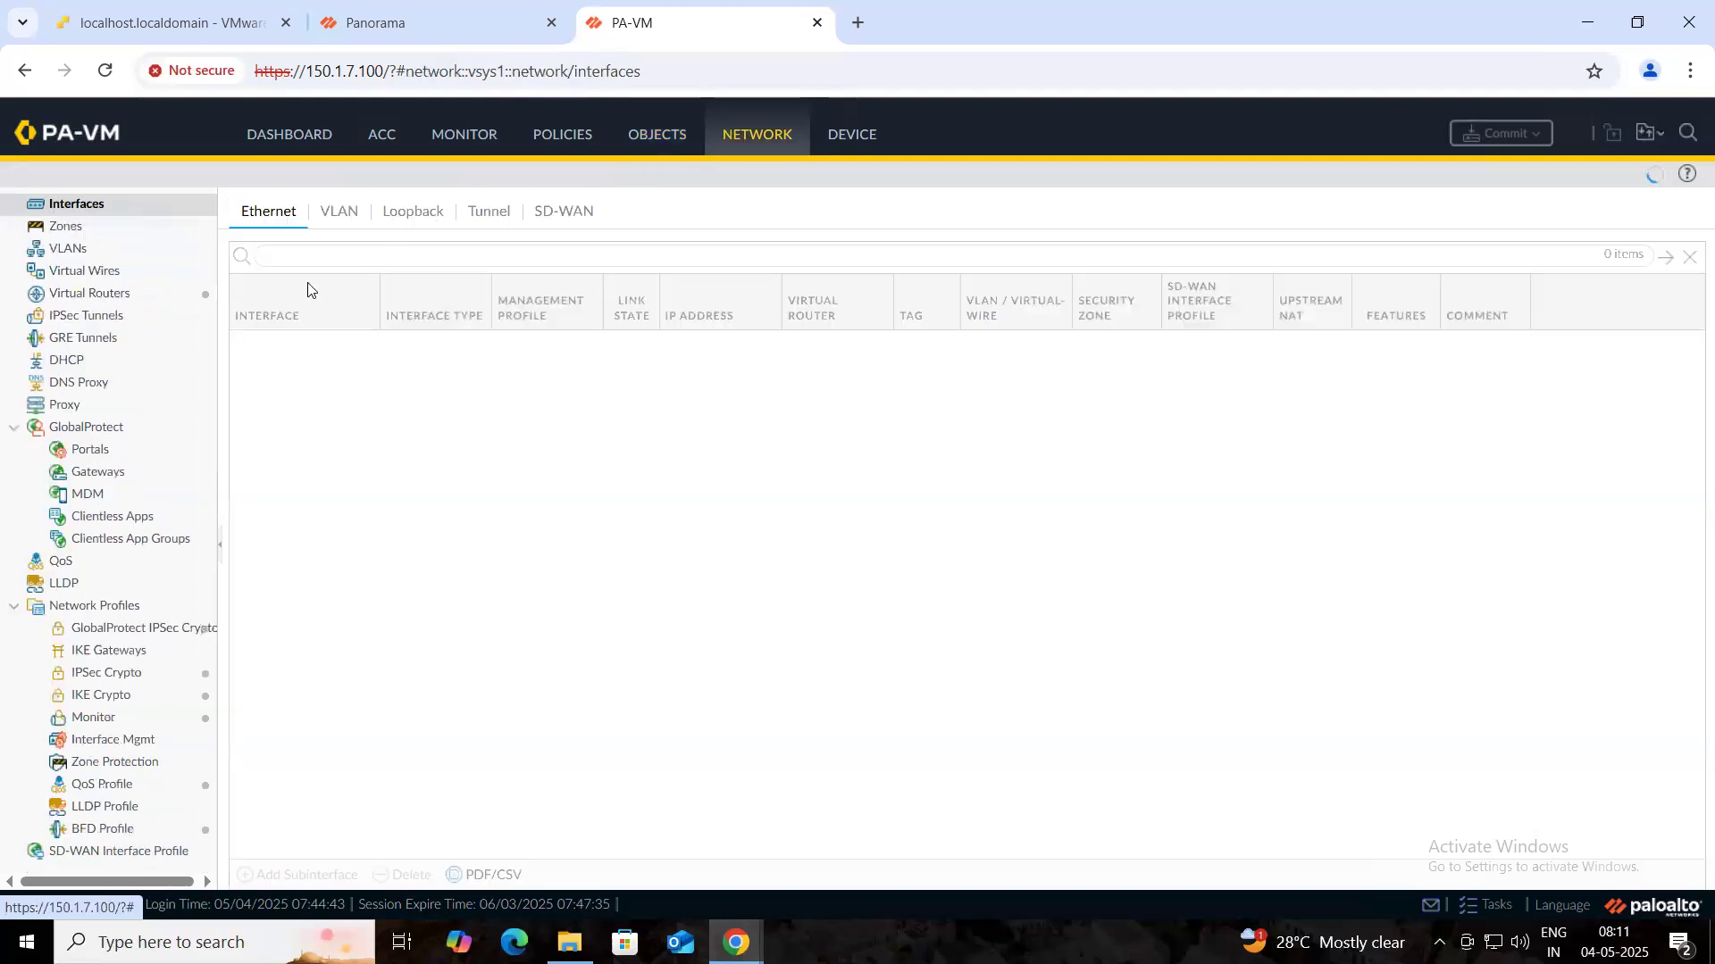
{"action": "left_click", "coordinate": [105, 230]}
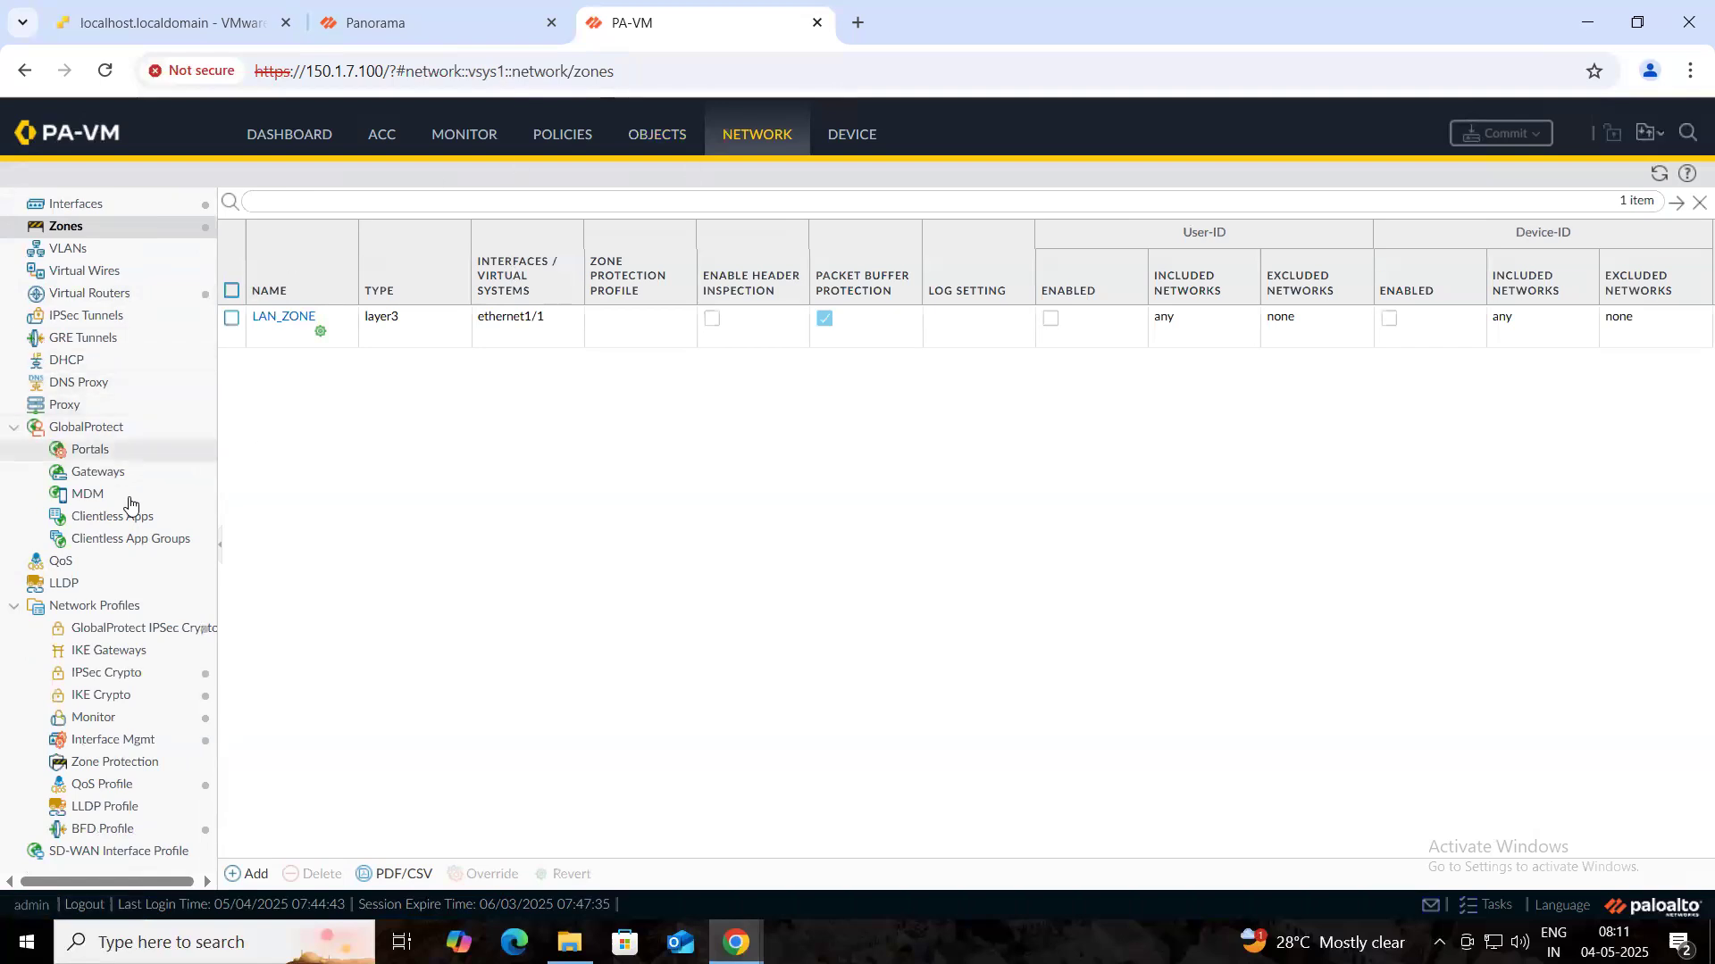
{"action": "left_click", "coordinate": [122, 748]}
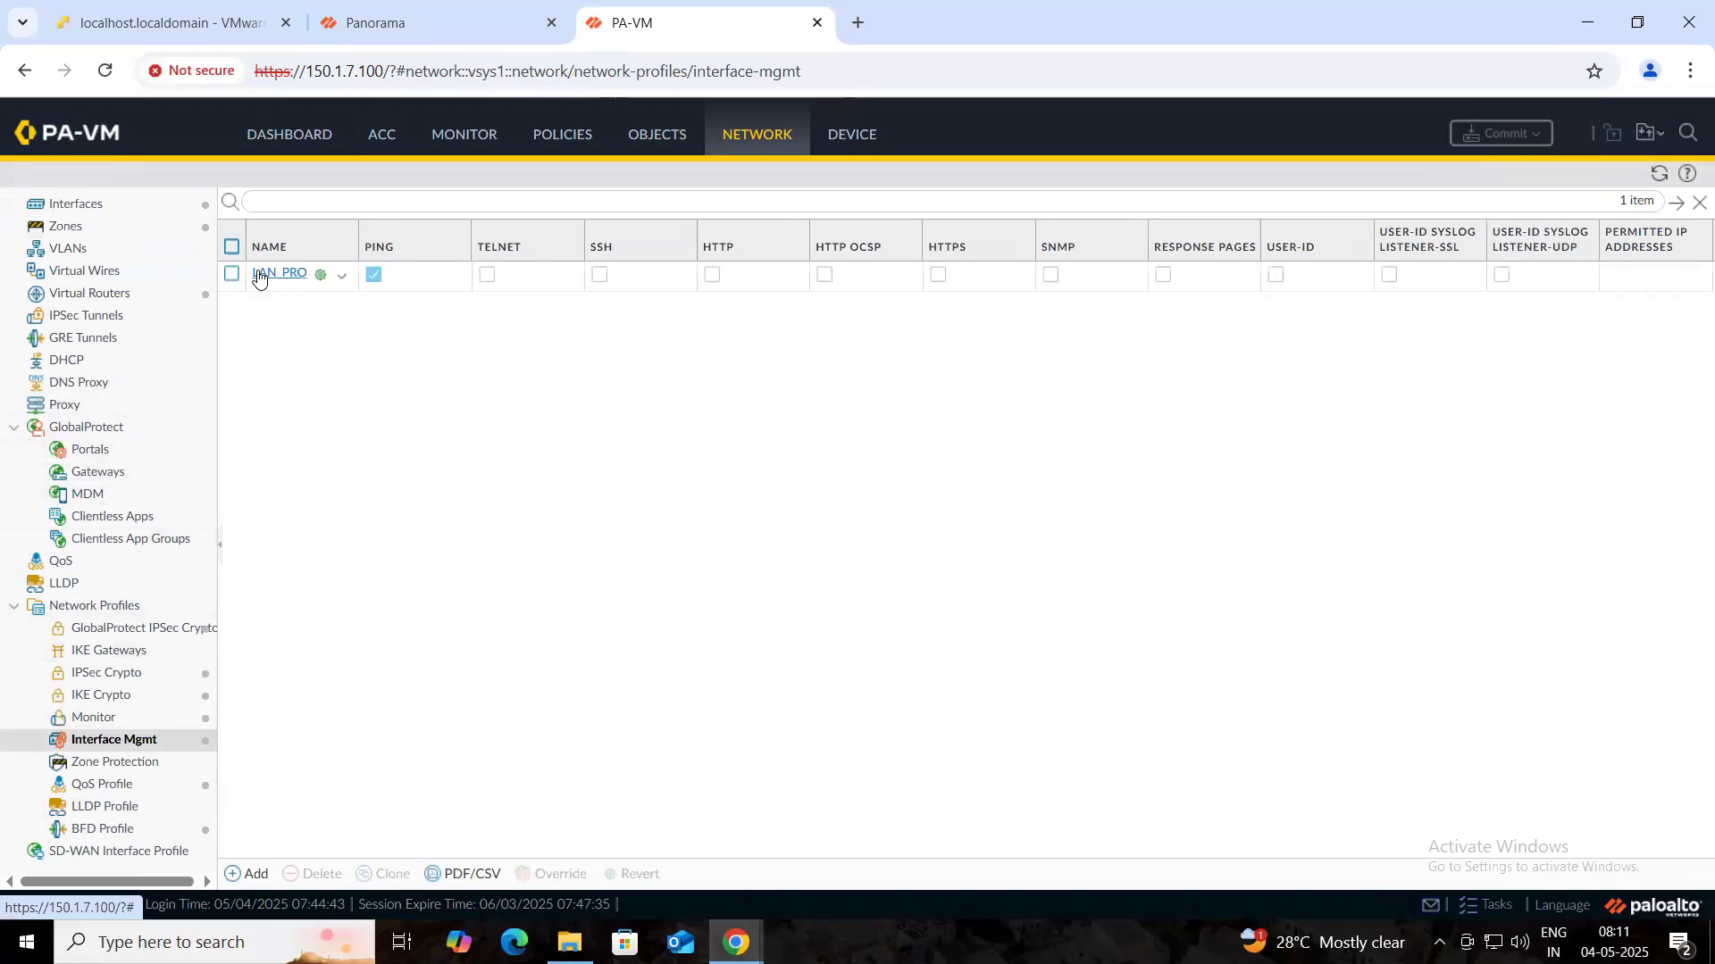
- Return to the firewall's Ethernet interfaces list, then back to Panorama's PA-VM template interfaces page
{"action": "left_click", "coordinate": [644, 139]}
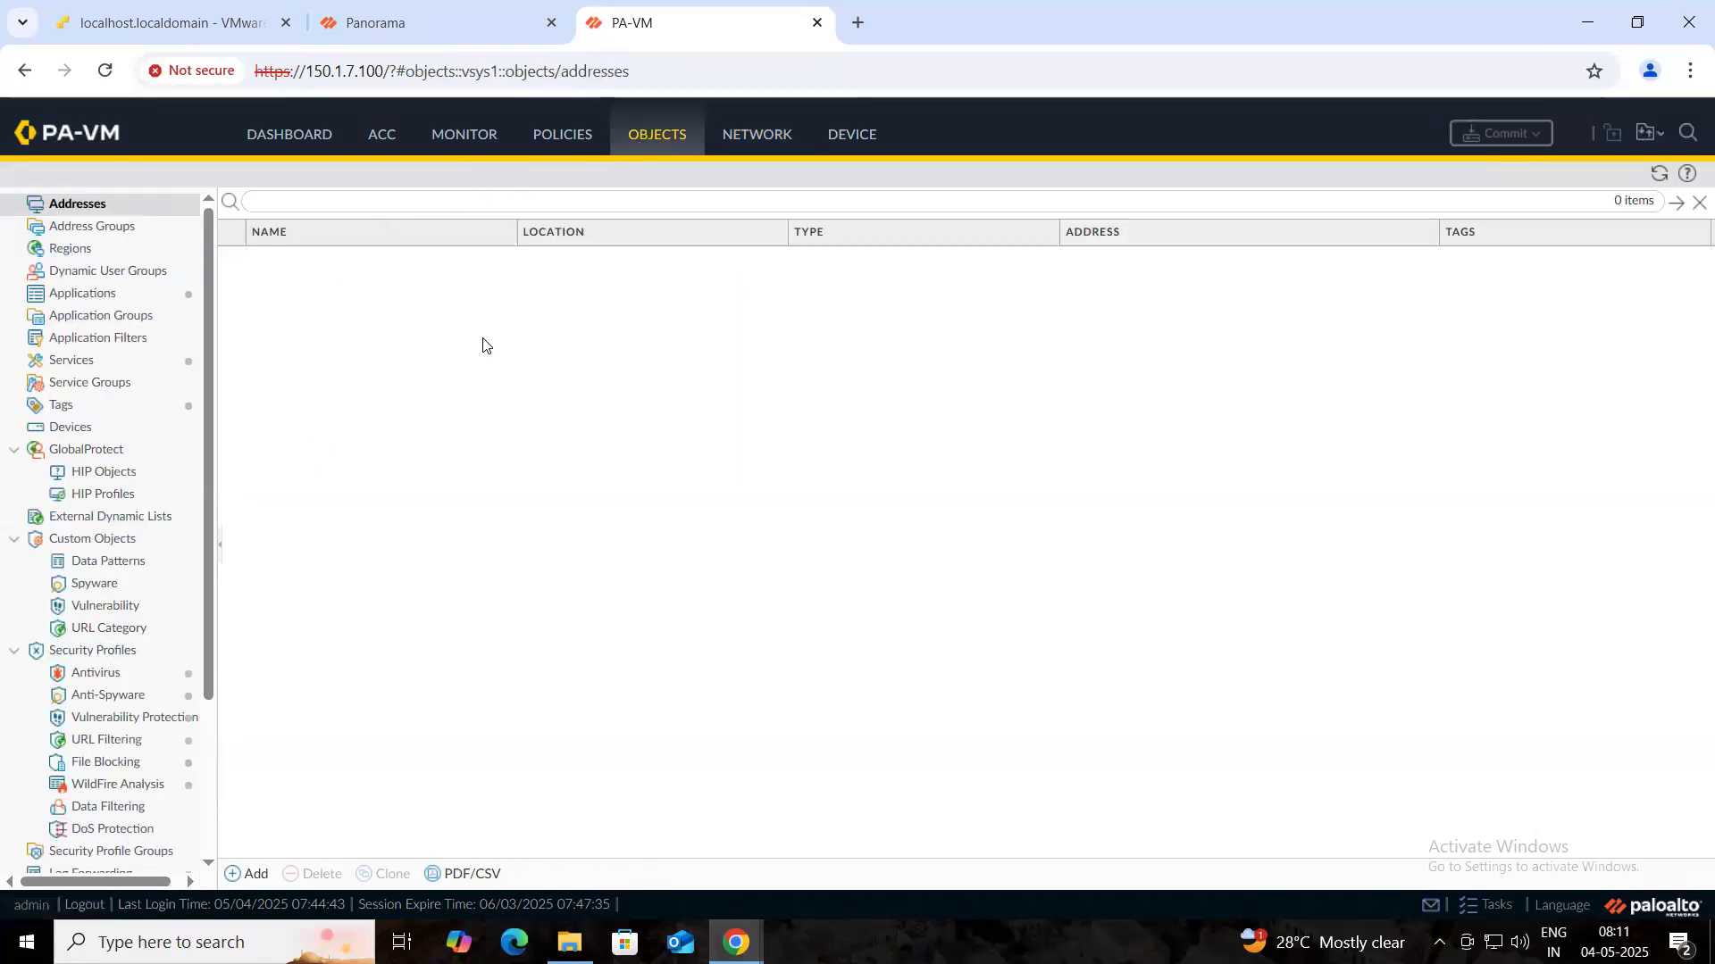
{"action": "left_click", "coordinate": [760, 136]}
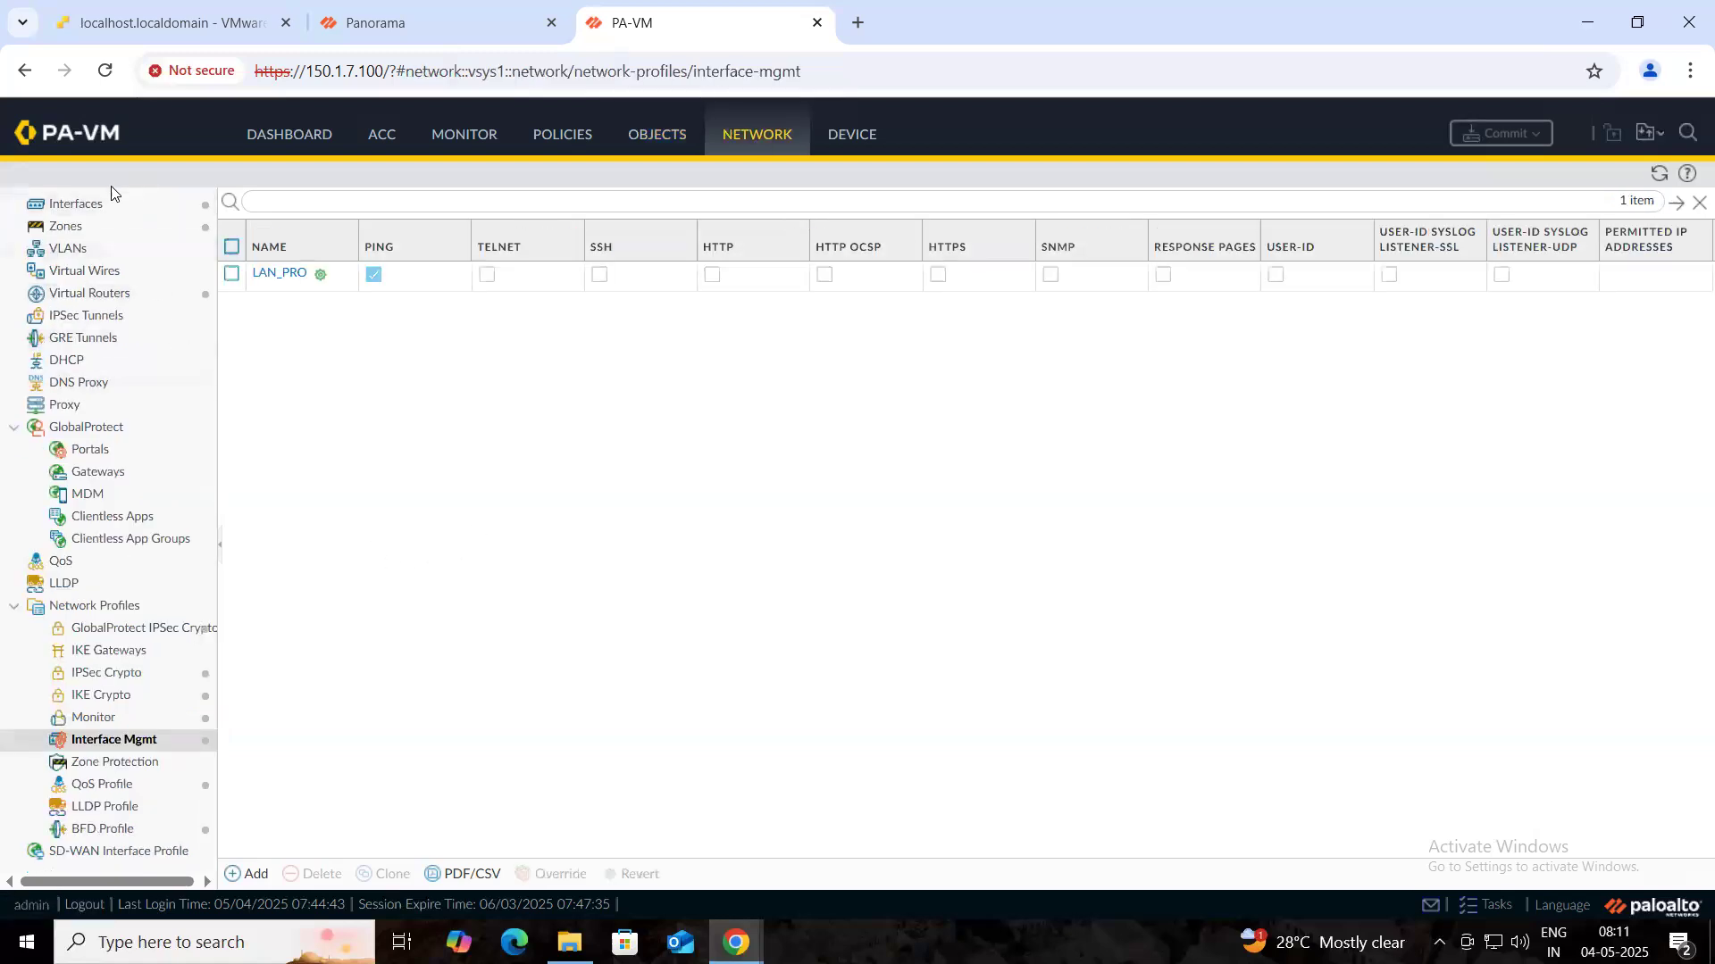
{"action": "left_click", "coordinate": [99, 208]}
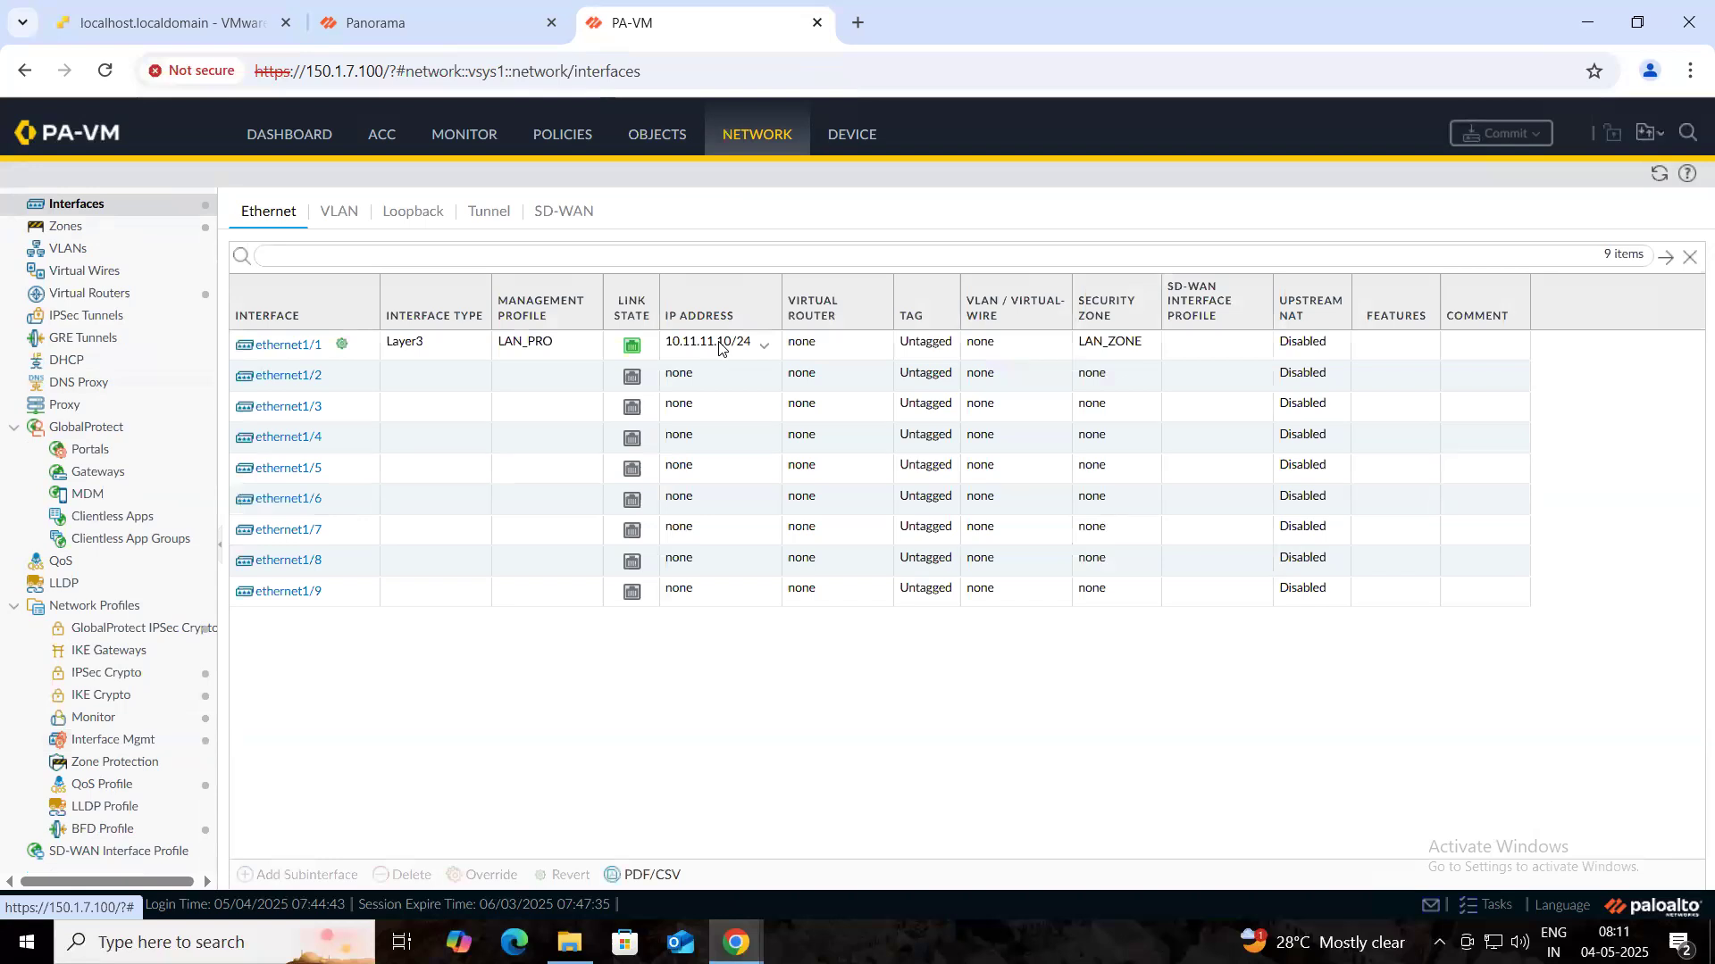
{"action": "left_click", "coordinate": [653, 143]}
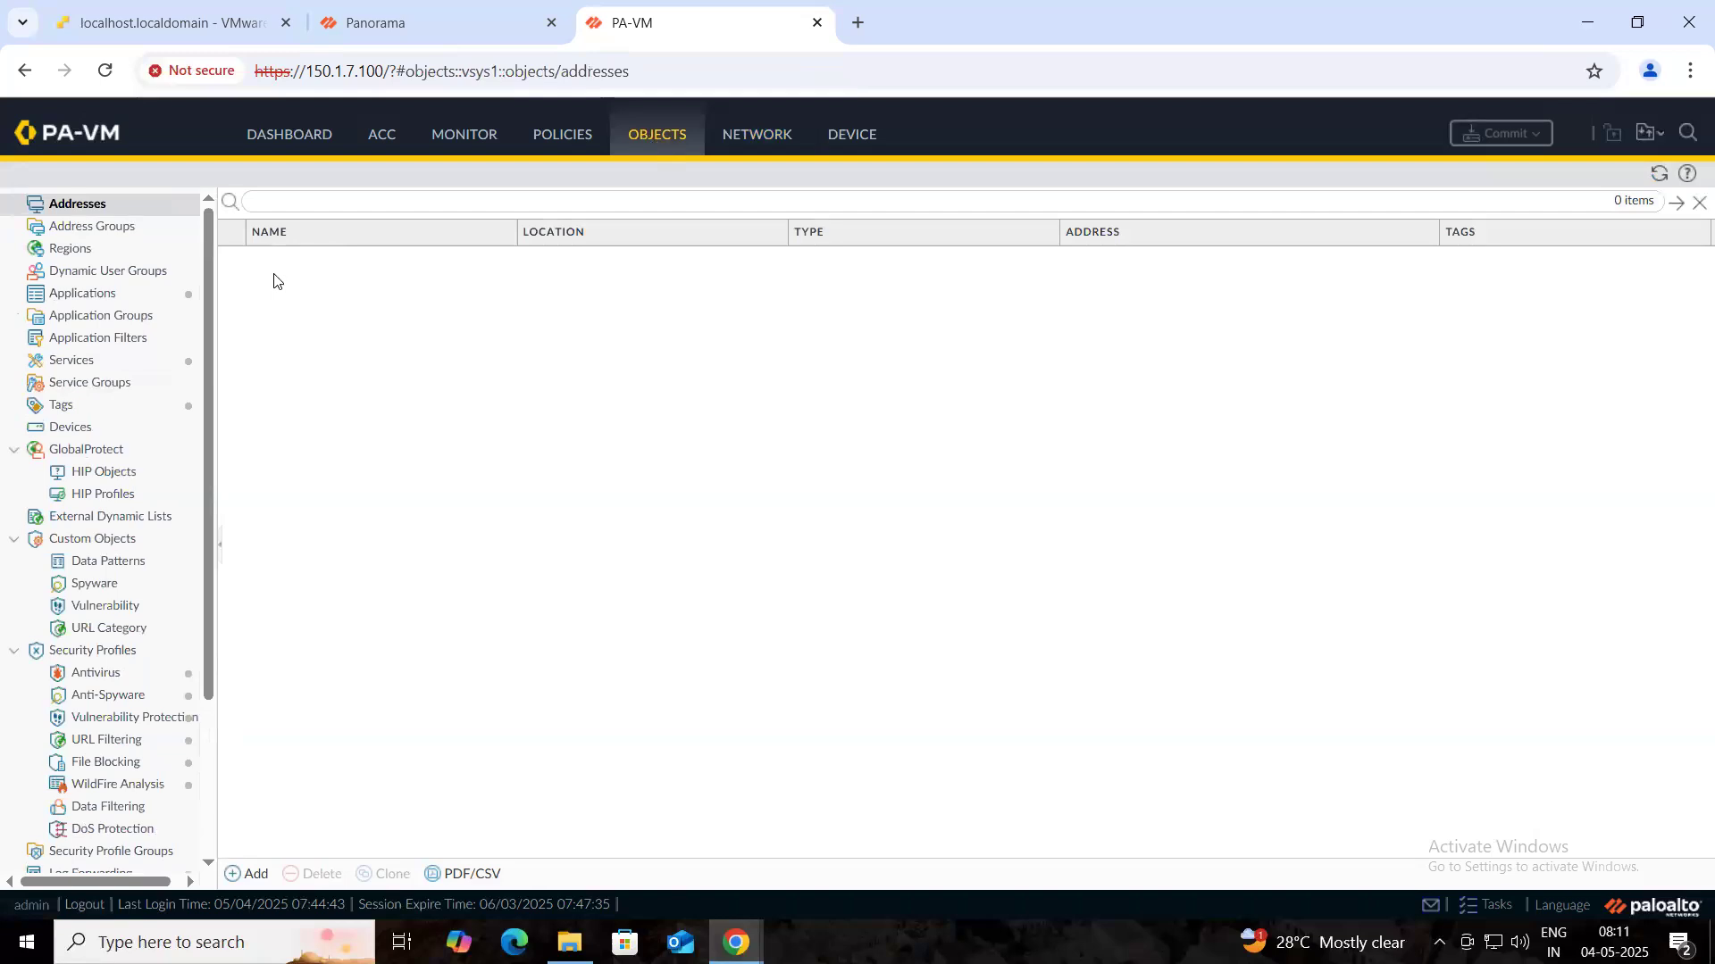
{"action": "left_click", "coordinate": [750, 145]}
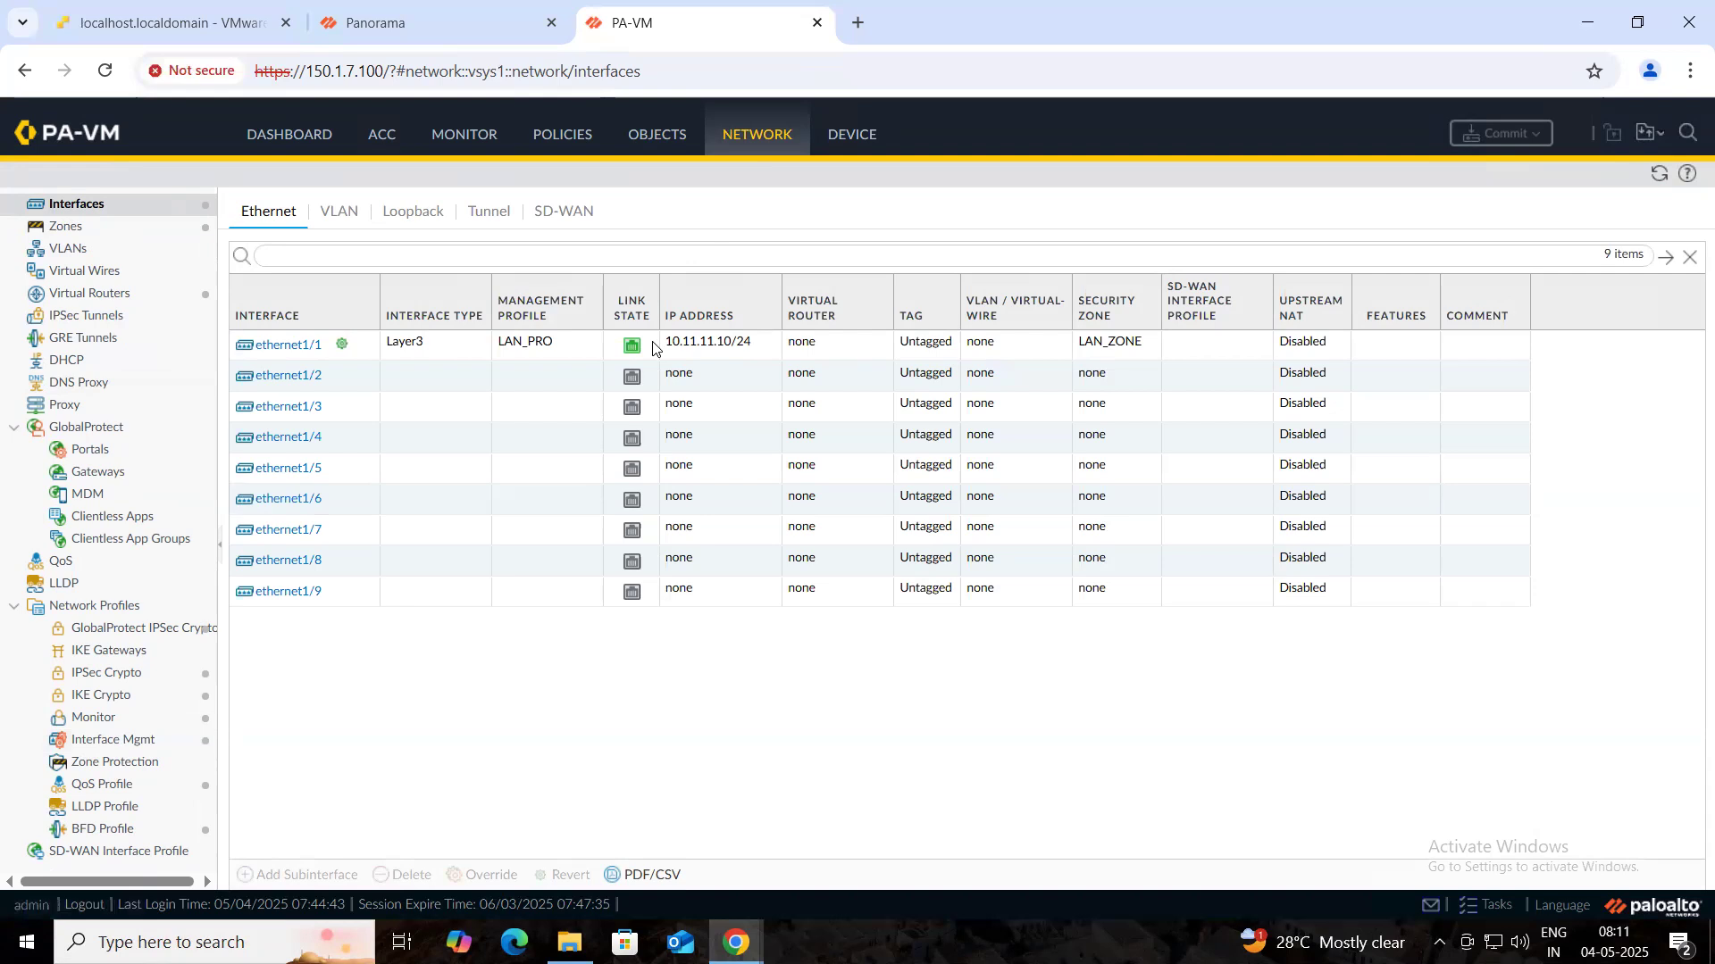
{"action": "left_click", "coordinate": [452, 18]}
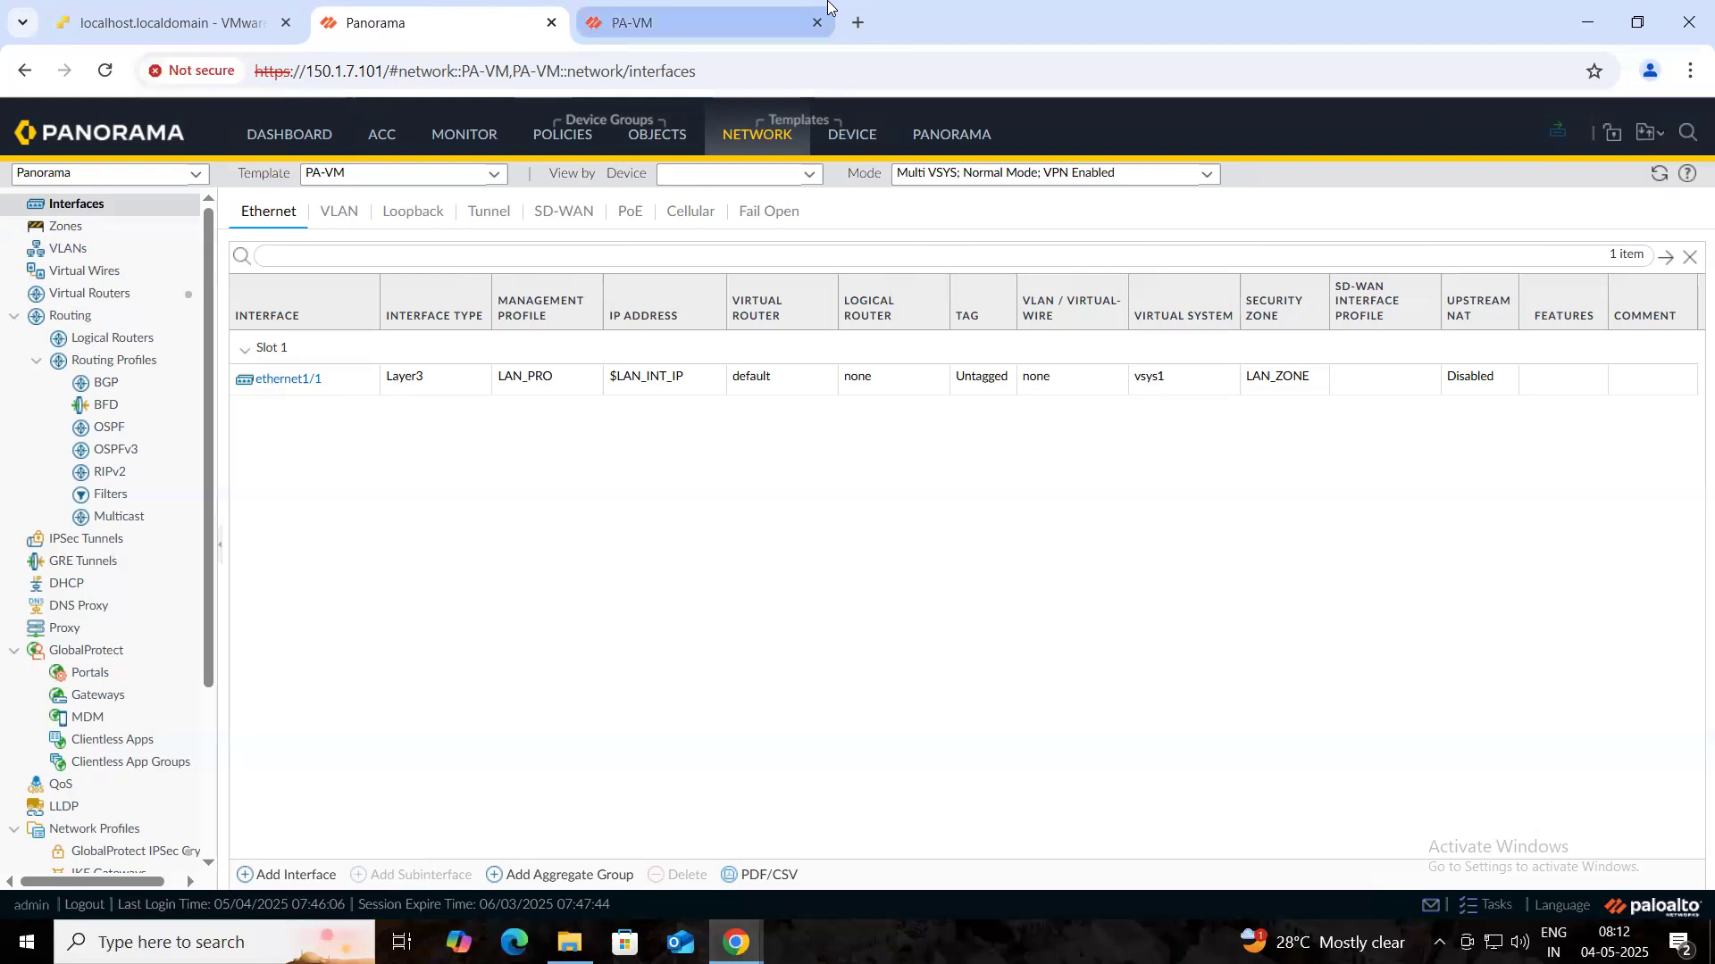
- Get ready to leave Panorama for the localhost.localdomain VMware ESXi browser tab
{"action": "mouse_move", "coordinate": [828, 5]}
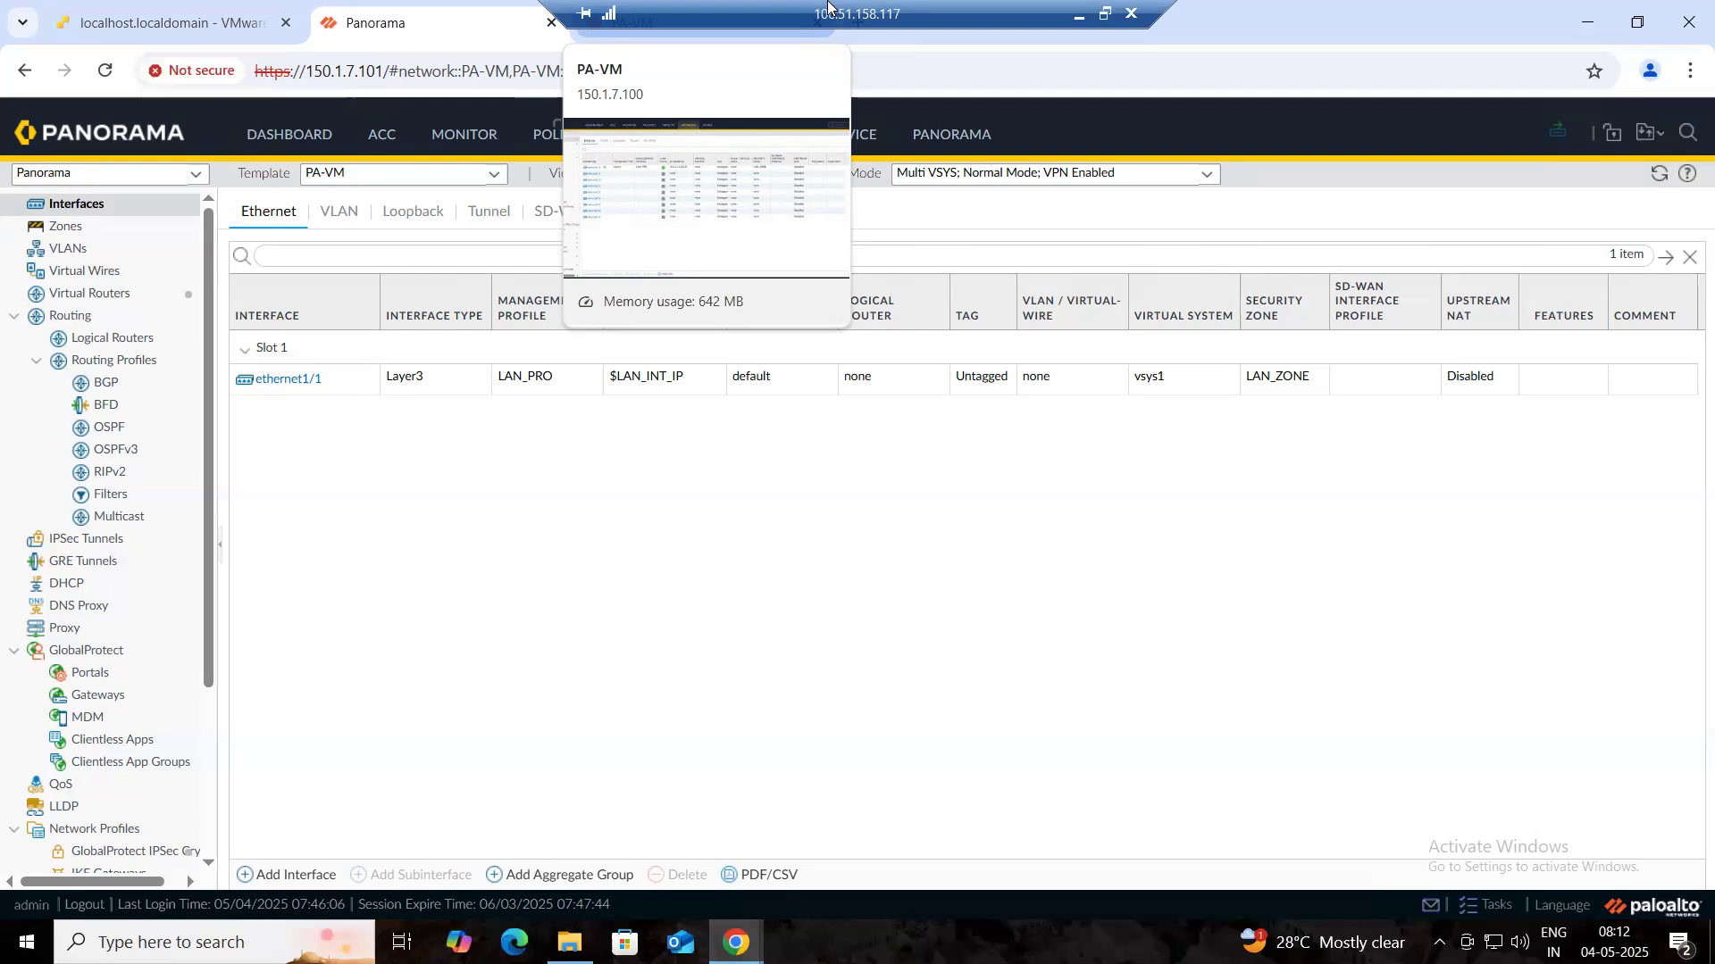
- Switch to the ESXi host client and bring up PA_VM_1's Snapshots actions menu
{"action": "left_click", "coordinate": [165, 22]}
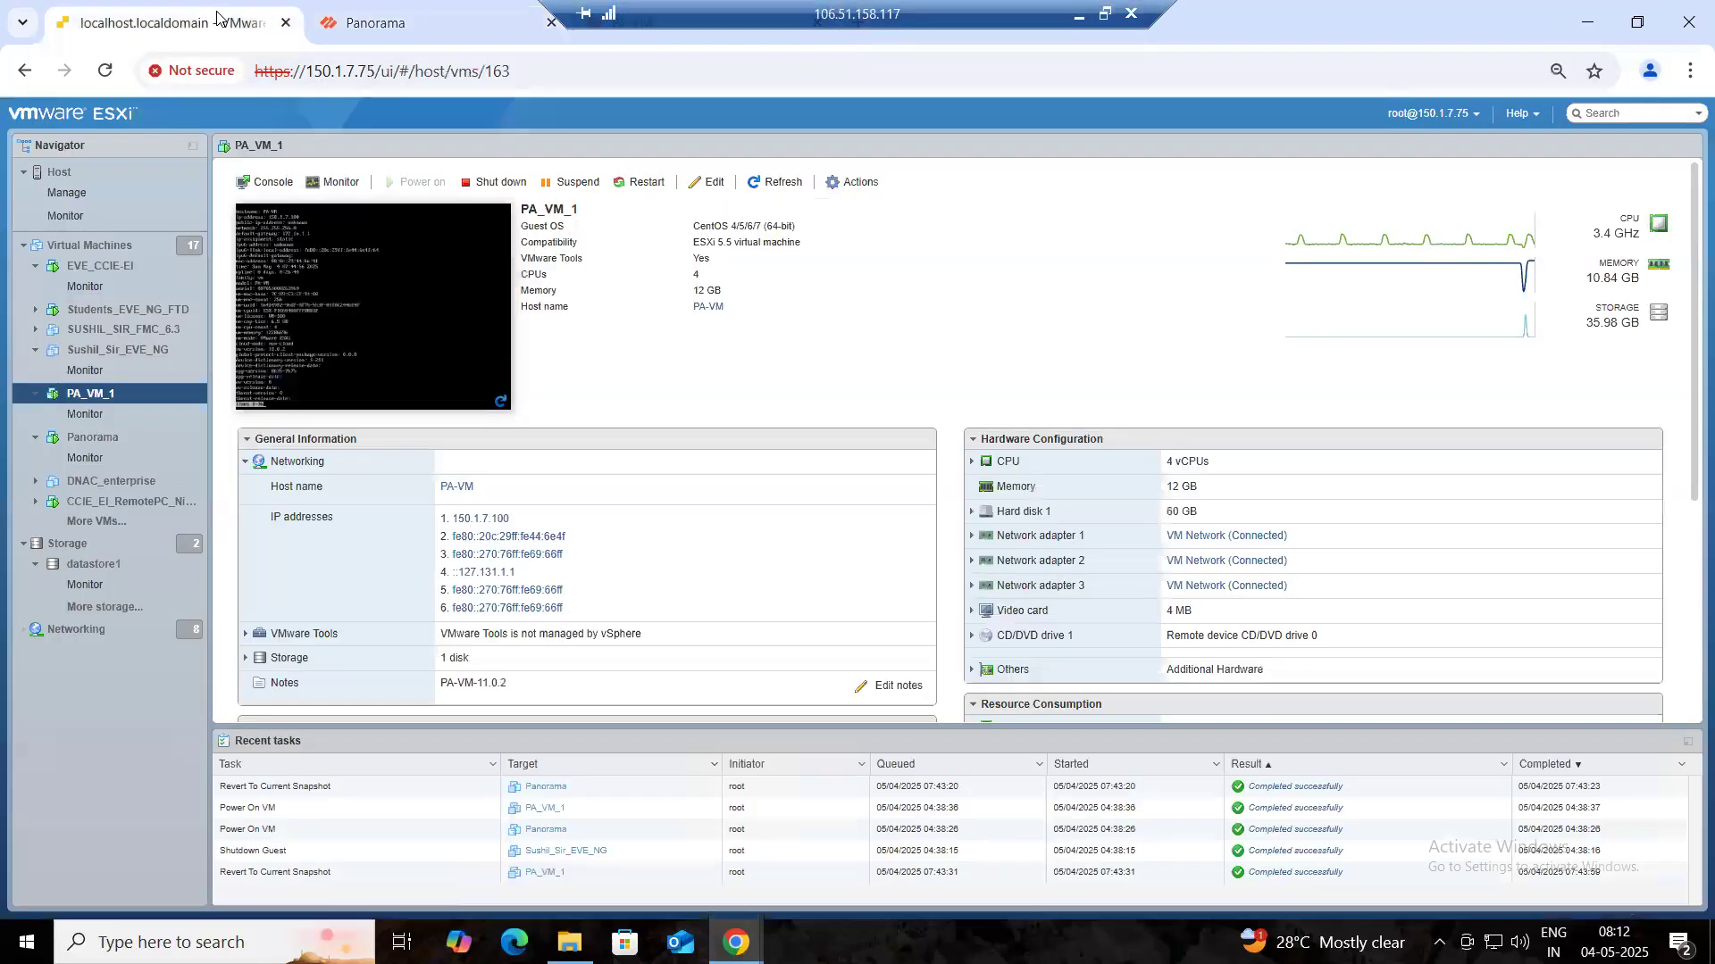
{"action": "right_click", "coordinate": [151, 398]}
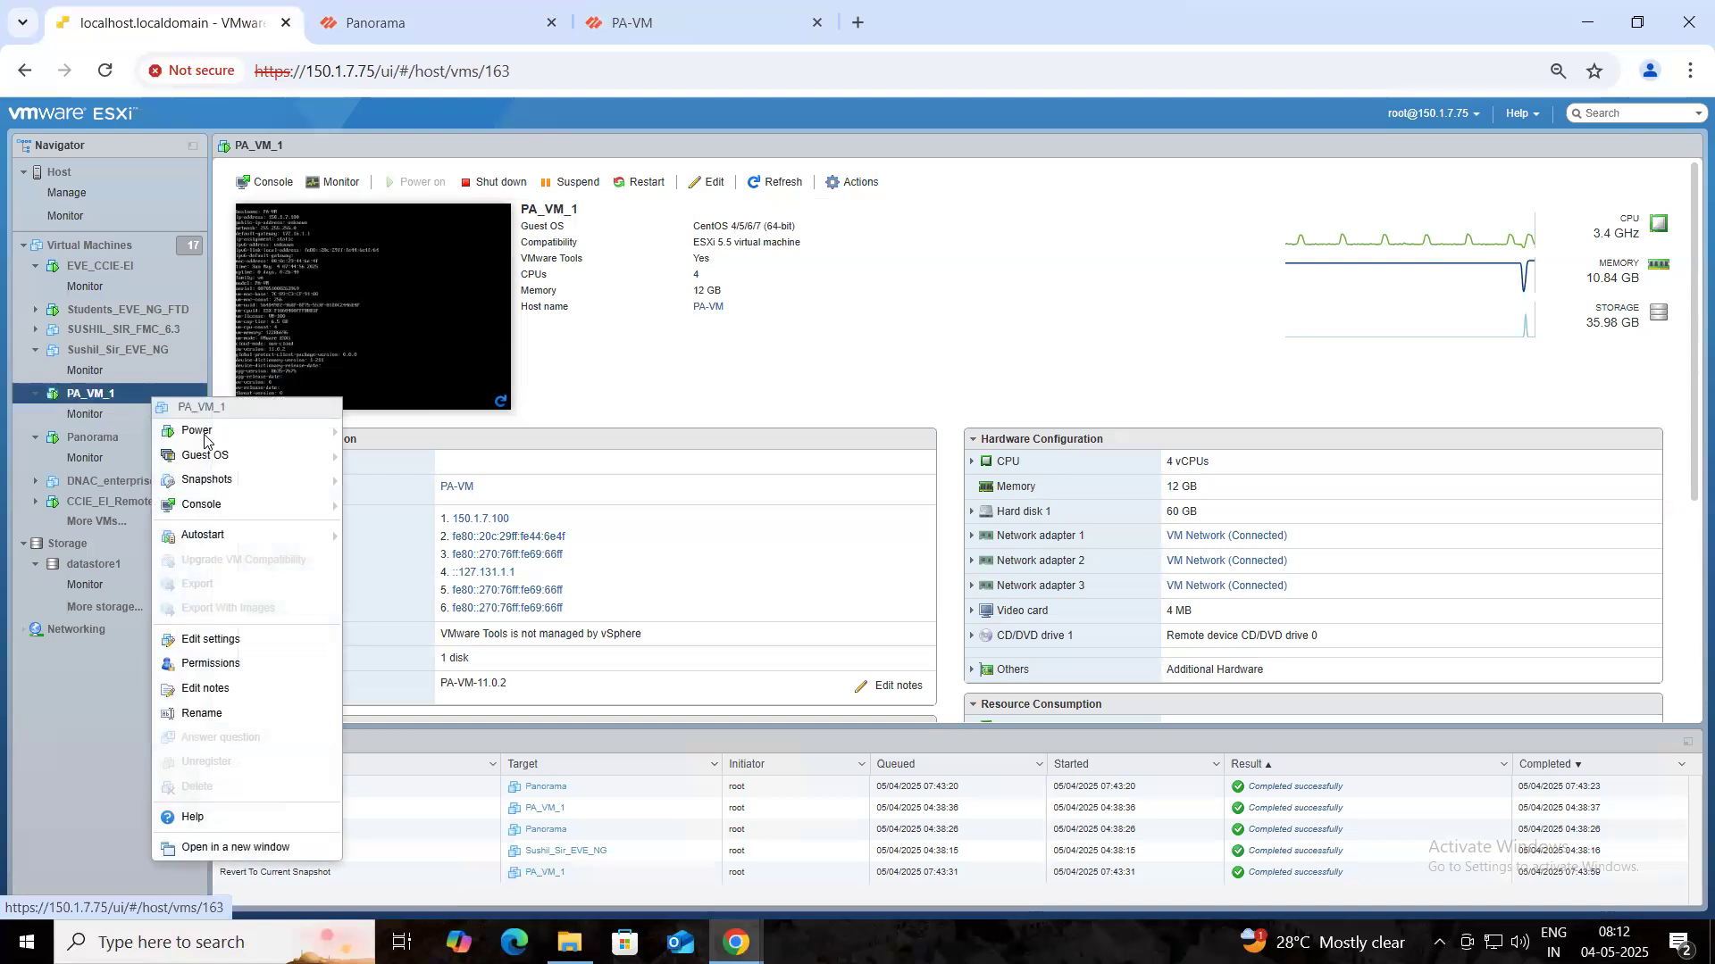
{"action": "mouse_move", "coordinate": [284, 473]}
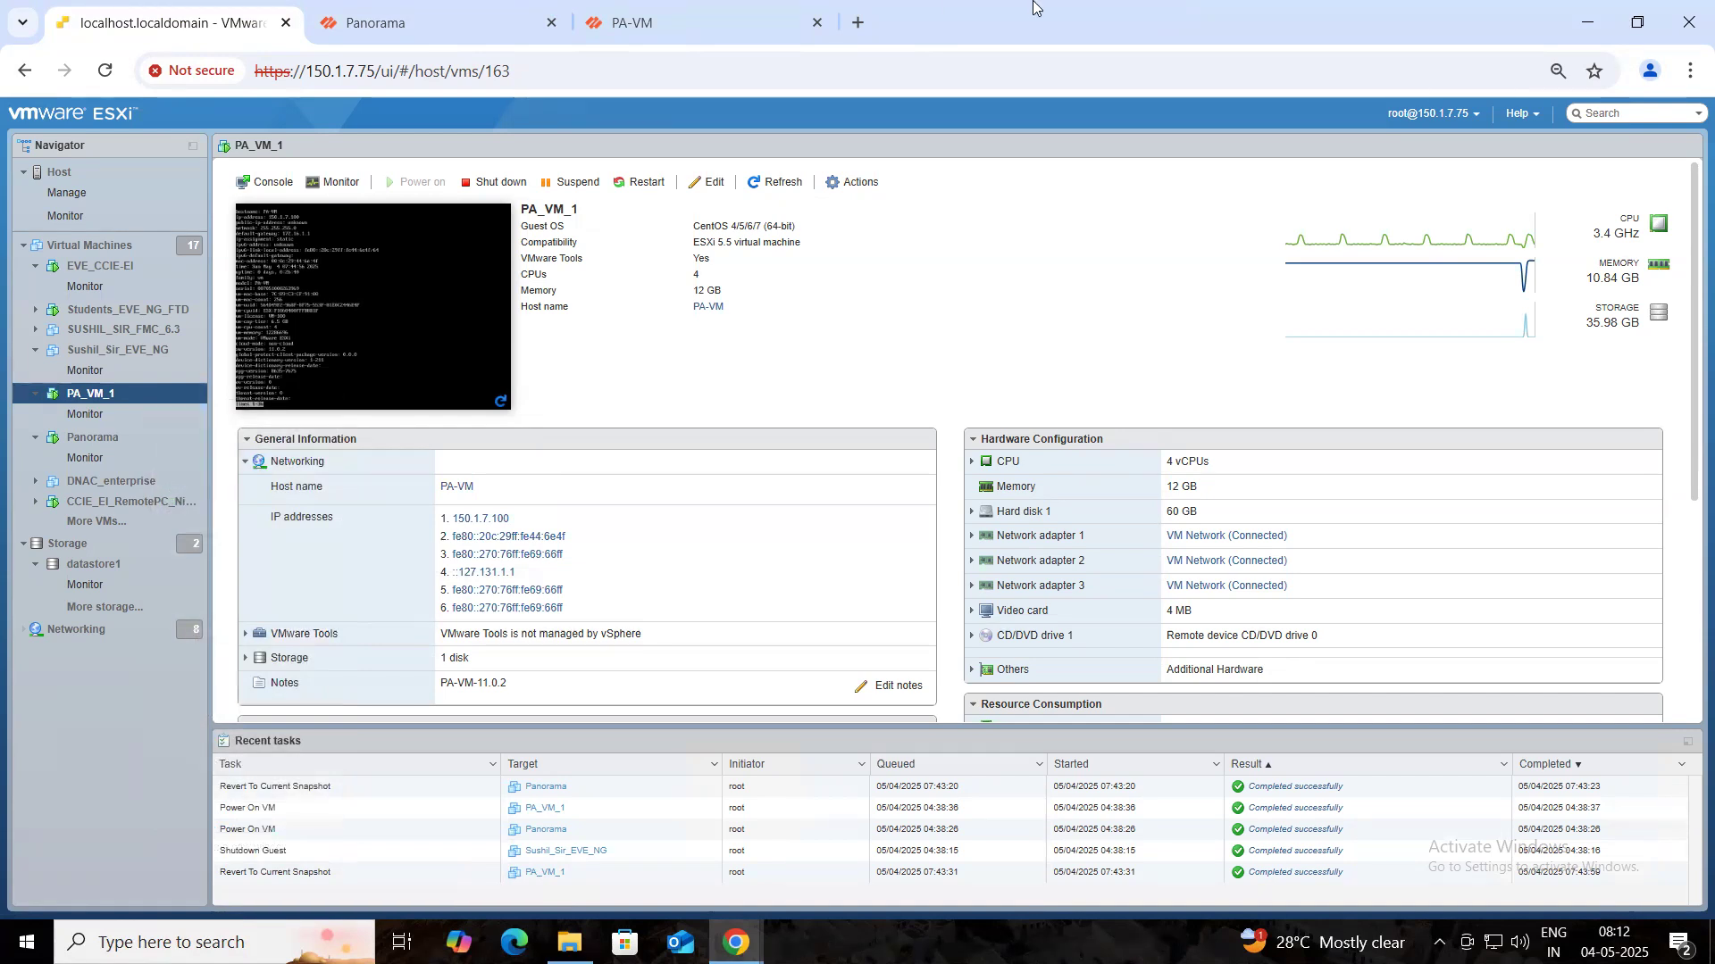
- Disconnect the remote desktop session and confirm with OK
{"action": "mouse_move", "coordinate": [1036, 5]}
{"action": "left_click", "coordinate": [1129, 18]}
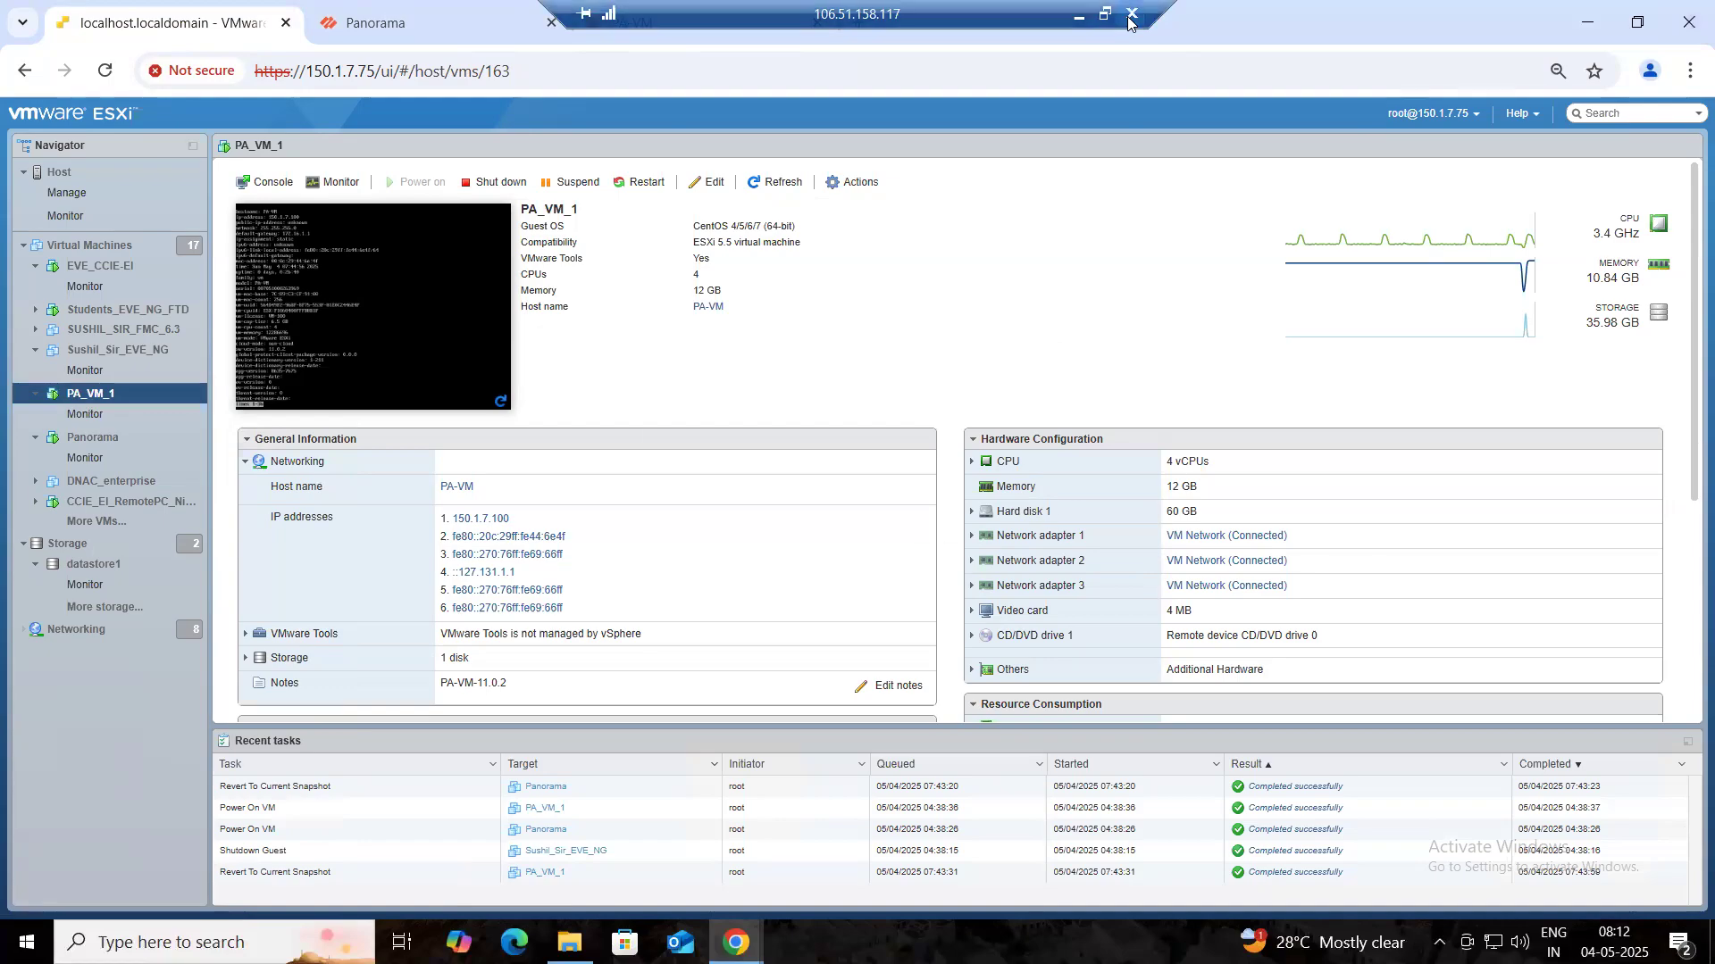
{"action": "left_click", "coordinate": [943, 522]}
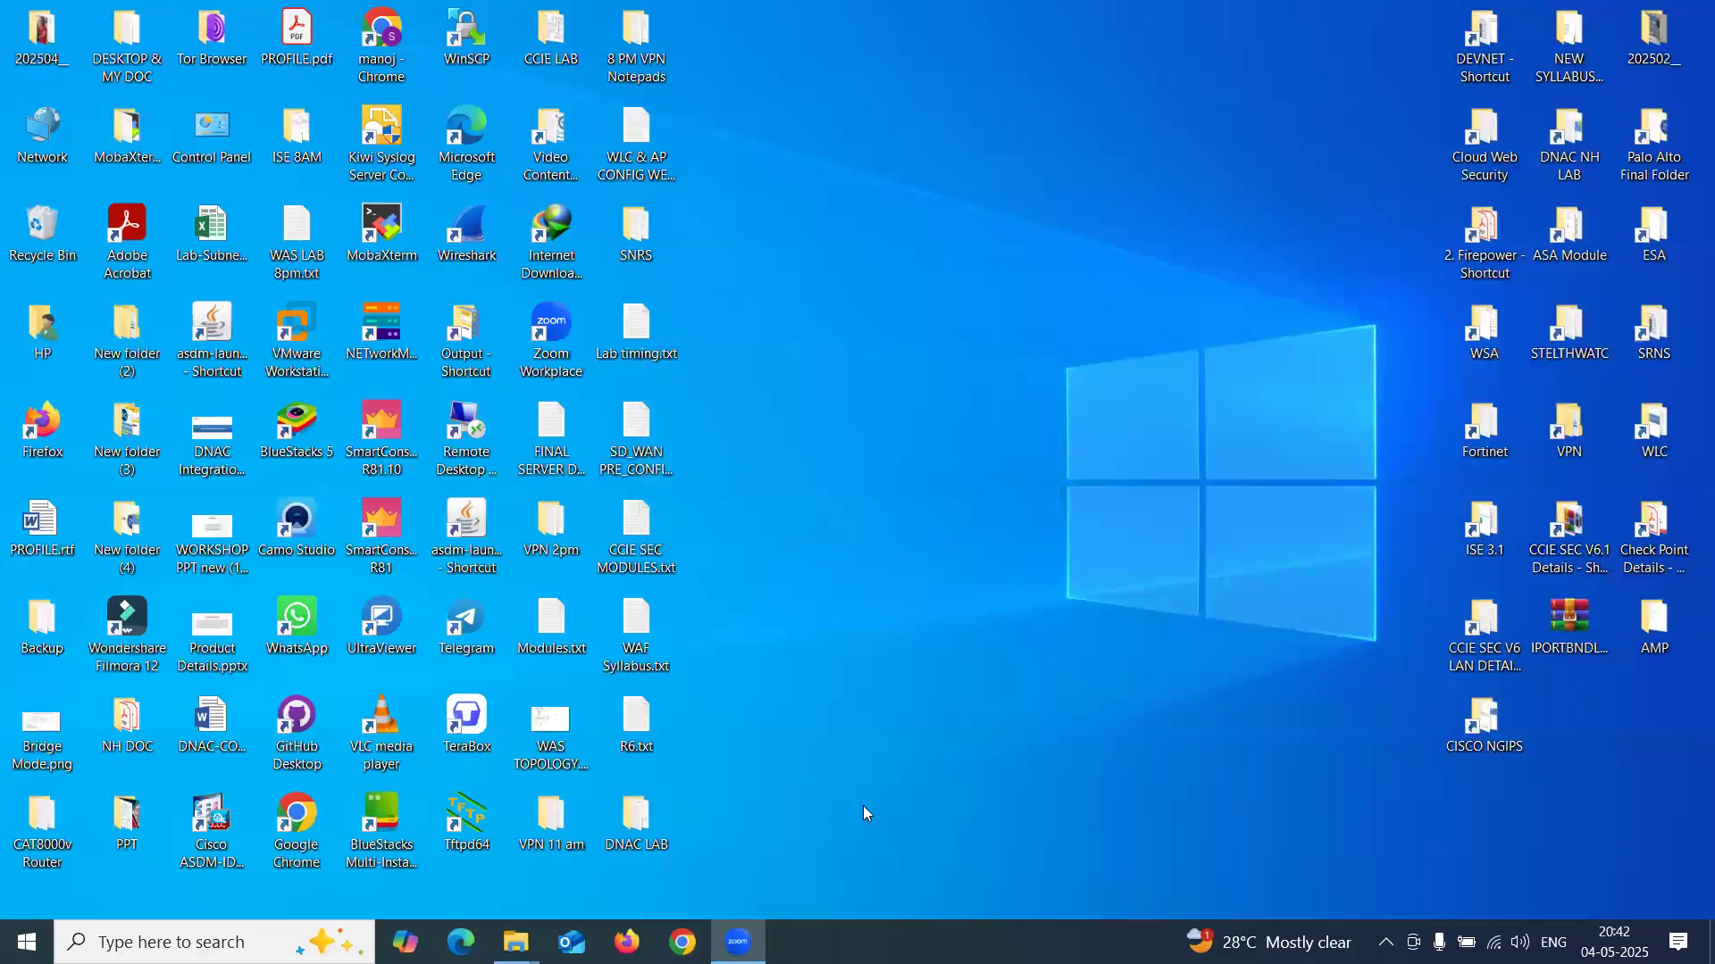